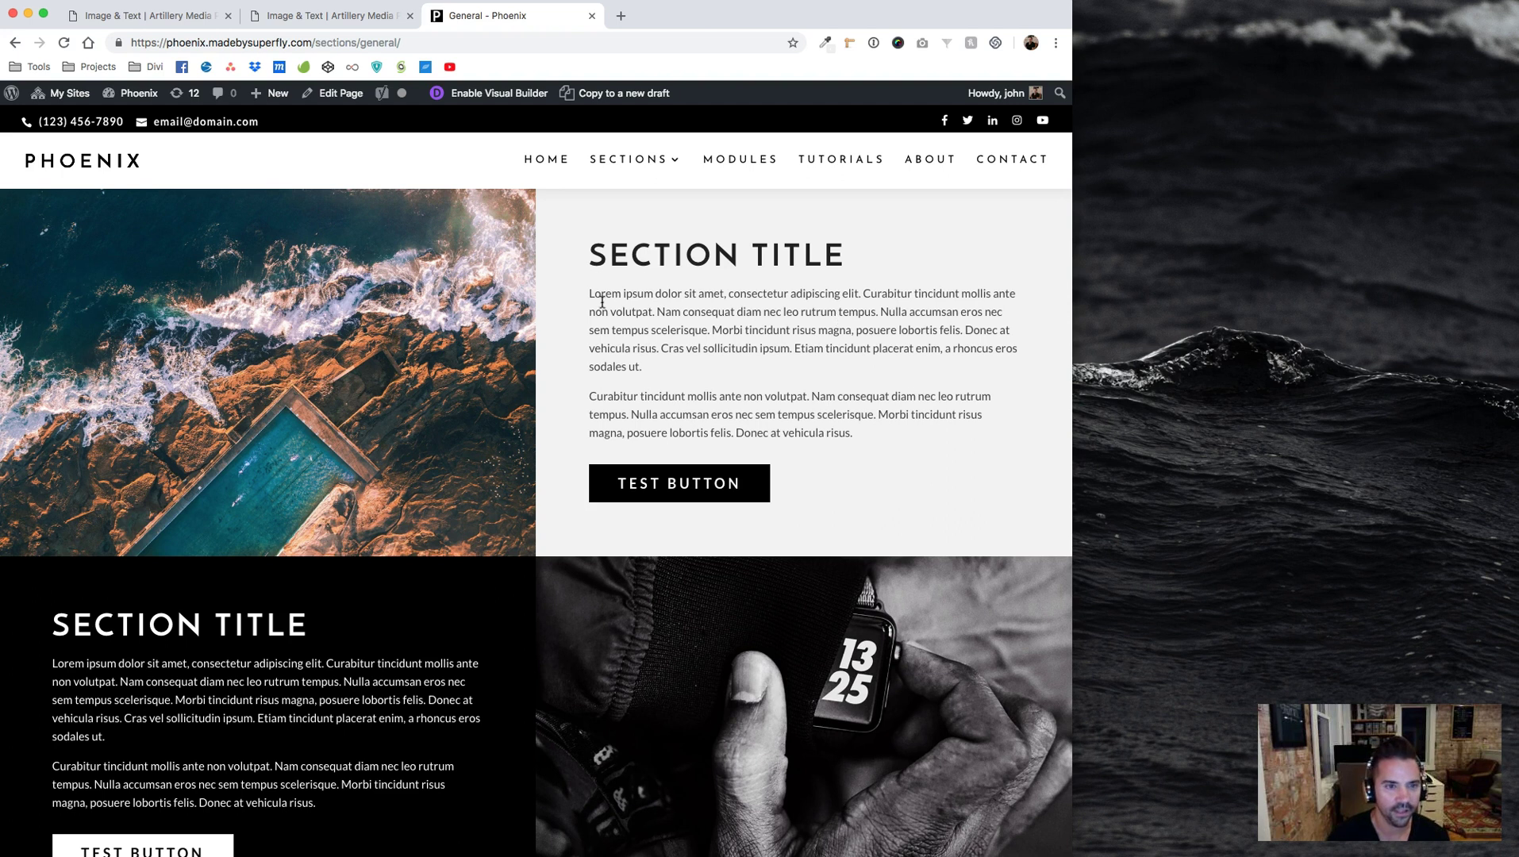
Check how the pool and watch image-and-text sections respond to a narrower browser window, and widen the window again
scroll(602, 301, up, 1)
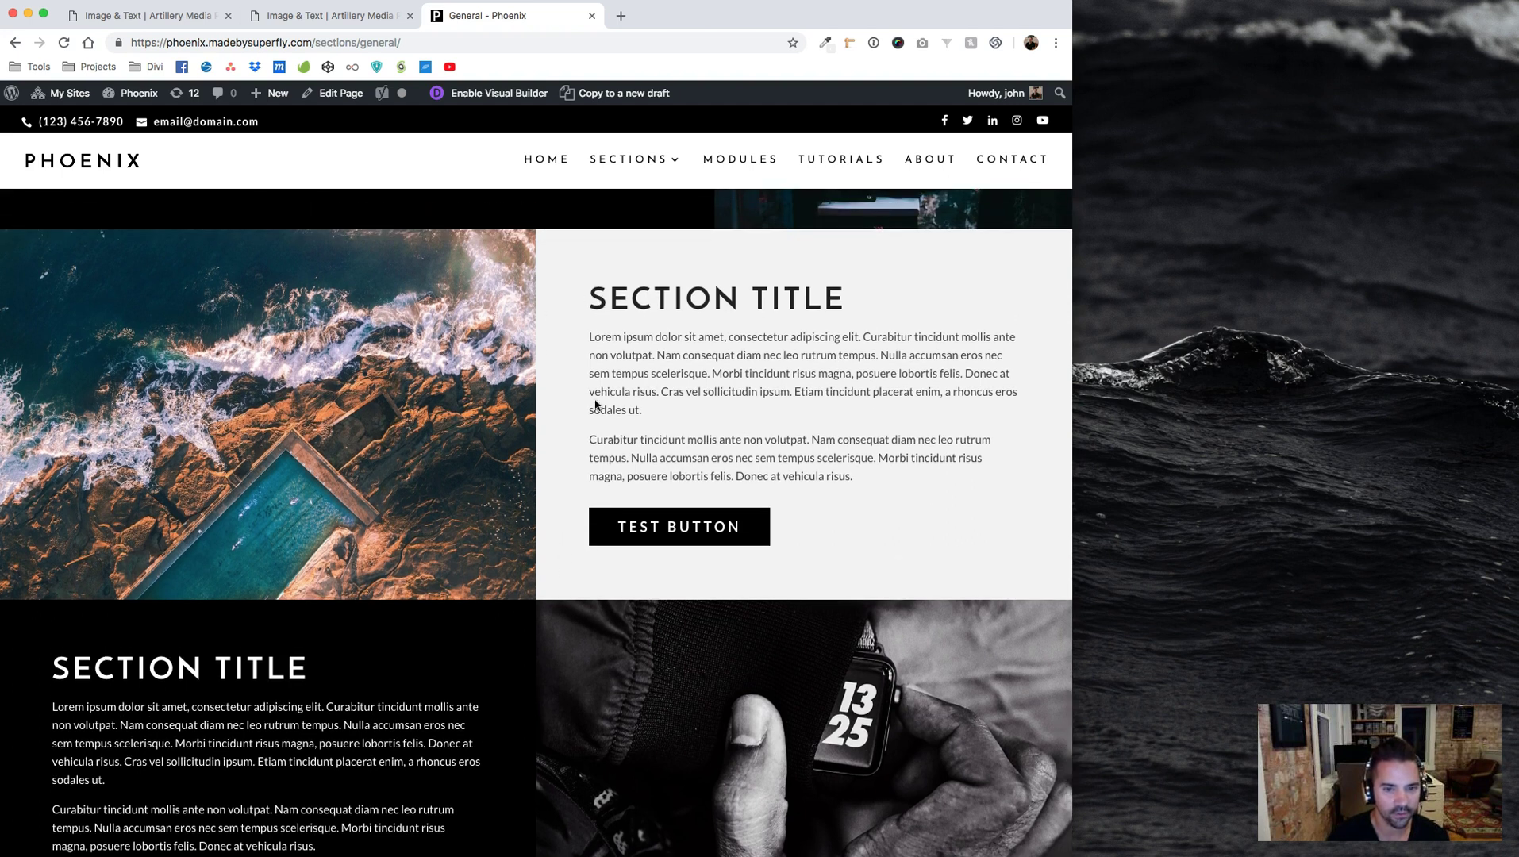
scroll(1014, 473, down, 5)
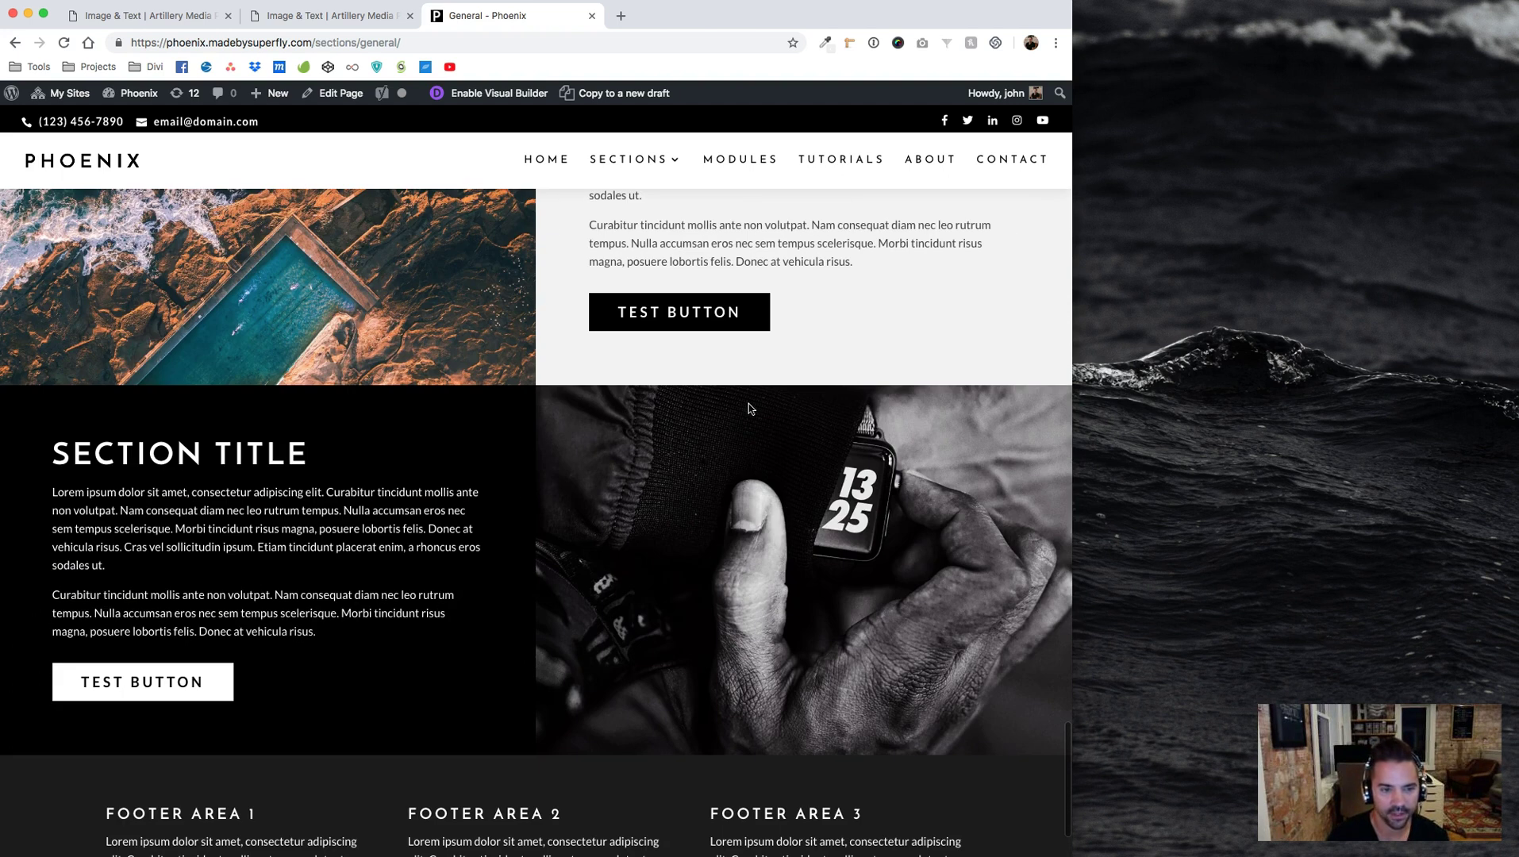
scroll(1029, 349, up, 5)
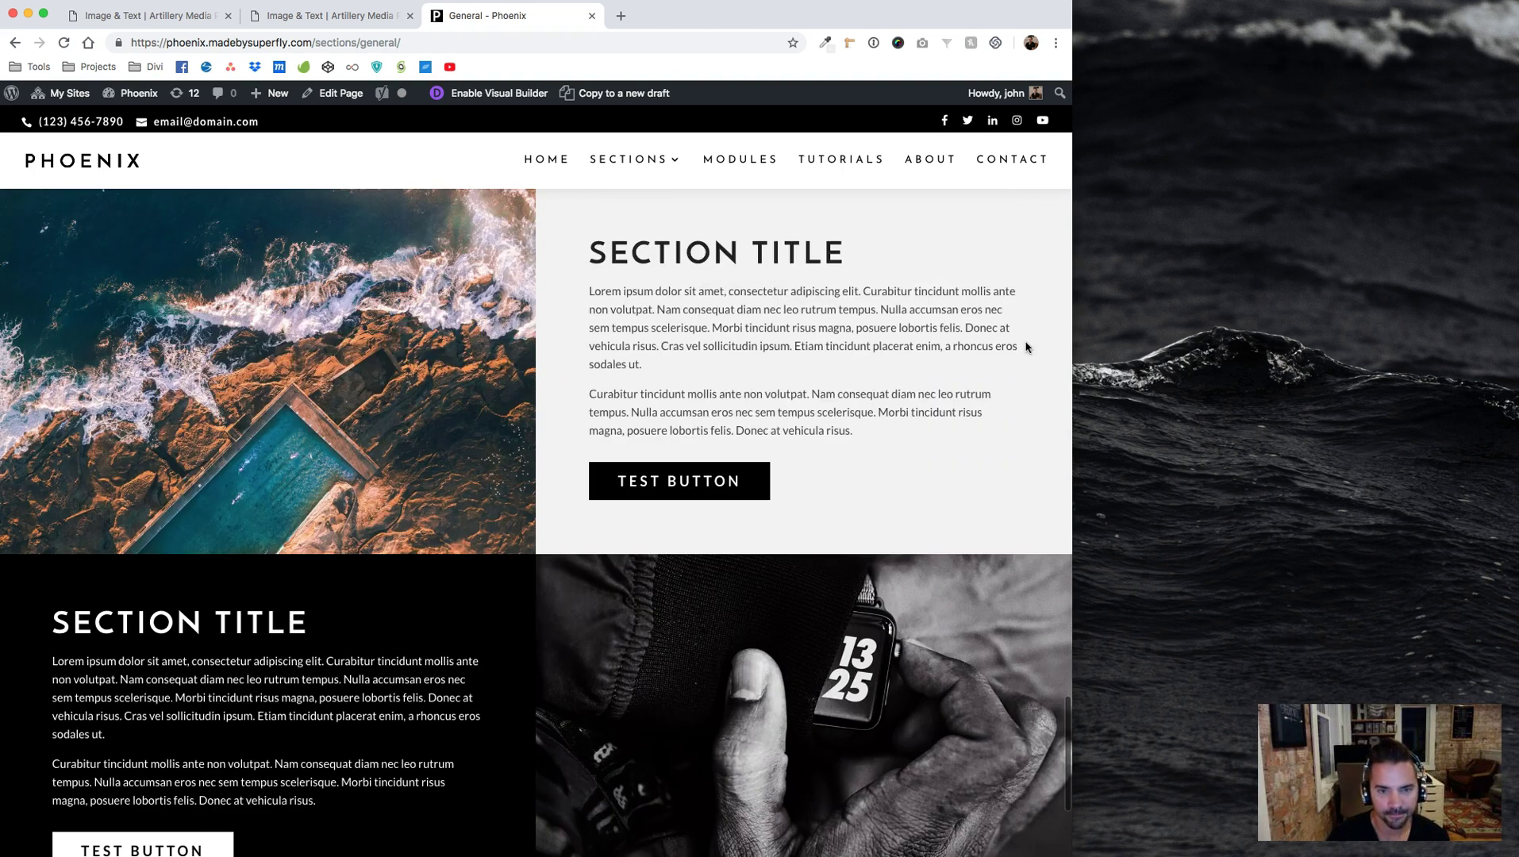
drag(1070, 337, 750, 361)
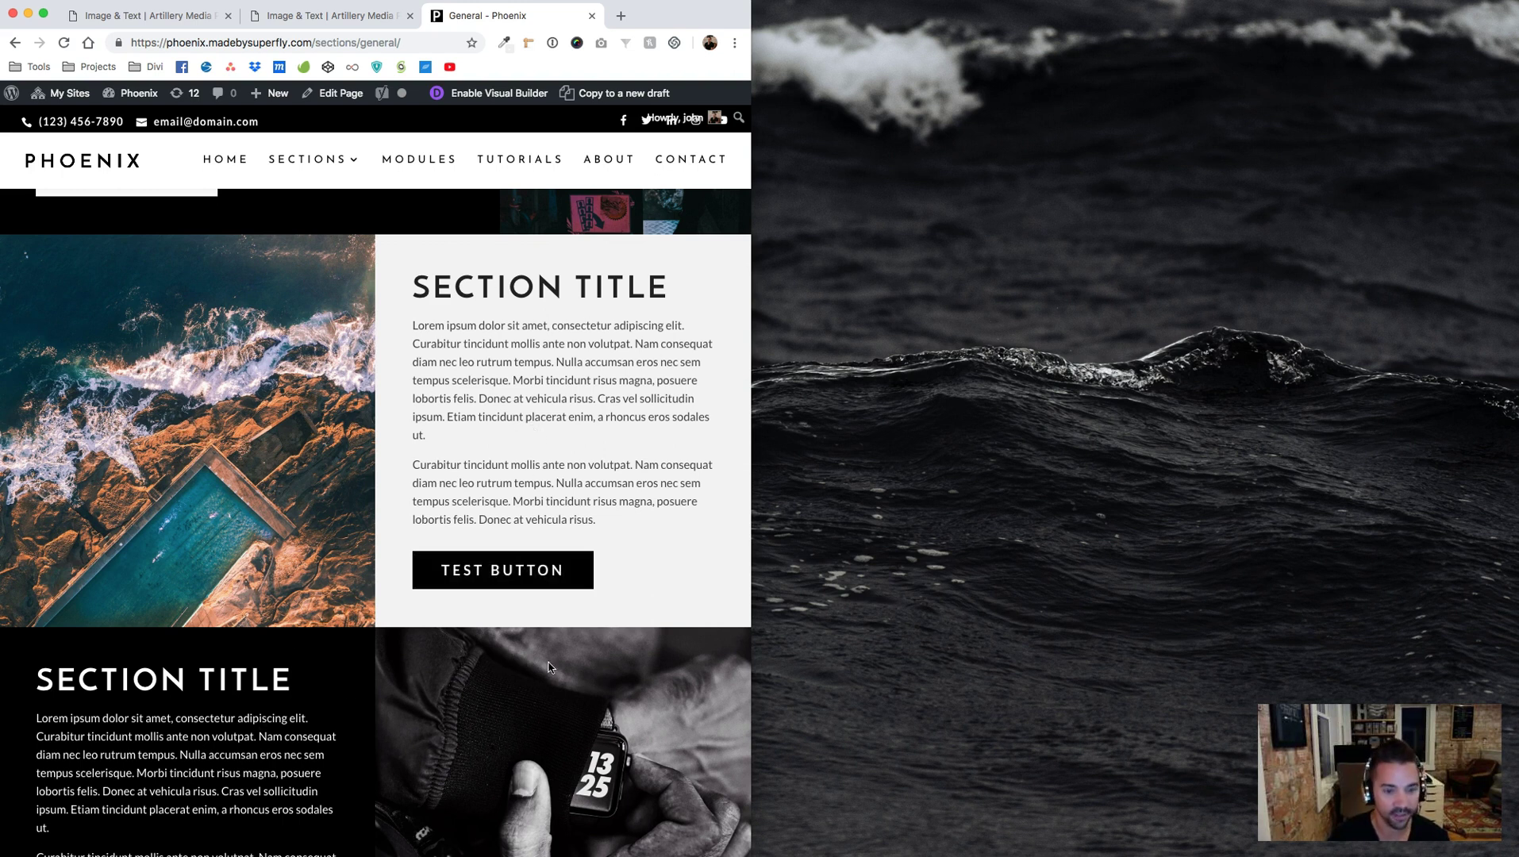
drag(690, 460, 655, 461)
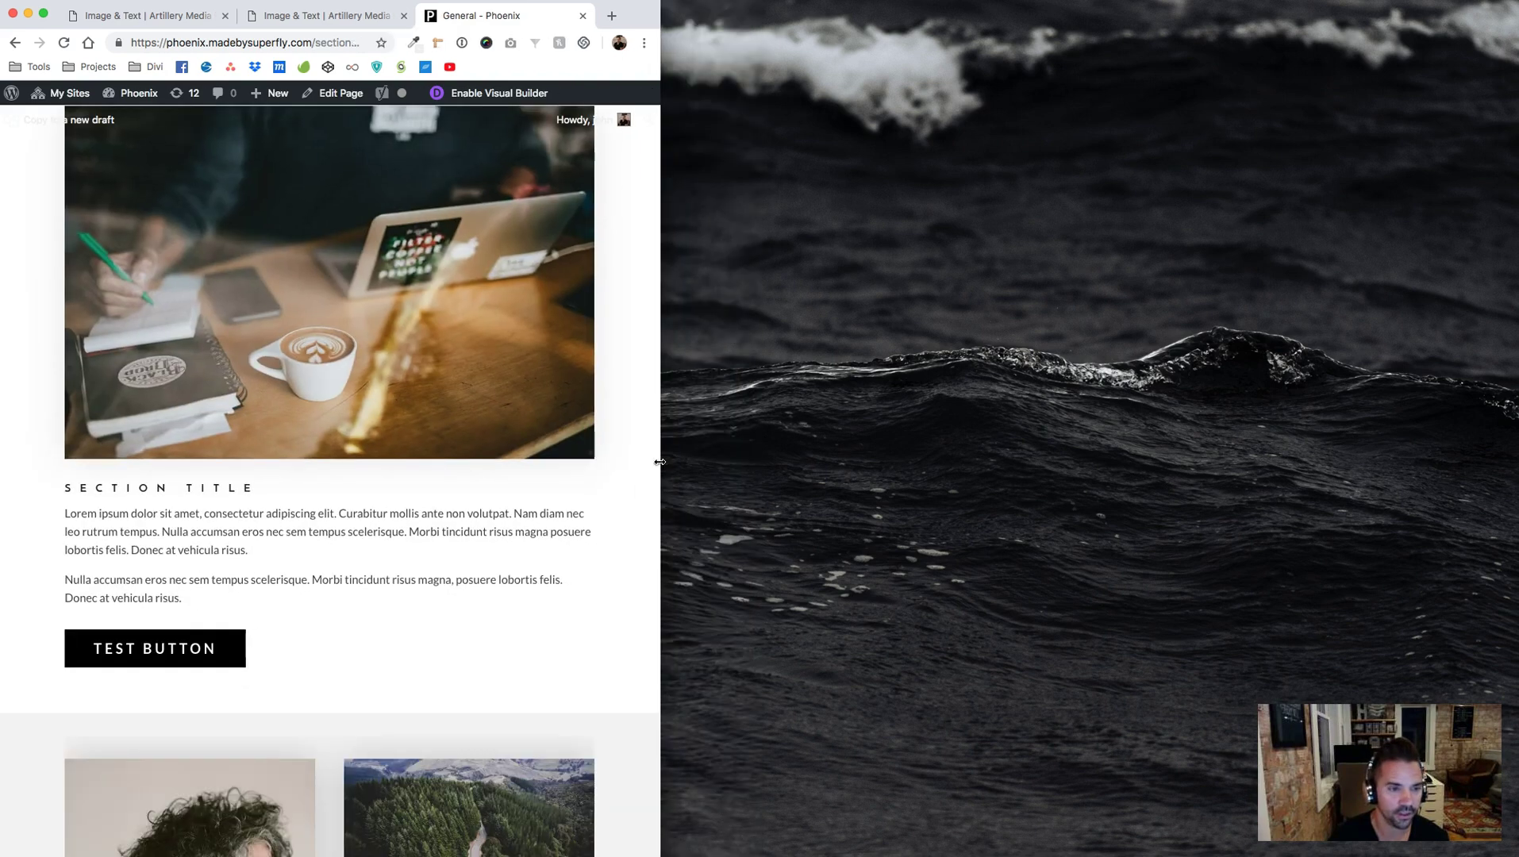
scroll(562, 475, down, 15)
scroll(561, 472, down, 15)
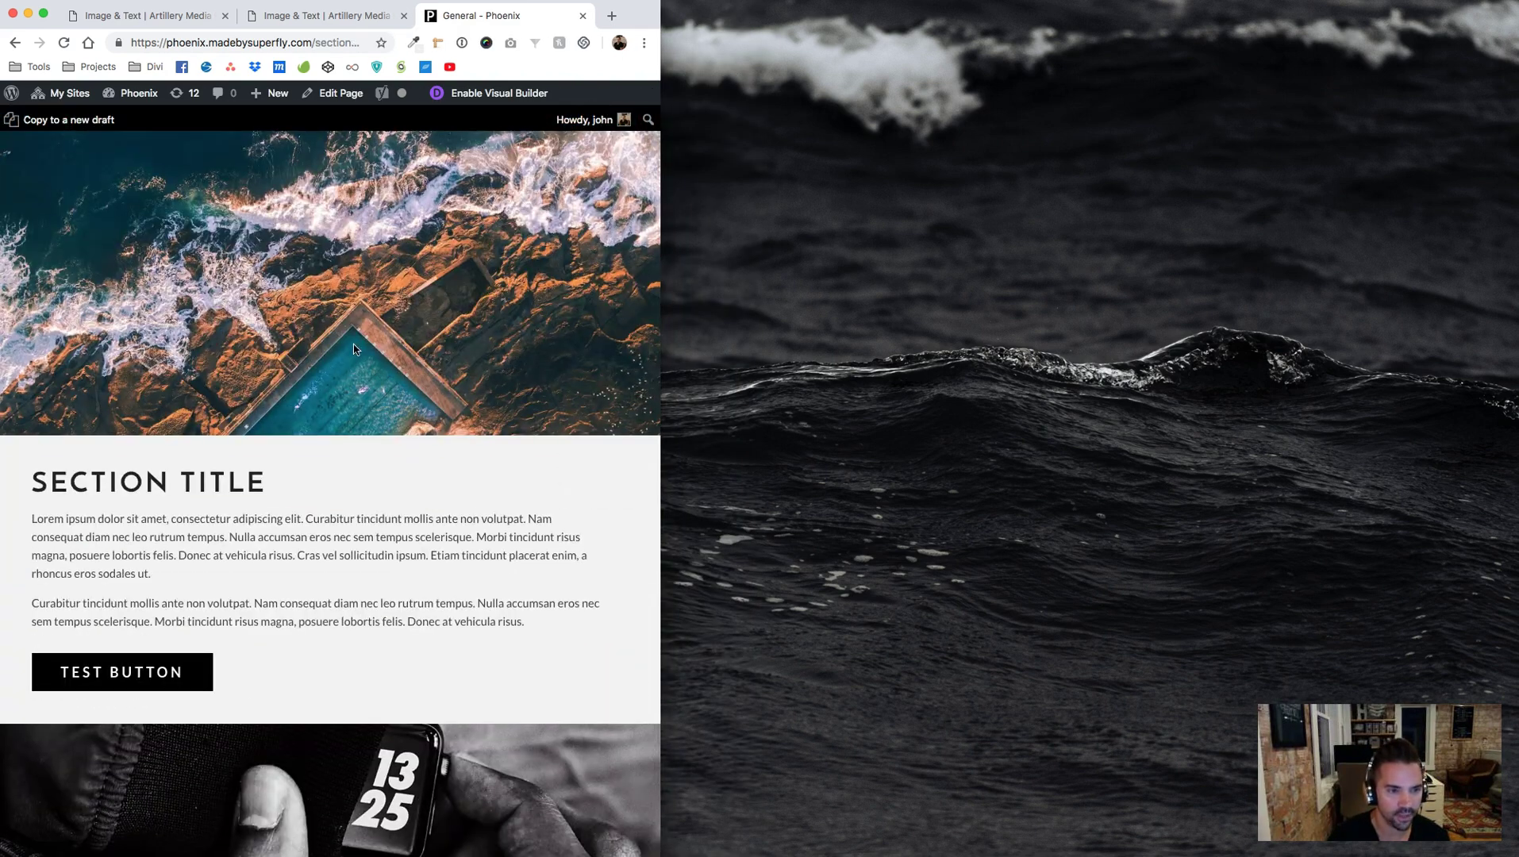
scroll(425, 574, down, 6)
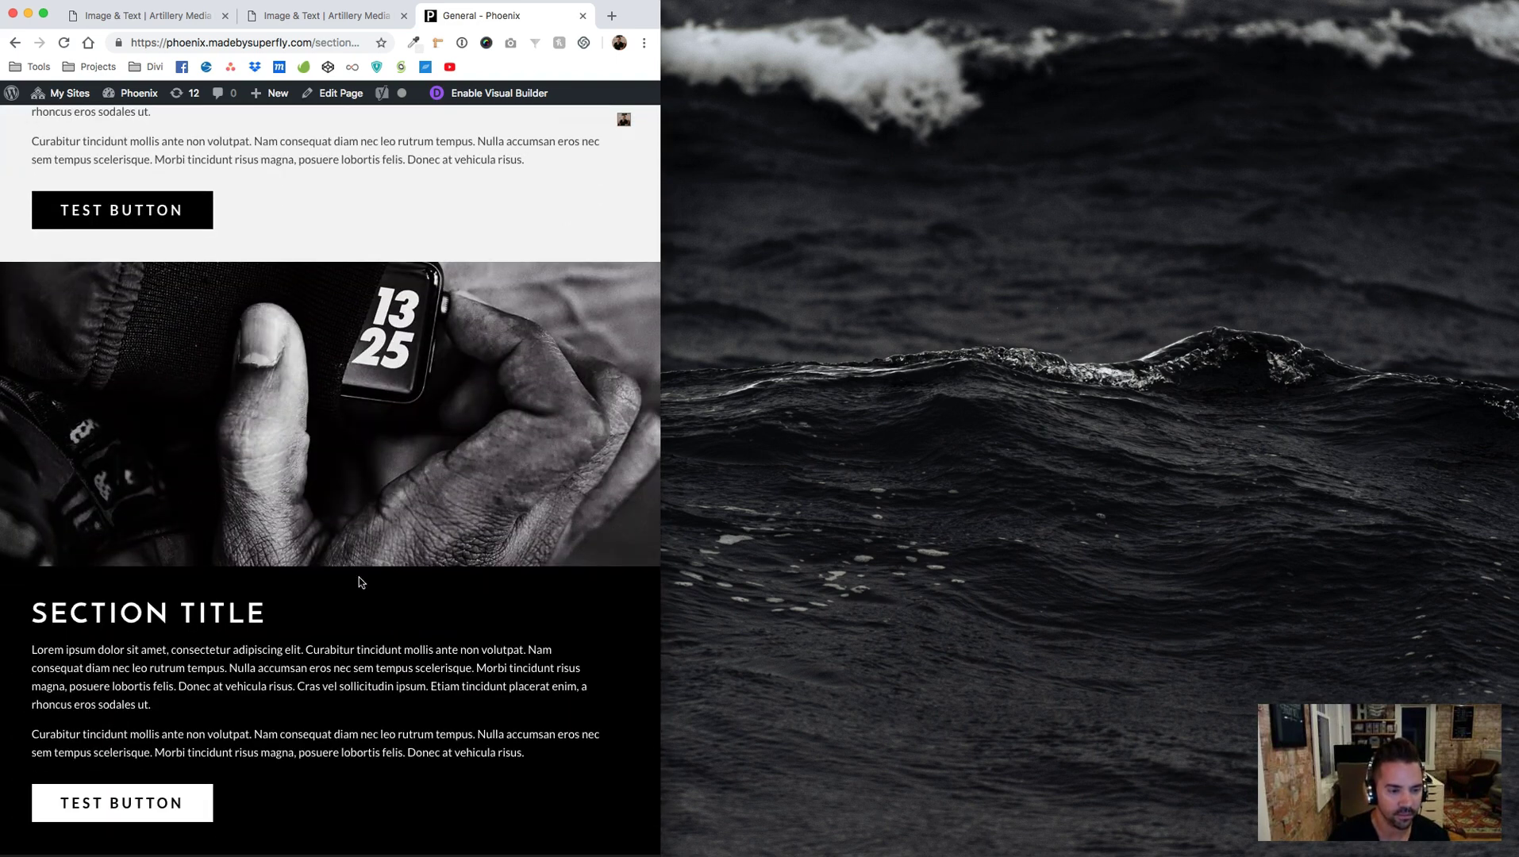
drag(660, 528, 1091, 517)
Compare the campfire and graffiti image-and-text sections with the half-width pool and watch sections below them
scroll(864, 498, up, 12)
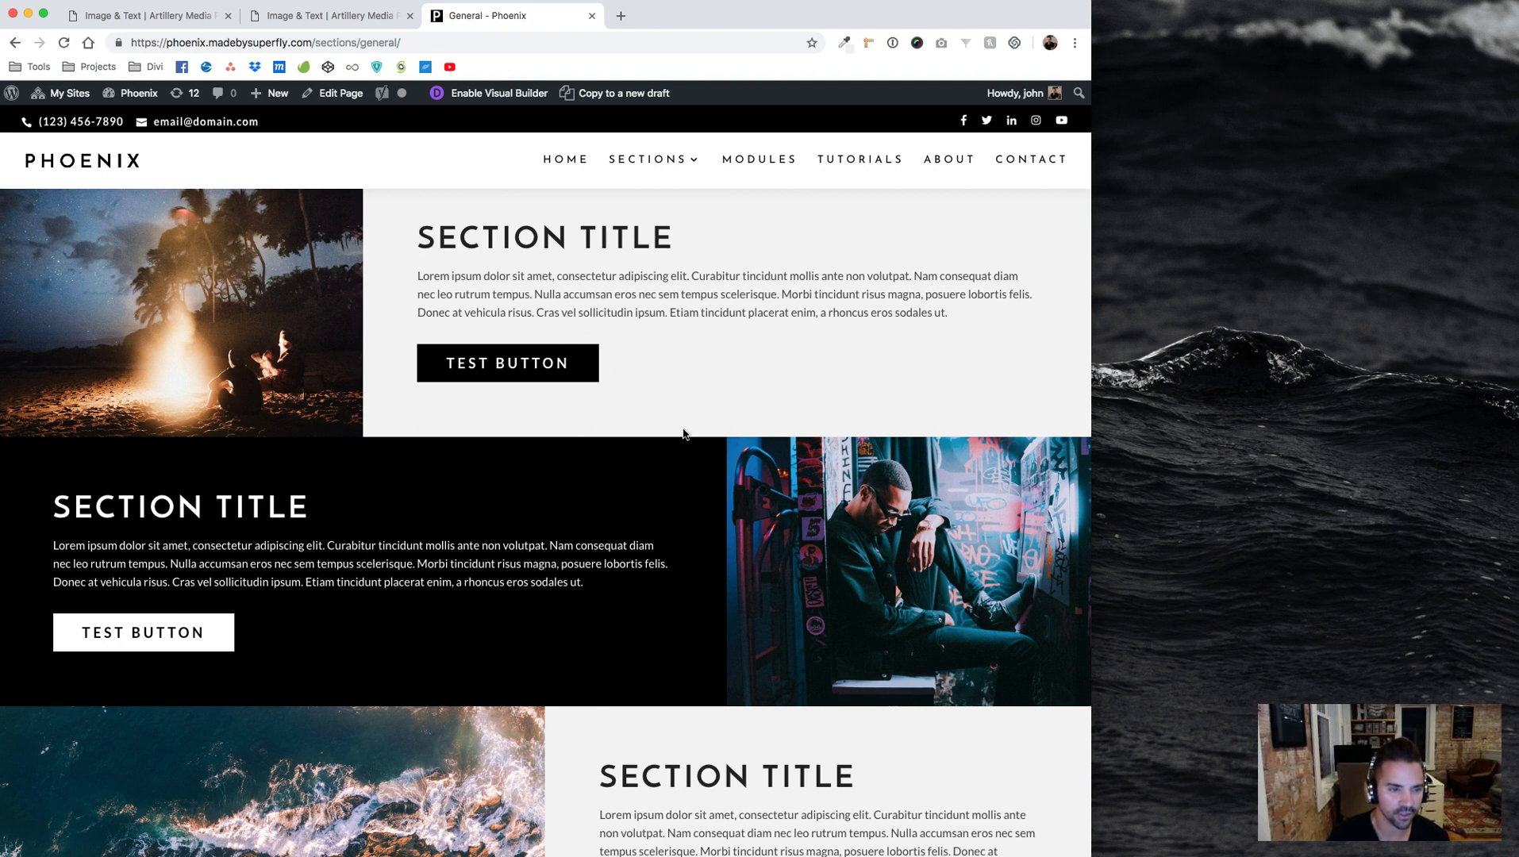
scroll(731, 549, up, 2)
scroll(731, 549, down, 4)
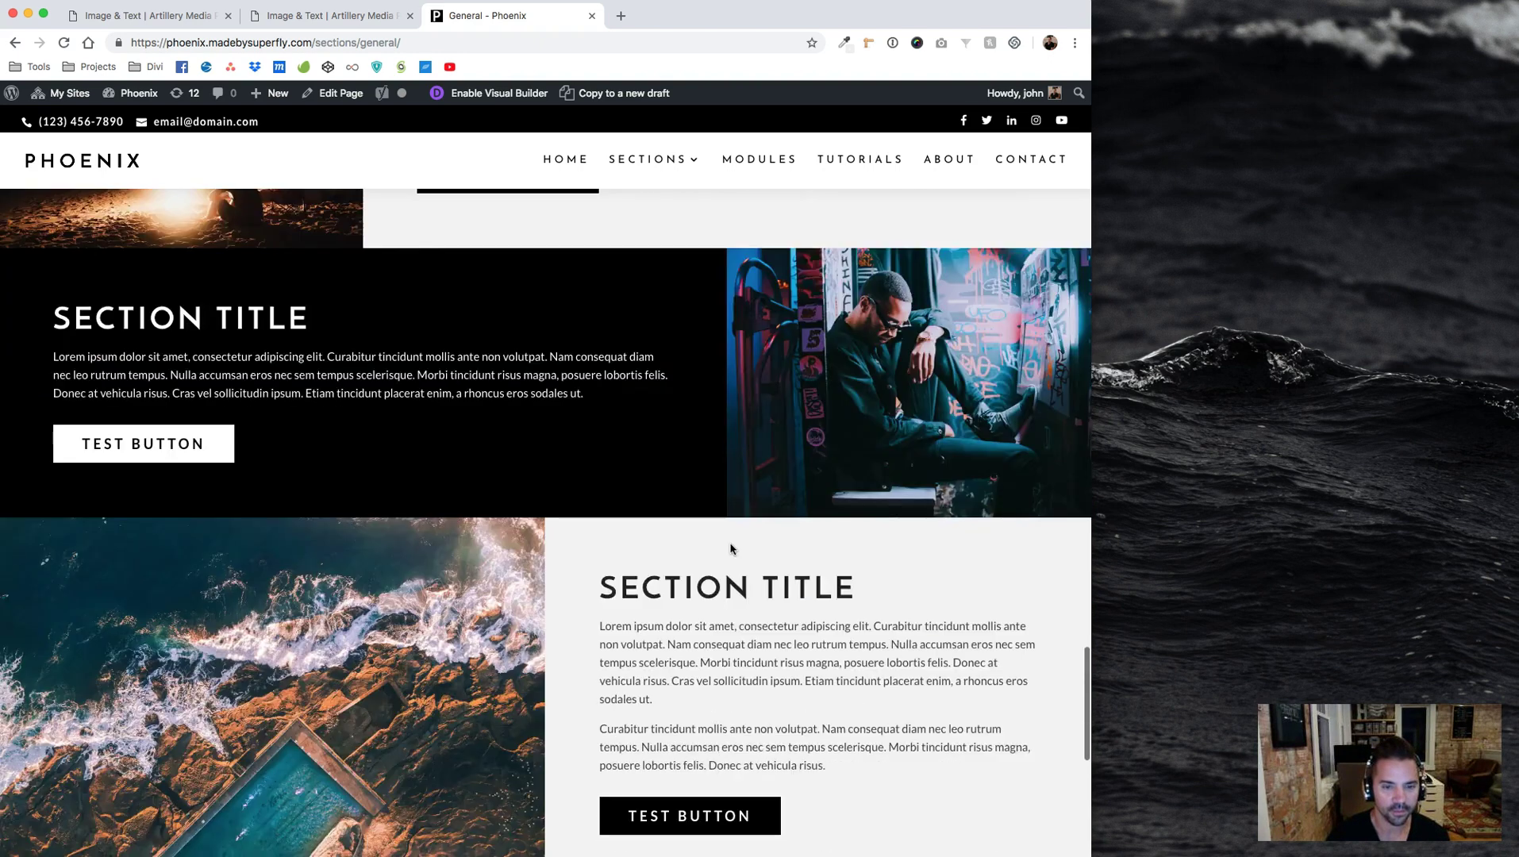
scroll(731, 548, up, 4)
scroll(546, 373, down, 9)
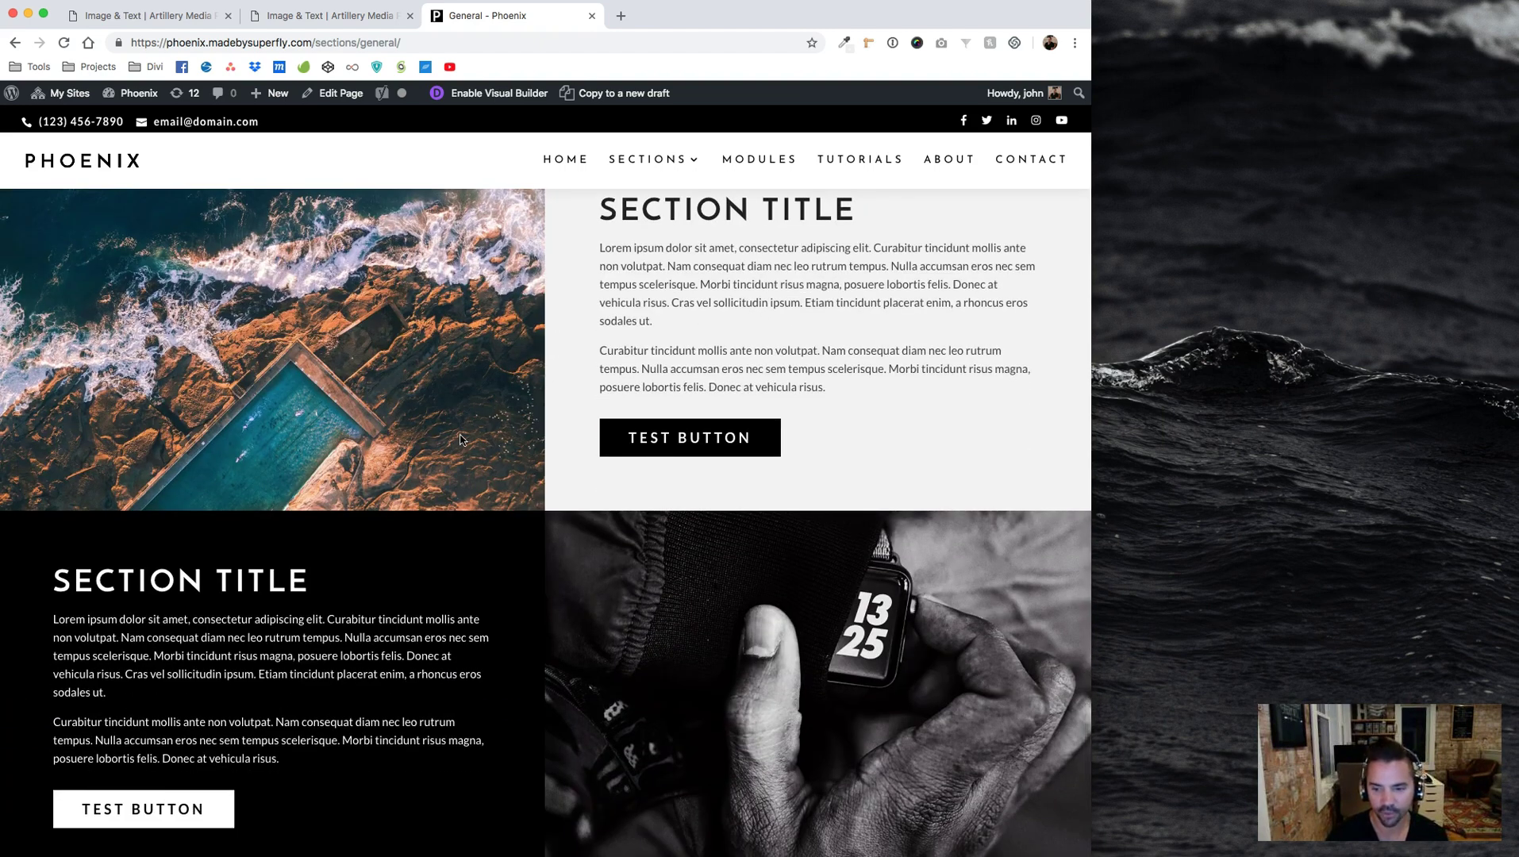
Review the Image & Text page in its published and visual builder versions against the Phoenix demo sections
click(364, 18)
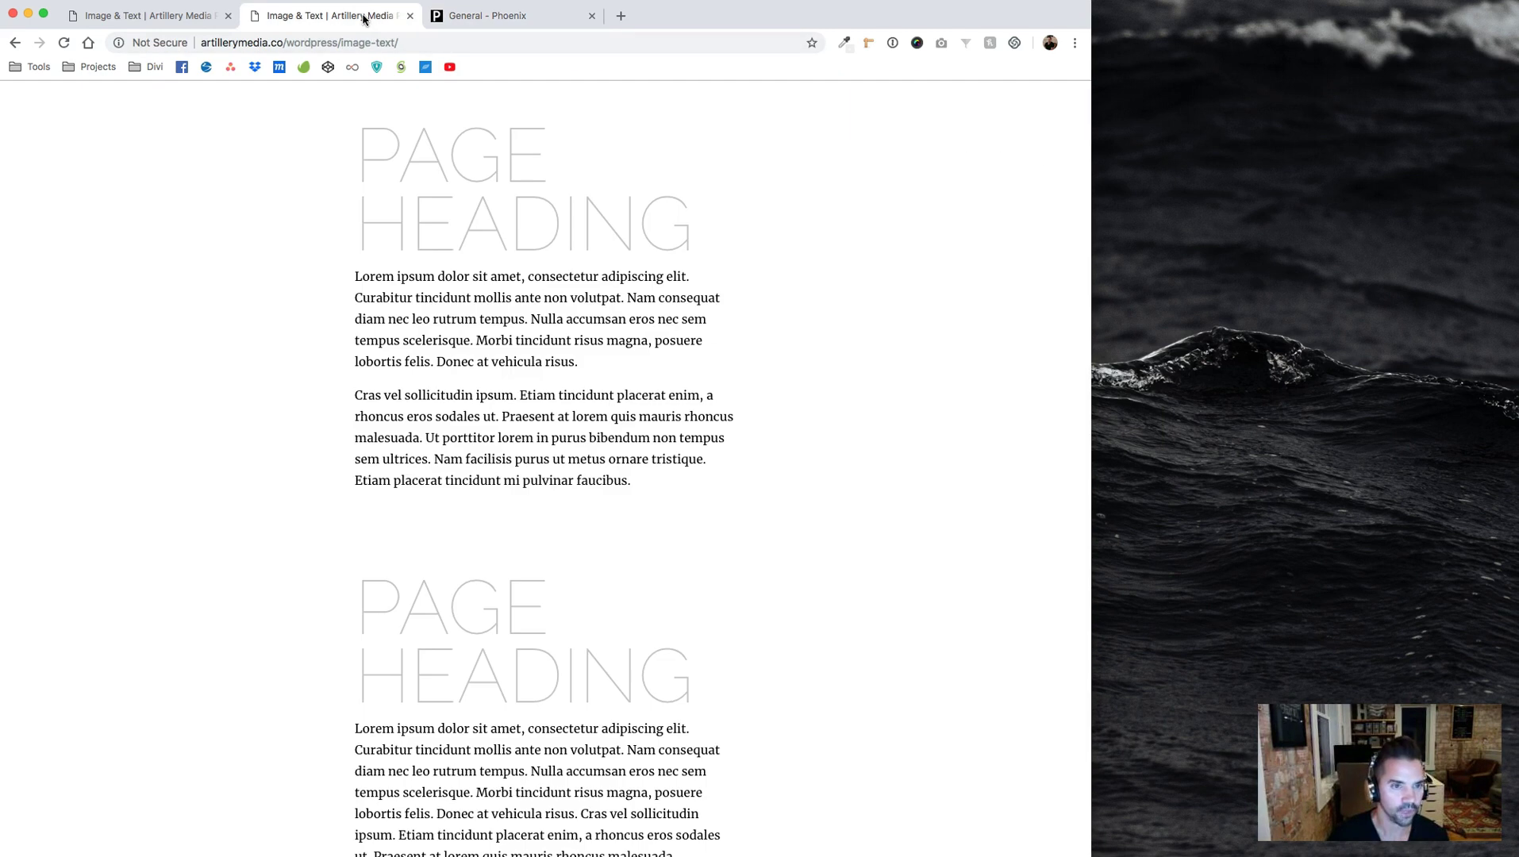
scroll(326, 482, down, 2)
scroll(327, 482, up, 2)
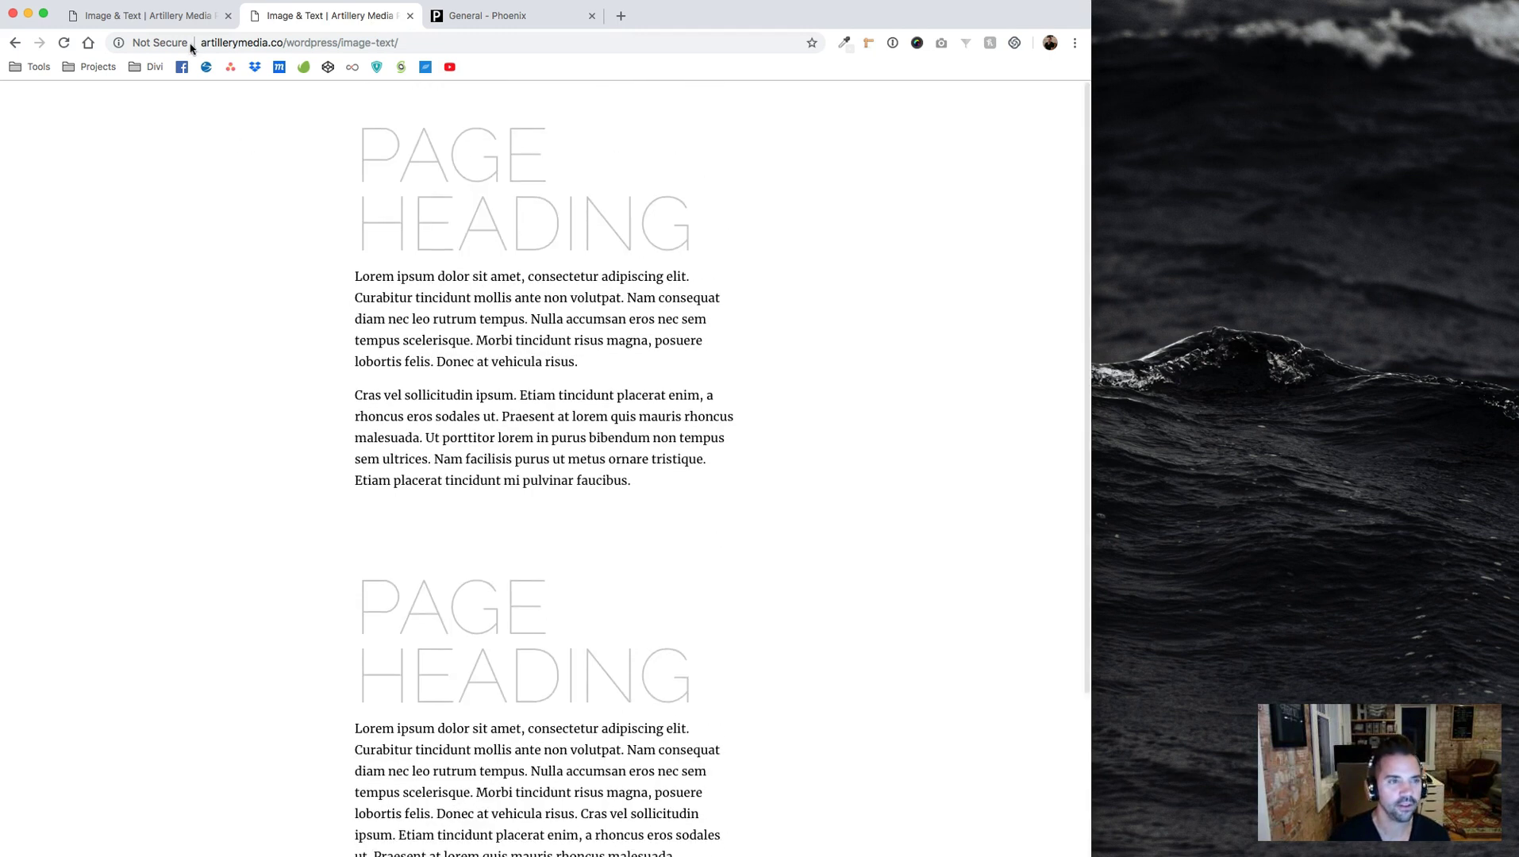
click(184, 23)
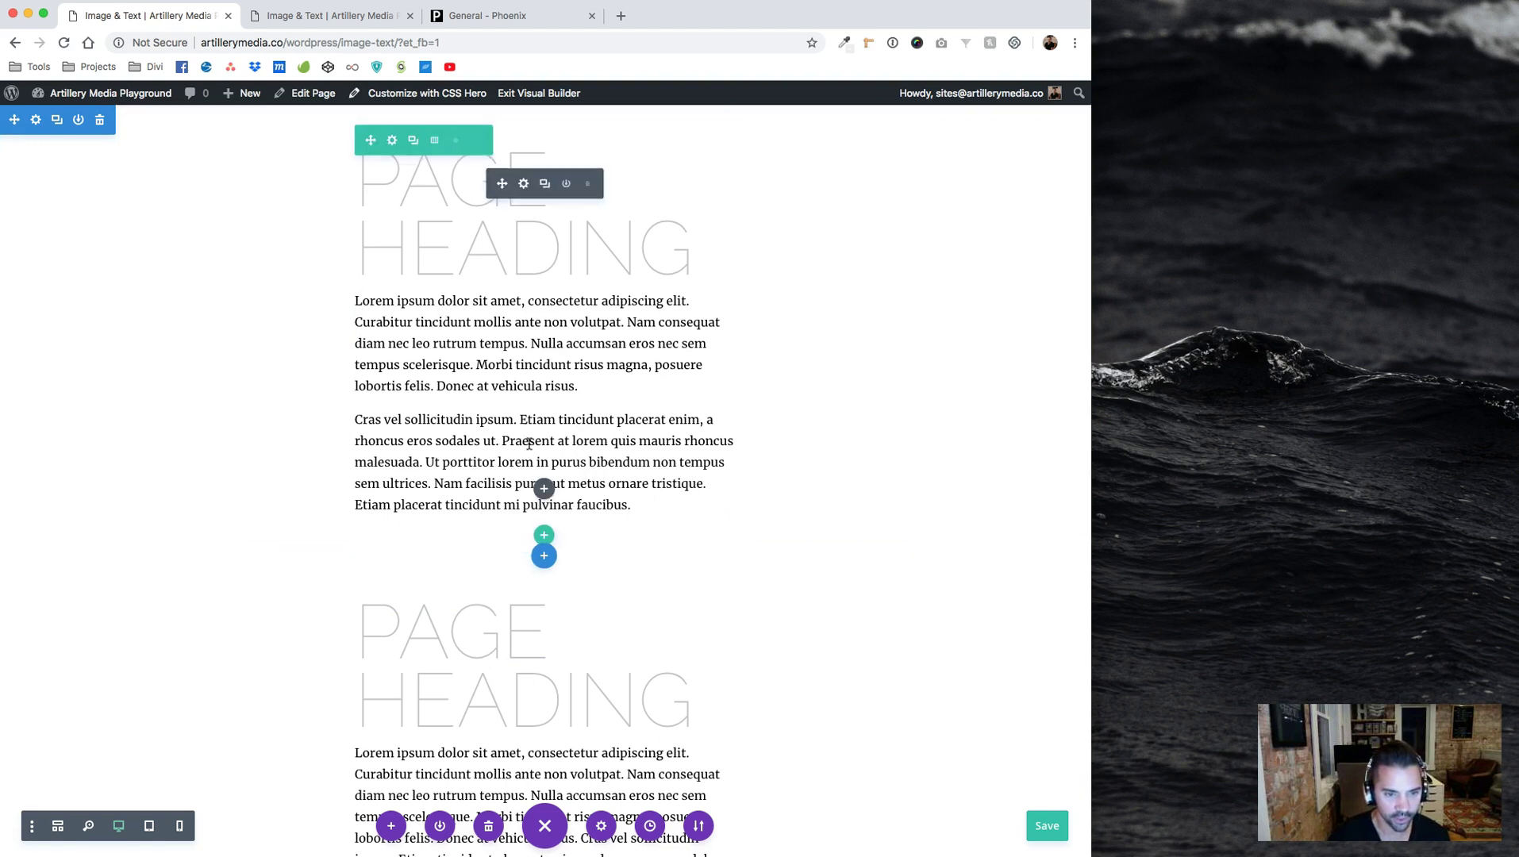
click(362, 19)
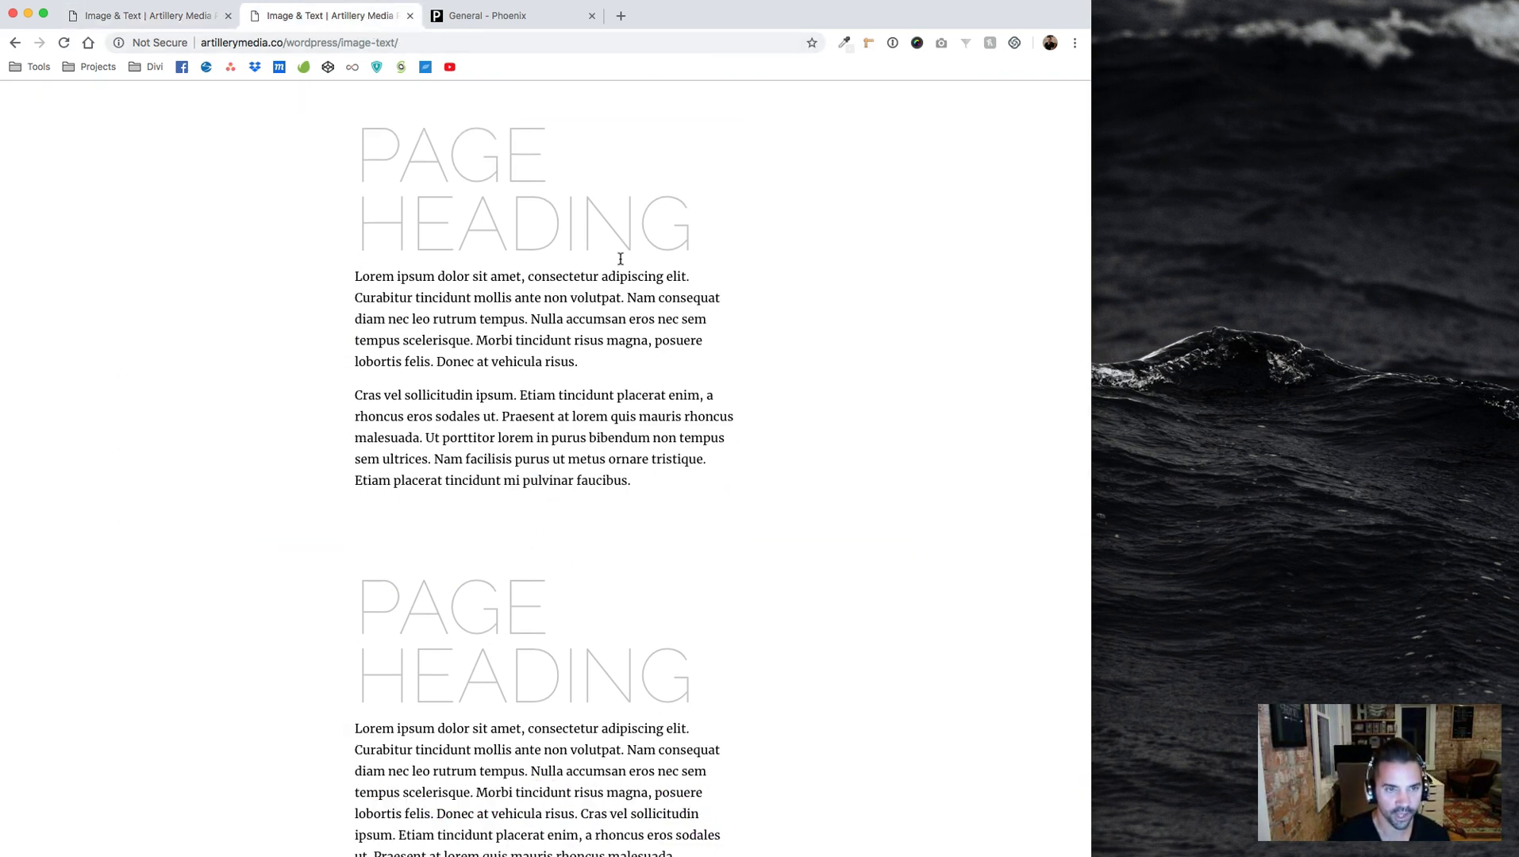
click(492, 16)
scroll(784, 480, up, 1)
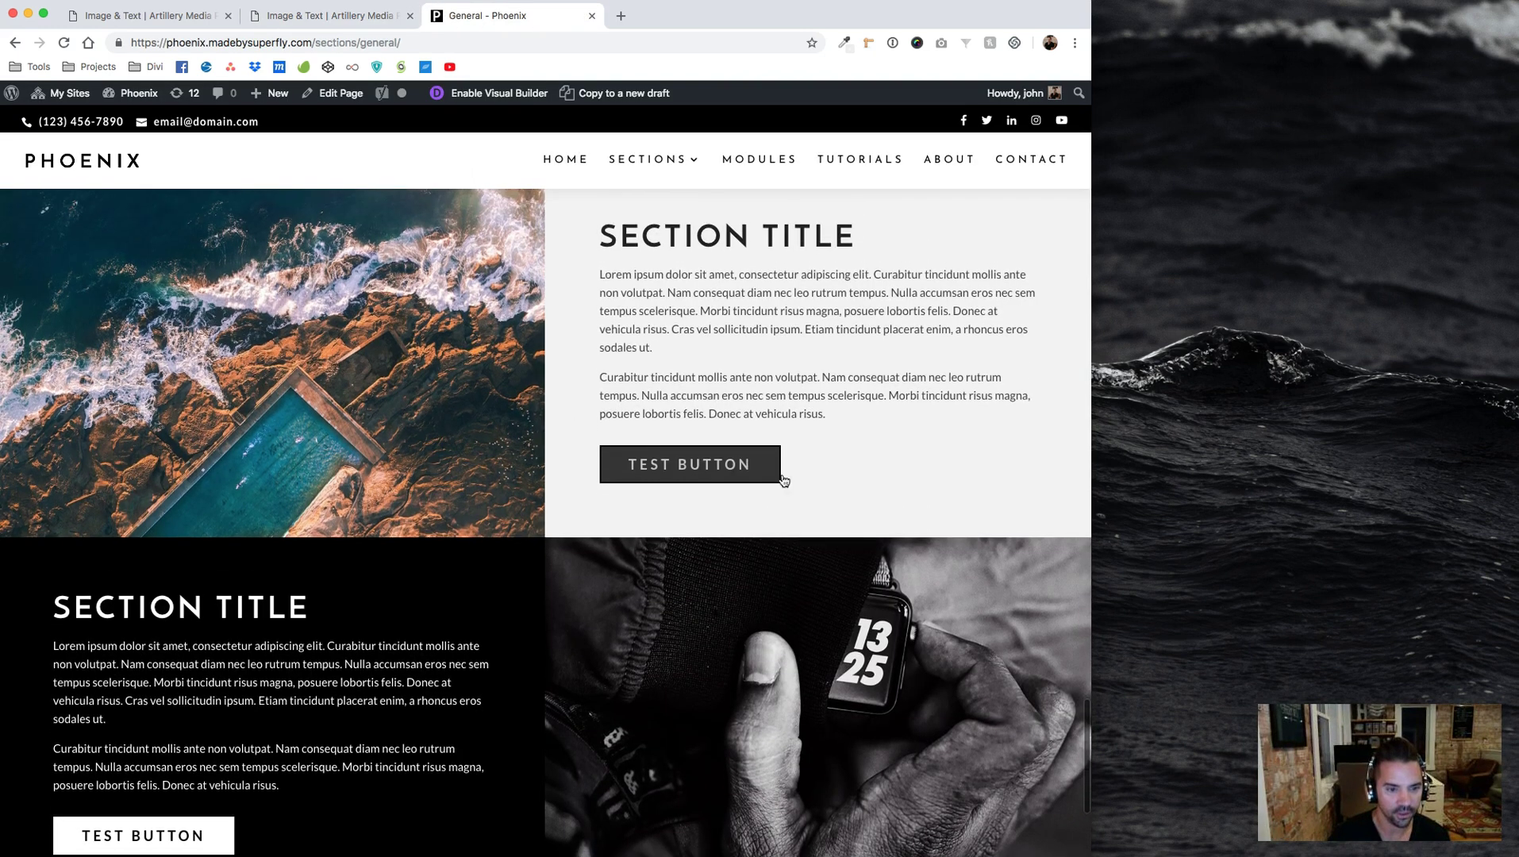
Insert a regular section with a two-column row below the first section and copy the first text module into its right column
click(302, 10)
click(159, 16)
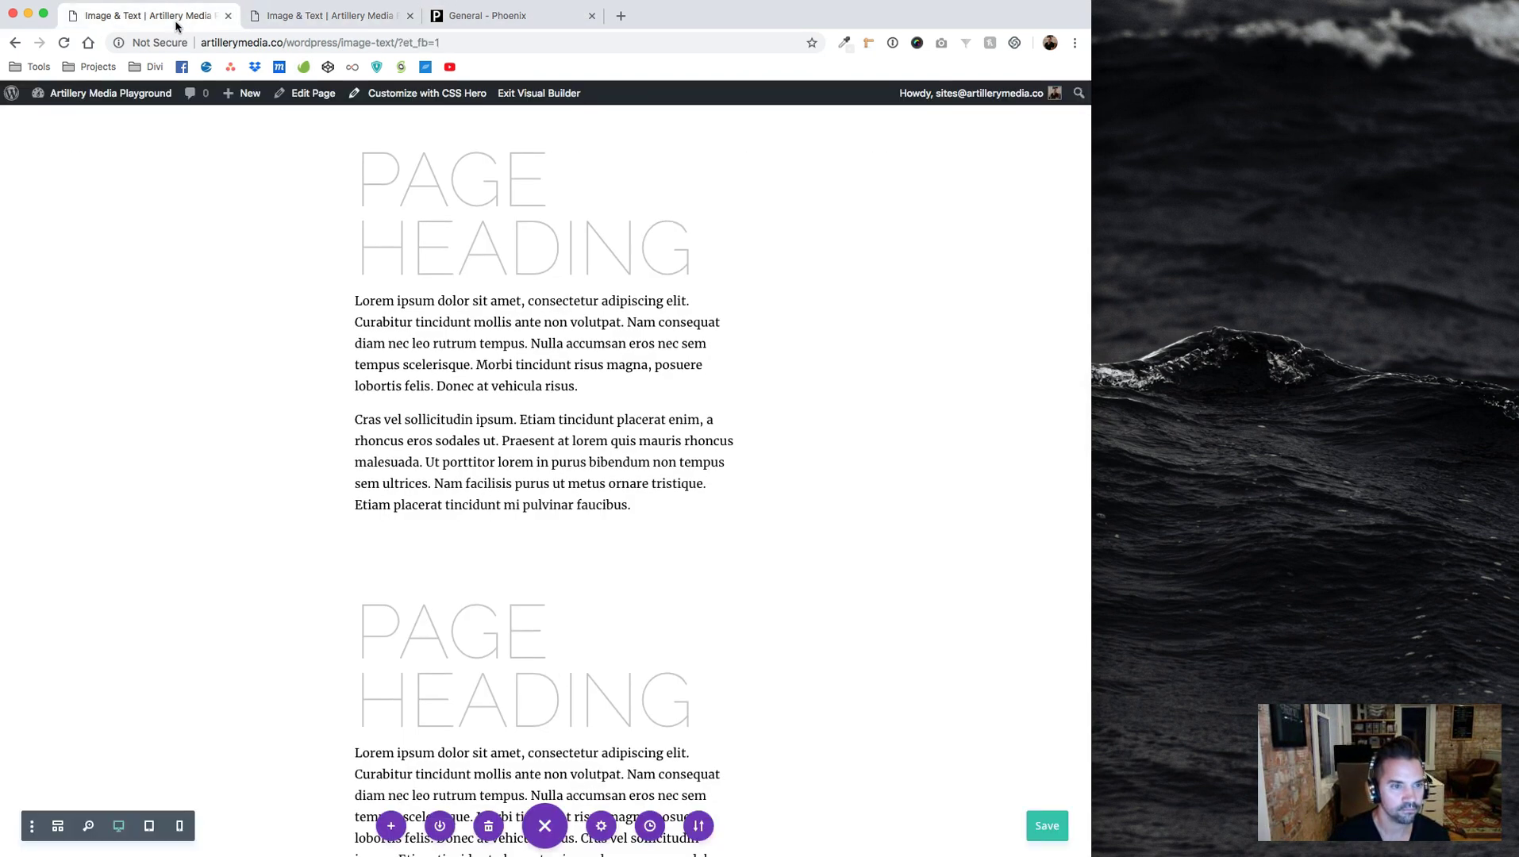
click(543, 556)
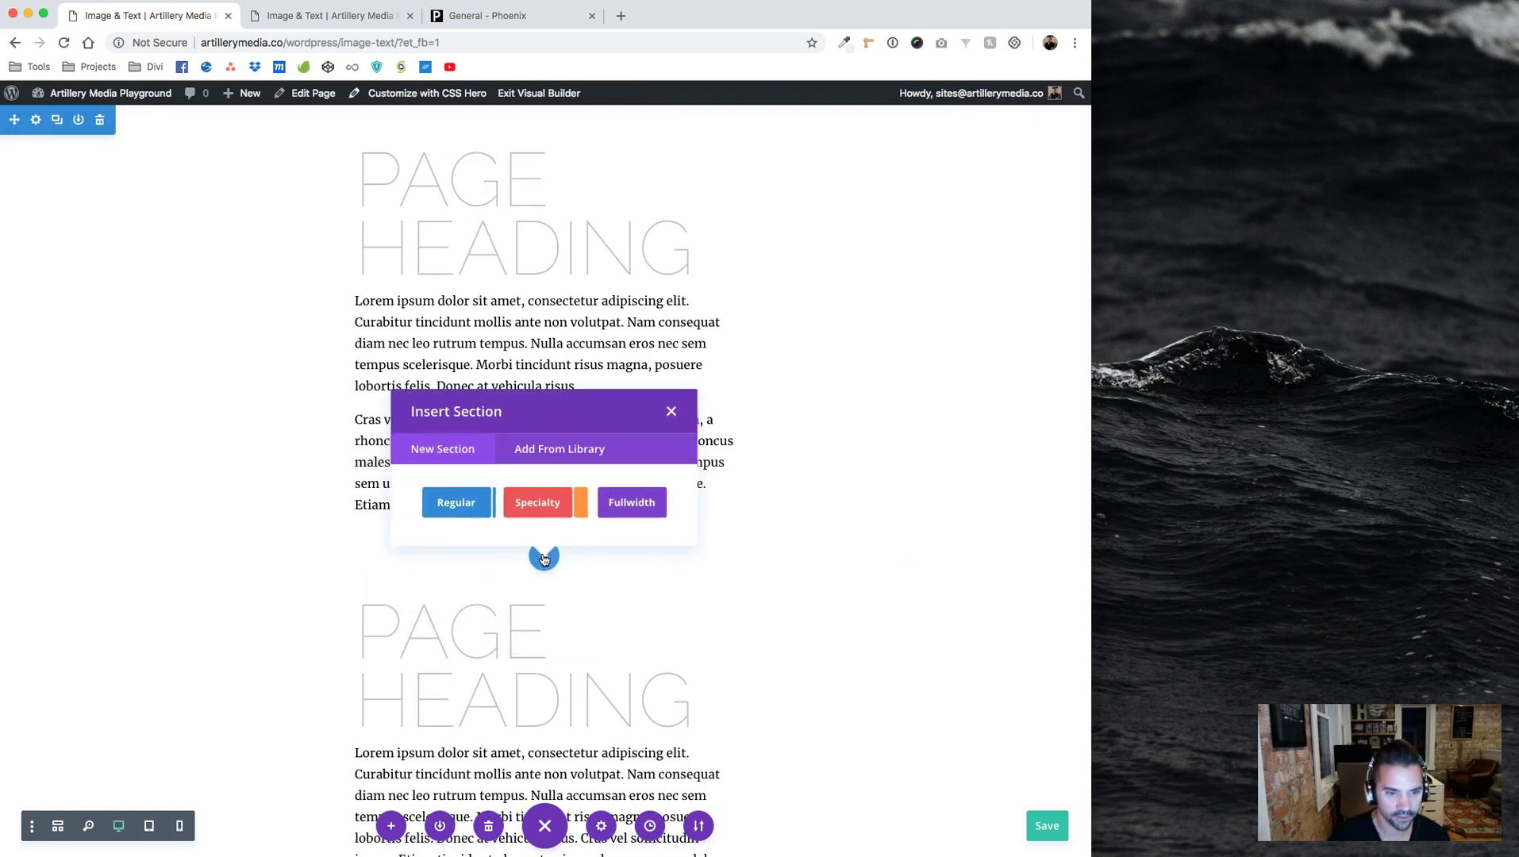
click(458, 502)
click(530, 315)
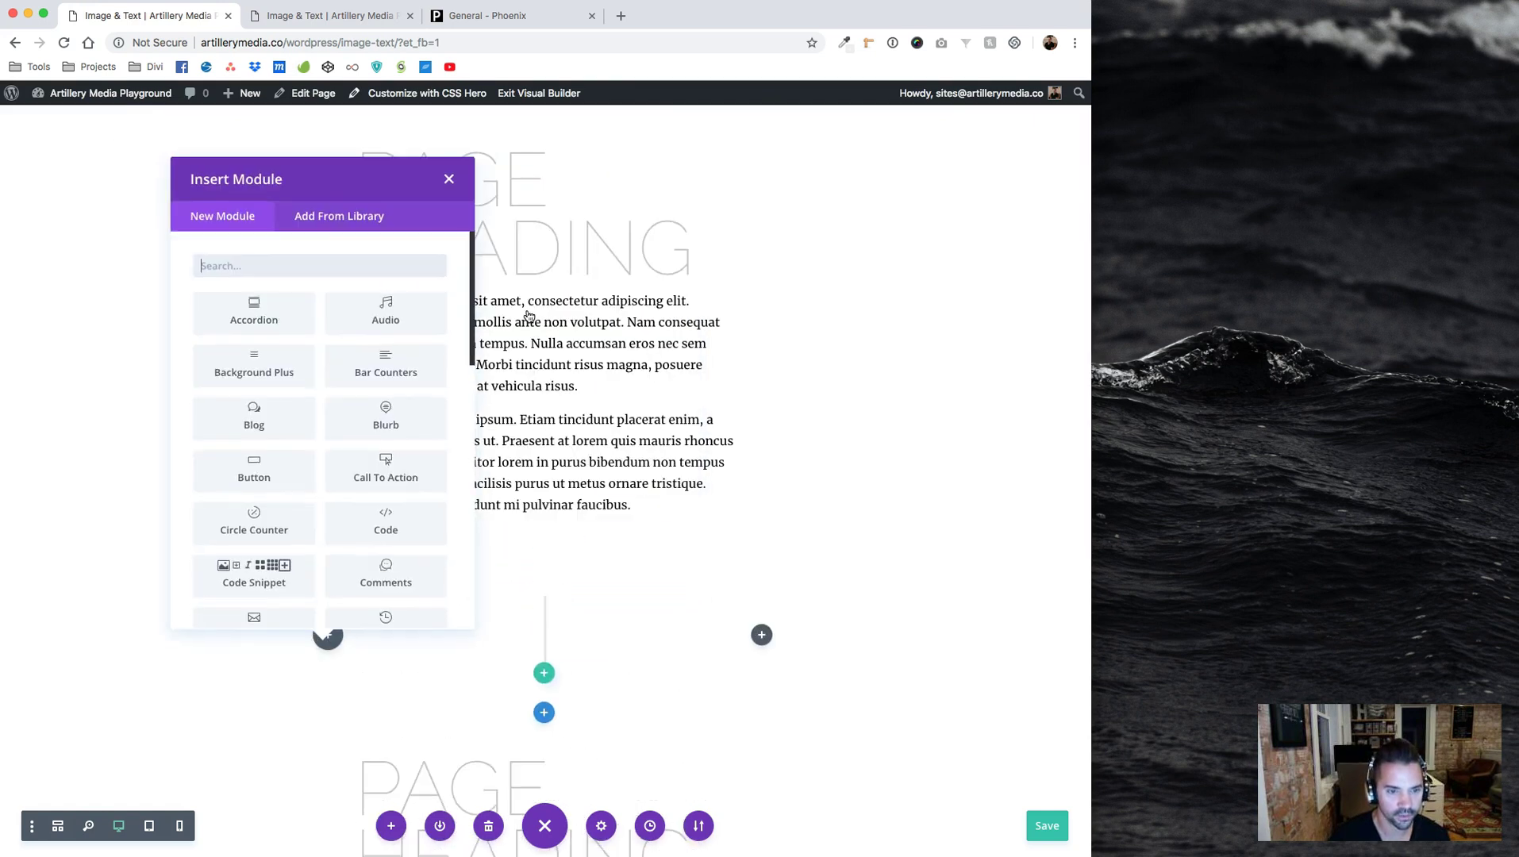
click(449, 181)
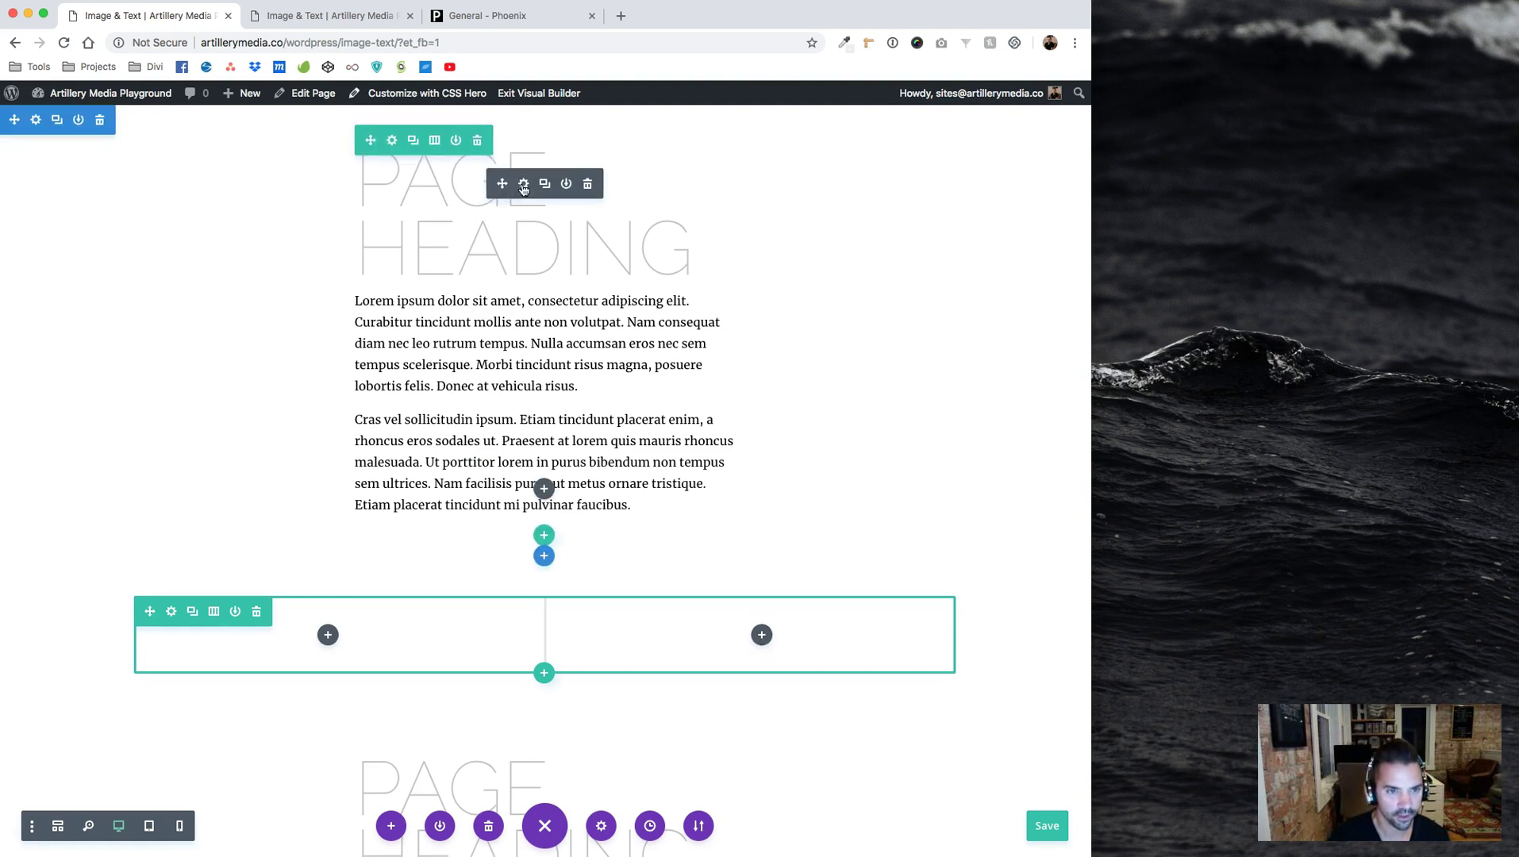
drag(523, 188, 758, 634)
scroll(736, 530, down, 5)
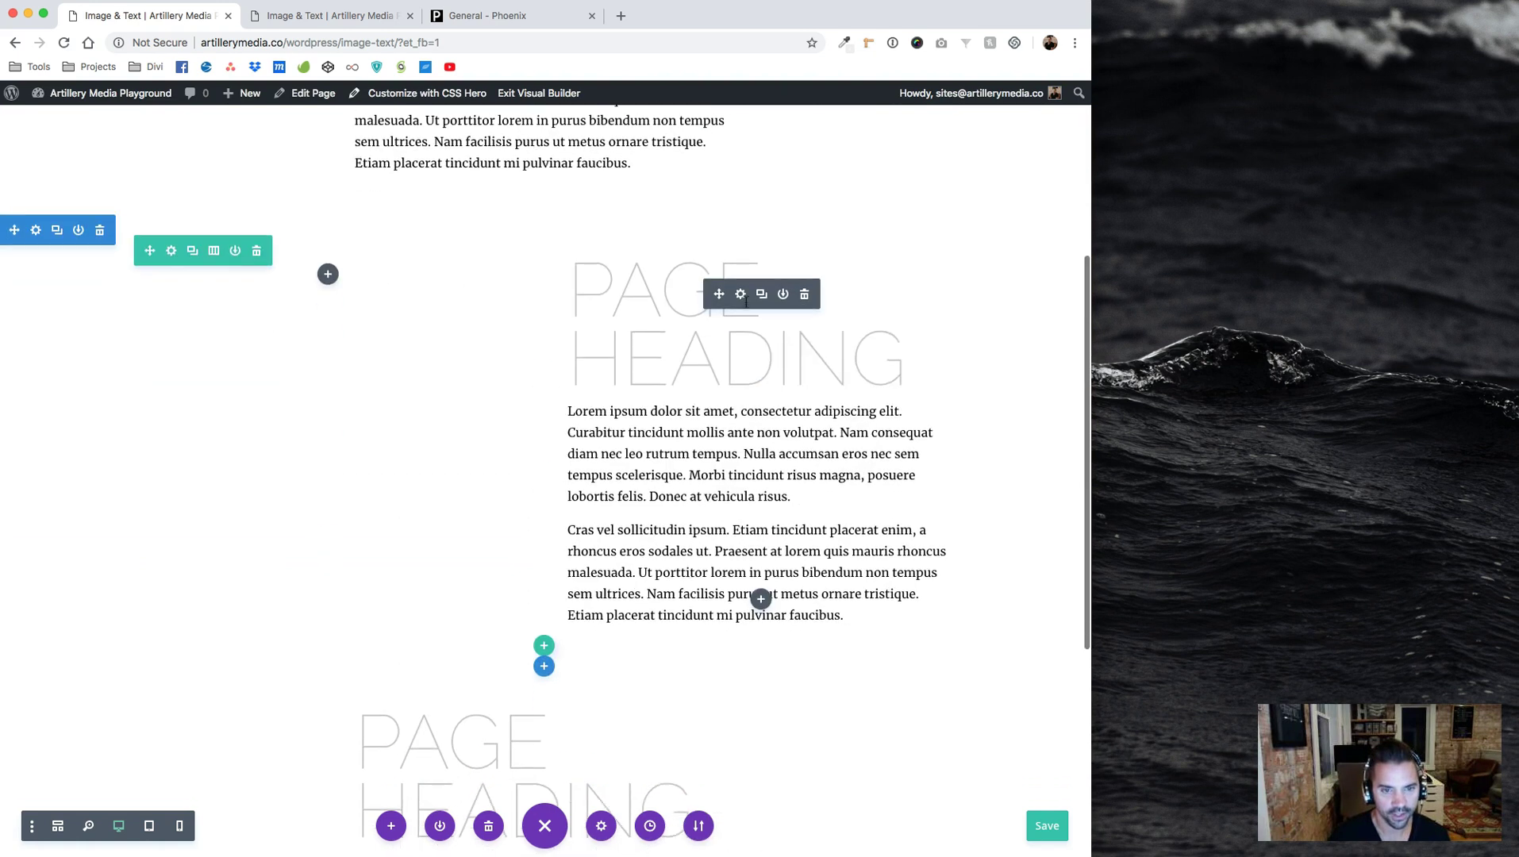
Set the copied text module's H1 heading size to 48px and font weight to Light, and save the module
click(740, 294)
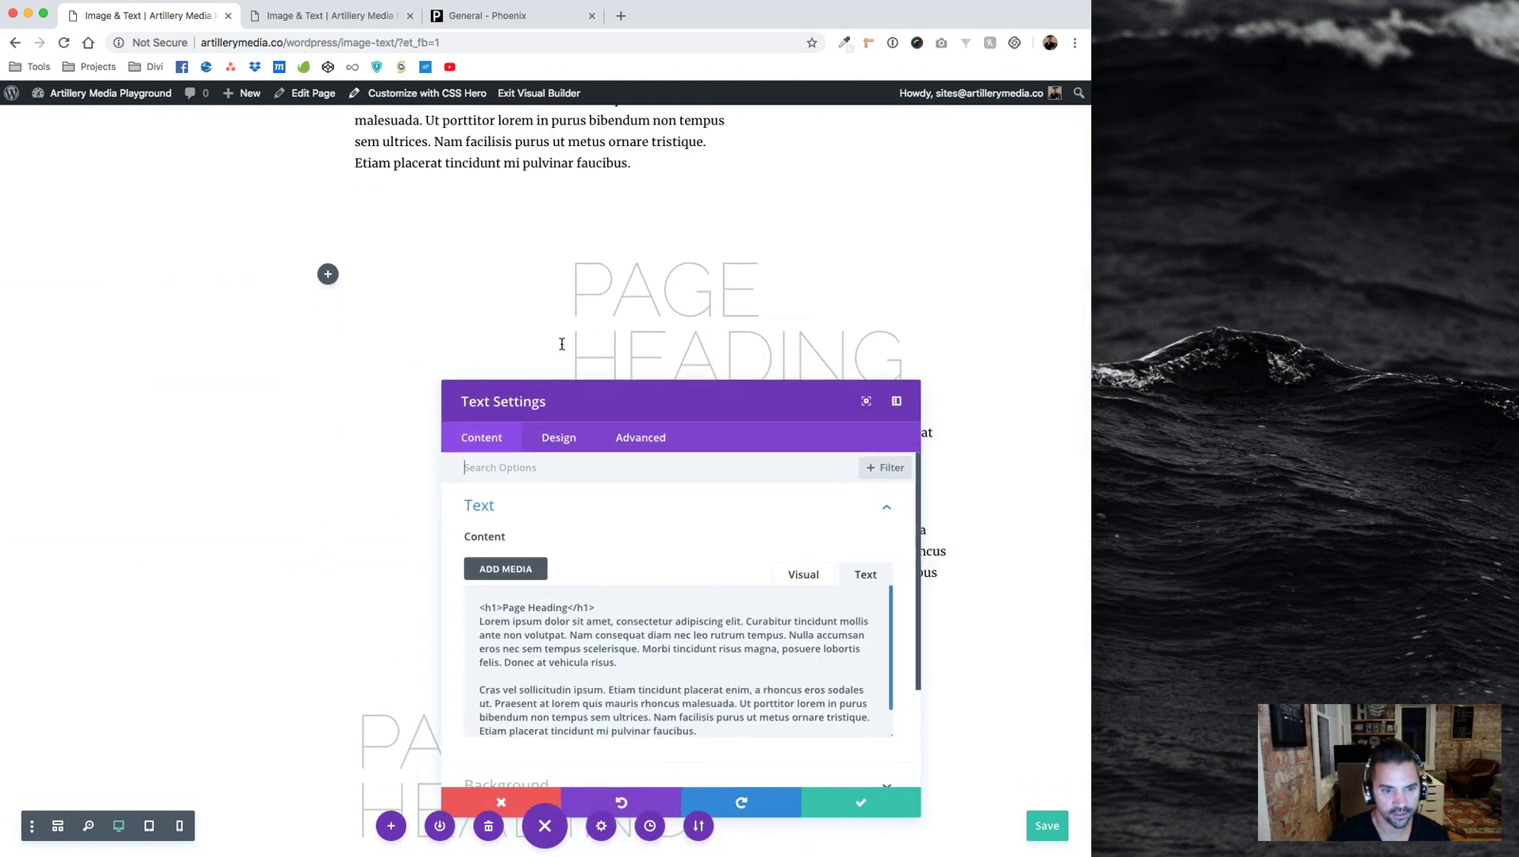
click(549, 445)
click(499, 559)
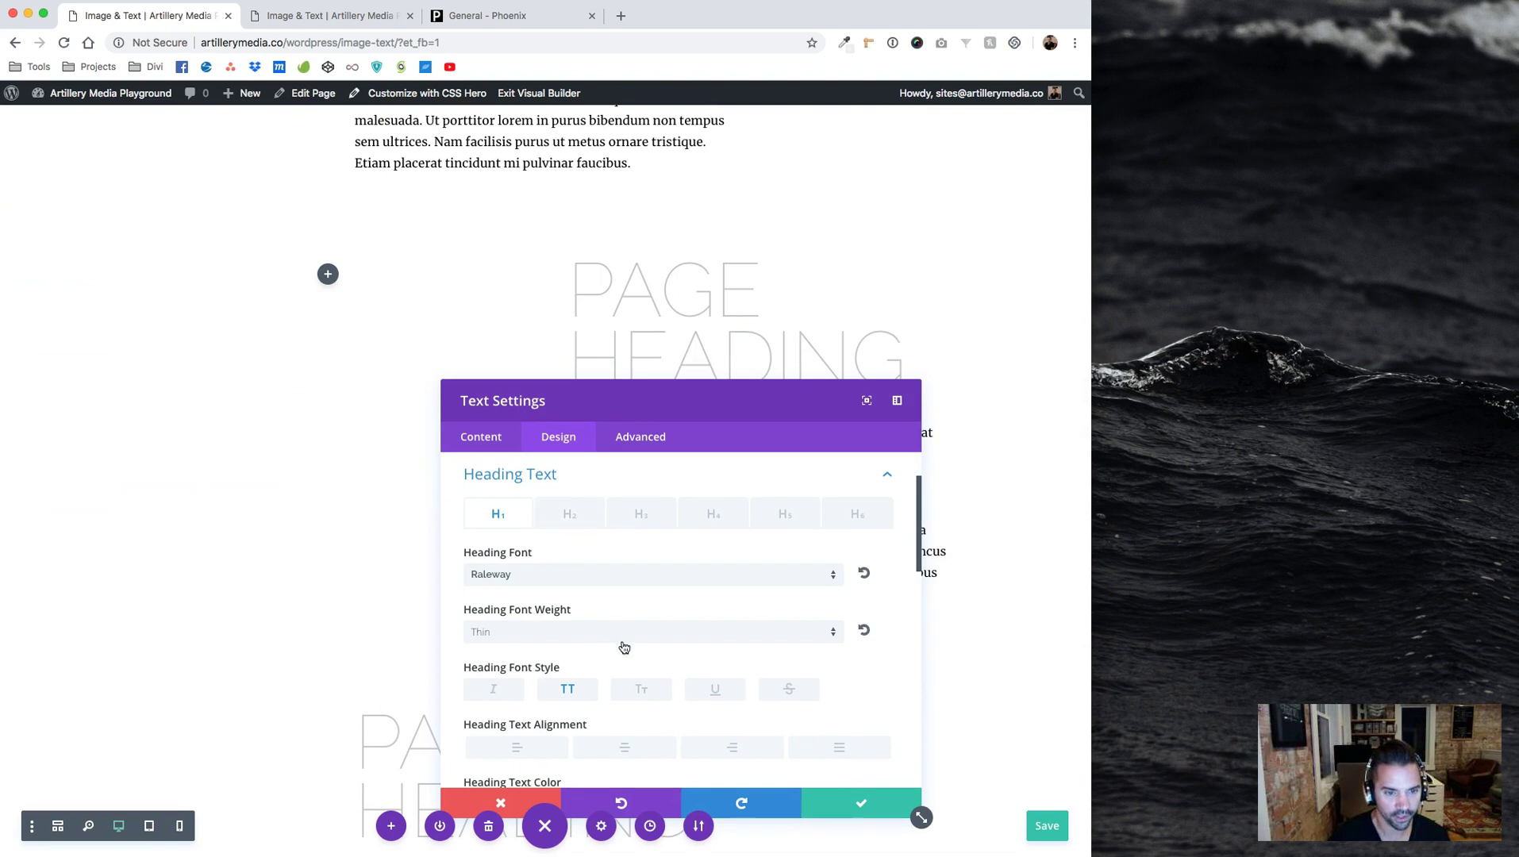
scroll(627, 646, down, 3)
drag(701, 706, 579, 705)
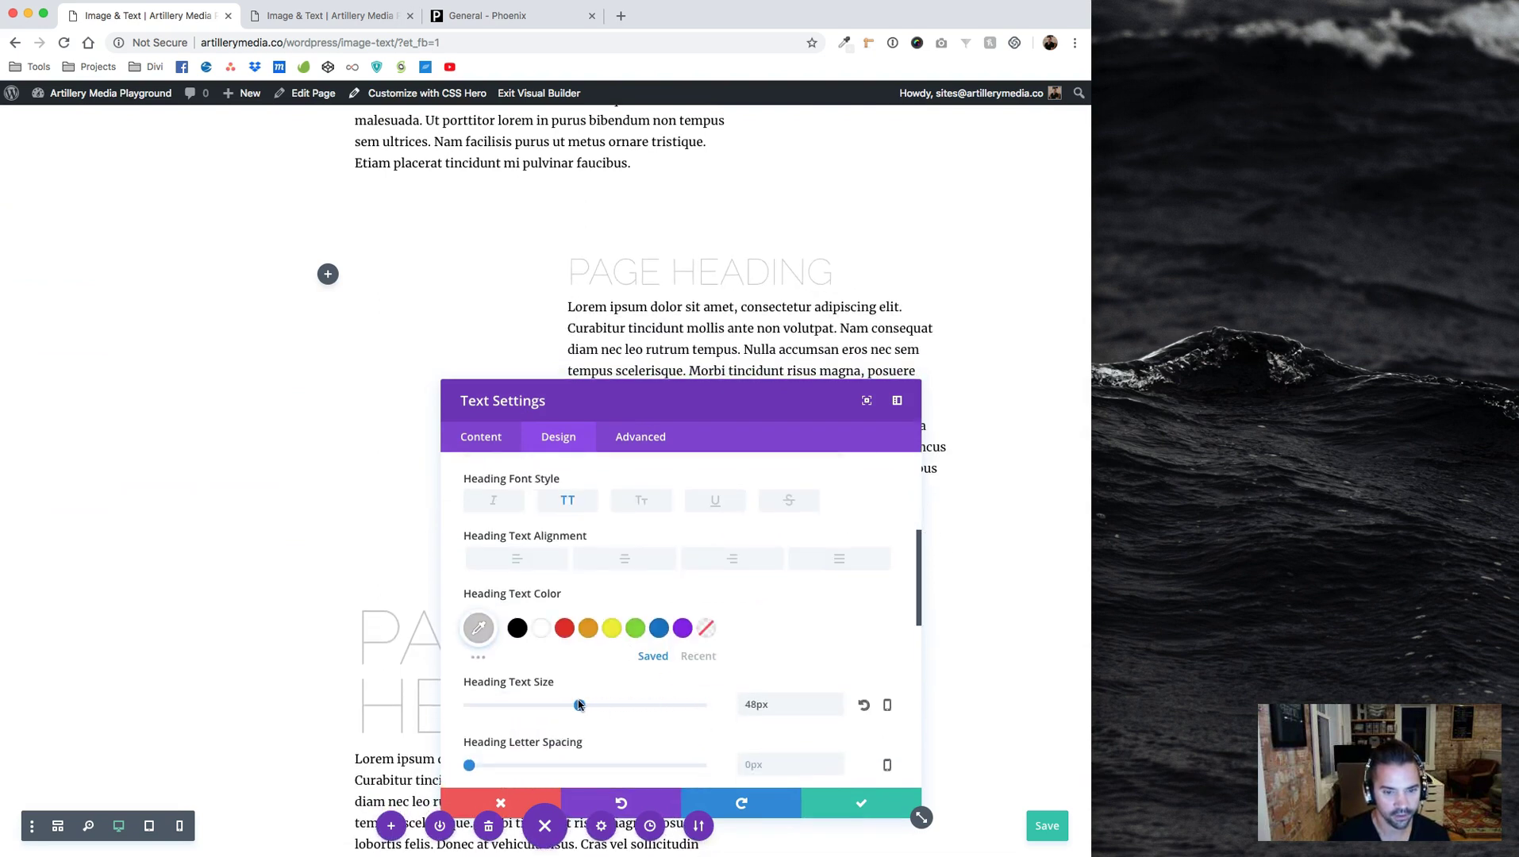
scroll(569, 631, up, 3)
click(563, 623)
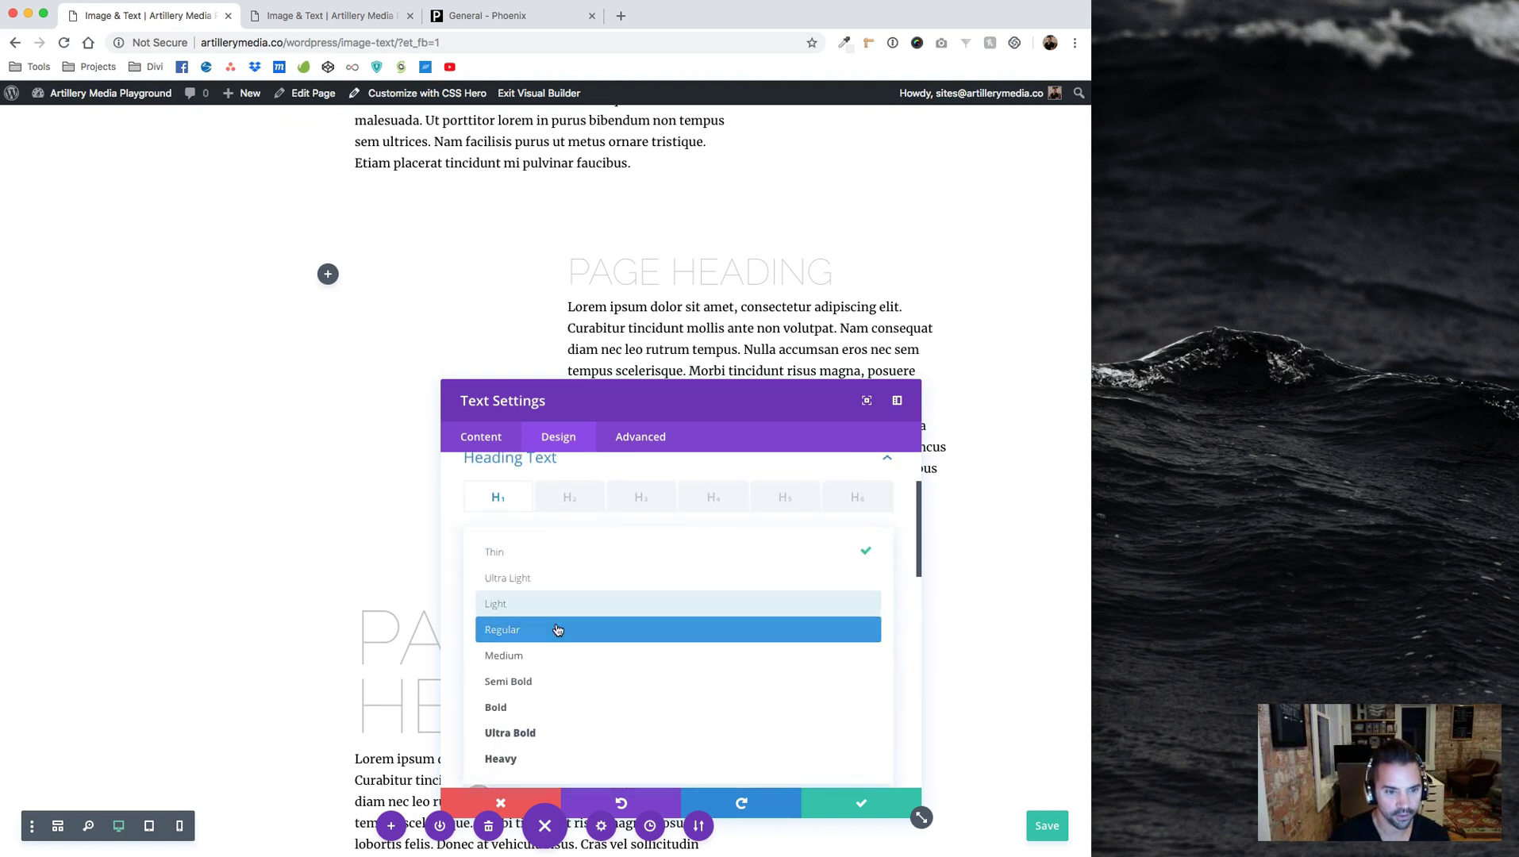
click(559, 608)
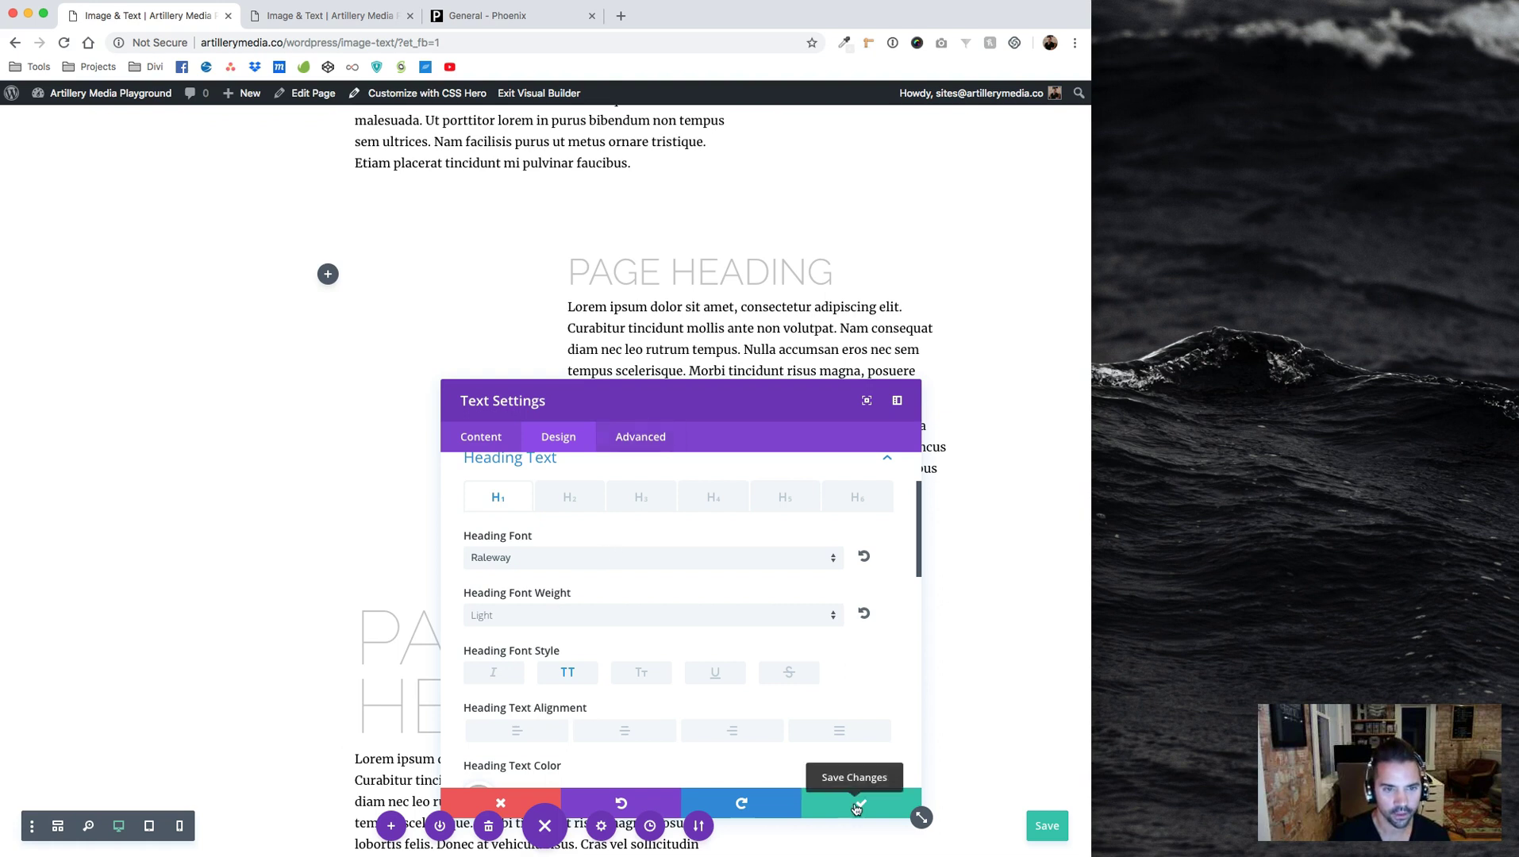
click(815, 803)
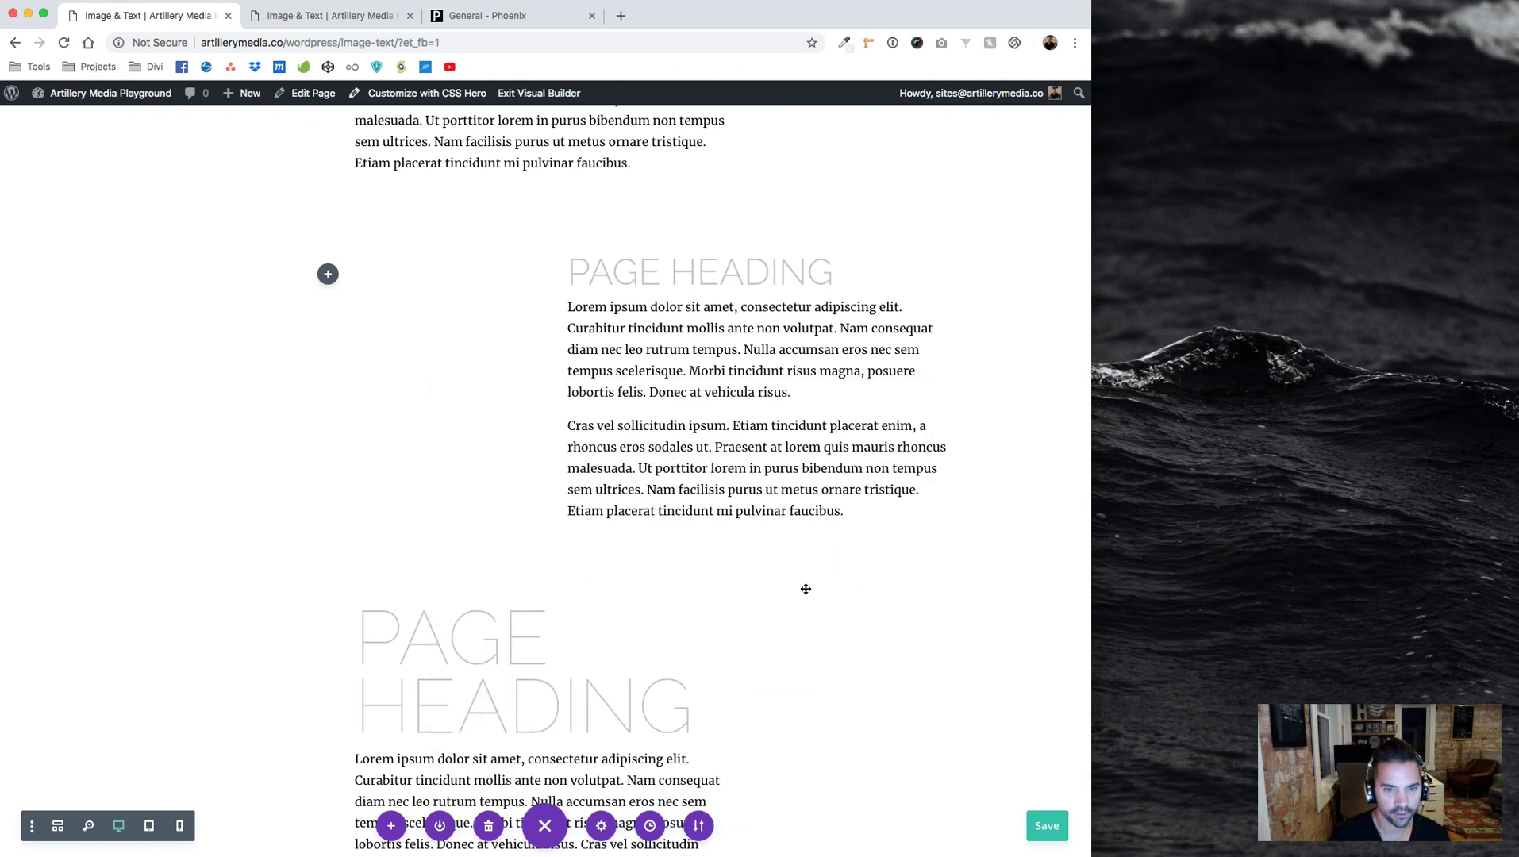
Shorten the copied module's body text so it ends after "Nulla accumsan eros nec sem tempus scelerisque." and save the module
click(740, 295)
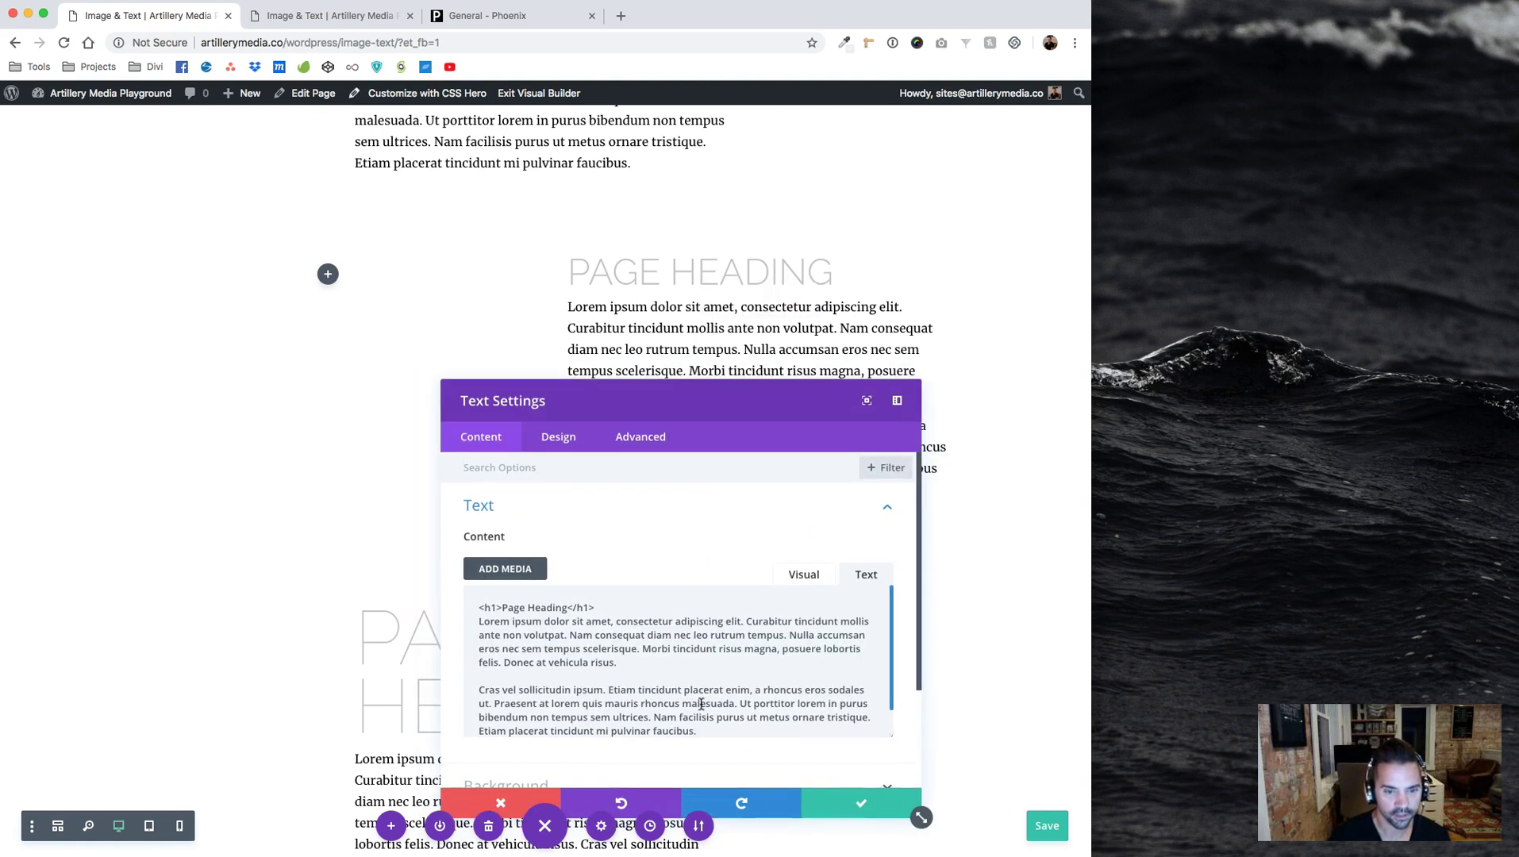
drag(705, 723, 647, 663)
key(BackSpace)
key(BackSpace)
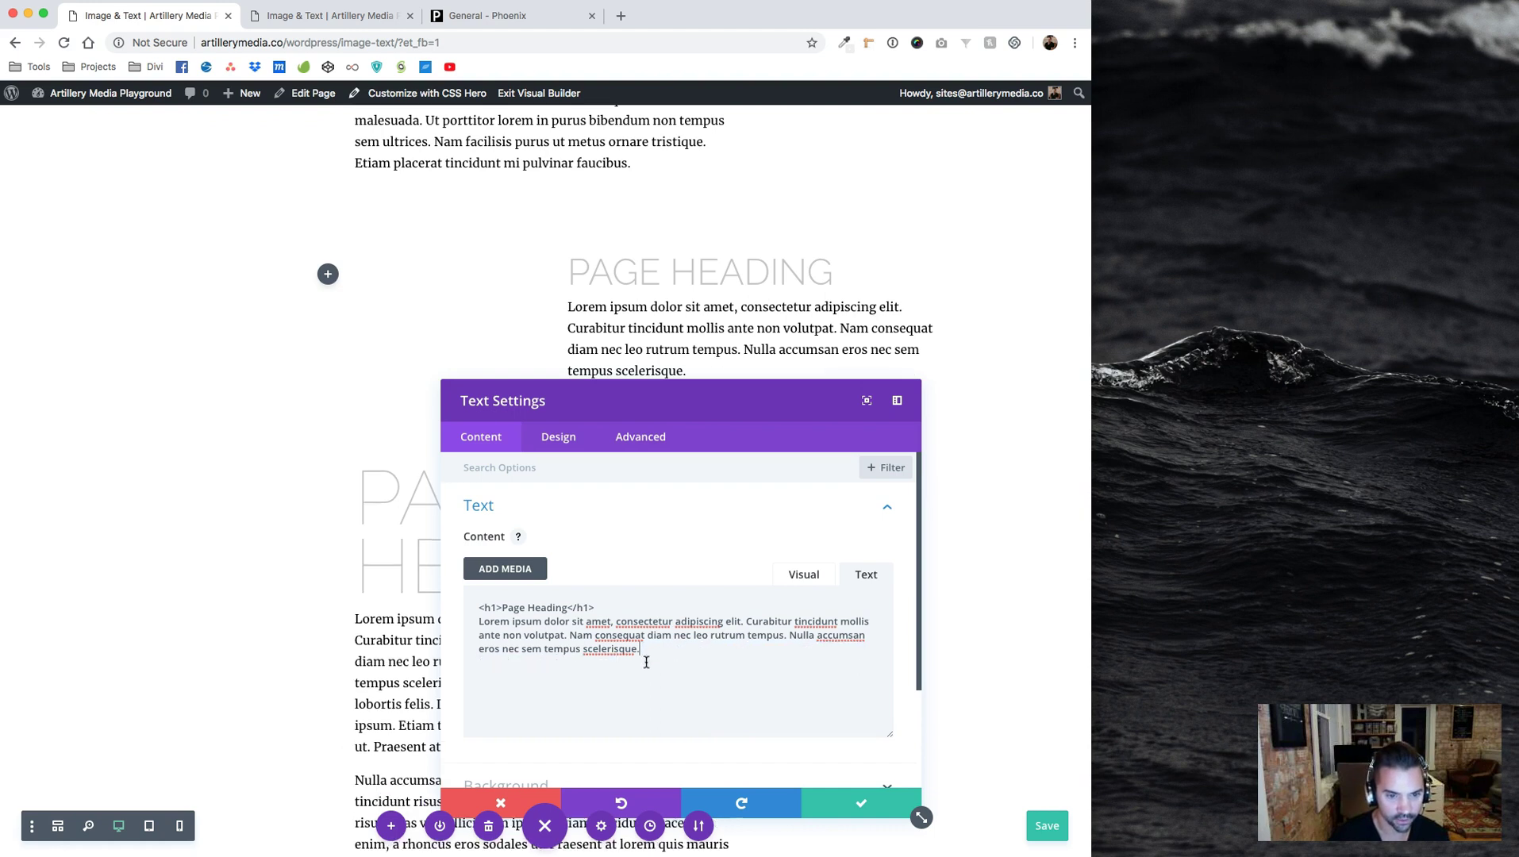
click(847, 800)
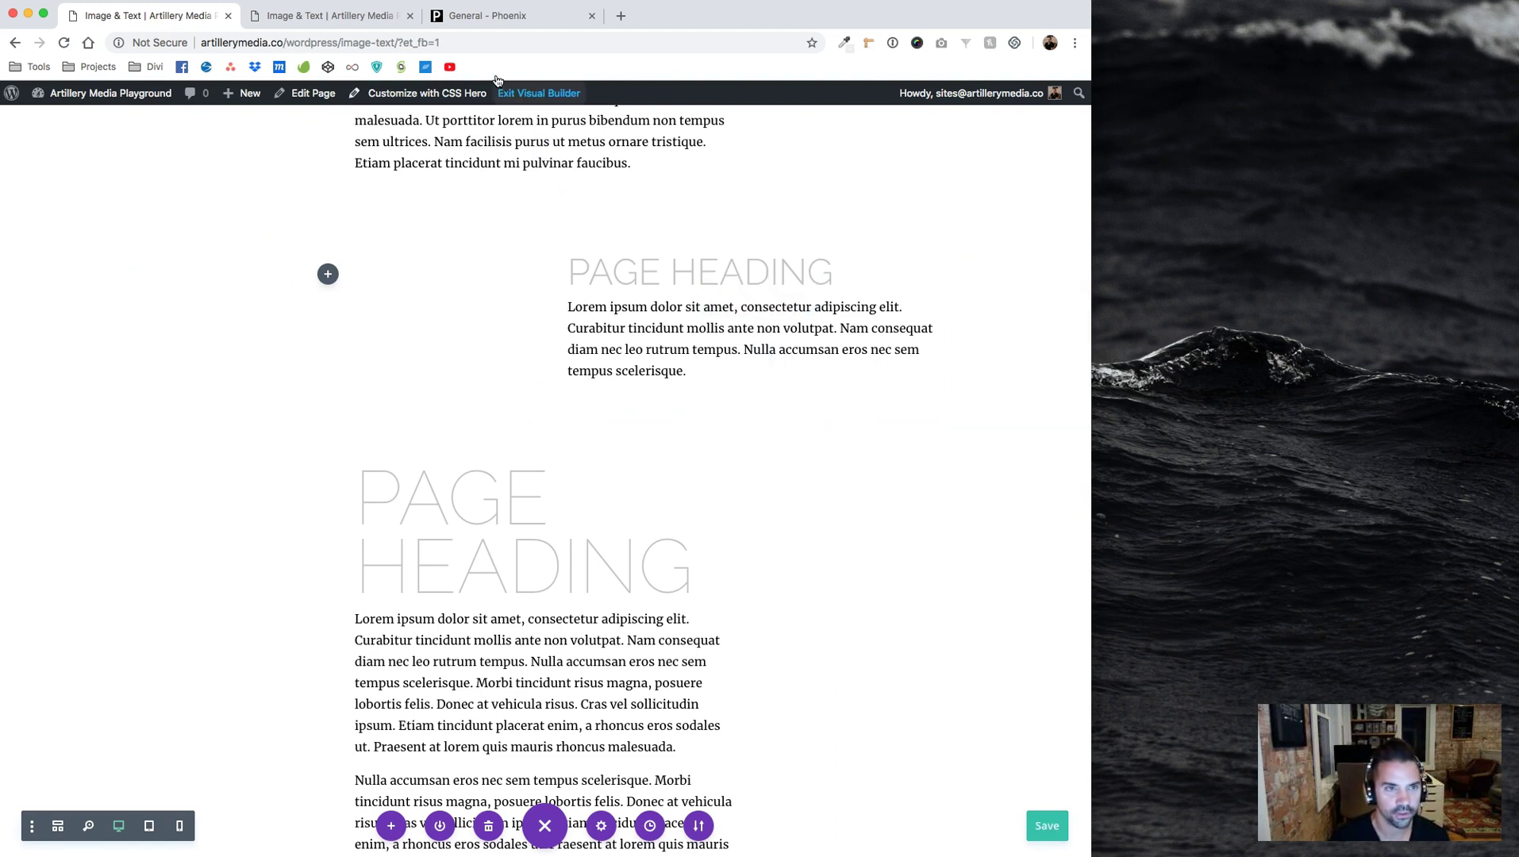
Switch to the Phoenix demo page and inspect the text column beside the pool image in the developer tools
click(321, 13)
click(465, 17)
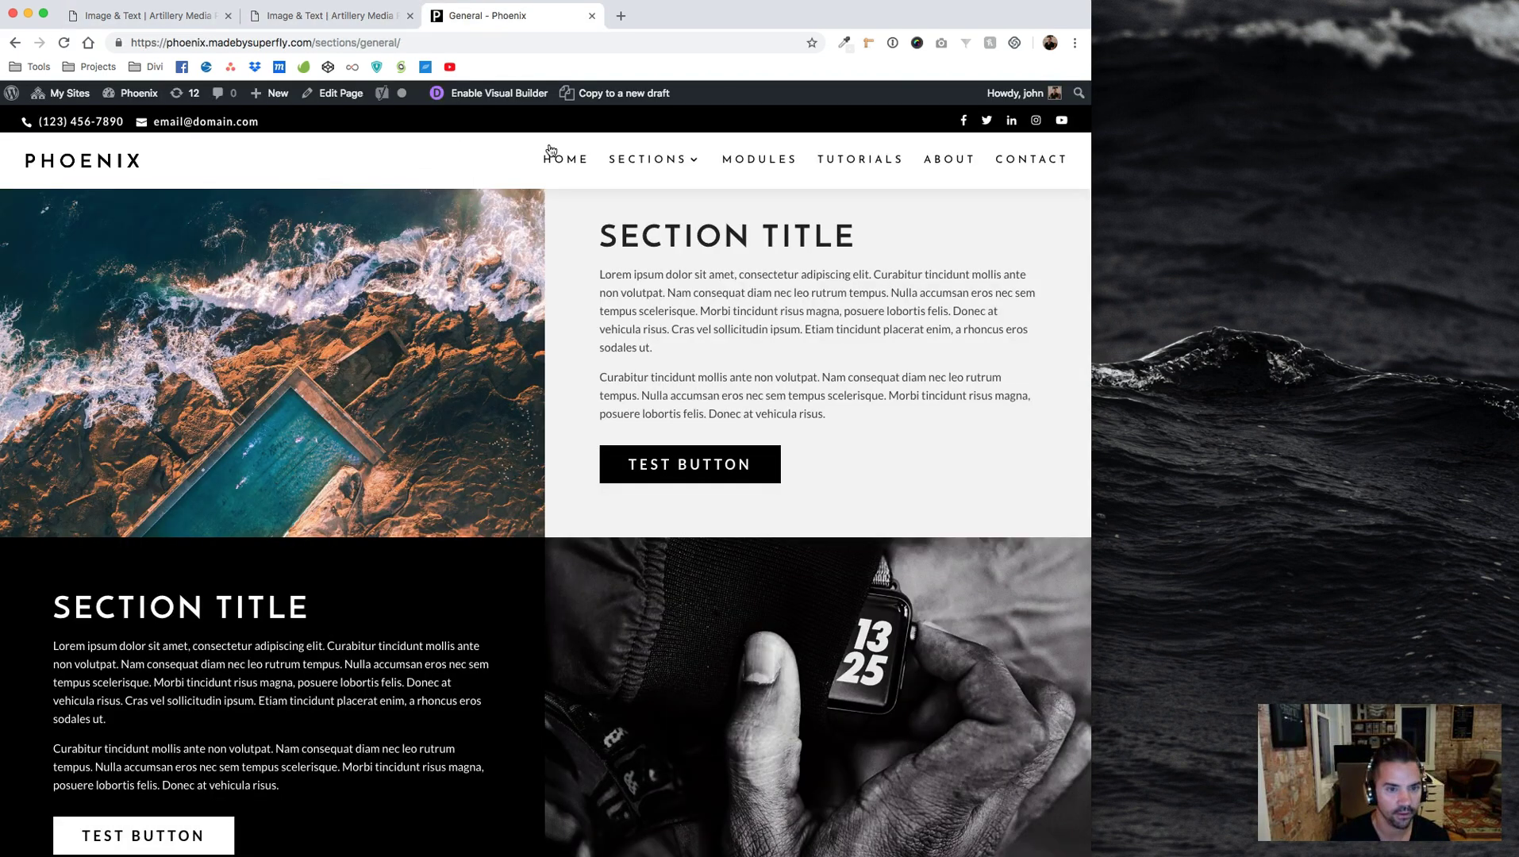
scroll(588, 349, up, 3)
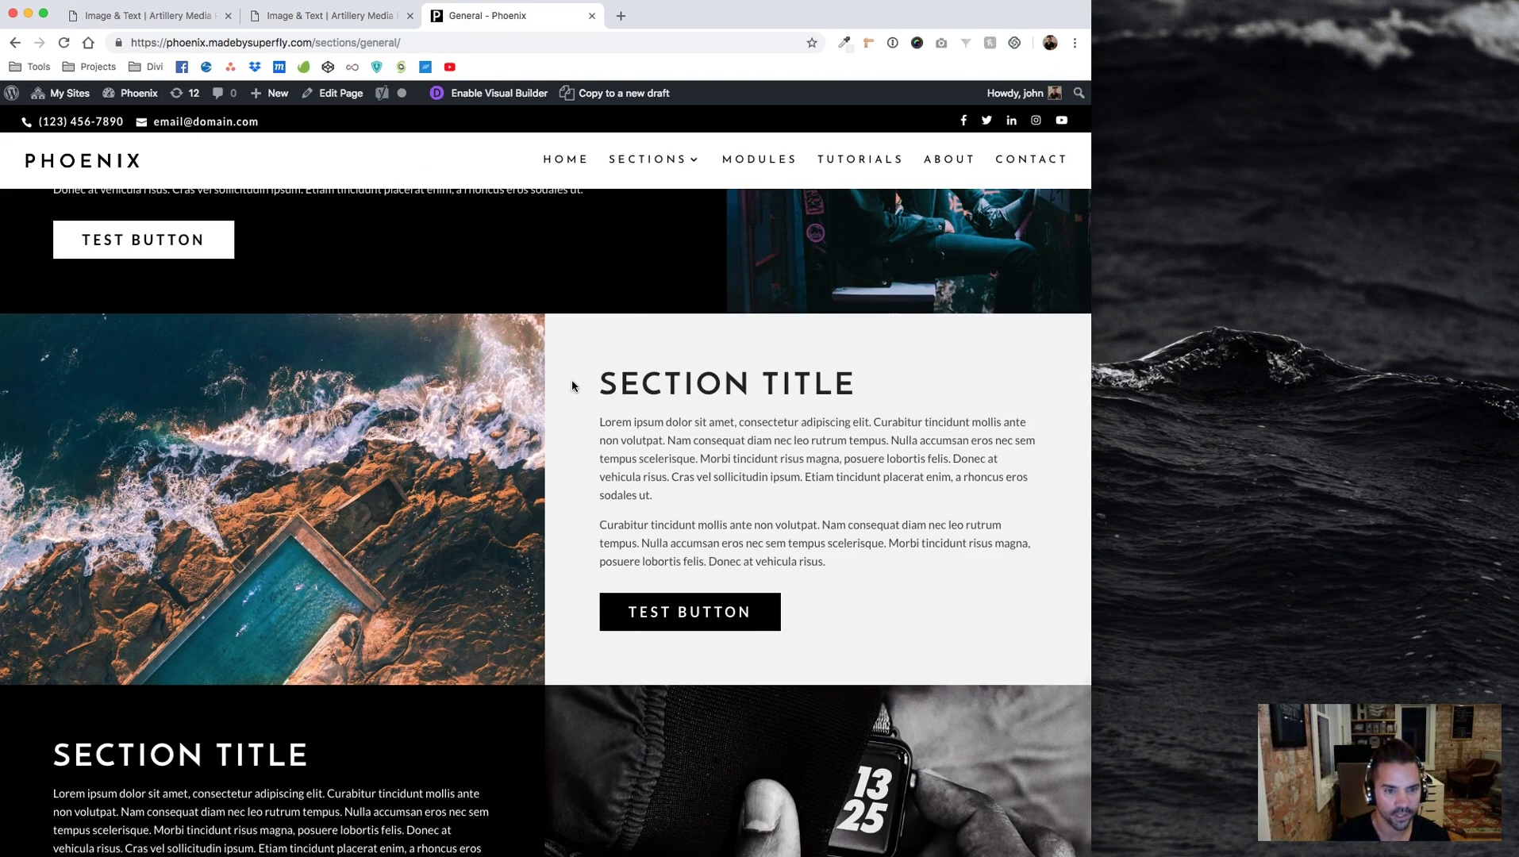
right_click(573, 385)
click(625, 565)
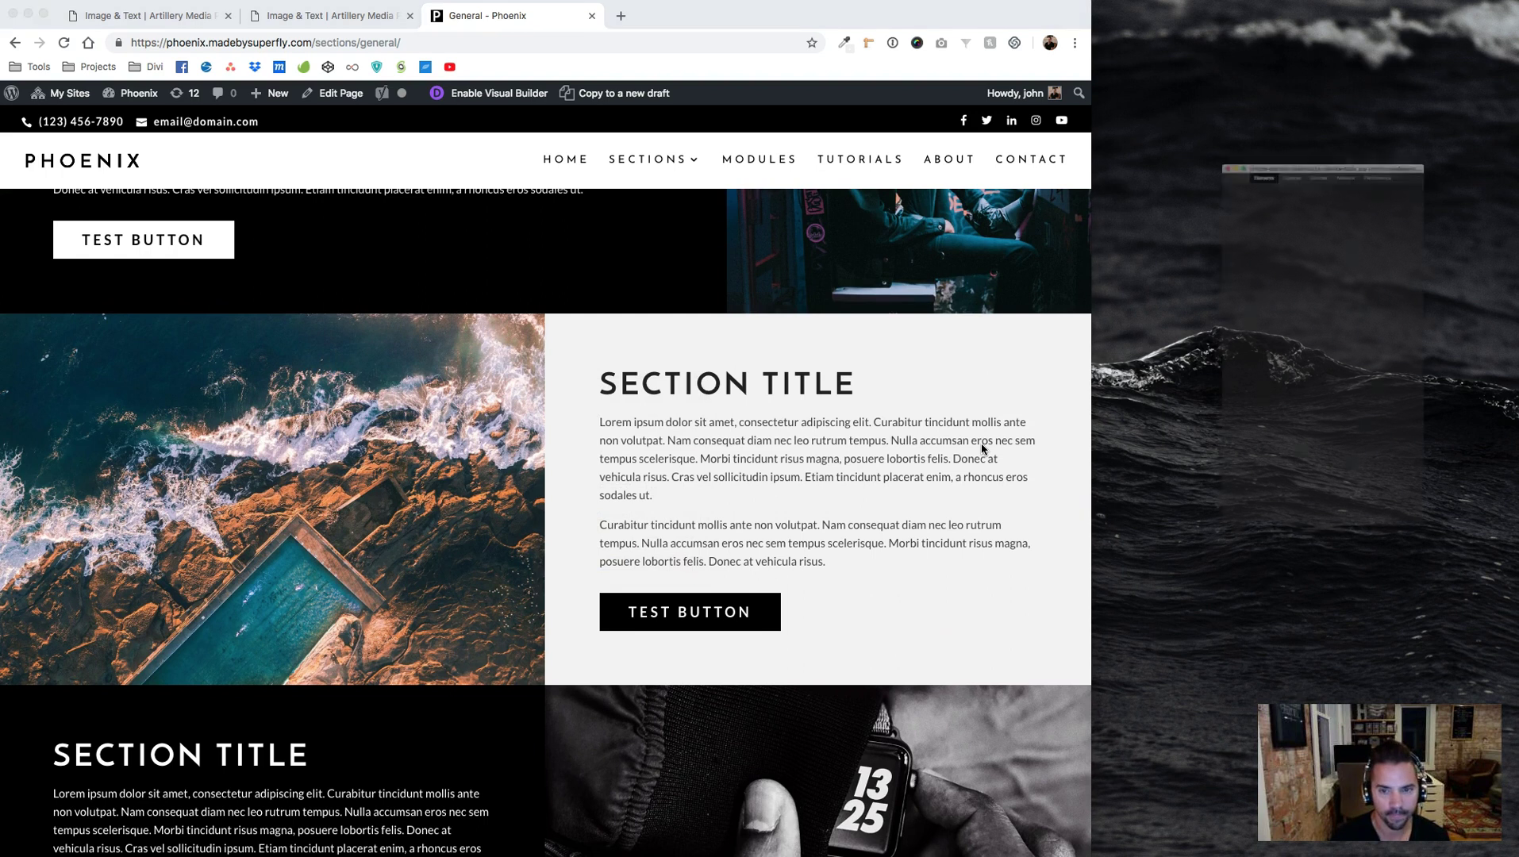
drag(1091, 22, 1122, 28)
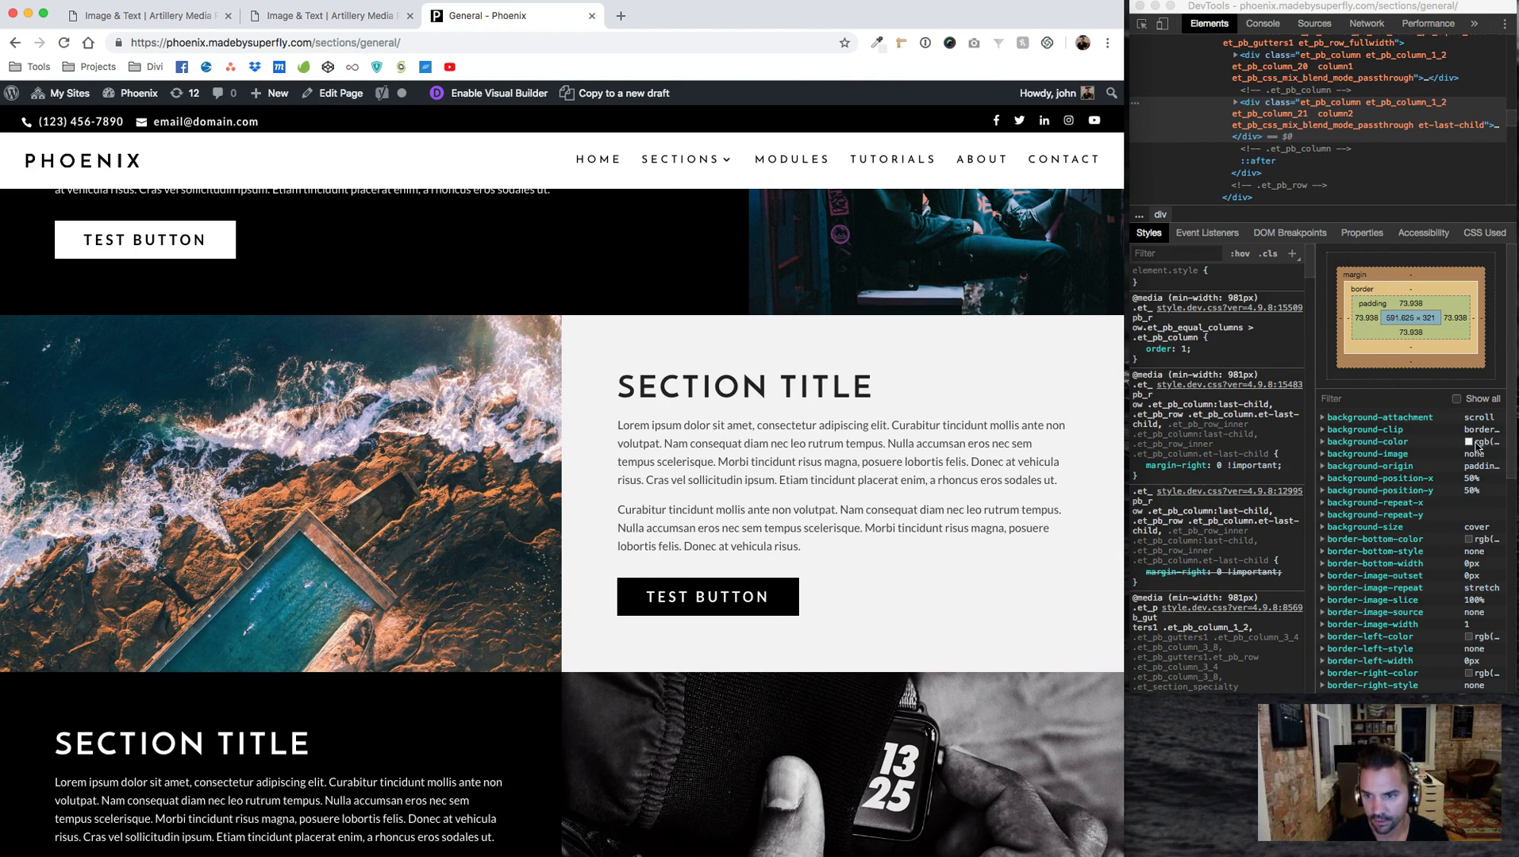
Find the inspected text column's background-color rule in its styles and copy the value #f2f2f2
scroll(1251, 426, down, 5)
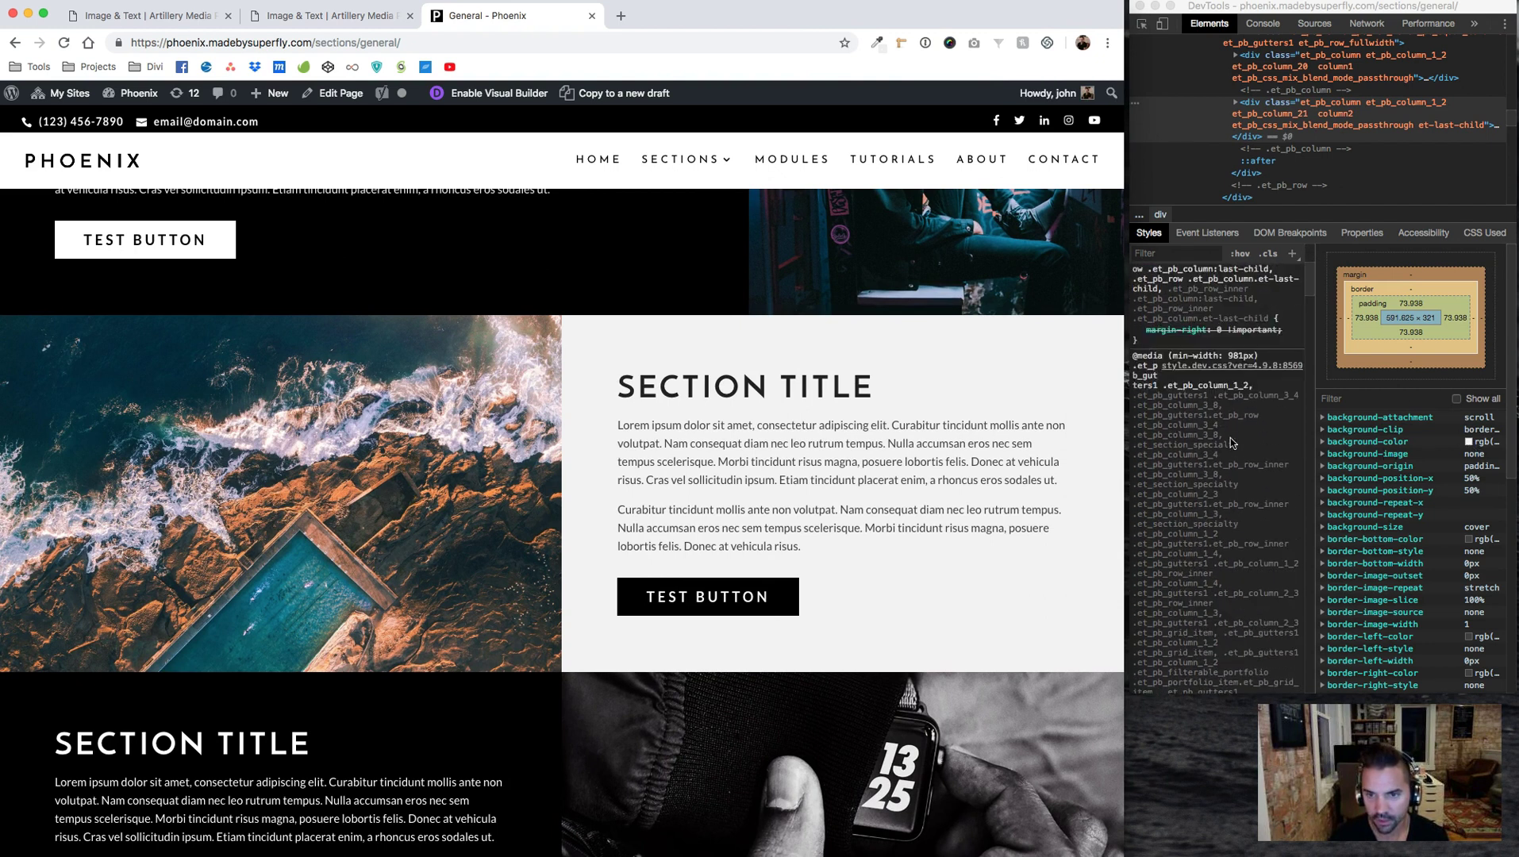
scroll(1279, 171, up, 2)
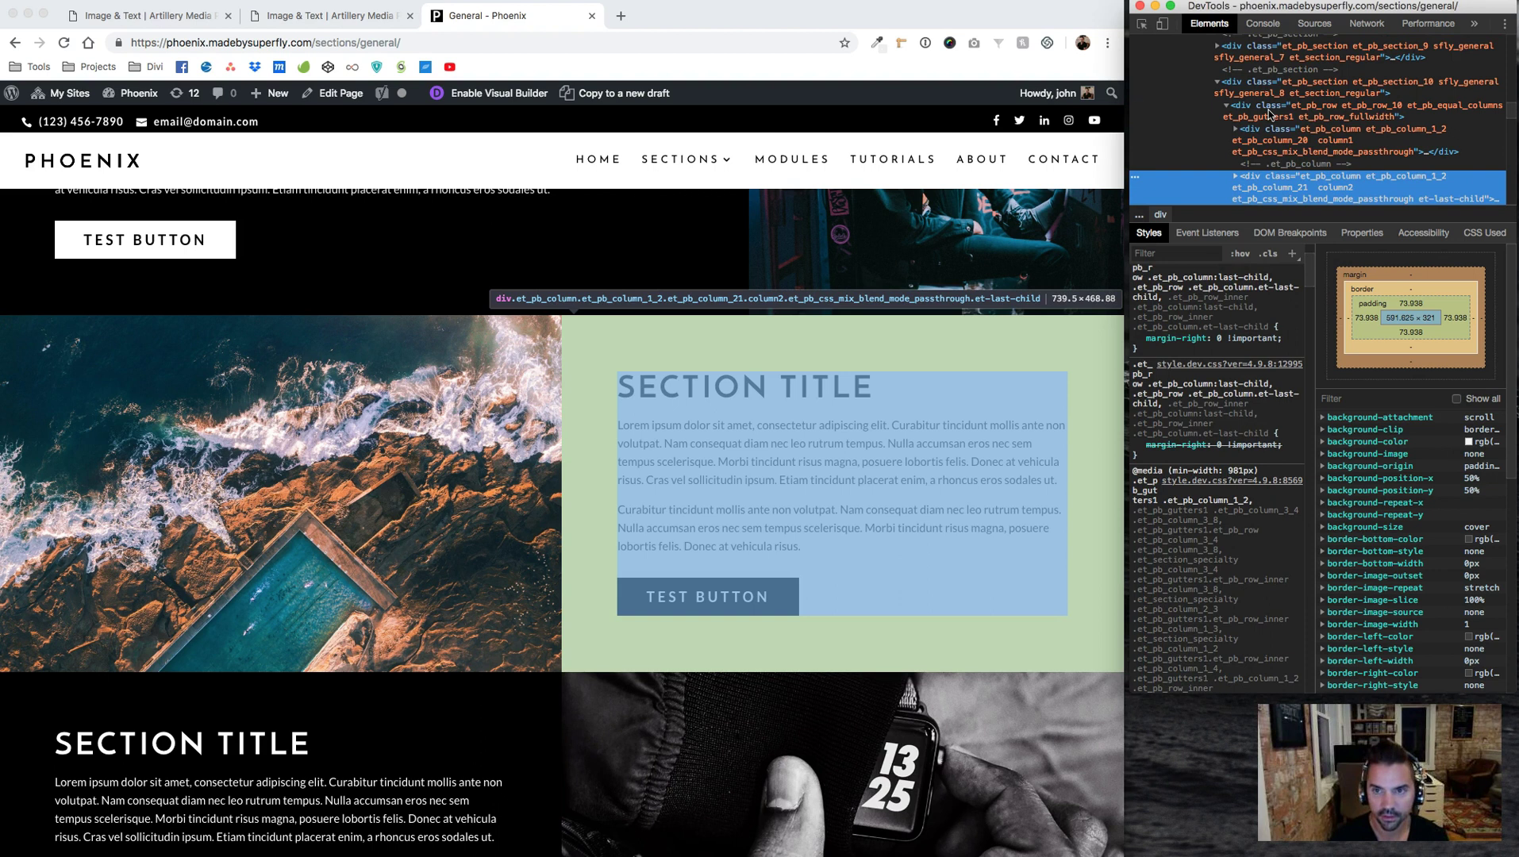
scroll(1281, 150, down, 2)
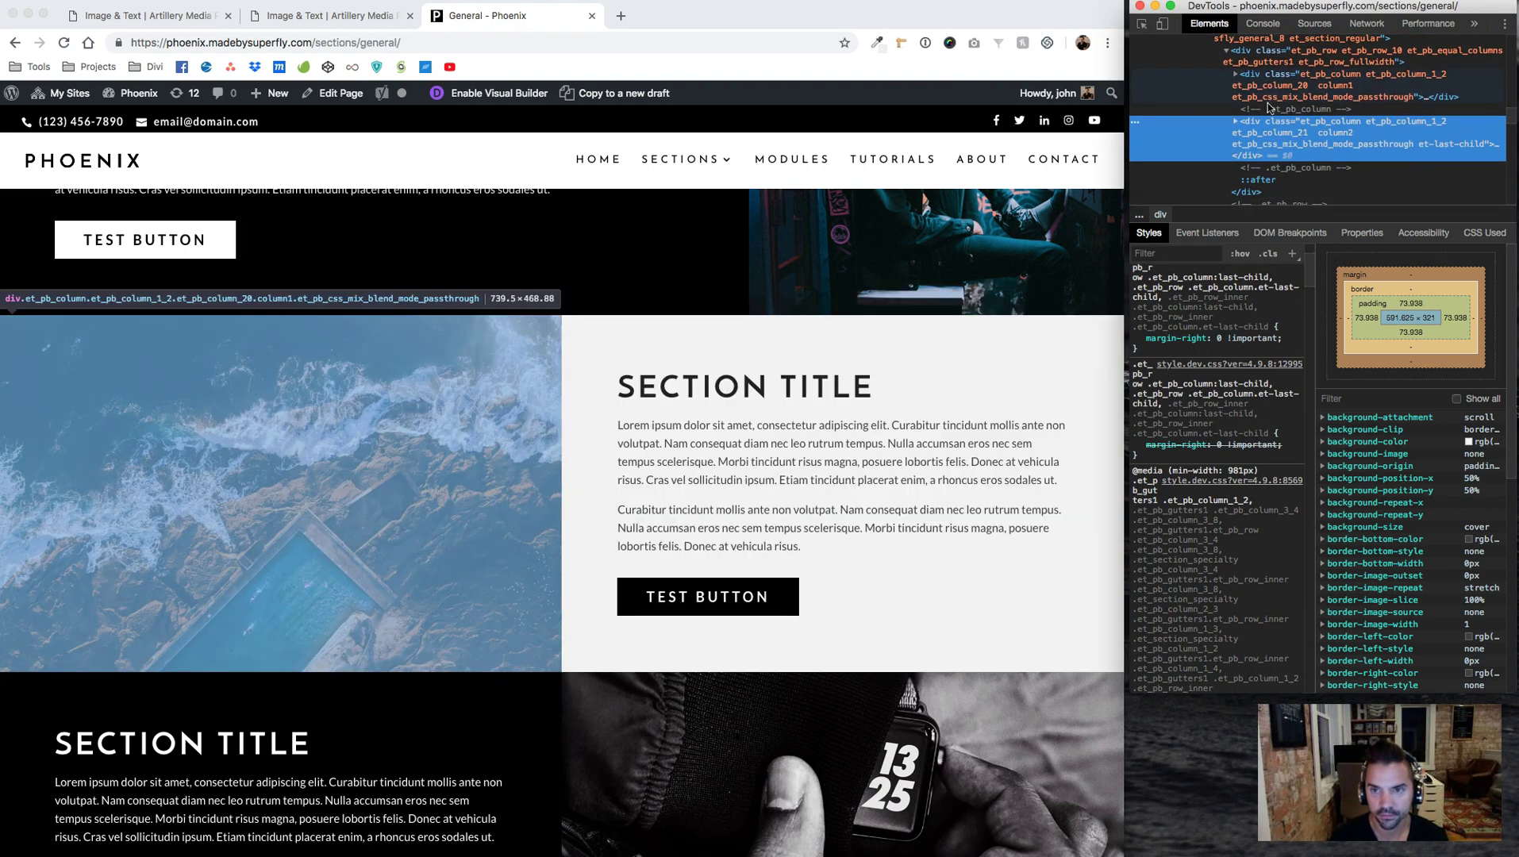
scroll(1242, 469, down, 5)
scroll(1242, 469, down, 10)
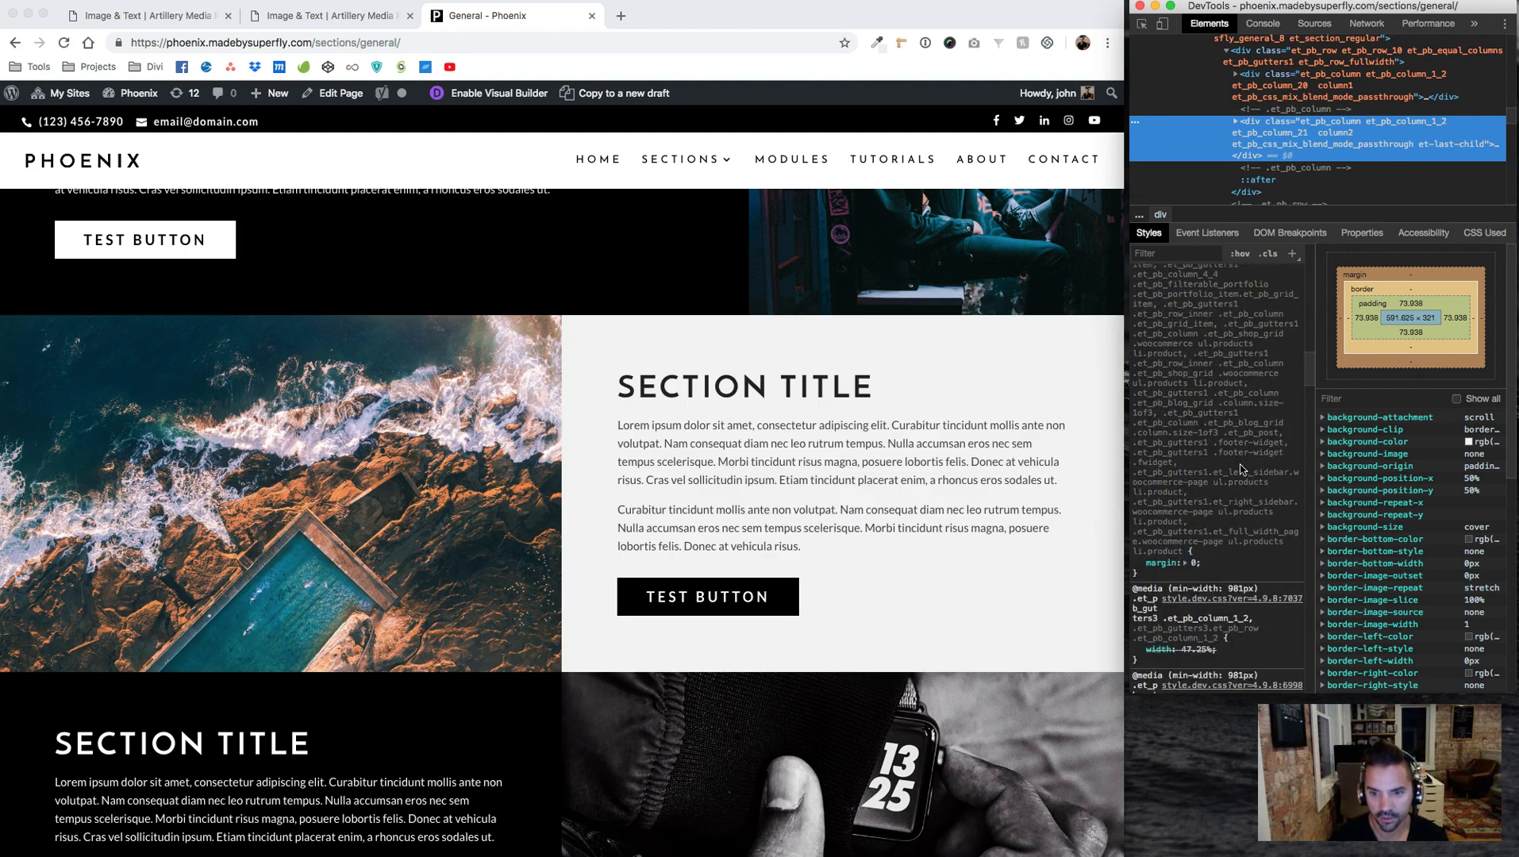
scroll(1242, 470, down, 5)
scroll(1242, 469, down, 2)
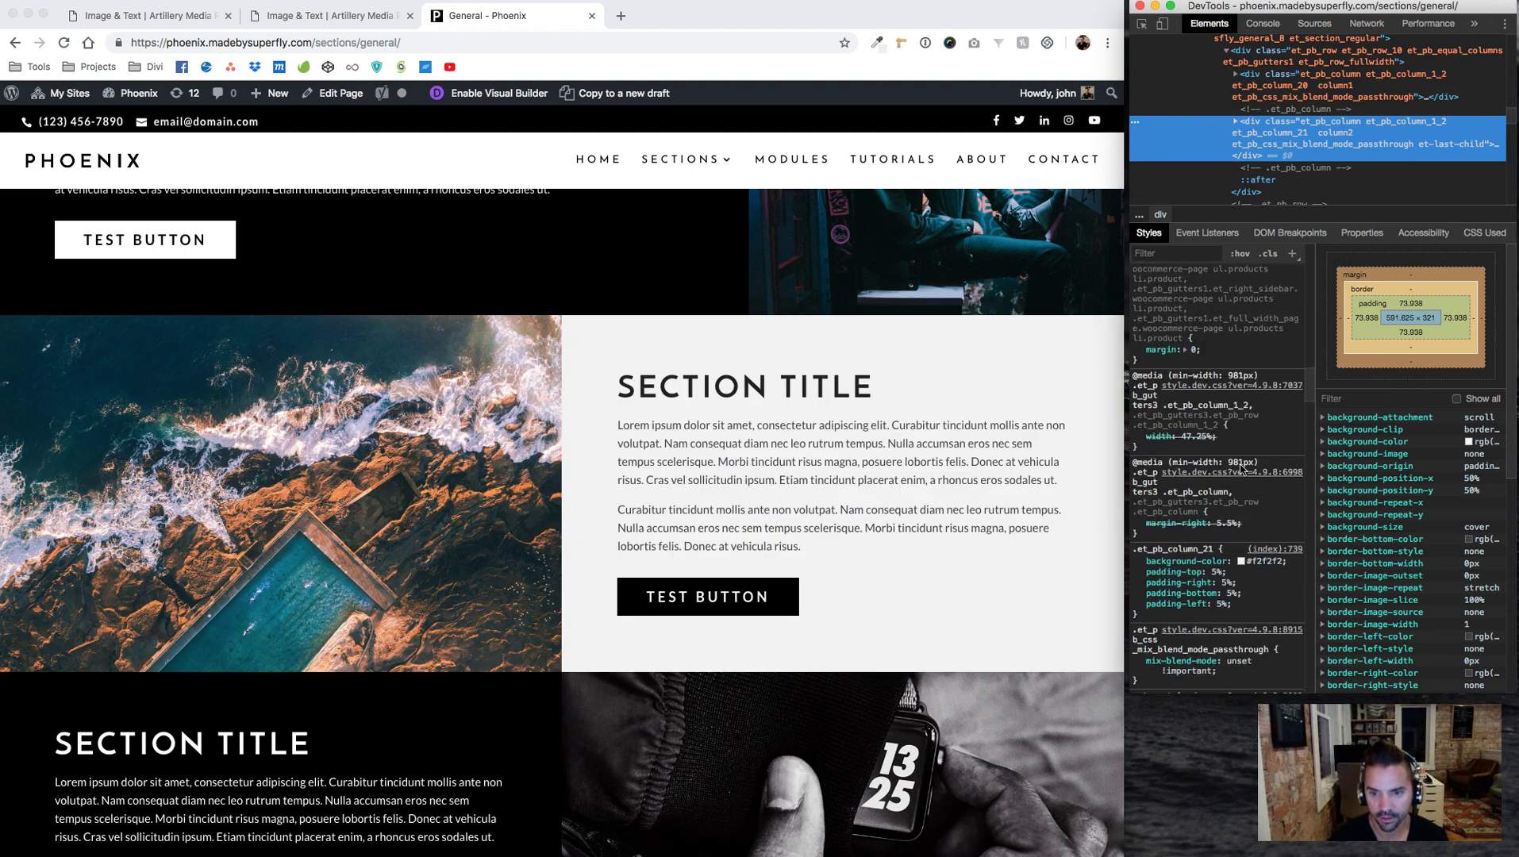
click(1264, 551)
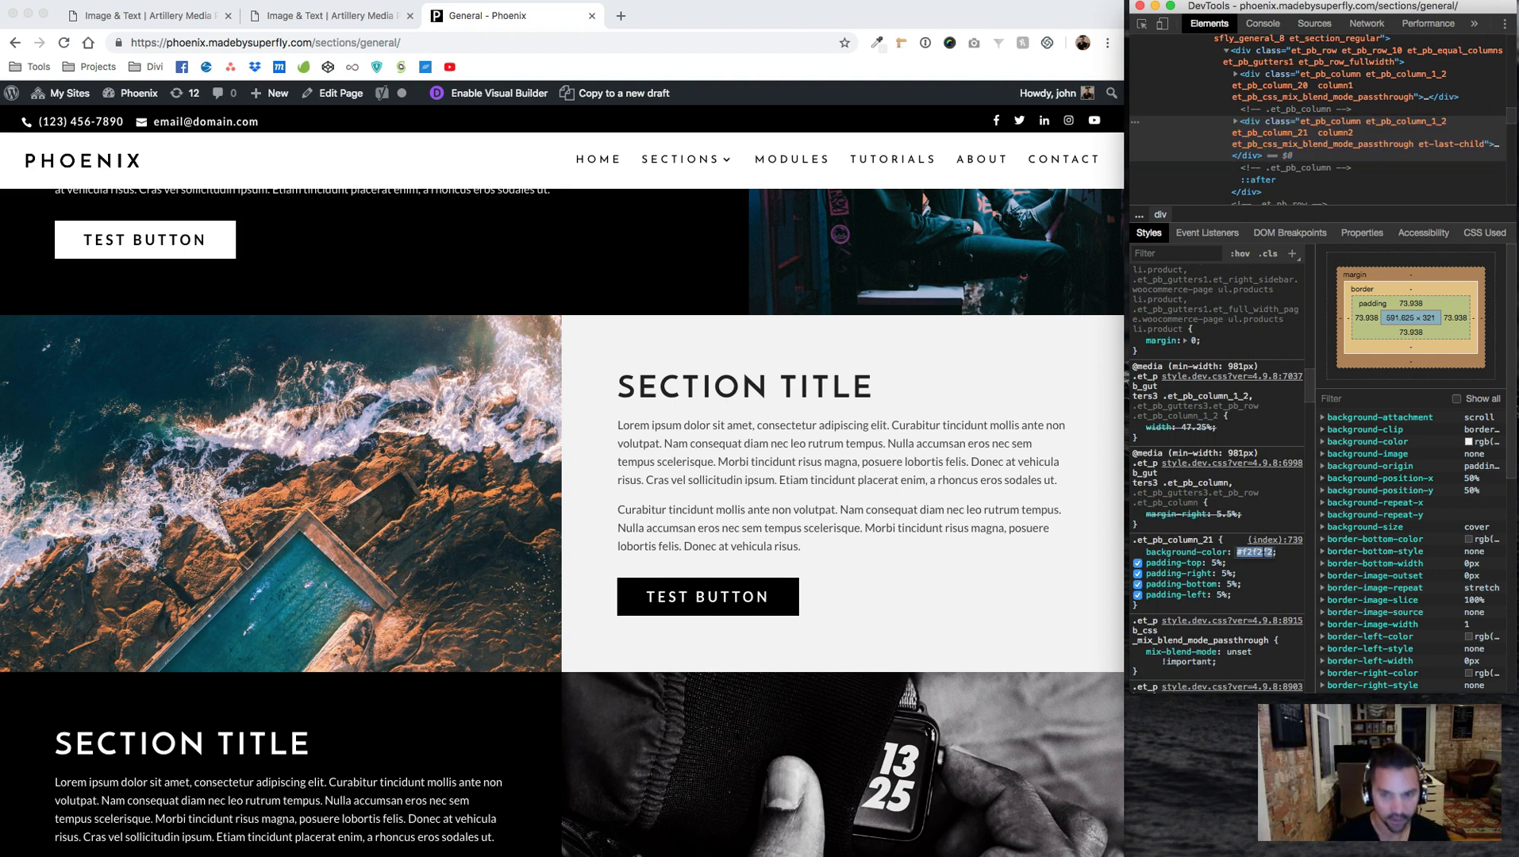
Back on the Image & Text page, set the new row's Column 2 background color to #f2f2f2 and save the row settings
click(327, 15)
click(190, 16)
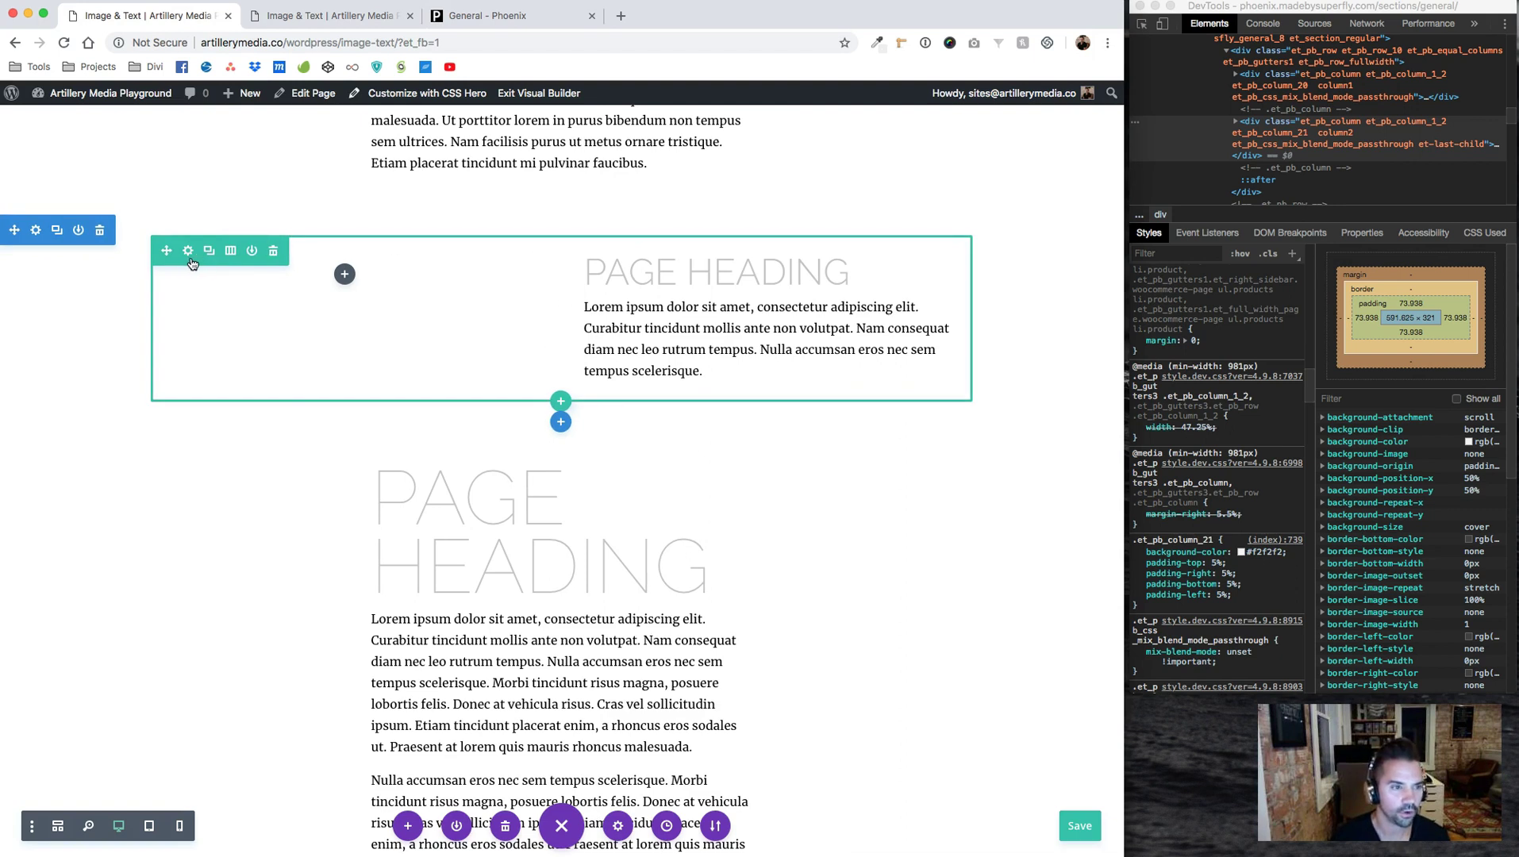
click(187, 252)
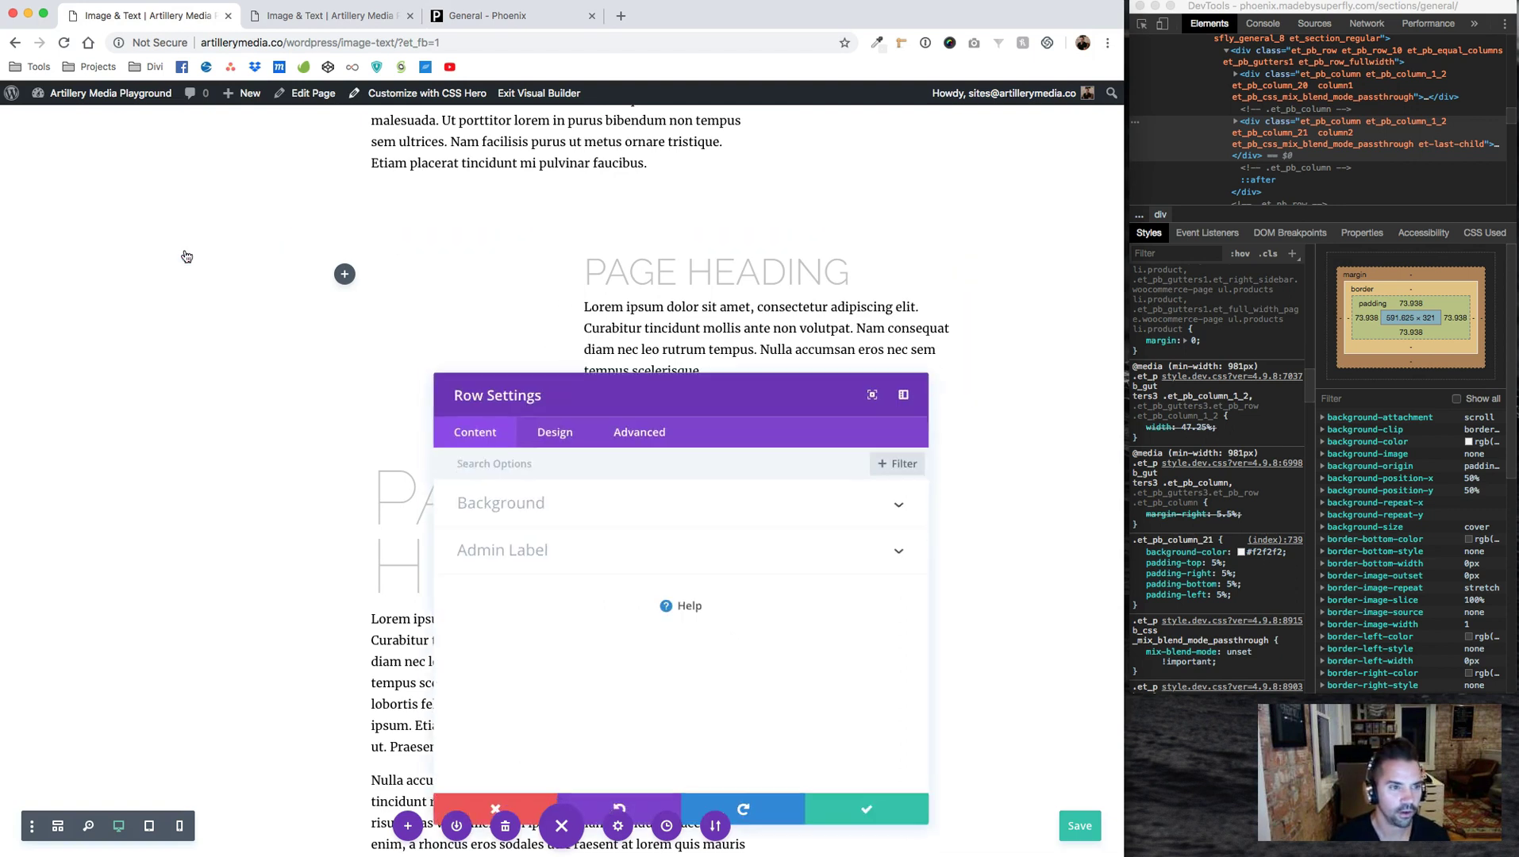
click(512, 513)
scroll(609, 645, down, 10)
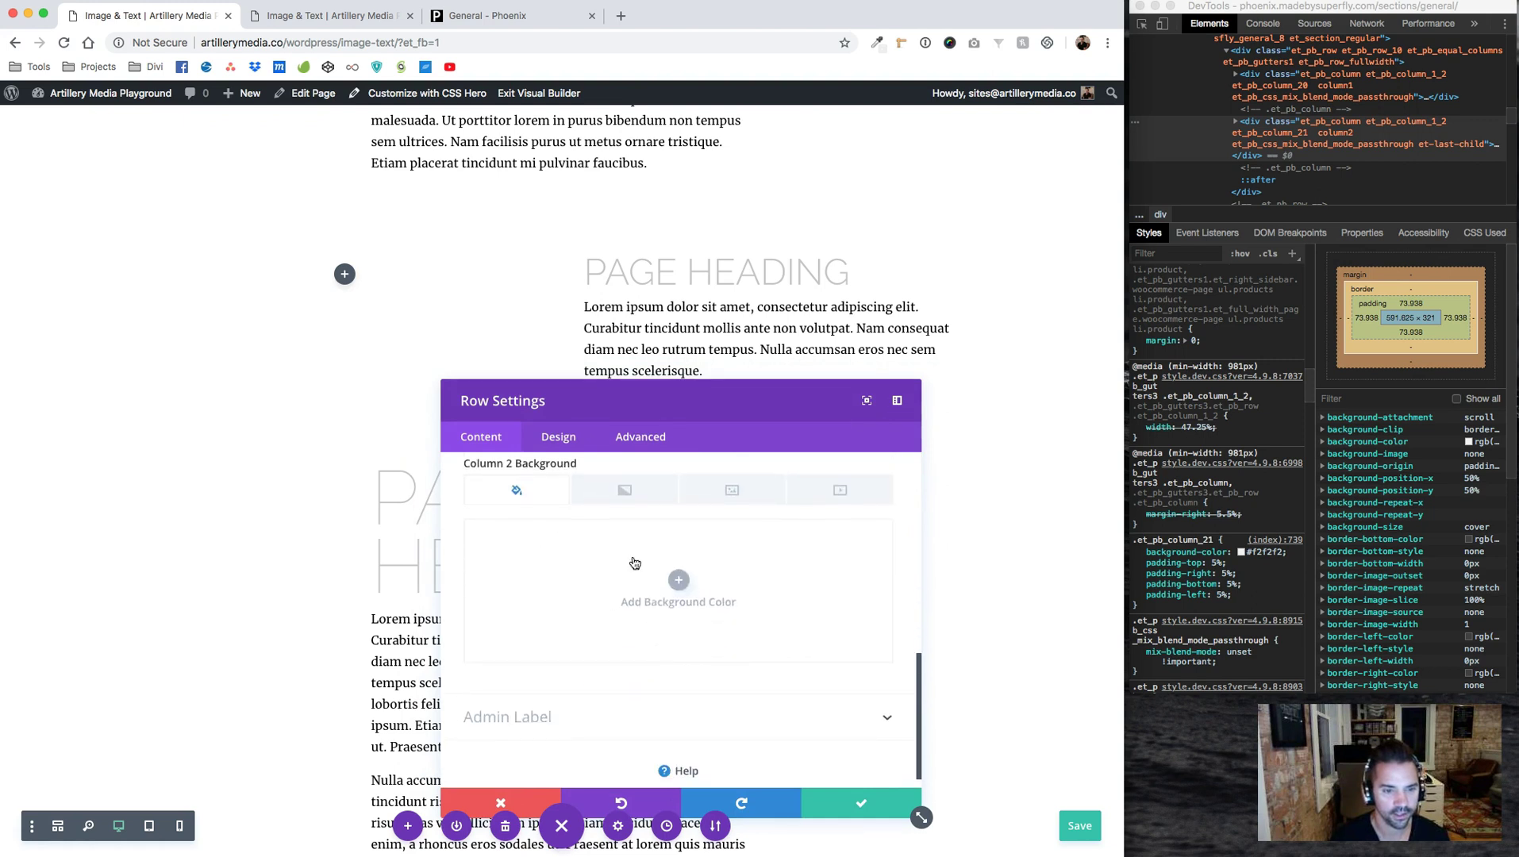
click(678, 580)
click(500, 537)
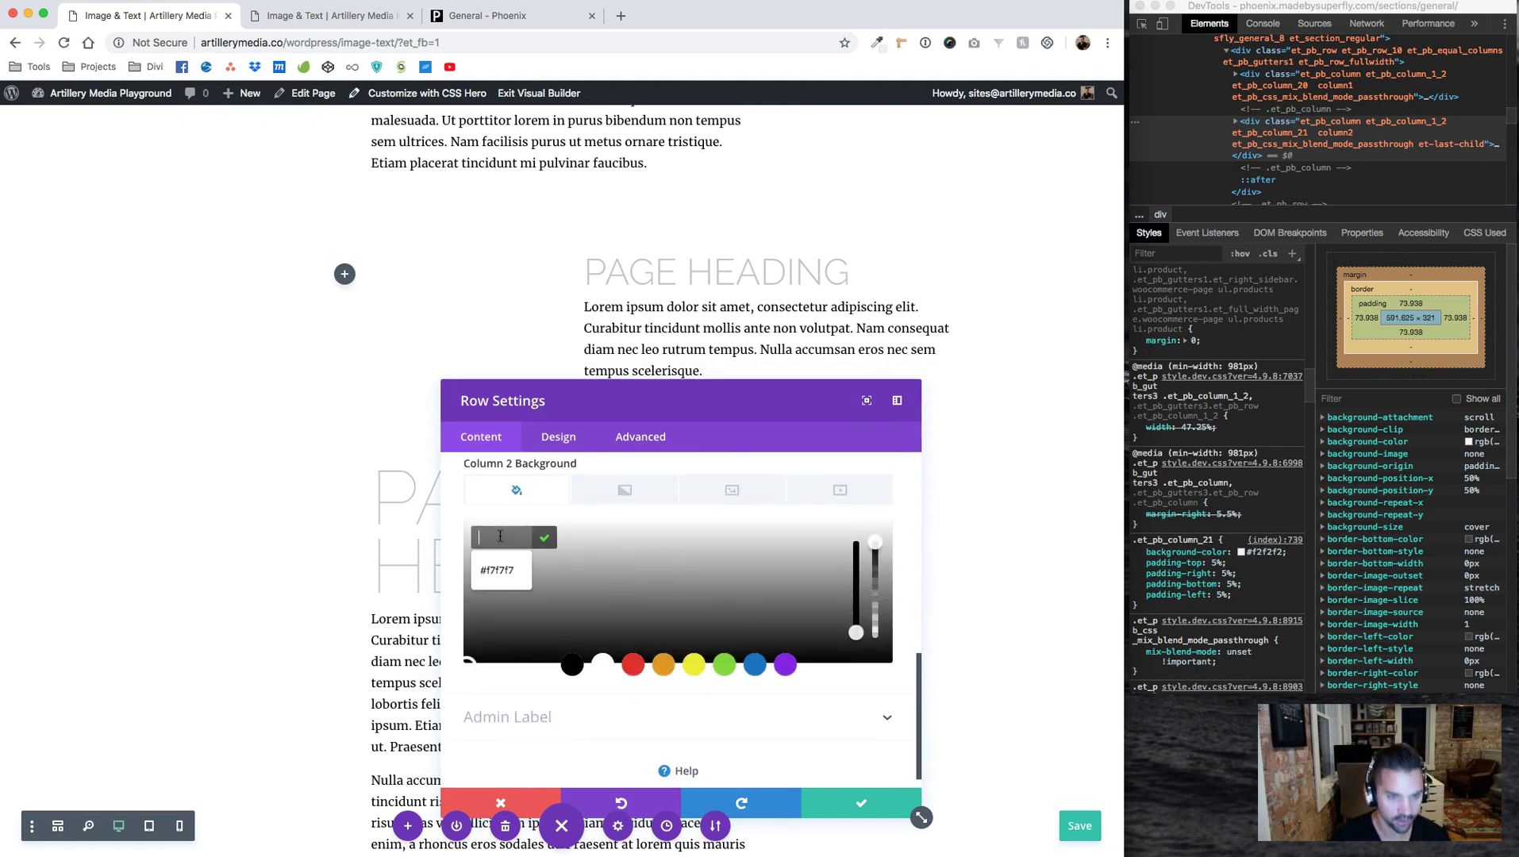
key(Down)
key(Return)
click(541, 539)
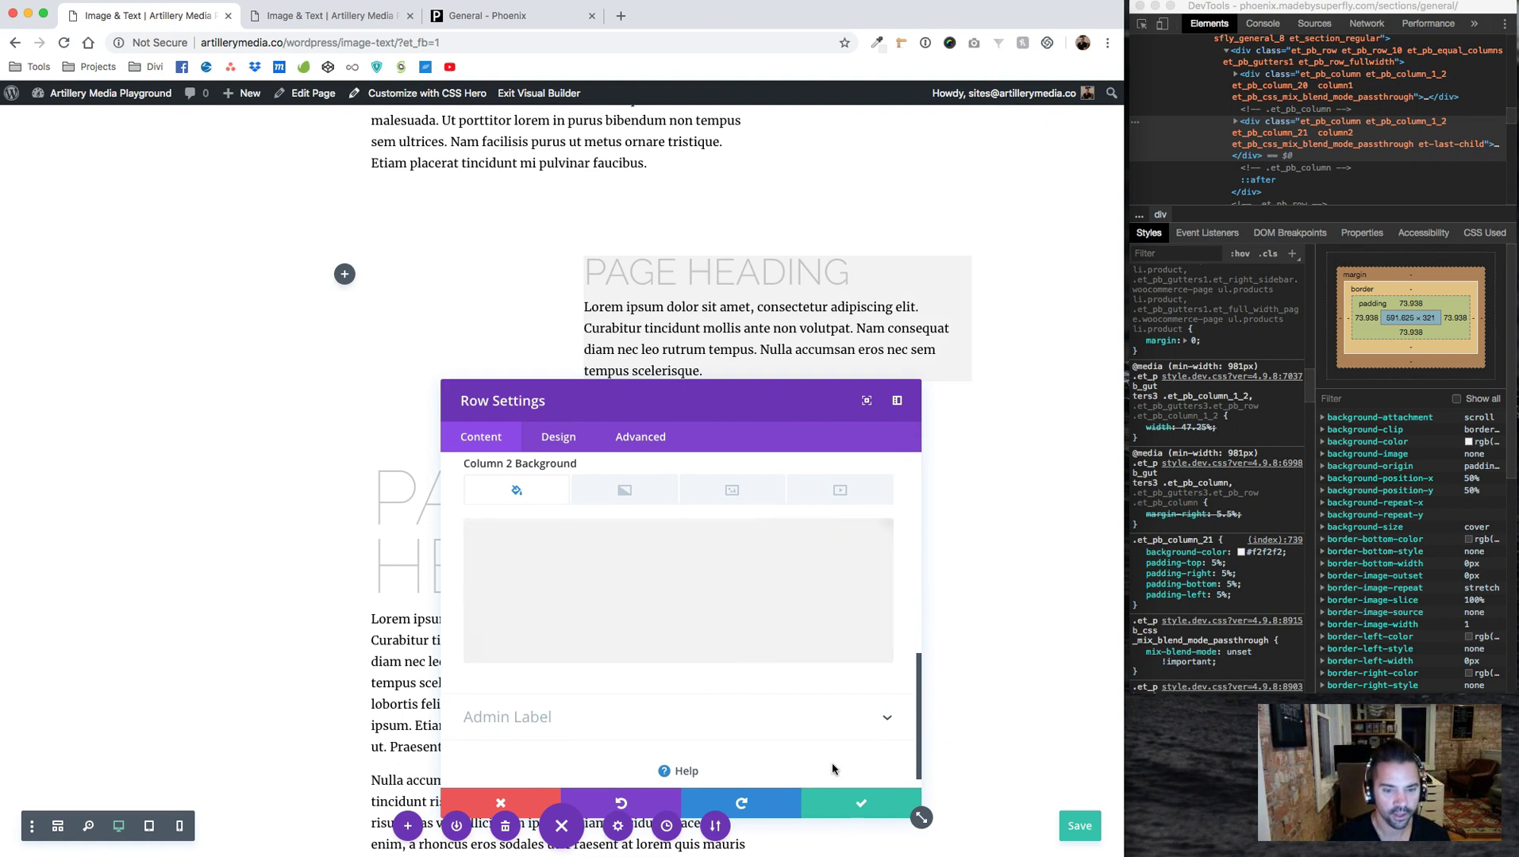
click(835, 796)
Give the section containing the two-column row a red #e02b20 background and save the section settings
scroll(777, 307, up, 1)
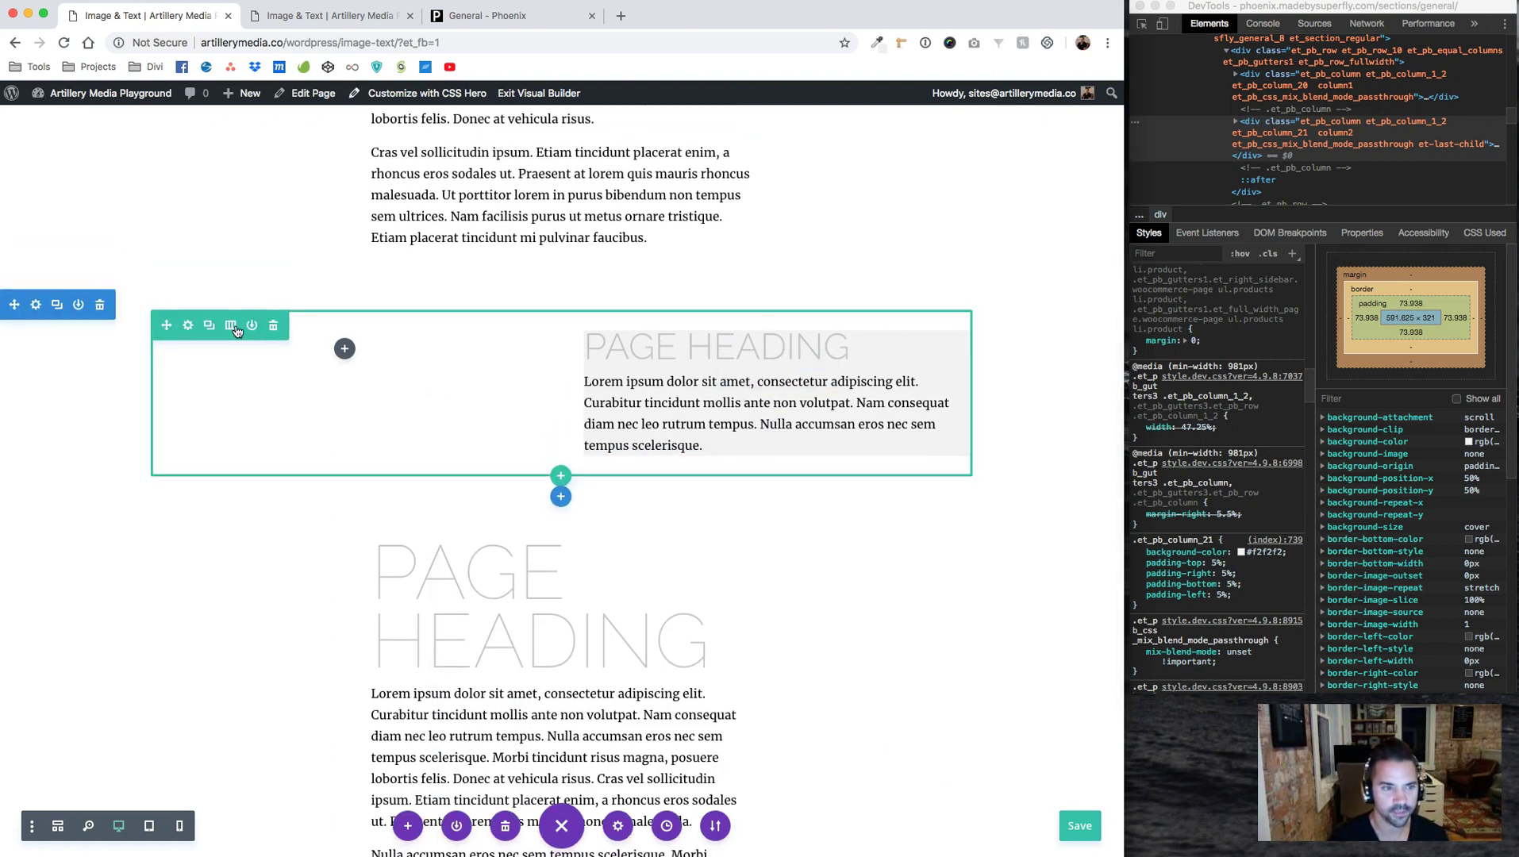
click(35, 306)
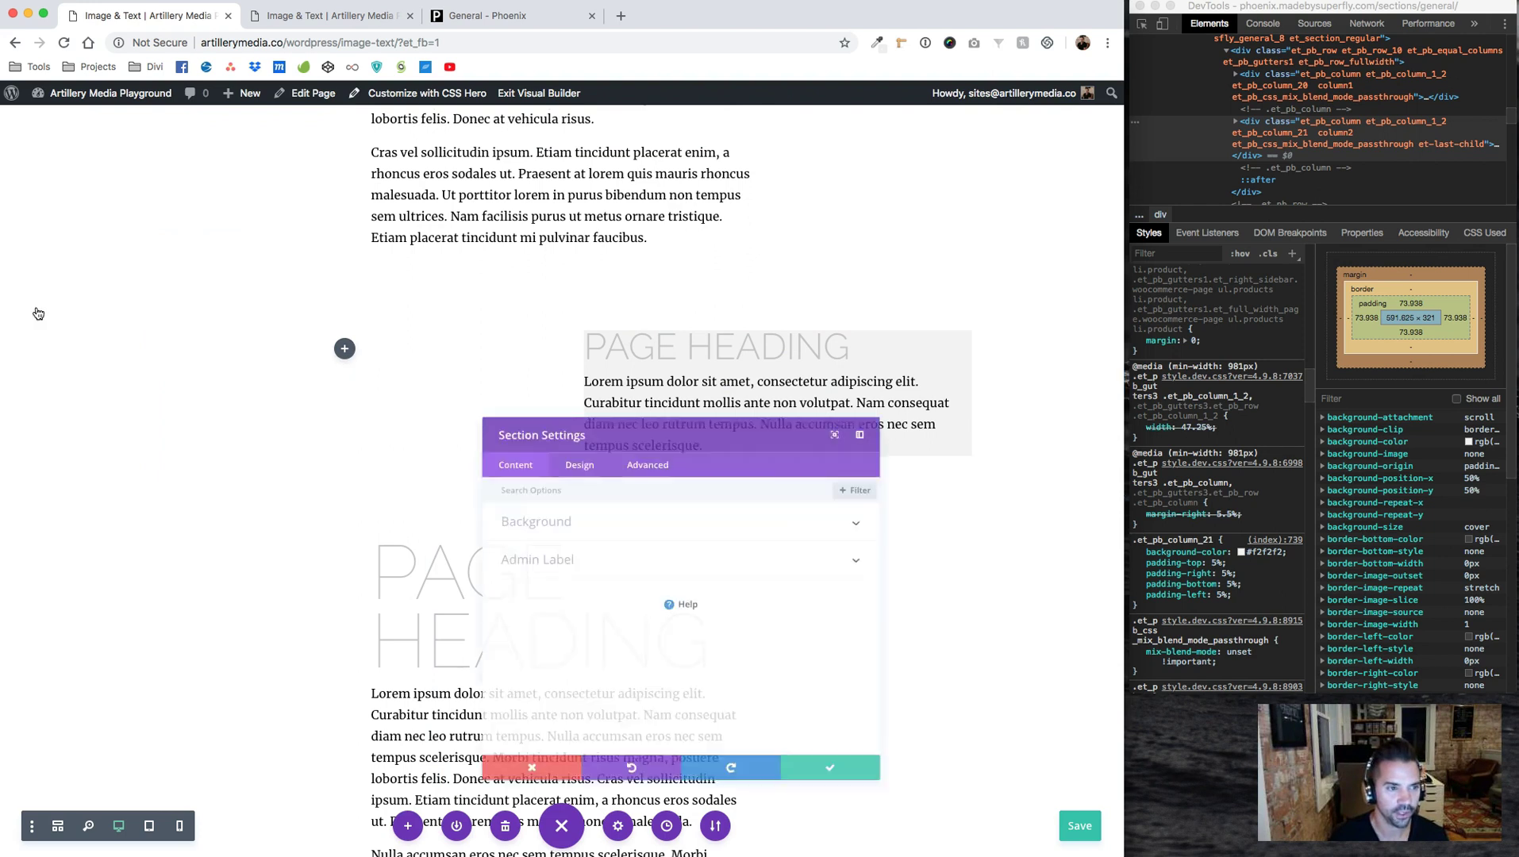
click(560, 516)
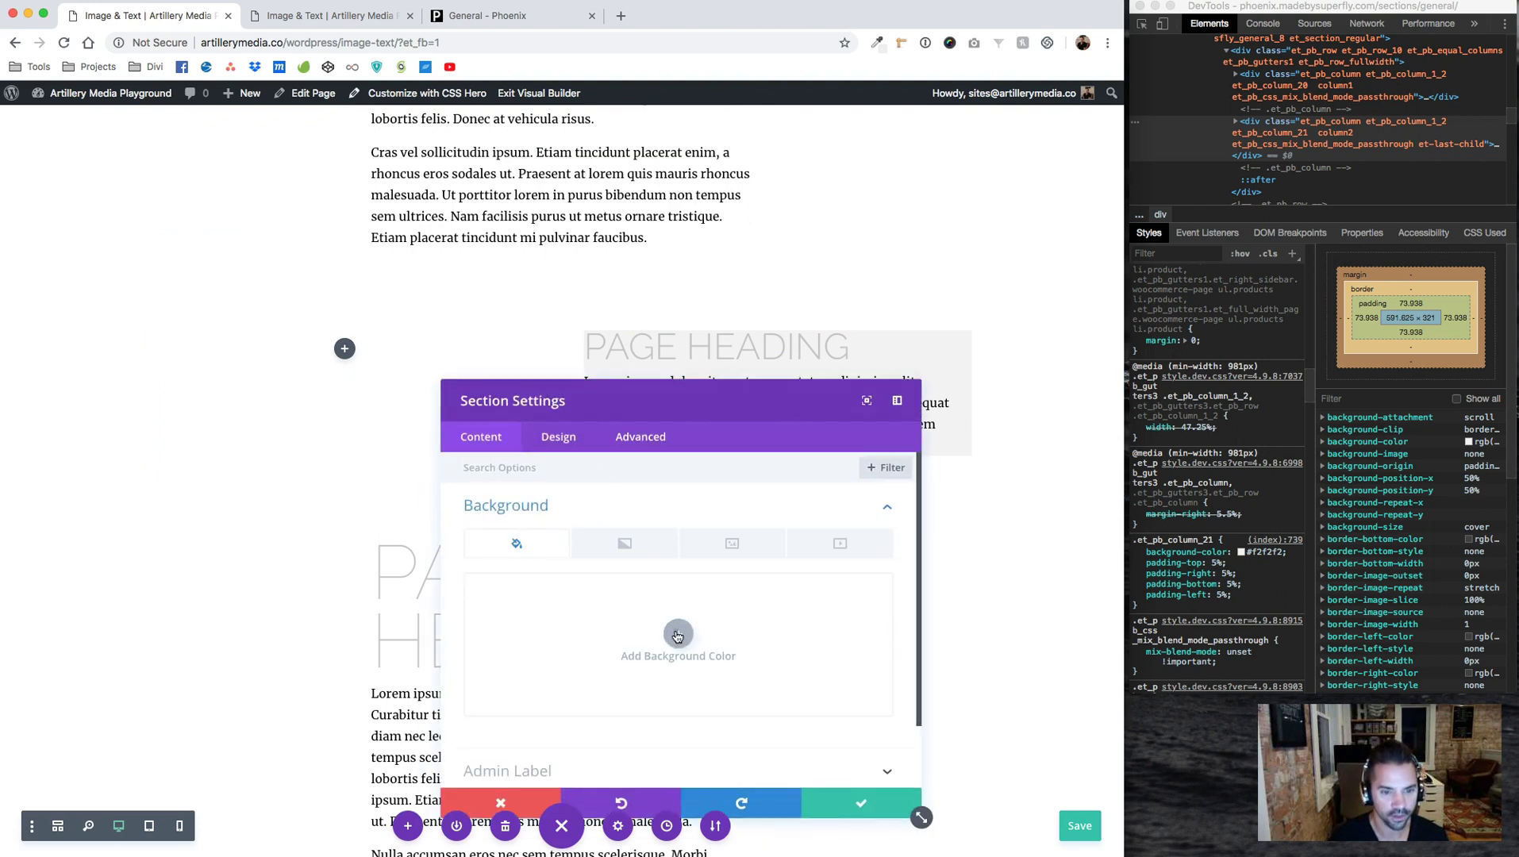
click(693, 658)
click(633, 722)
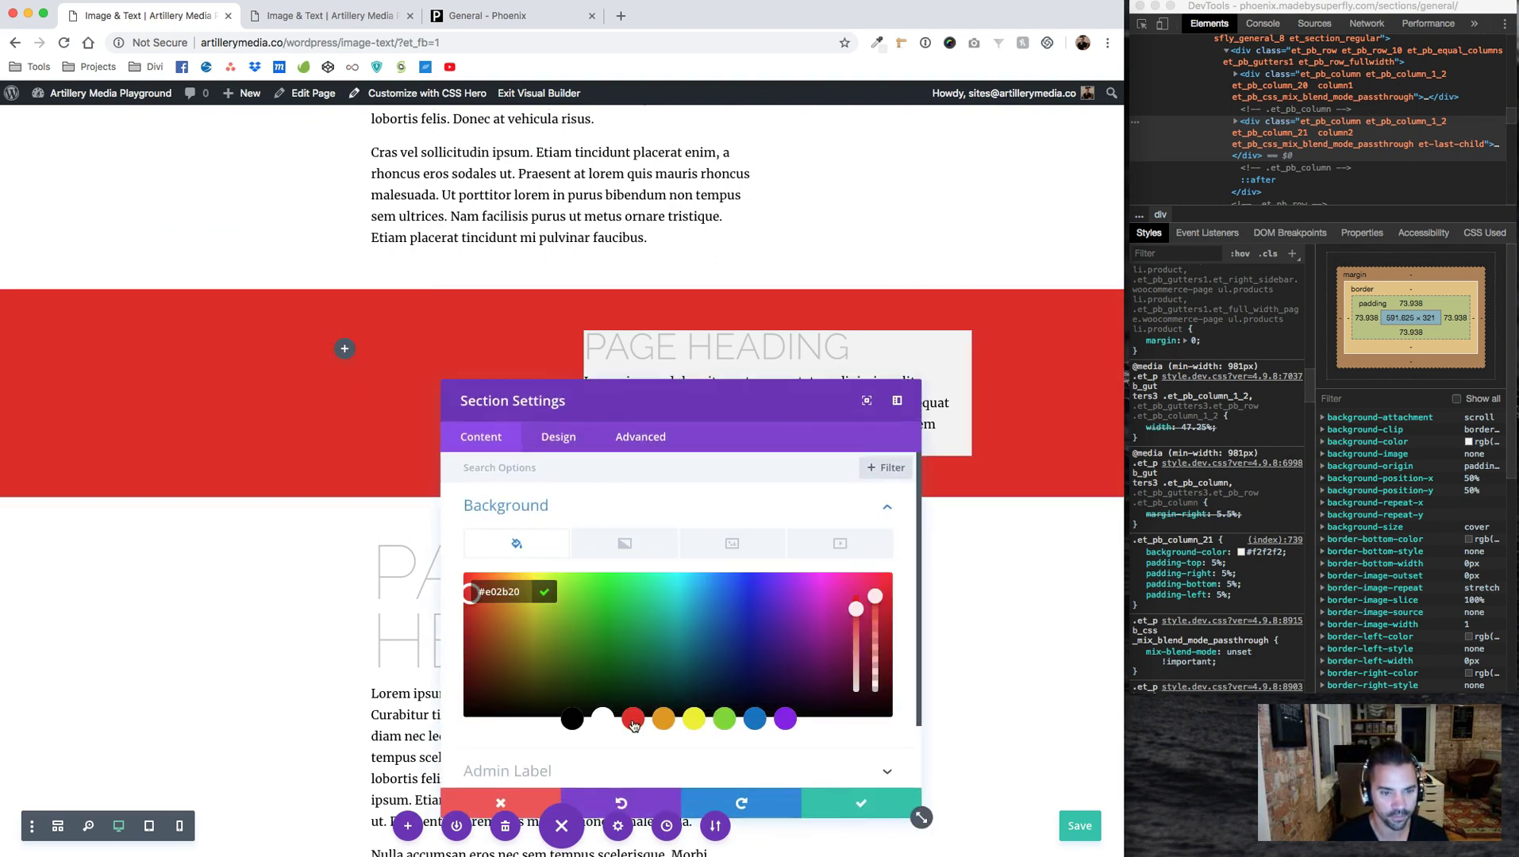
click(852, 804)
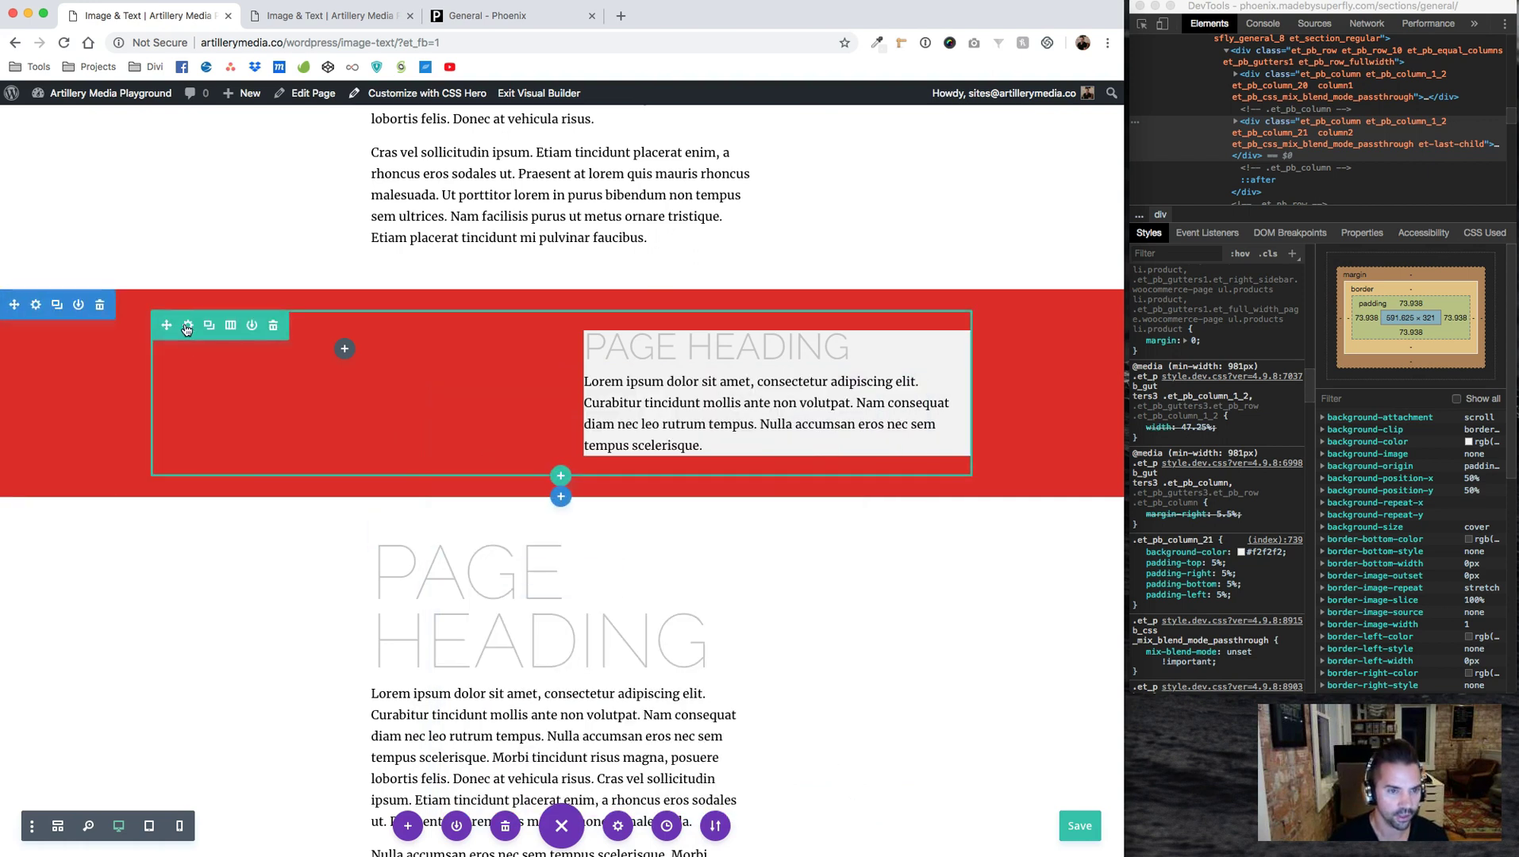
Give the two-column row a blue #0c71c3 background and save the change
click(187, 326)
click(505, 508)
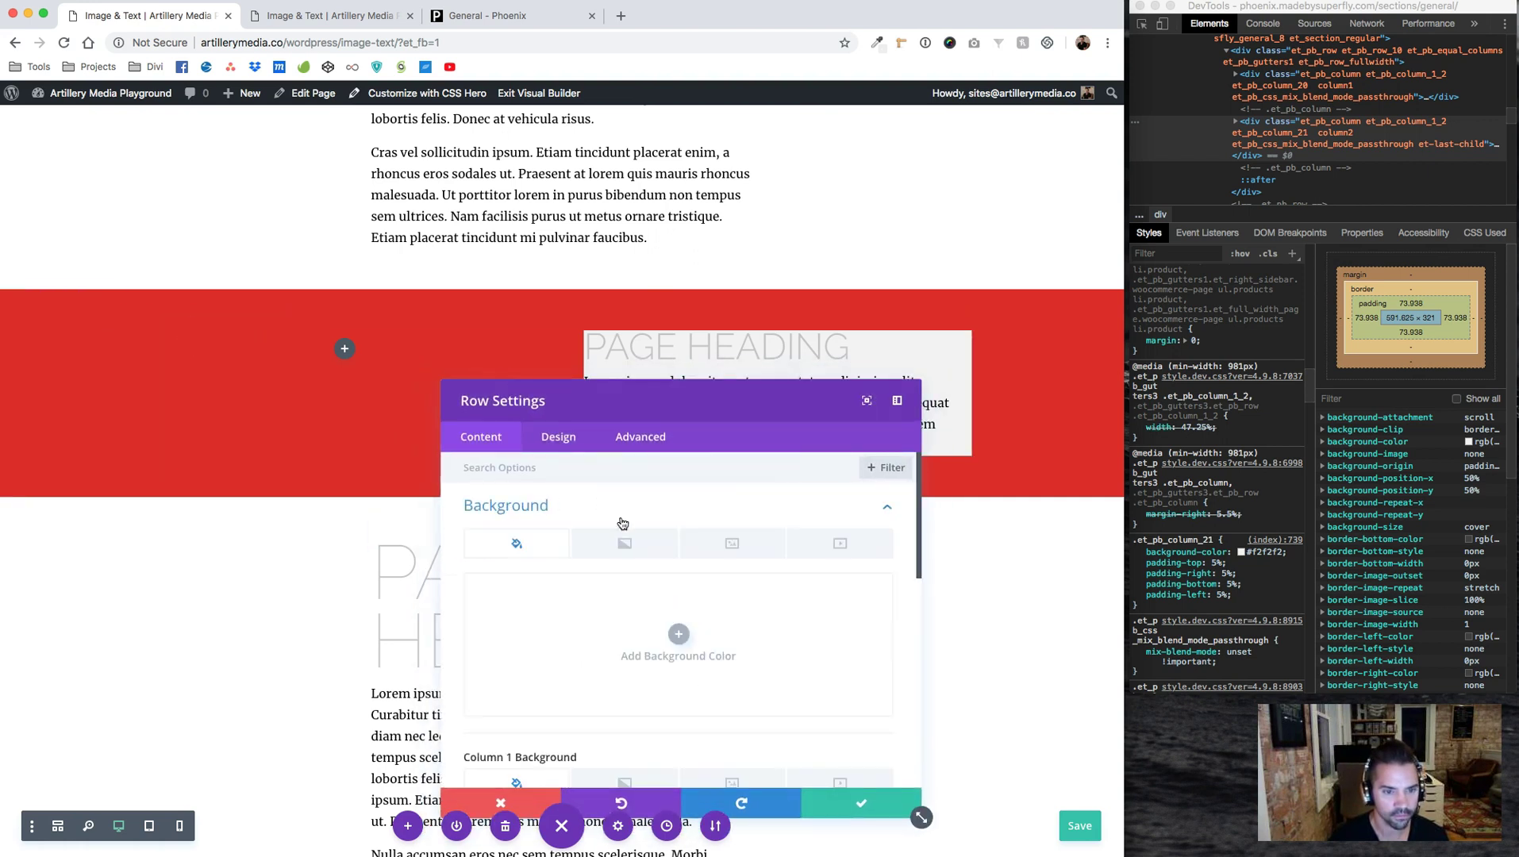
click(647, 631)
click(756, 717)
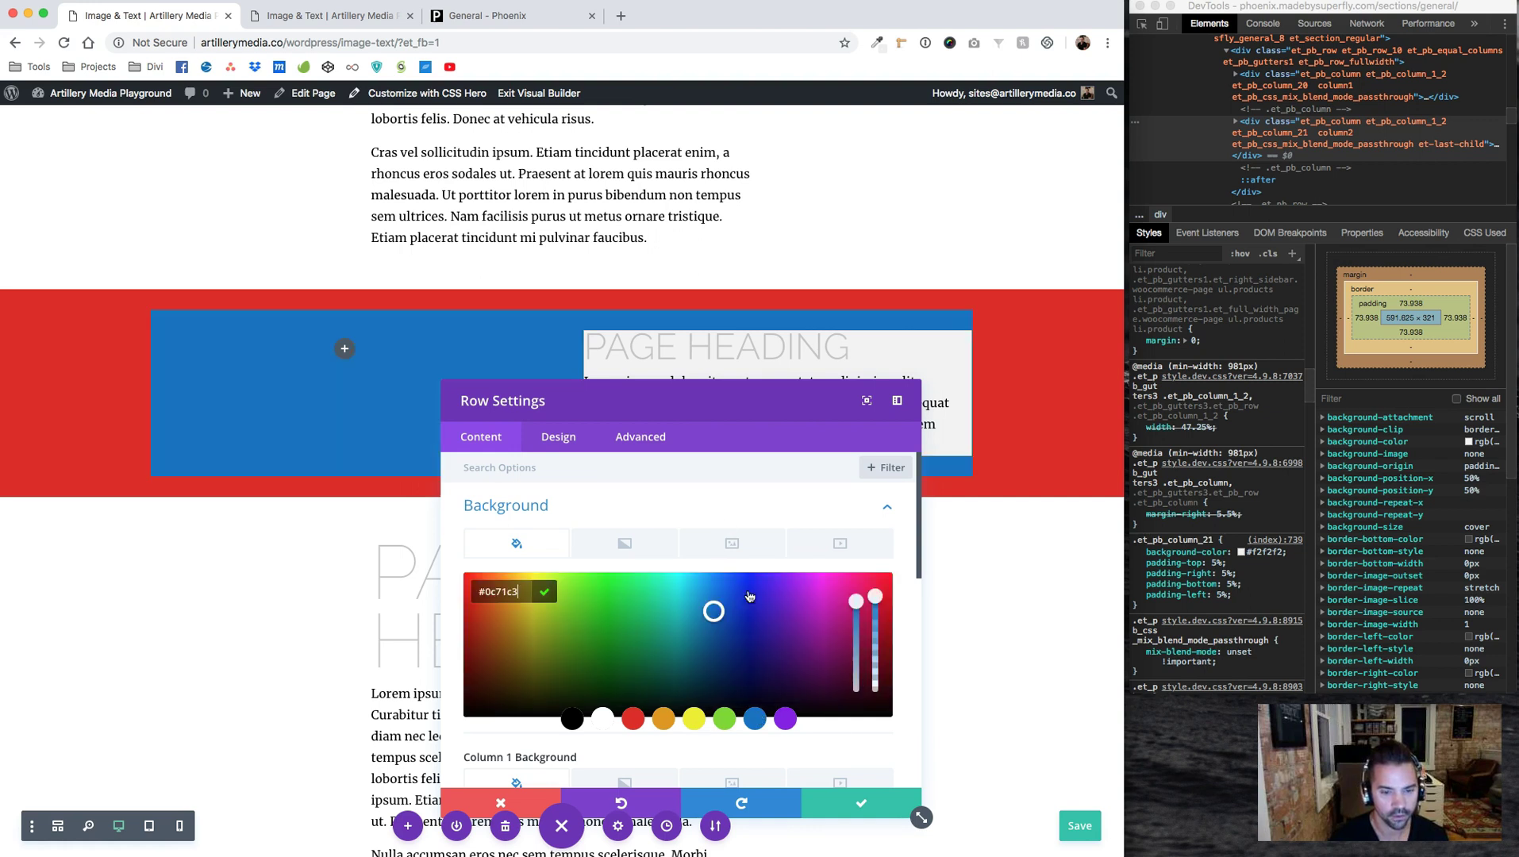
click(846, 808)
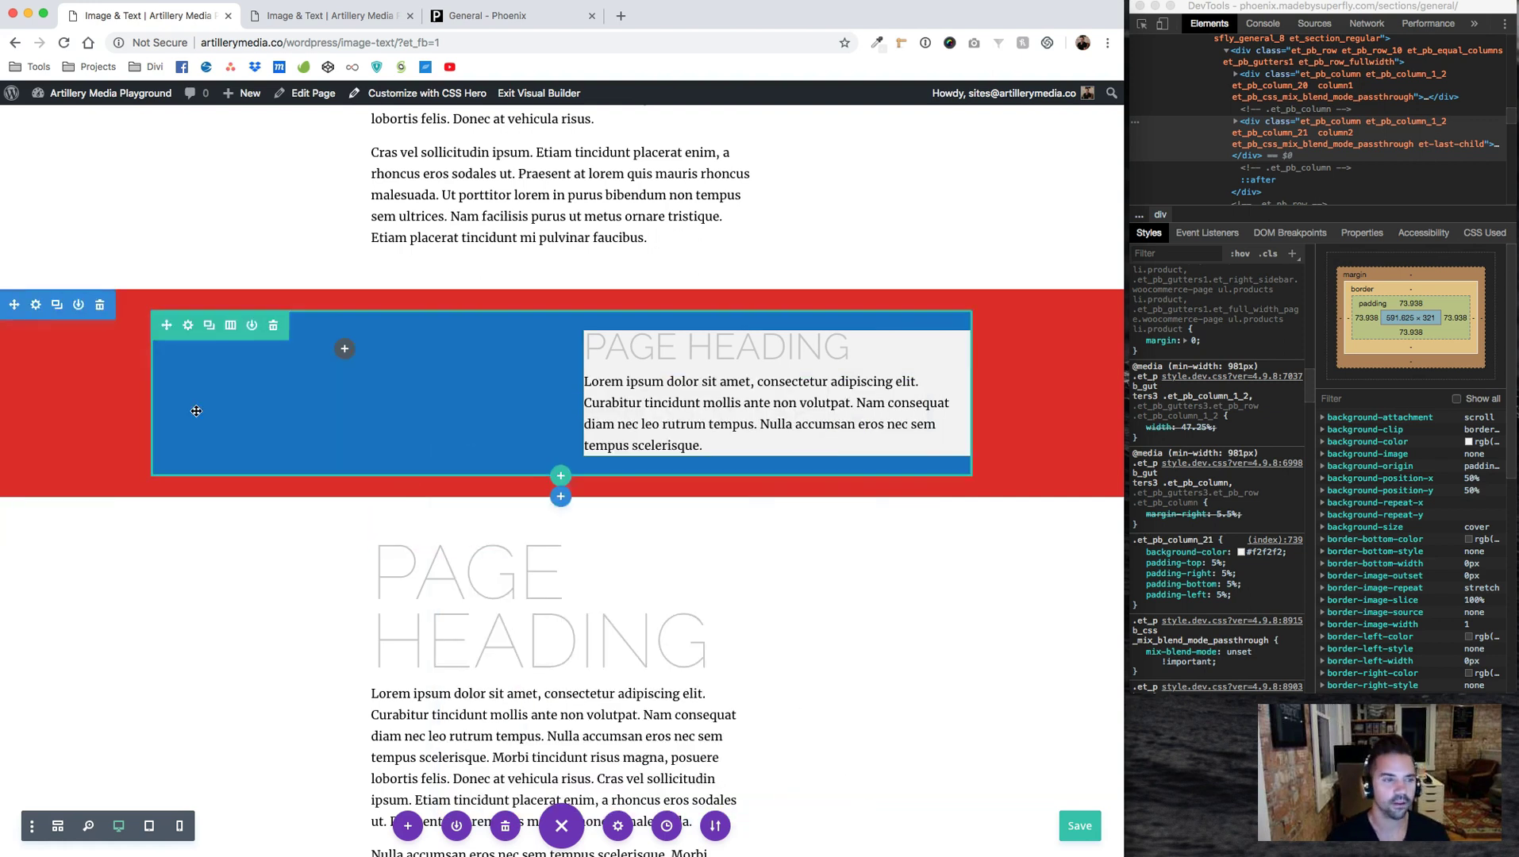
key(ctrl+s)
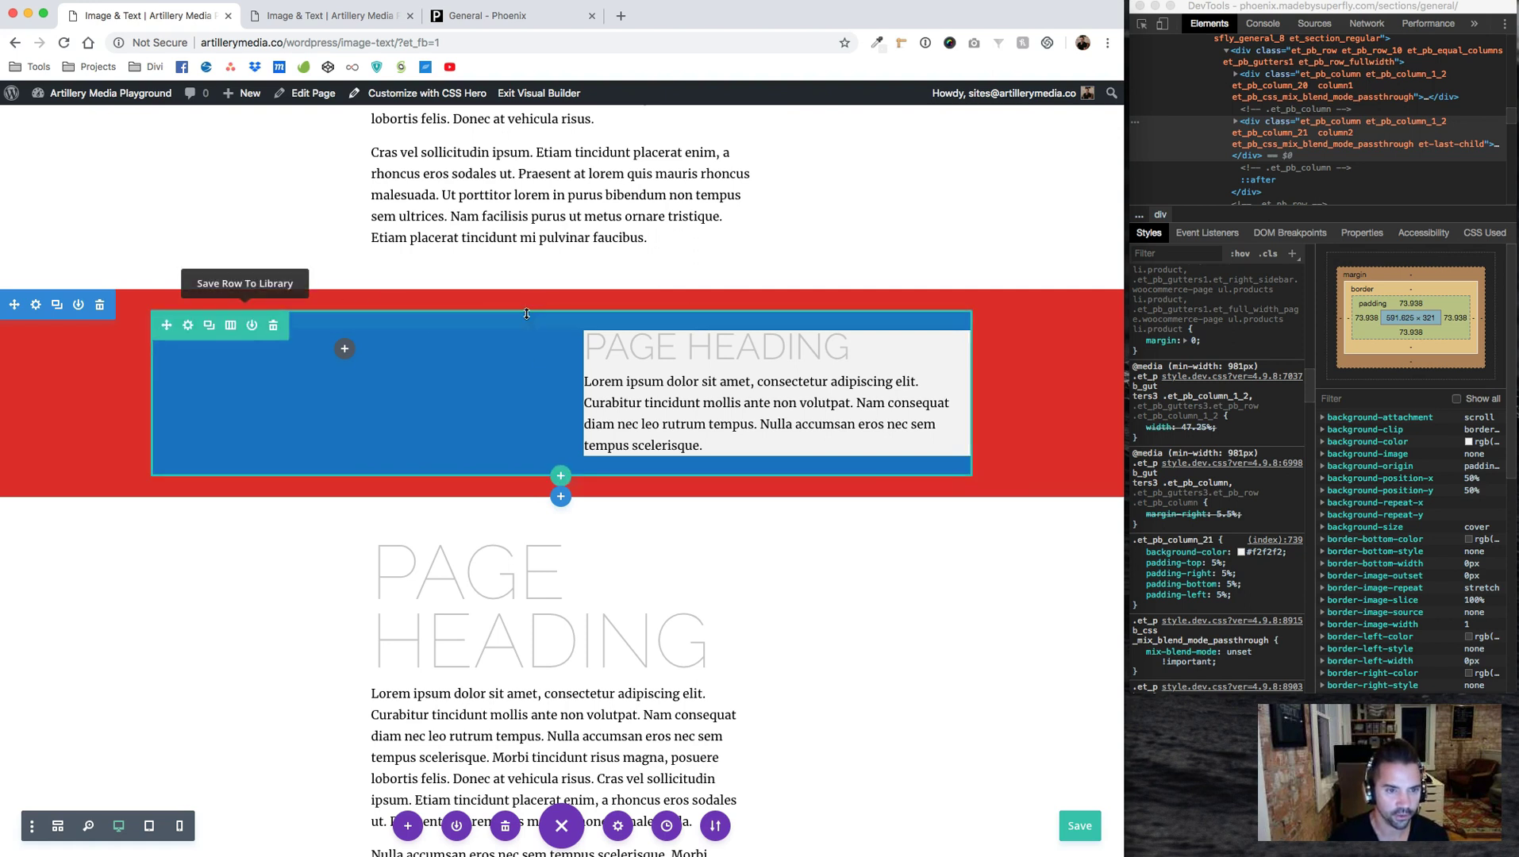
Set the two-column row's linked top and bottom custom padding to 0px and save the row settings
click(189, 328)
click(559, 447)
click(478, 447)
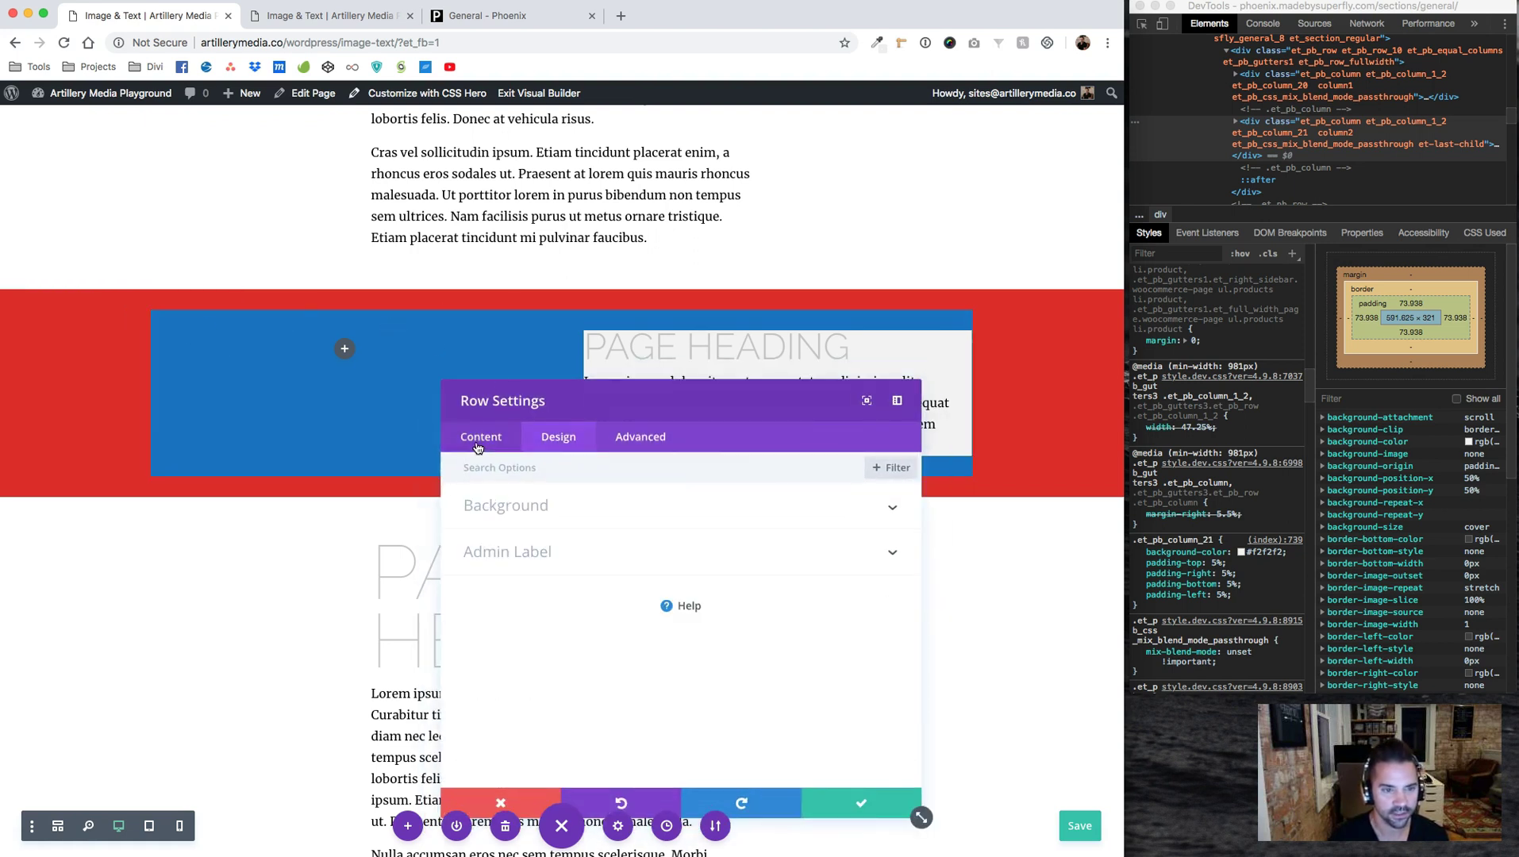
click(490, 469)
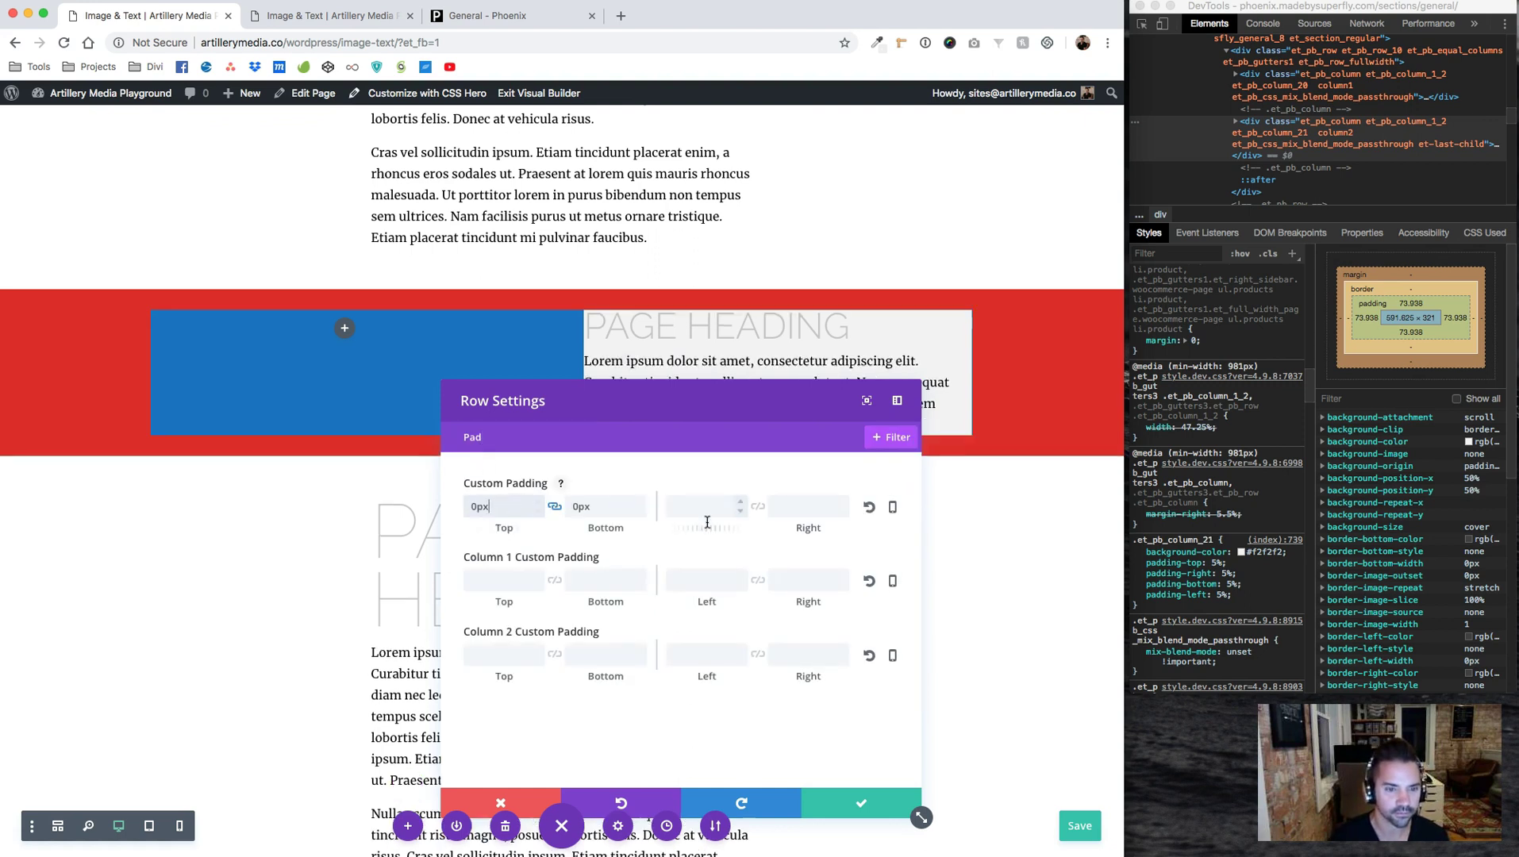
click(829, 803)
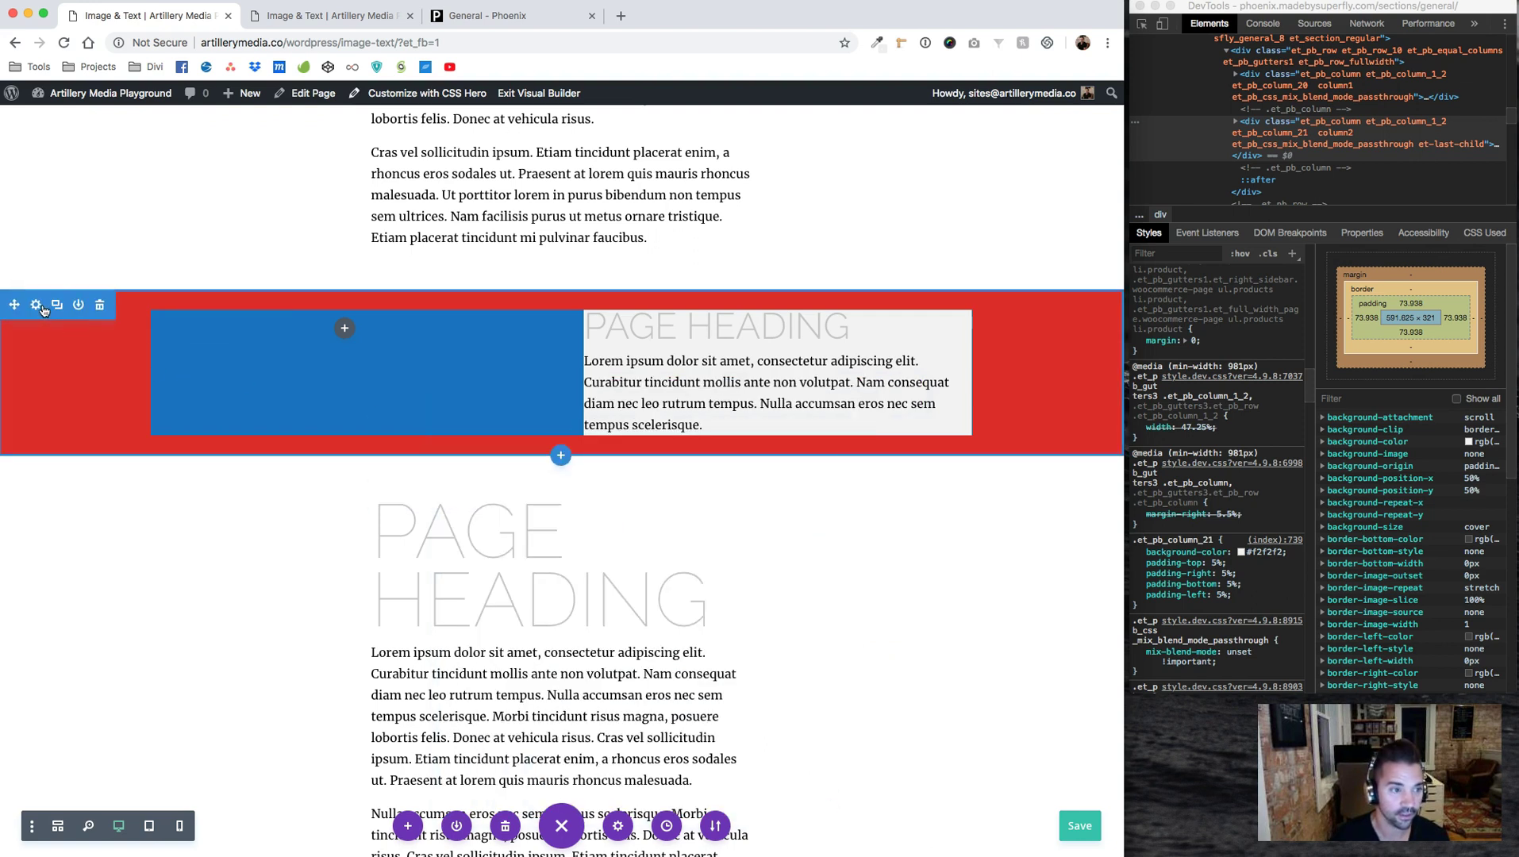
Set the red section's linked top and bottom custom padding to 0px and save the section settings
click(42, 311)
text(Padd)
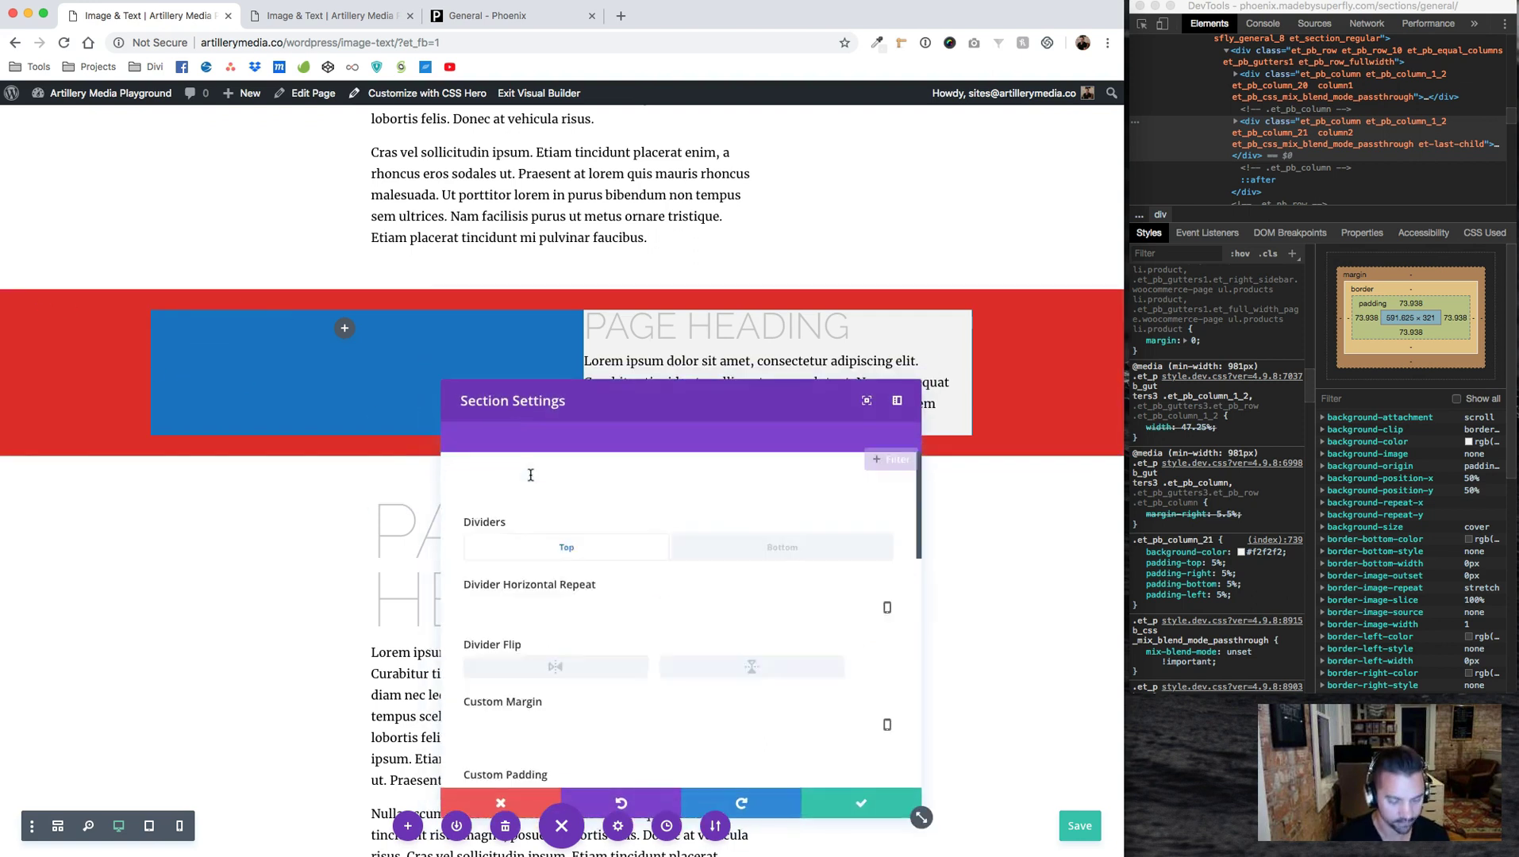
click(510, 507)
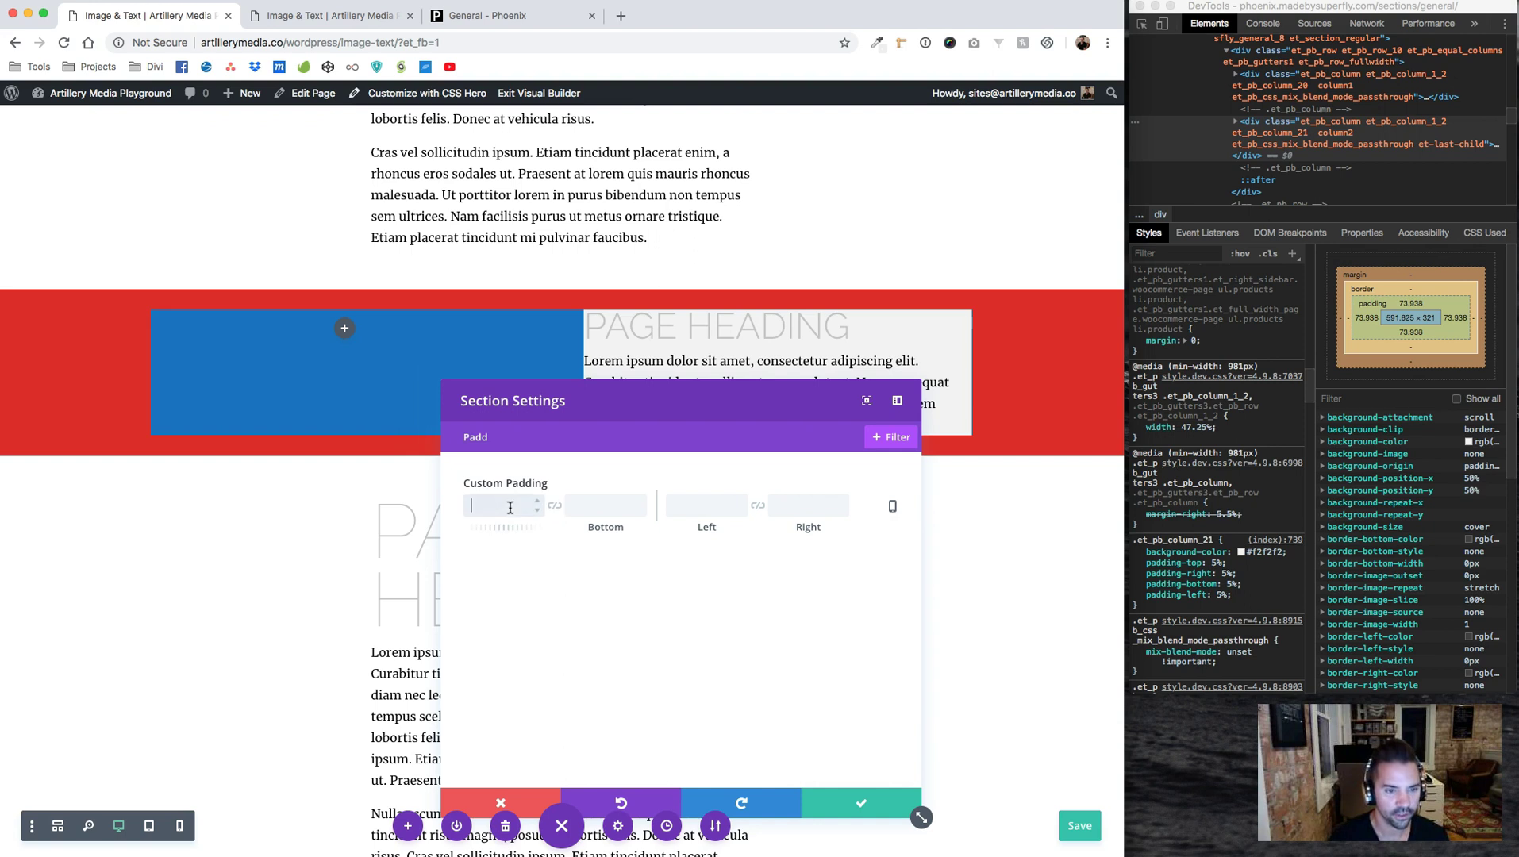
click(553, 506)
text(0px)
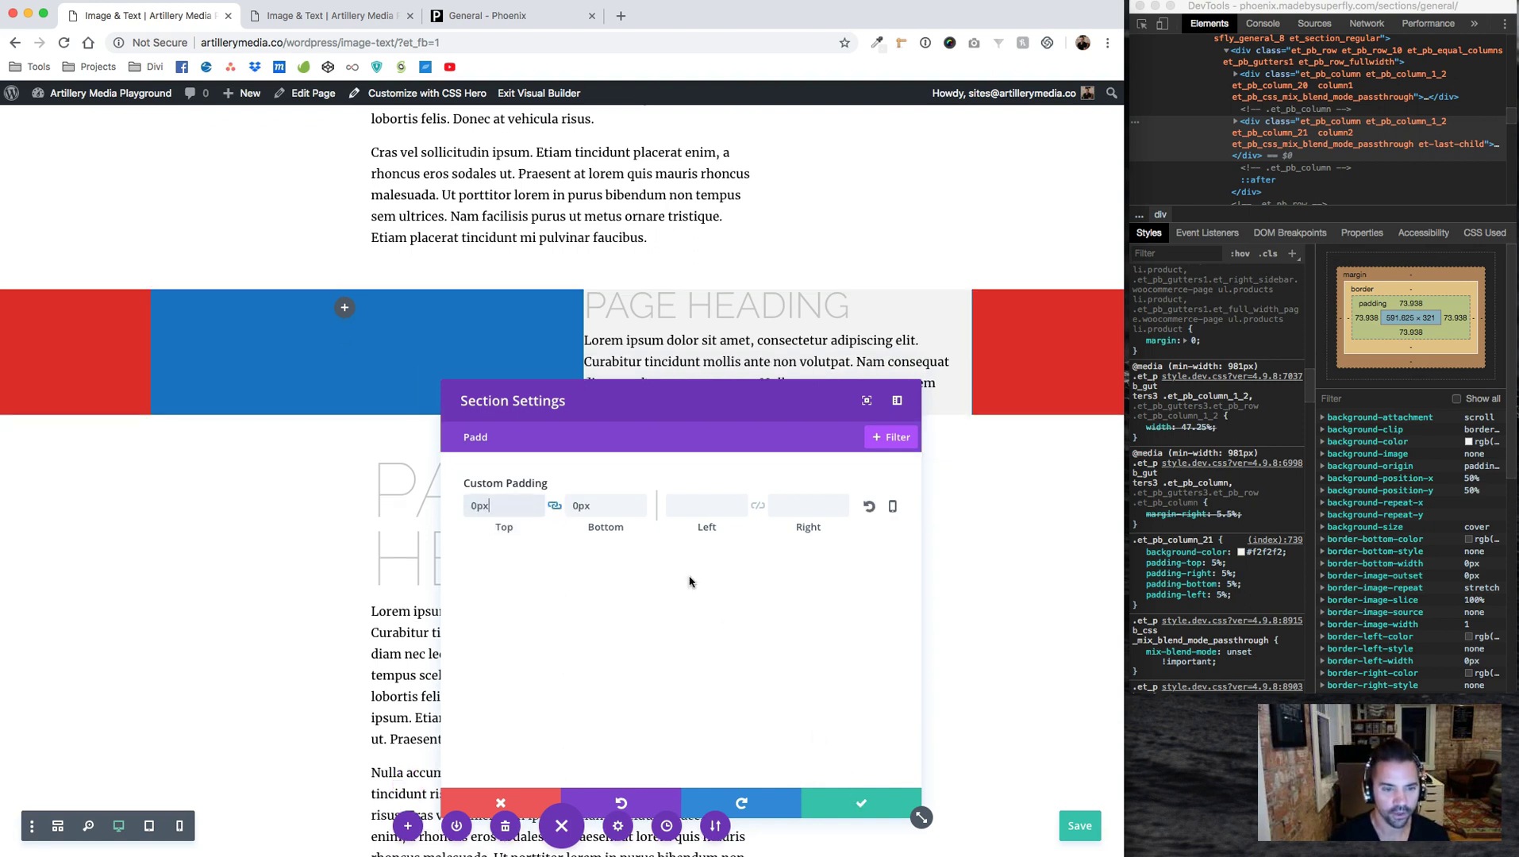
click(834, 796)
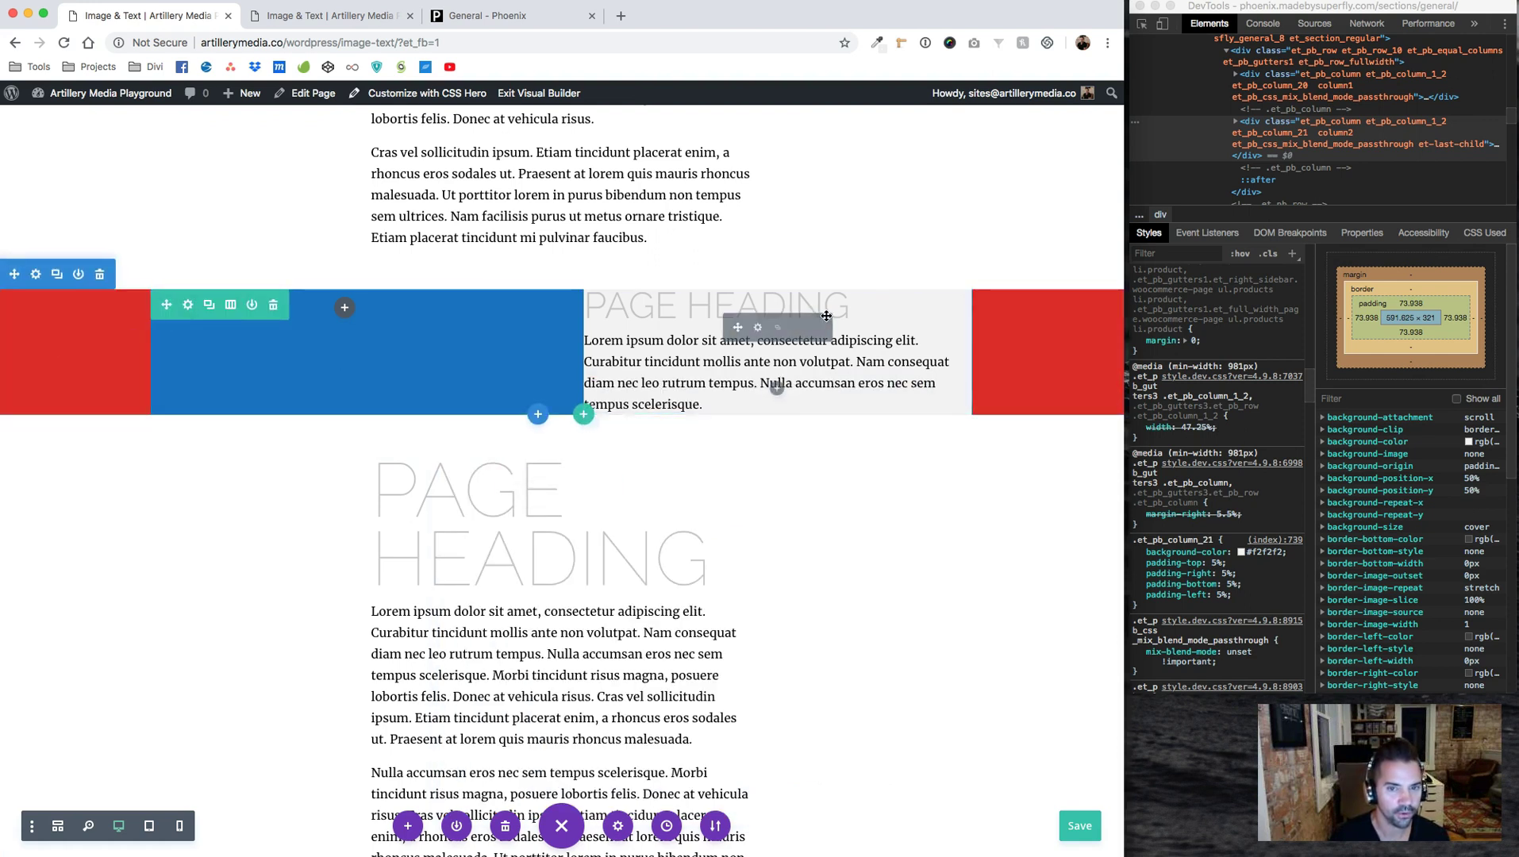
Make the two-column row fullwidth with a custom gutter width of 1 and save the row settings
click(187, 305)
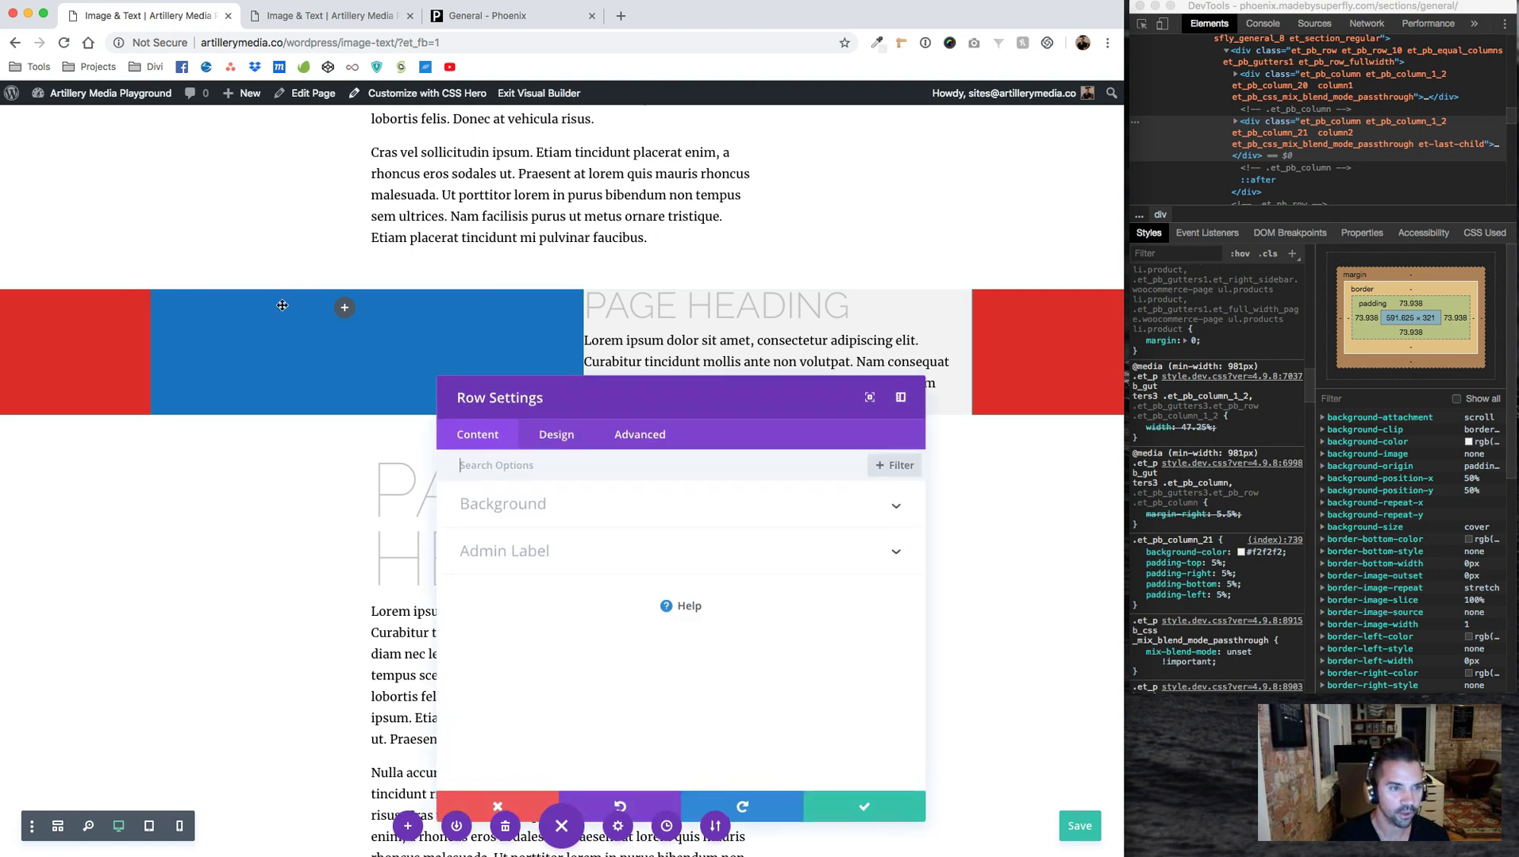
click(555, 439)
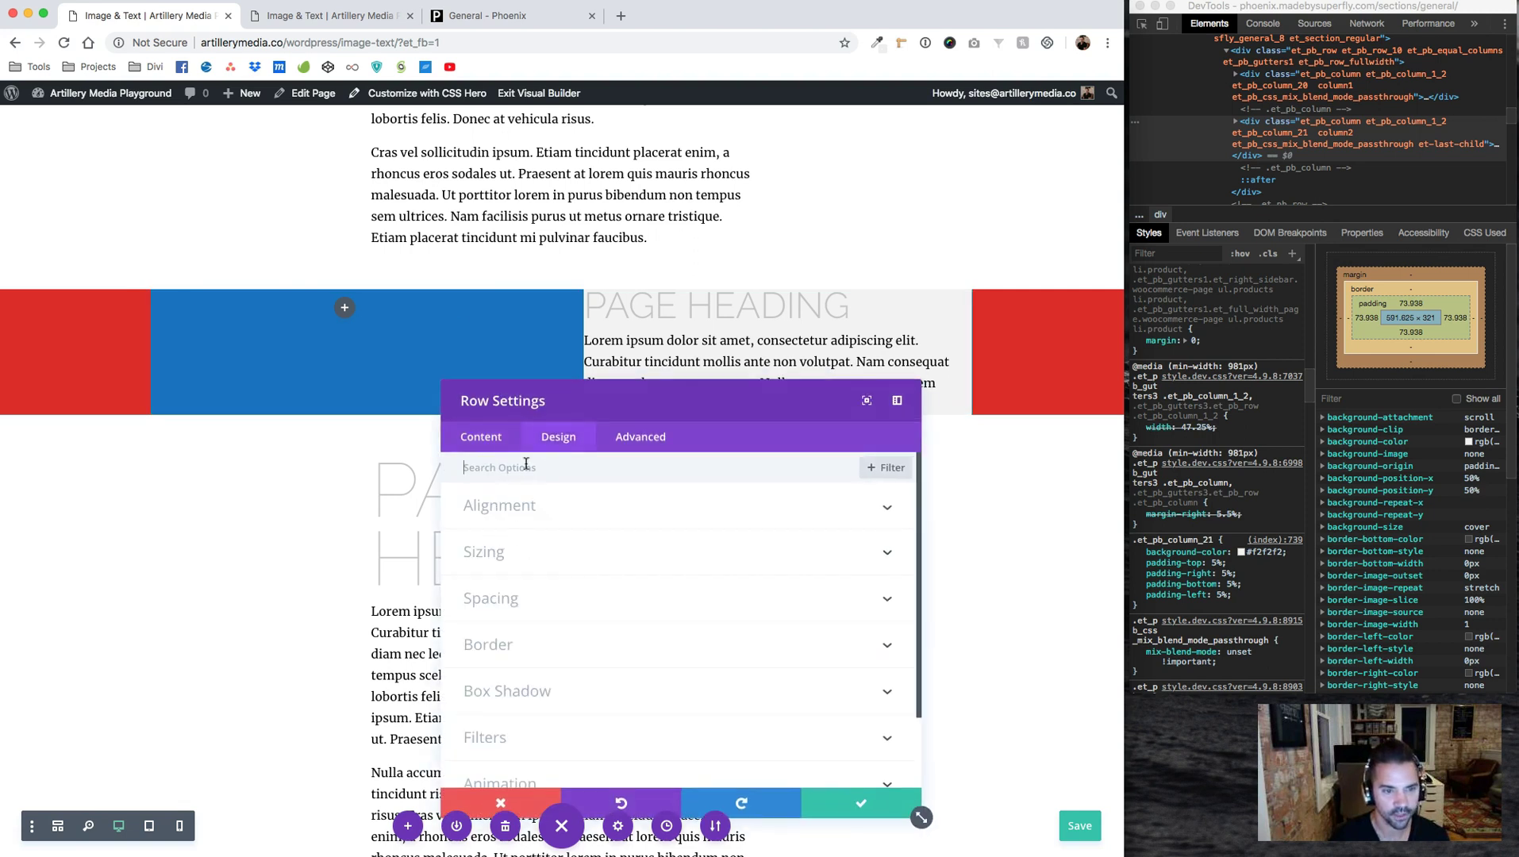
click(483, 552)
click(503, 529)
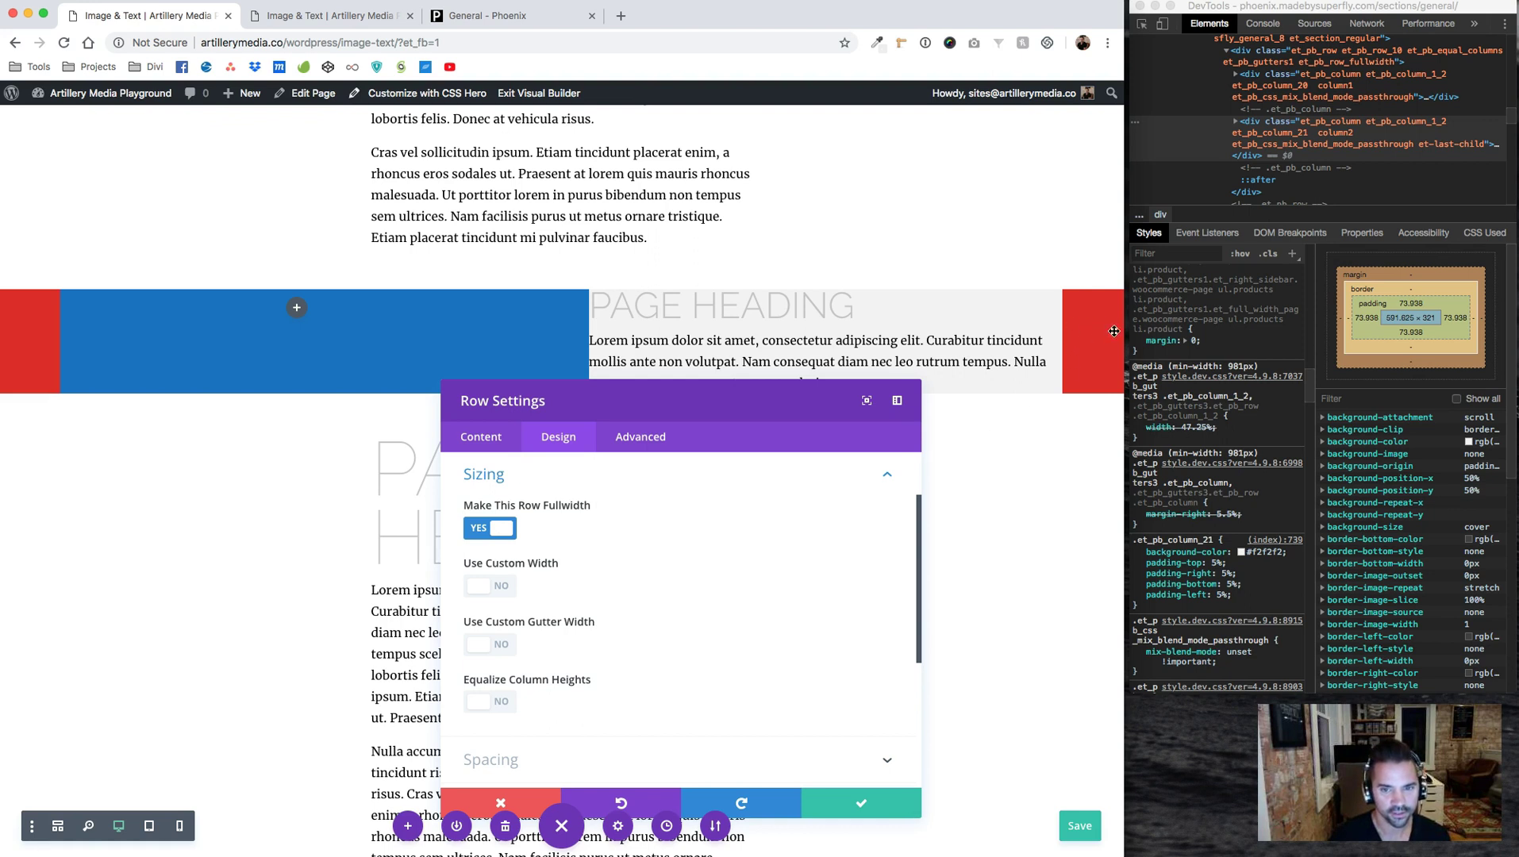
click(489, 645)
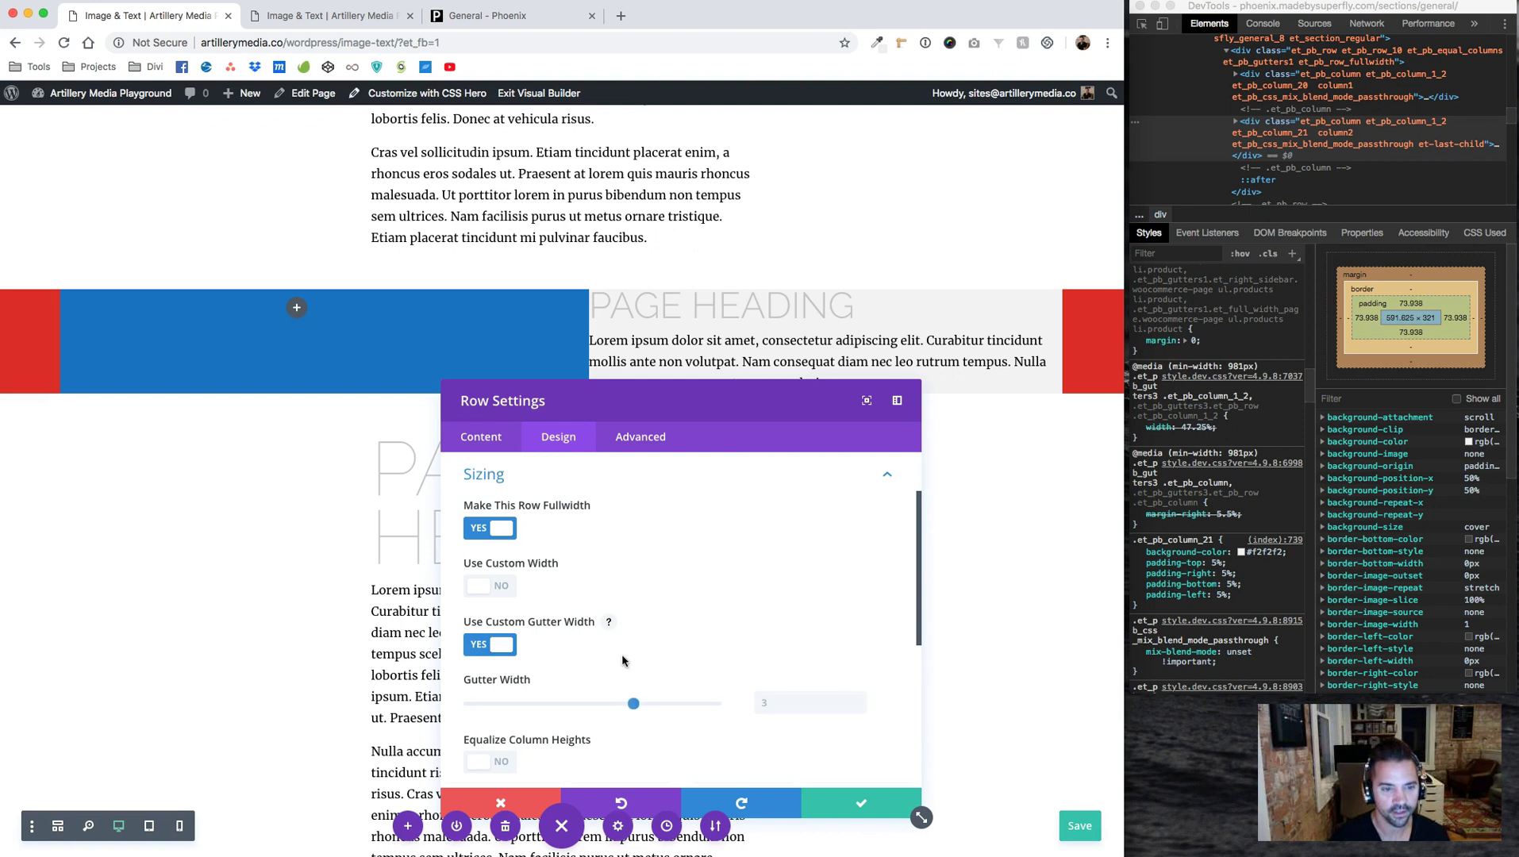
drag(633, 706, 469, 703)
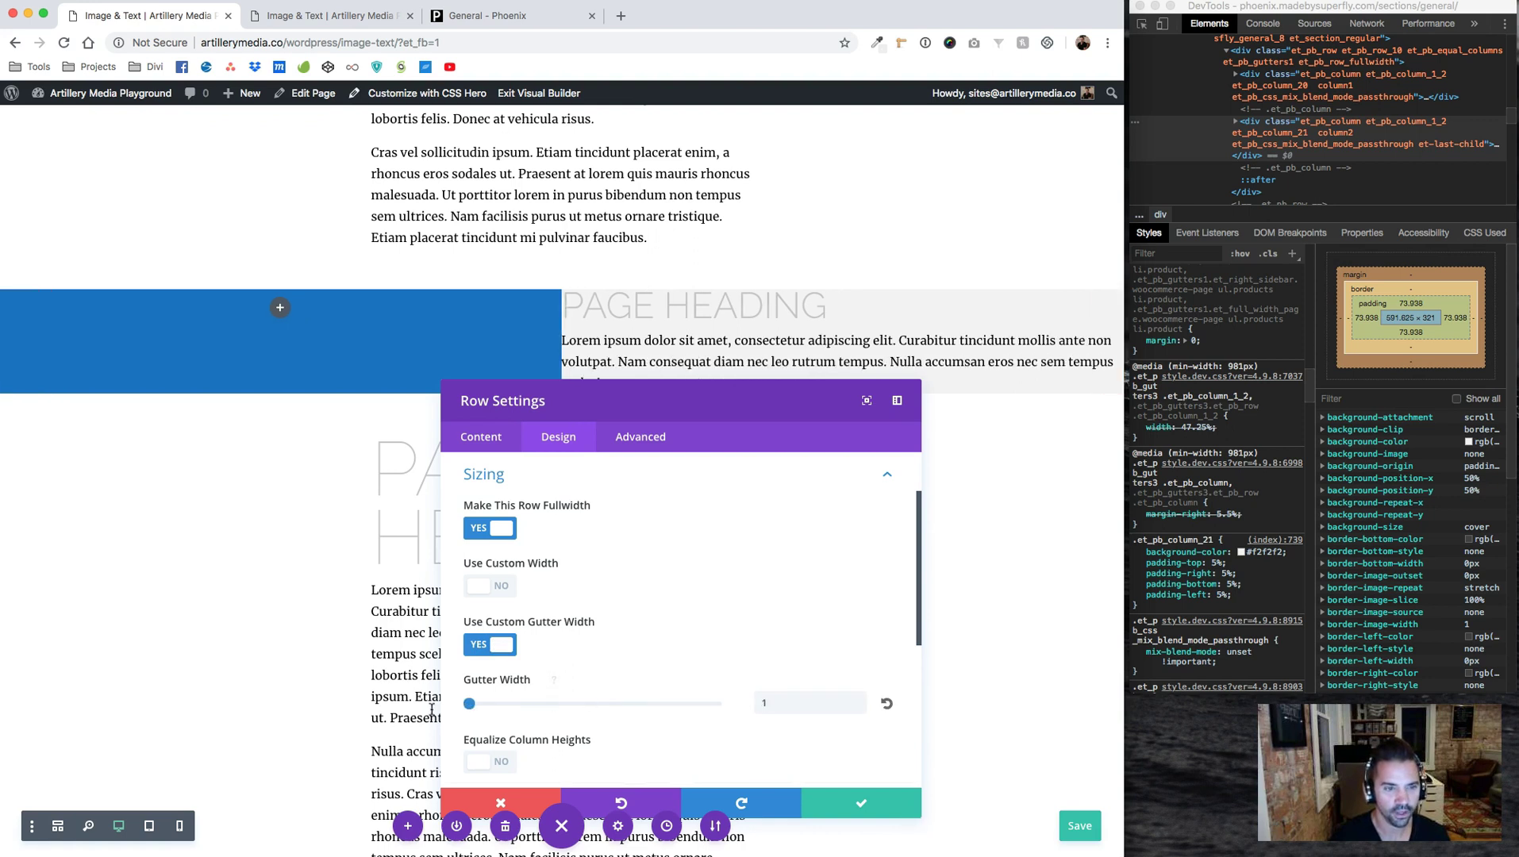
click(842, 804)
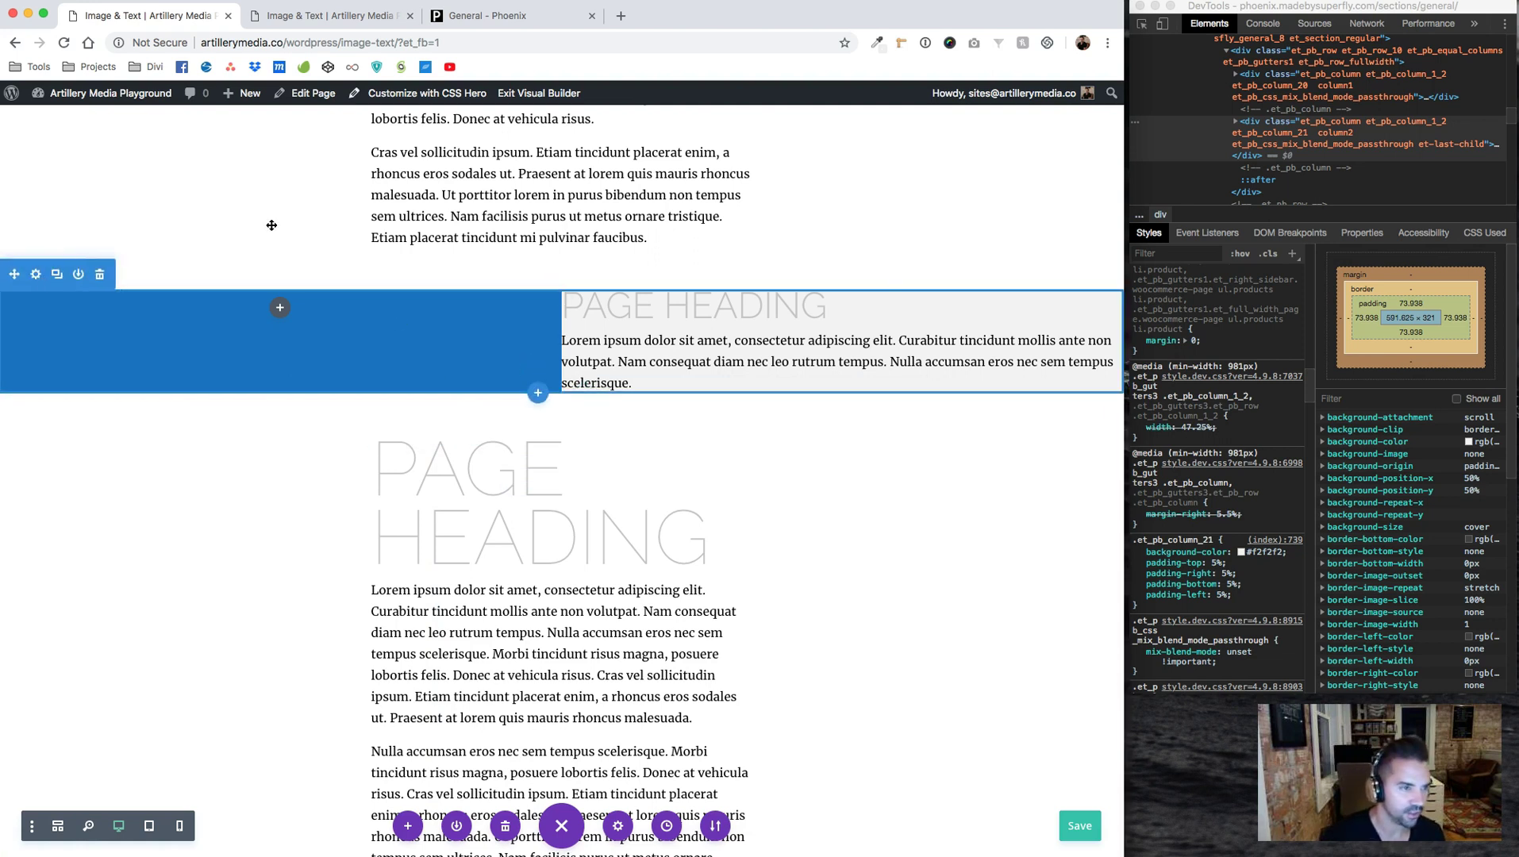
Remove the red background color from the section containing the two-column row and save the section settings
click(36, 274)
click(535, 508)
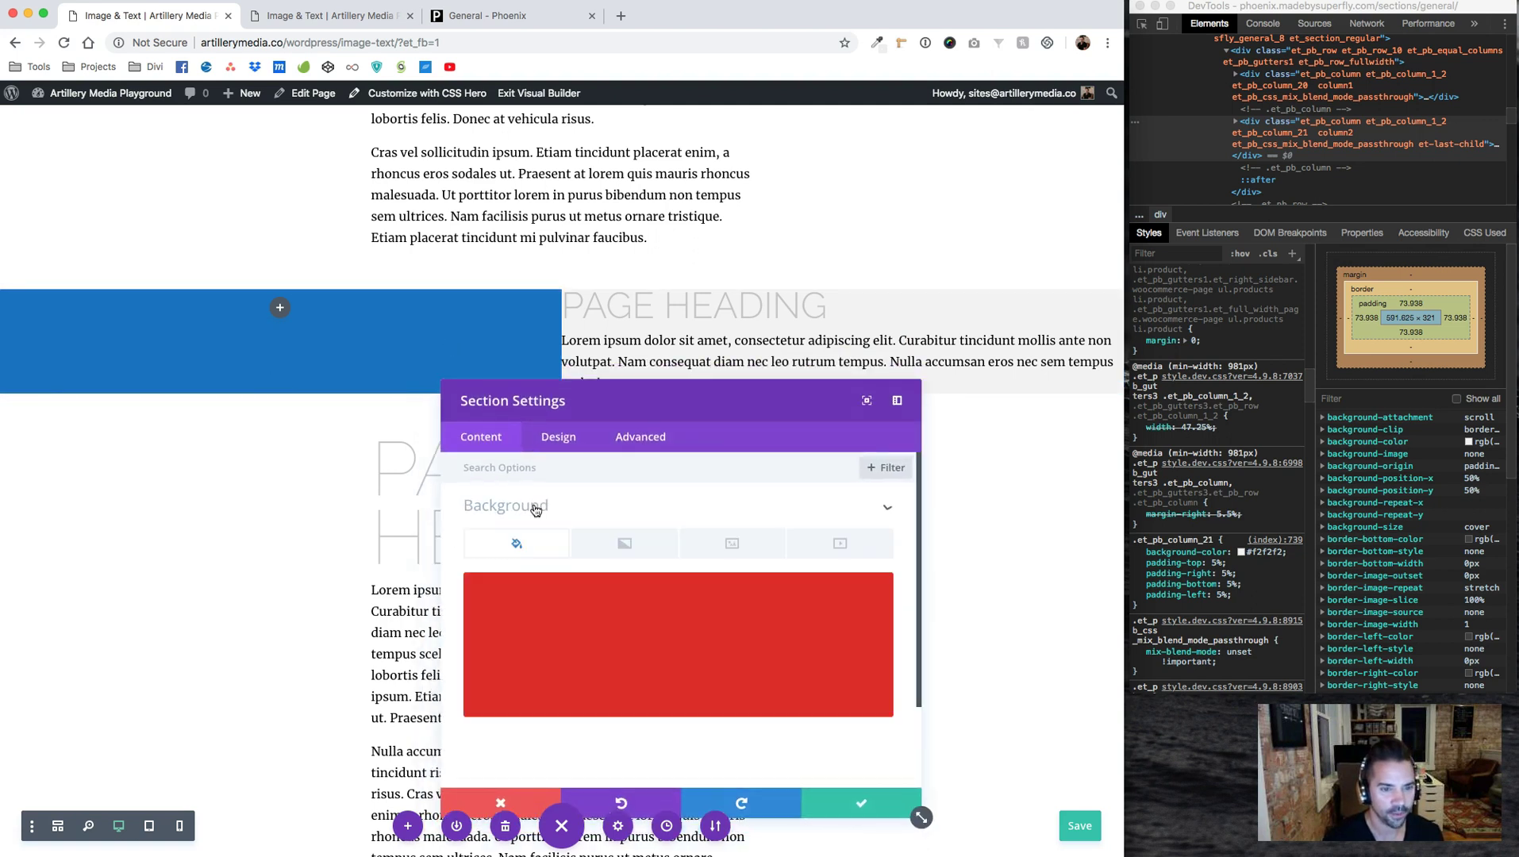
click(869, 599)
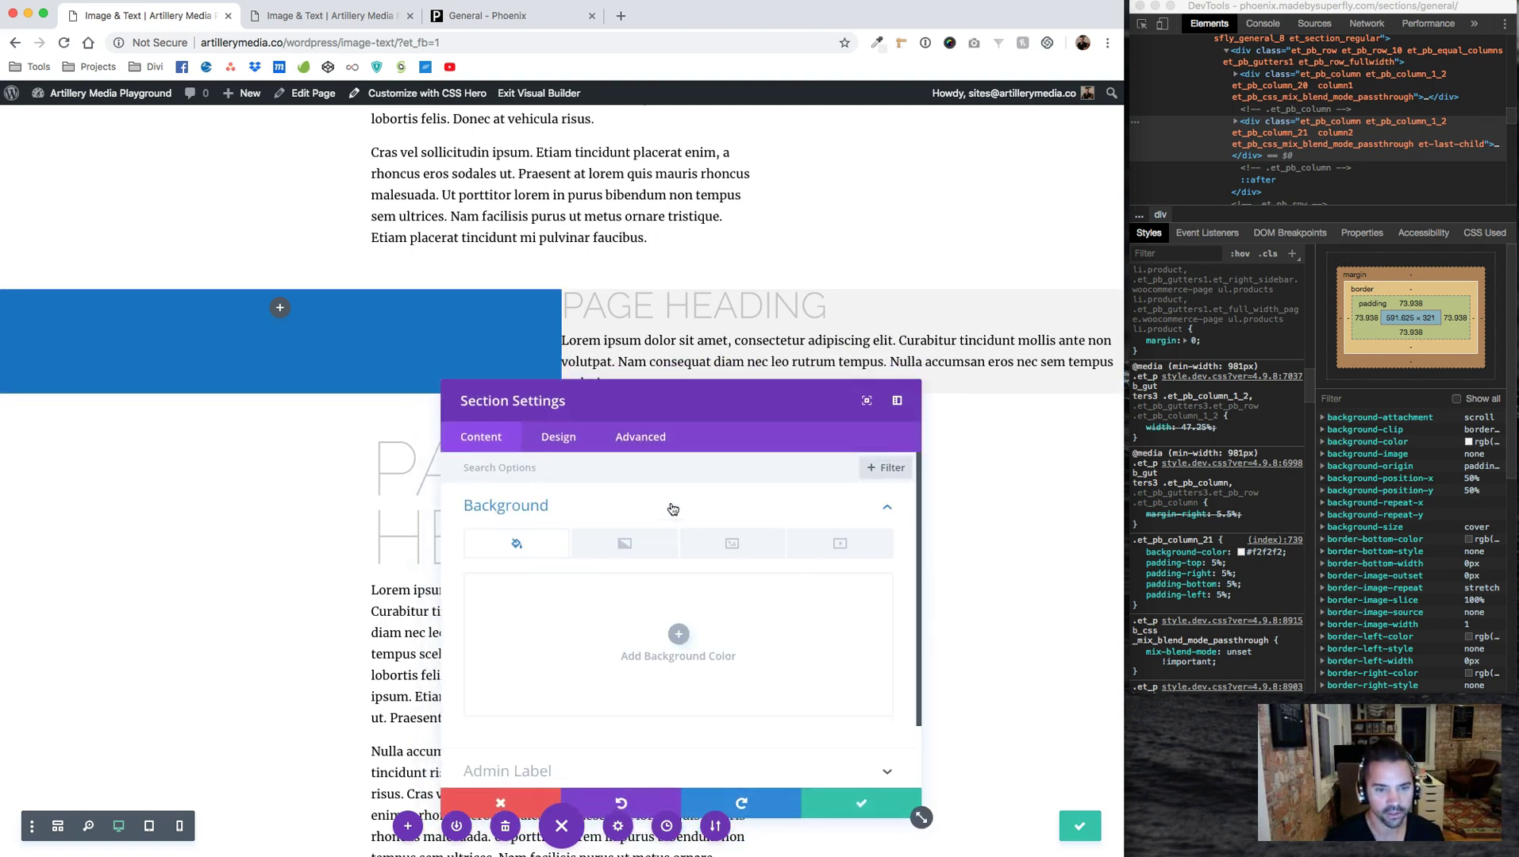
click(854, 803)
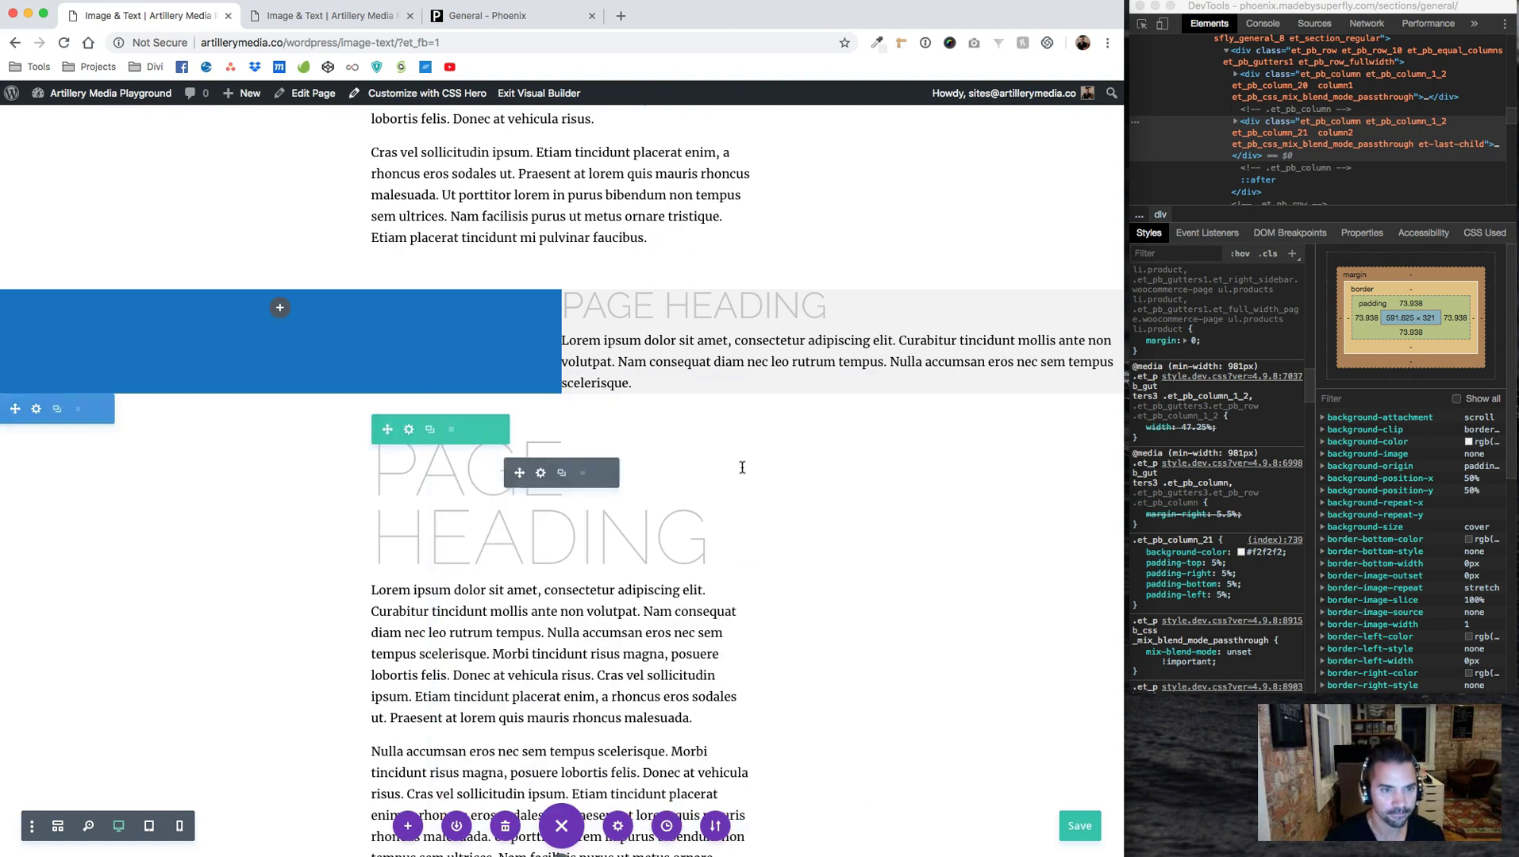
mouse_move(64, 311)
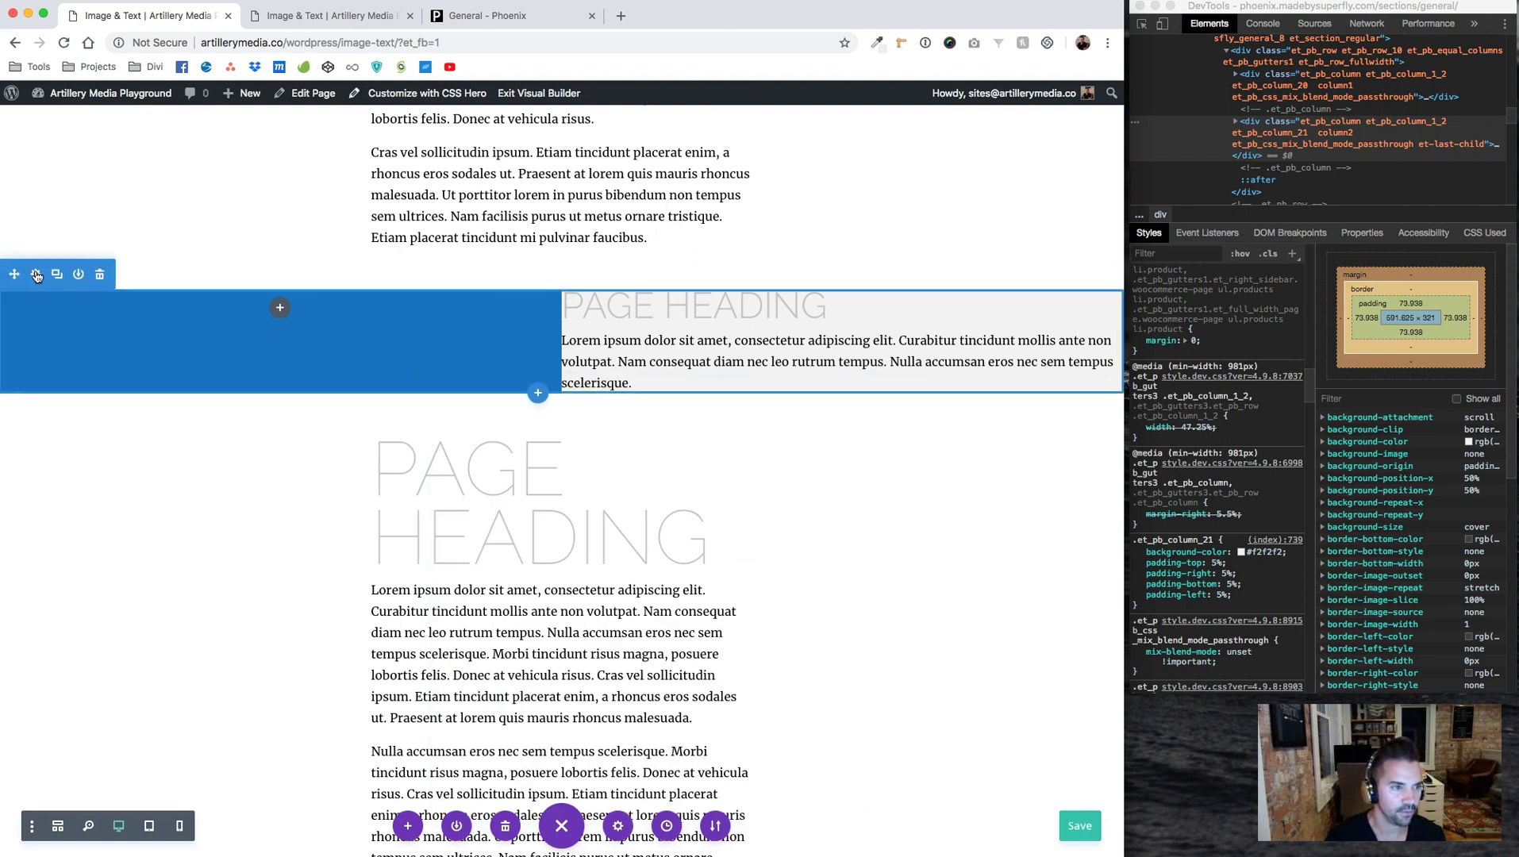
click(37, 275)
click(641, 438)
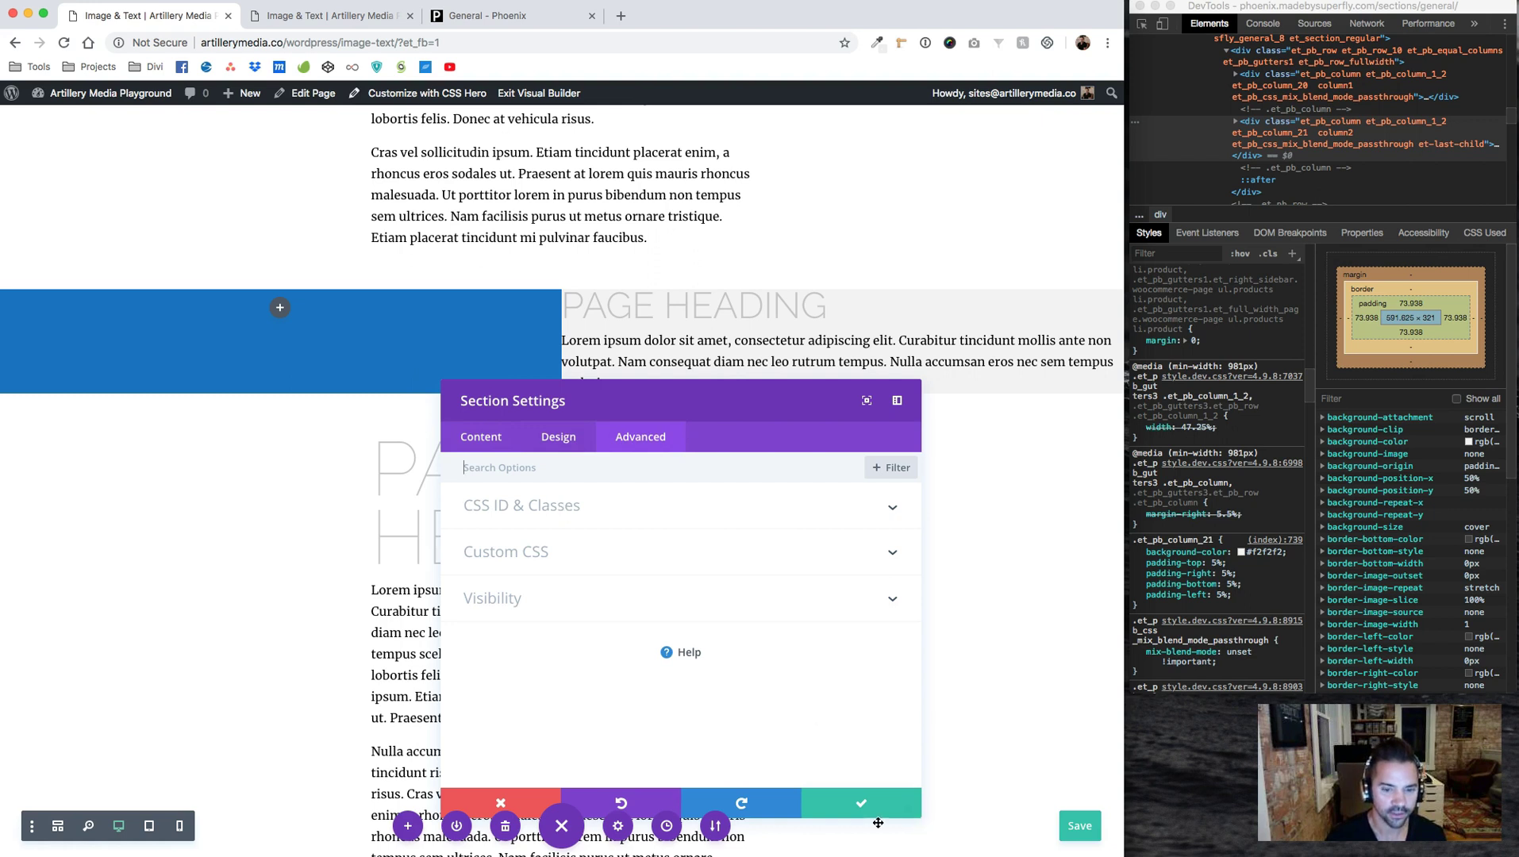
click(842, 806)
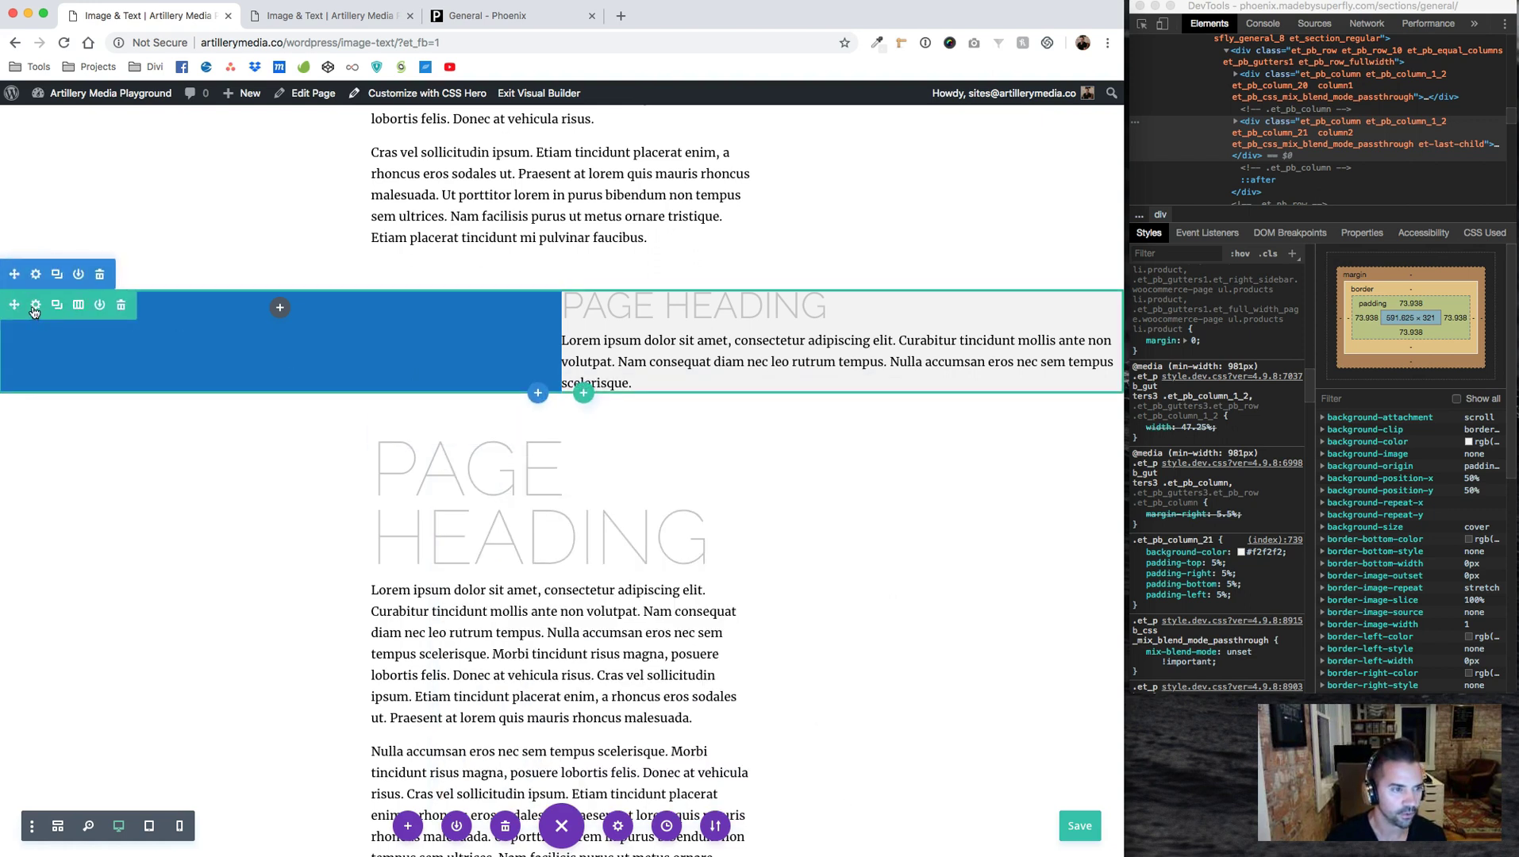
Assign the CSS class textImageRow to the two-column row and save the row settings
click(35, 306)
click(638, 445)
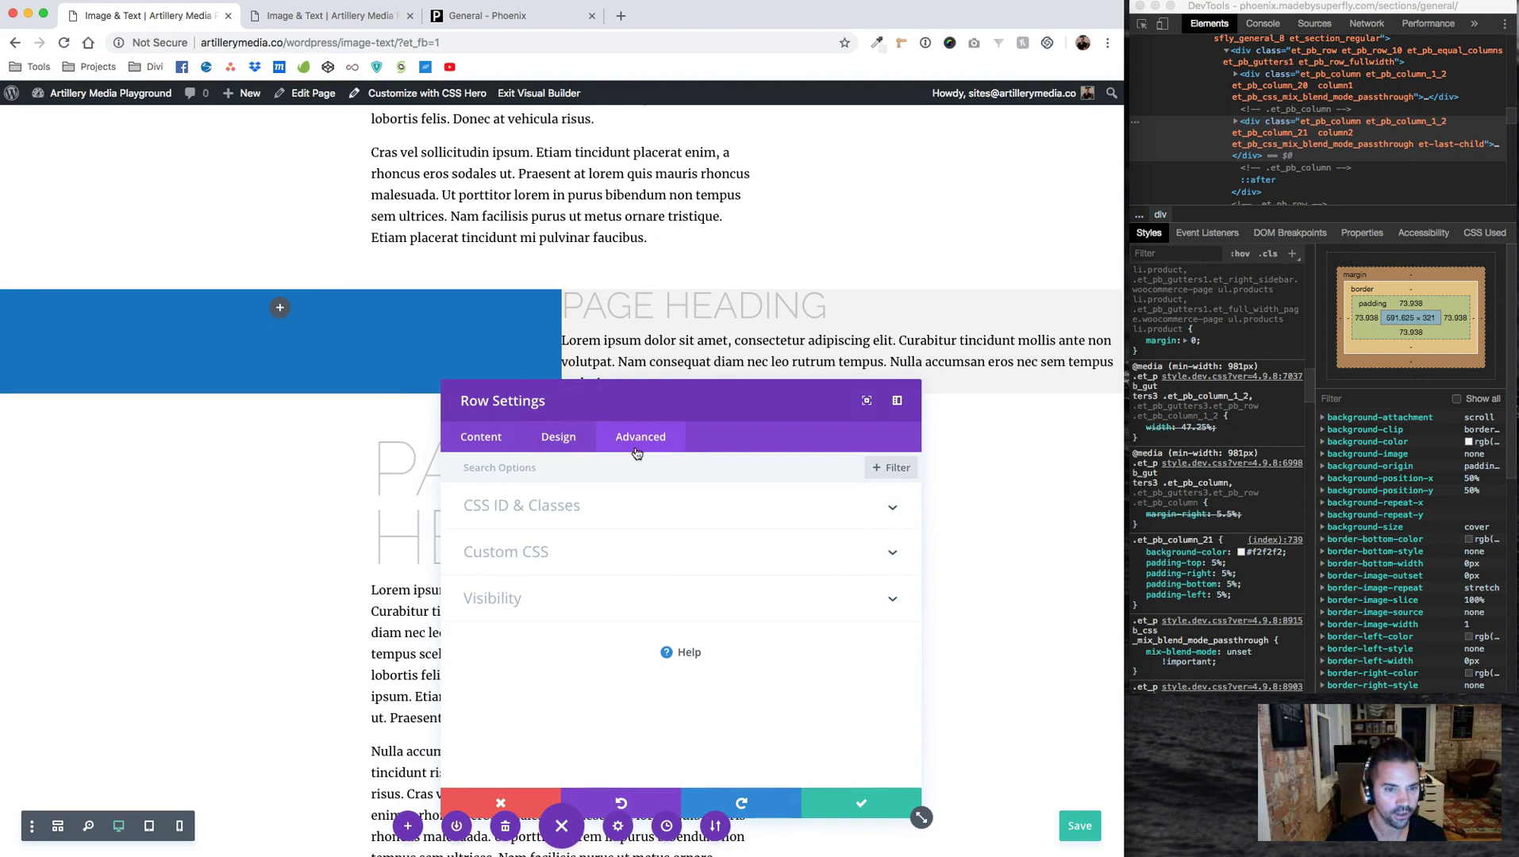
click(520, 508)
click(519, 616)
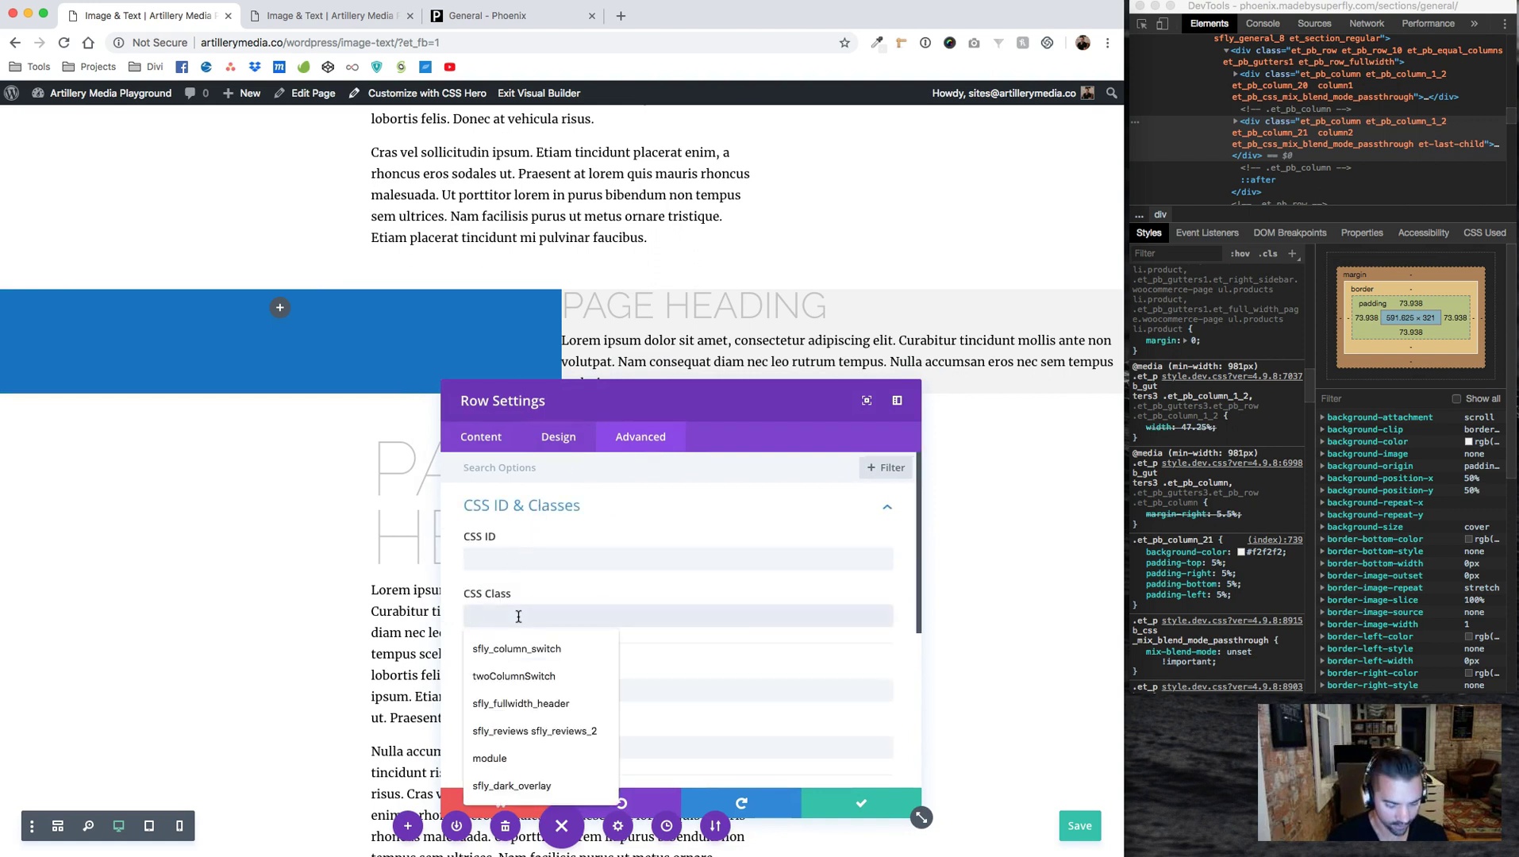
text(textImageRow)
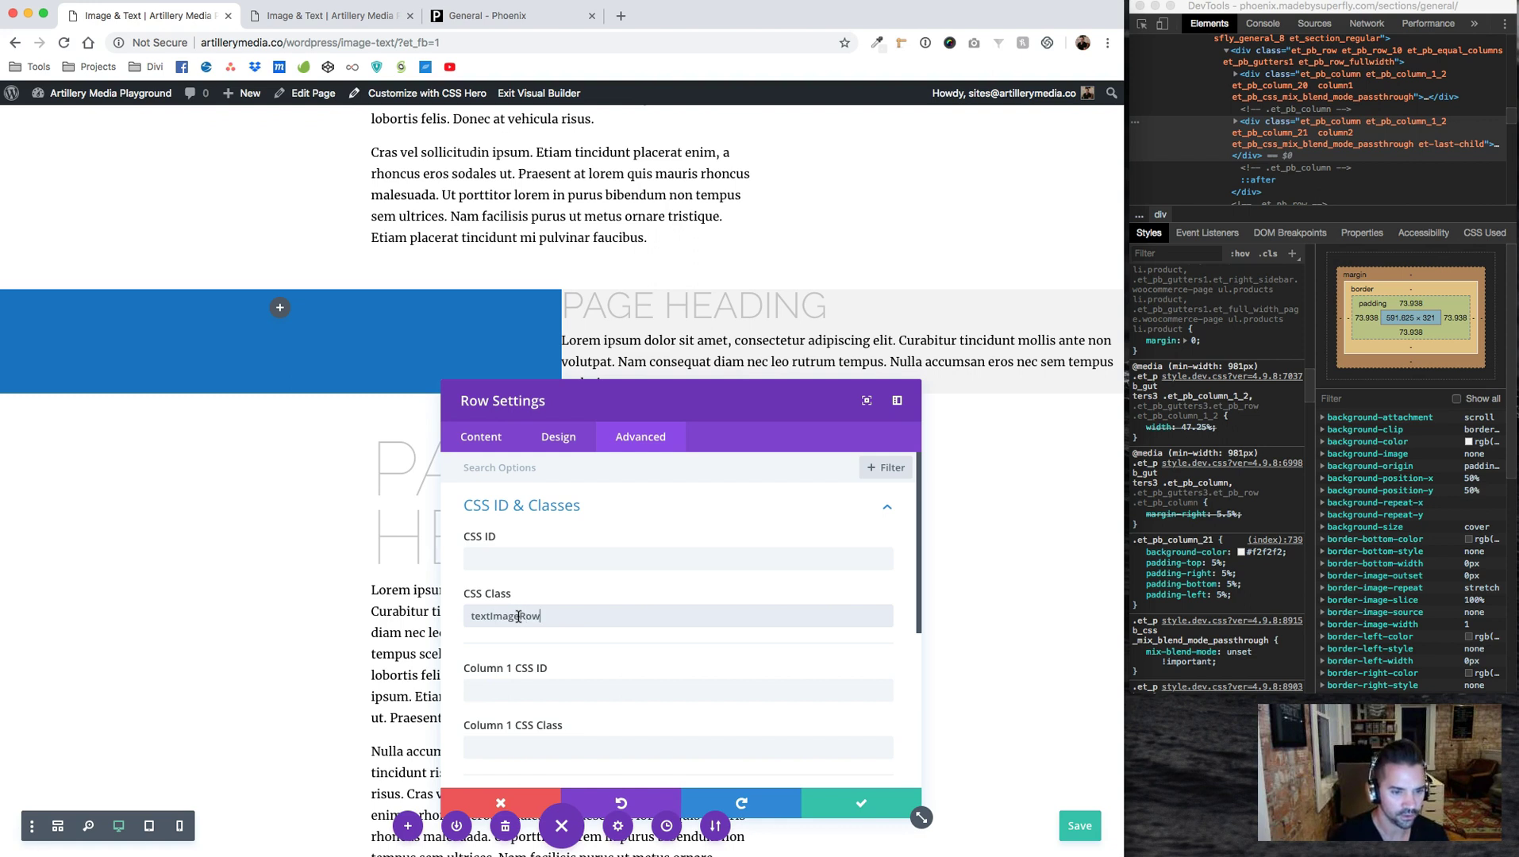
click(853, 803)
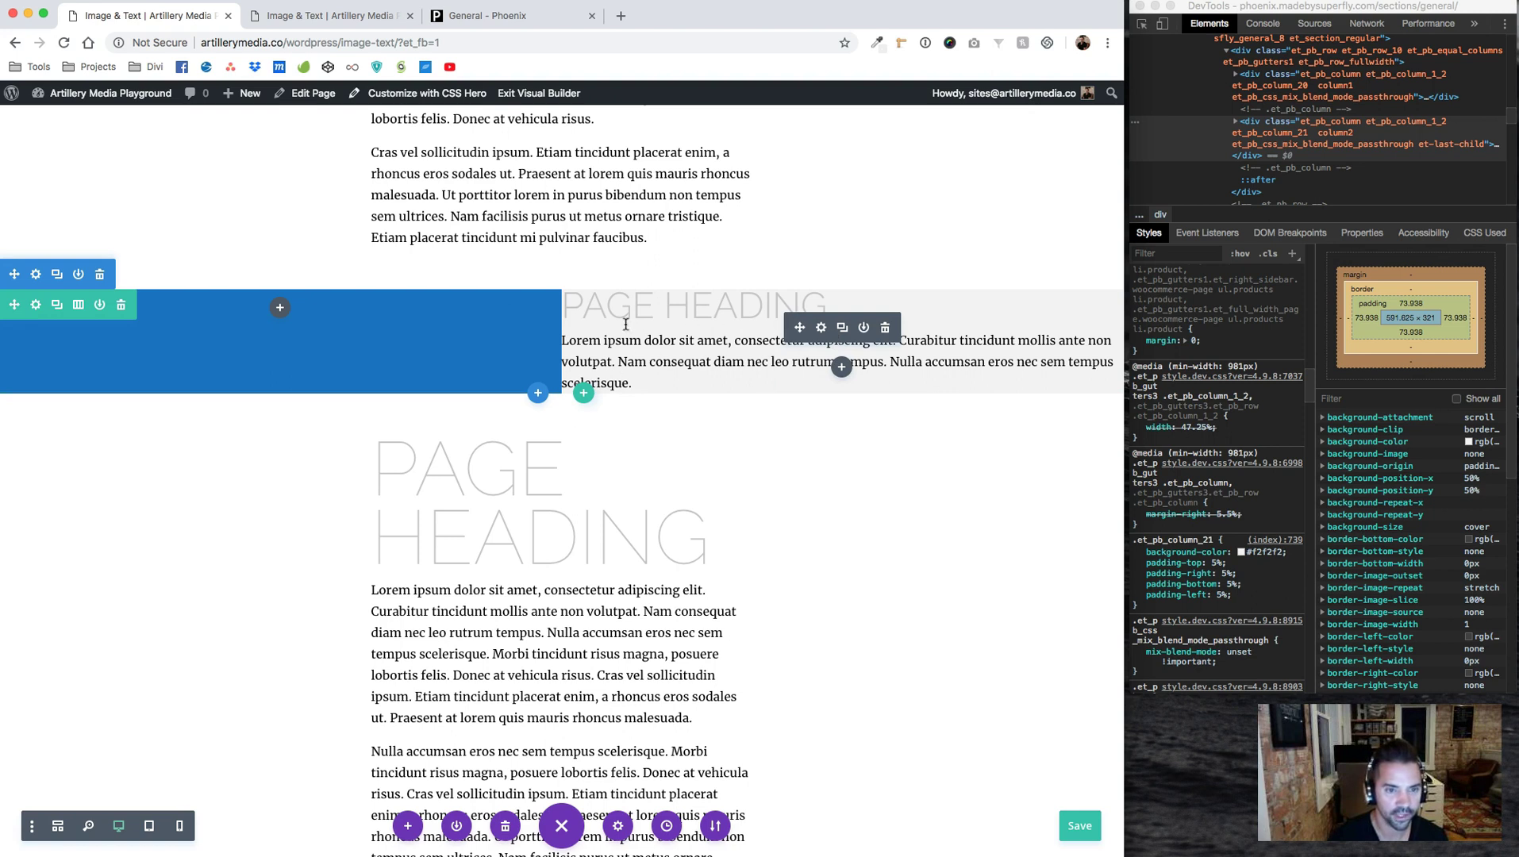
Link column 2's top-bottom and left-right custom padding in the two-column row and set all four sides to 5%
click(507, 14)
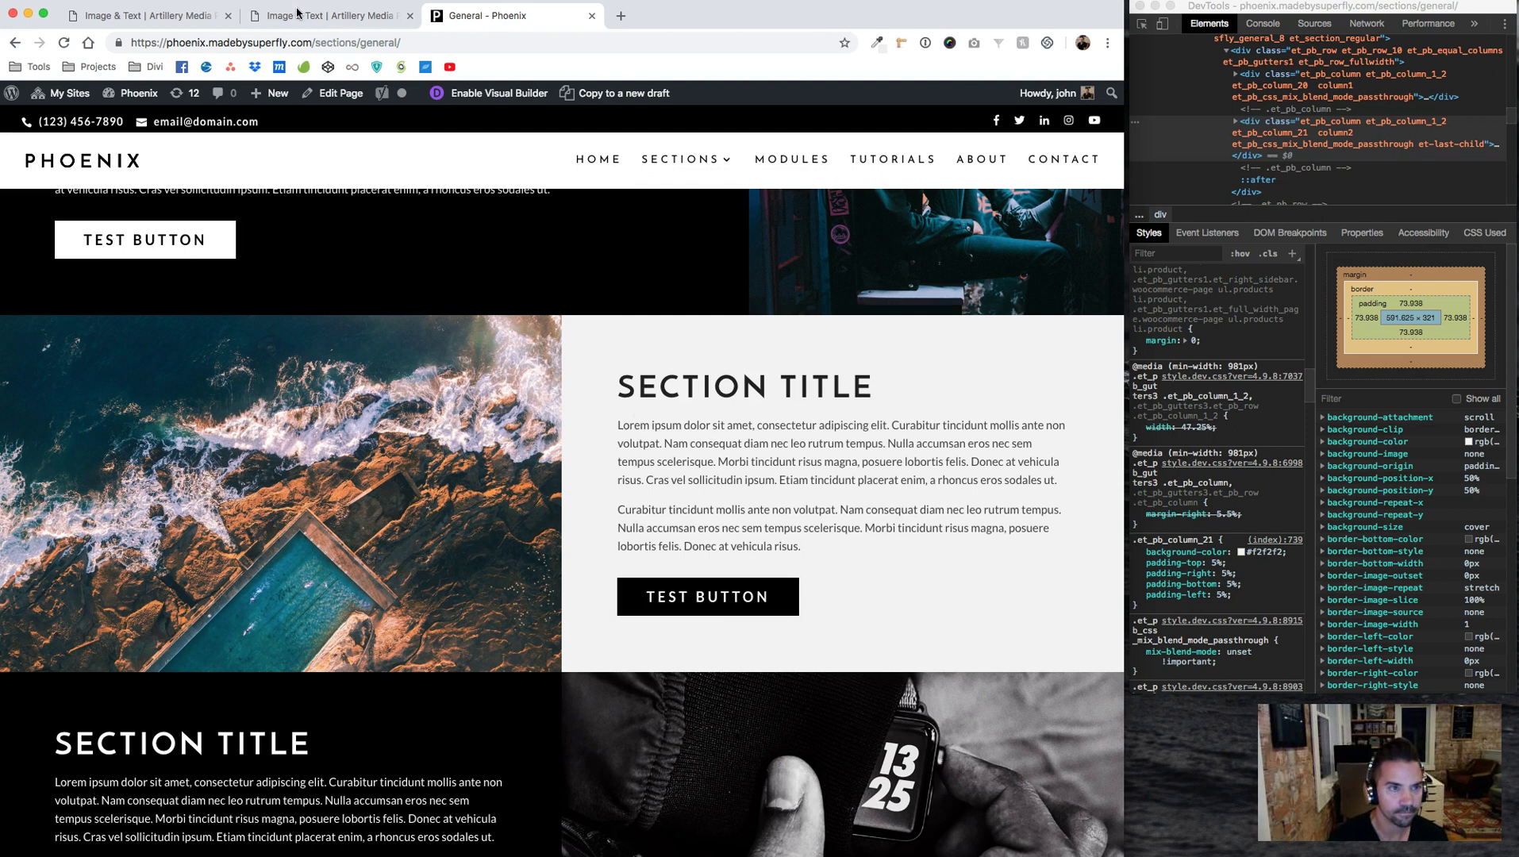
click(150, 15)
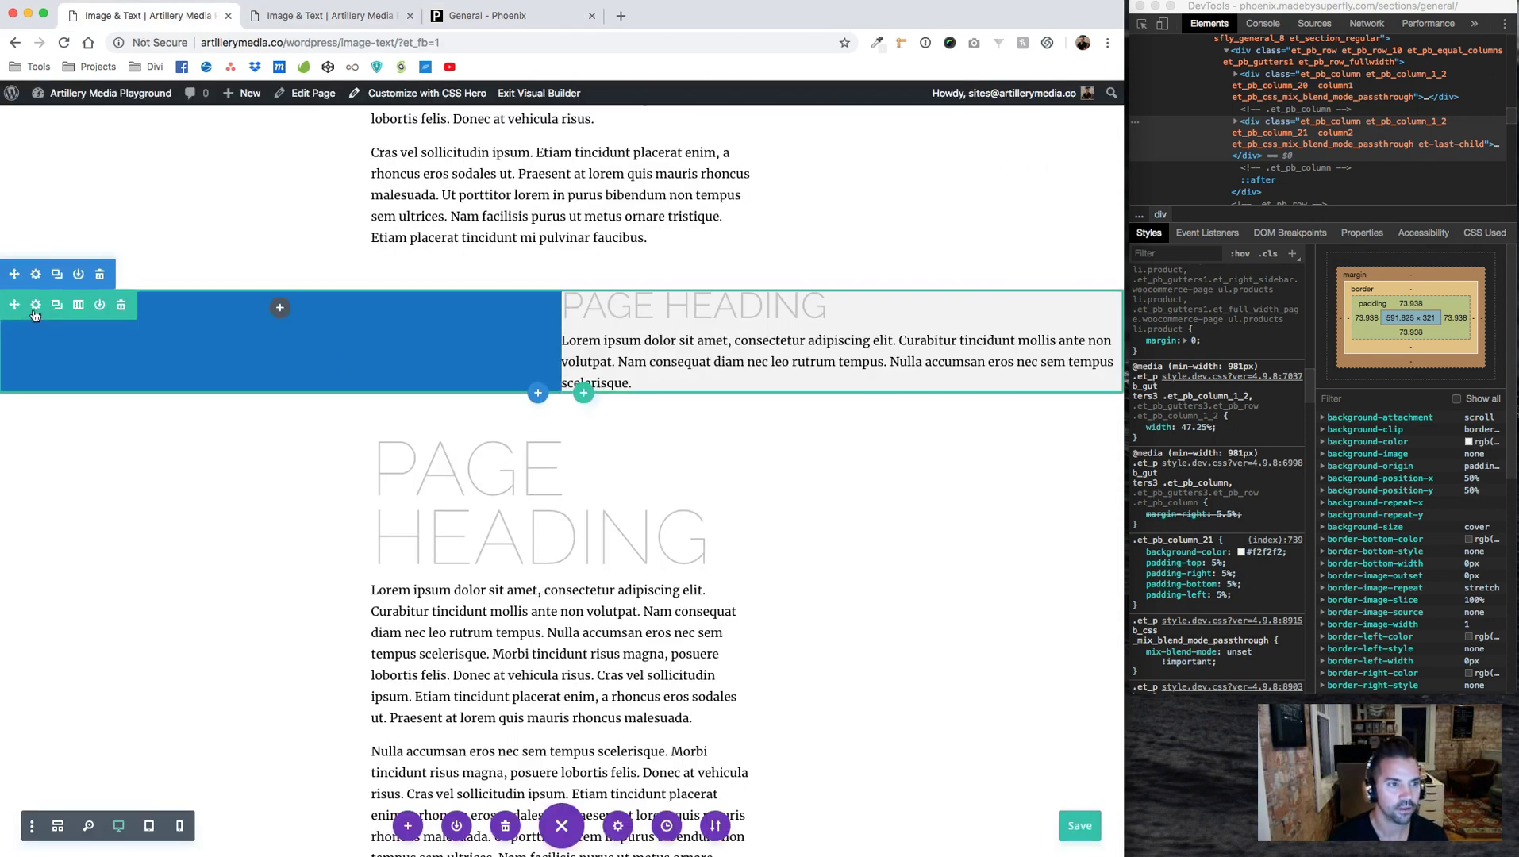
click(34, 308)
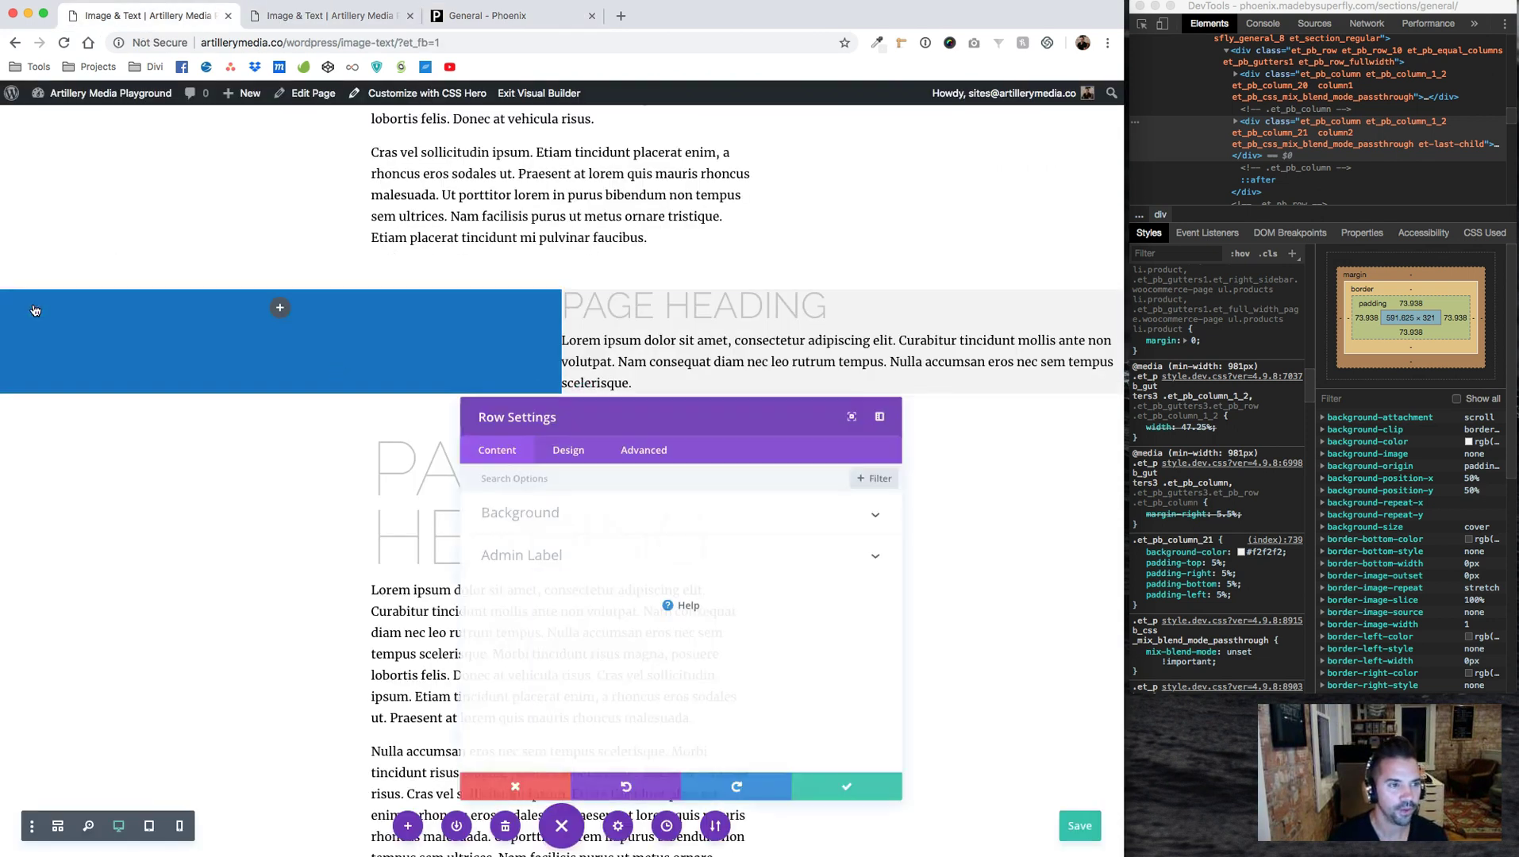
click(558, 438)
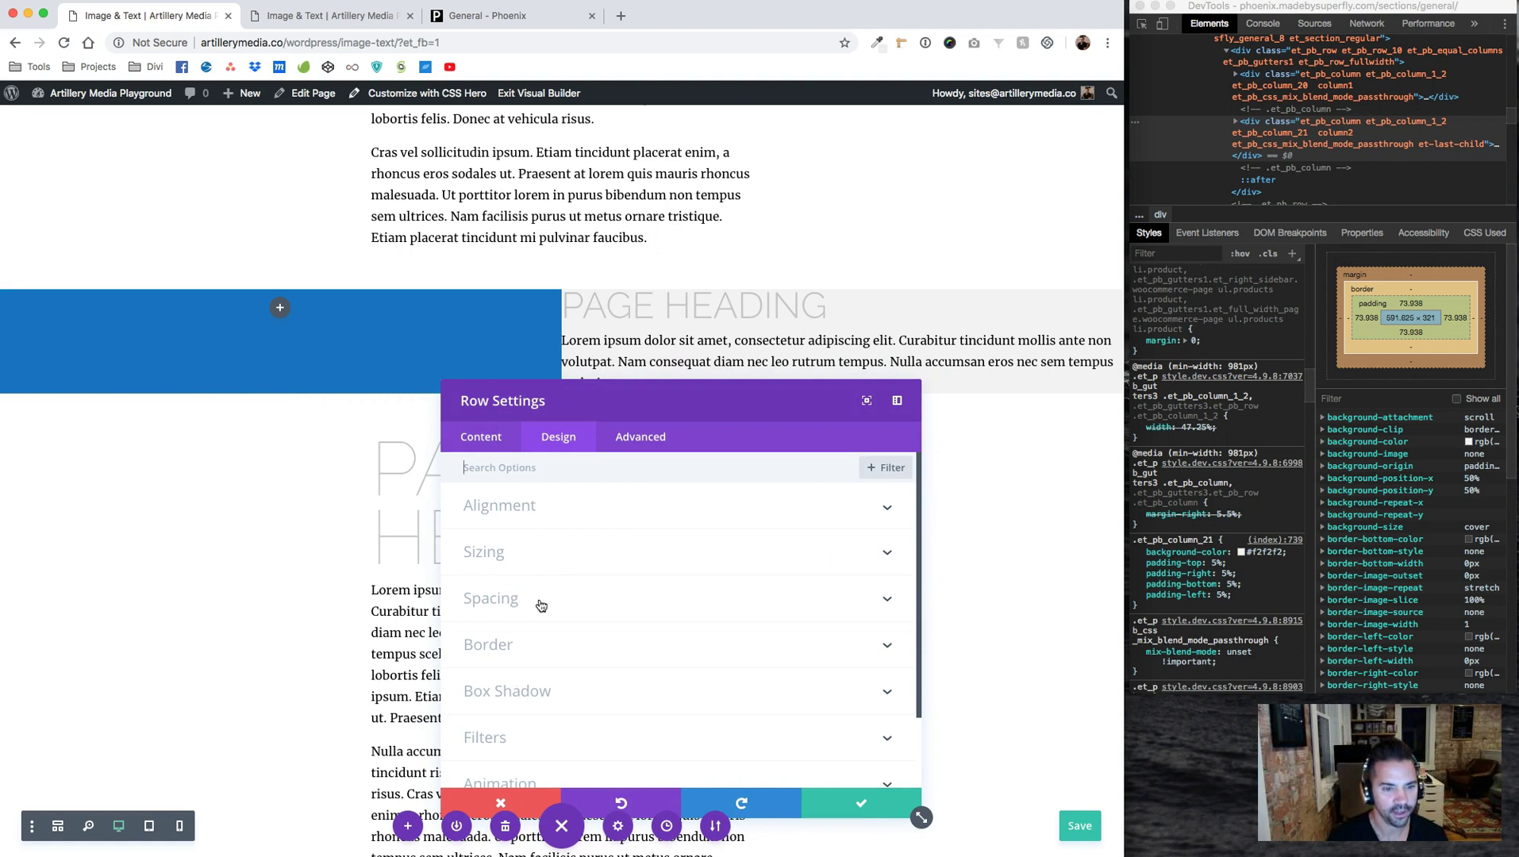
scroll(540, 605, down, 2)
scroll(506, 561, up, 1)
click(507, 557)
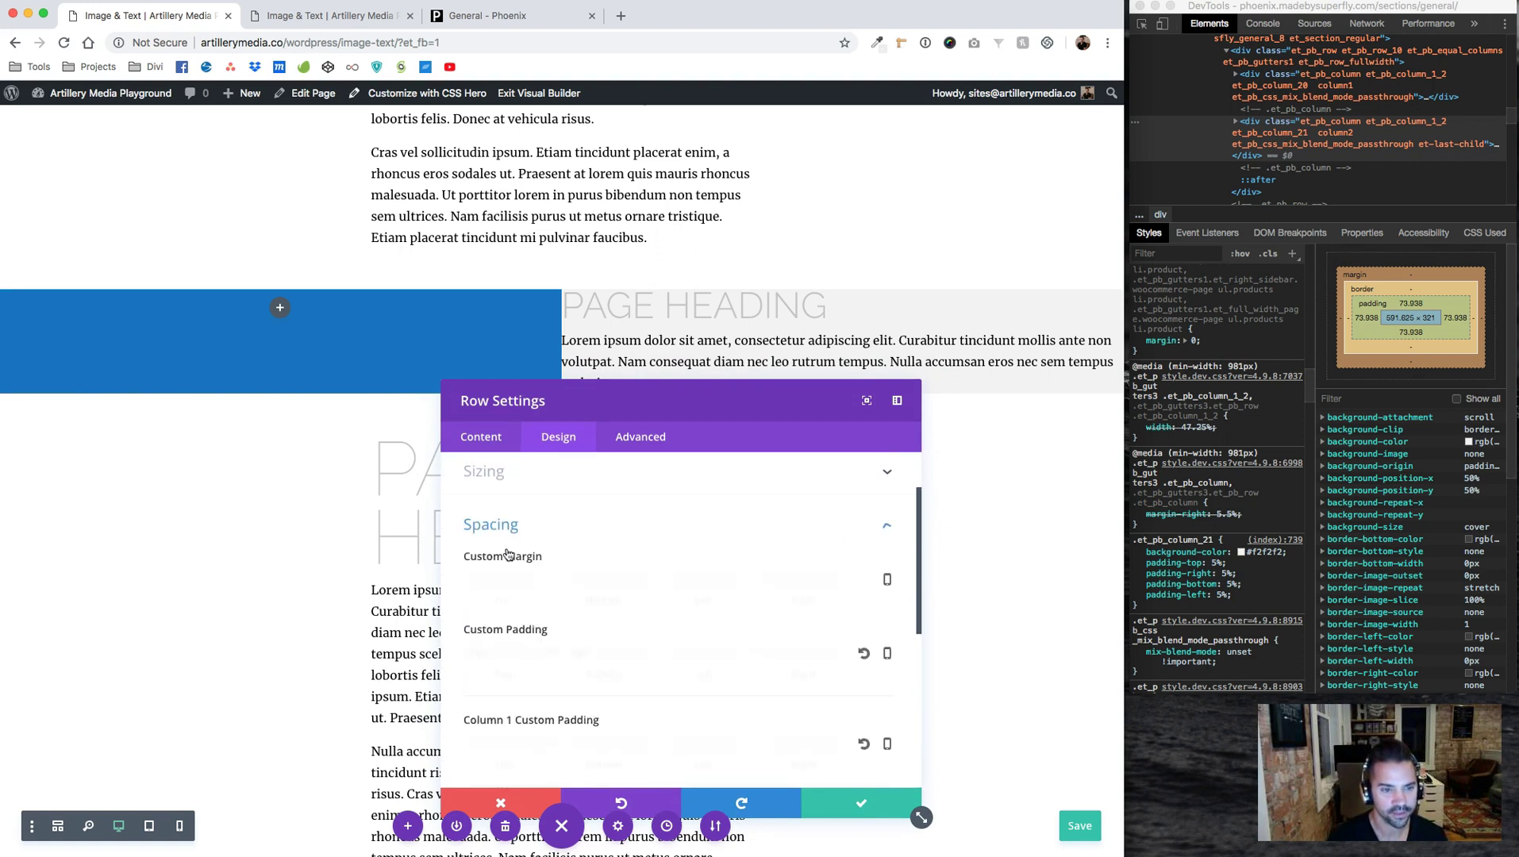
scroll(664, 645, down, 1)
scroll(664, 645, down, 3)
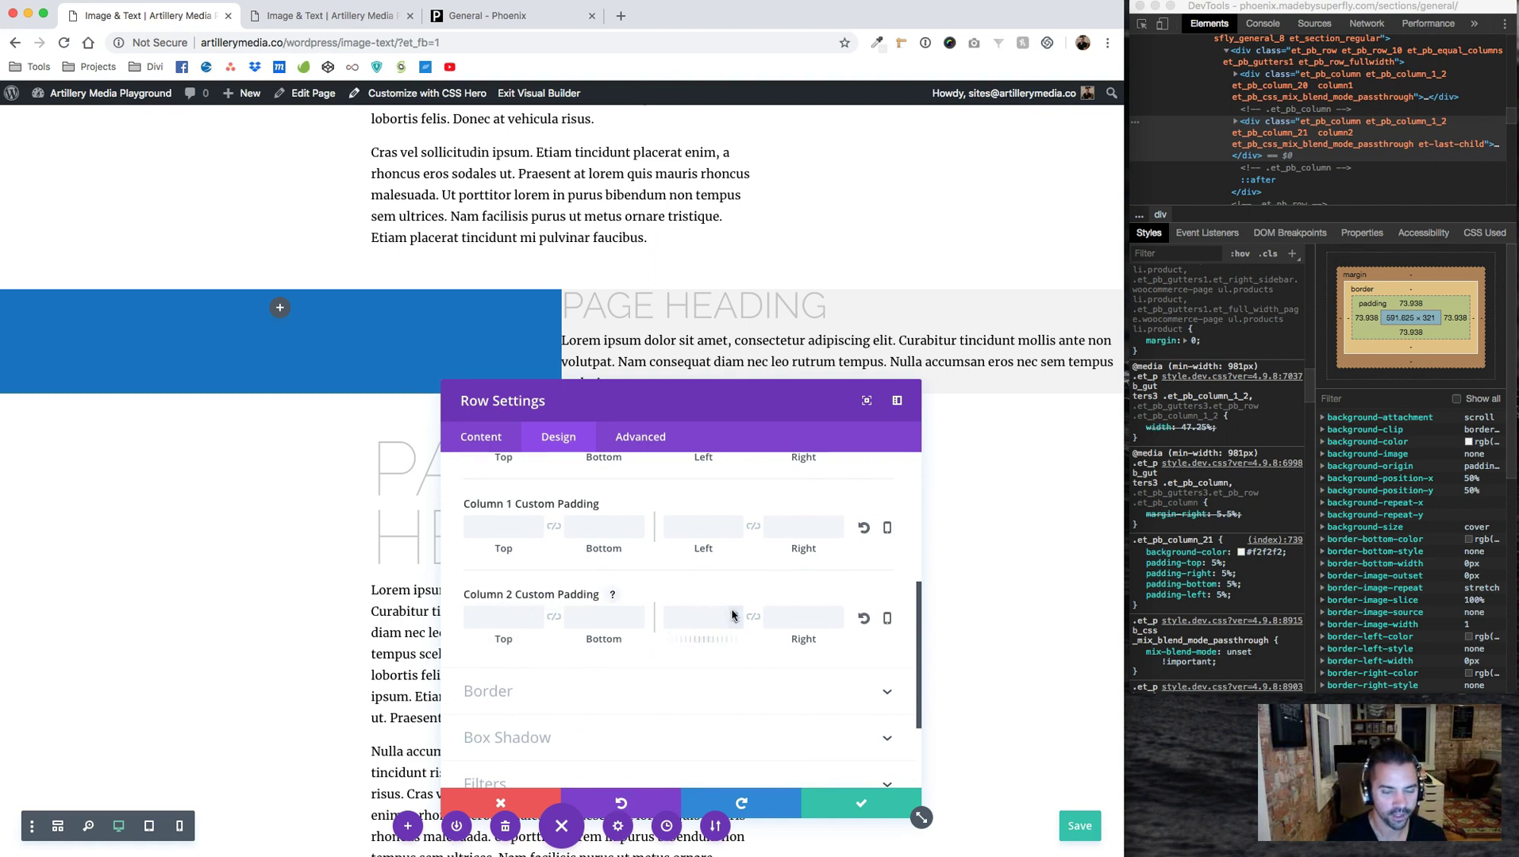
click(553, 617)
click(481, 618)
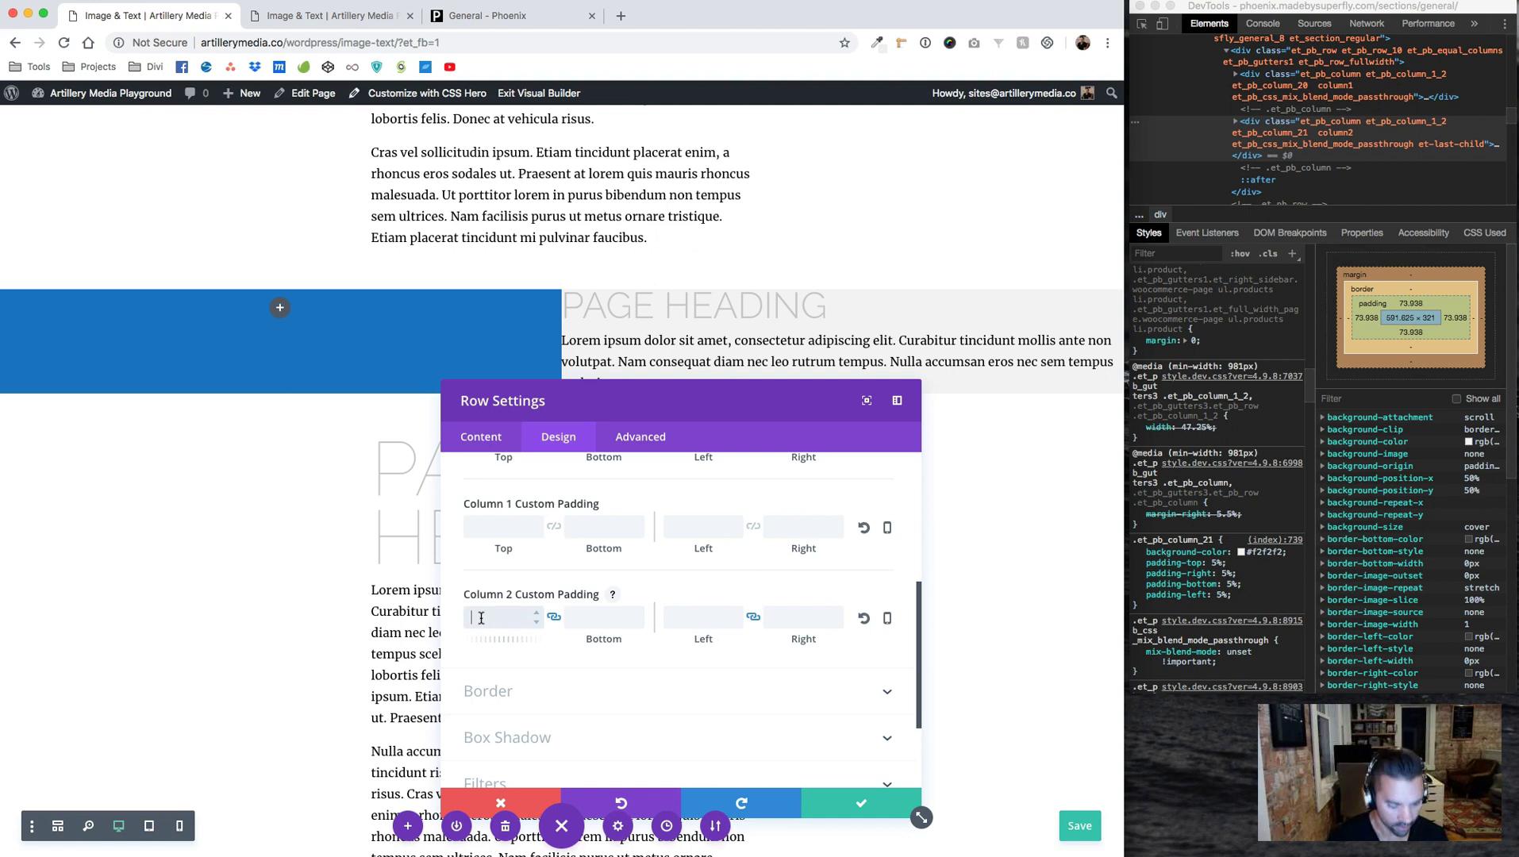
text(5)
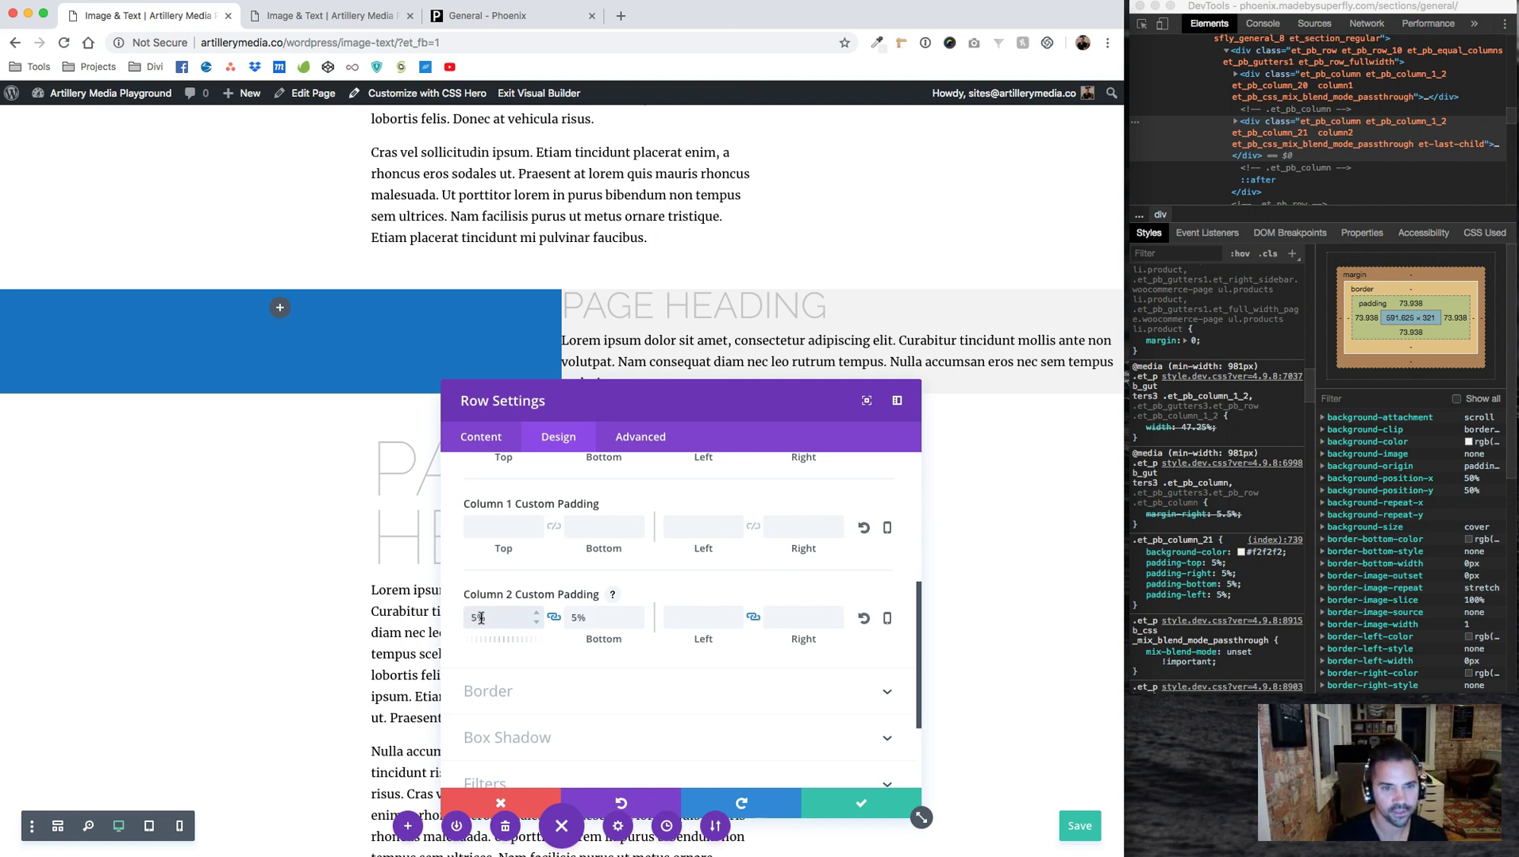
click(688, 616)
text(5%)
Compare the spacing with the Phoenix demo page, raise column 2's custom padding to 8% on all sides, and save the row settings
drag(830, 402, 489, 404)
click(512, 17)
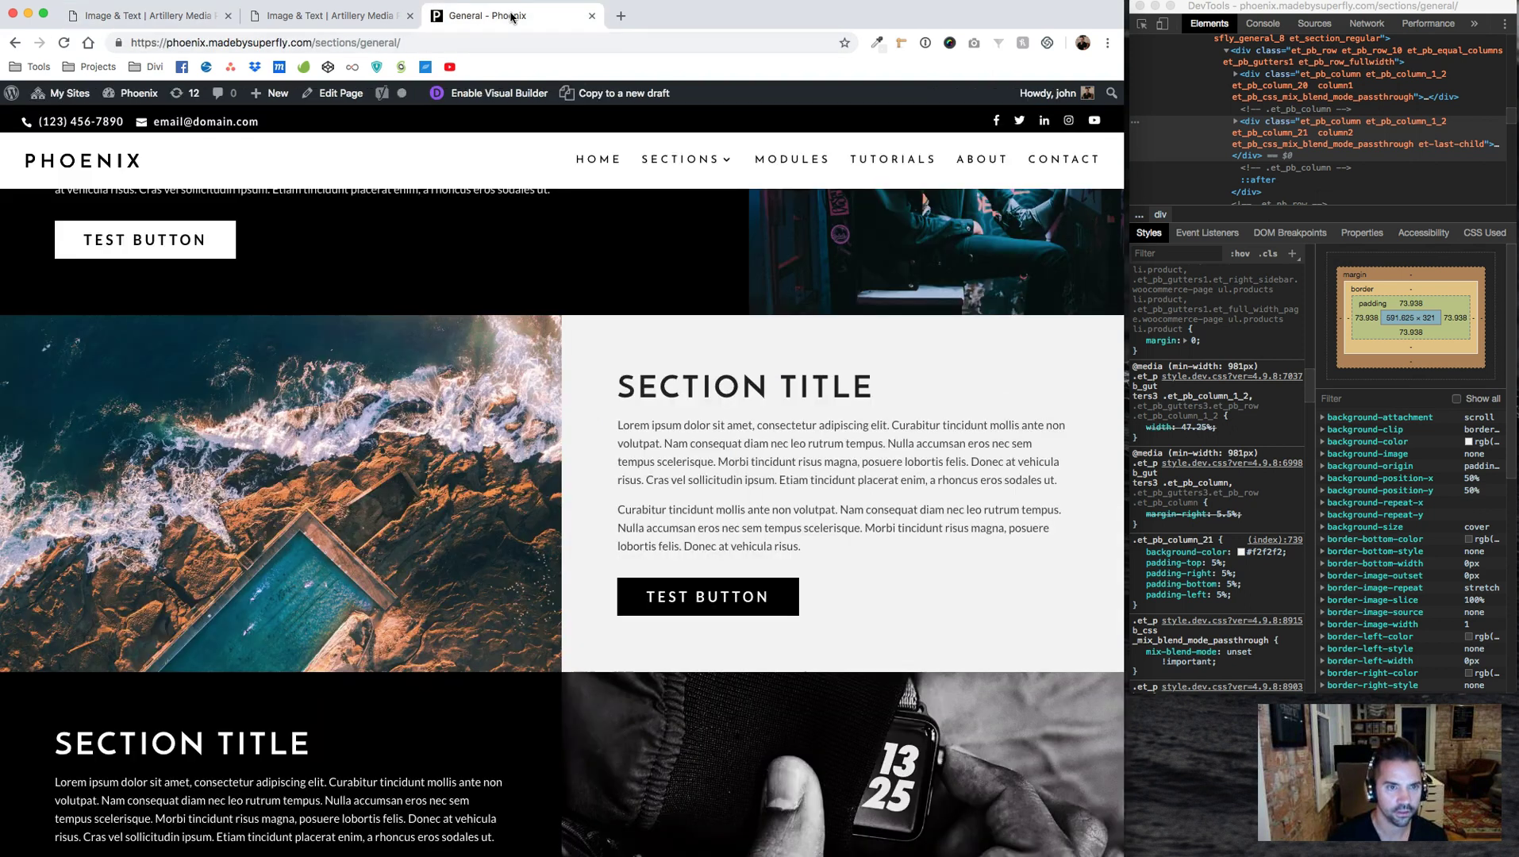
click(192, 19)
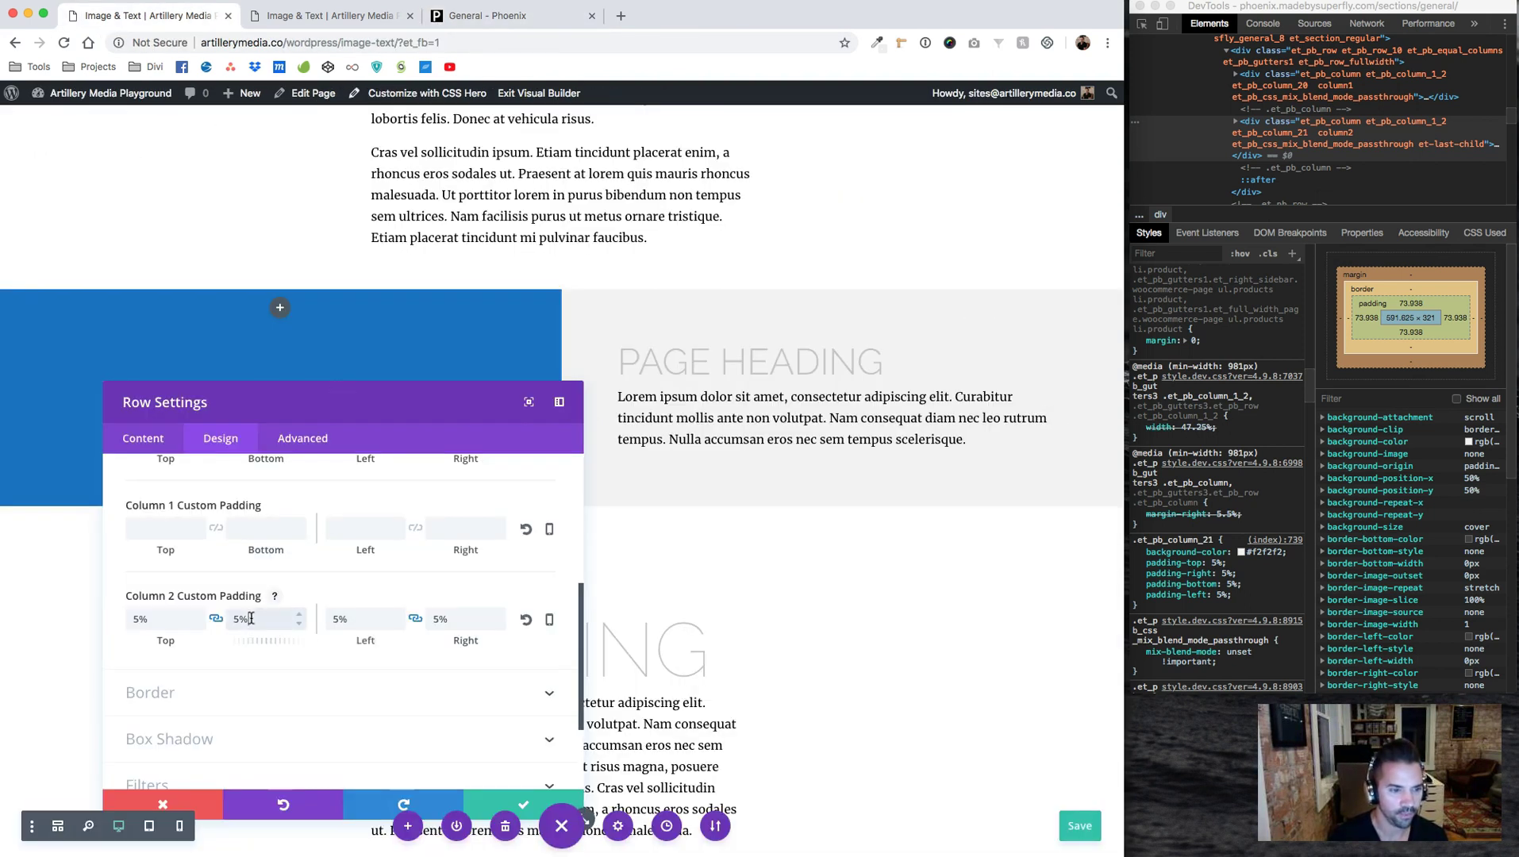
key(Up)
key(Up)
double_click(362, 619)
text(7%)
key(Up)
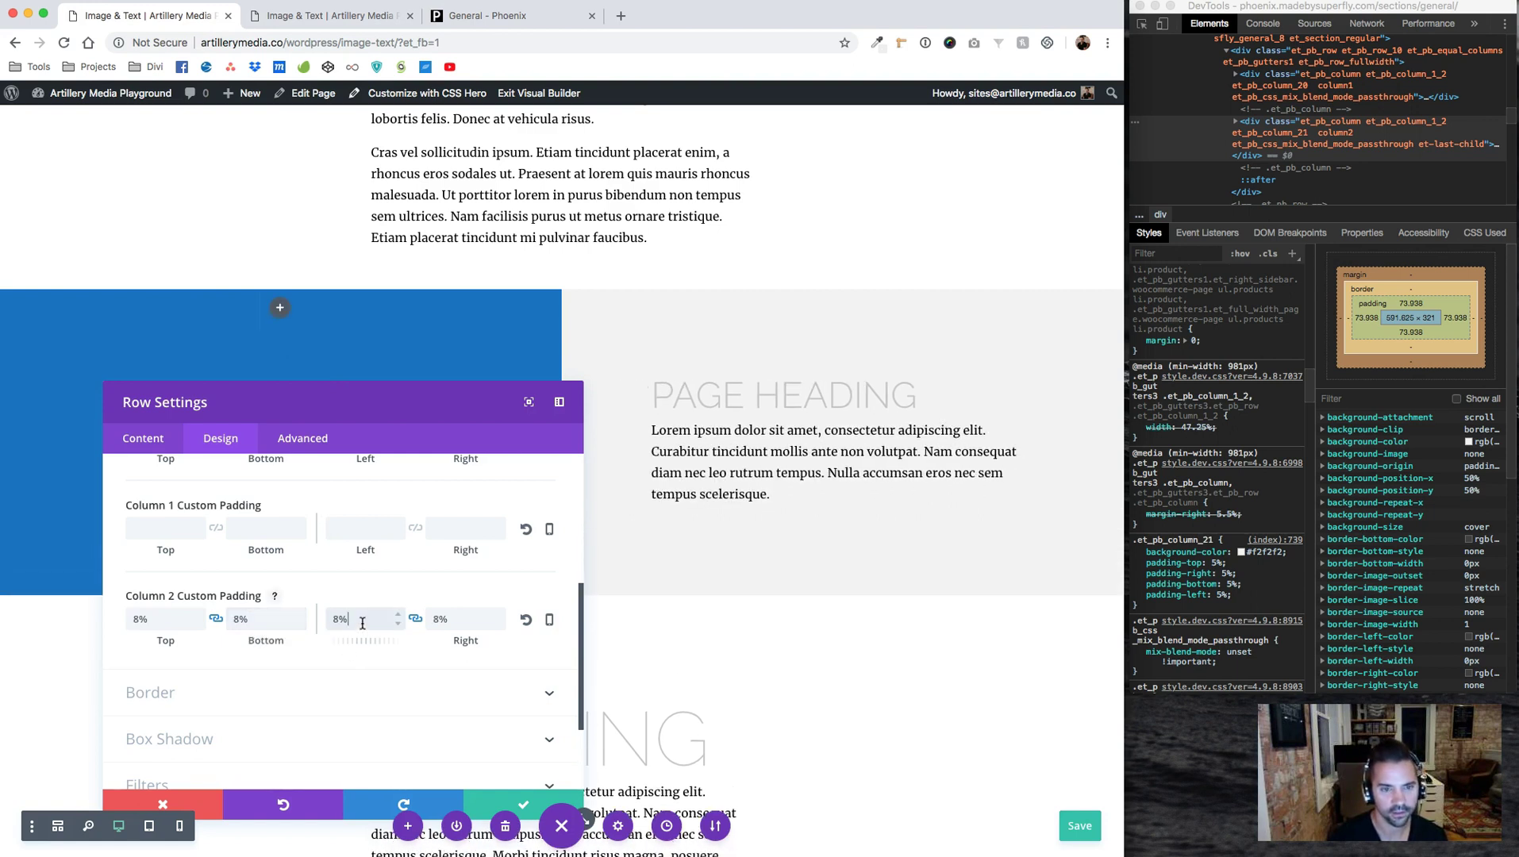
click(530, 800)
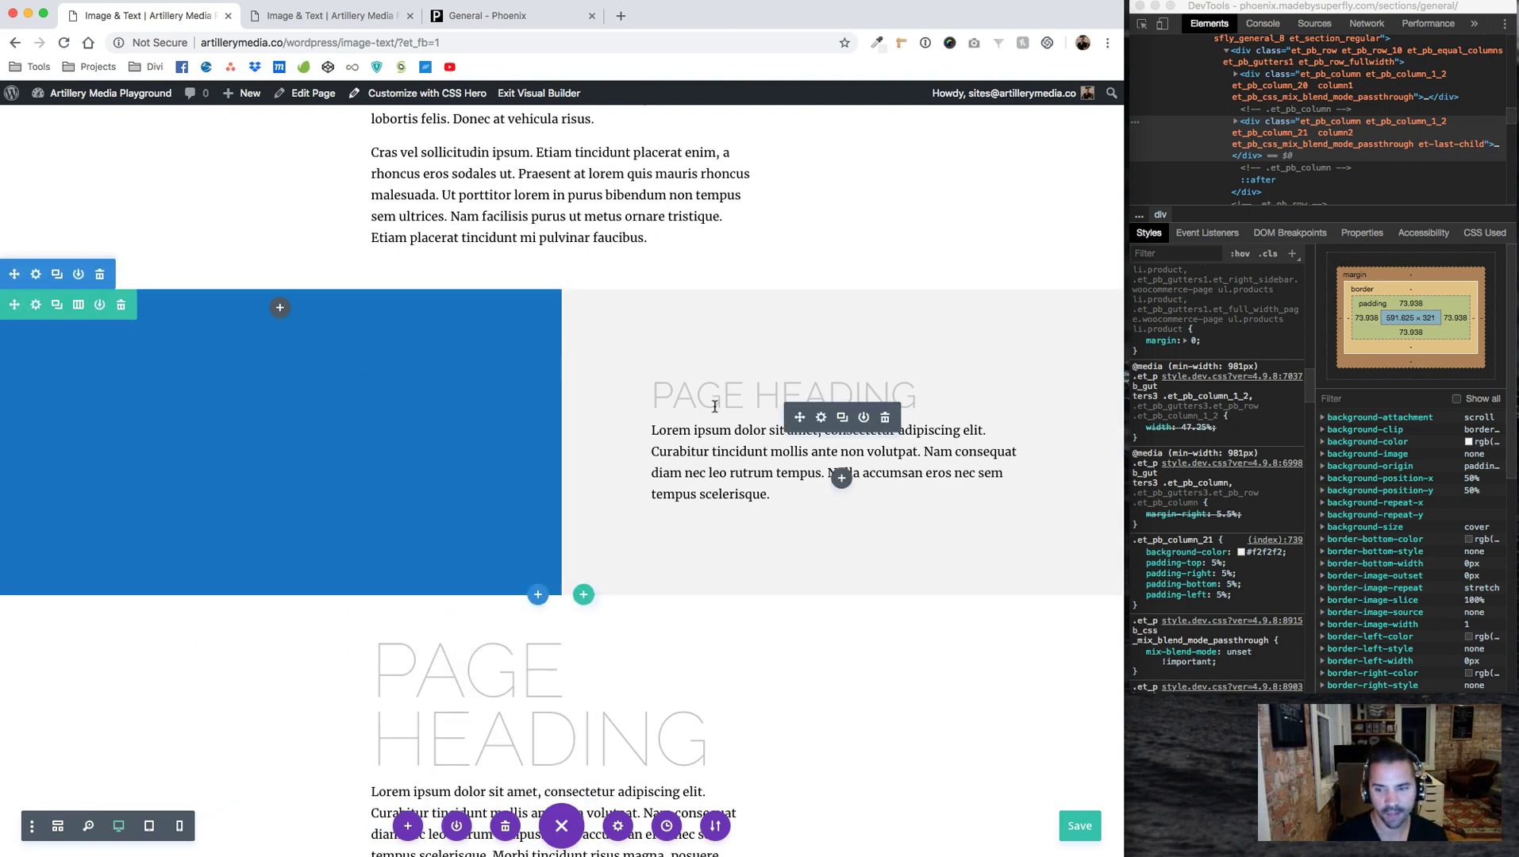
Set the H1 heading text color of column 2's text module to black and save the text settings
click(821, 418)
click(214, 441)
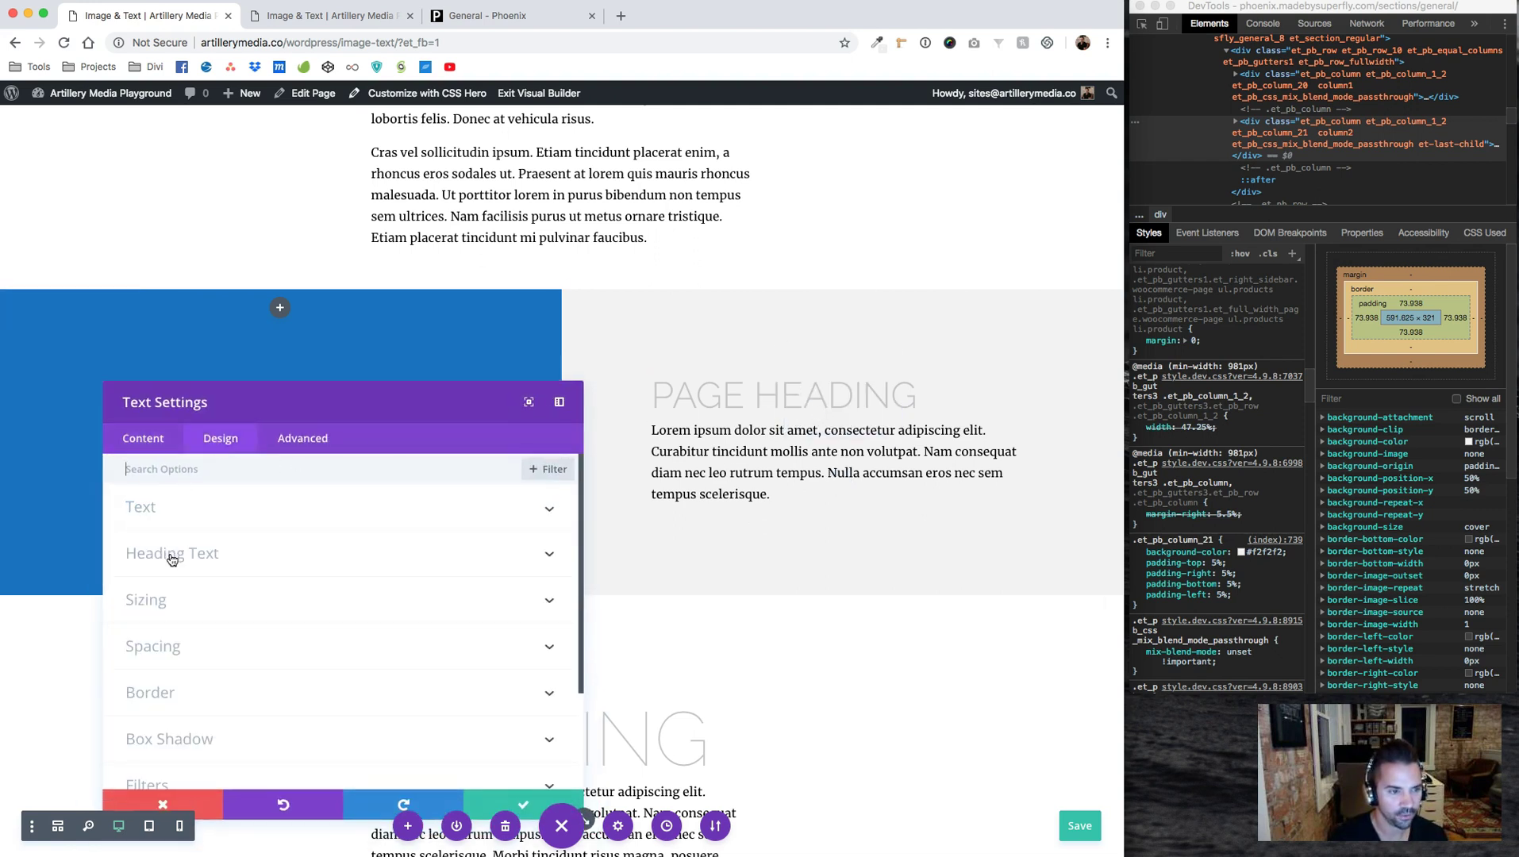
click(172, 560)
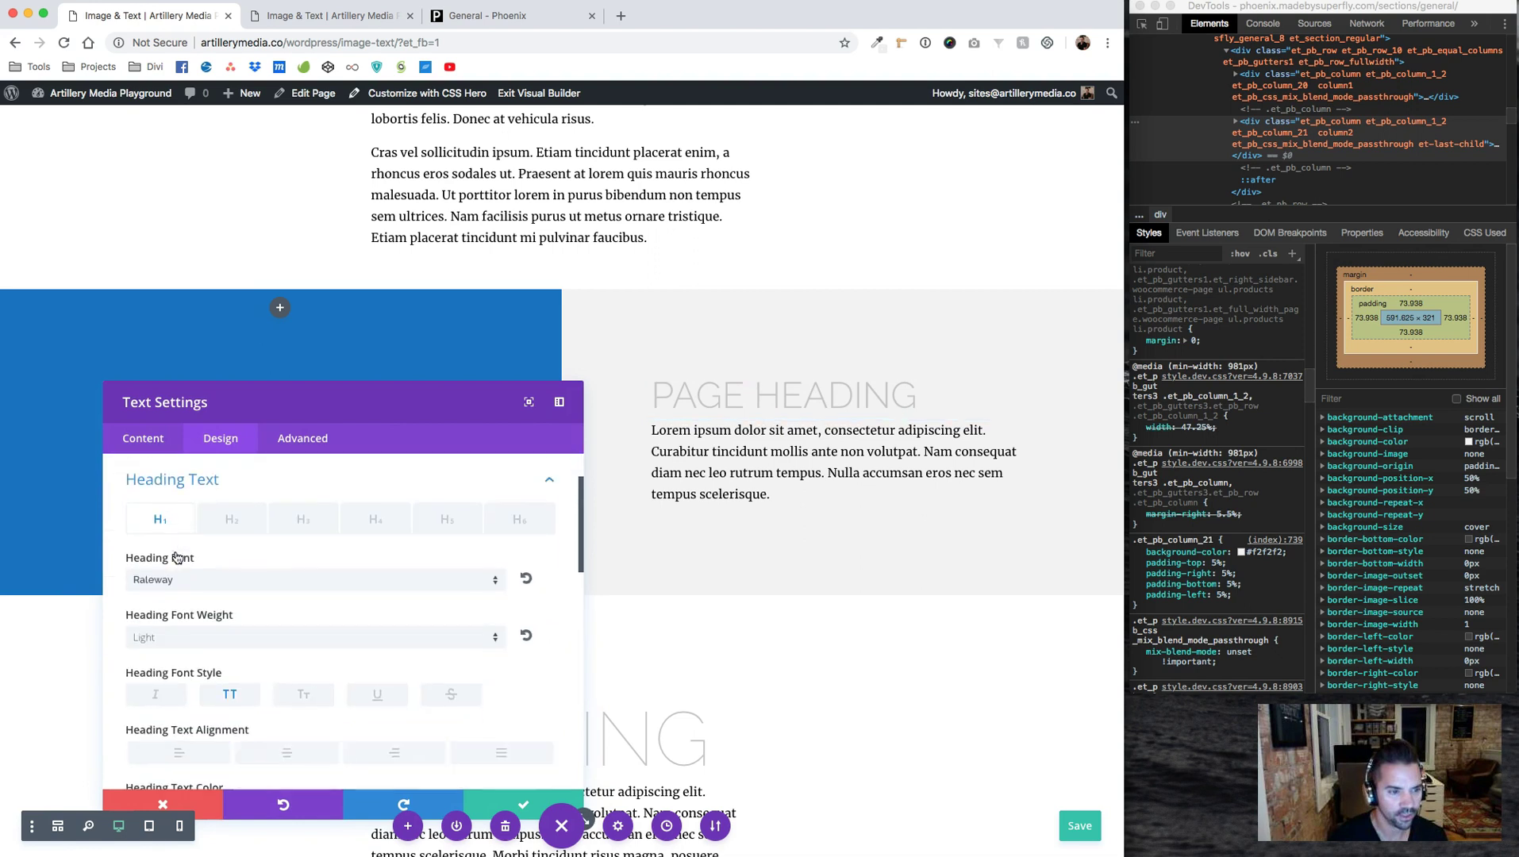
scroll(191, 631, down, 3)
click(179, 643)
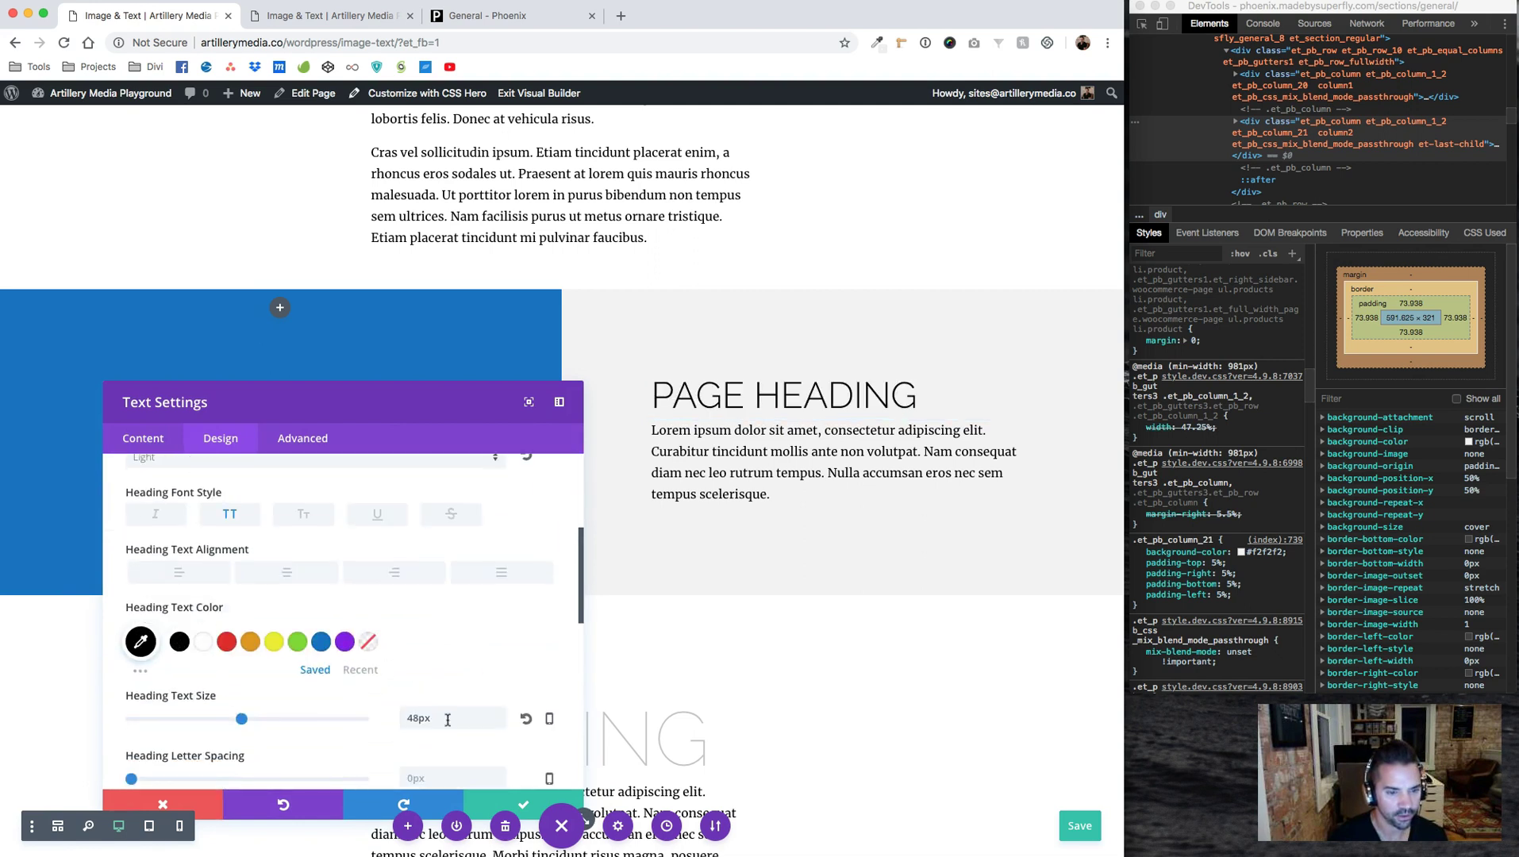
click(490, 807)
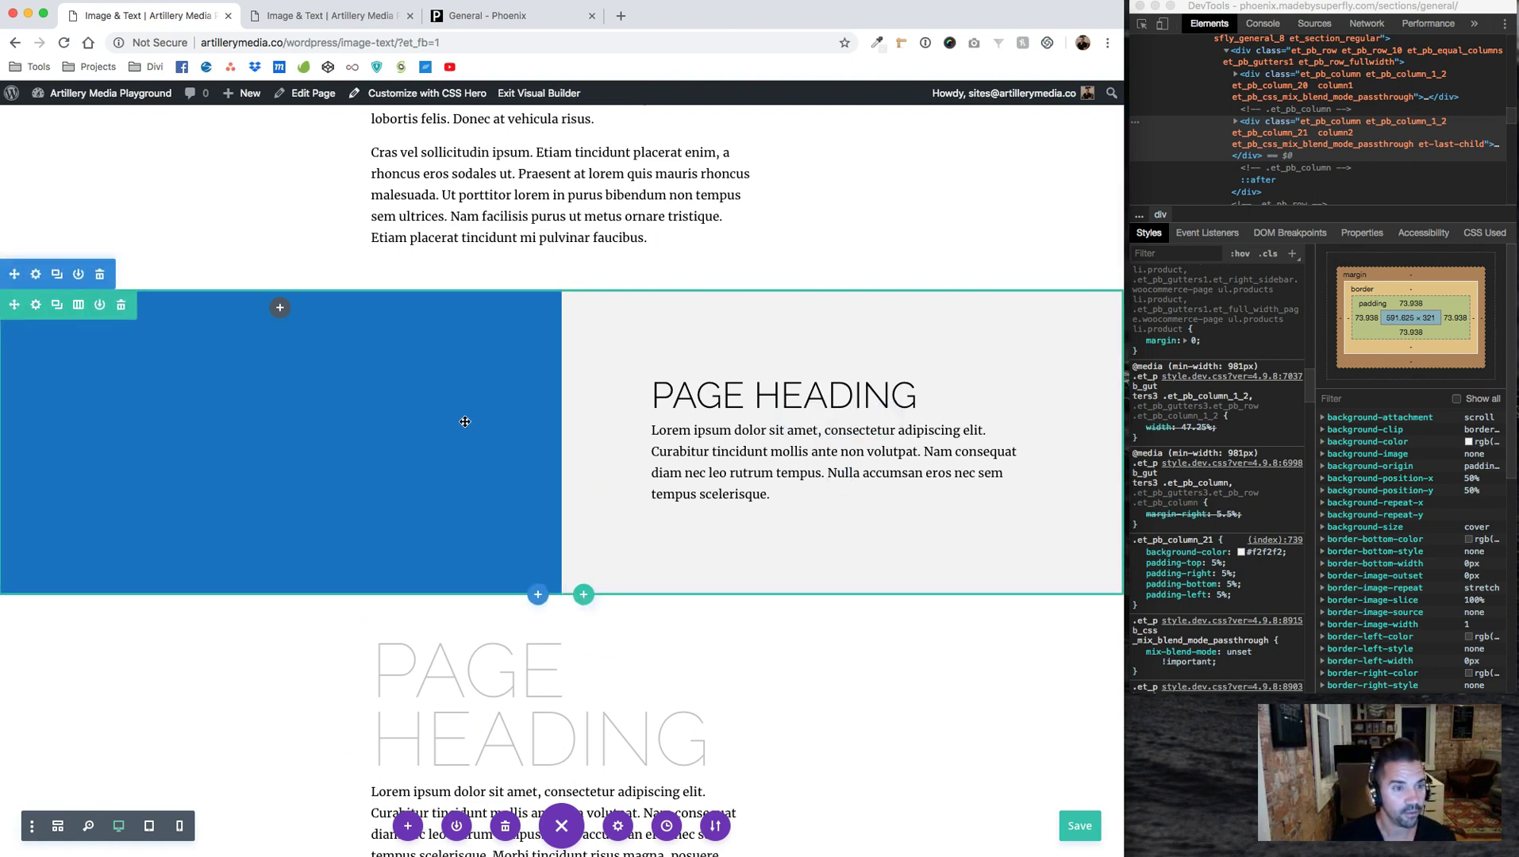
Set drummerGirl.jpg from the media library as column 1's background image in the two-column row
click(37, 306)
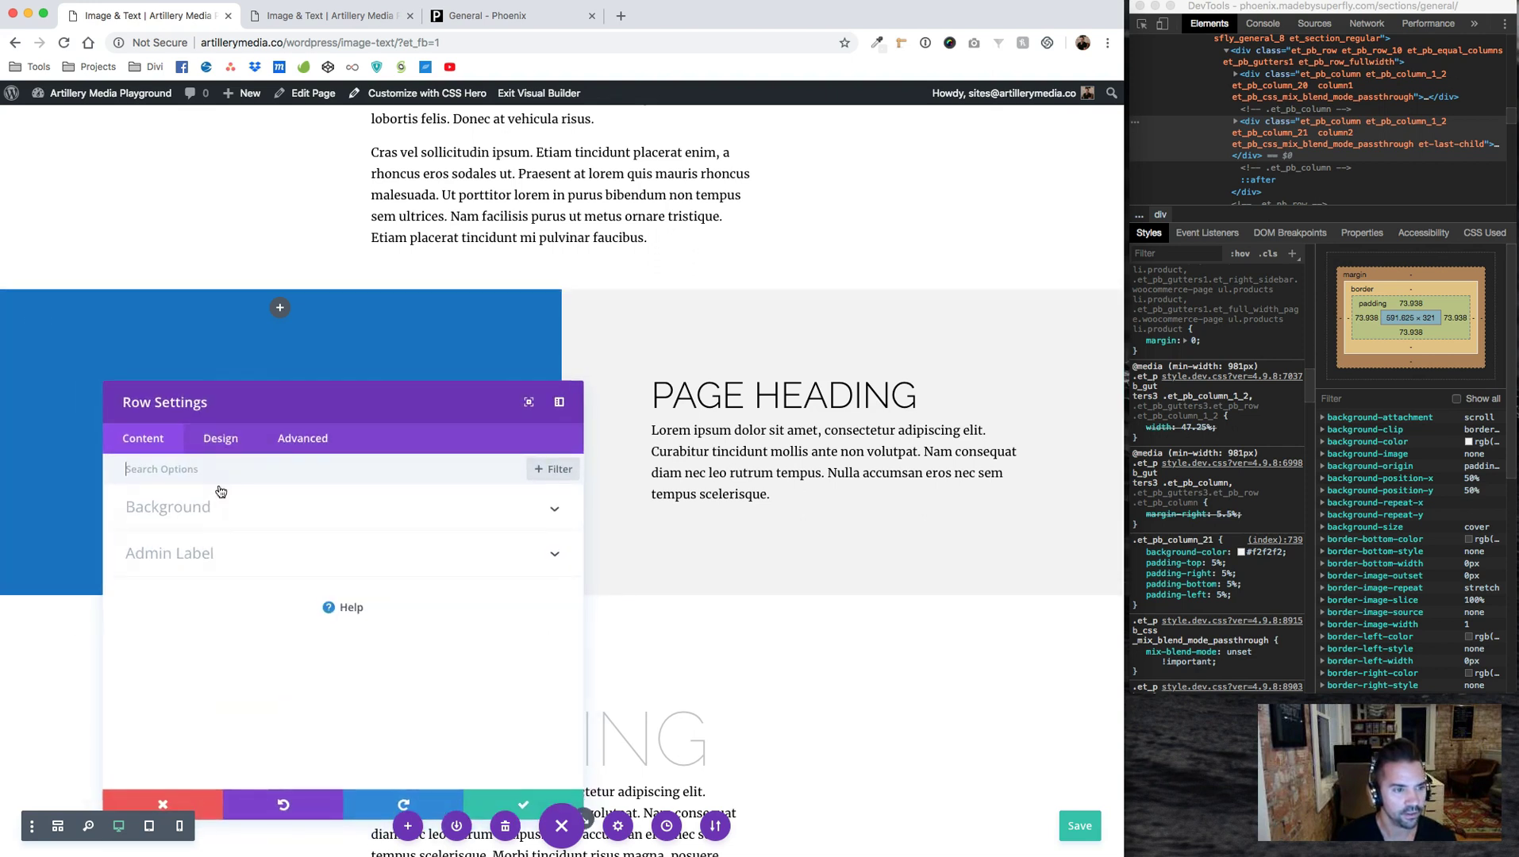
click(196, 510)
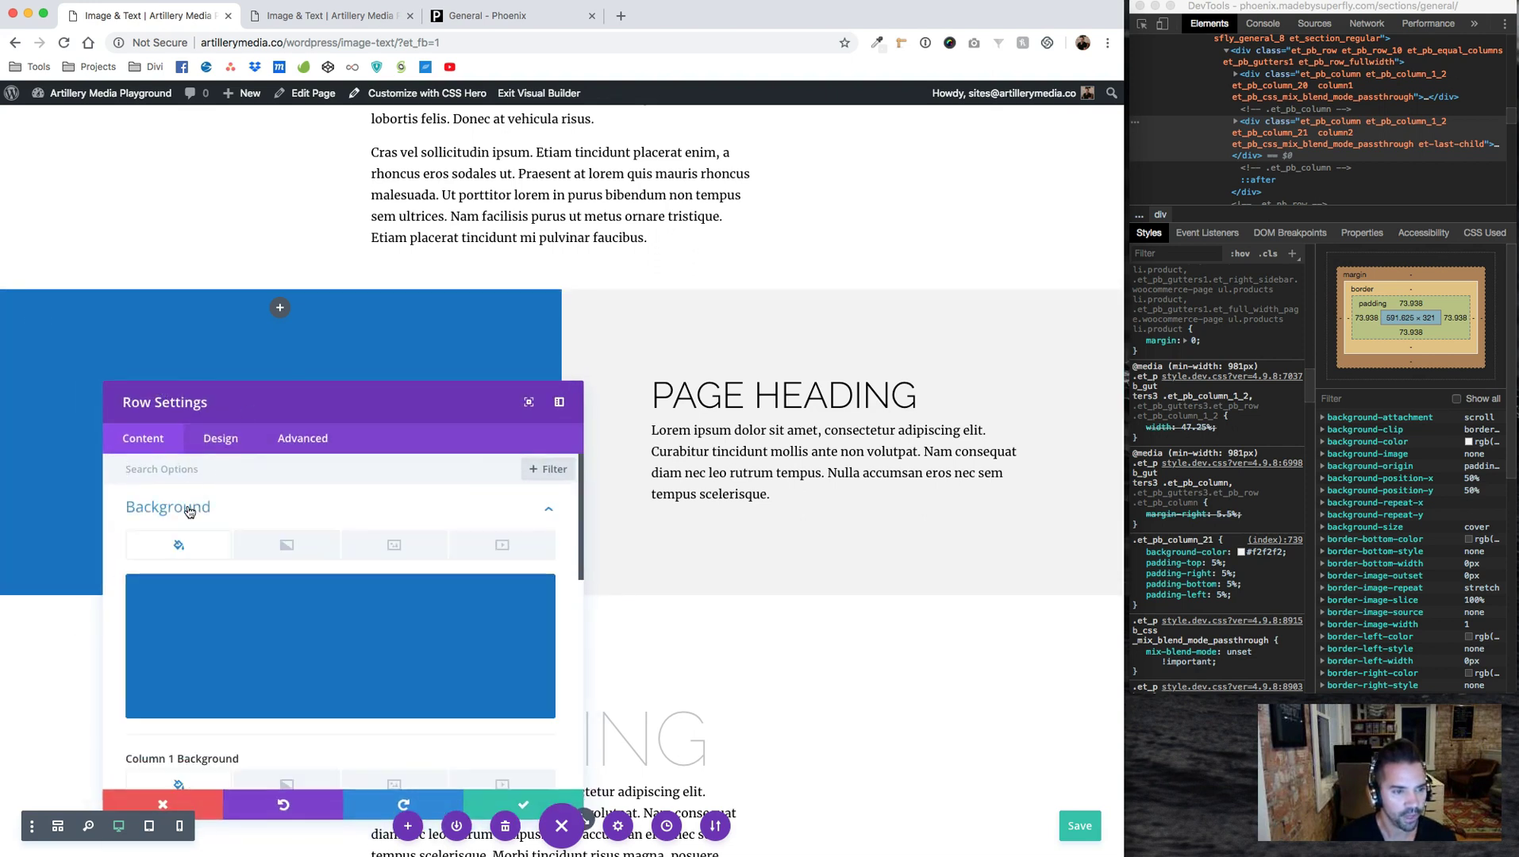
mouse_move(363, 644)
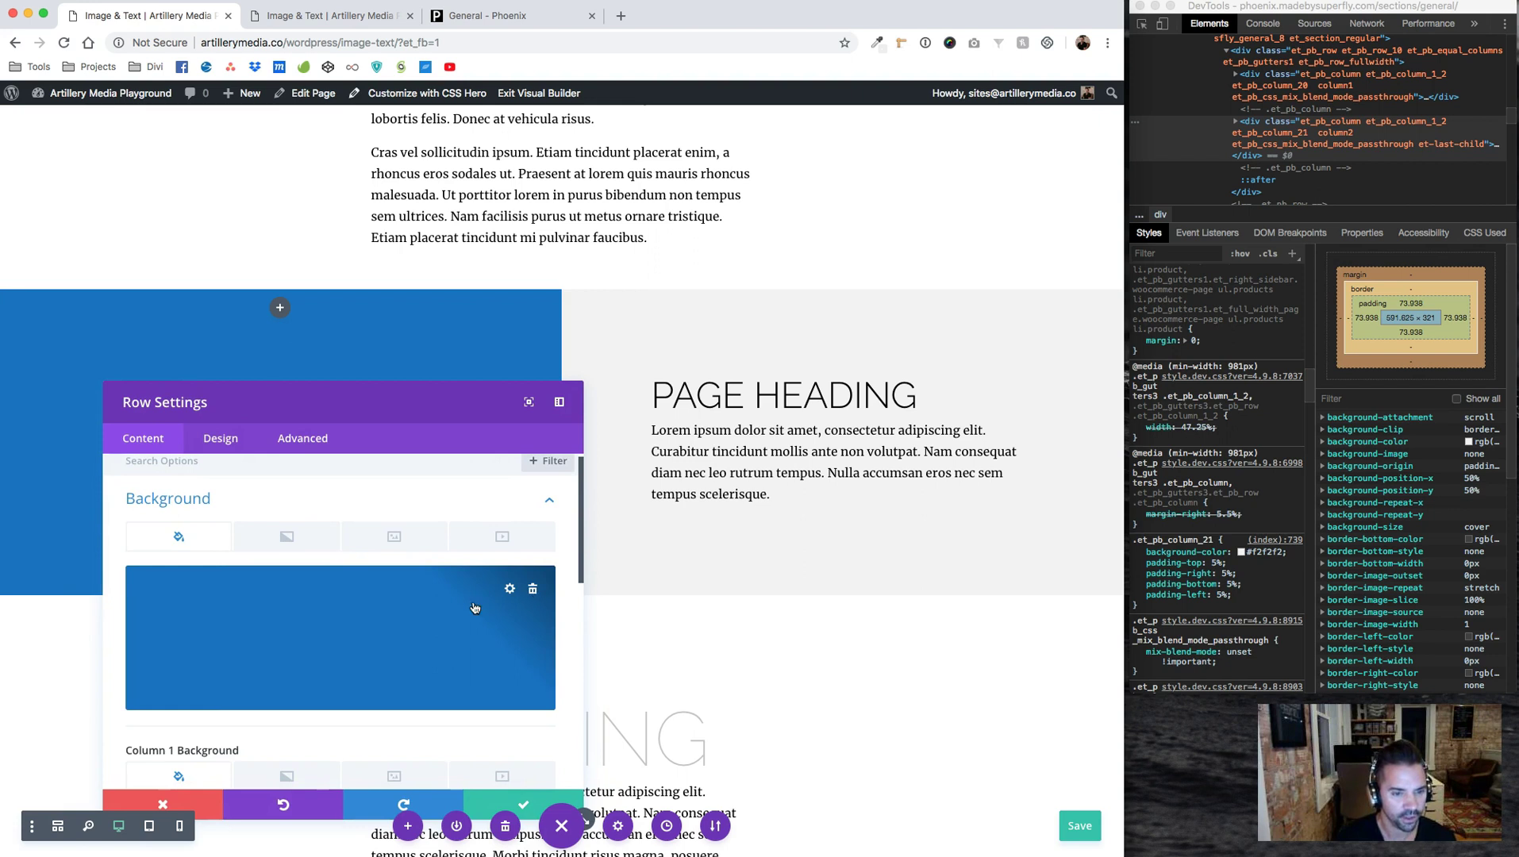
scroll(475, 608, down, 2)
scroll(400, 542, down, 2)
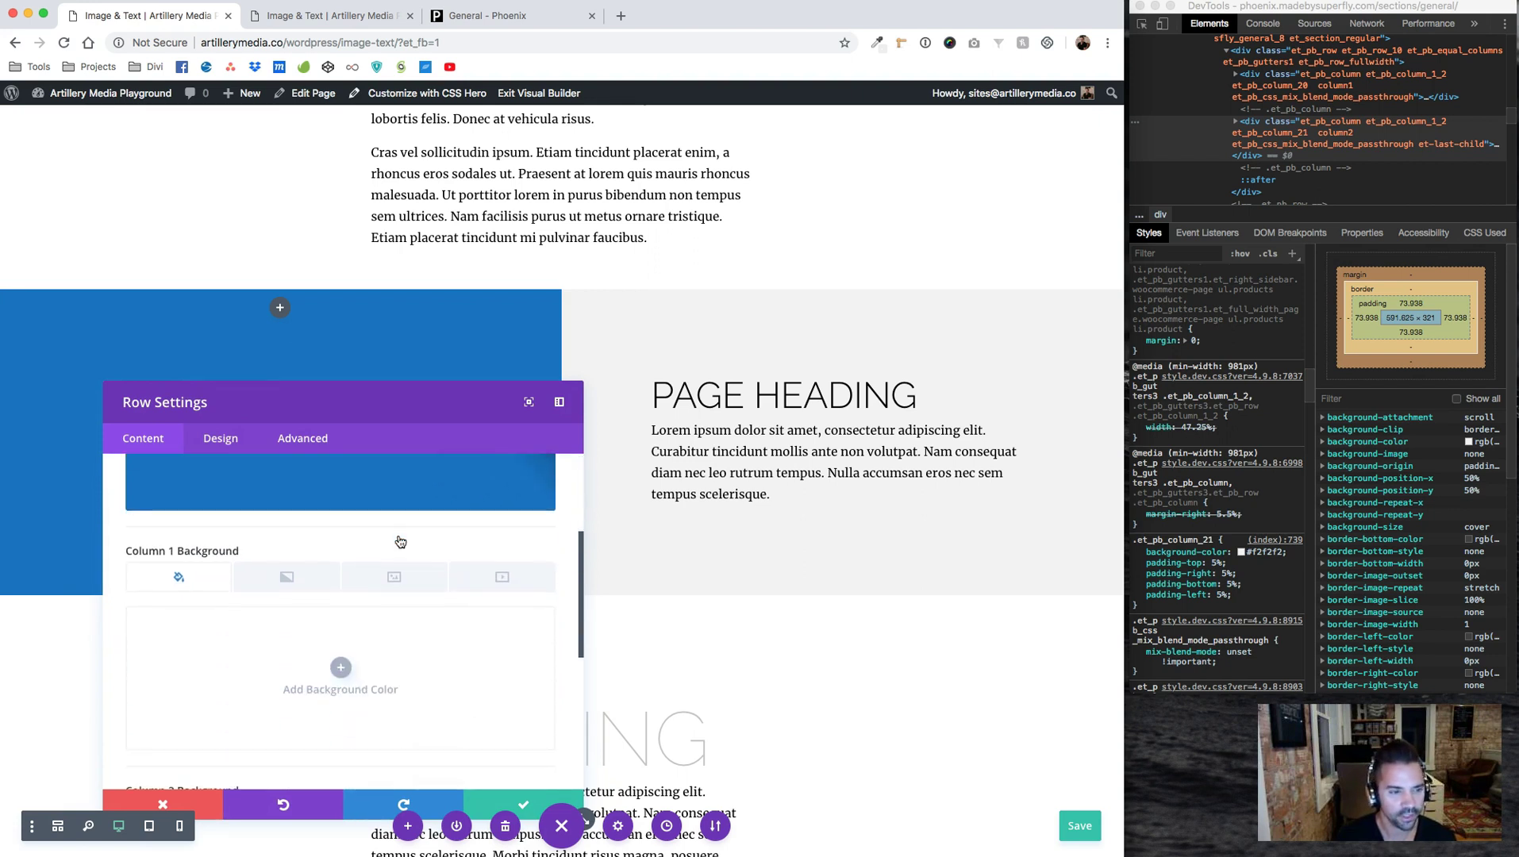
click(399, 583)
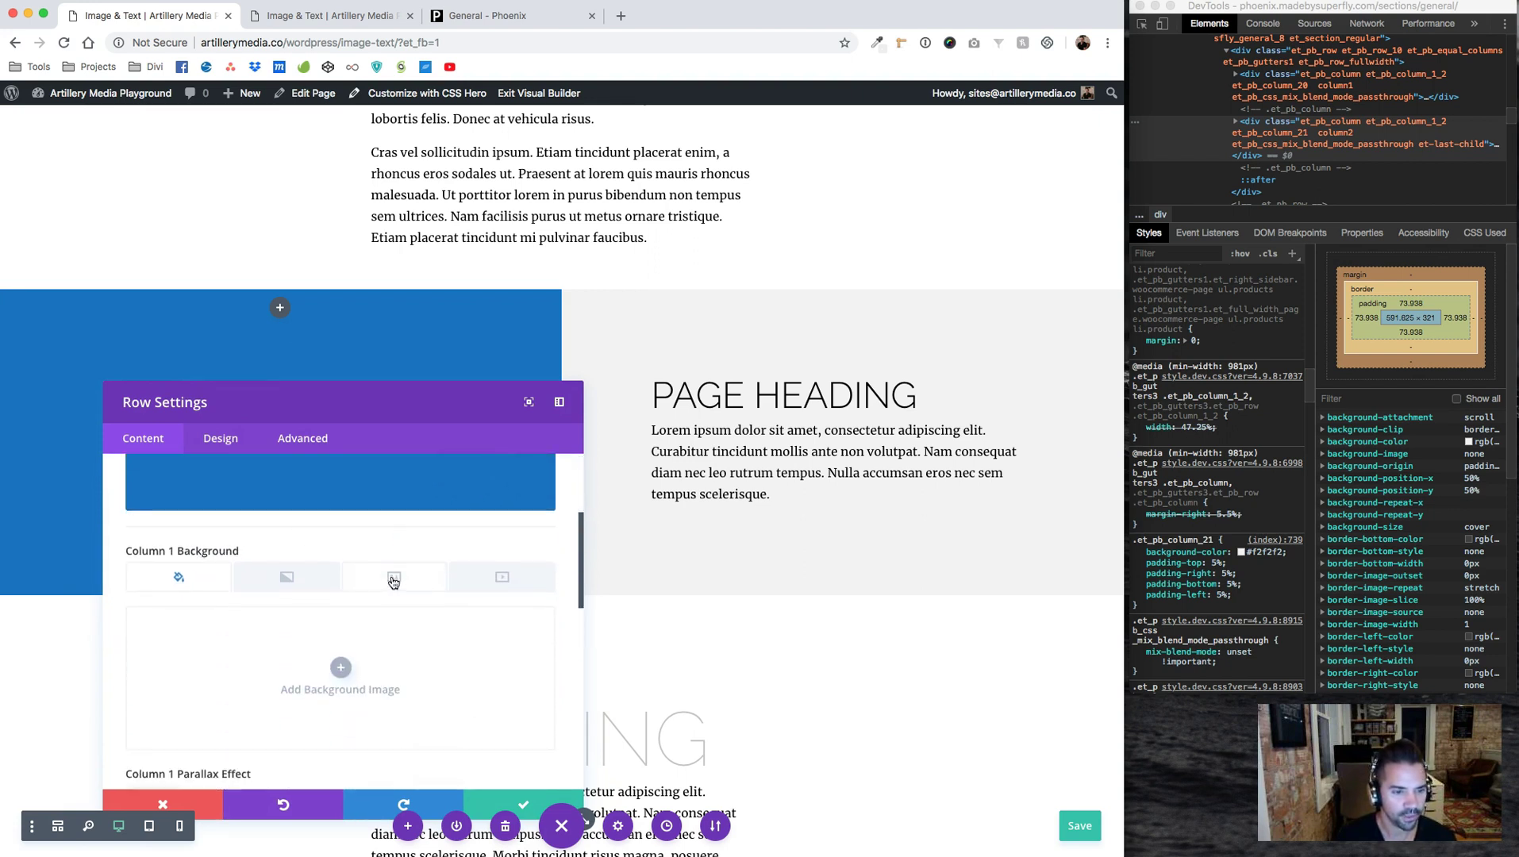
scroll(379, 634, down, 3)
click(342, 542)
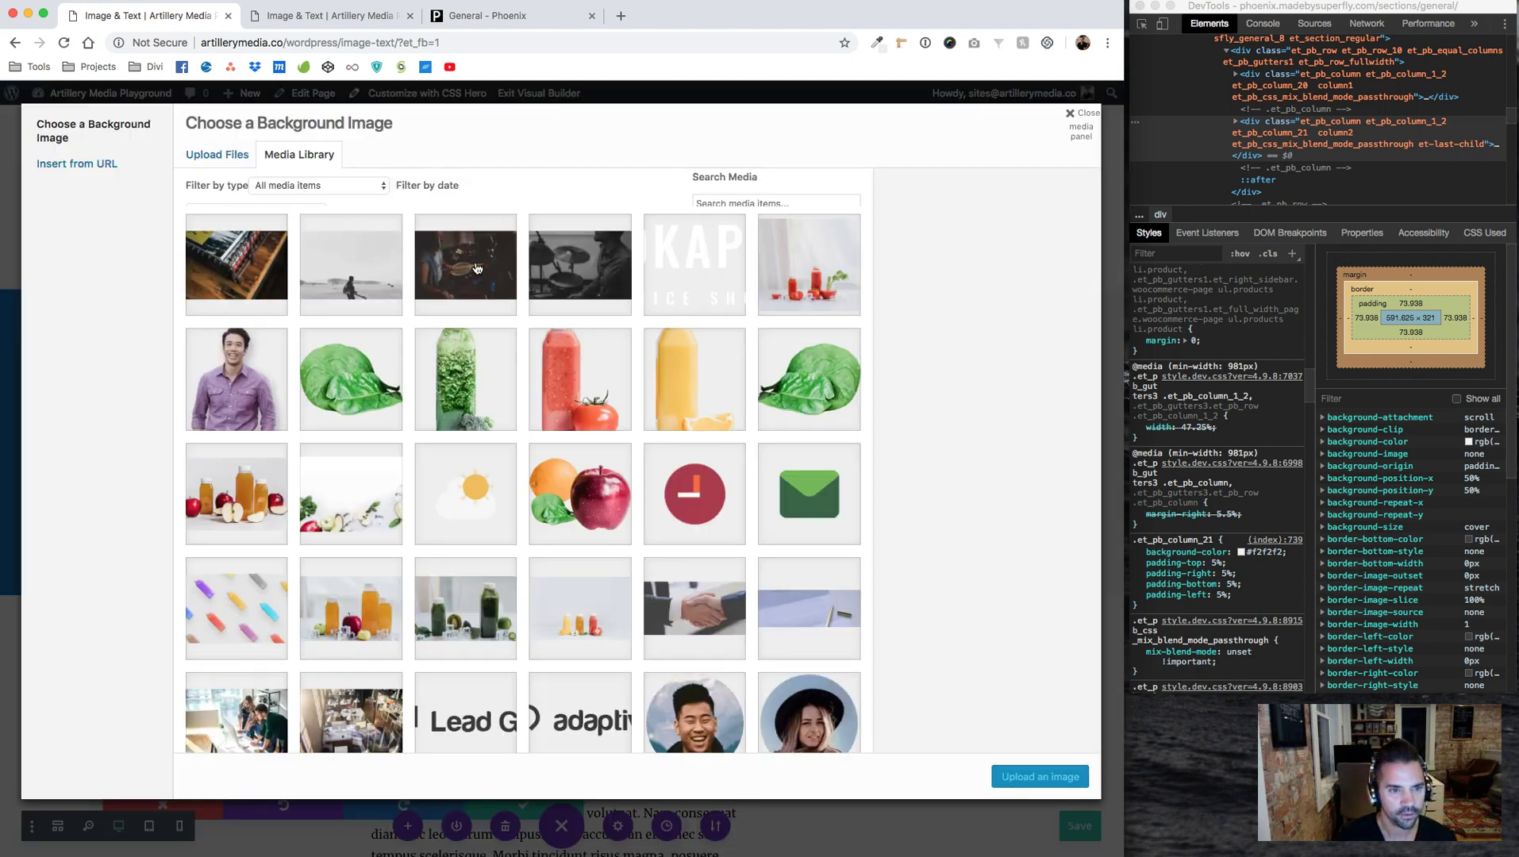
click(477, 268)
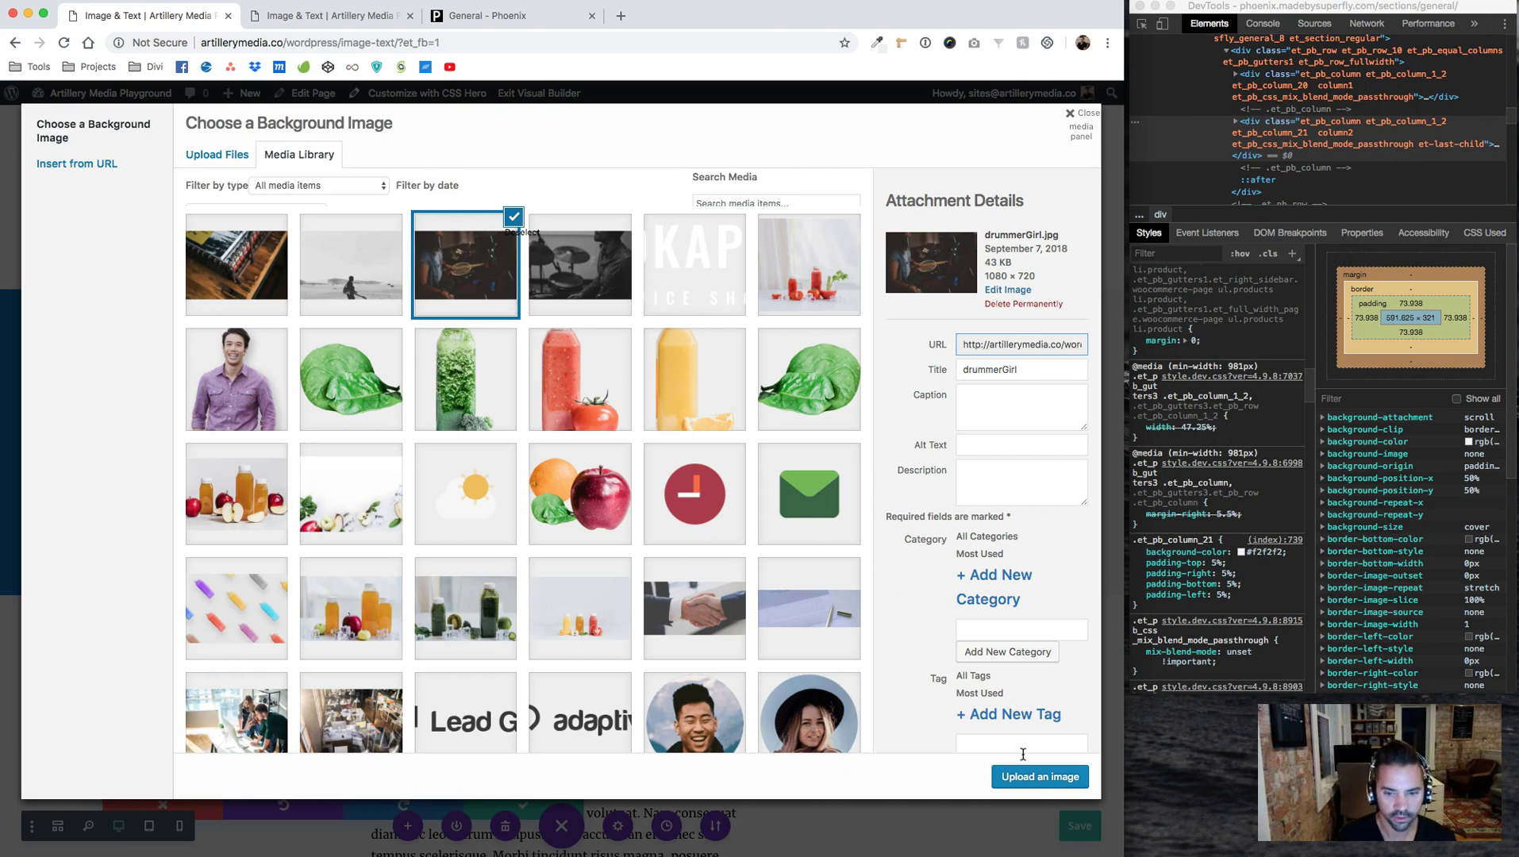
click(1021, 780)
drag(439, 408, 834, 363)
scroll(669, 565, down, 1)
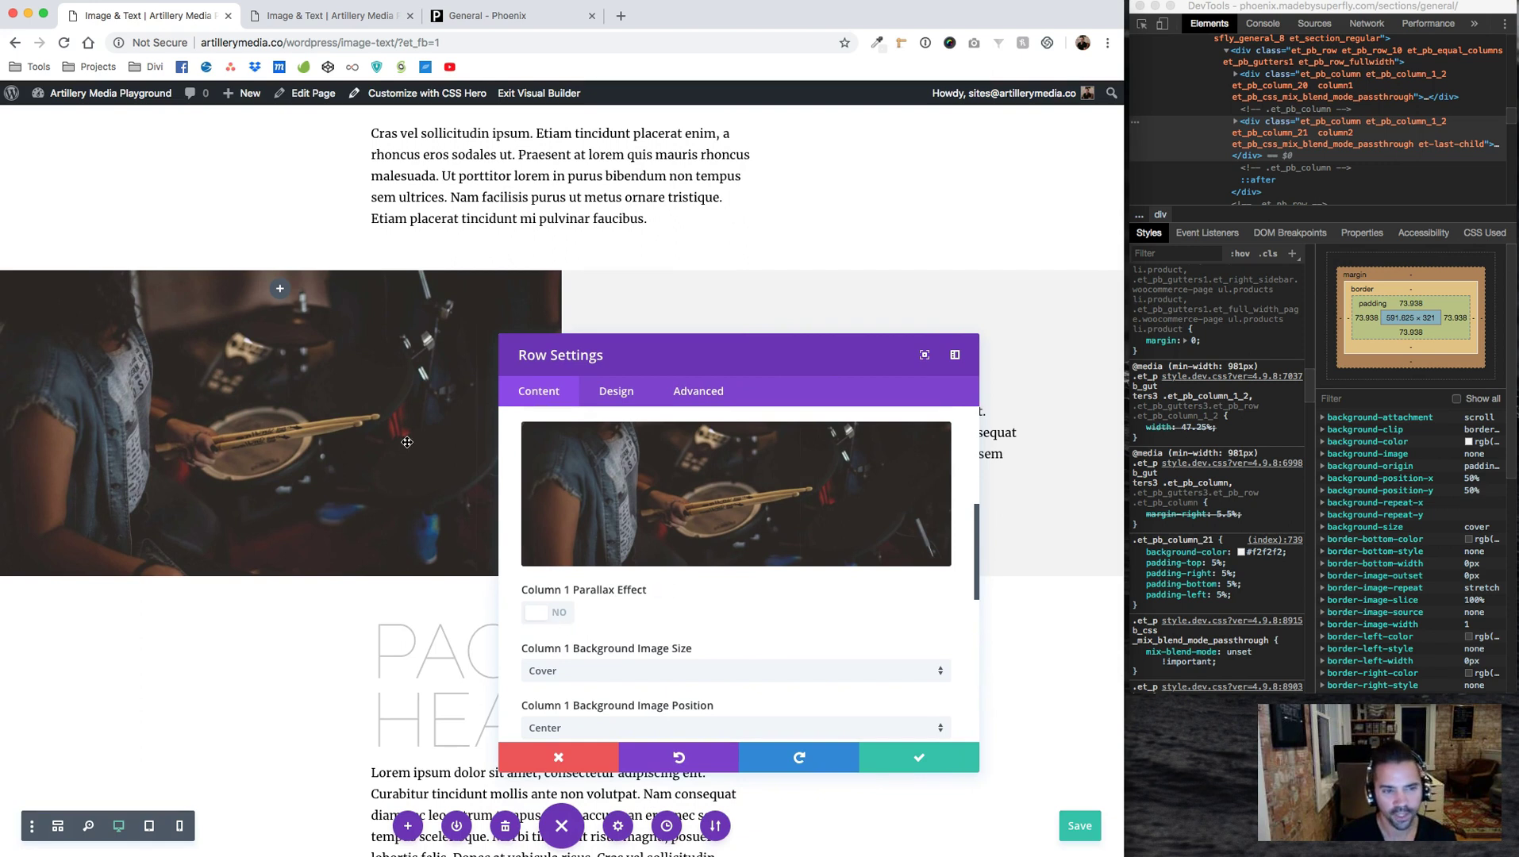
Turn on the parallax effect for column 1's background image and check how the image moves
click(535, 611)
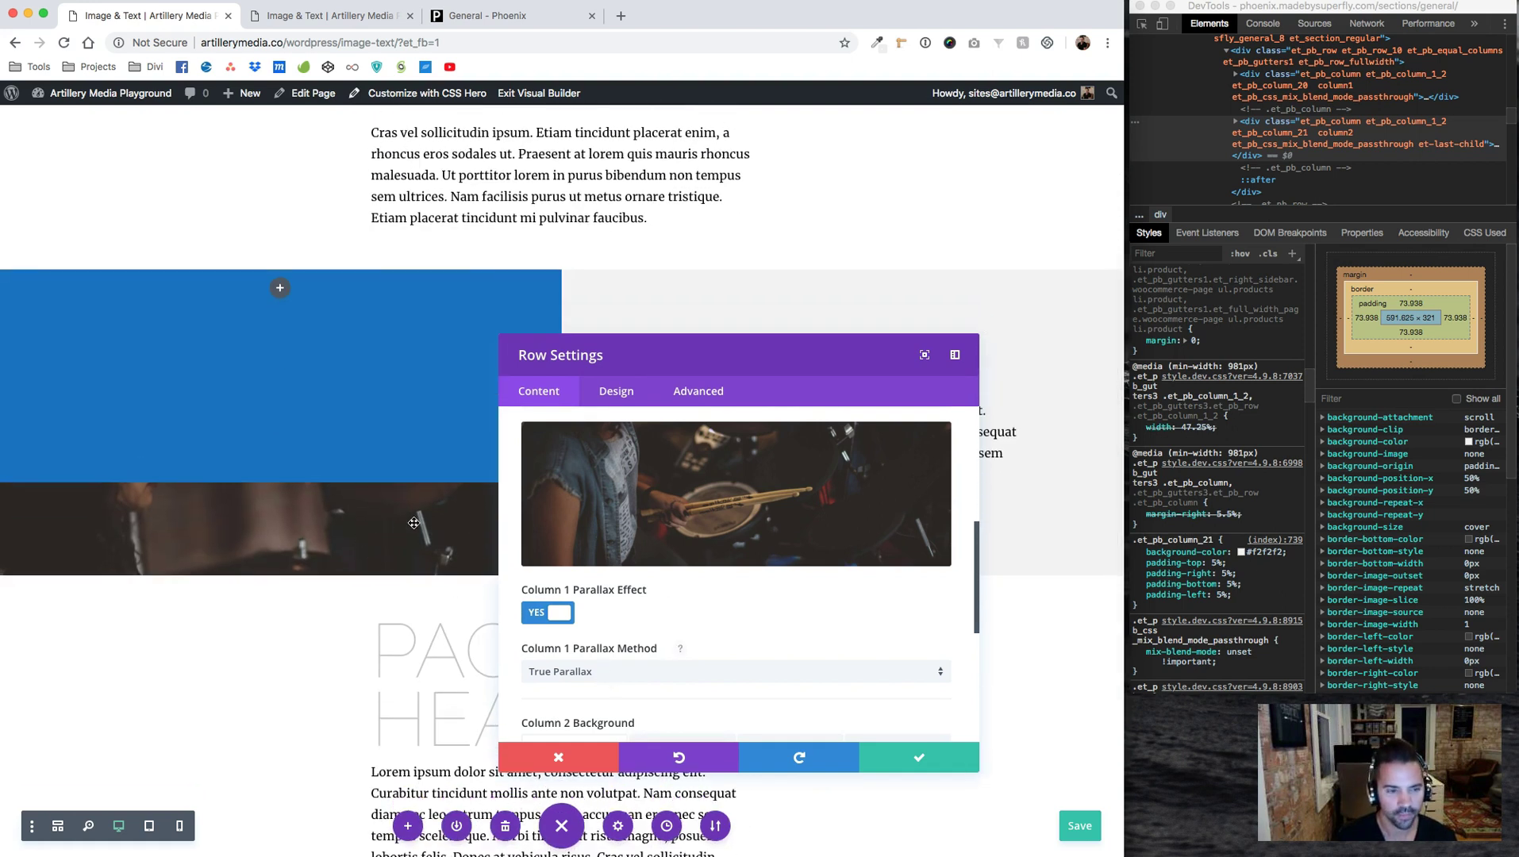
scroll(399, 515, down, 3)
scroll(400, 515, up, 3)
Try the CSS parallax method on column 1's background image, check its movement, and switch back to True Parallax
click(572, 672)
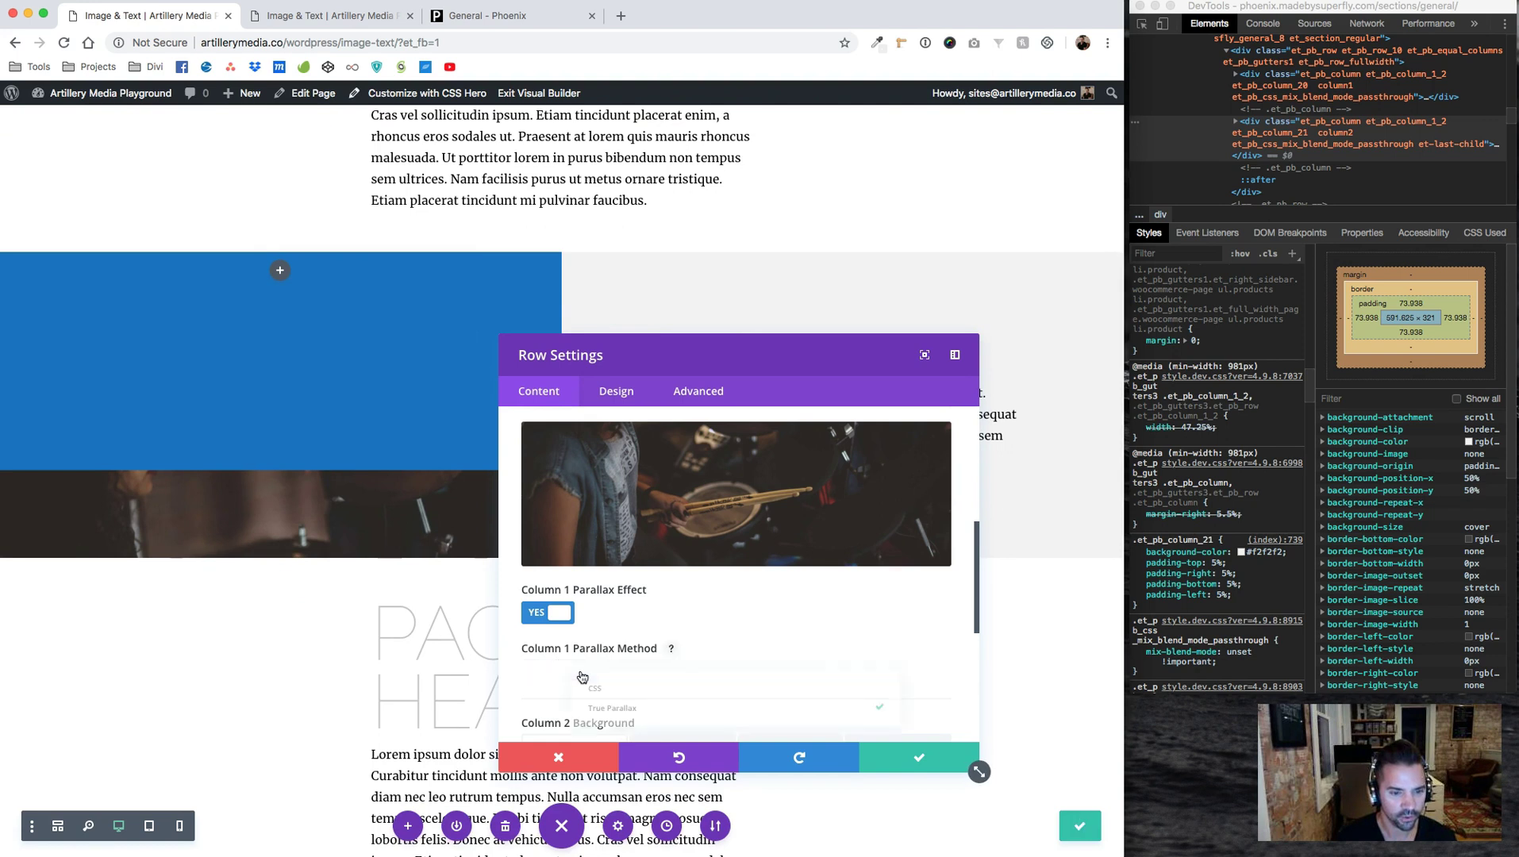
click(573, 690)
scroll(346, 423, up, 4)
scroll(346, 423, down, 4)
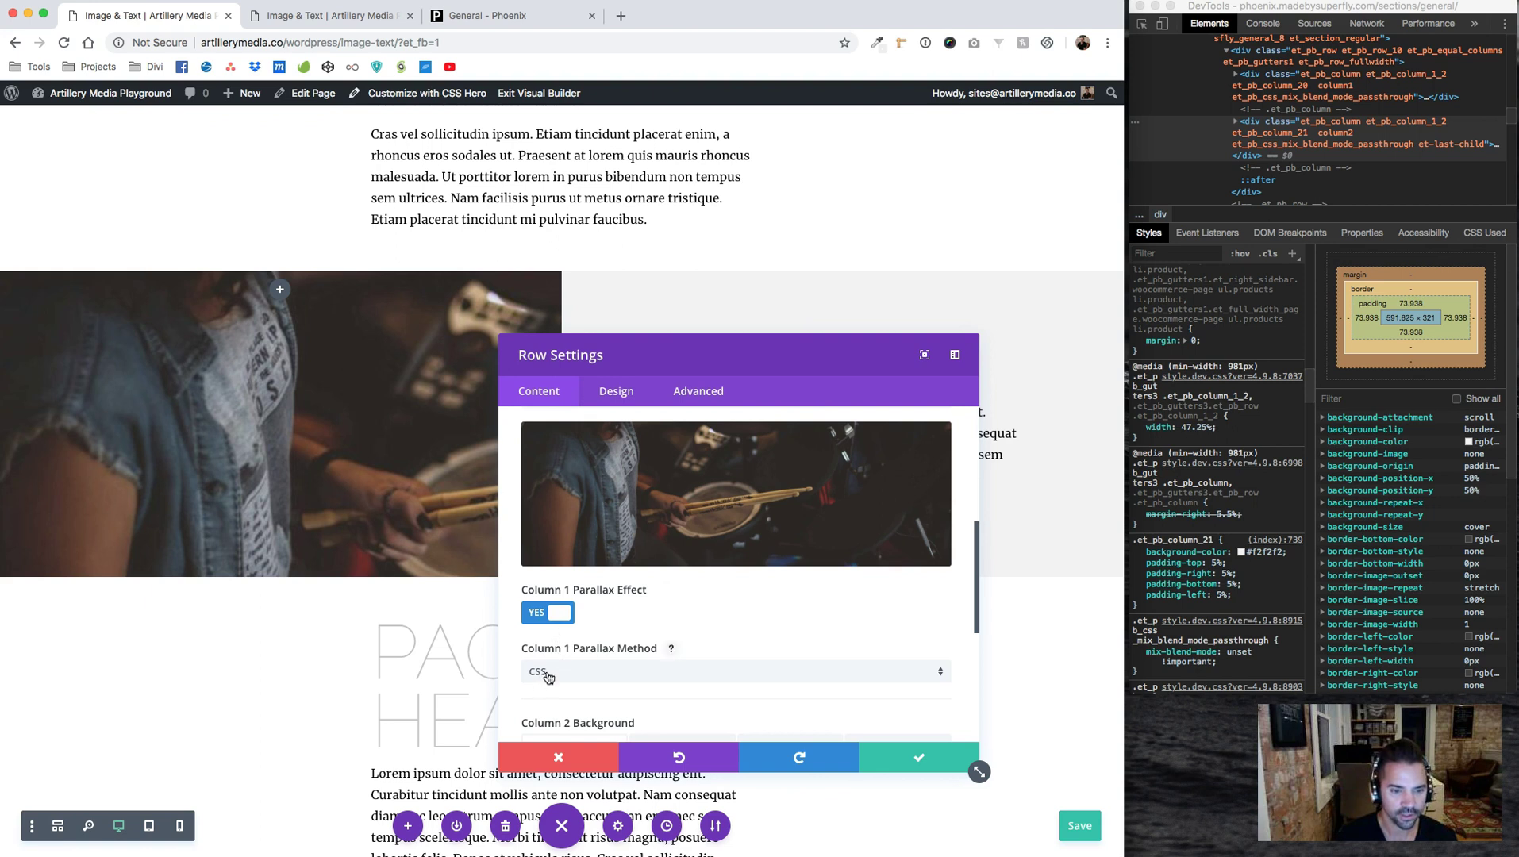
scroll(271, 420, up, 1)
scroll(271, 419, up, 3)
scroll(277, 441, down, 5)
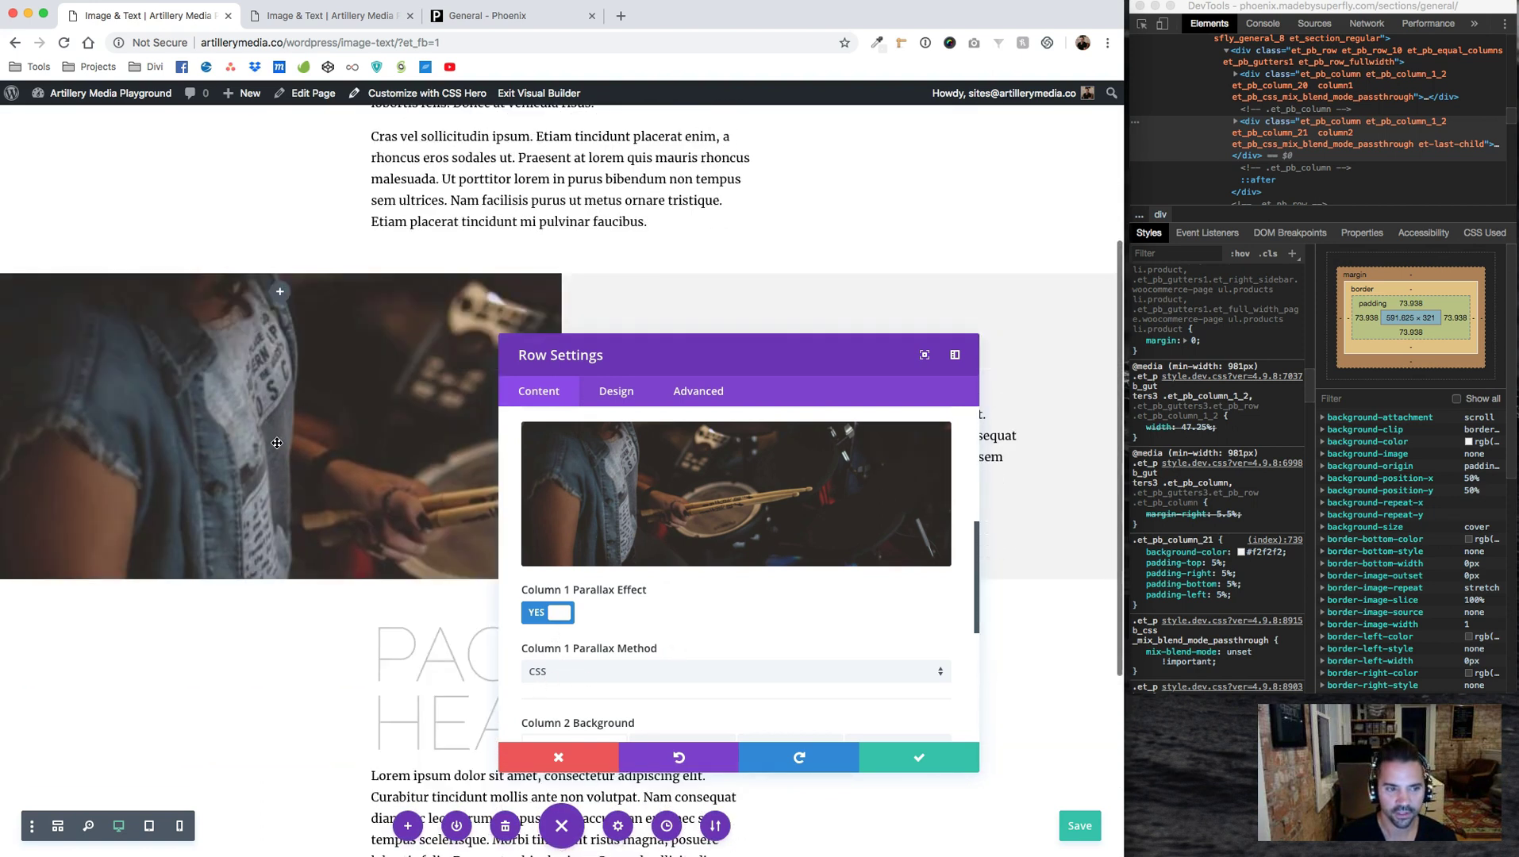
scroll(277, 443, up, 5)
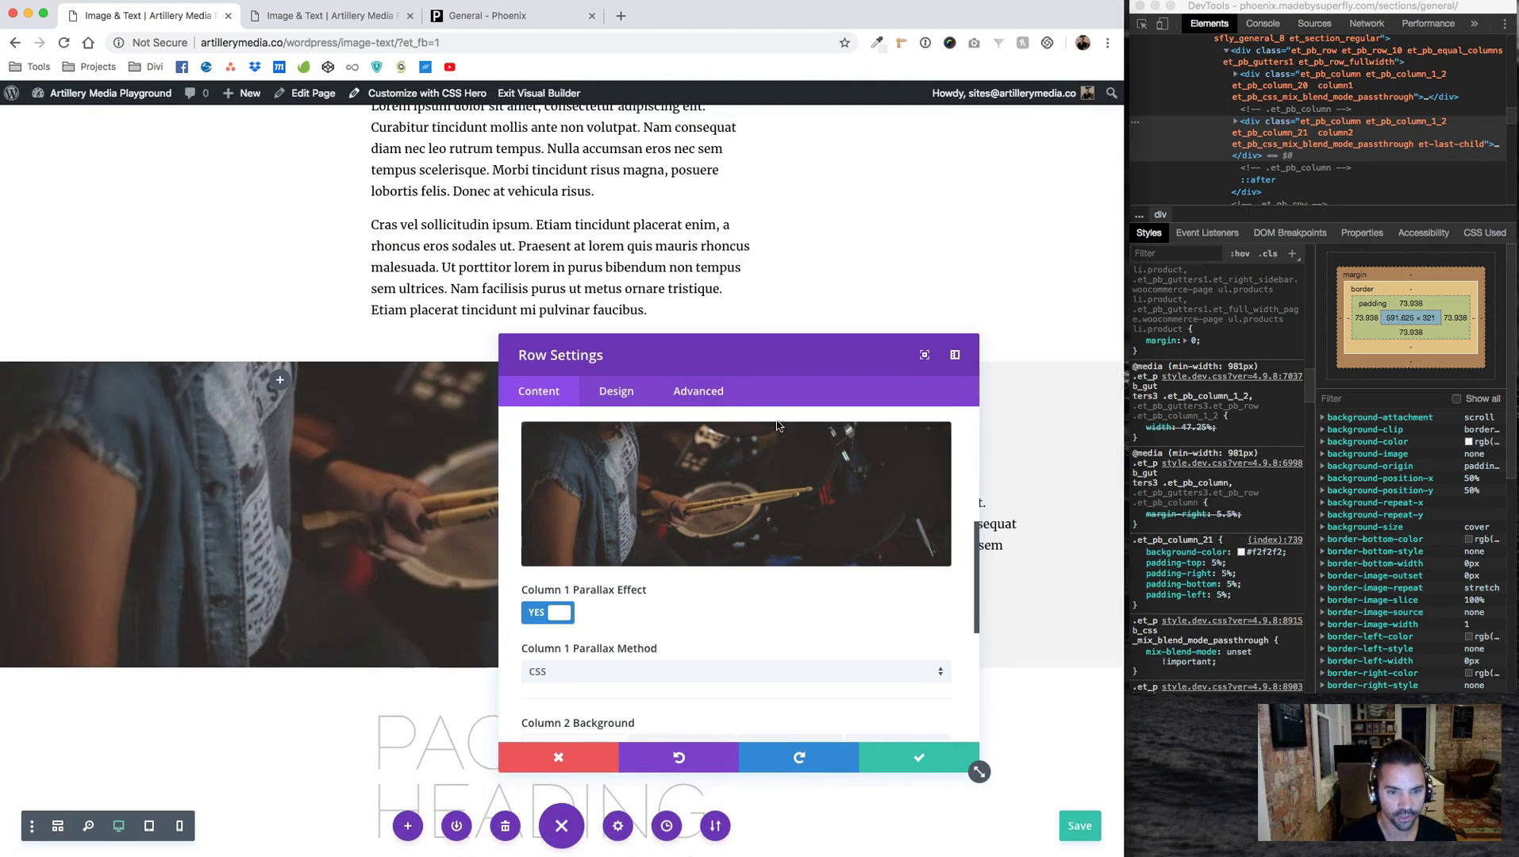
click(562, 672)
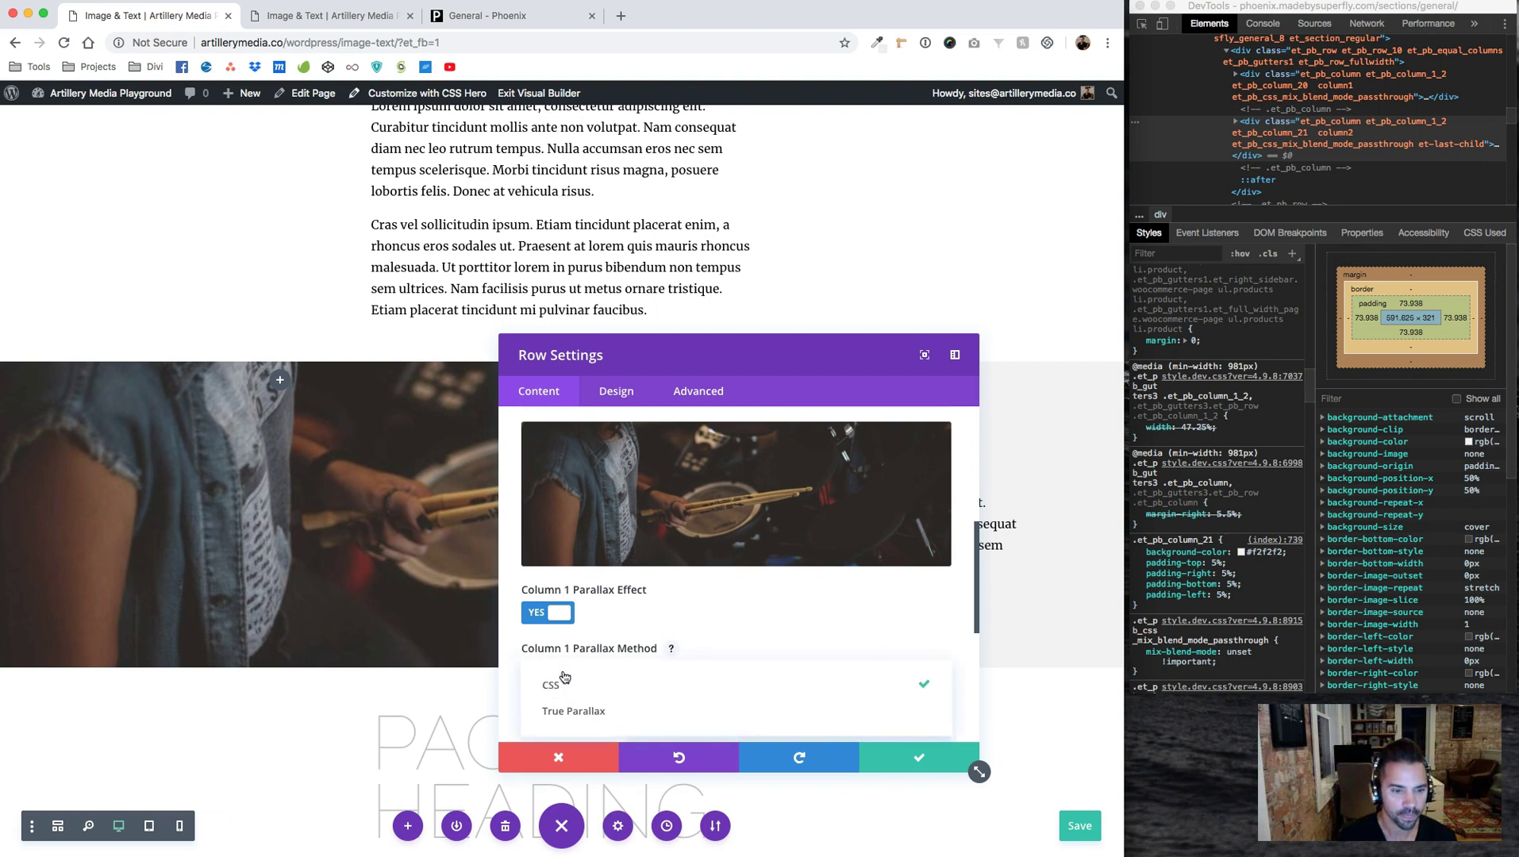
click(572, 711)
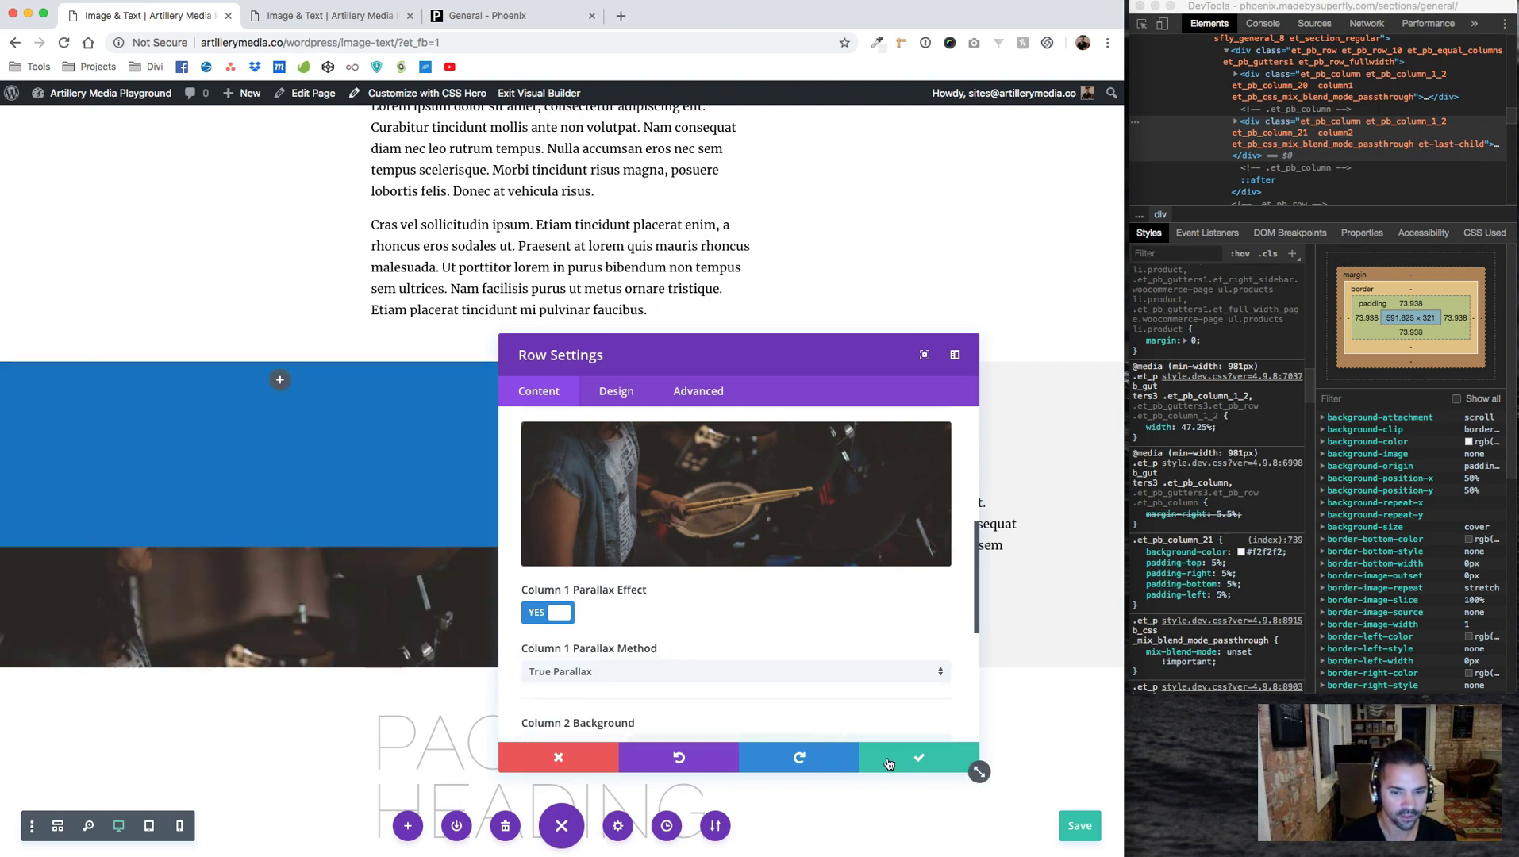
Save the row settings and the page, and reload the published page to check column 1's background image
click(918, 759)
click(1073, 830)
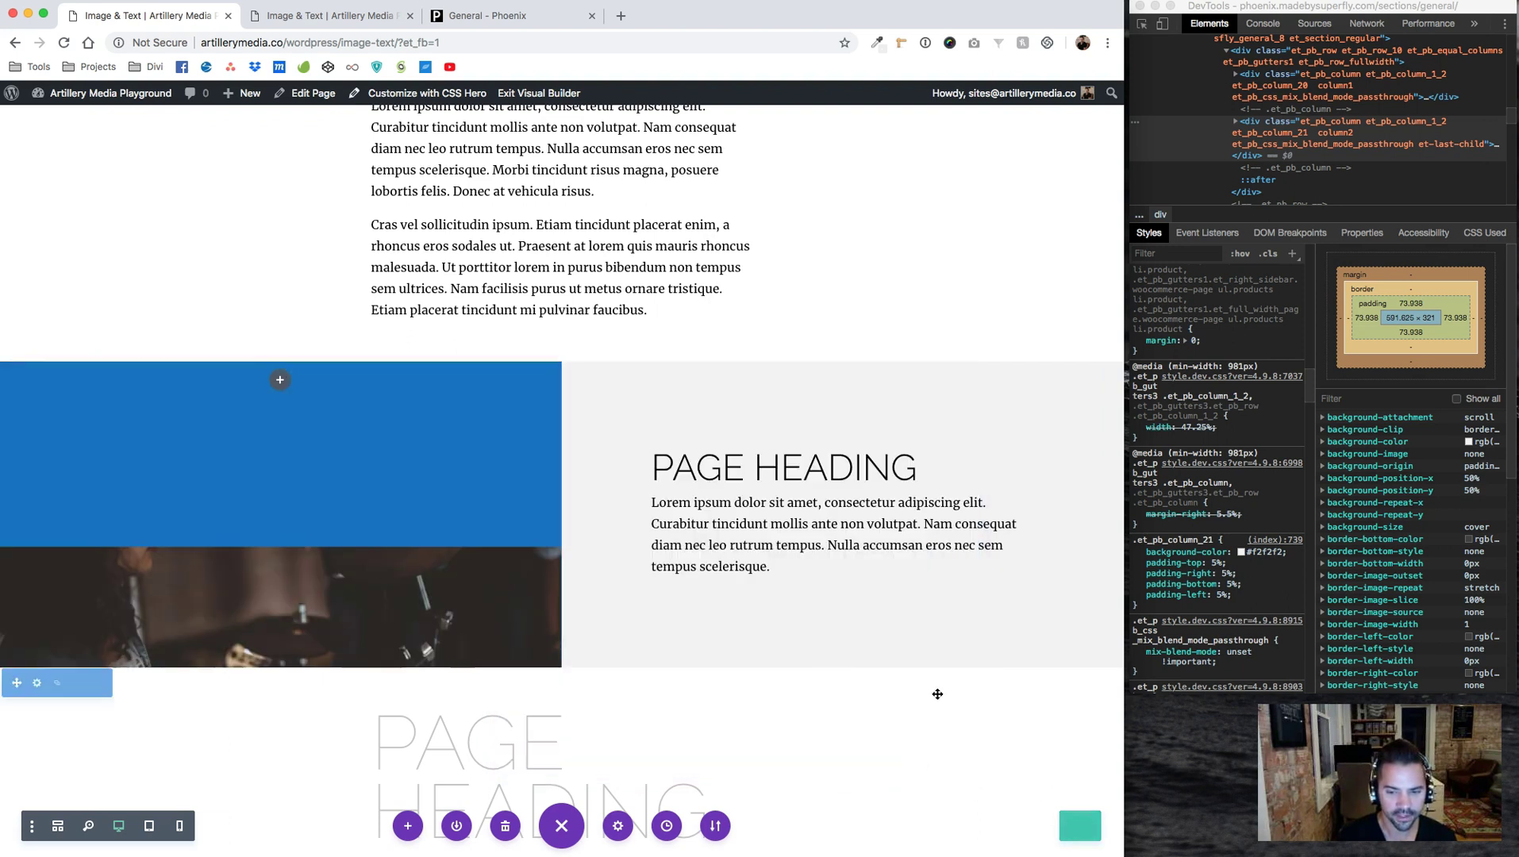
click(296, 14)
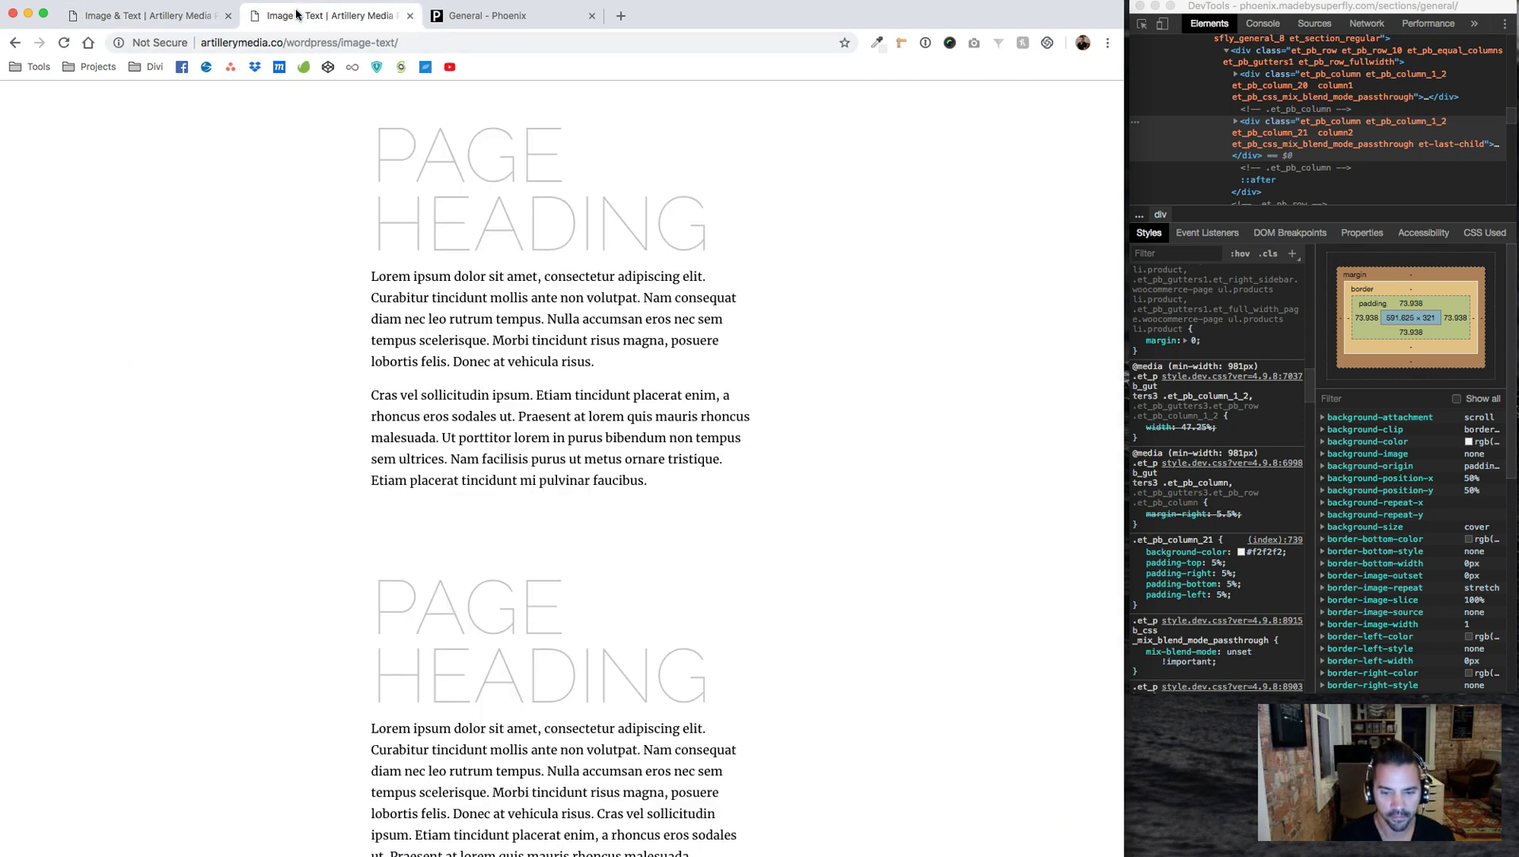
key(super+r)
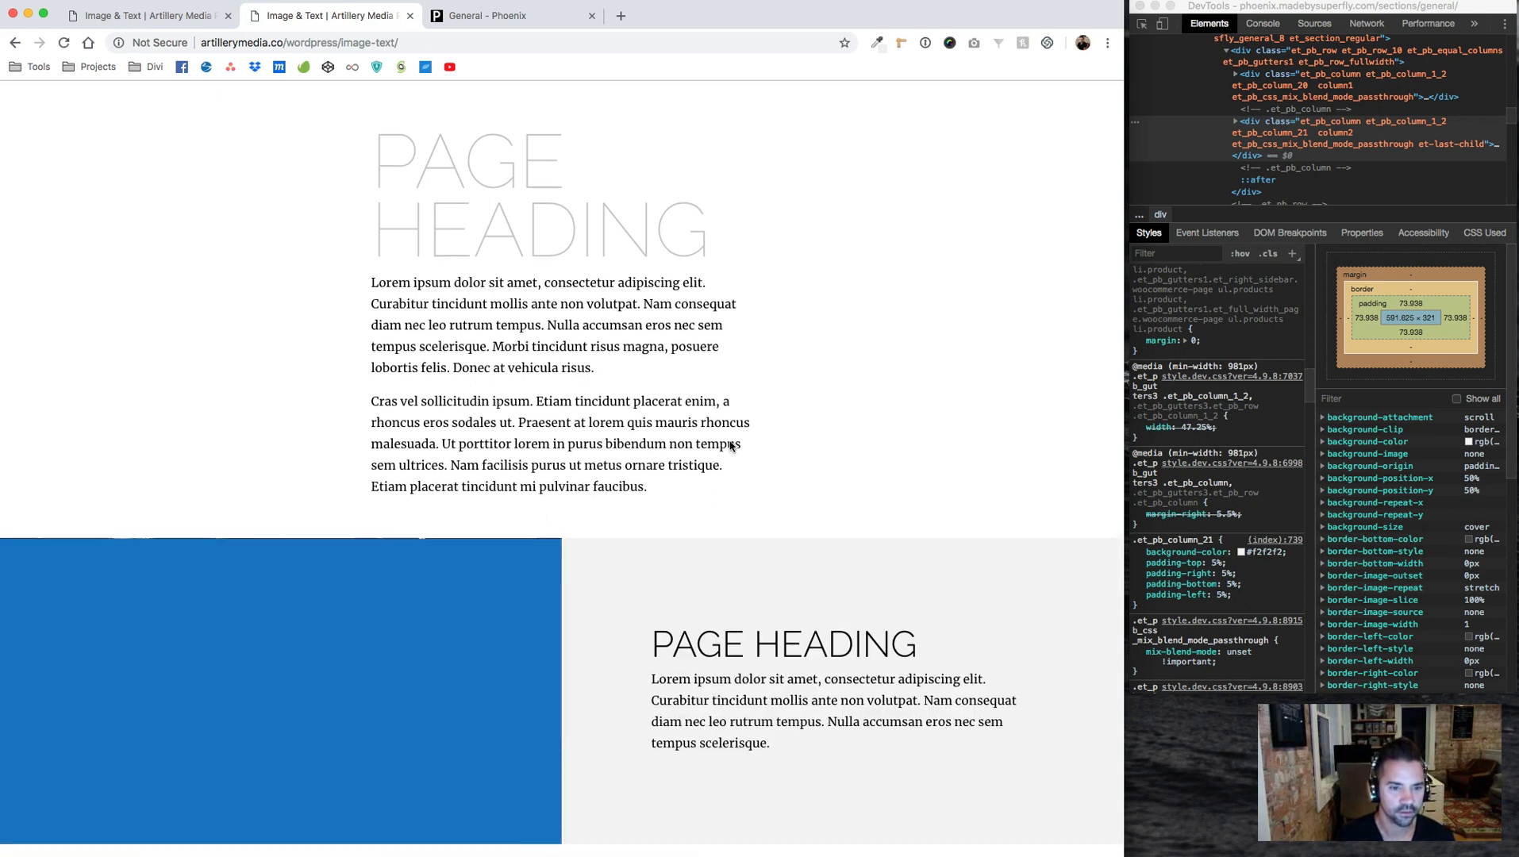
scroll(729, 445, down, 5)
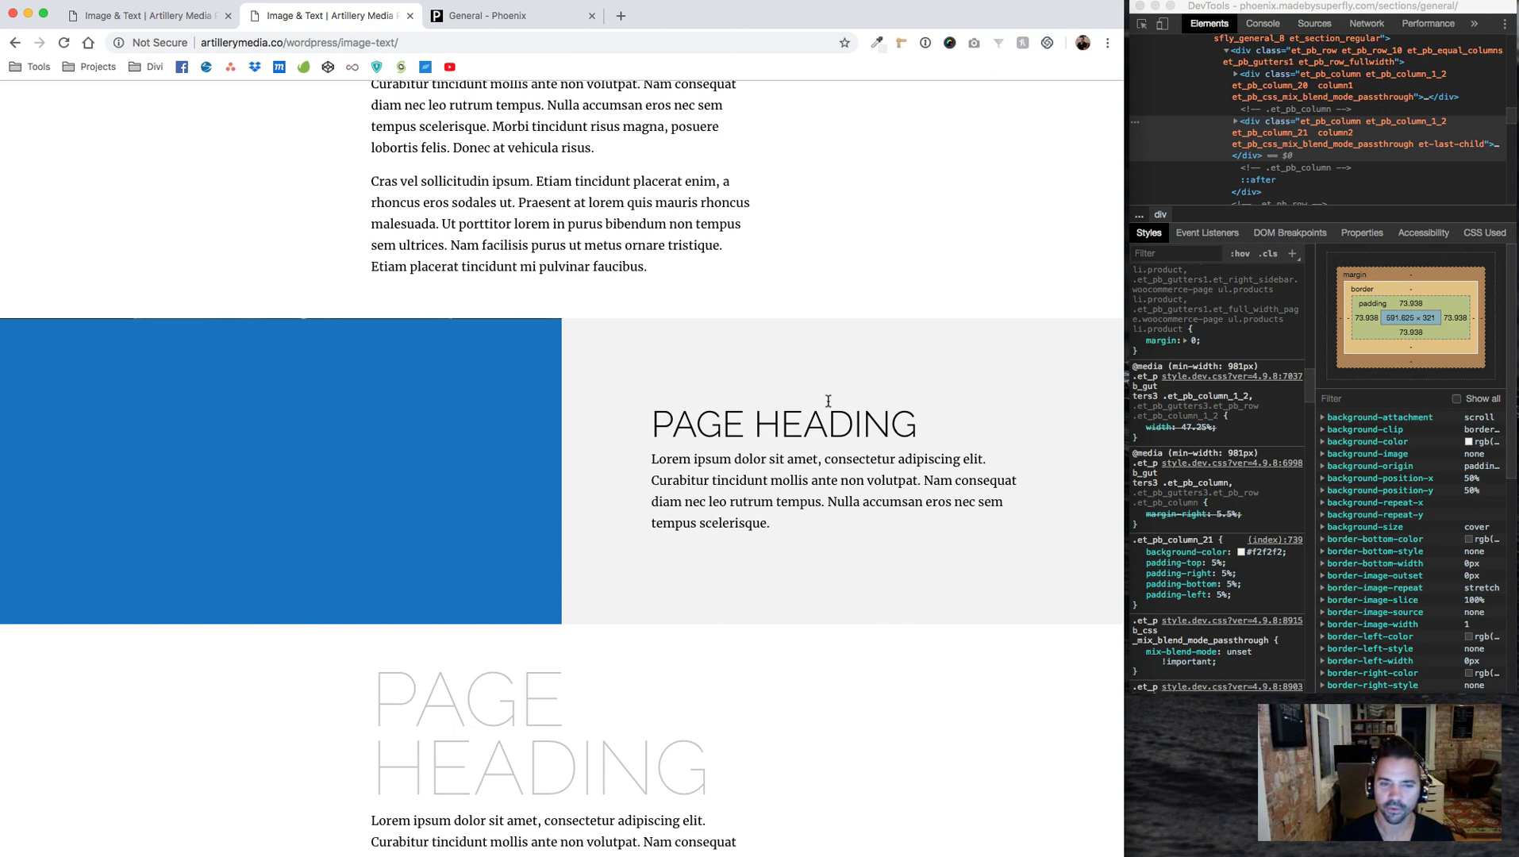
Turn on Equalize Column Heights for the two-column row in the visual builder, and save the row settings and the page
click(193, 15)
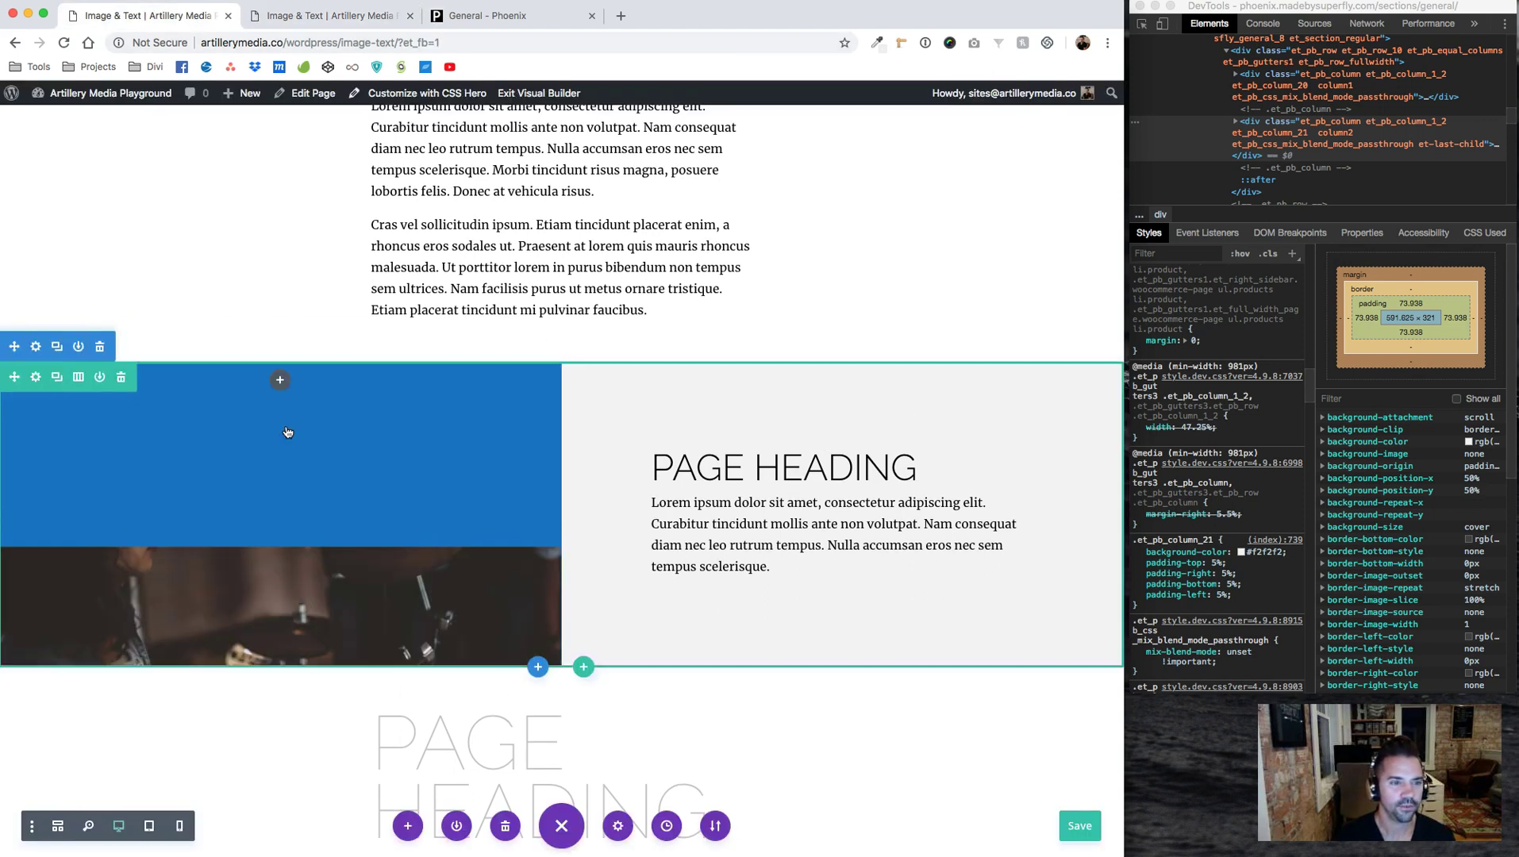
click(36, 378)
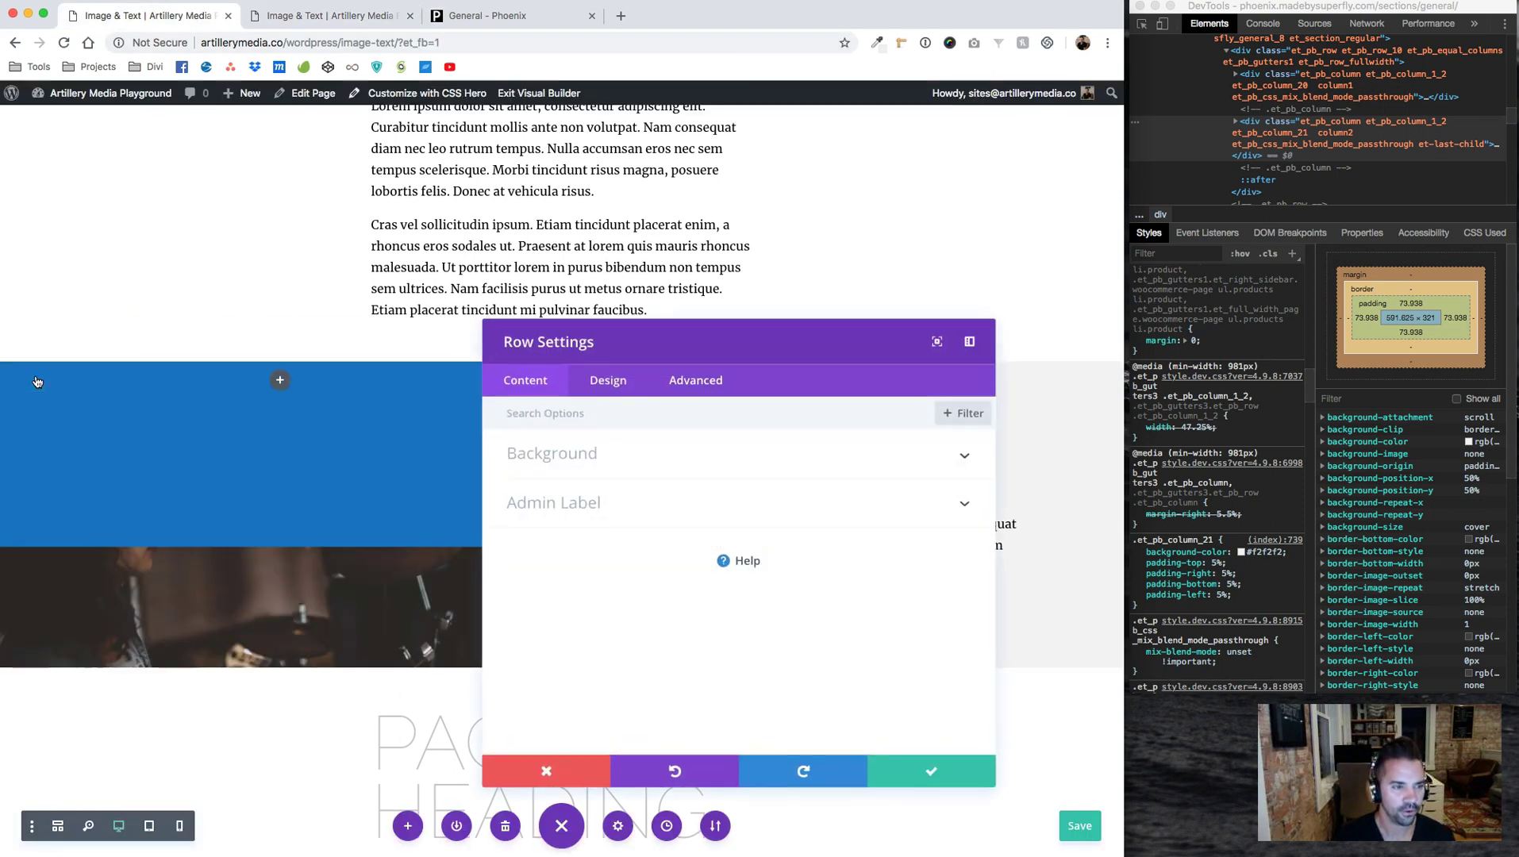
click(617, 392)
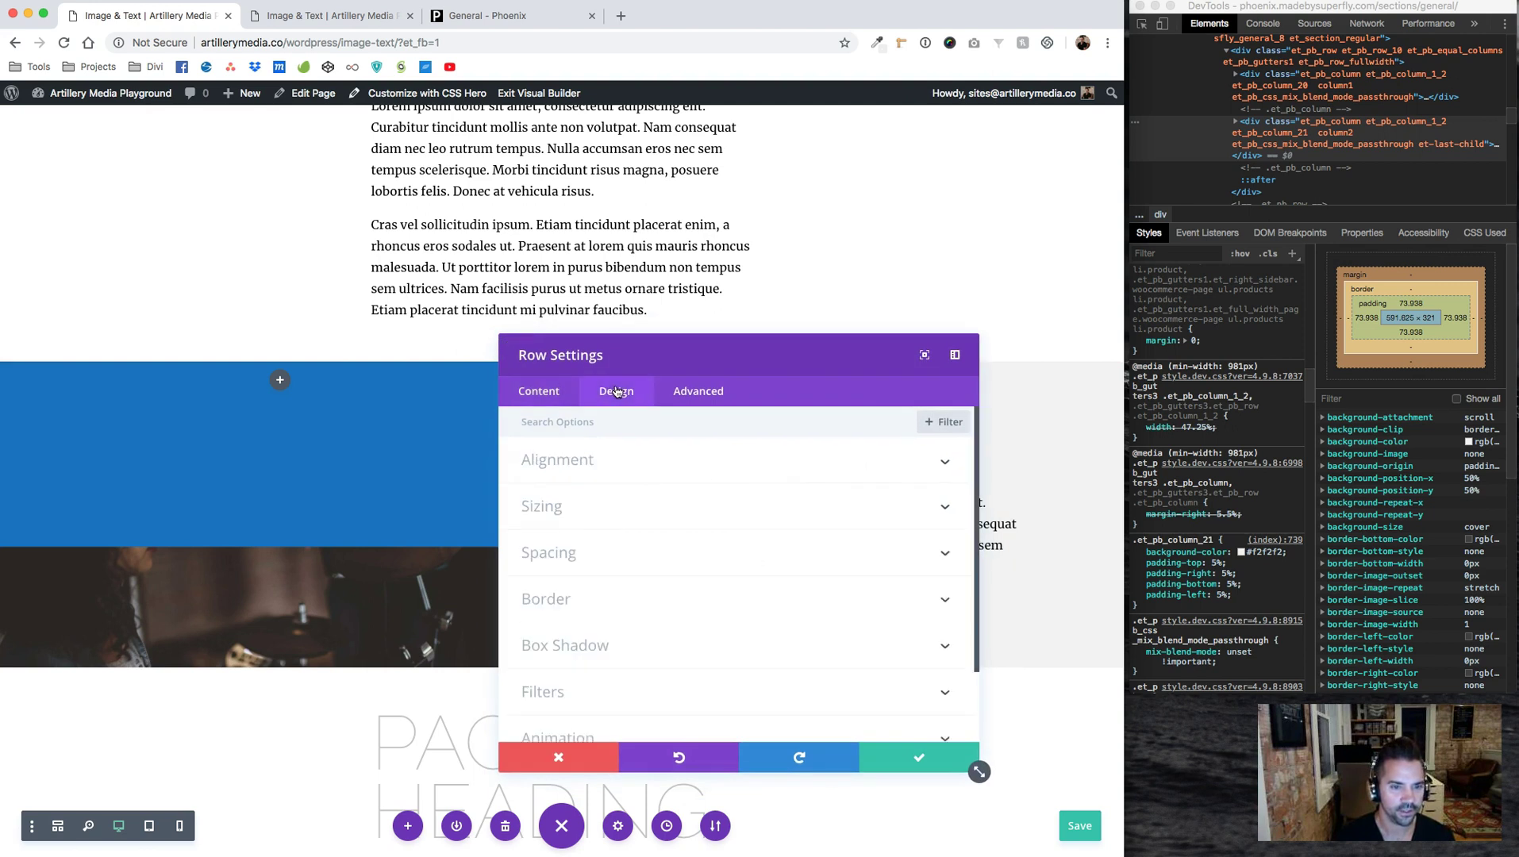
click(557, 554)
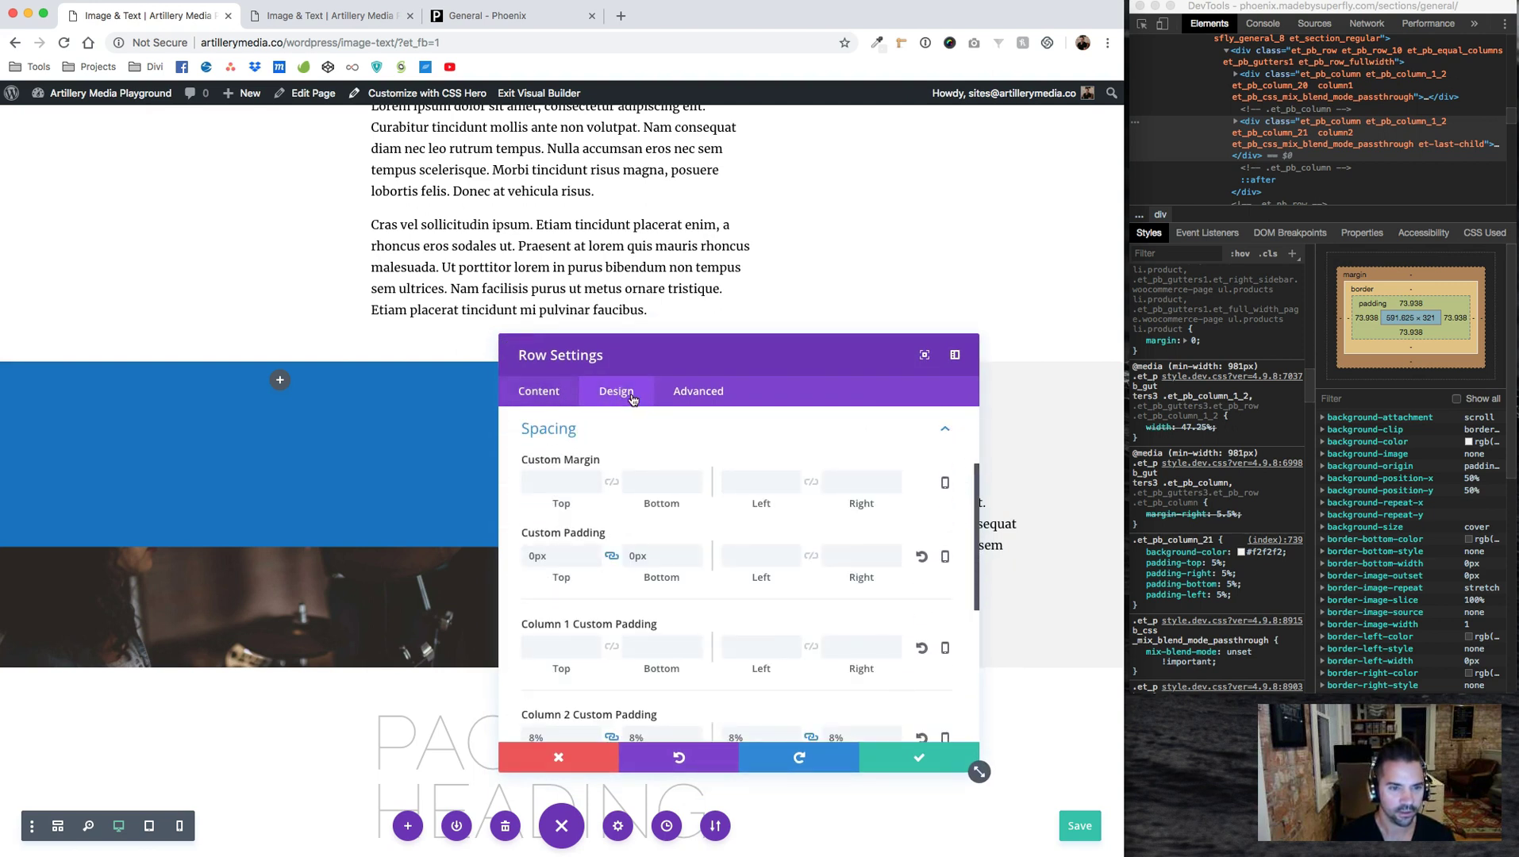
scroll(623, 492, down, 3)
scroll(623, 492, up, 5)
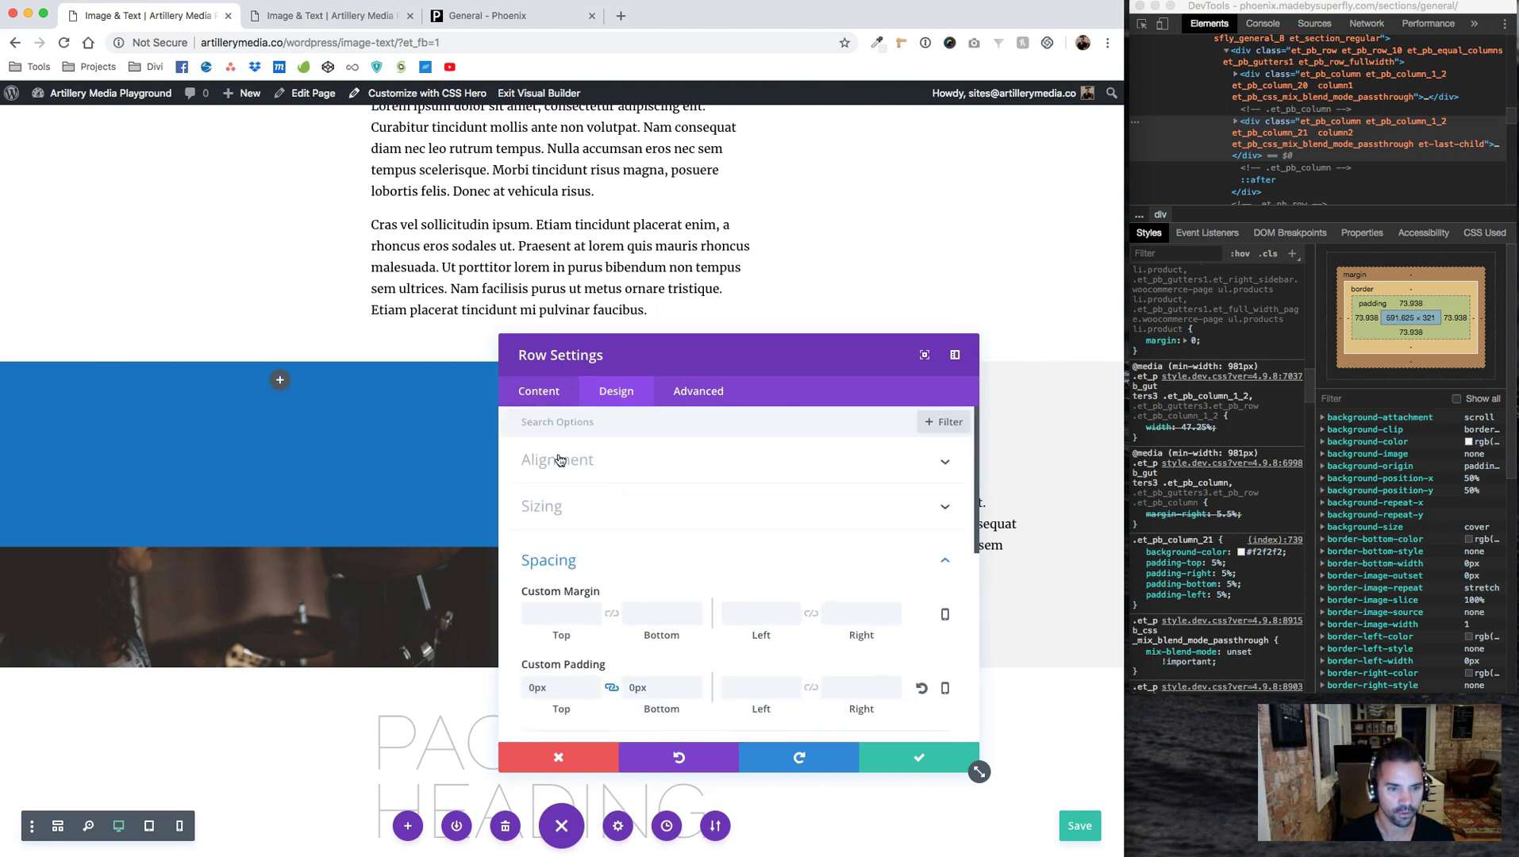
click(551, 508)
scroll(609, 613, down, 2)
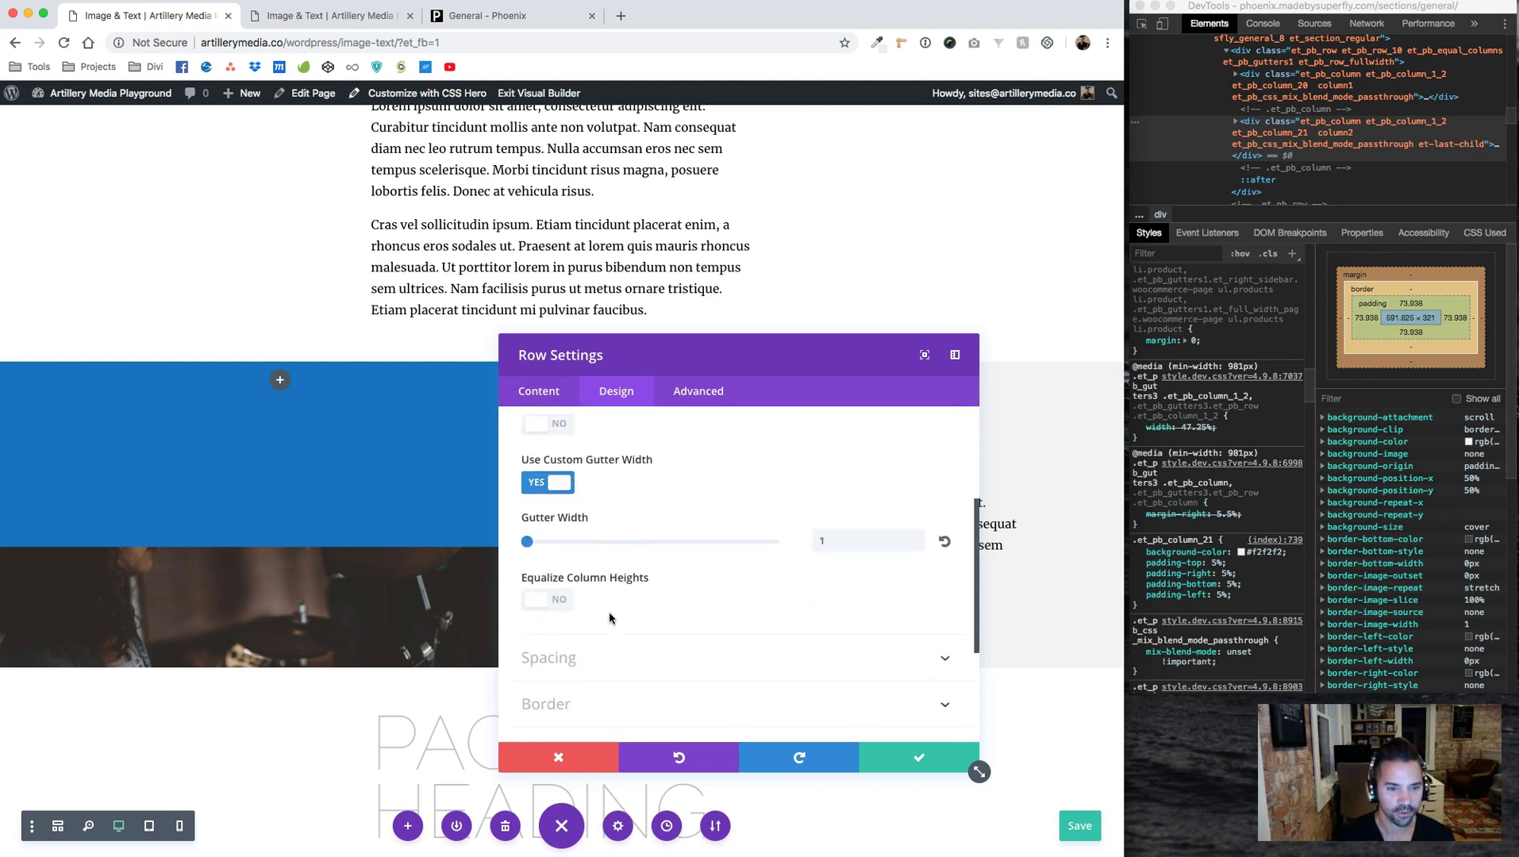
click(547, 590)
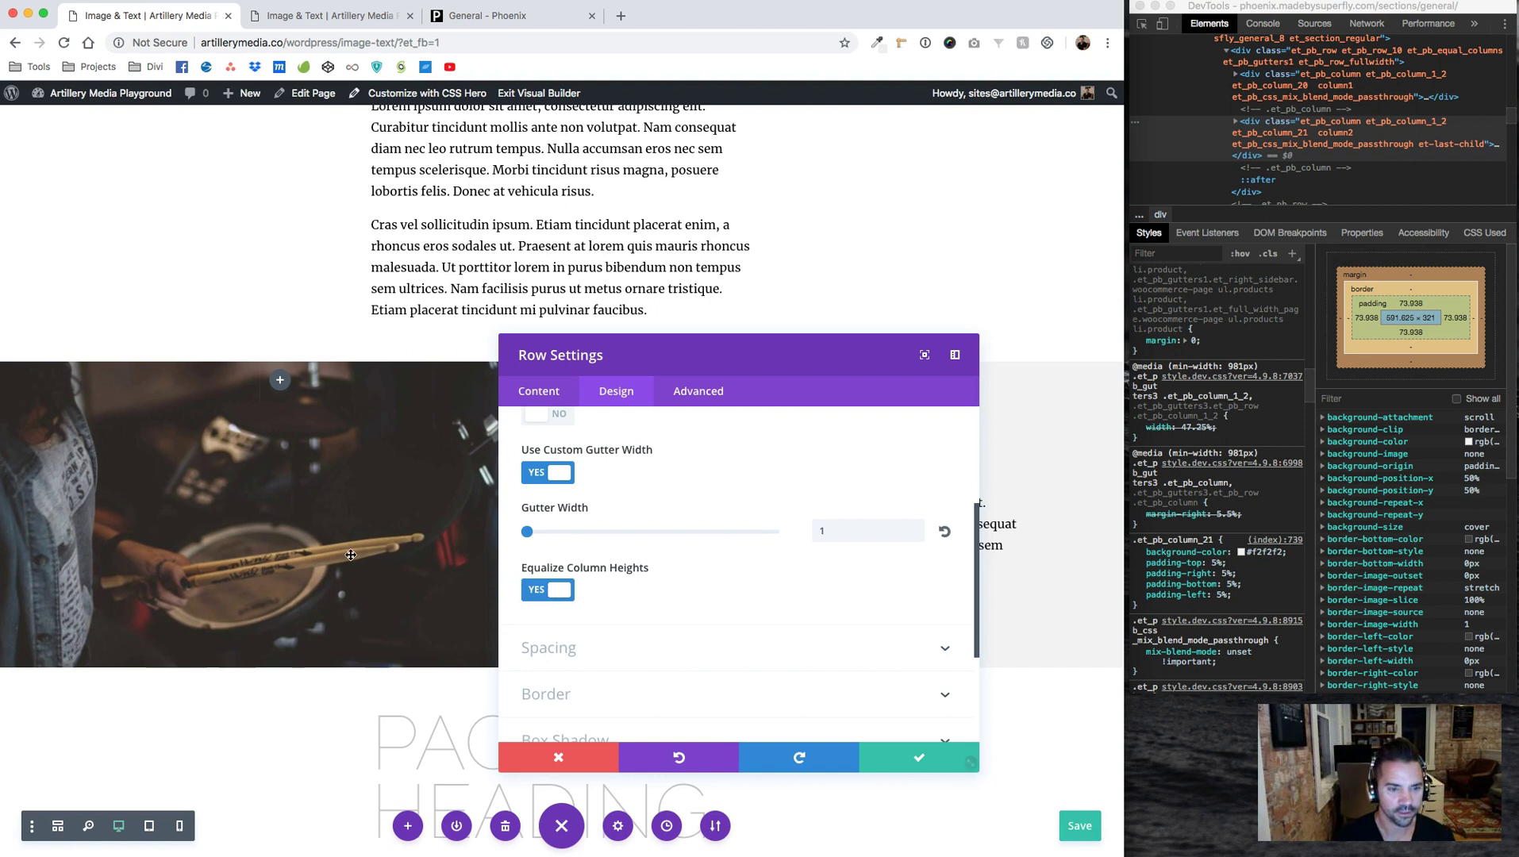
scroll(350, 555, down, 1)
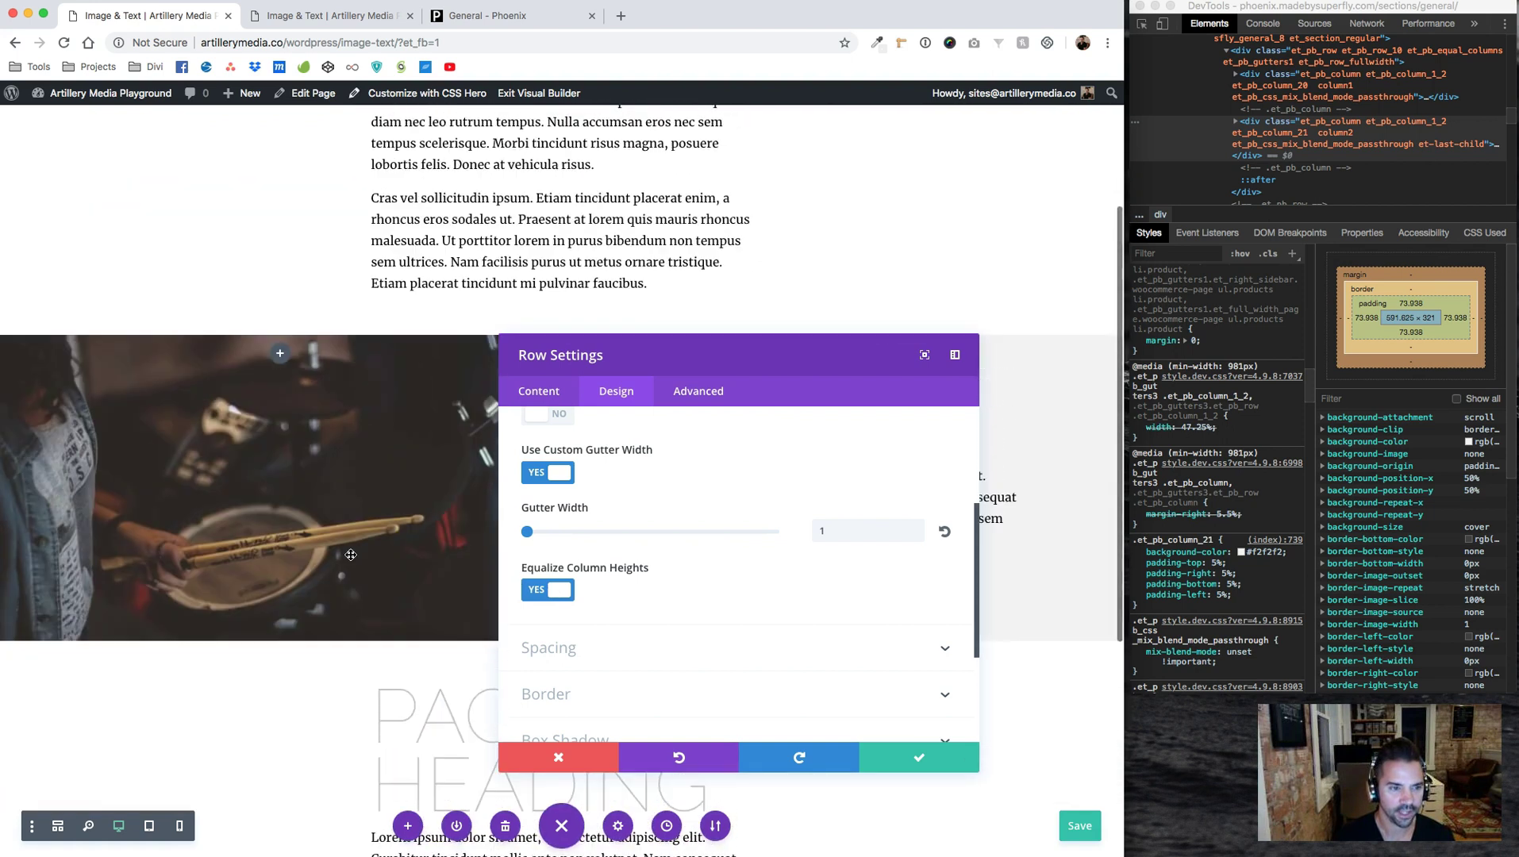
key(ctrl+s)
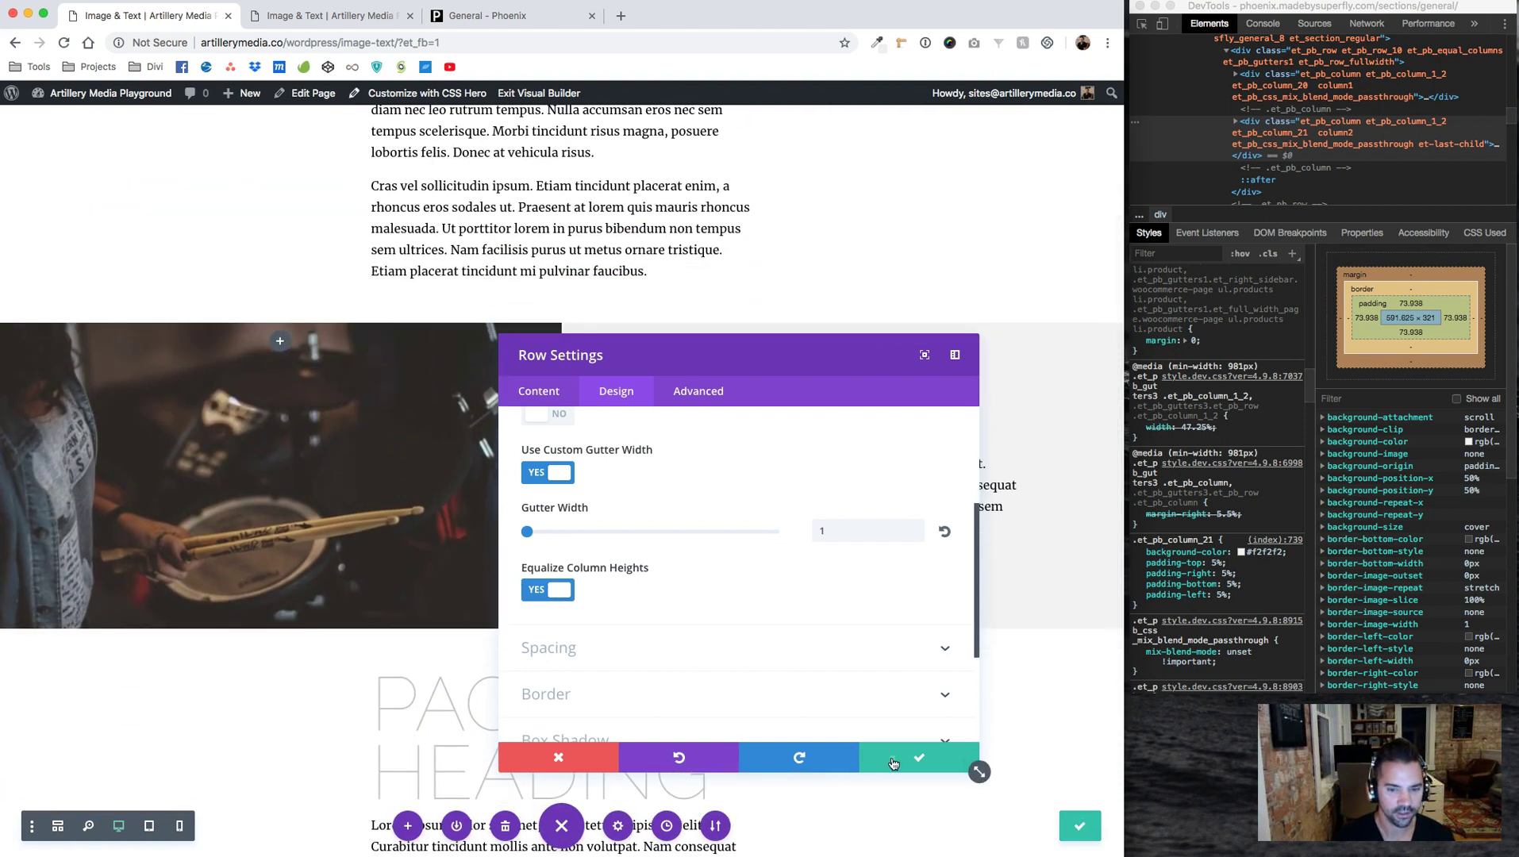
click(892, 763)
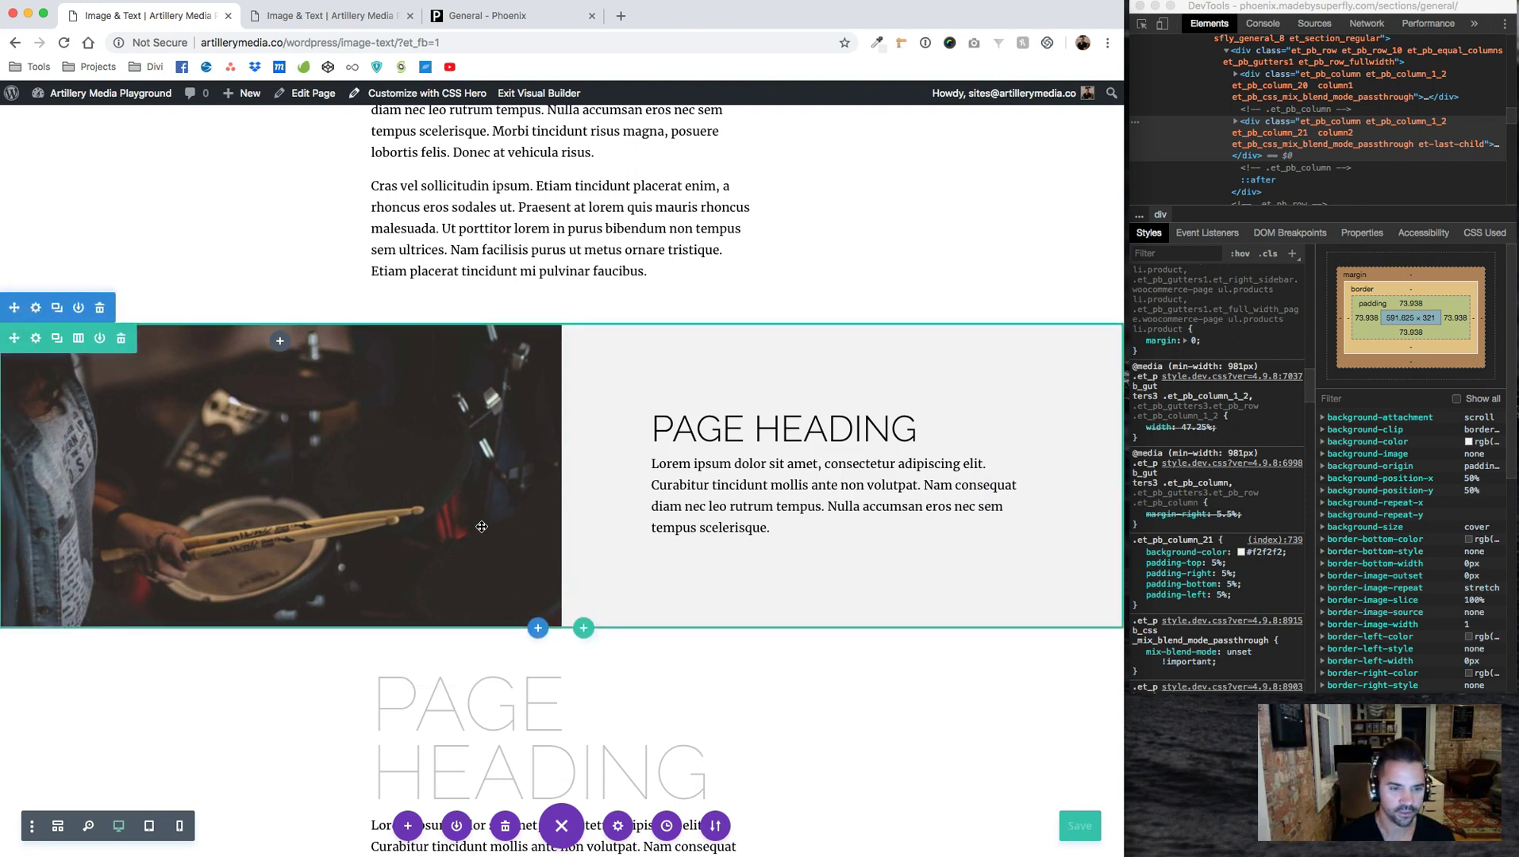
scroll(482, 527, up, 3)
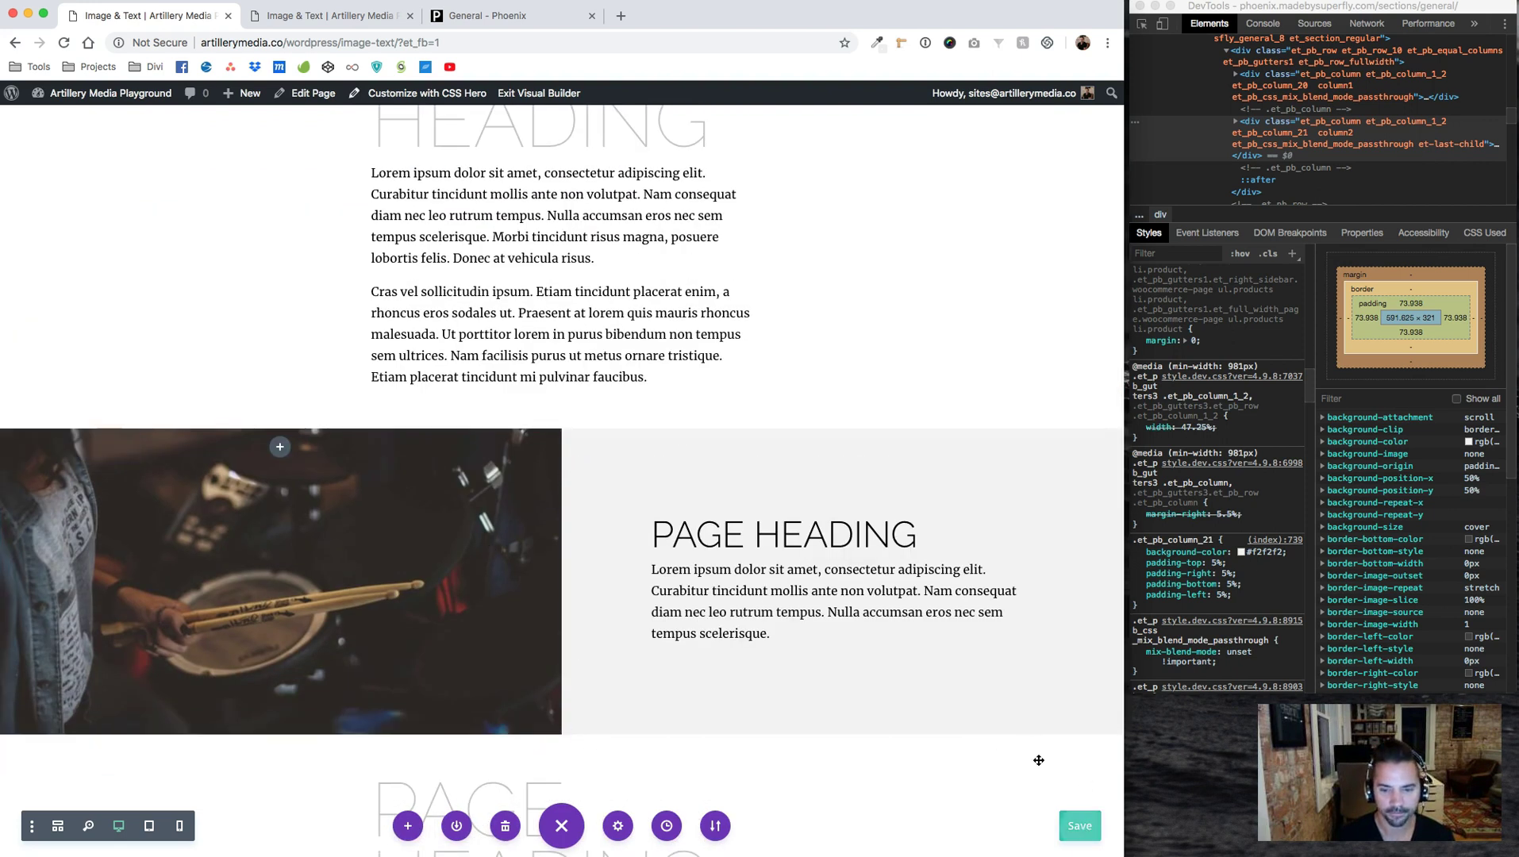
Reload the published page and examine the parallax movement of the drummer image beside the text column
click(318, 15)
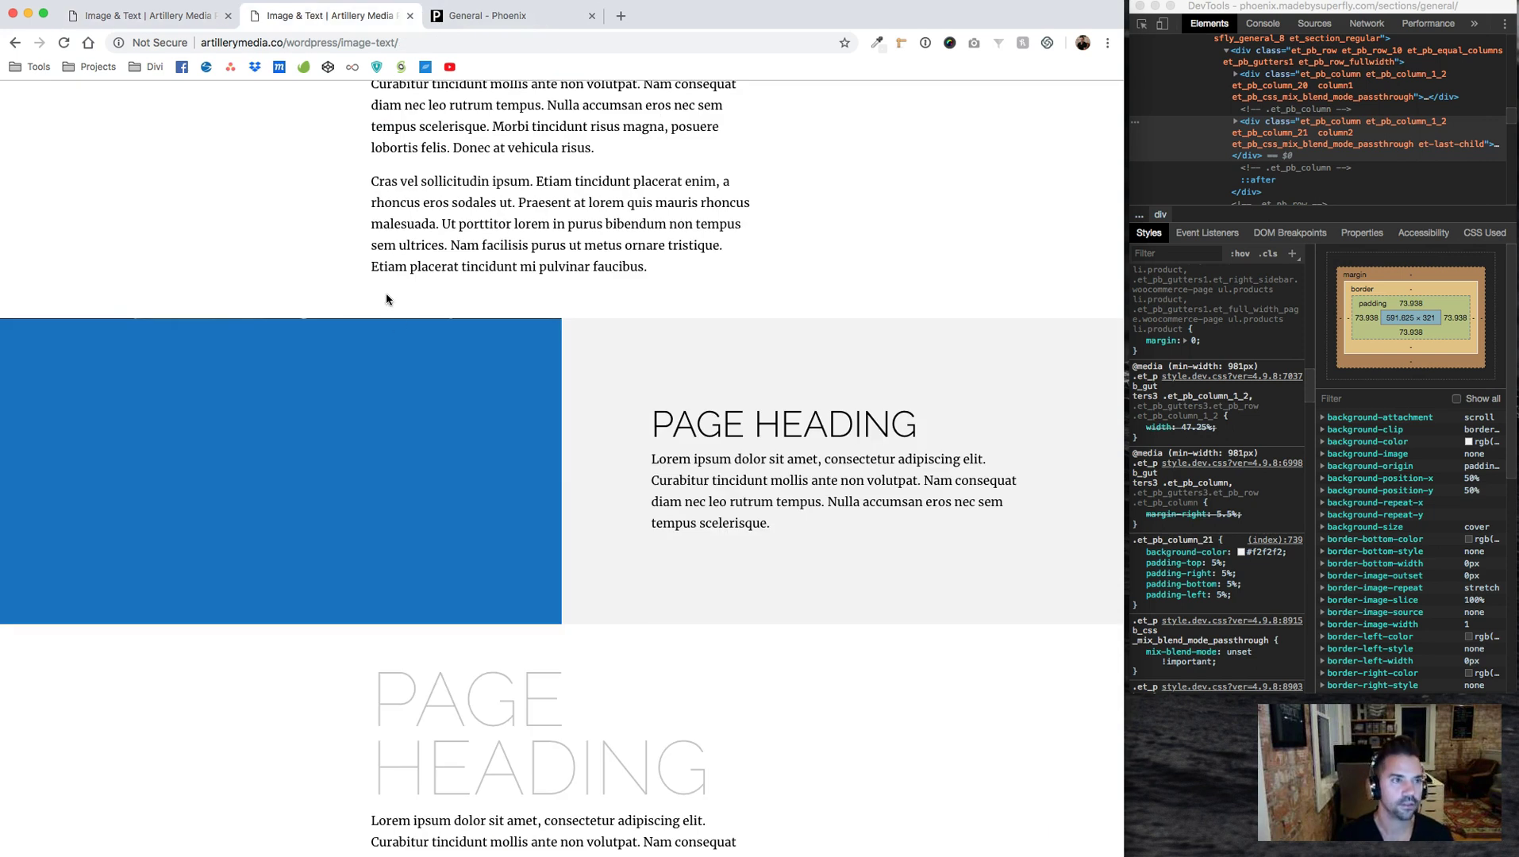
key(super+r)
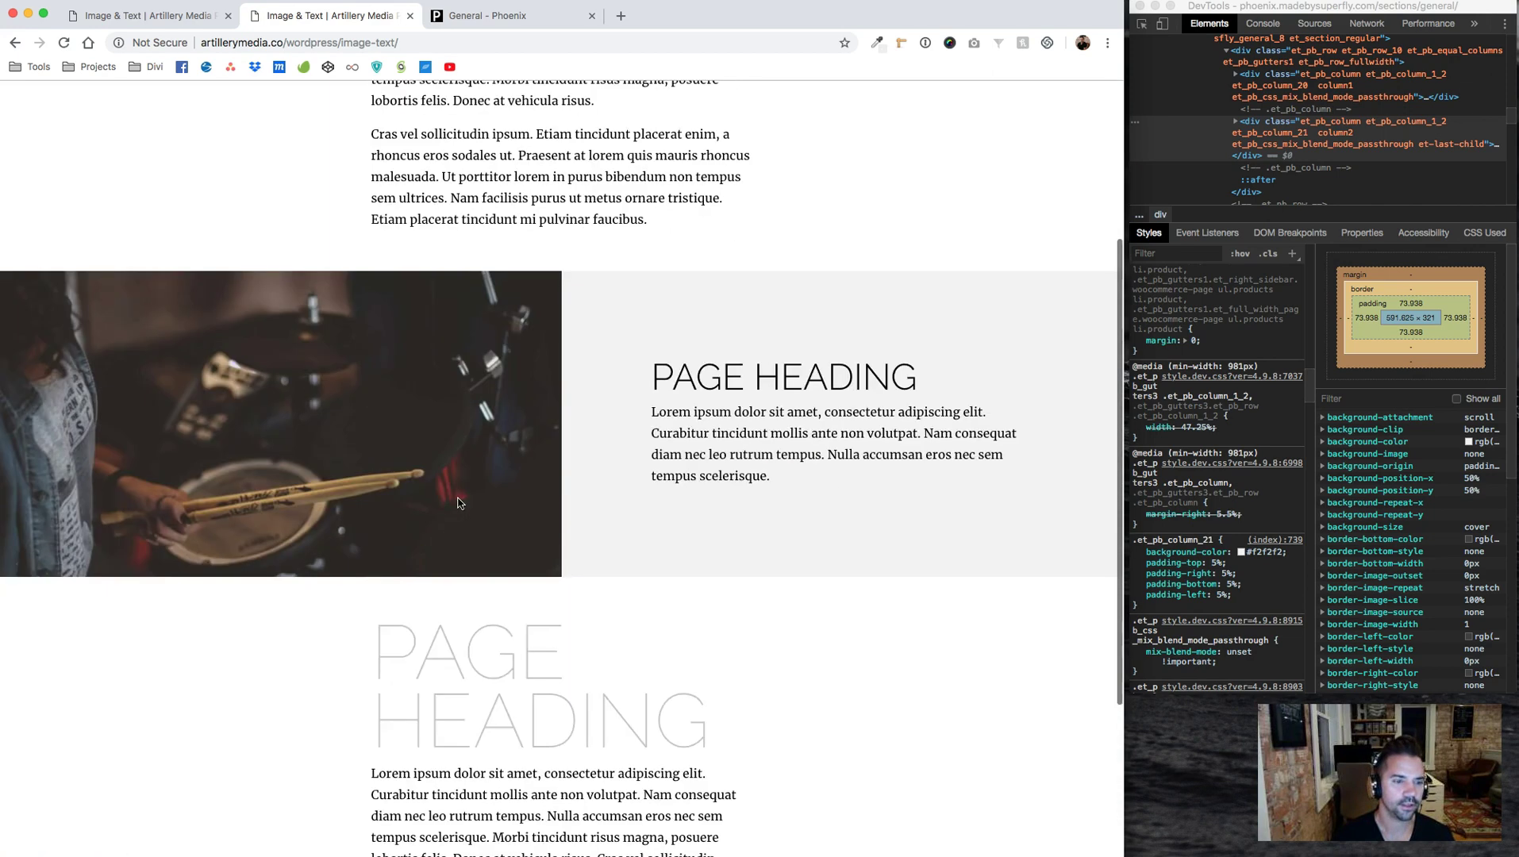
scroll(458, 502, down, 3)
scroll(458, 502, up, 6)
scroll(458, 502, down, 3)
scroll(458, 502, up, 1)
scroll(458, 502, down, 3)
scroll(458, 502, up, 3)
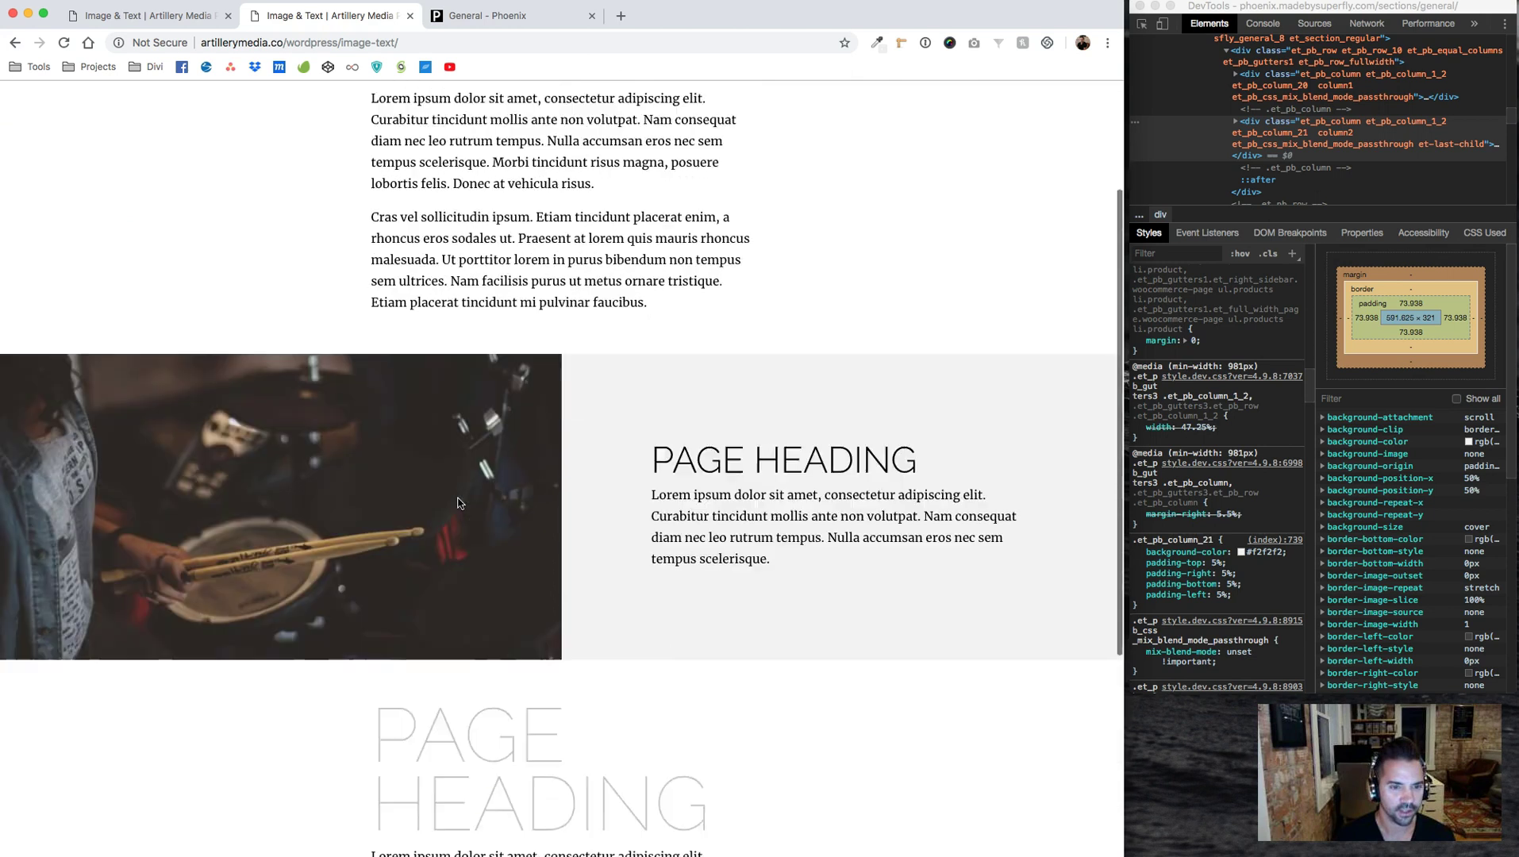
scroll(448, 418, down, 4)
scroll(448, 418, up, 4)
scroll(449, 418, down, 3)
scroll(448, 418, up, 3)
scroll(448, 418, down, 2)
Remove the blue background color from the two-column row in the visual builder and save the row settings
click(147, 15)
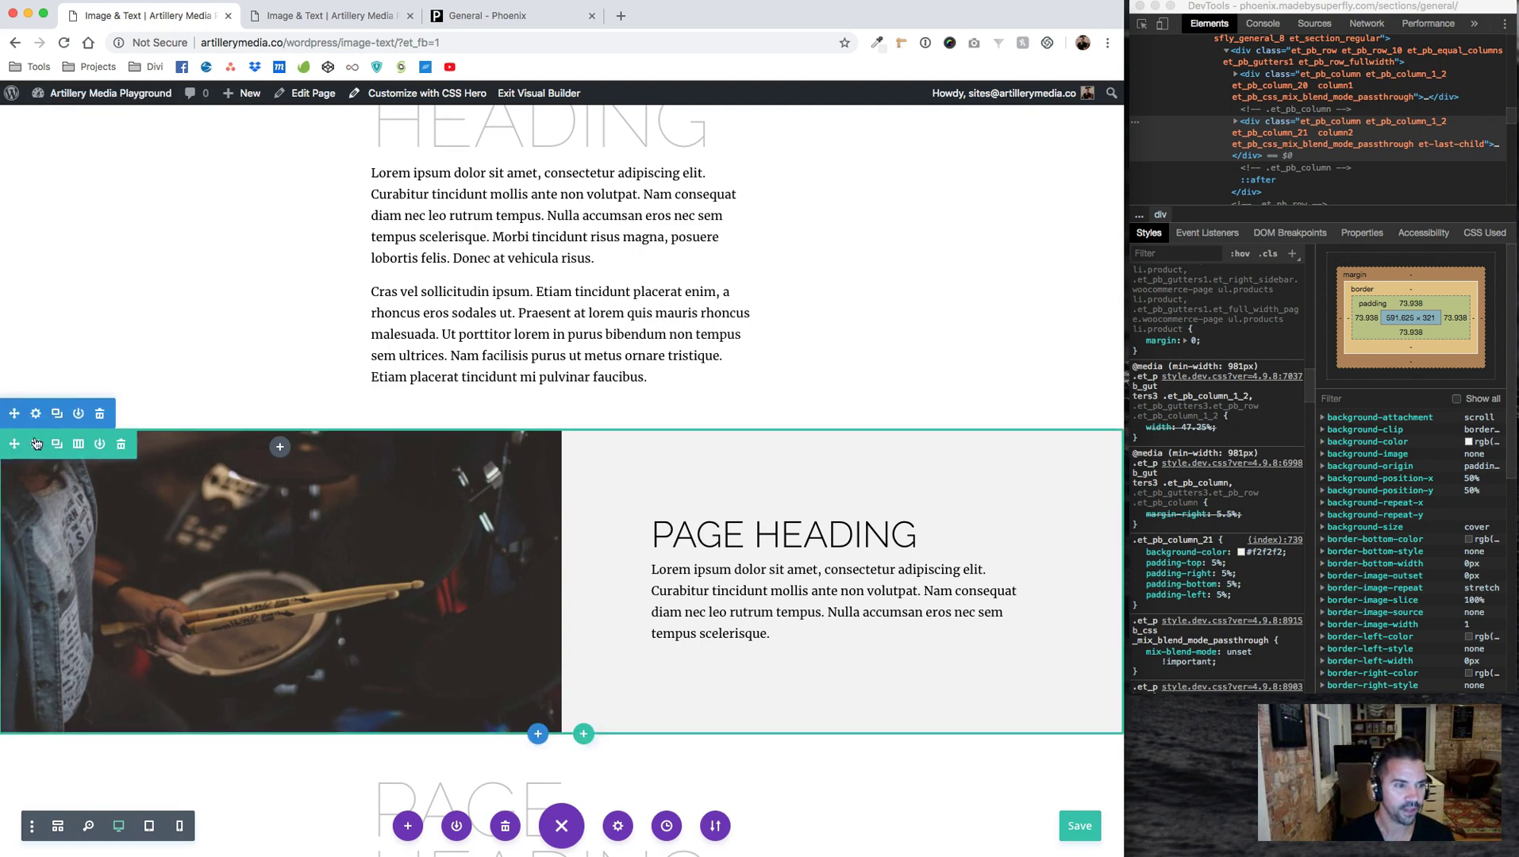
click(35, 448)
click(598, 474)
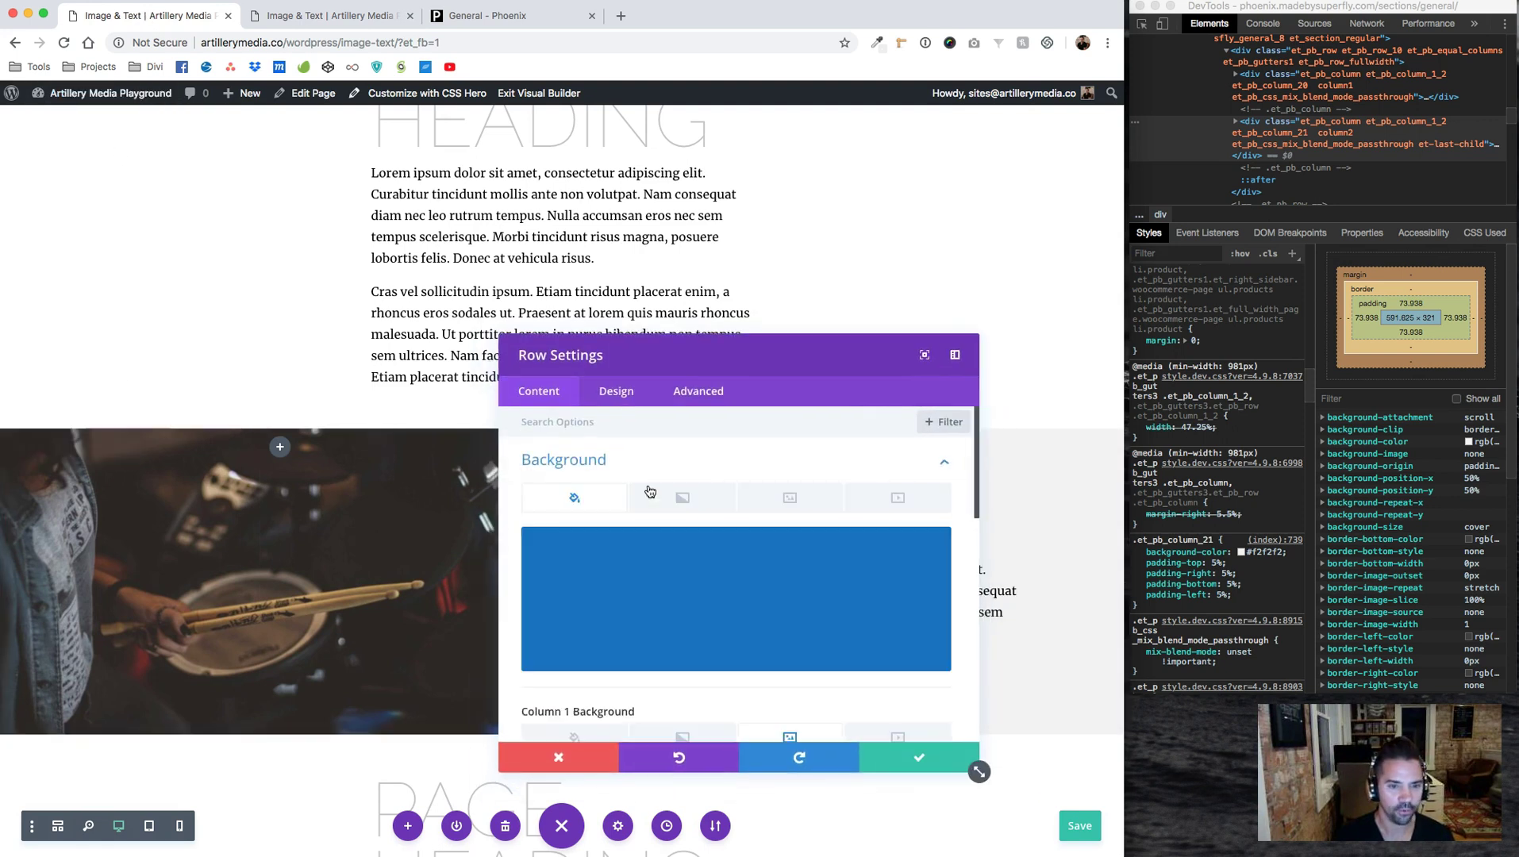
click(928, 552)
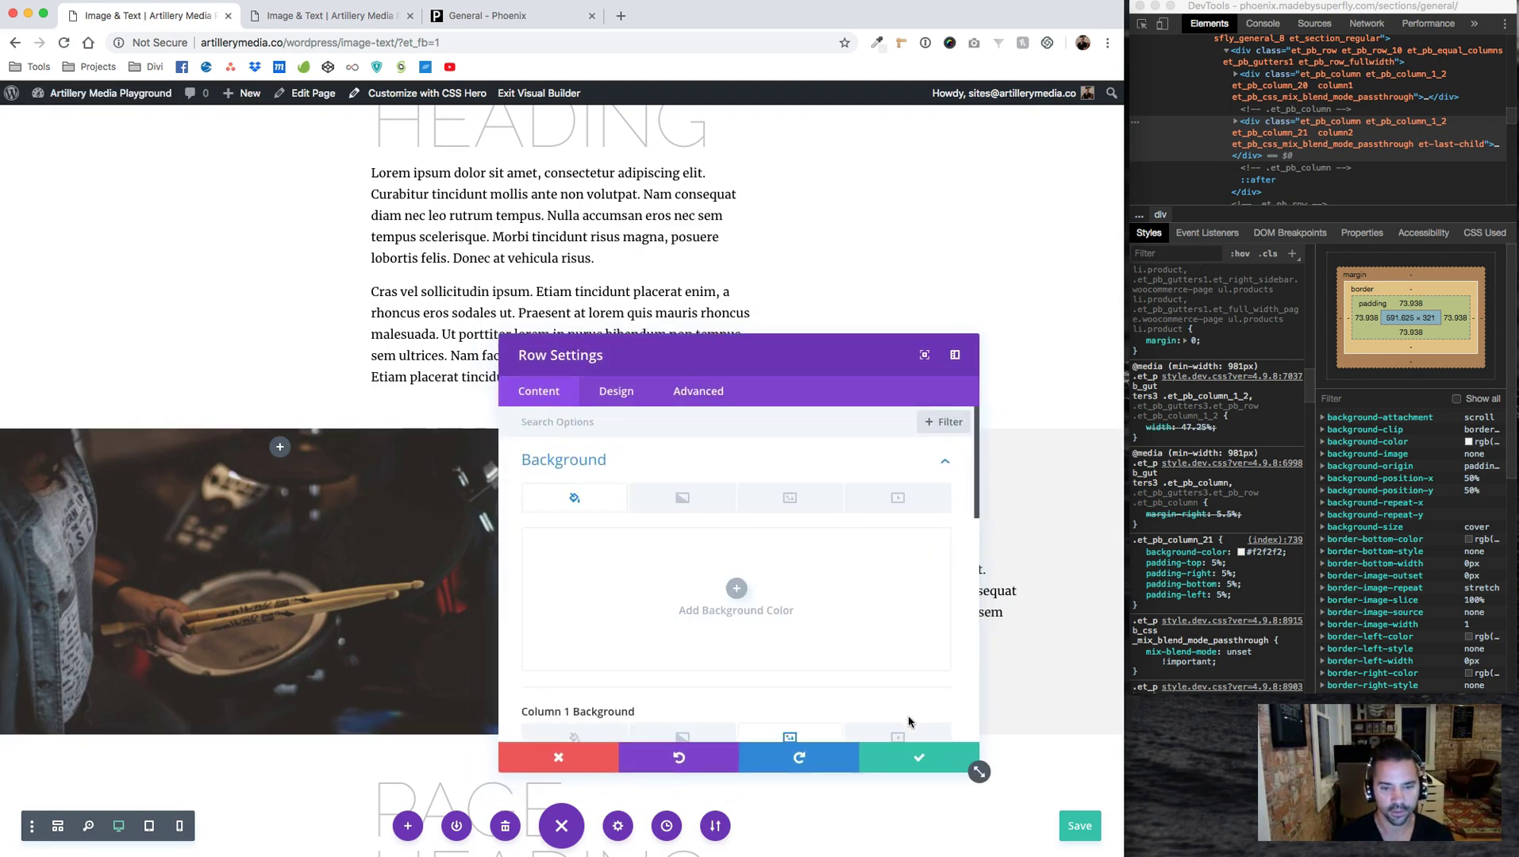
click(915, 765)
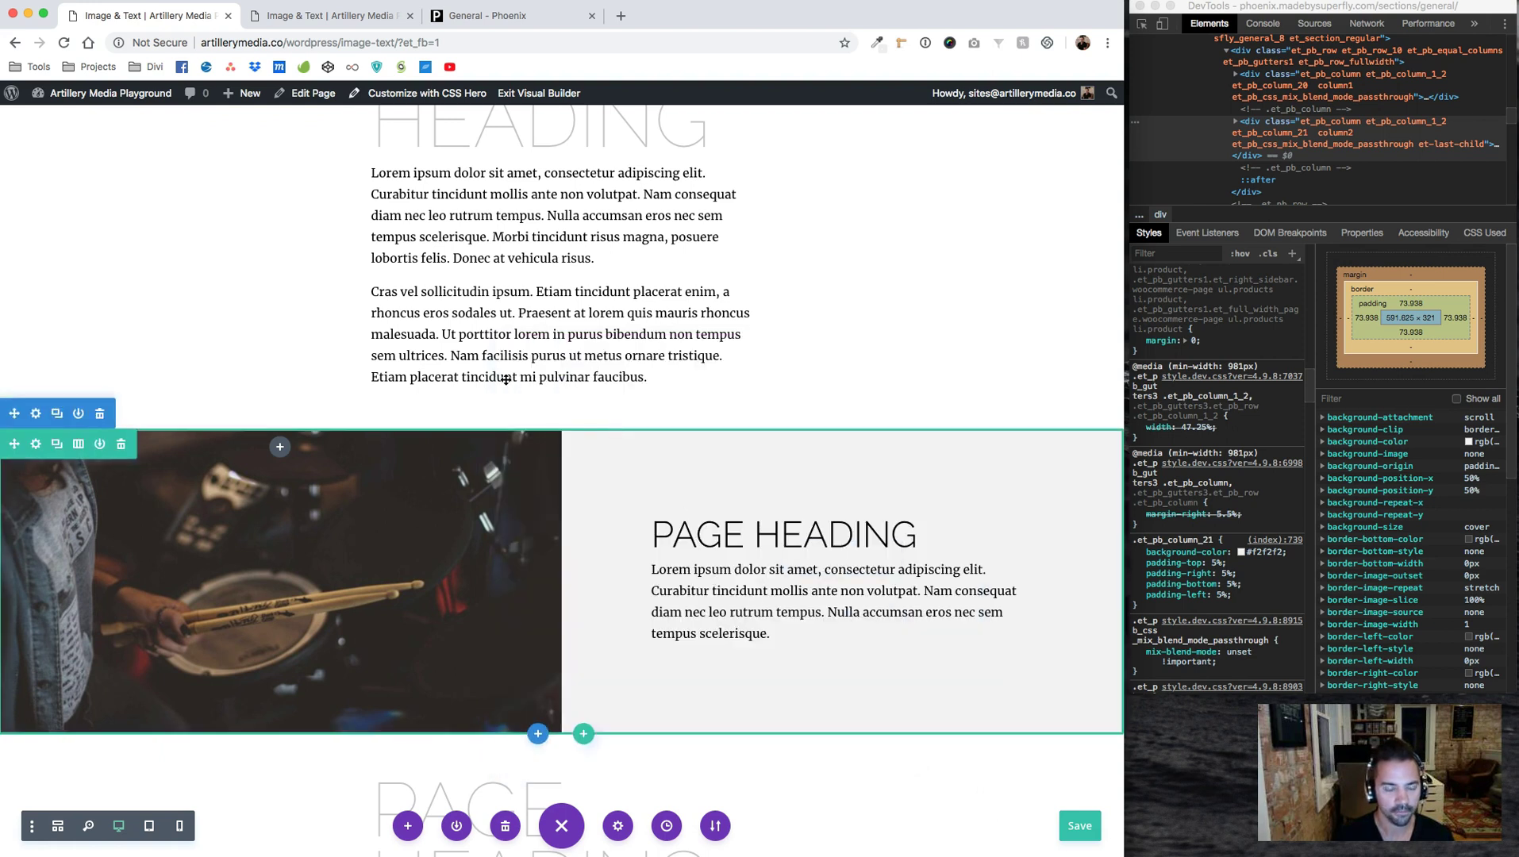
Assign the CSS class imageColumn to column 1 and textColumn to column 2 of the row, and save the row settings
scroll(164, 288, down, 3)
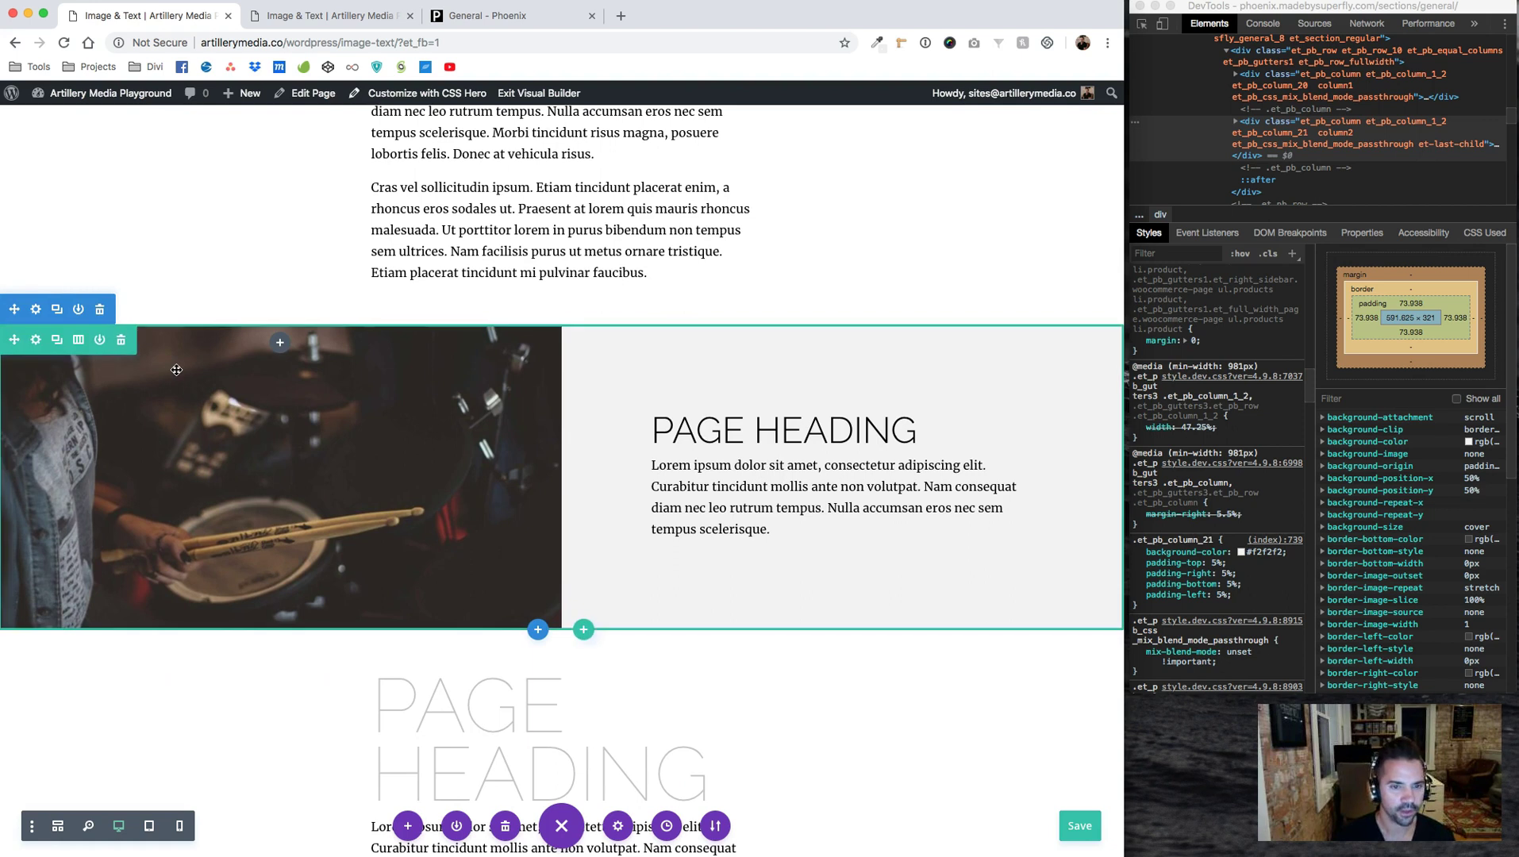
click(35, 343)
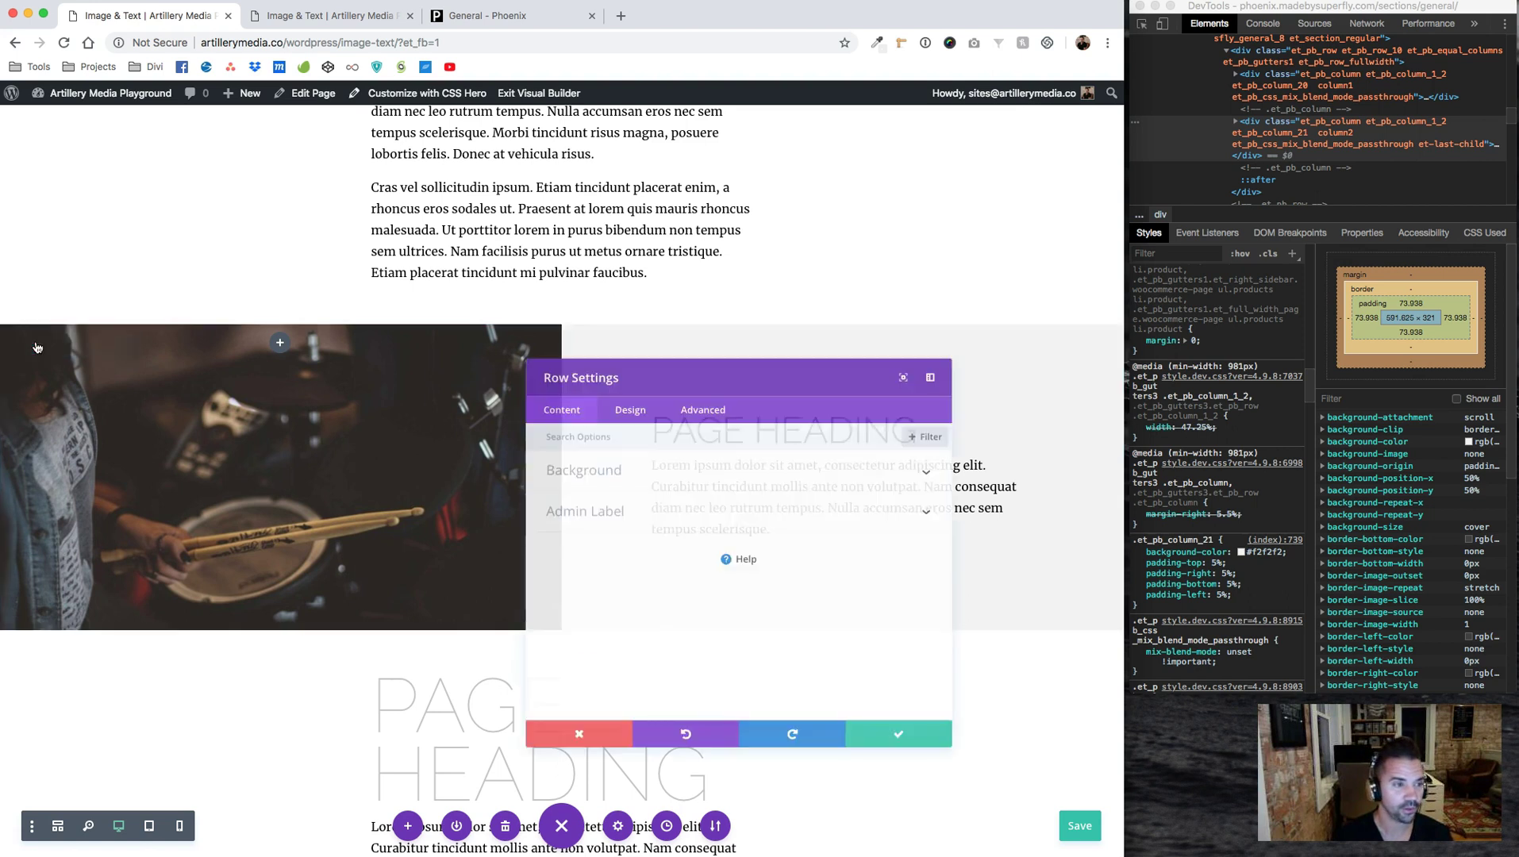
click(703, 399)
click(579, 461)
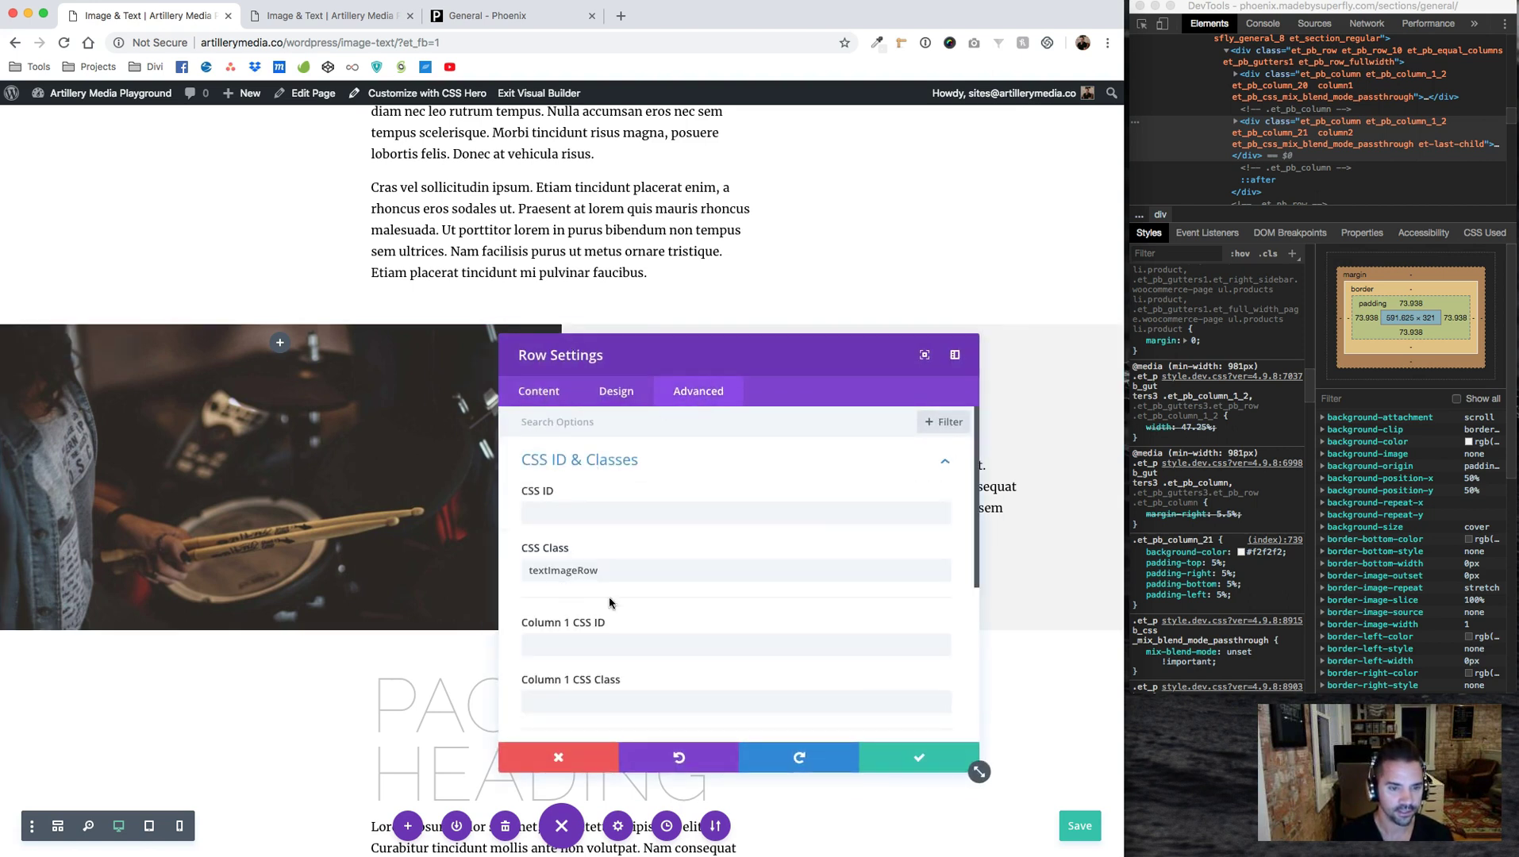
scroll(634, 644, down, 2)
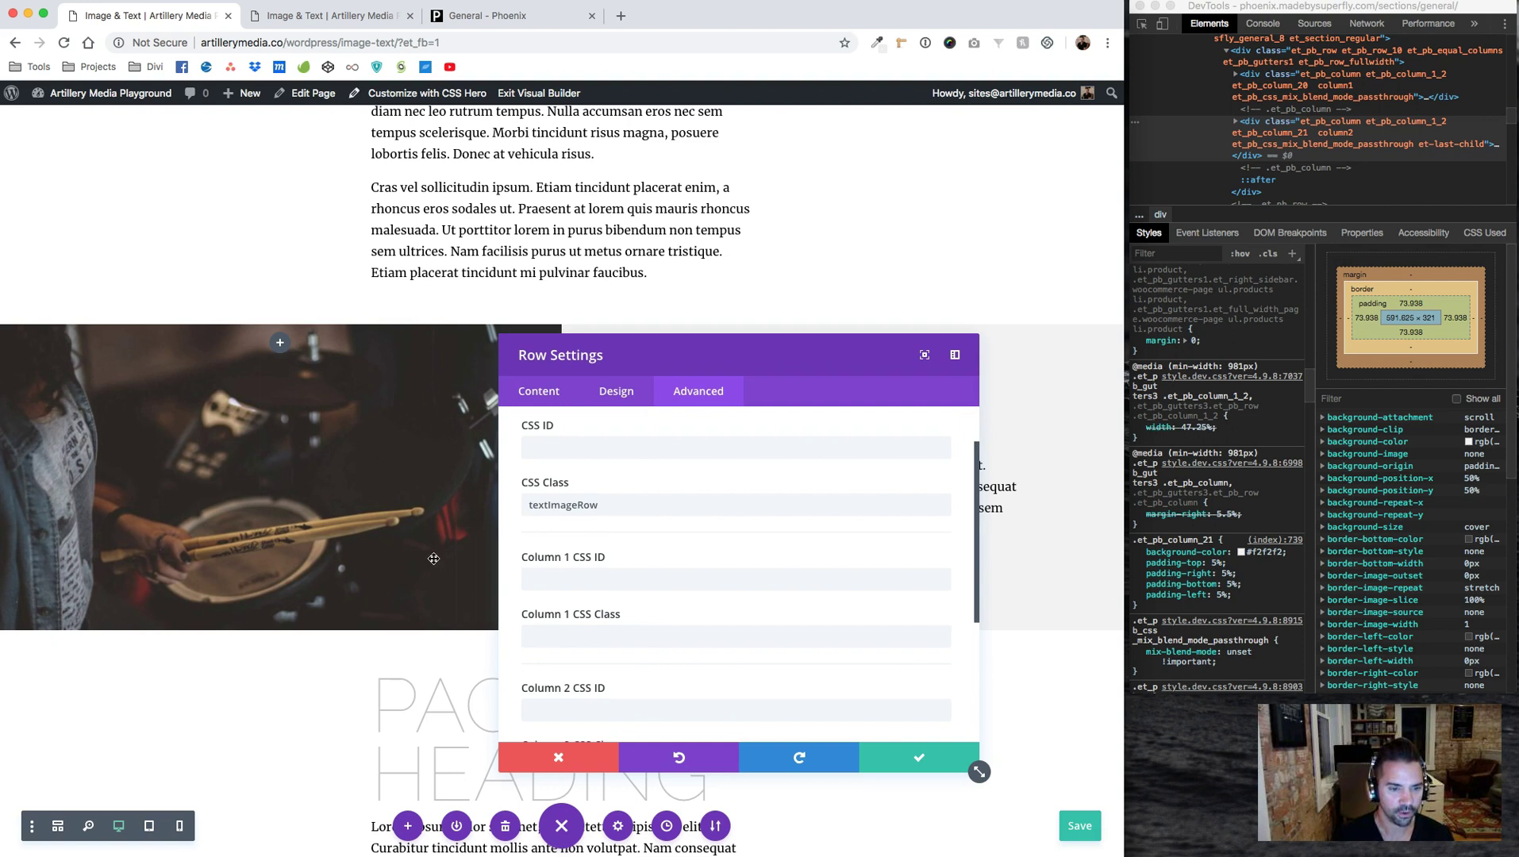
click(585, 638)
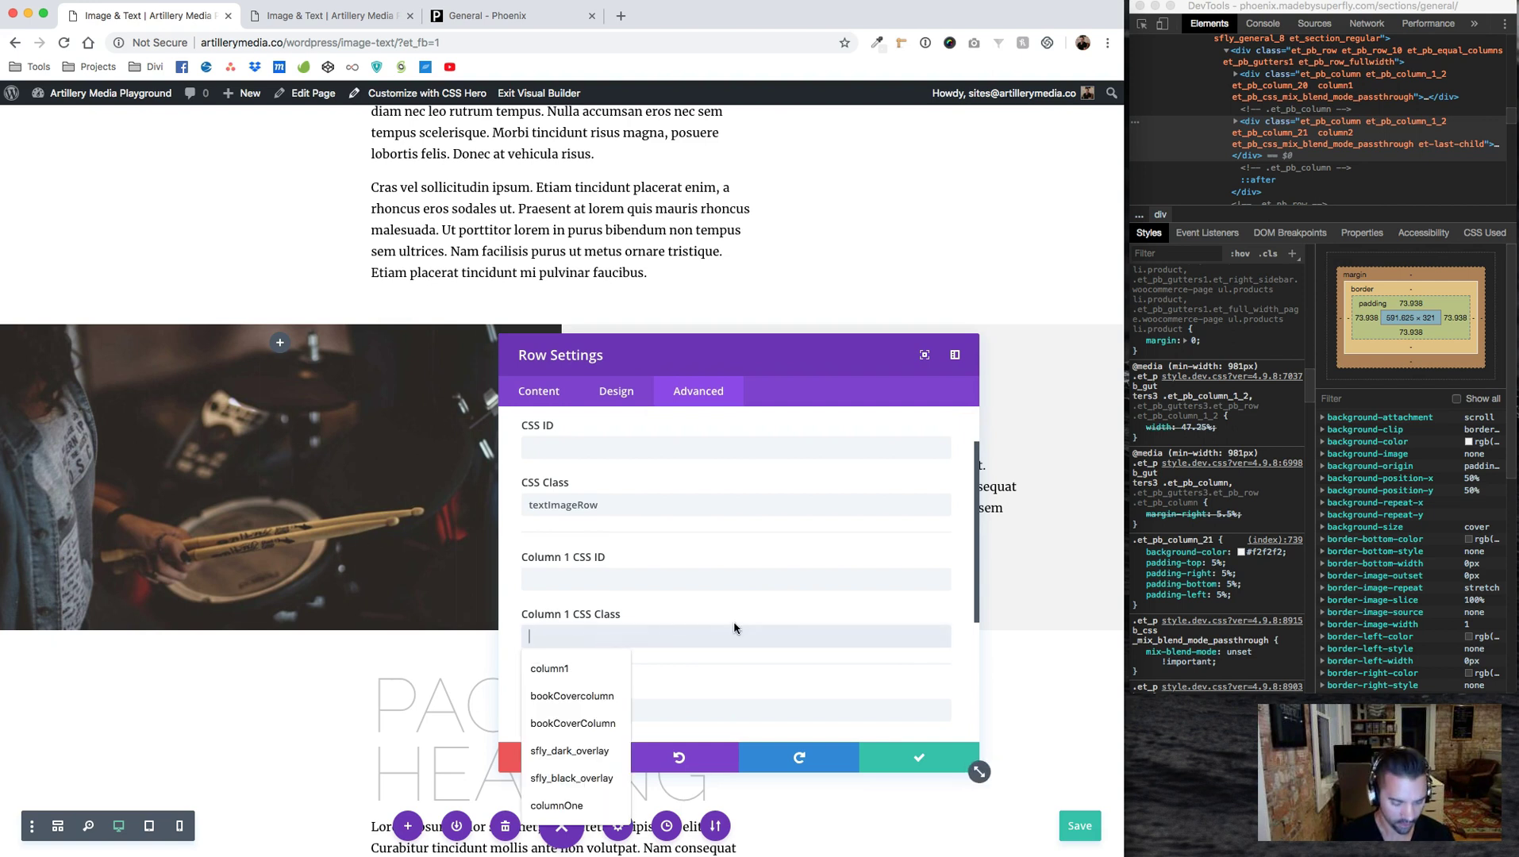
text(imageColumn)
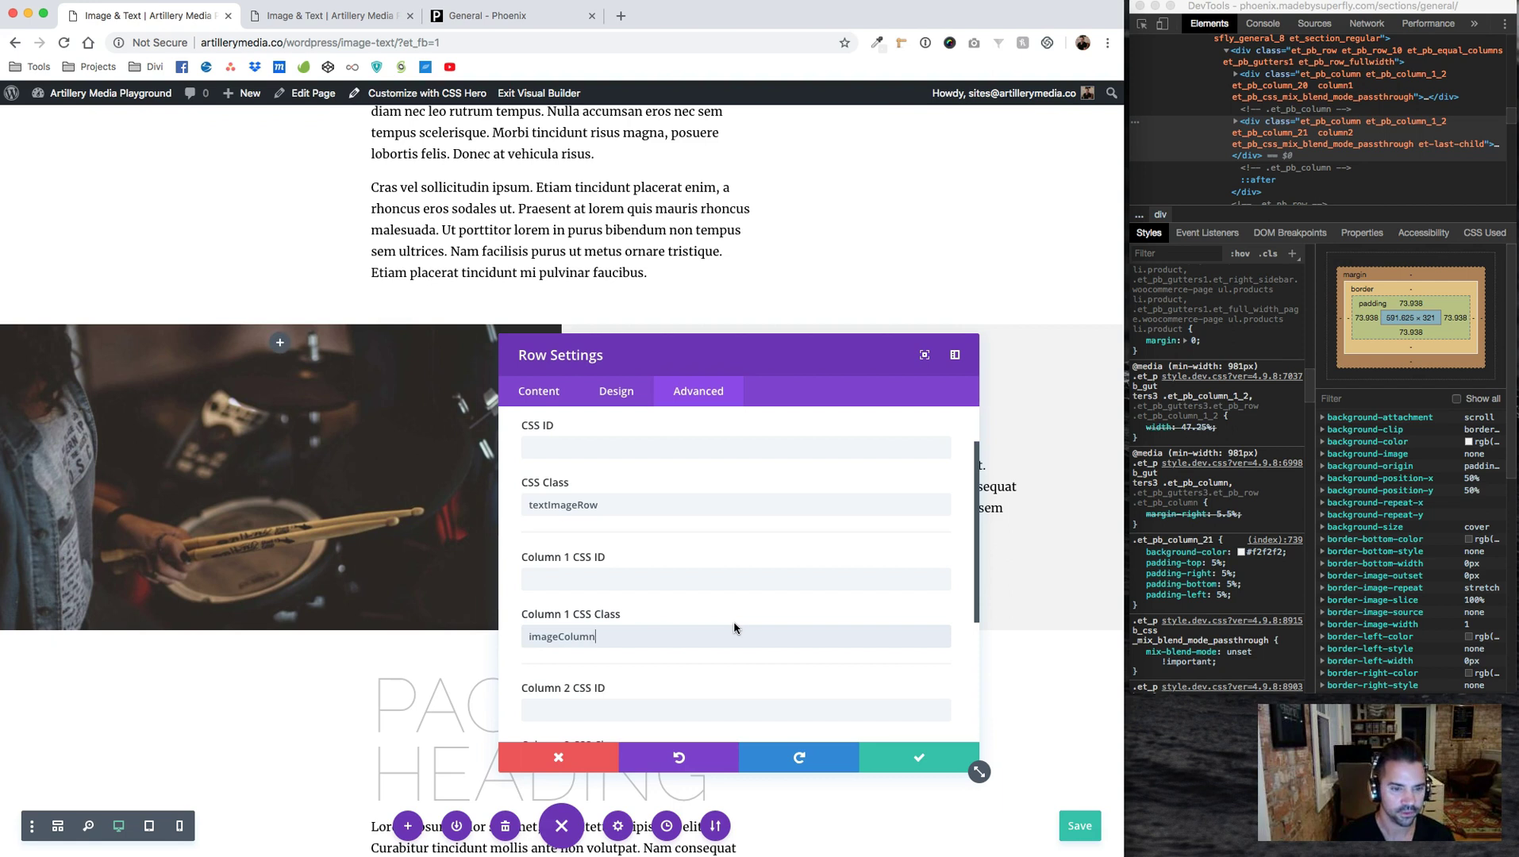
scroll(733, 627, down, 3)
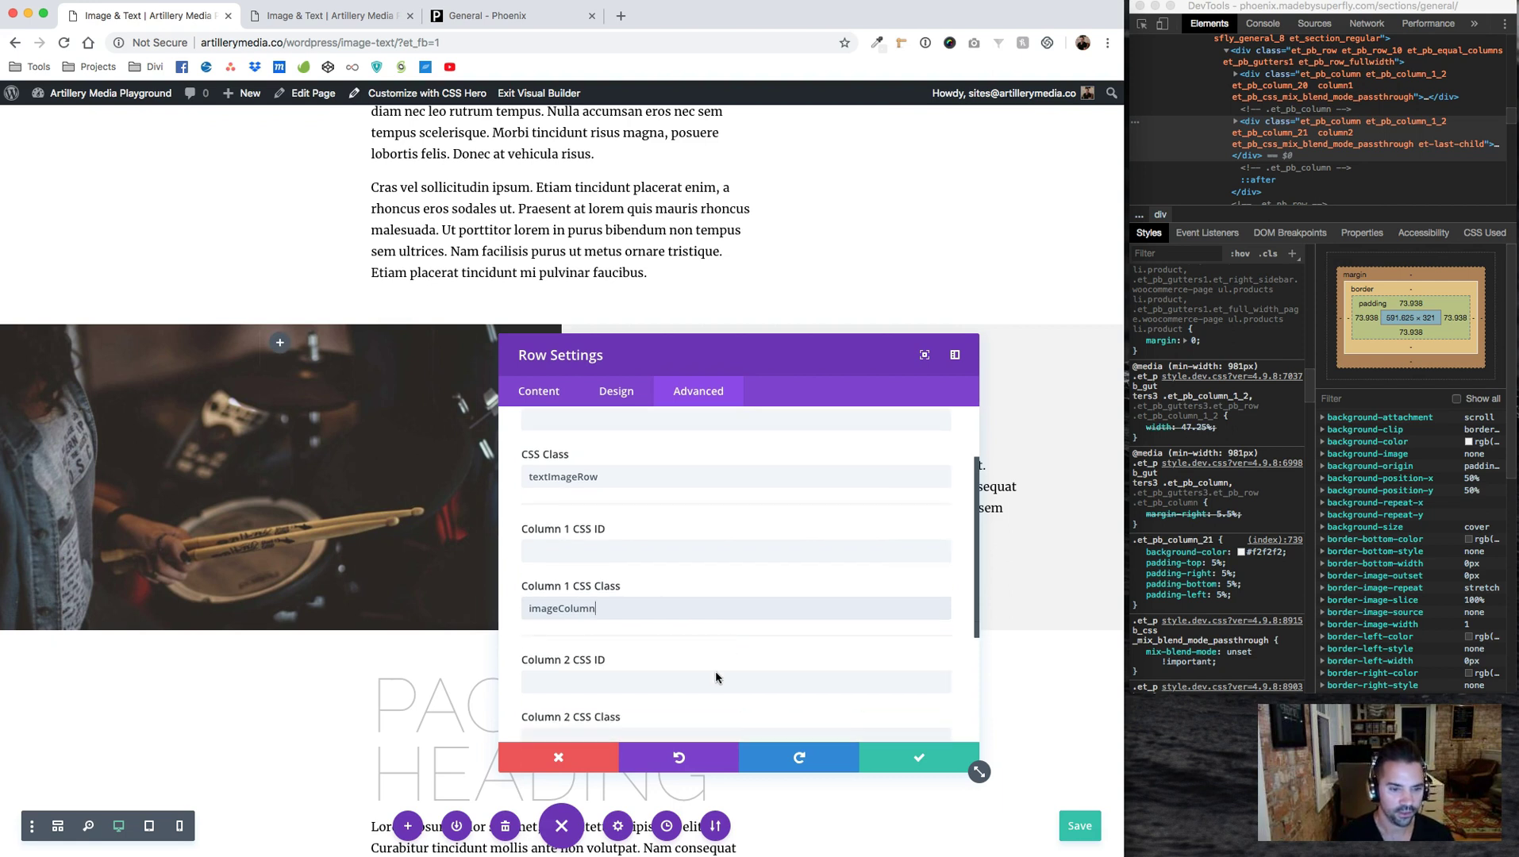
click(643, 678)
text(te)
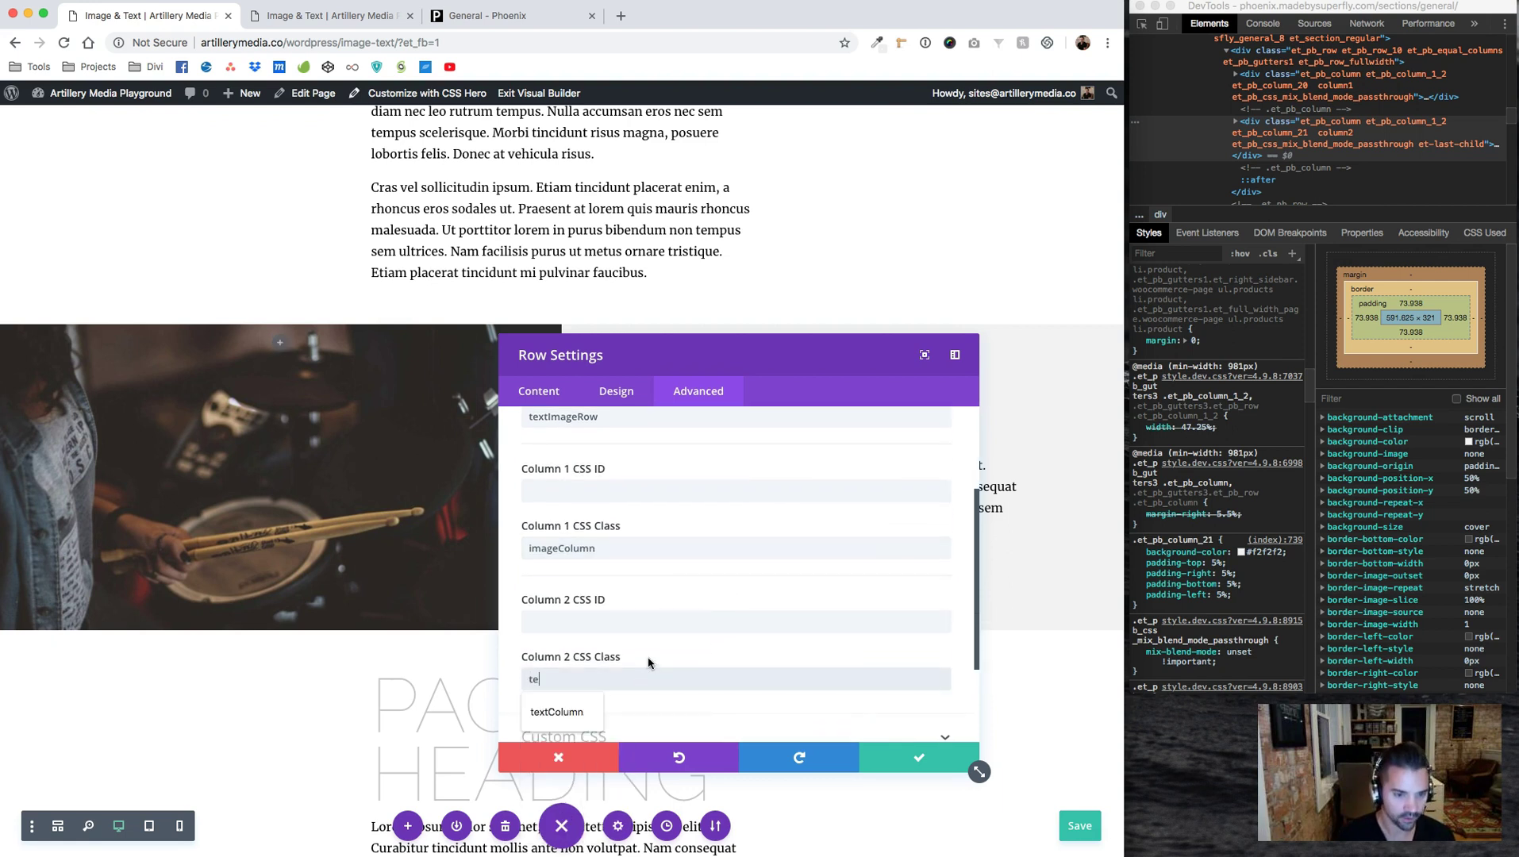
text(xtColumn)
click(918, 769)
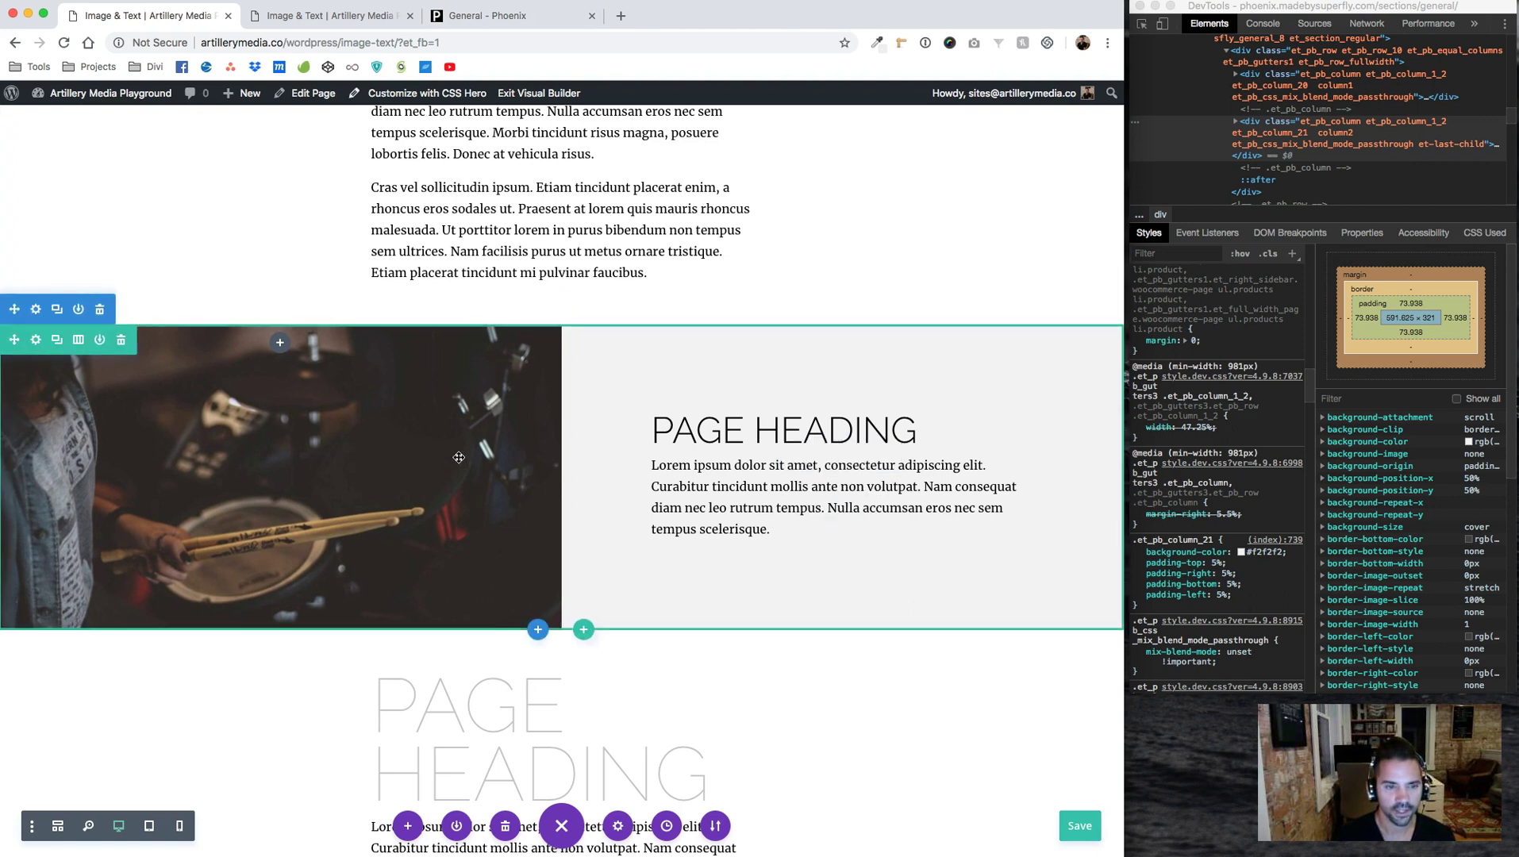
Compare the stacked, alternating image and text rows on the Phoenix demo page with the published page's single row
click(461, 18)
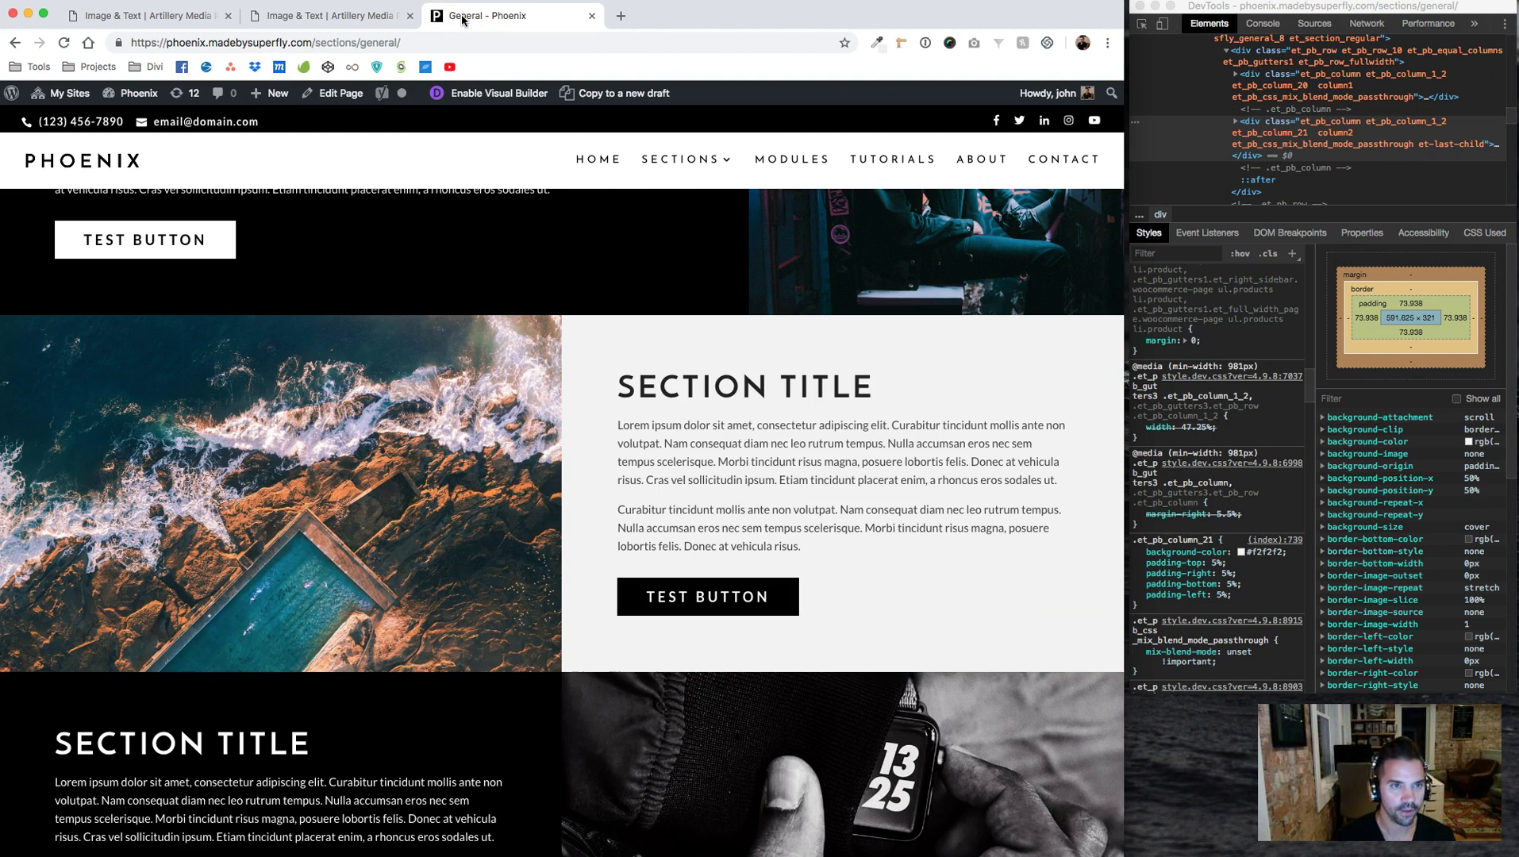
scroll(485, 450, down, 3)
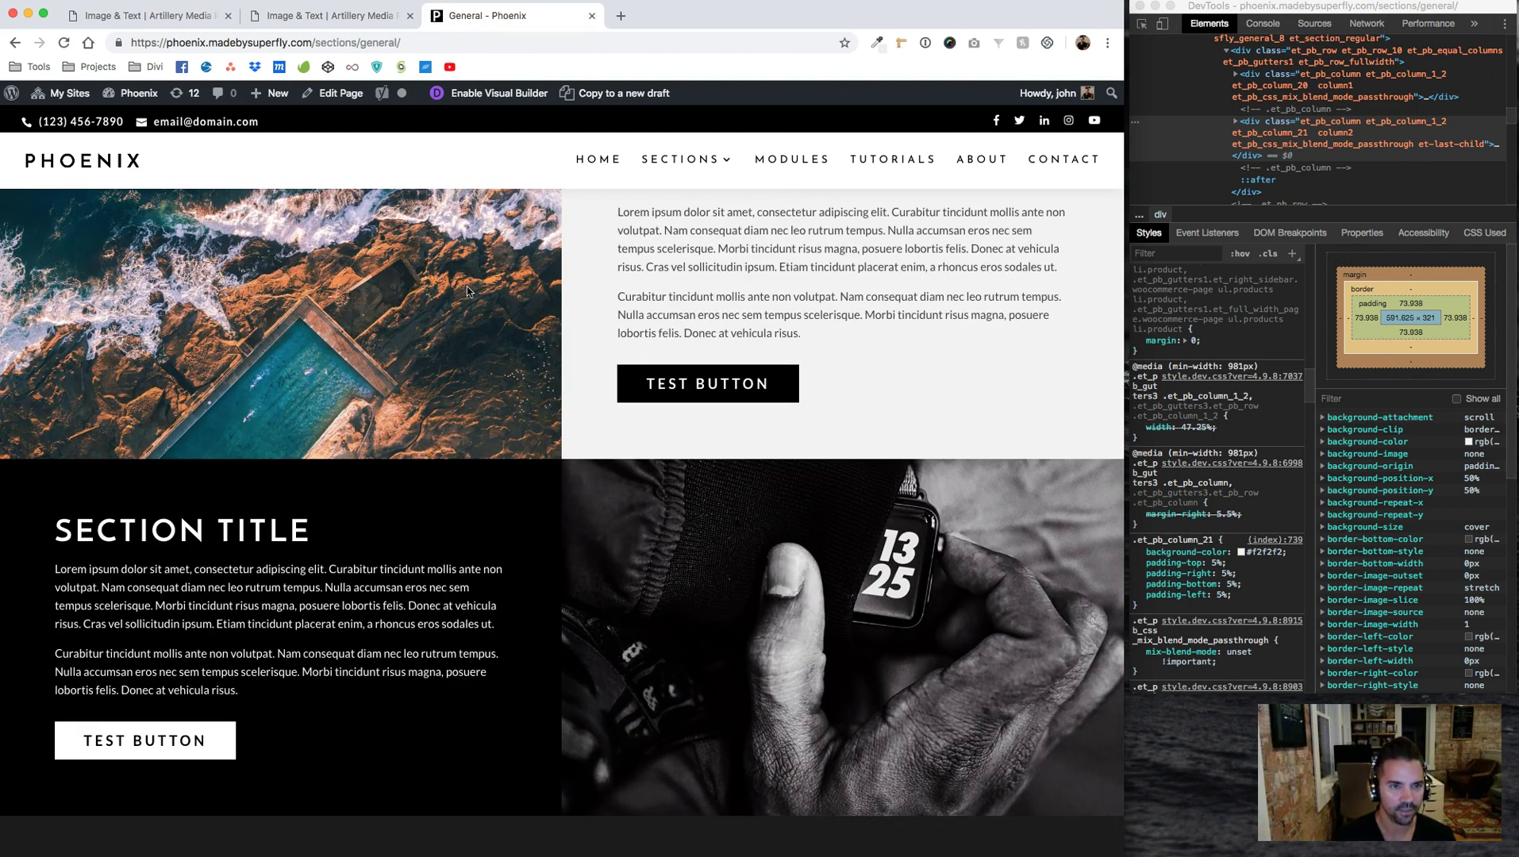
click(357, 18)
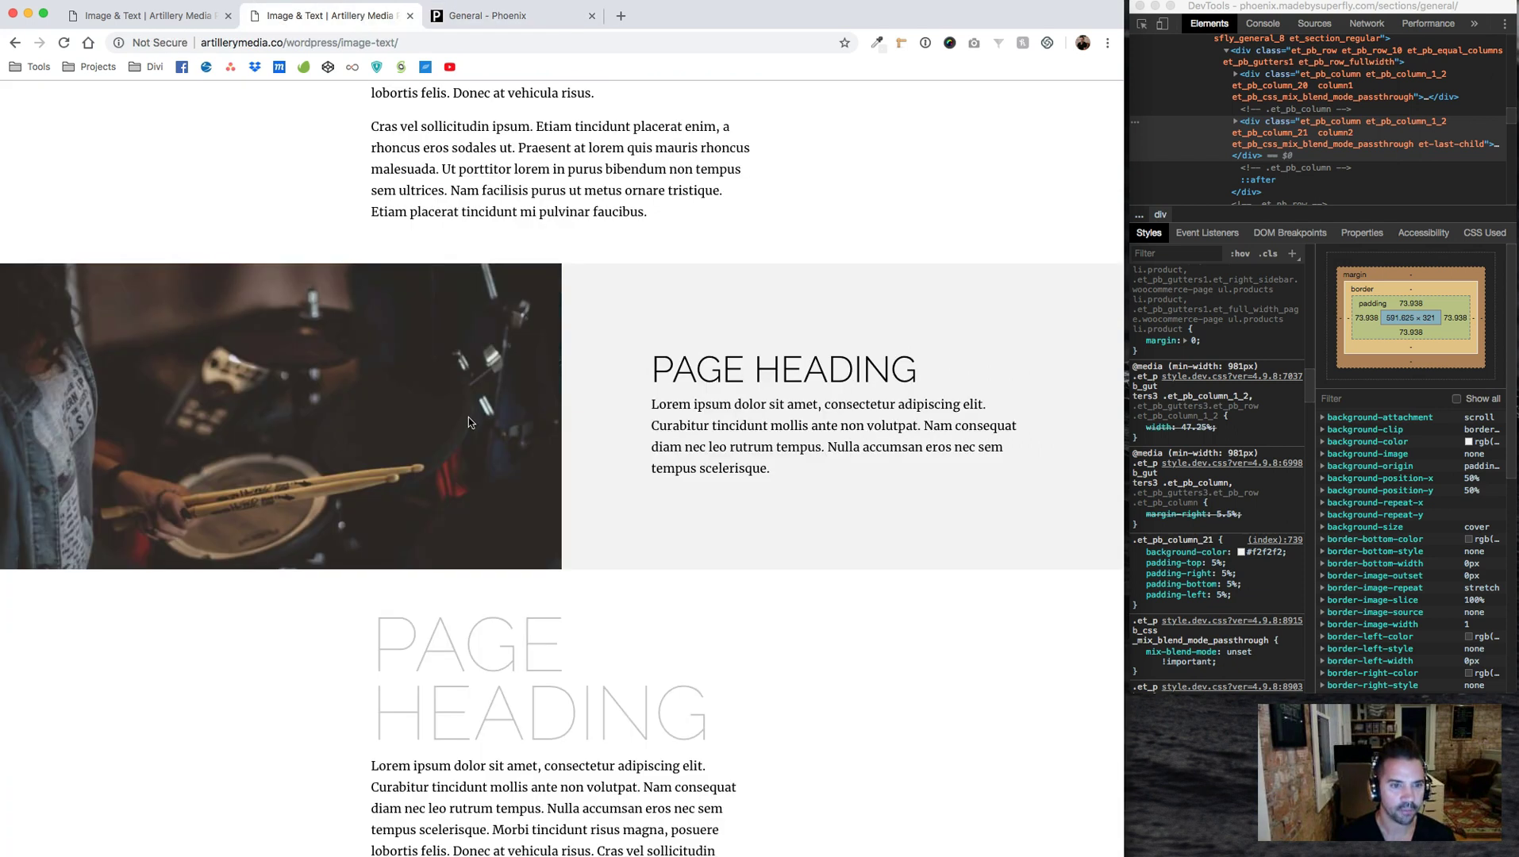
scroll(469, 422, down, 3)
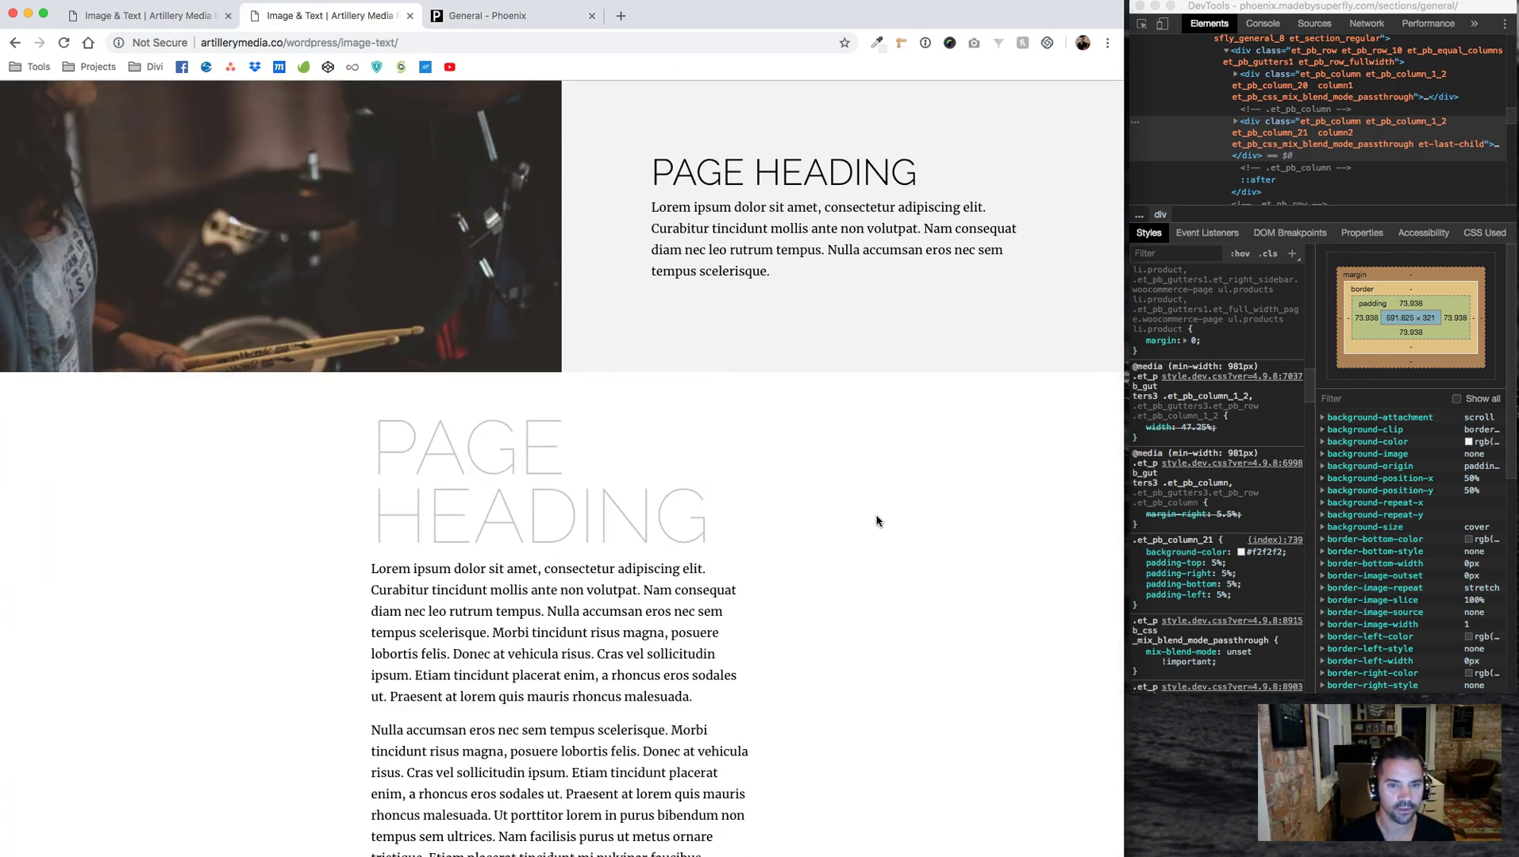
scroll(189, 282, up, 1)
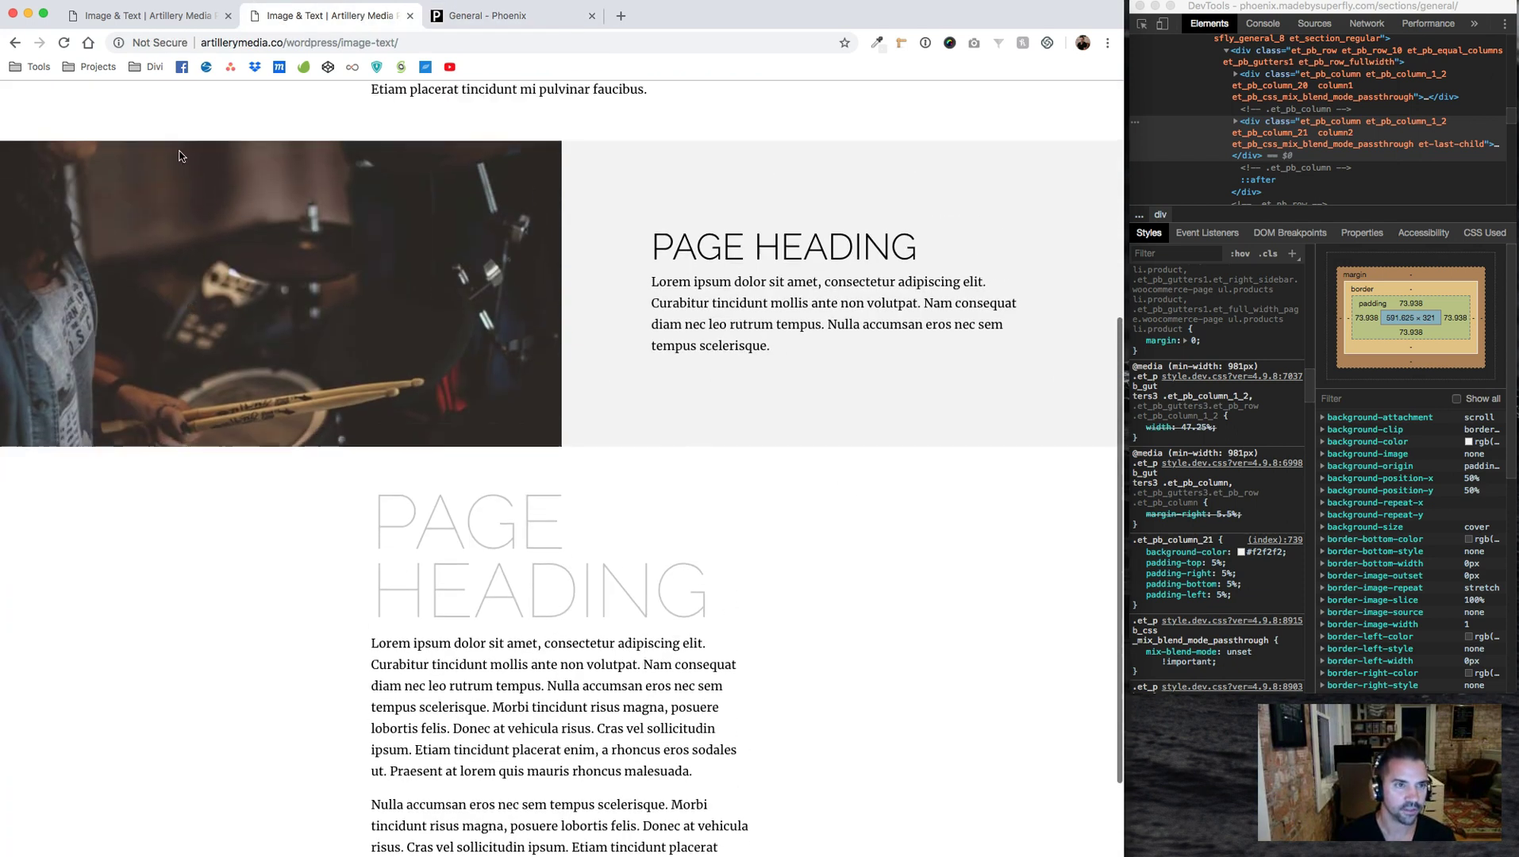
Duplicate the image and text row in the visual builder and move the lower row's text module into column 1
click(183, 17)
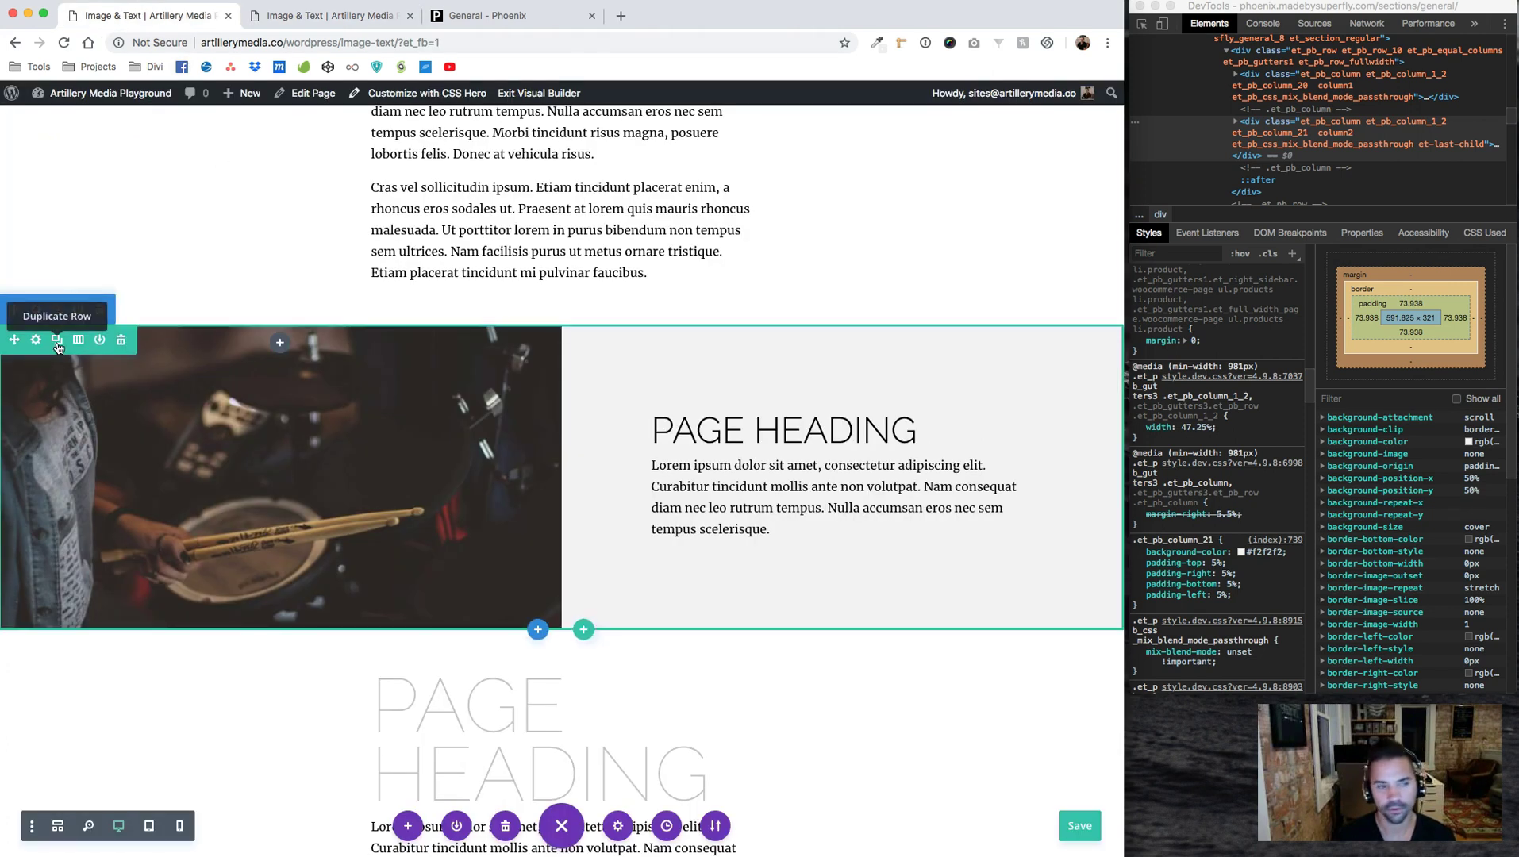
click(57, 343)
scroll(368, 460, down, 3)
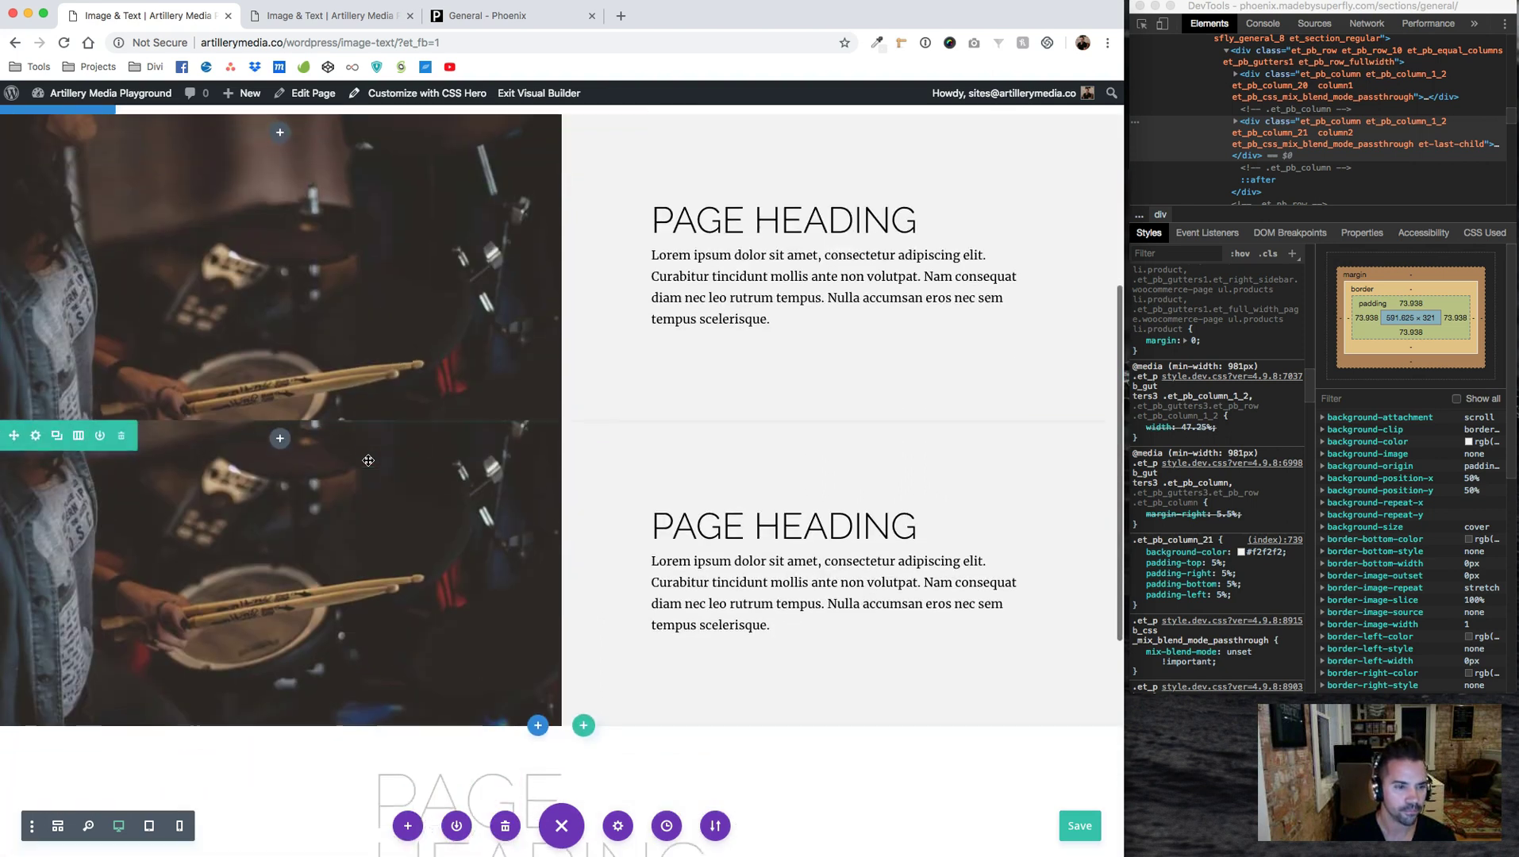
scroll(368, 460, down, 1)
drag(482, 417, 497, 417)
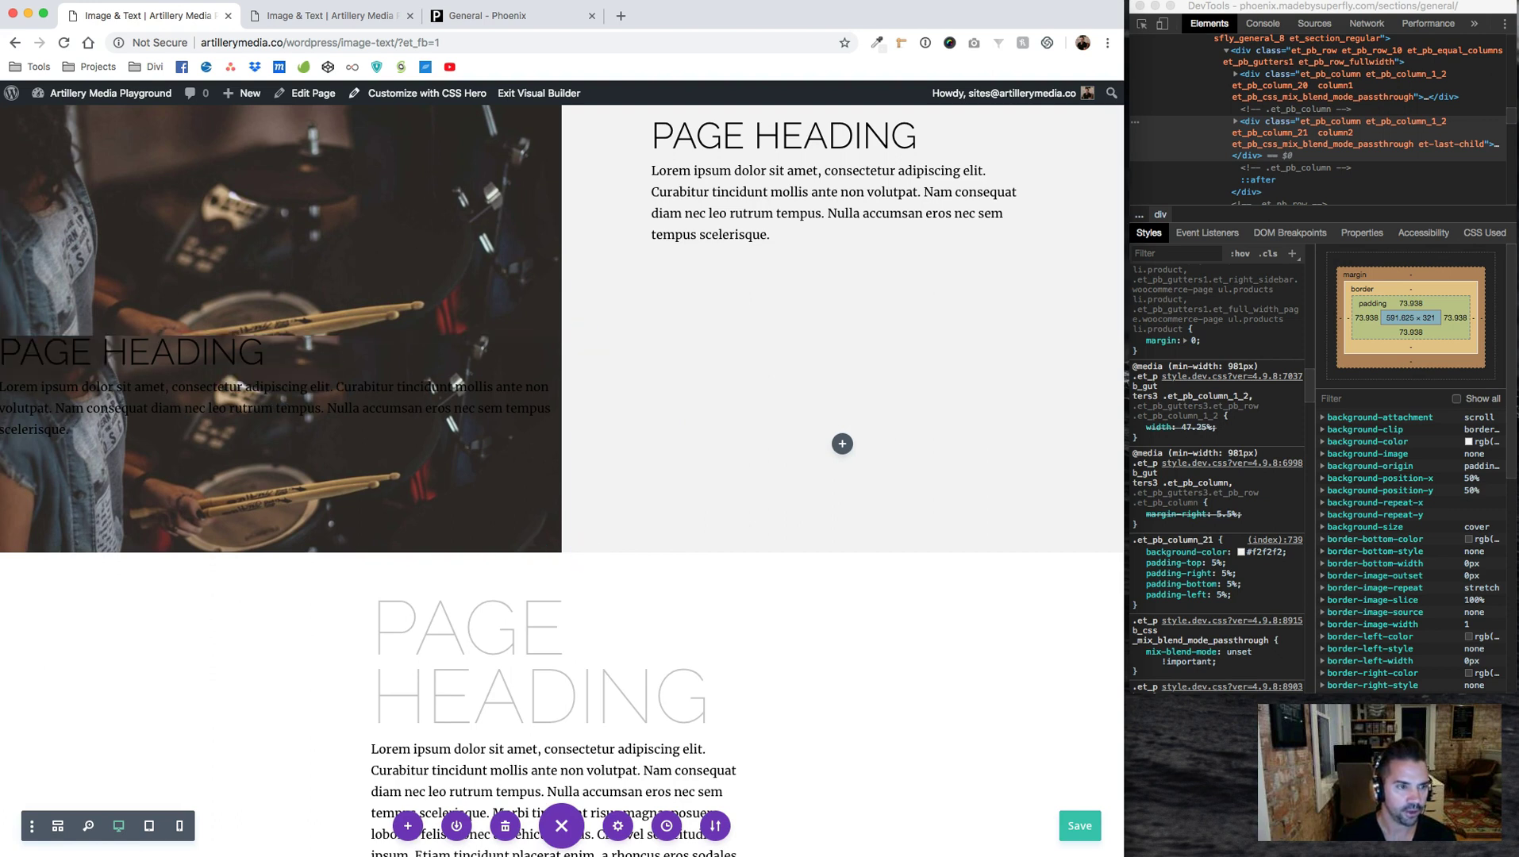
Replace column 1's background image in the lower row with the solid color #000000 and save the row settings
click(38, 353)
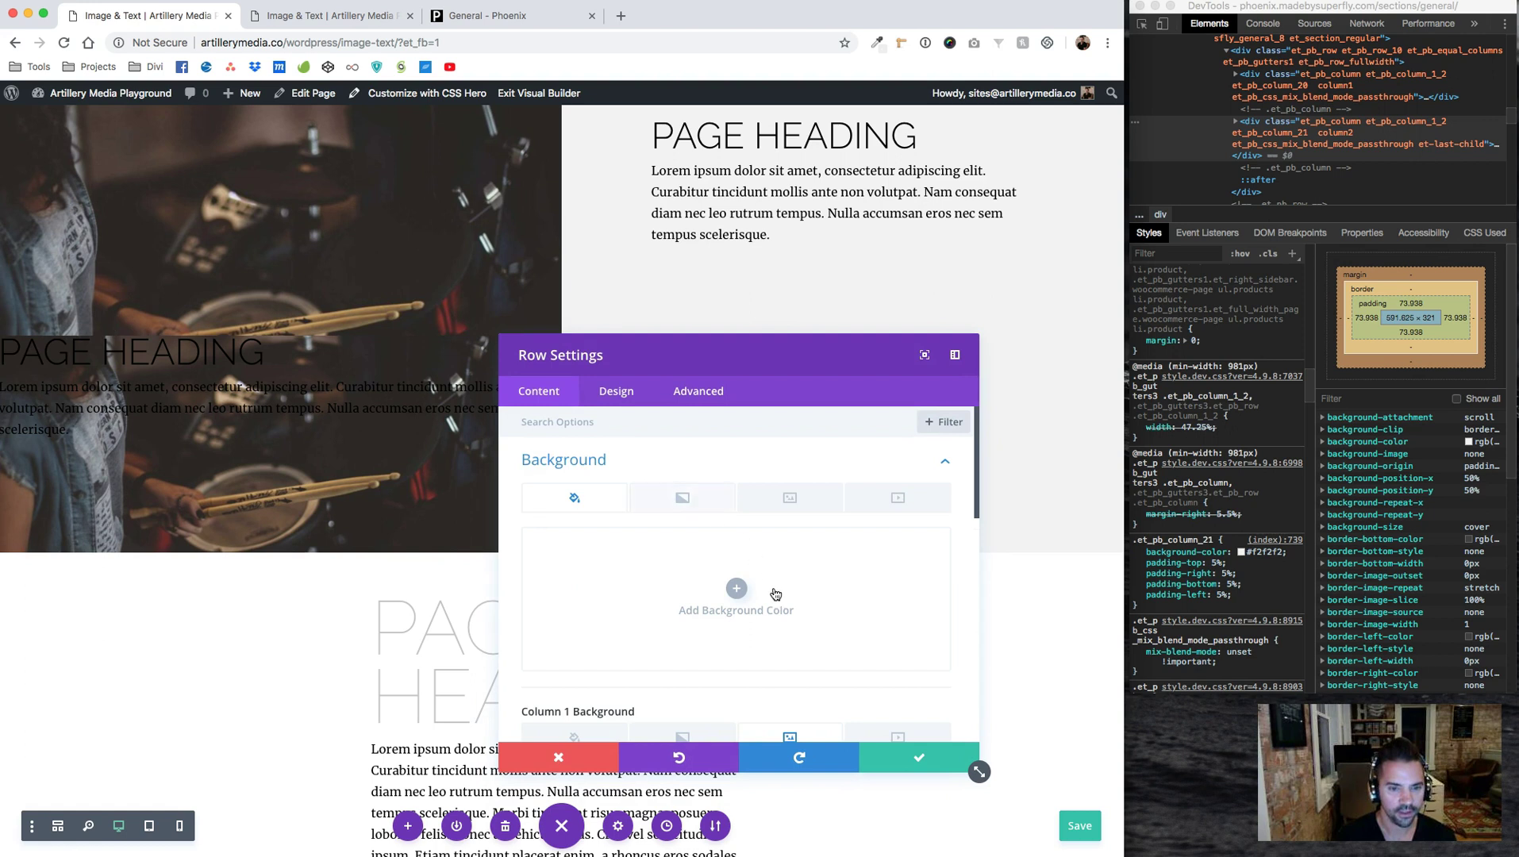
scroll(775, 594, down, 3)
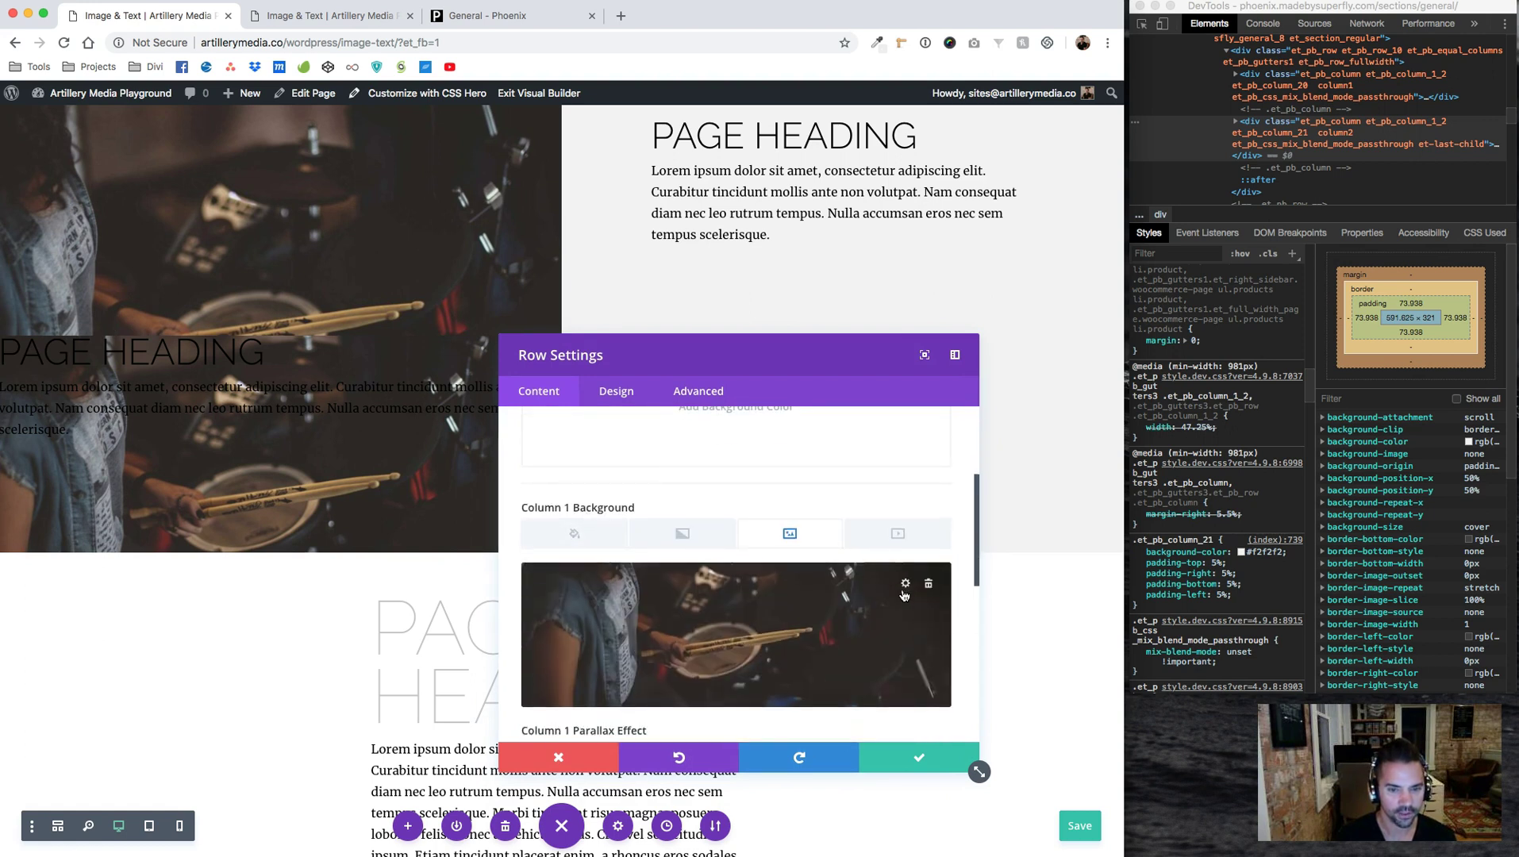
click(929, 587)
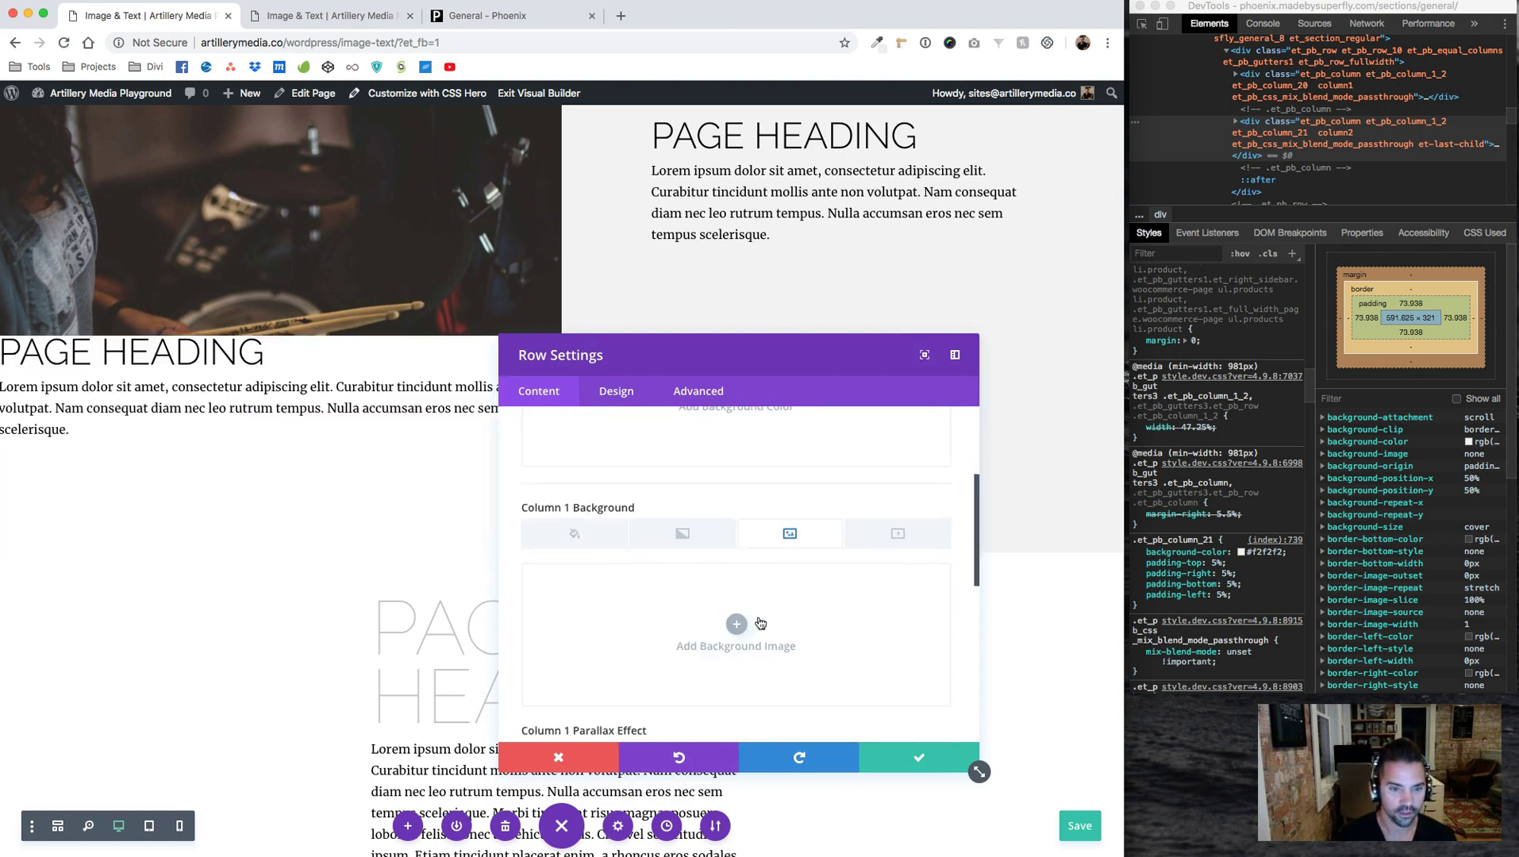
click(736, 625)
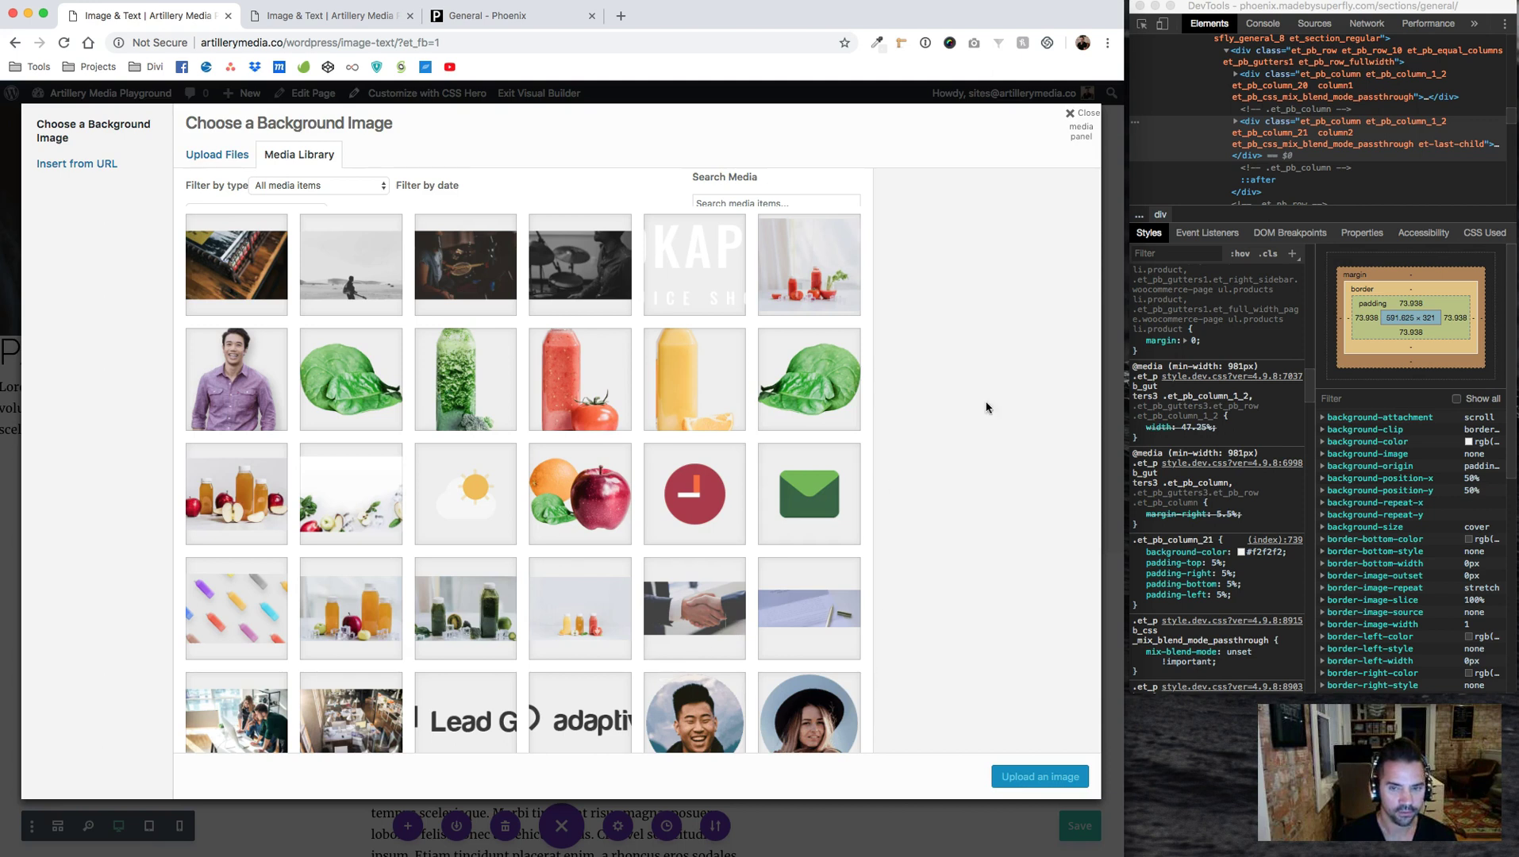
click(1075, 135)
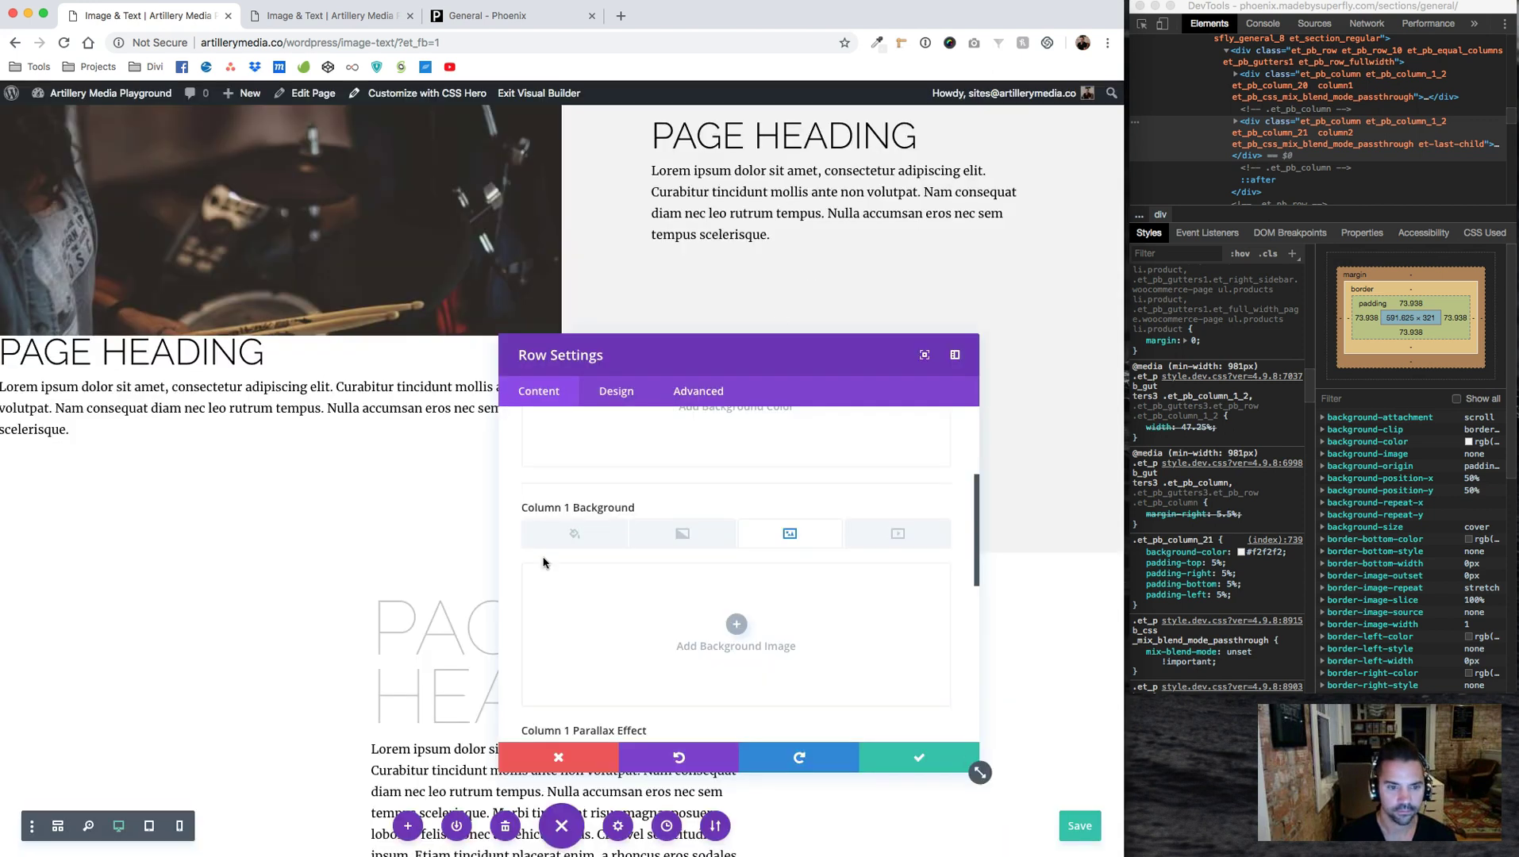
click(570, 533)
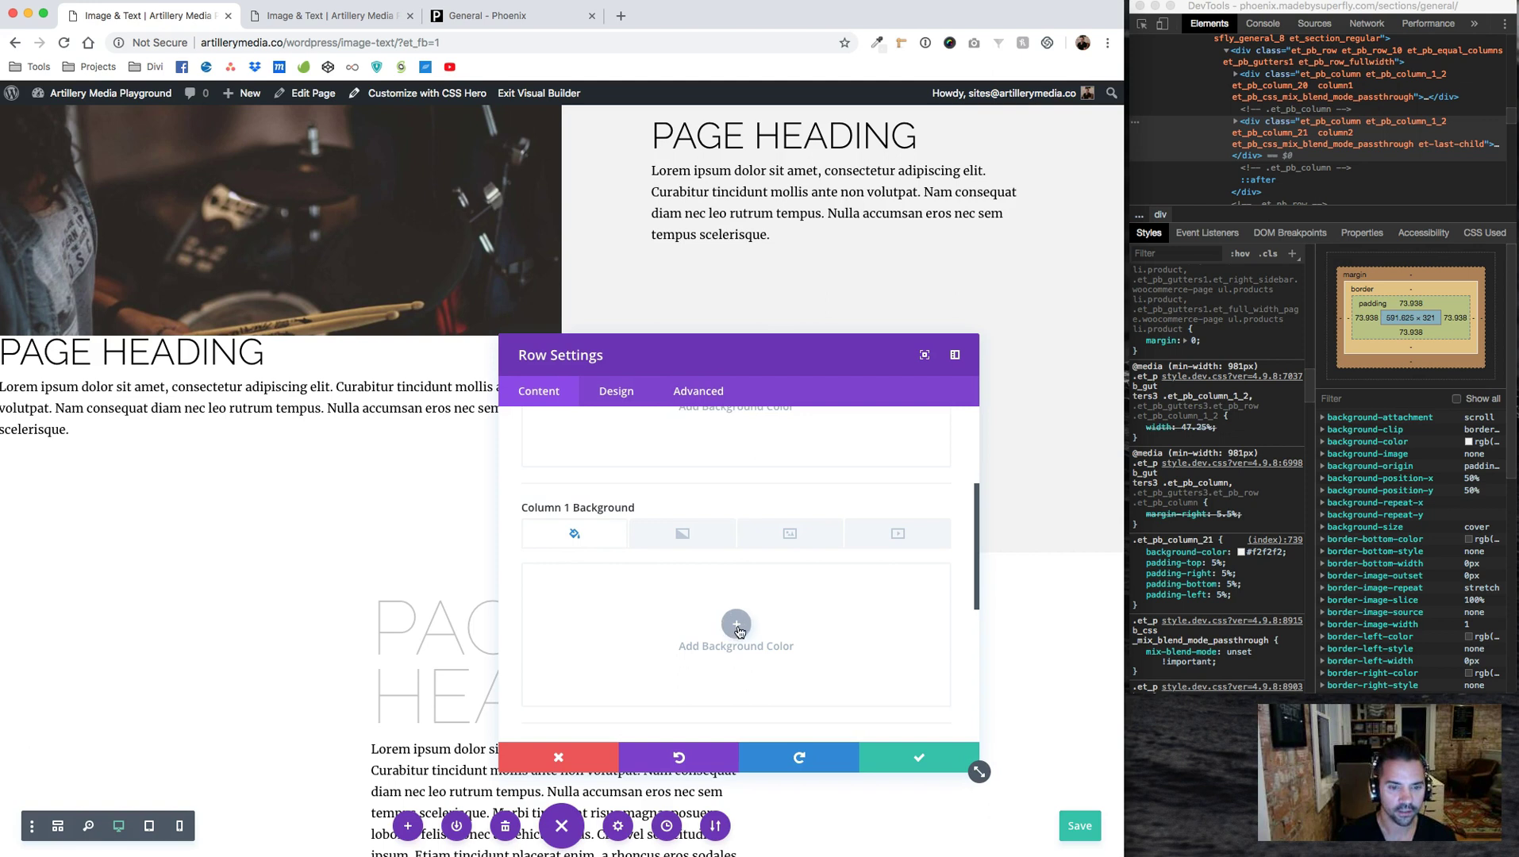
click(629, 710)
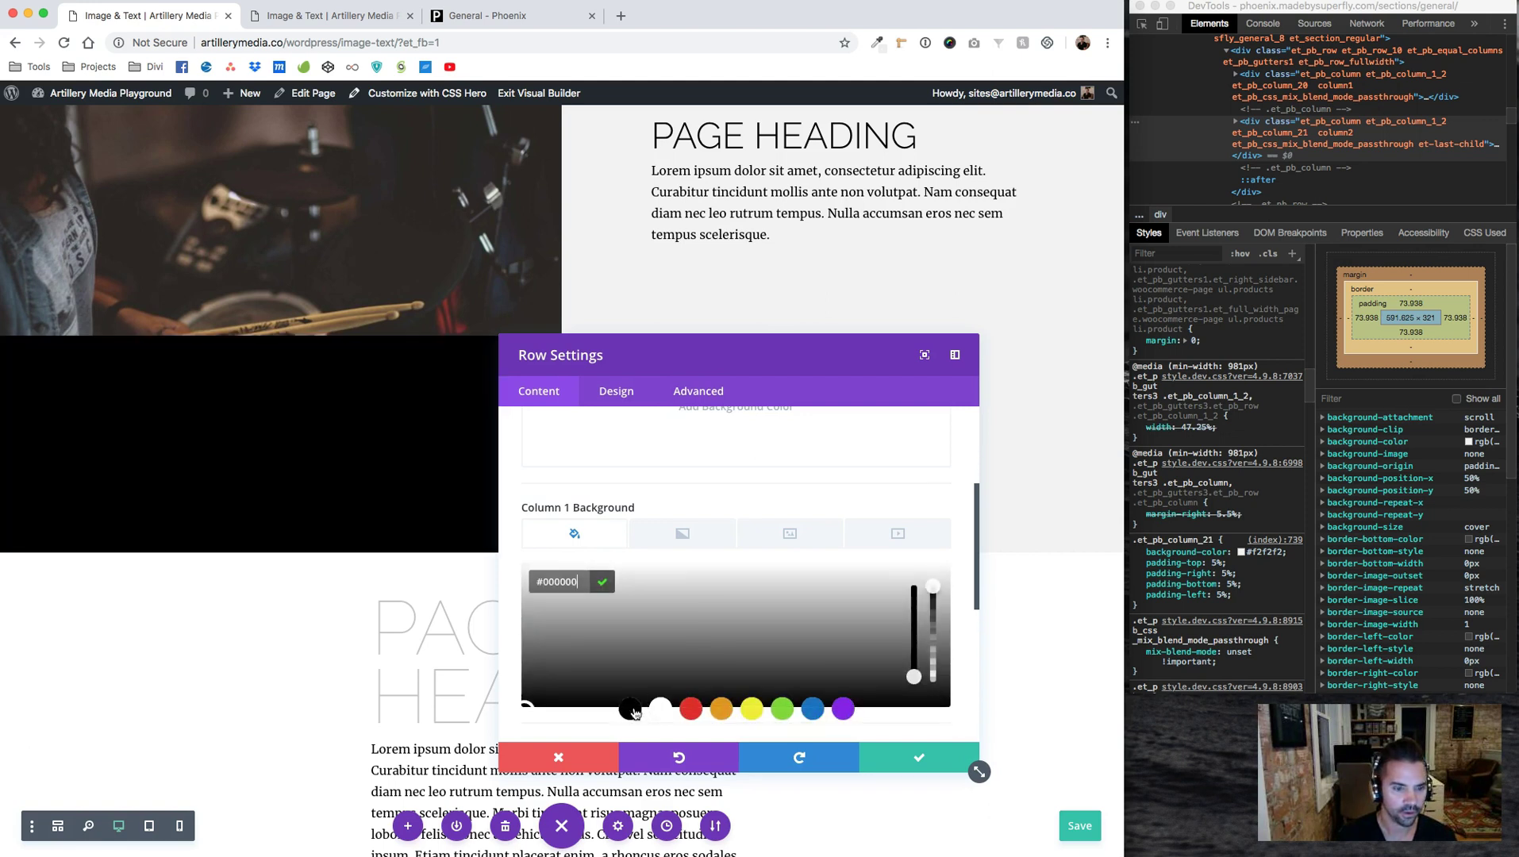
click(906, 762)
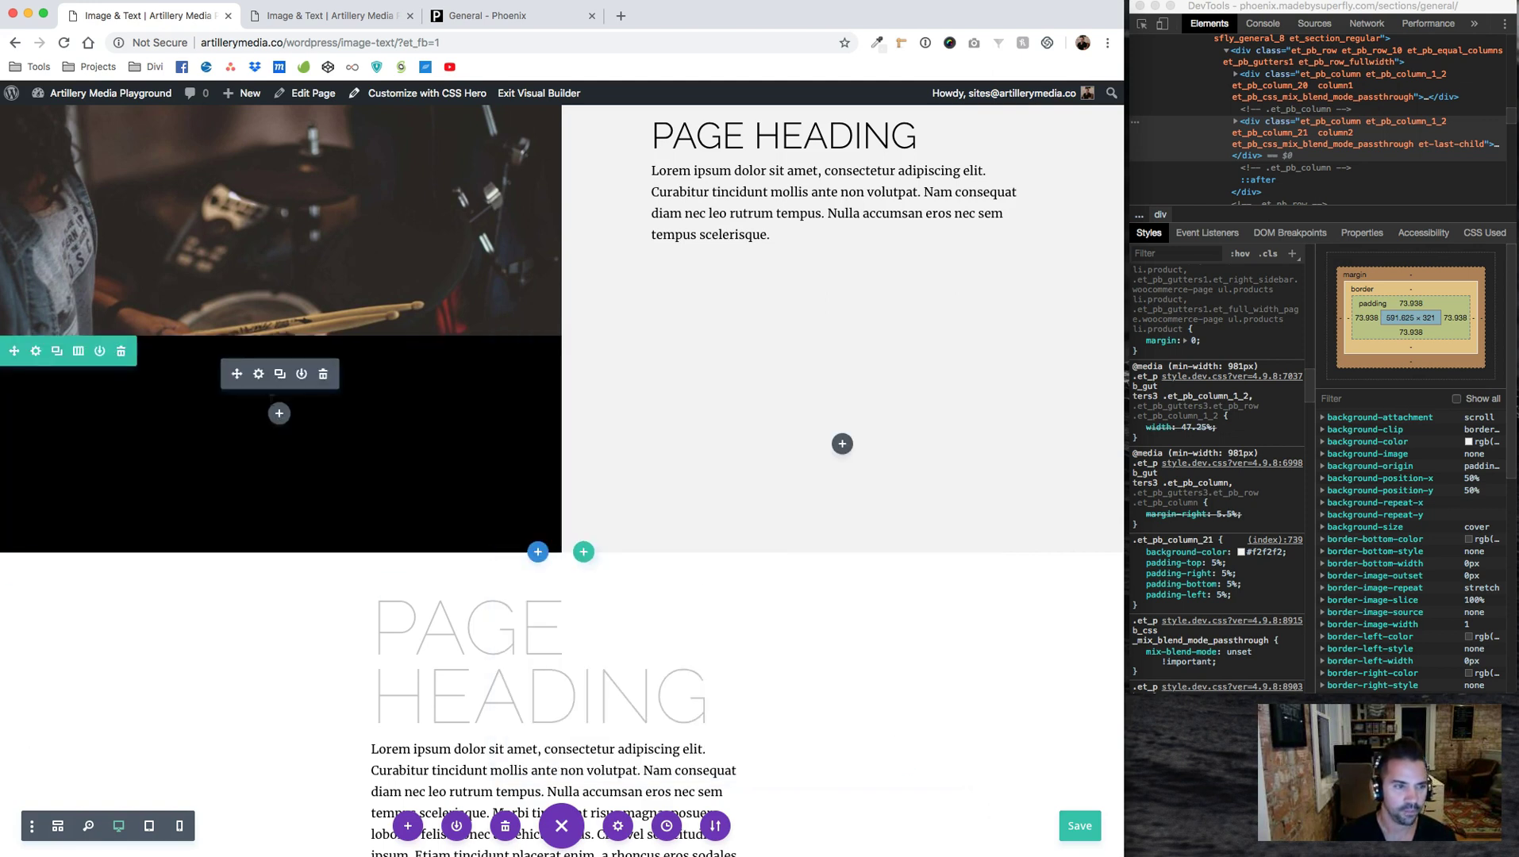
Set the lower row's text module to the Light text color option and make its body text white
click(259, 375)
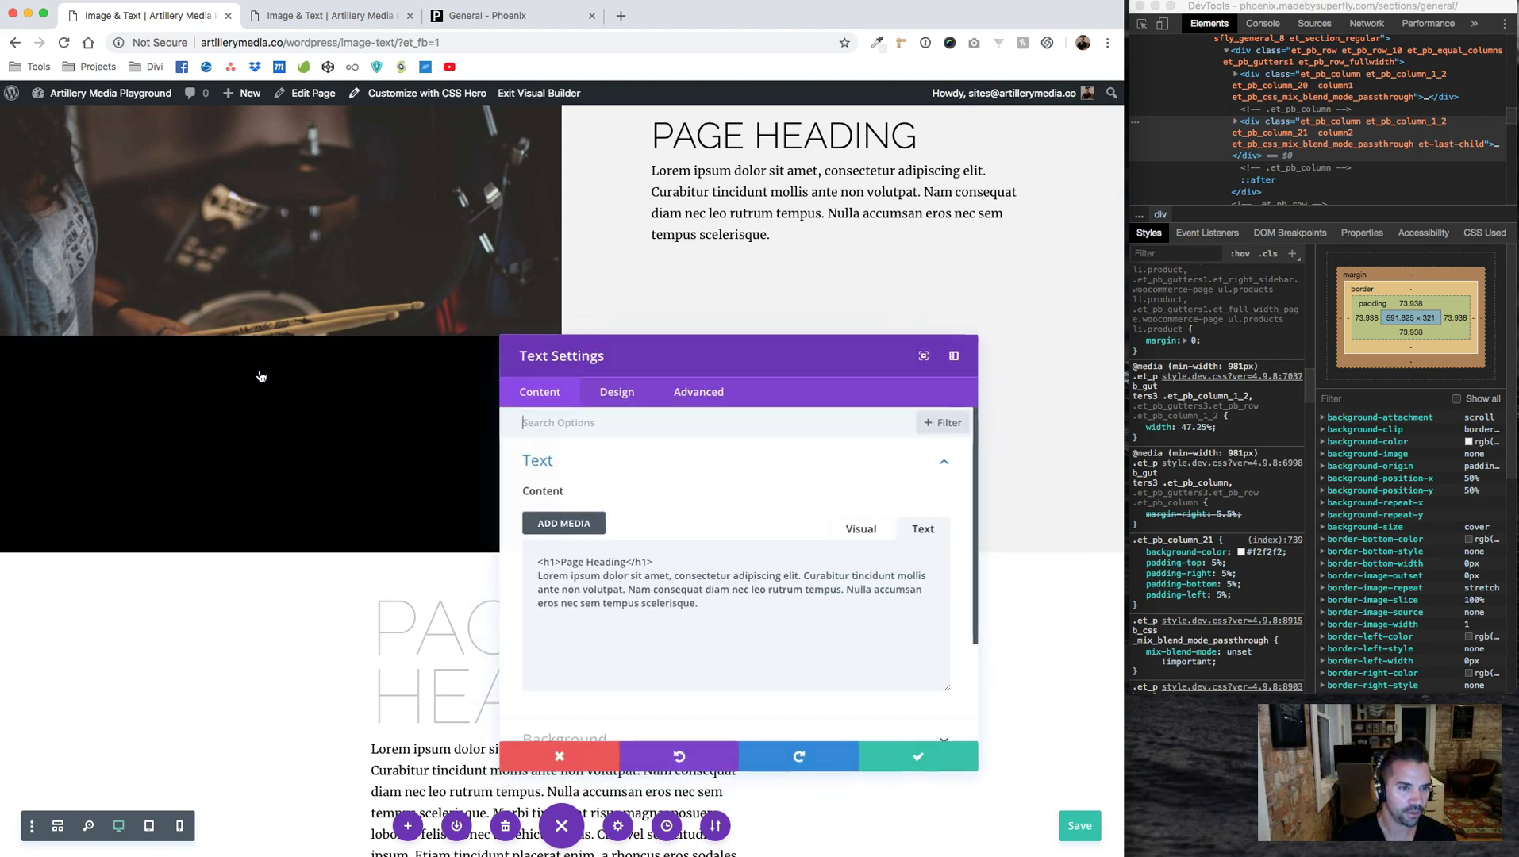
click(617, 390)
click(544, 468)
scroll(555, 603, down, 5)
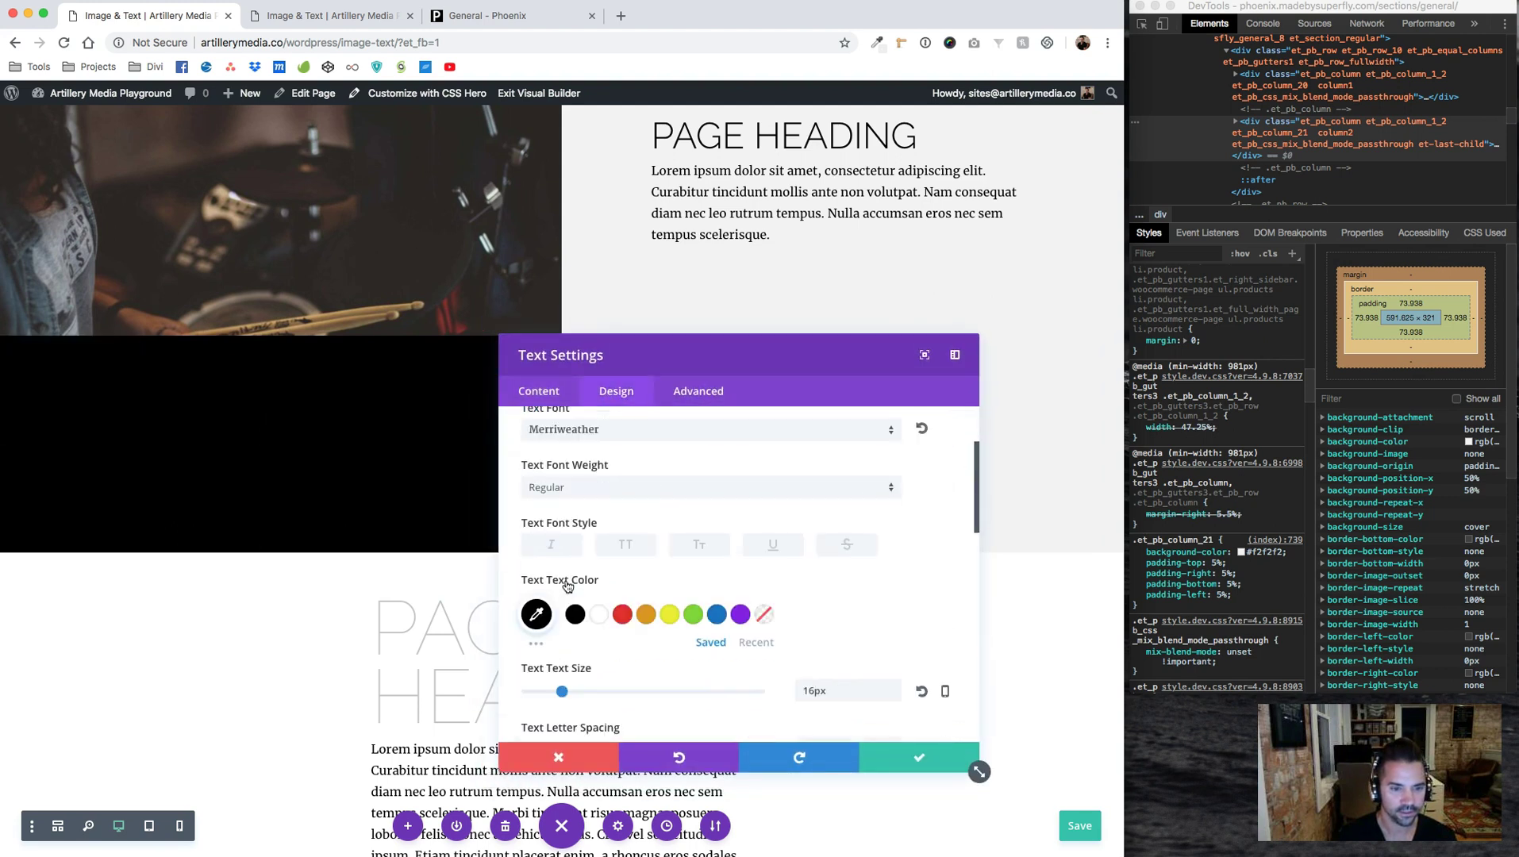
scroll(555, 657, down, 4)
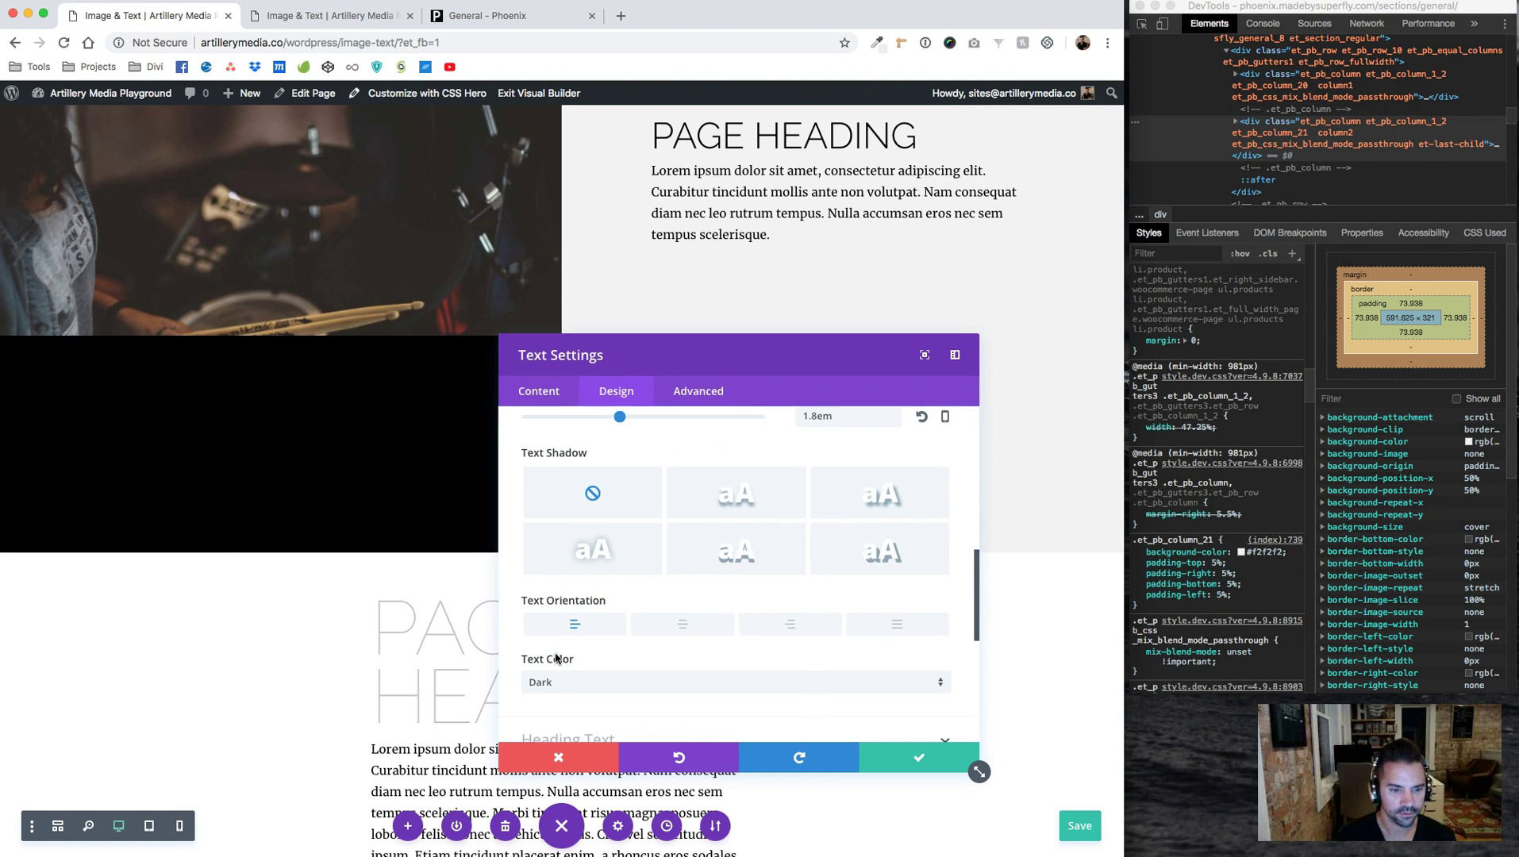
click(558, 683)
click(558, 683)
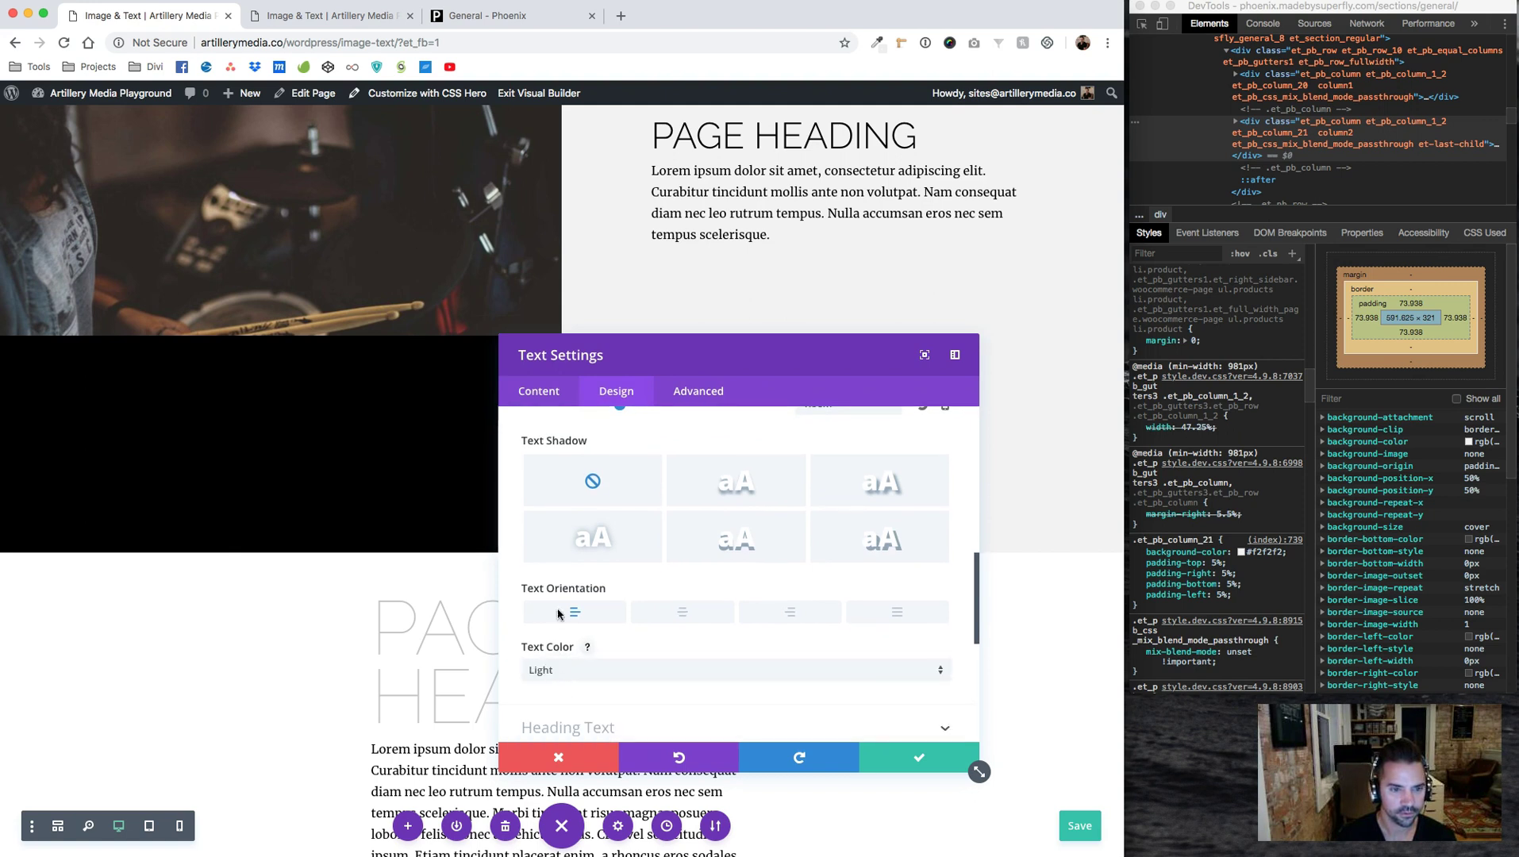
scroll(621, 512, up, 10)
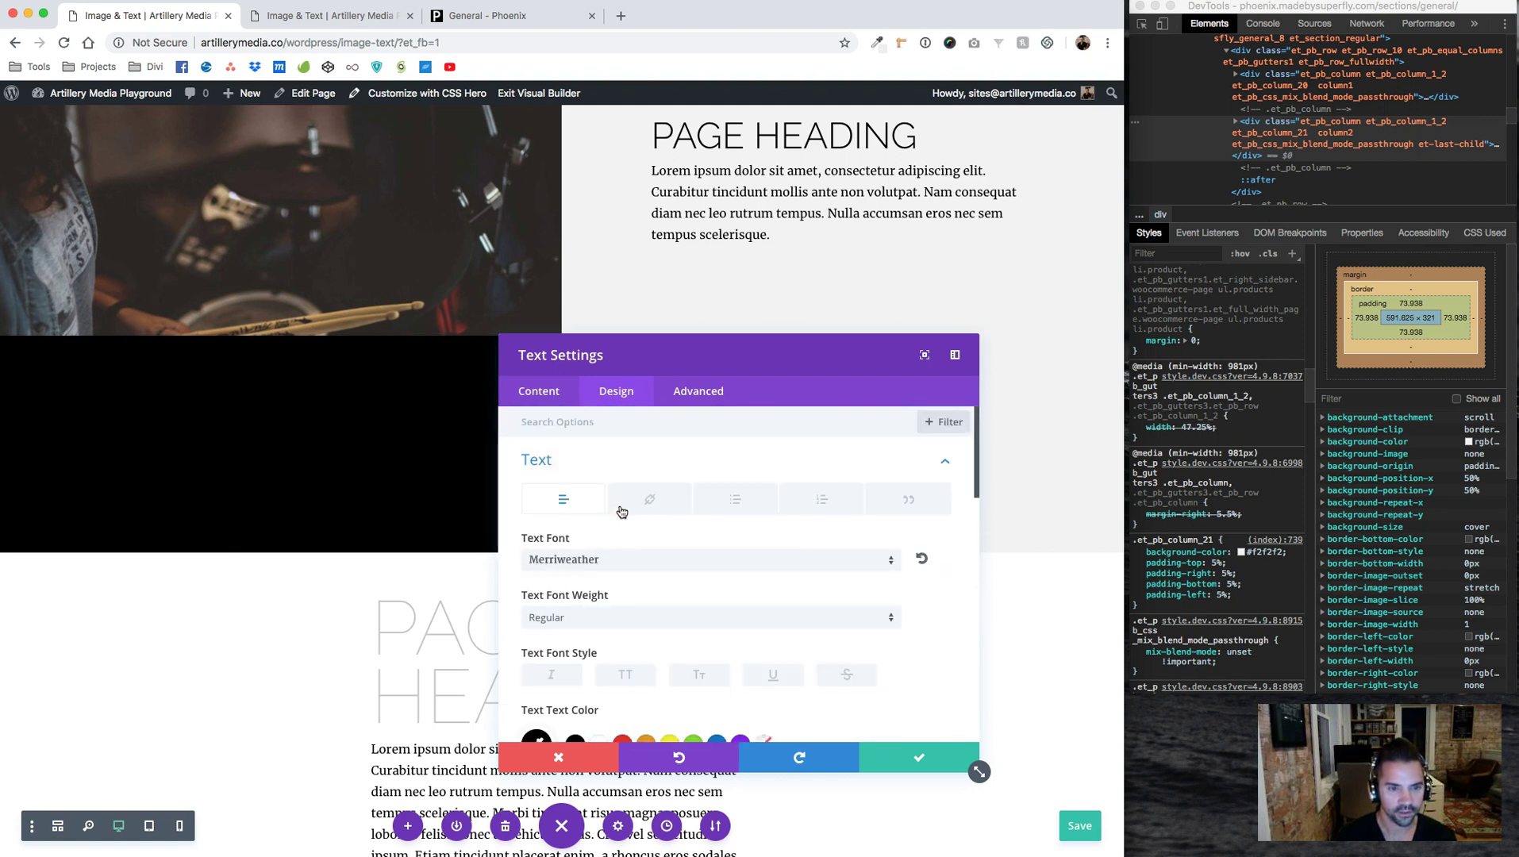
scroll(621, 512, down, 3)
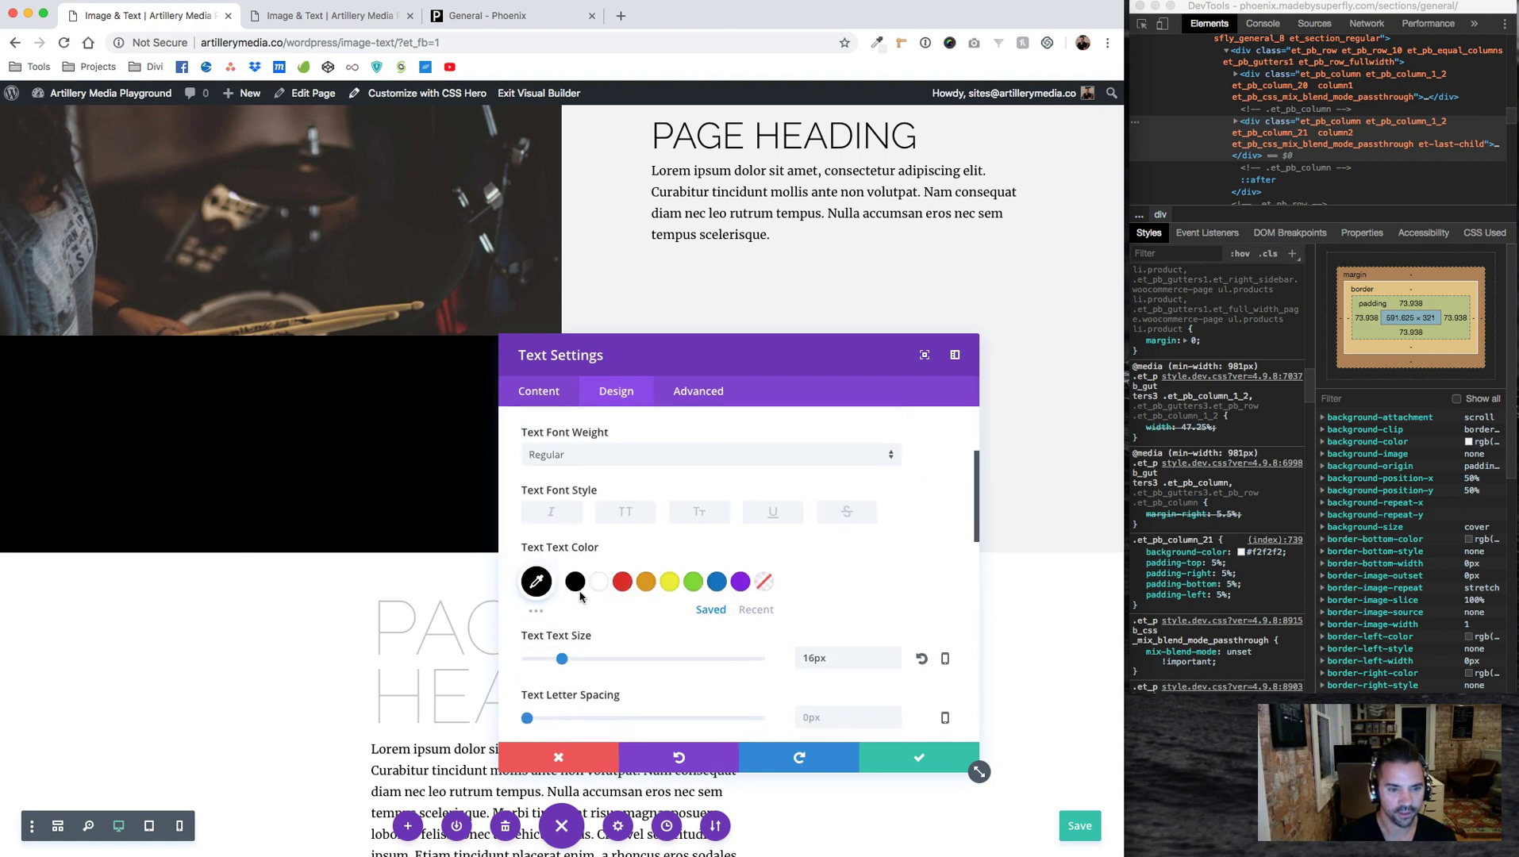
click(598, 582)
scroll(601, 509, up, 3)
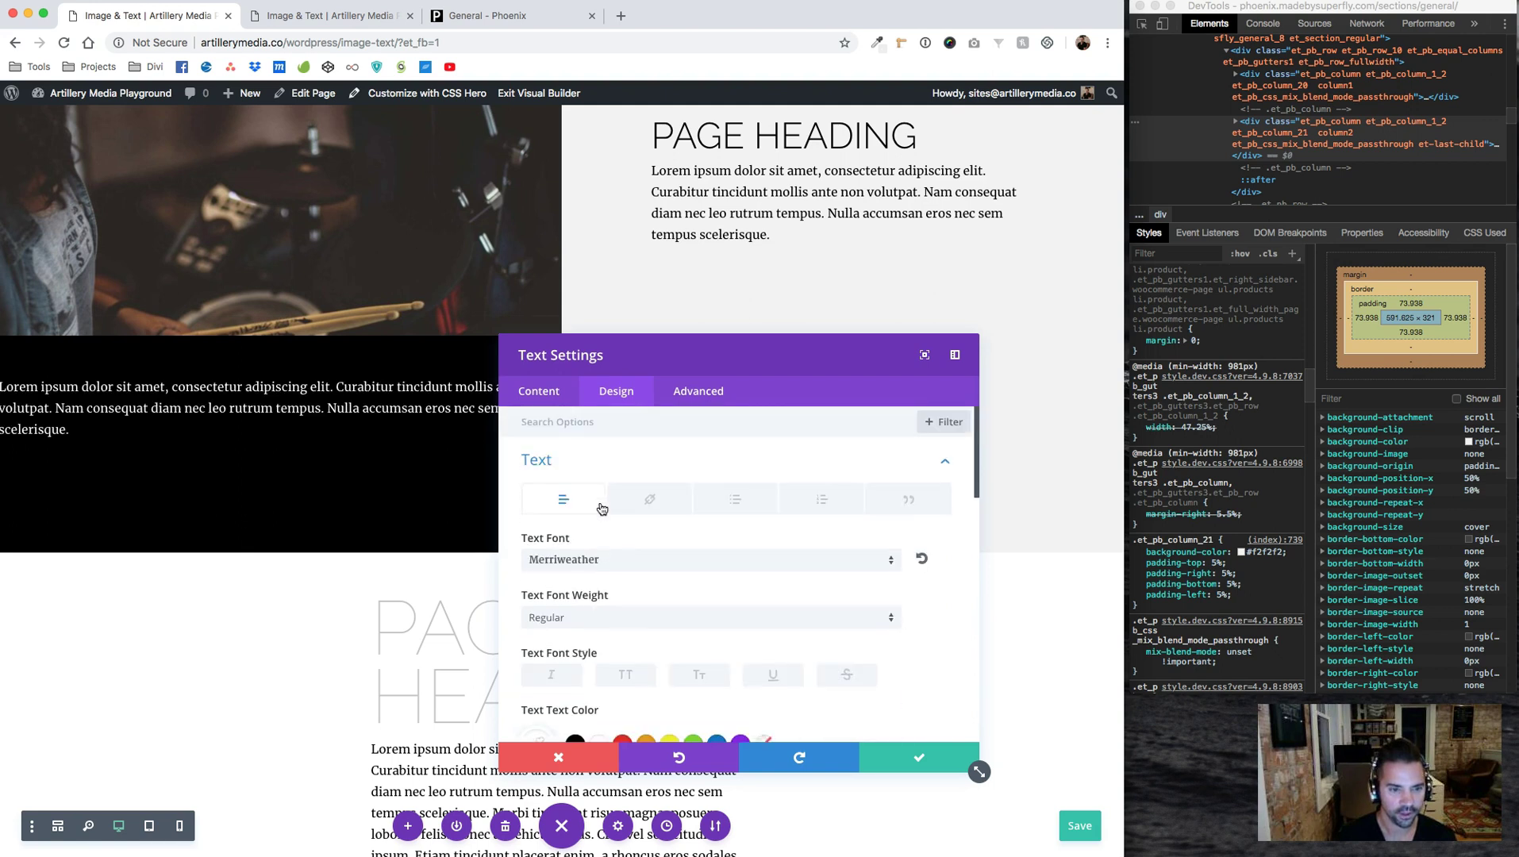
Make the H1 heading text of the lower row's text module white and save the module settings
scroll(631, 583, down, 10)
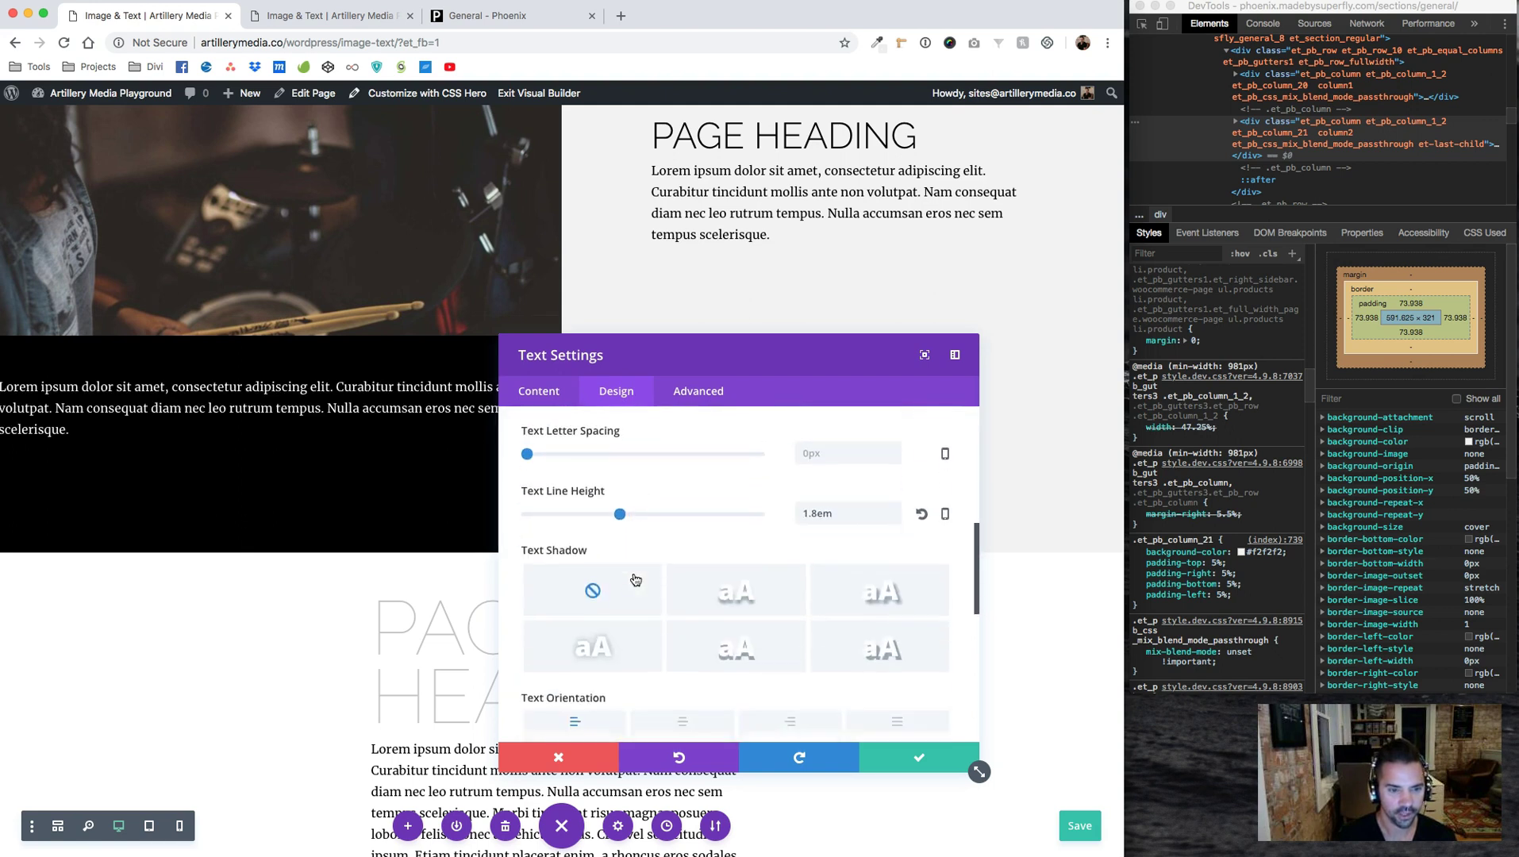
click(614, 505)
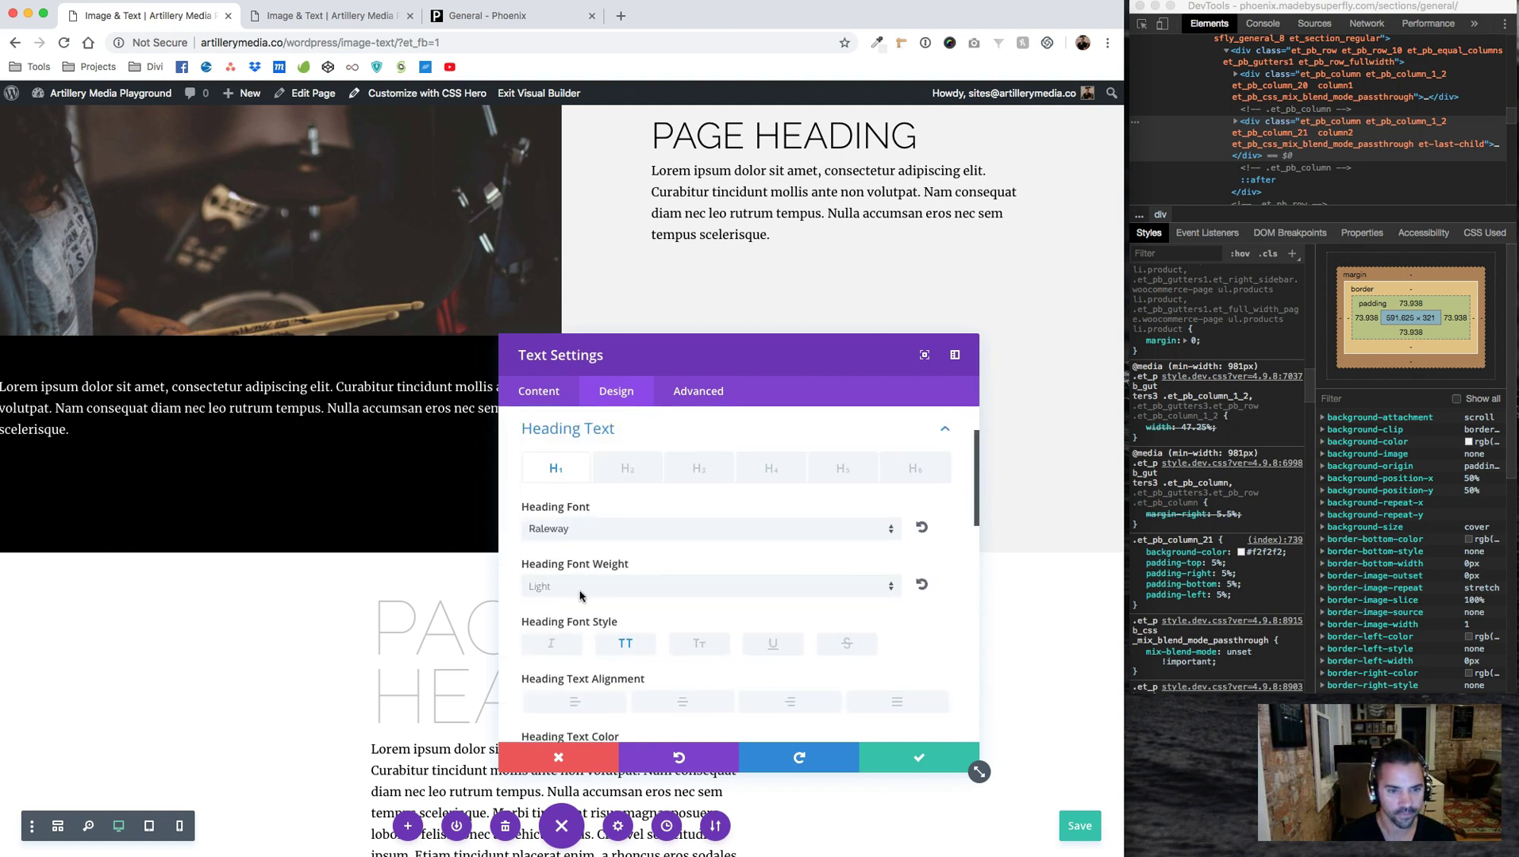
scroll(616, 562, down, 5)
click(599, 568)
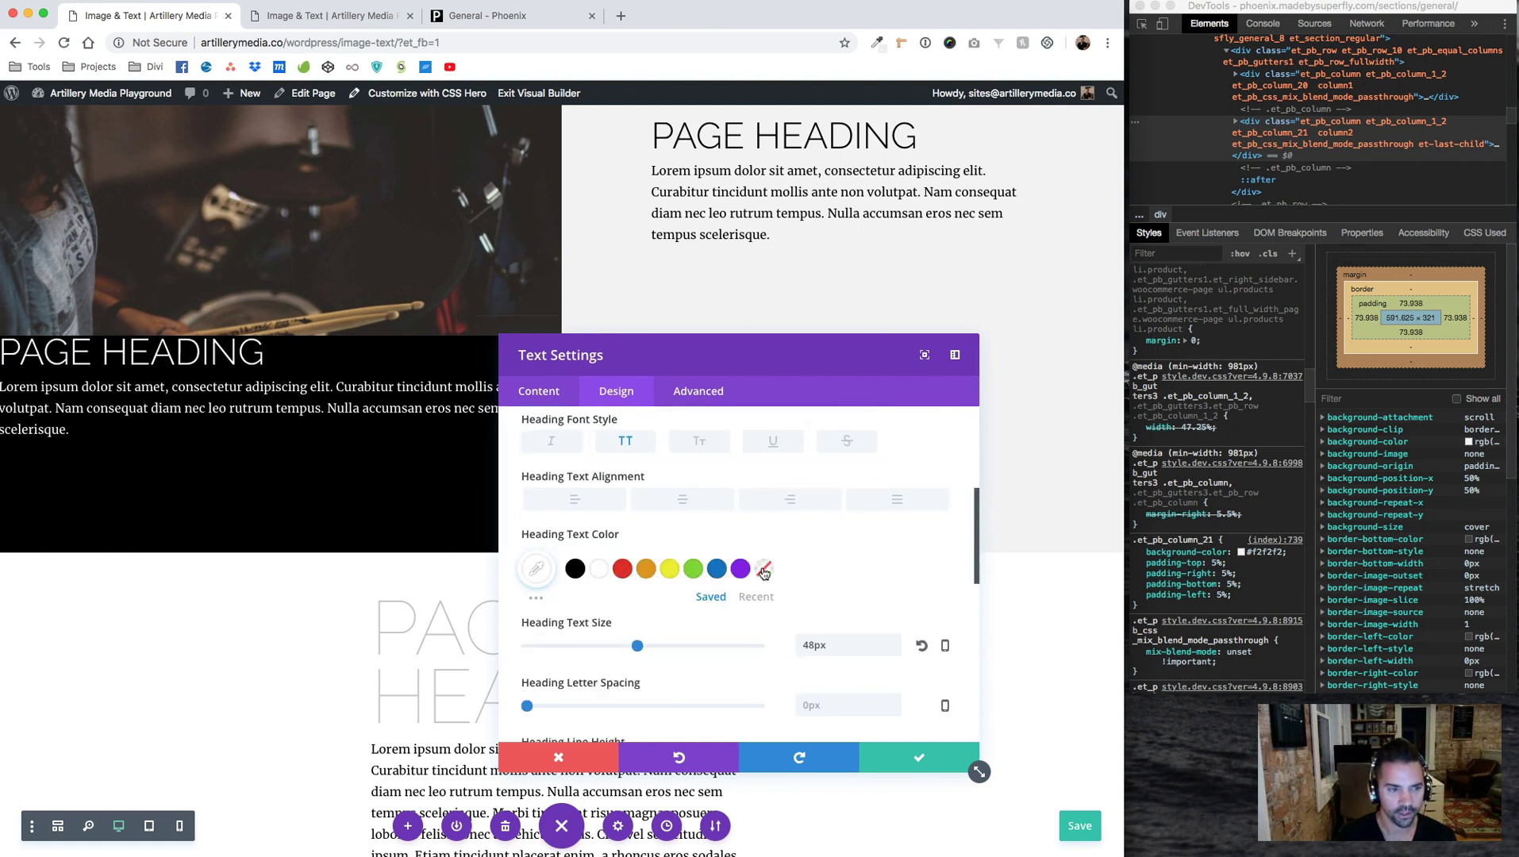
click(920, 757)
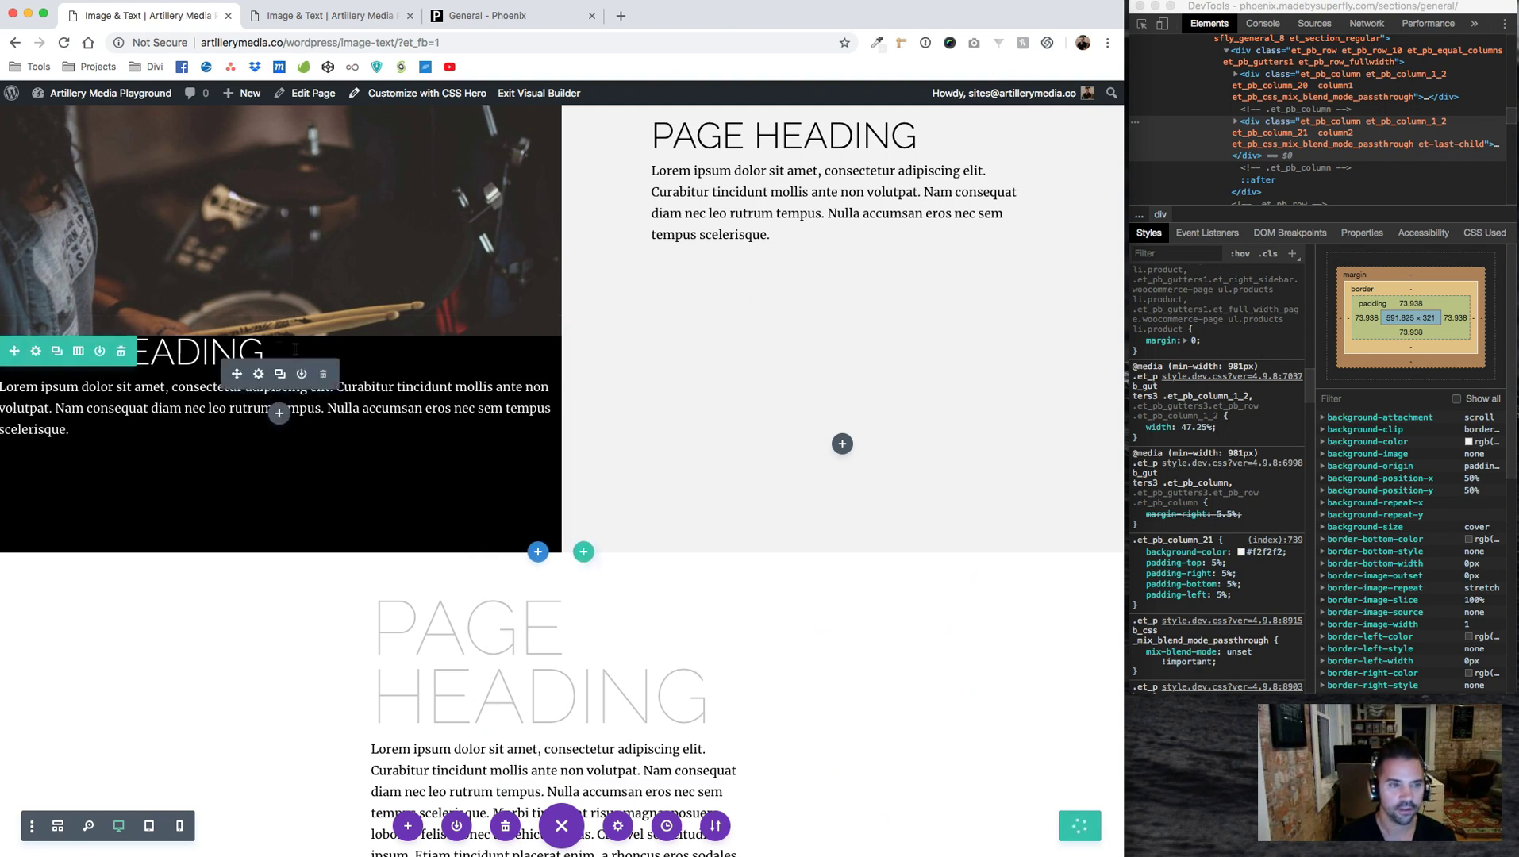
Replace column 2's background color in the lower row with the drummerBoy.jpg image from the media library
click(40, 355)
click(664, 476)
scroll(688, 555, down, 5)
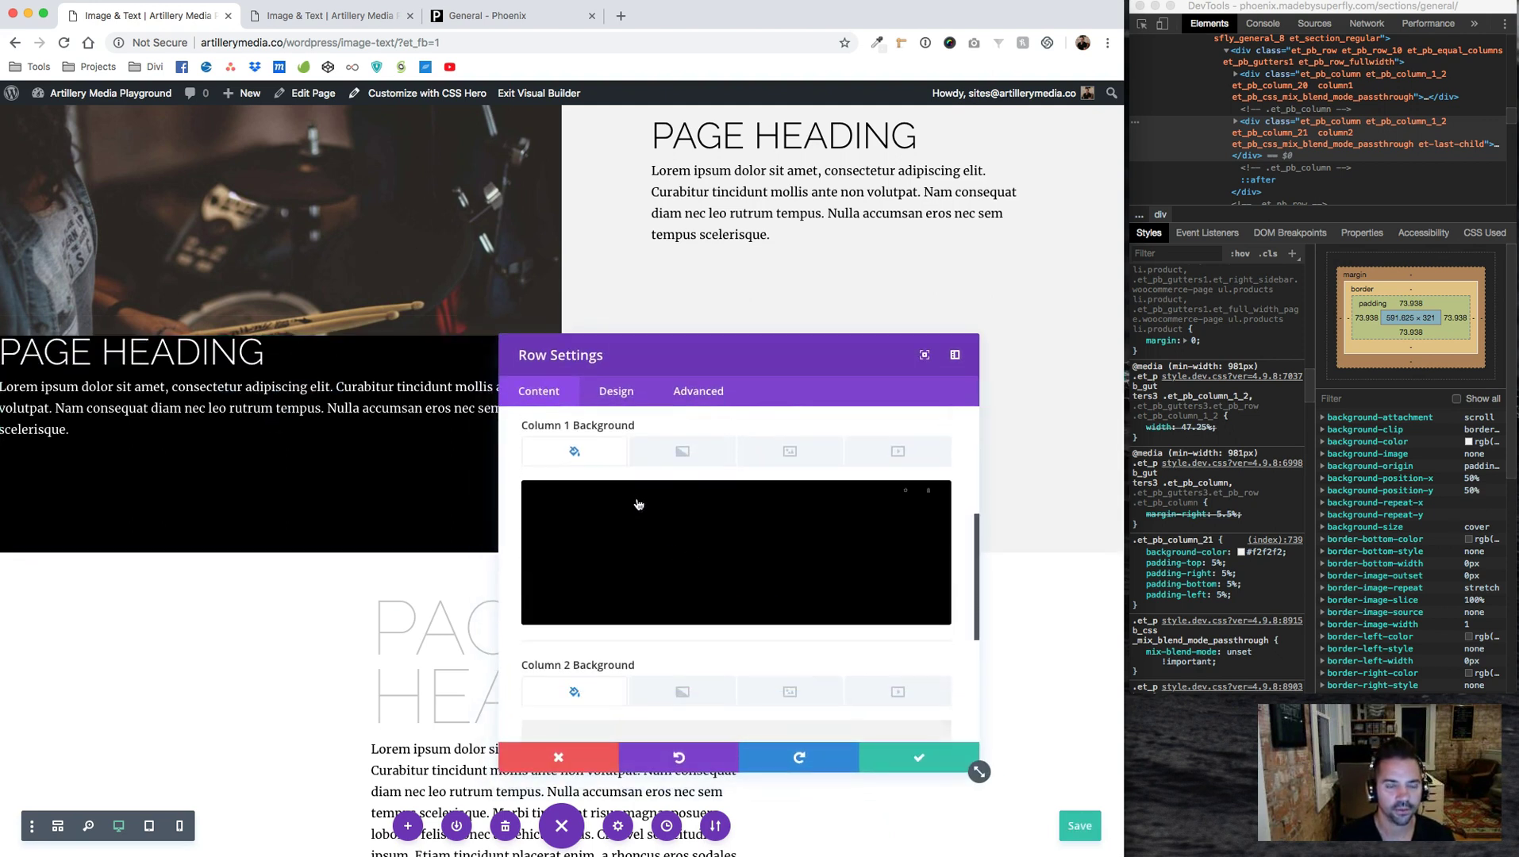
scroll(819, 585, down, 3)
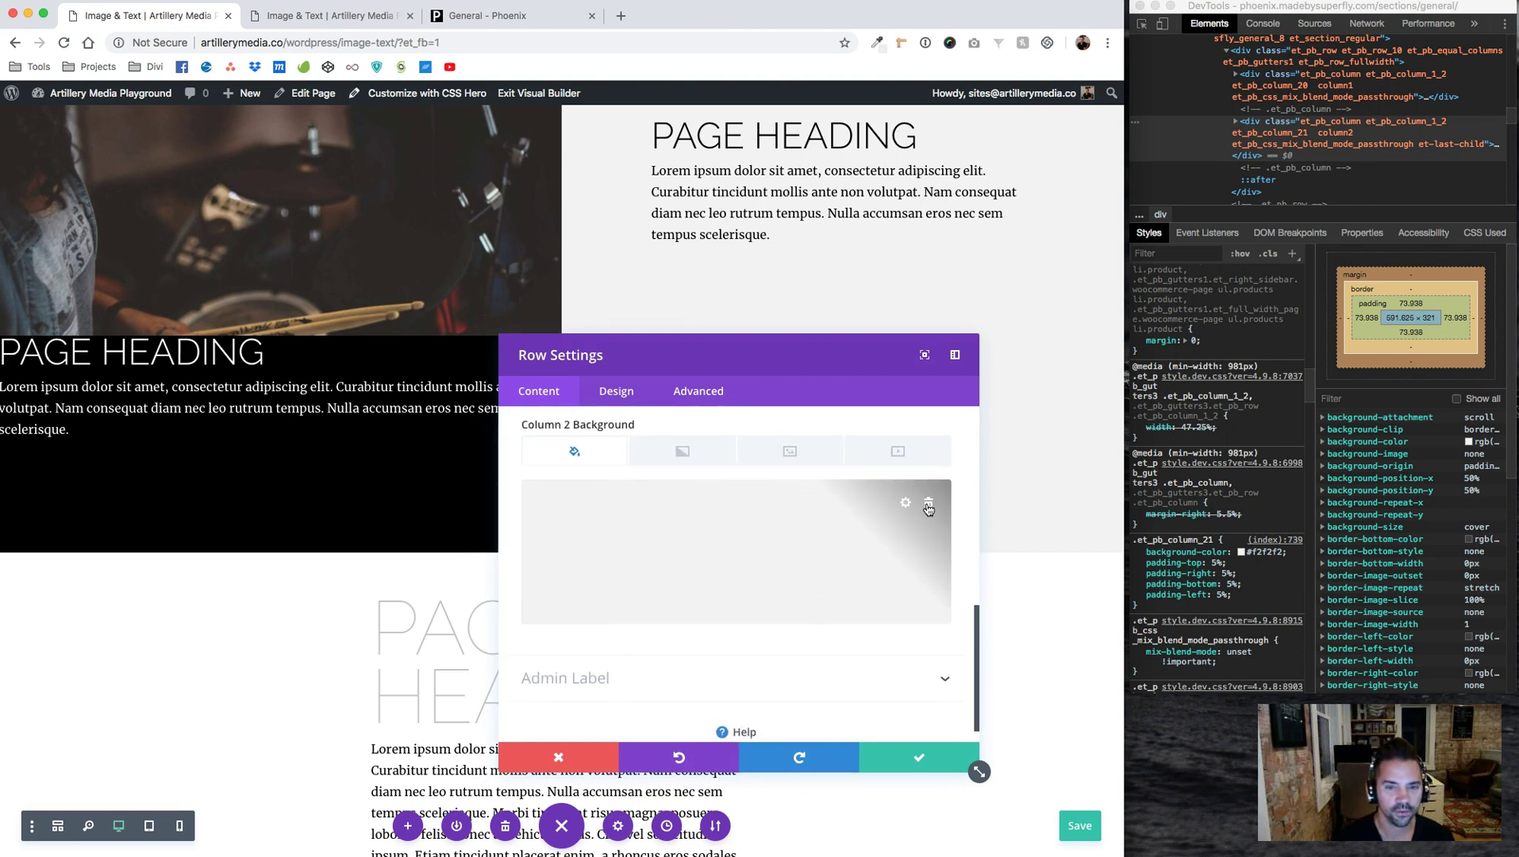
click(929, 504)
click(791, 453)
click(734, 539)
click(549, 298)
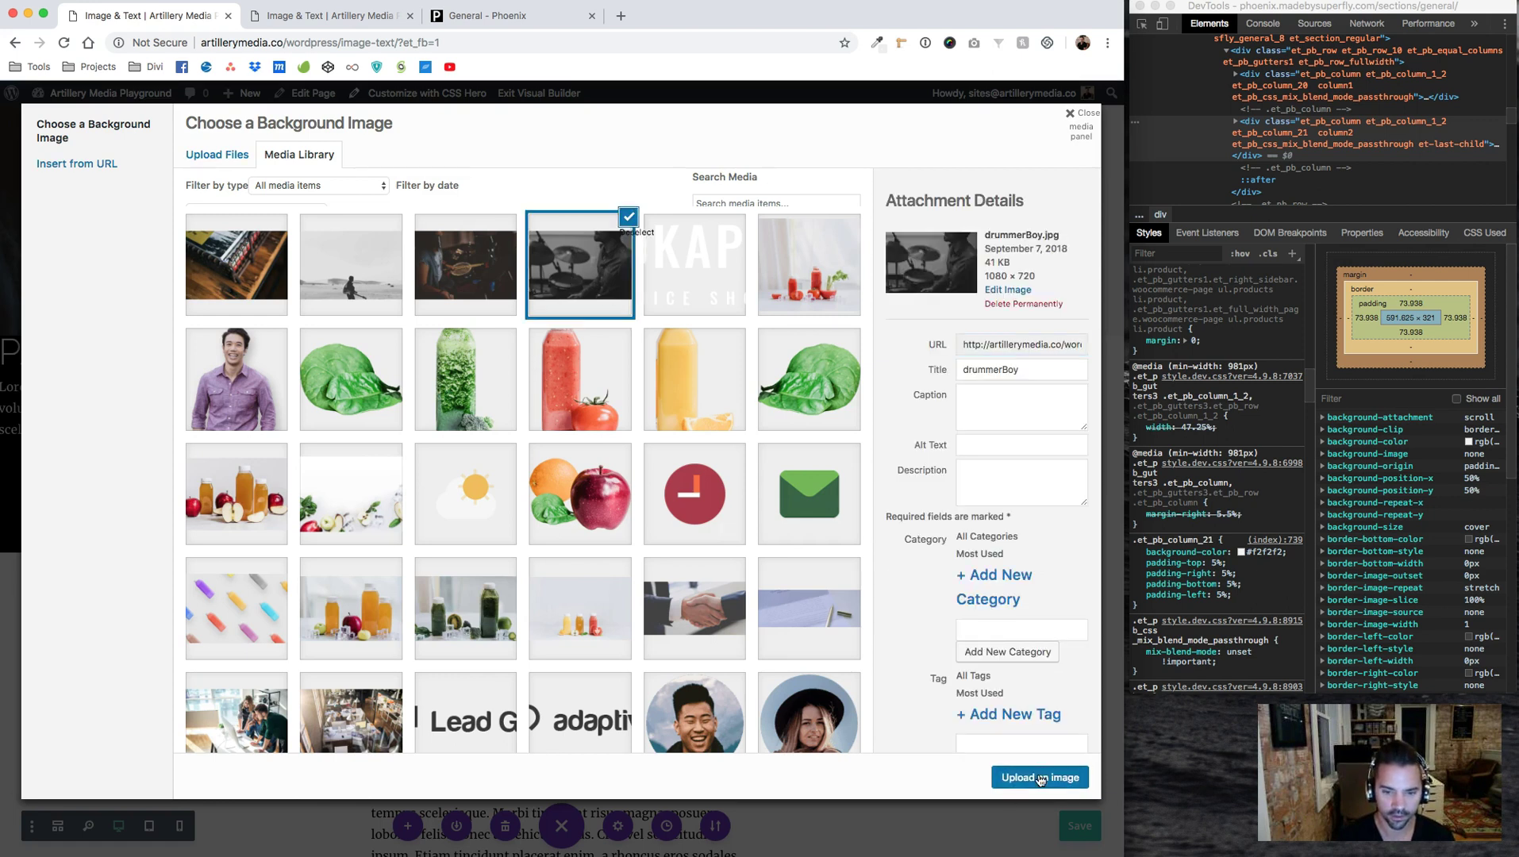
click(1040, 780)
drag(873, 353, 582, 342)
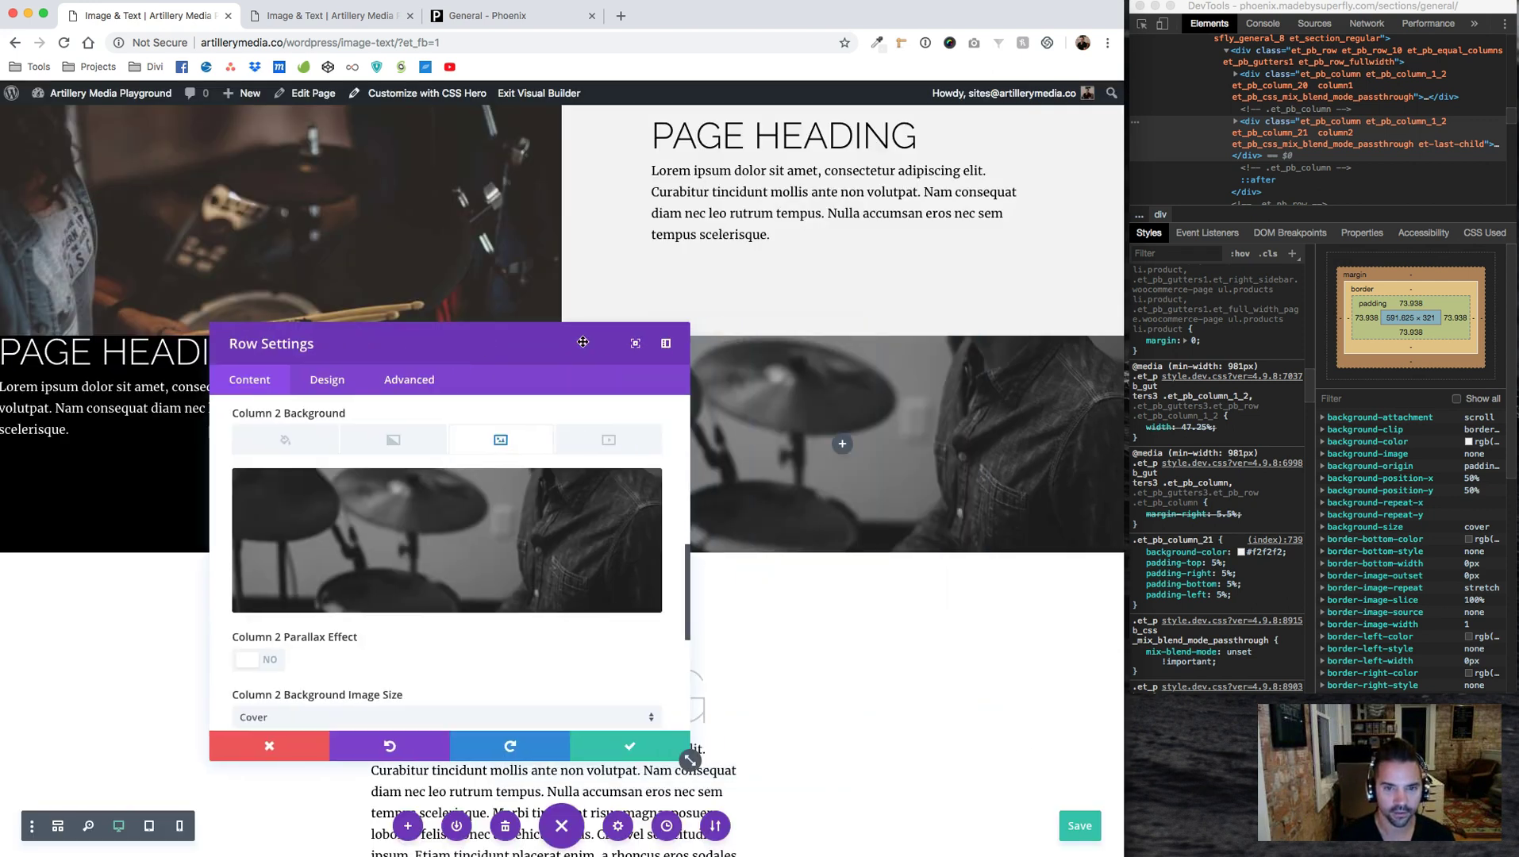
scroll(945, 475, up, 3)
scroll(873, 499, down, 2)
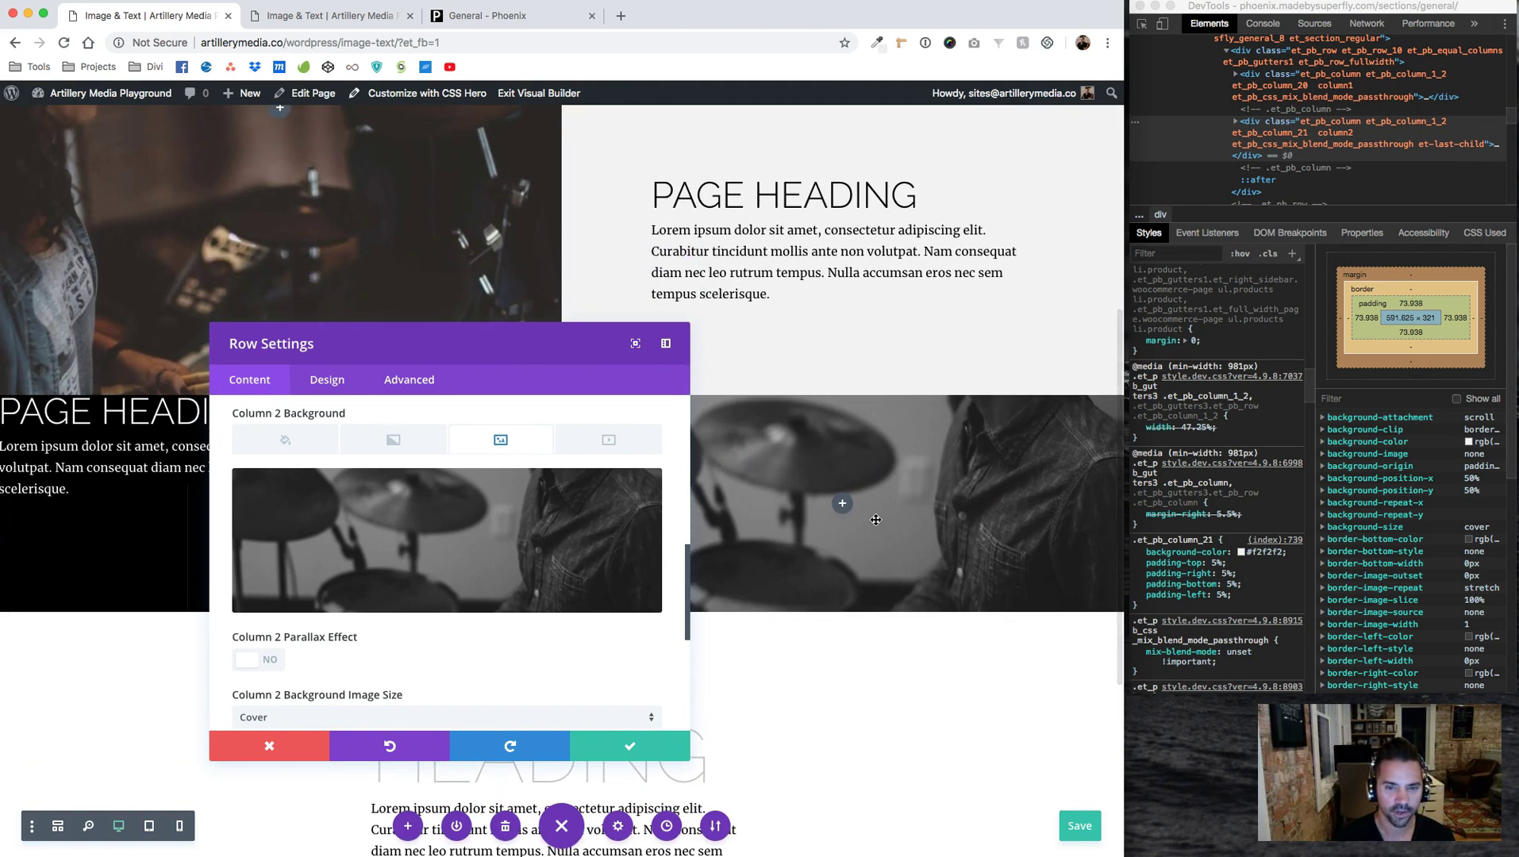
scroll(875, 519, down, 3)
scroll(875, 519, up, 1)
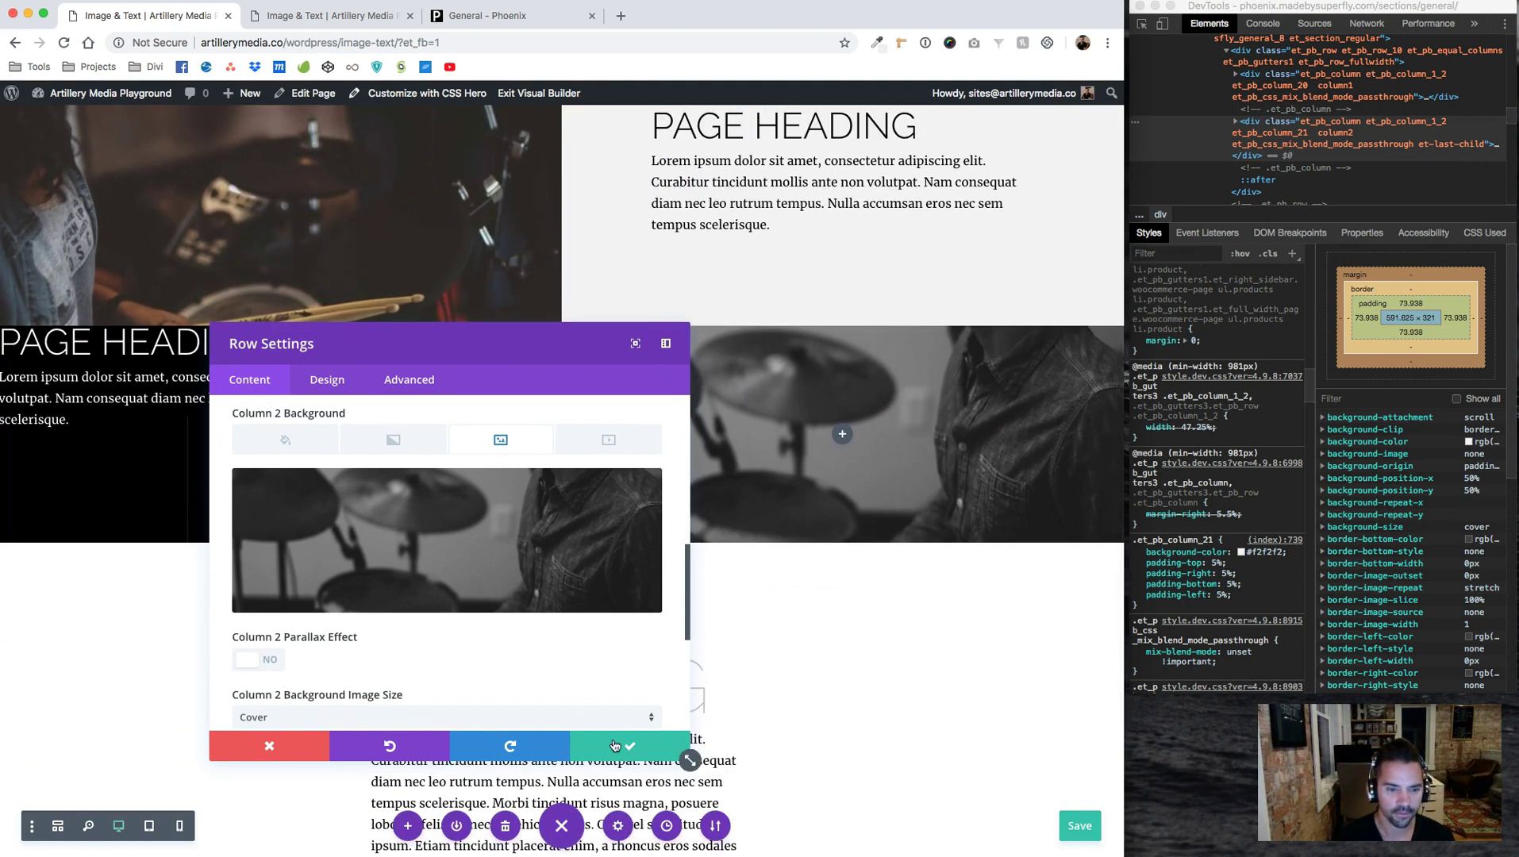
drag(508, 327, 817, 357)
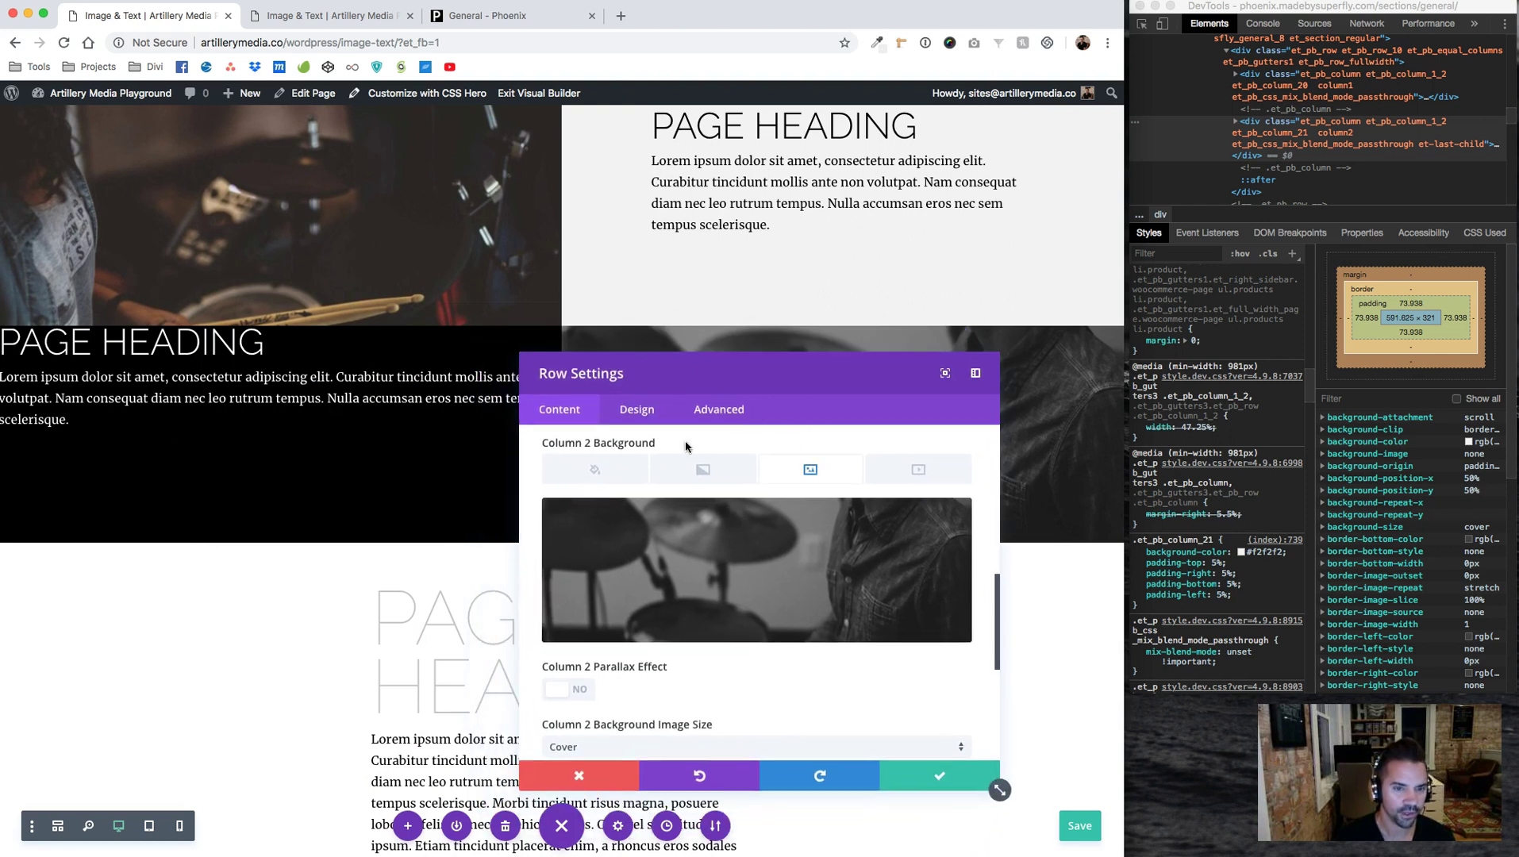
Reset the lower row's column 2 padding, set column 1's padding to 8% on all four sides, and save the row settings
click(642, 415)
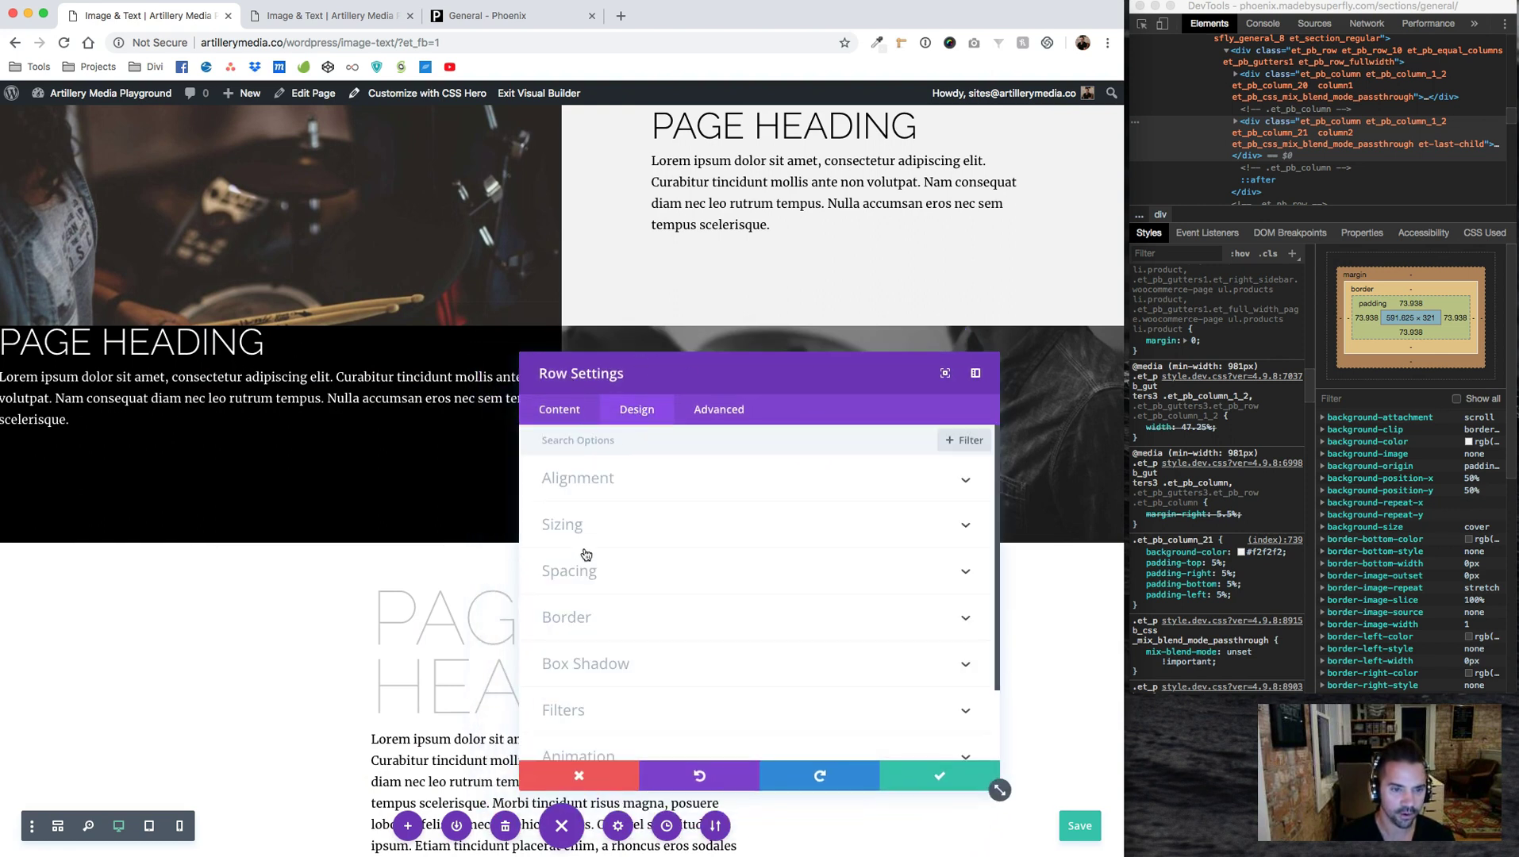
click(569, 571)
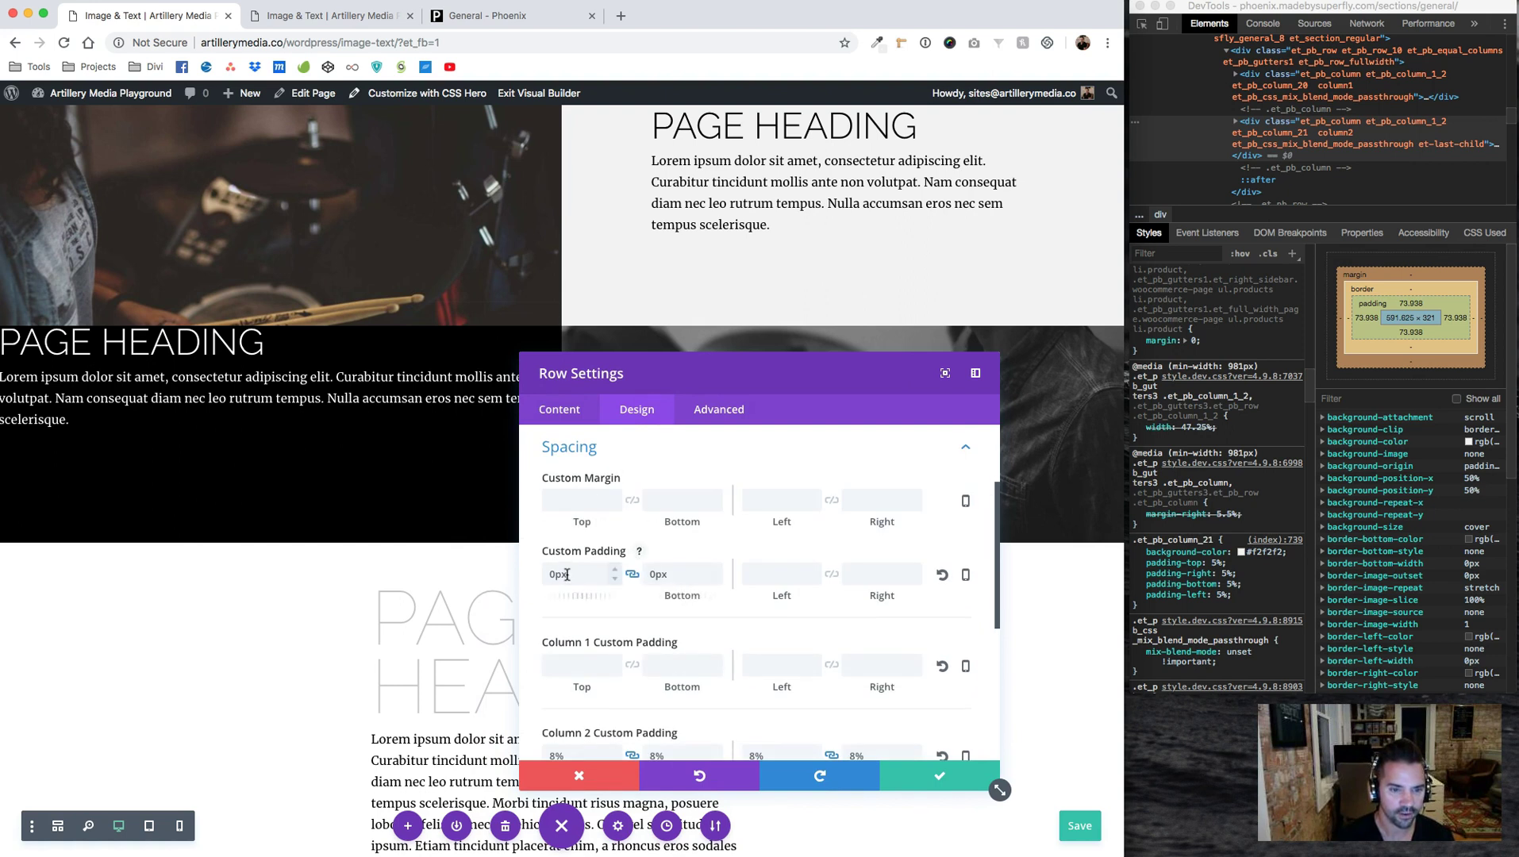
scroll(627, 588, down, 3)
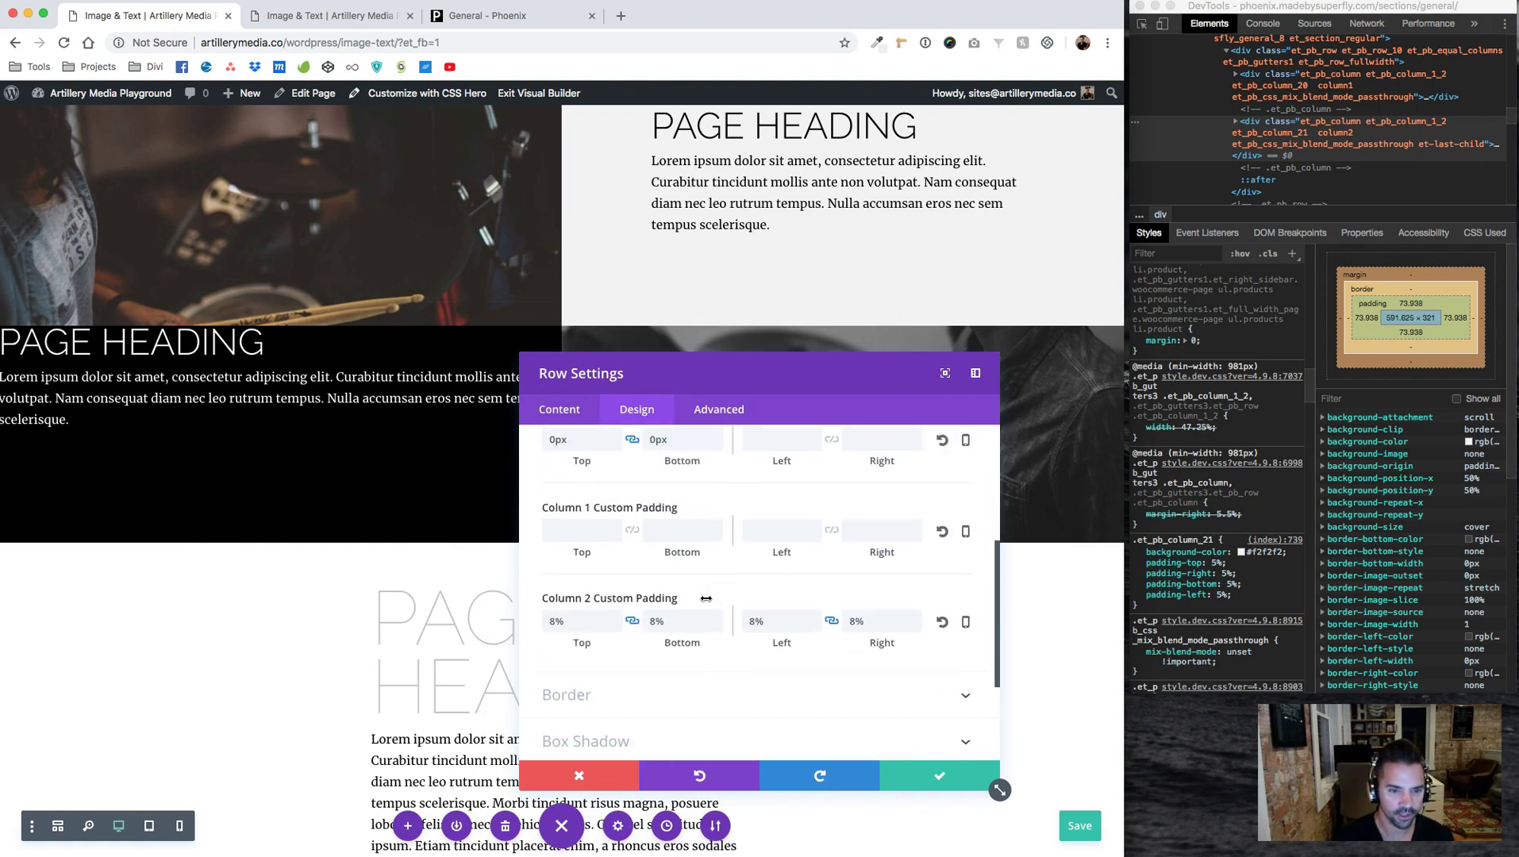
click(942, 623)
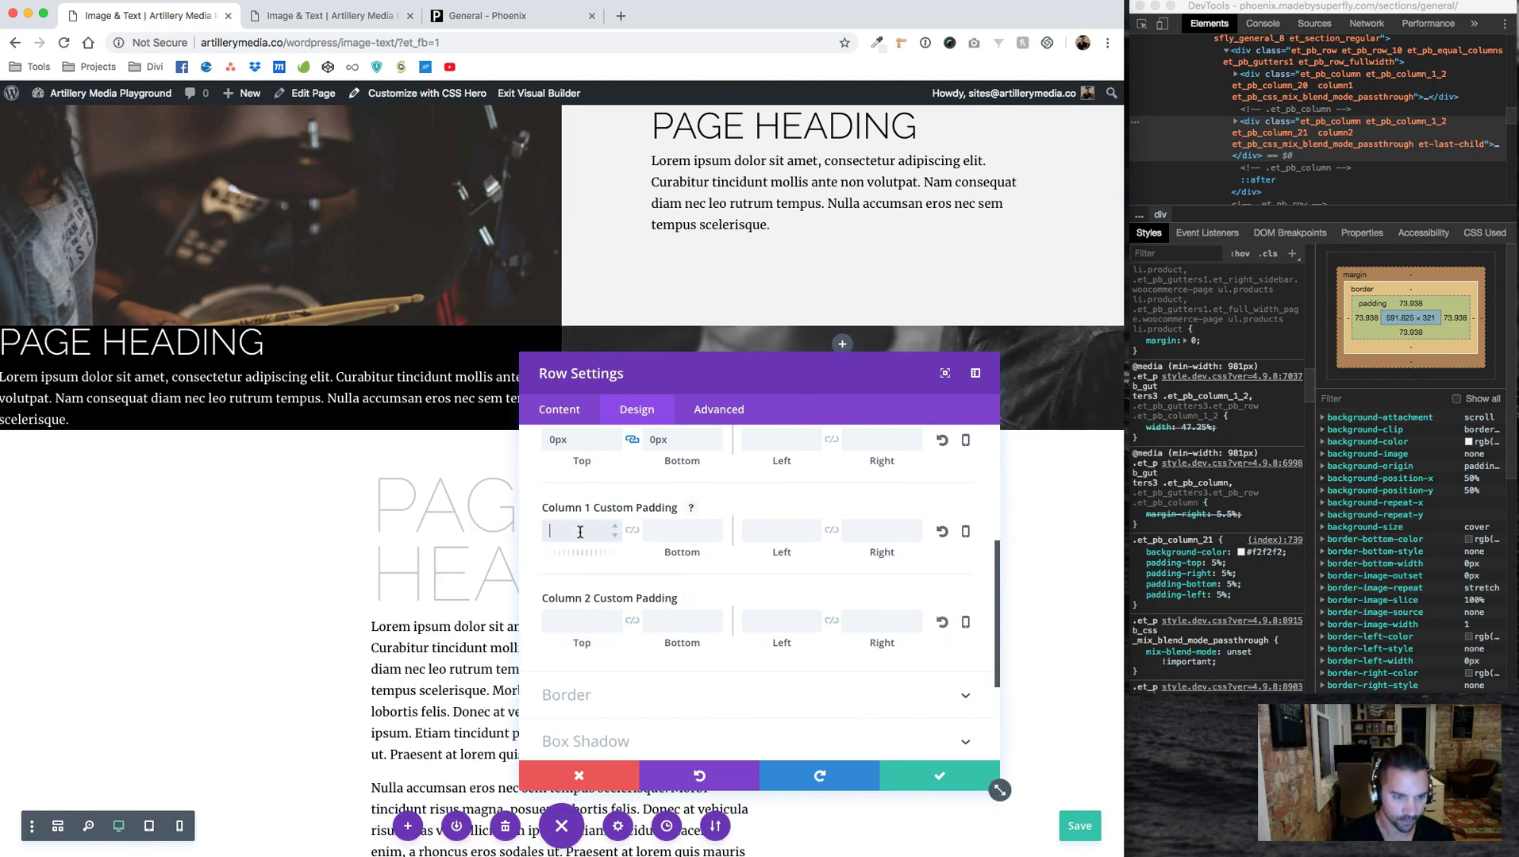
click(633, 531)
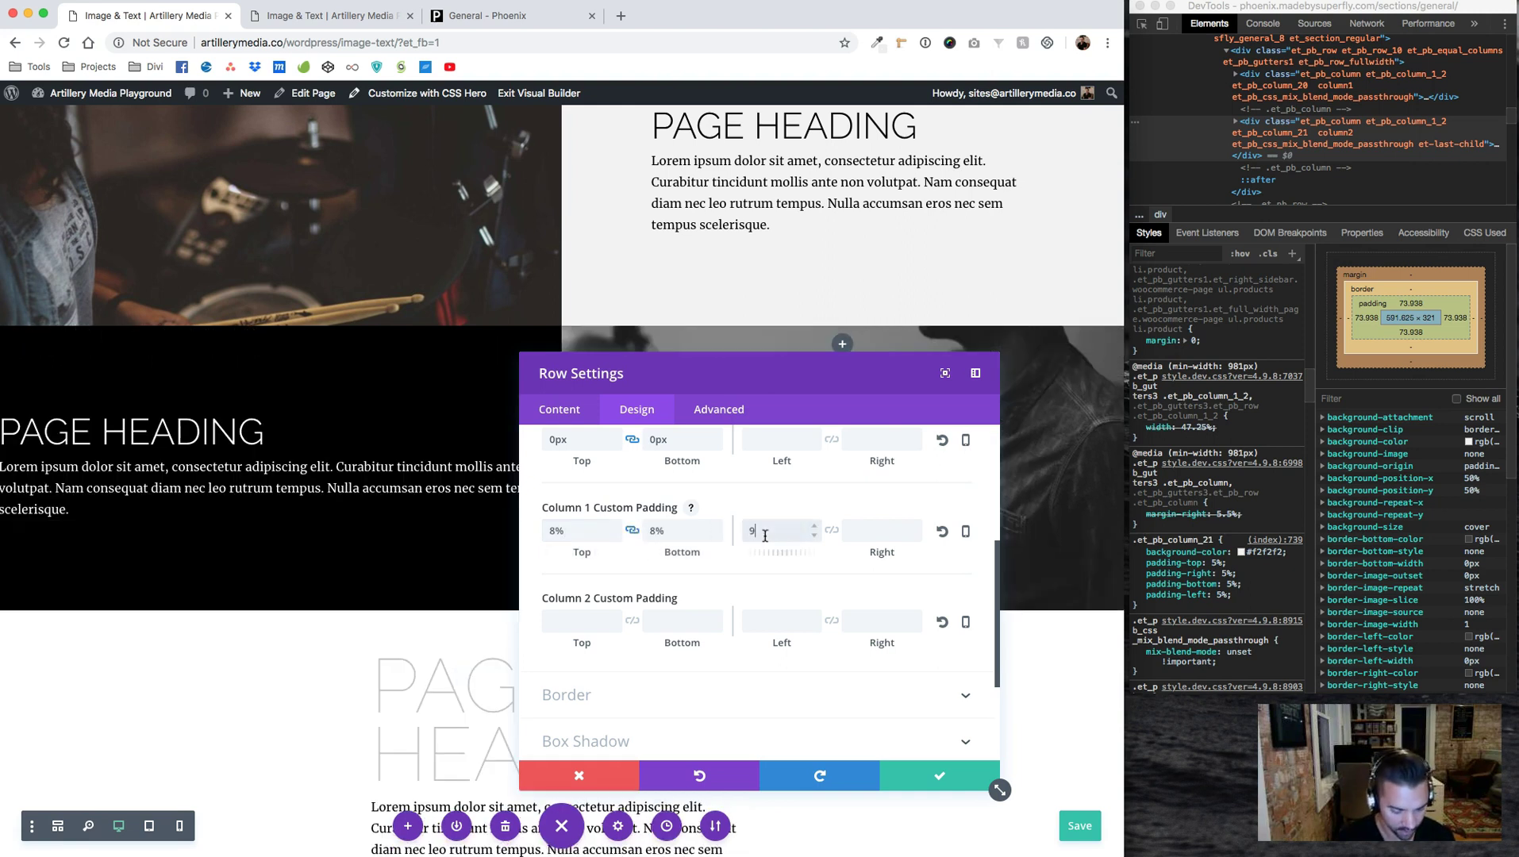
key(BackSpace)
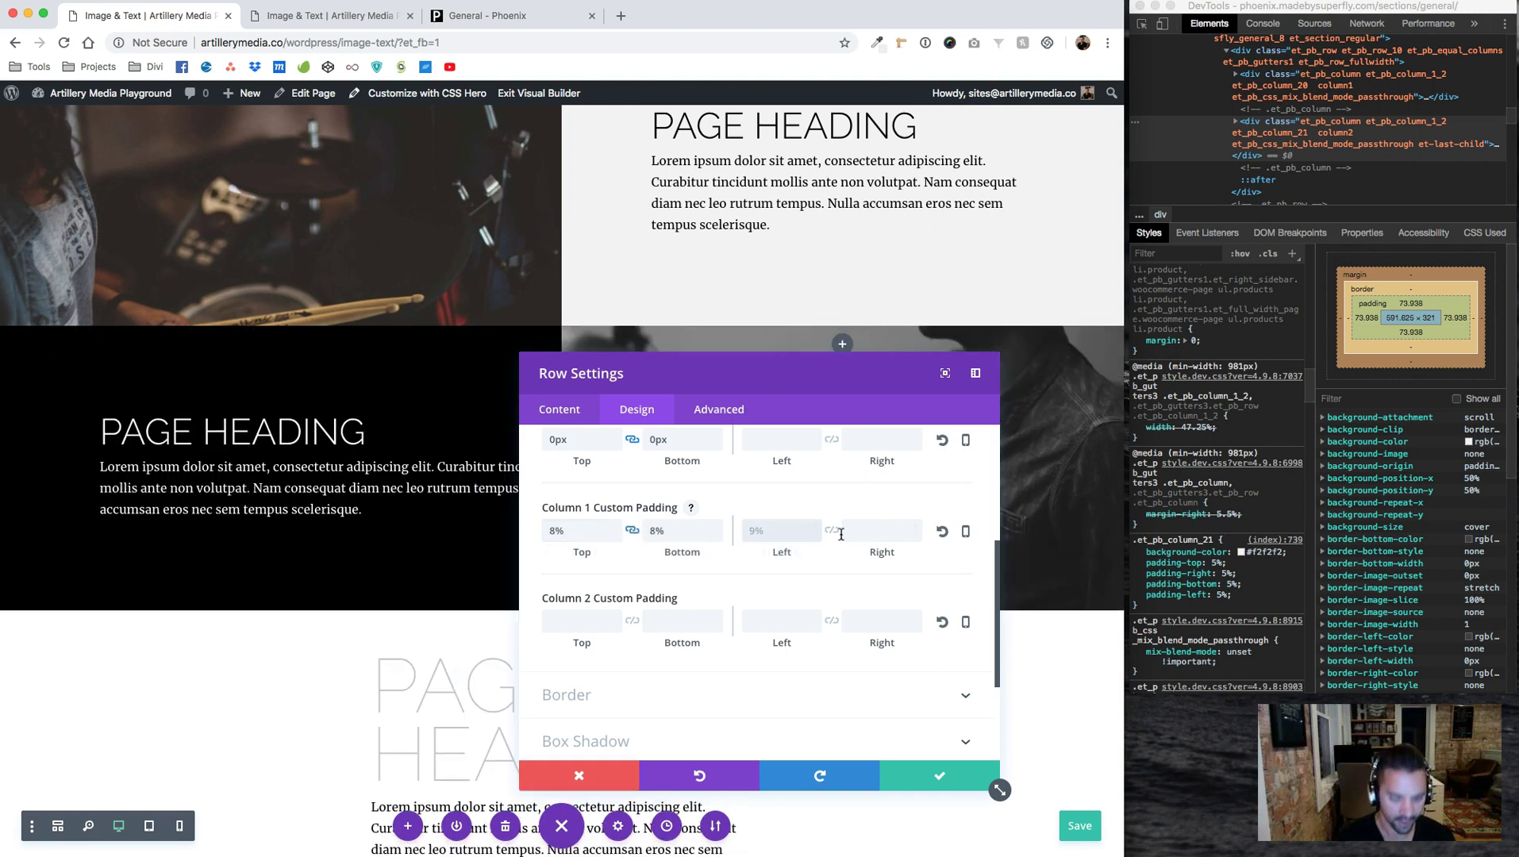
text(8)
click(831, 532)
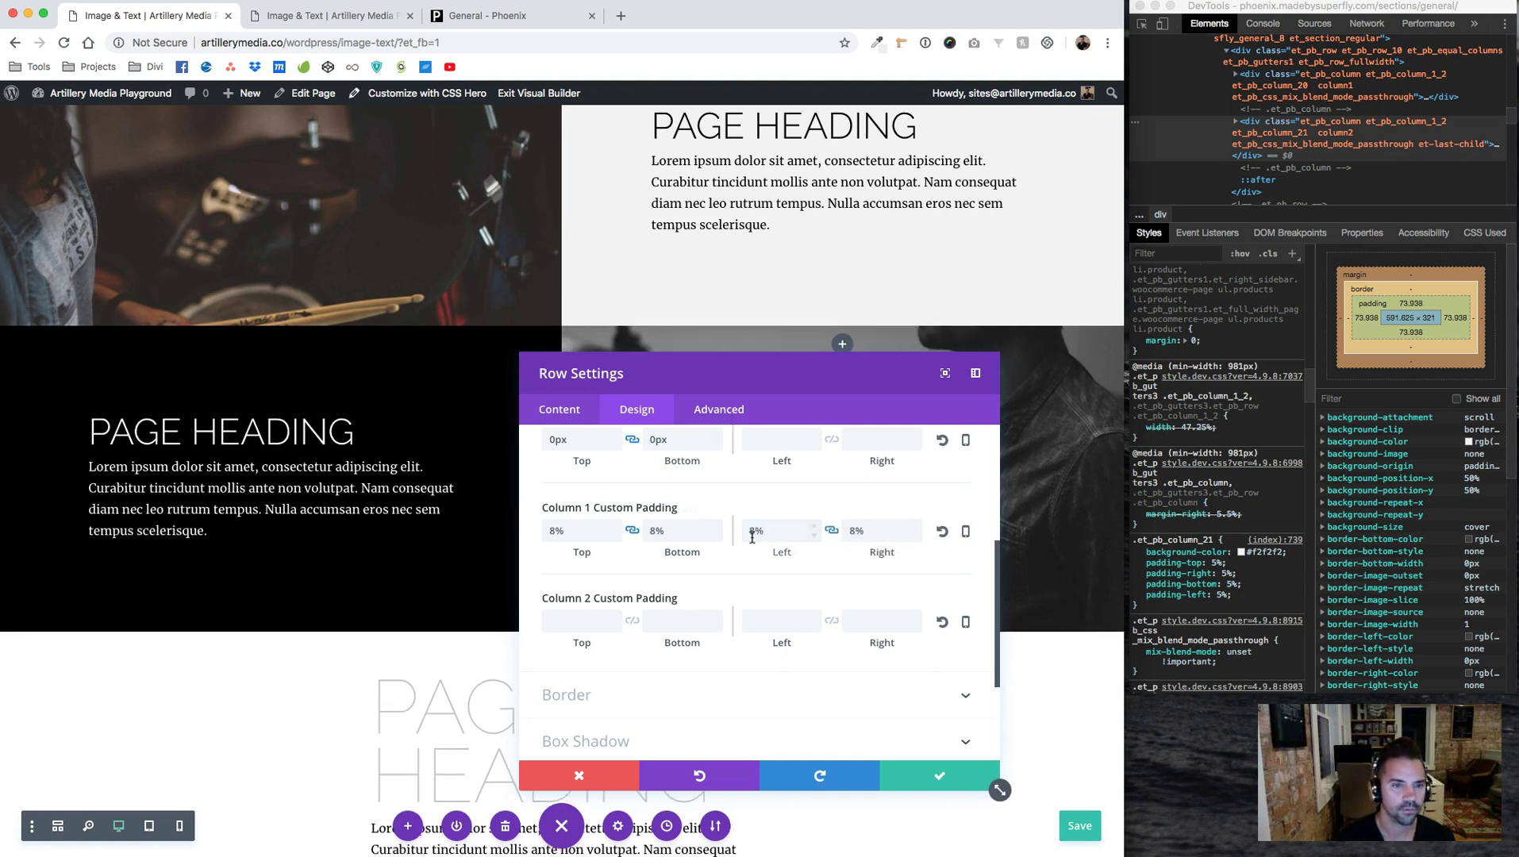
click(935, 778)
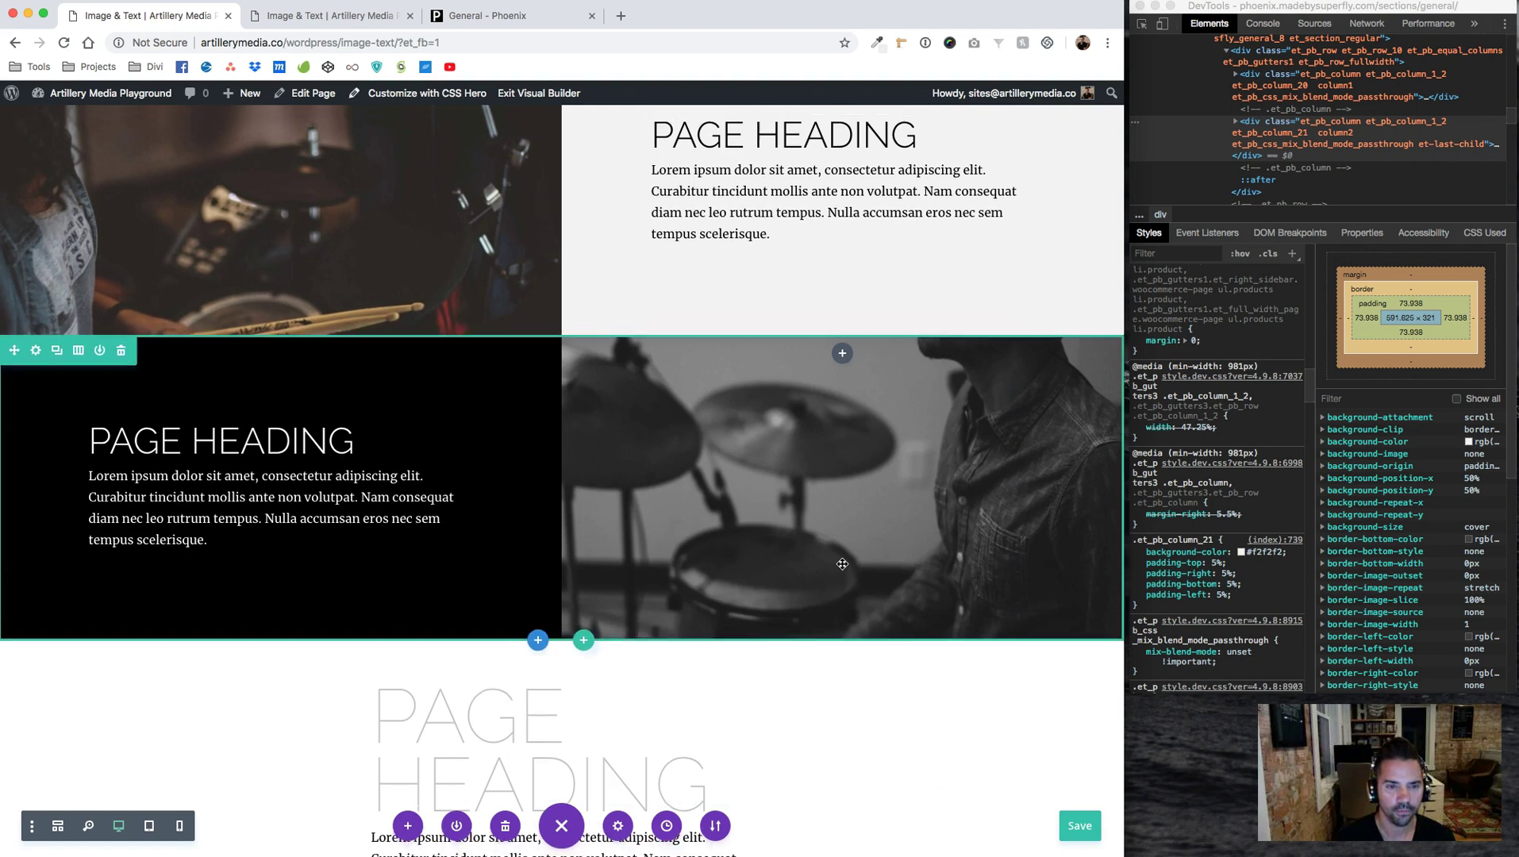
Save the page and review both alternating image and text rows on the reloaded published page
click(1080, 829)
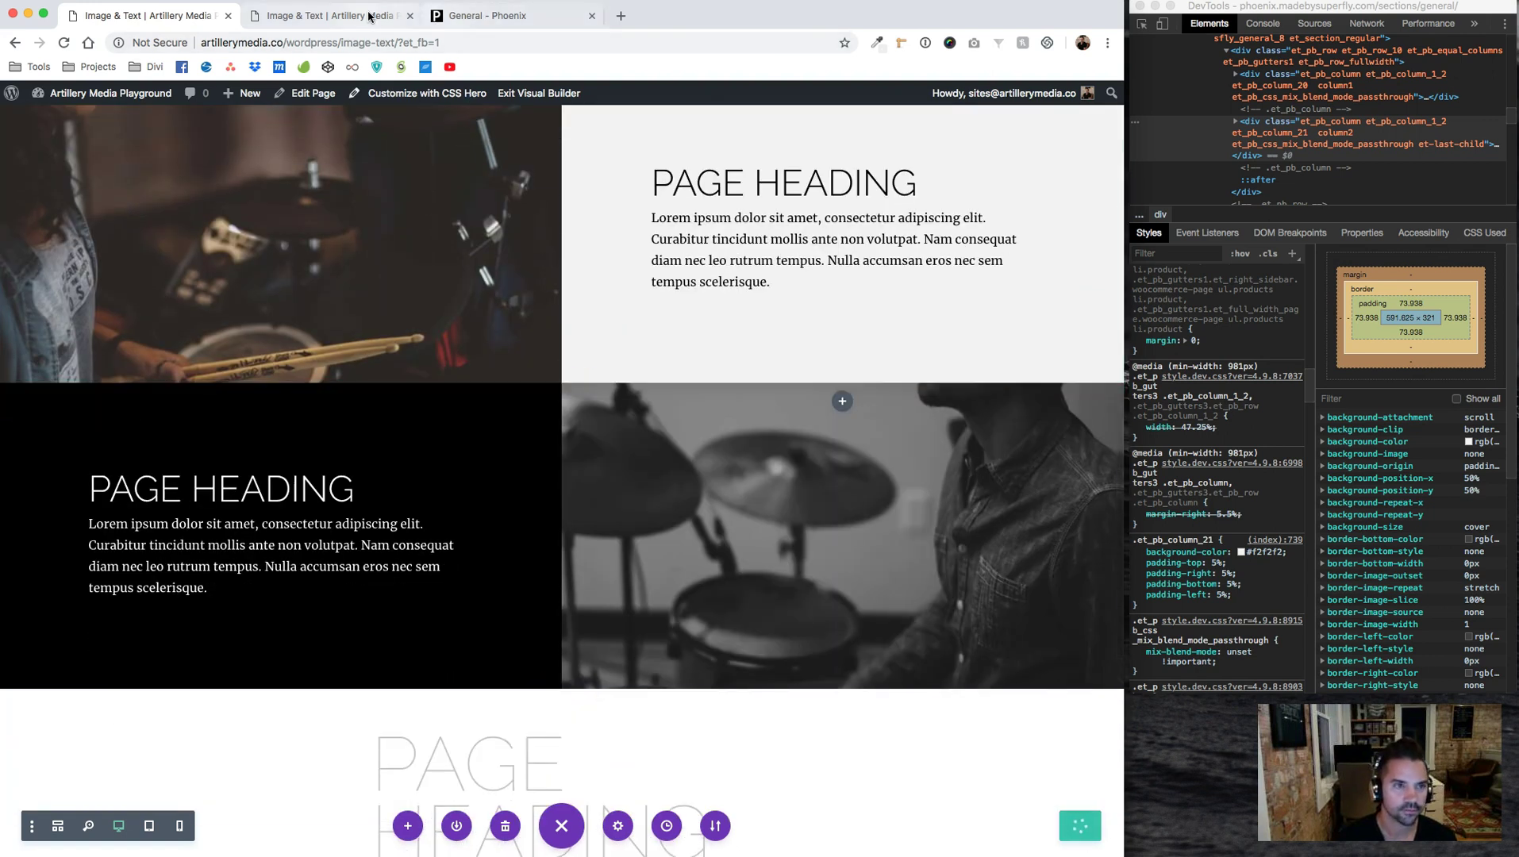
key(super+r)
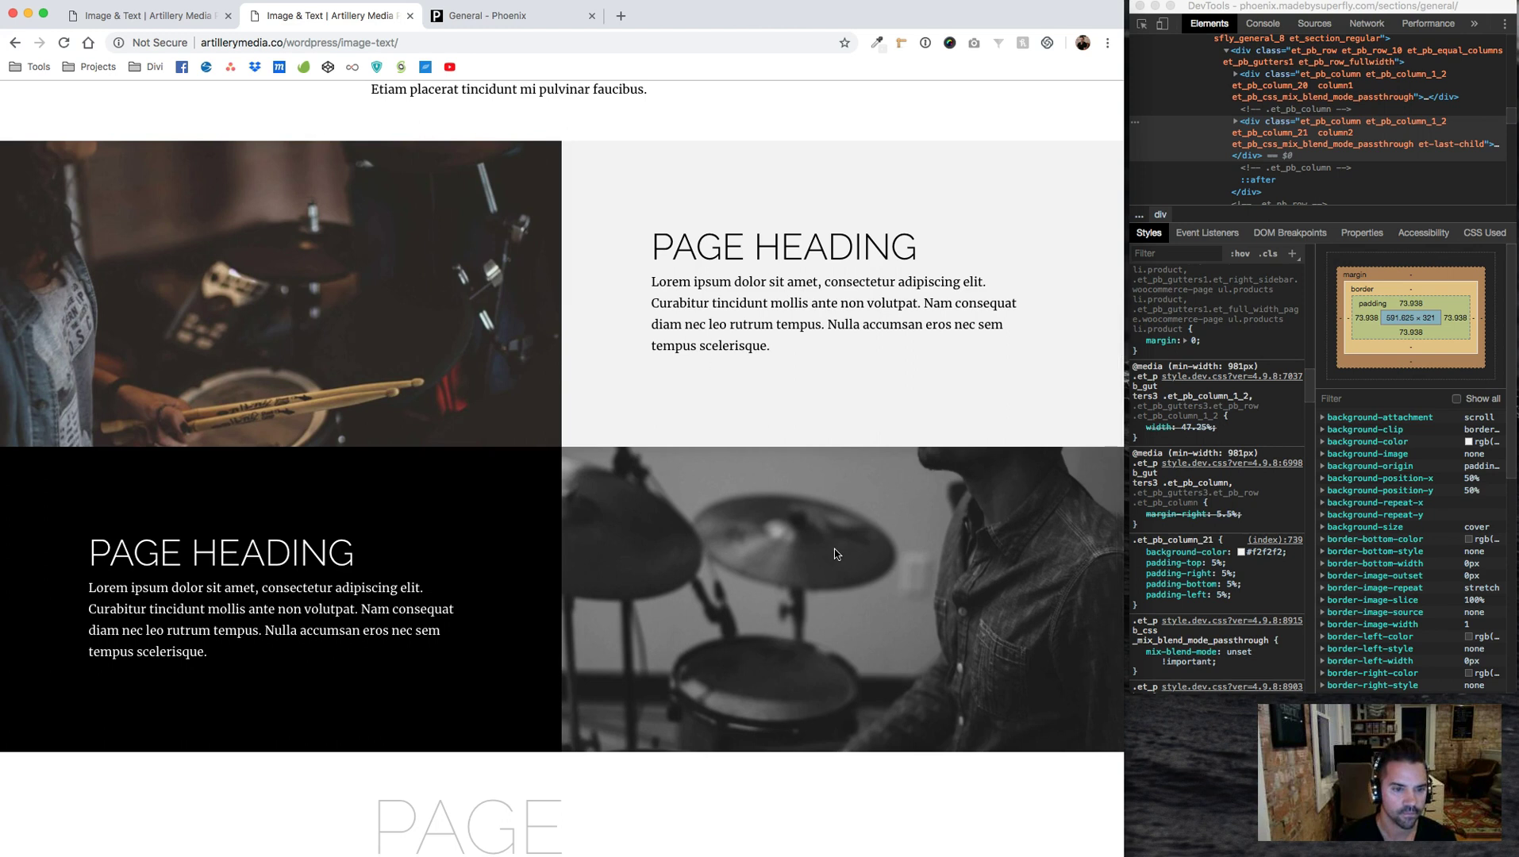
scroll(834, 550, up, 5)
scroll(834, 549, down, 6)
scroll(829, 548, up, 3)
scroll(809, 536, down, 2)
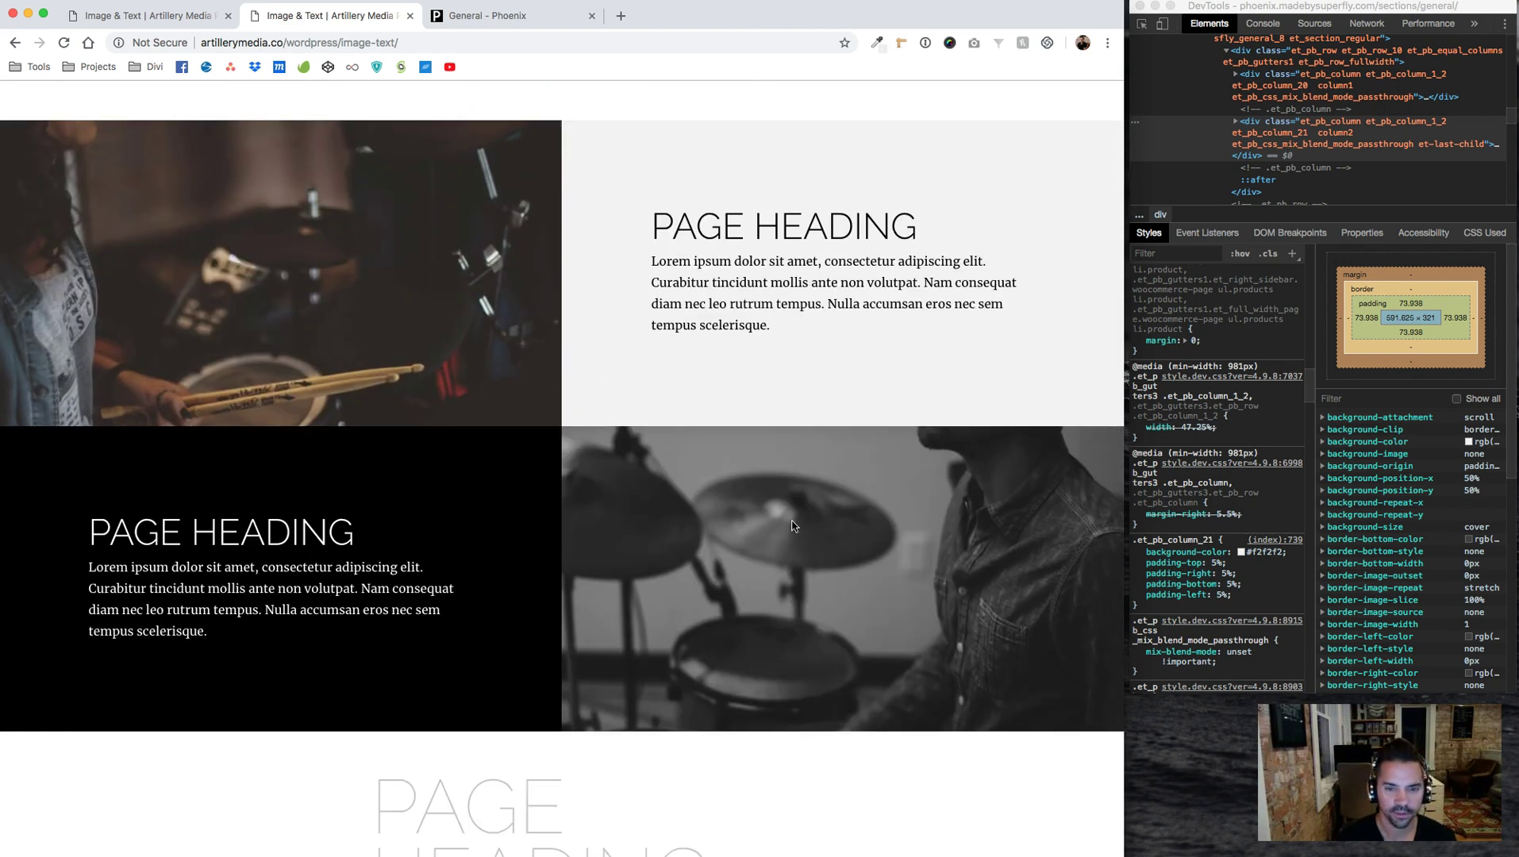
Enable the parallax effect on column 2's background image in the lower row, saving the row settings and the page
click(151, 16)
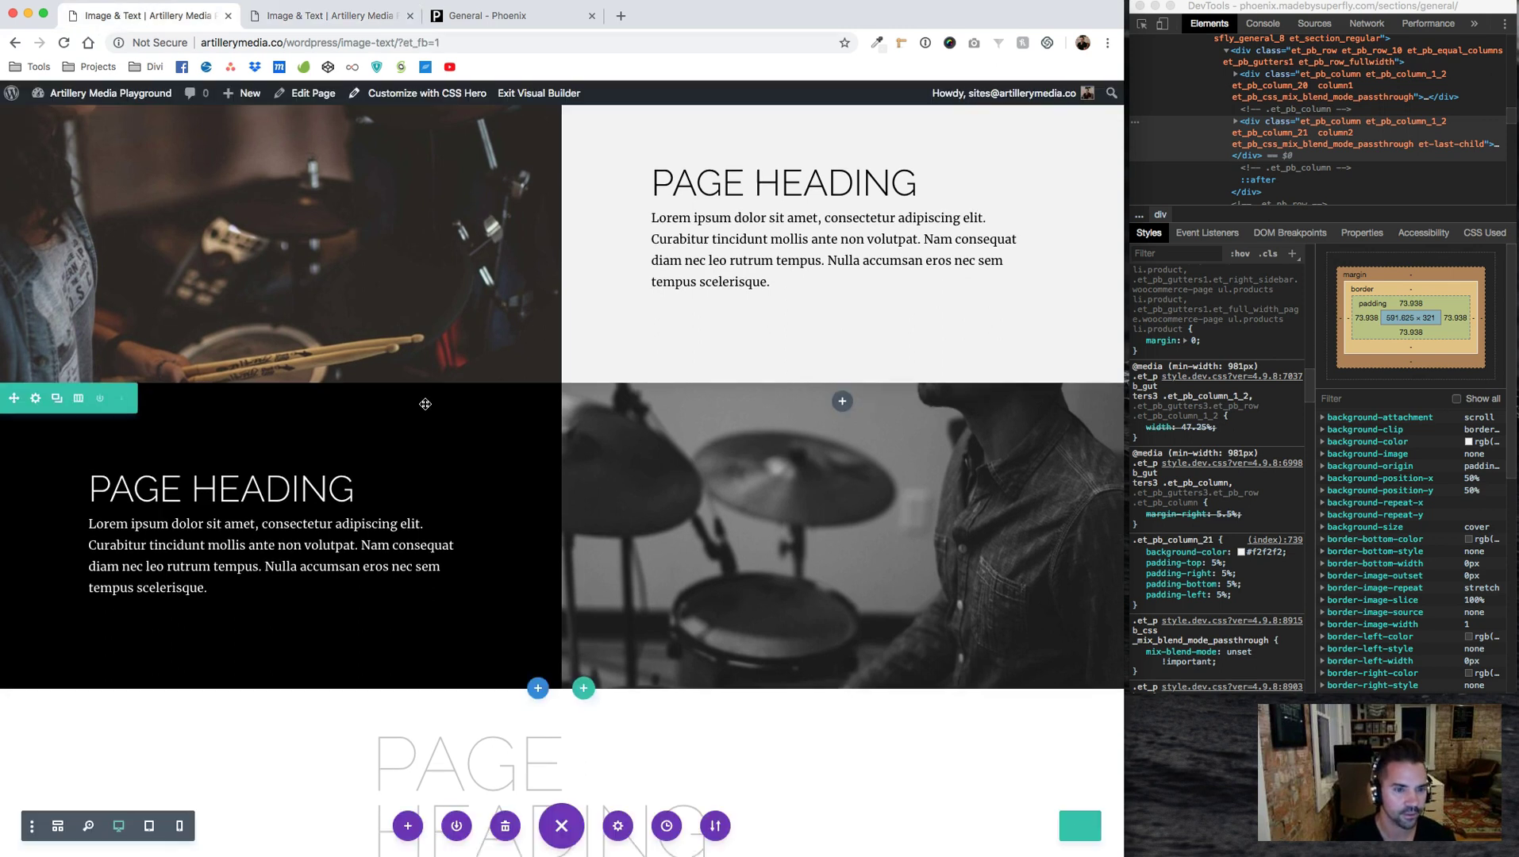
click(35, 397)
click(604, 485)
scroll(787, 601, down, 3)
scroll(787, 600, down, 5)
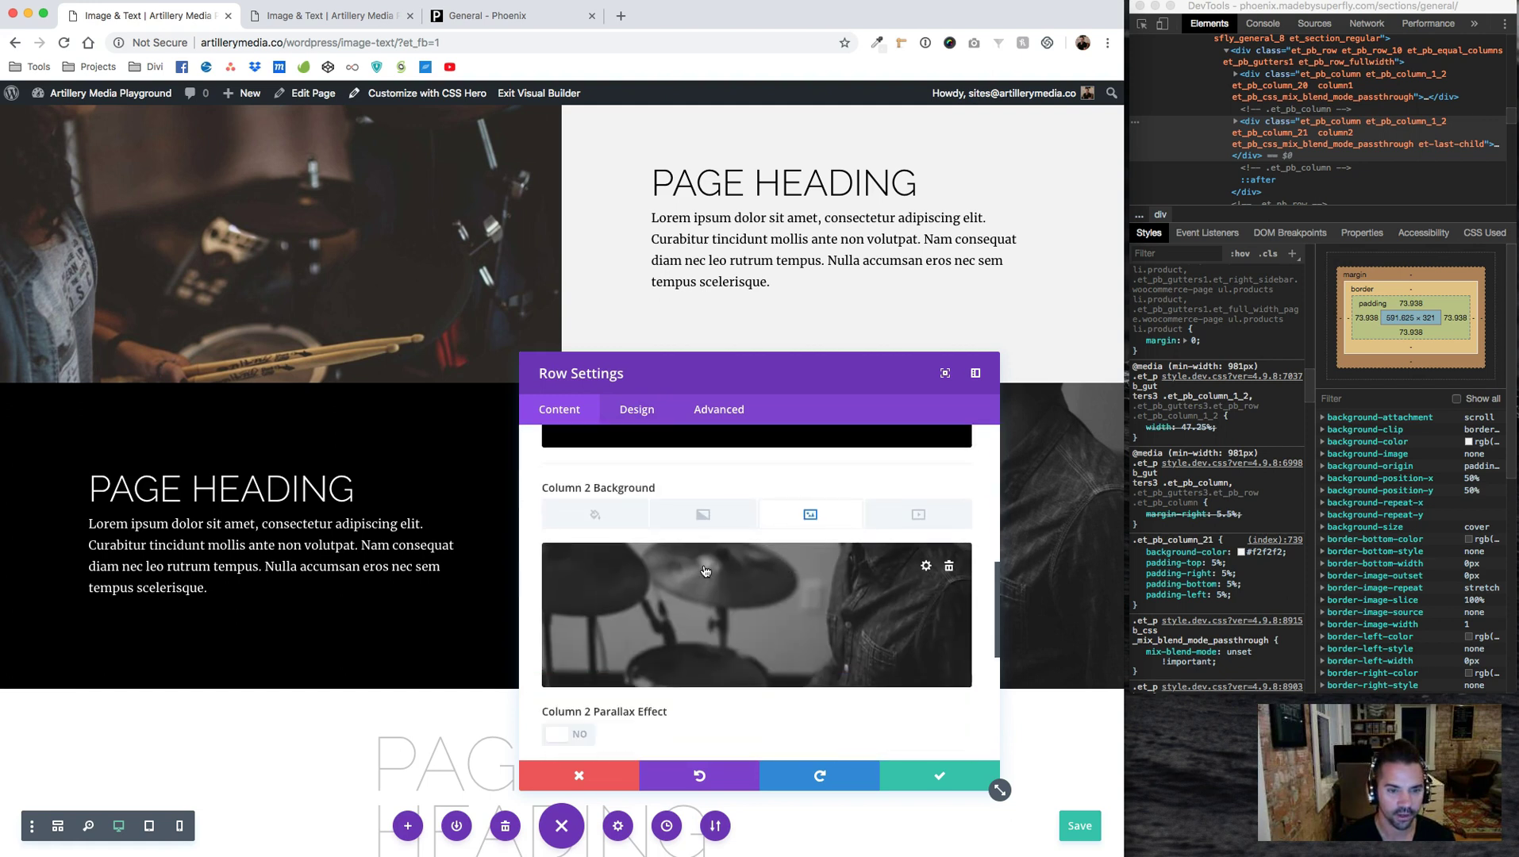
scroll(606, 615, down, 3)
click(577, 627)
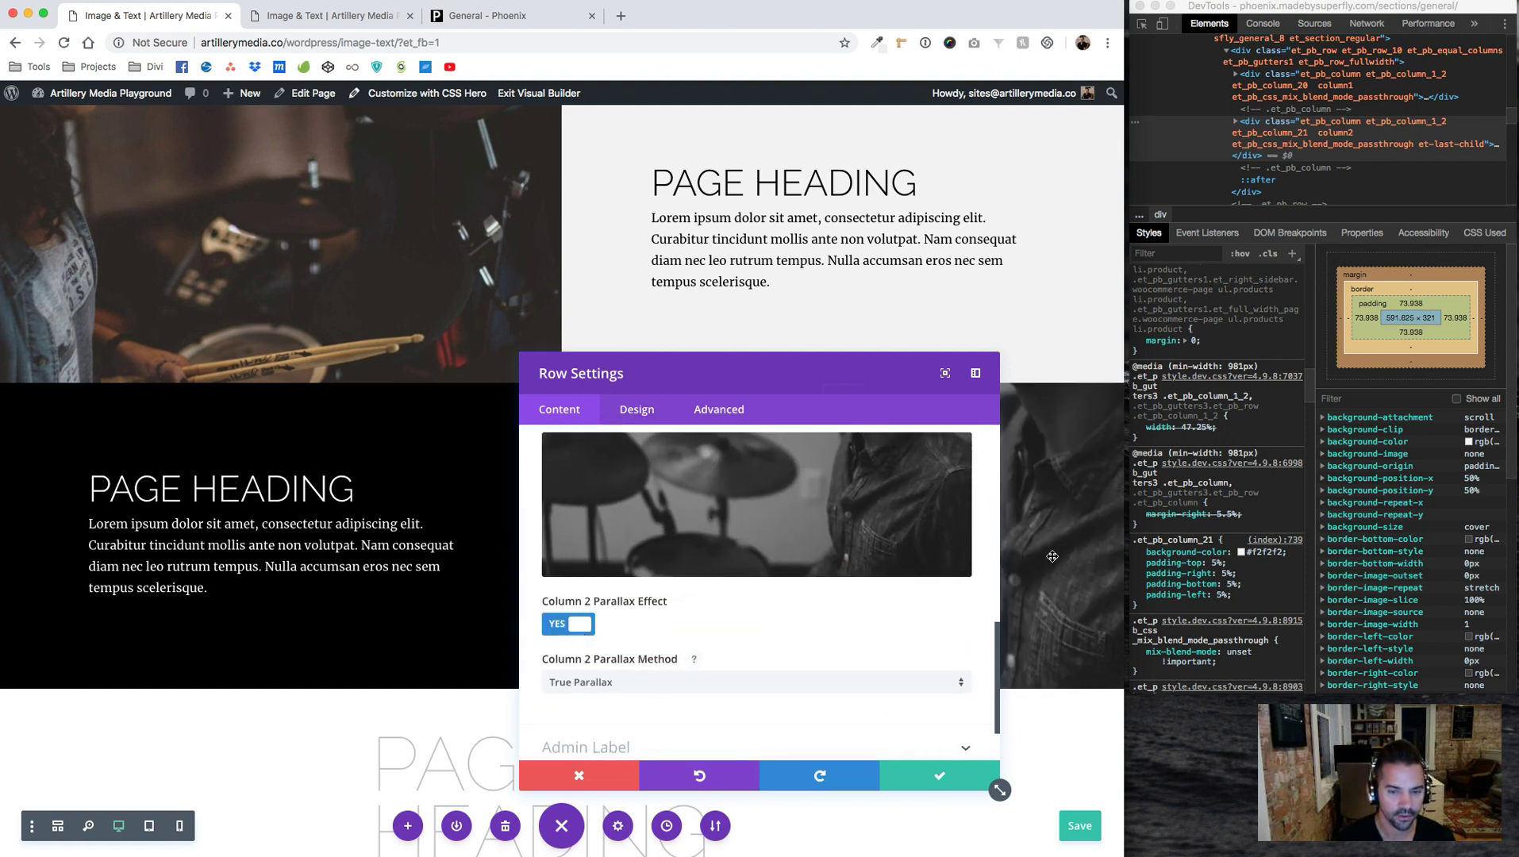
click(925, 773)
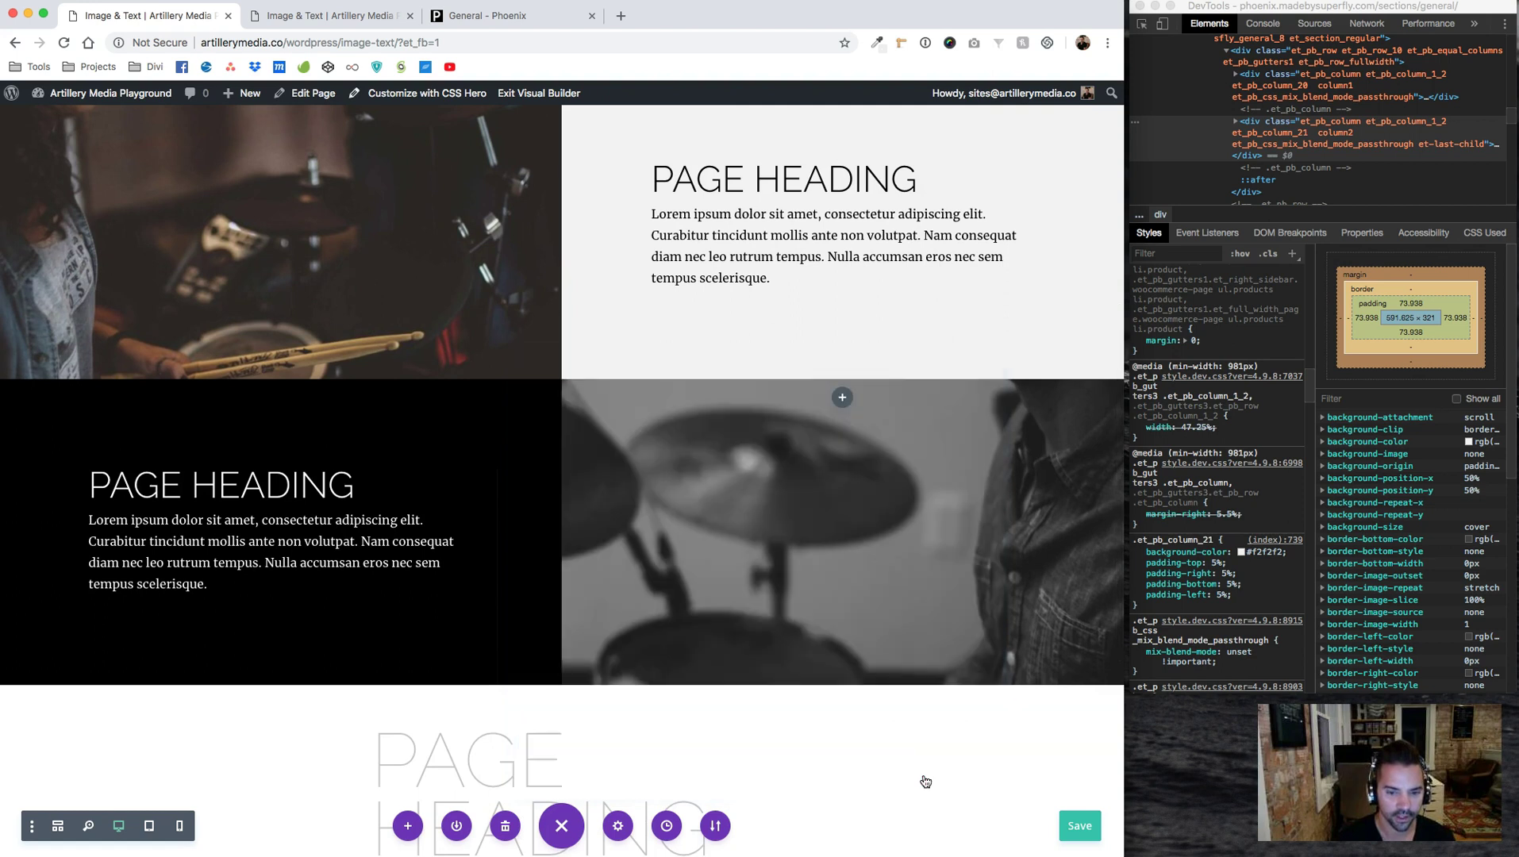
scroll(852, 595, down, 1)
scroll(852, 595, up, 2)
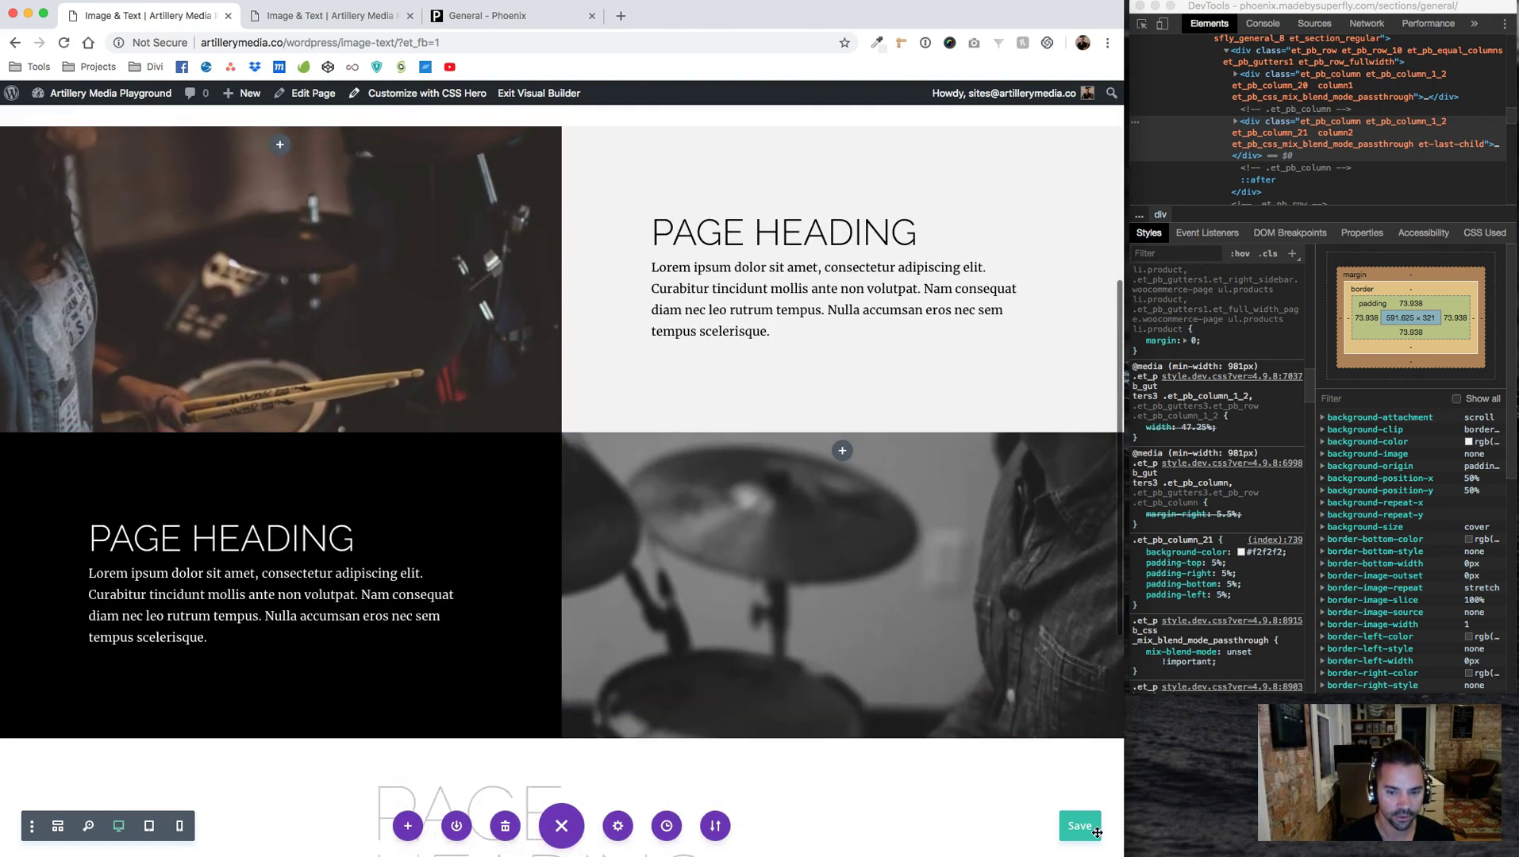
click(1079, 828)
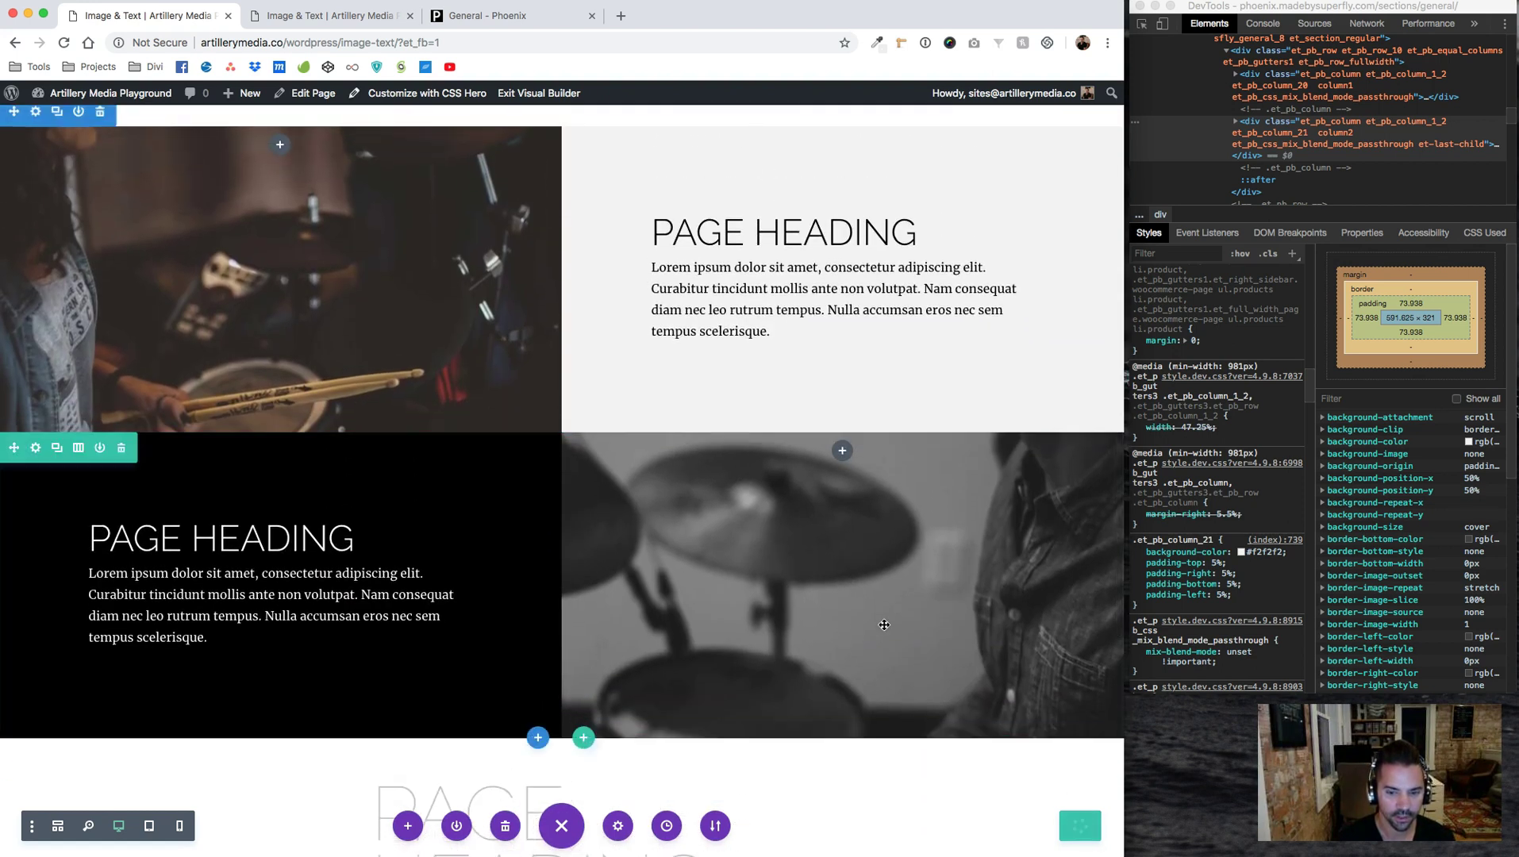
Reload the published page and review the parallax effect of both column images while moving through the rows
click(324, 17)
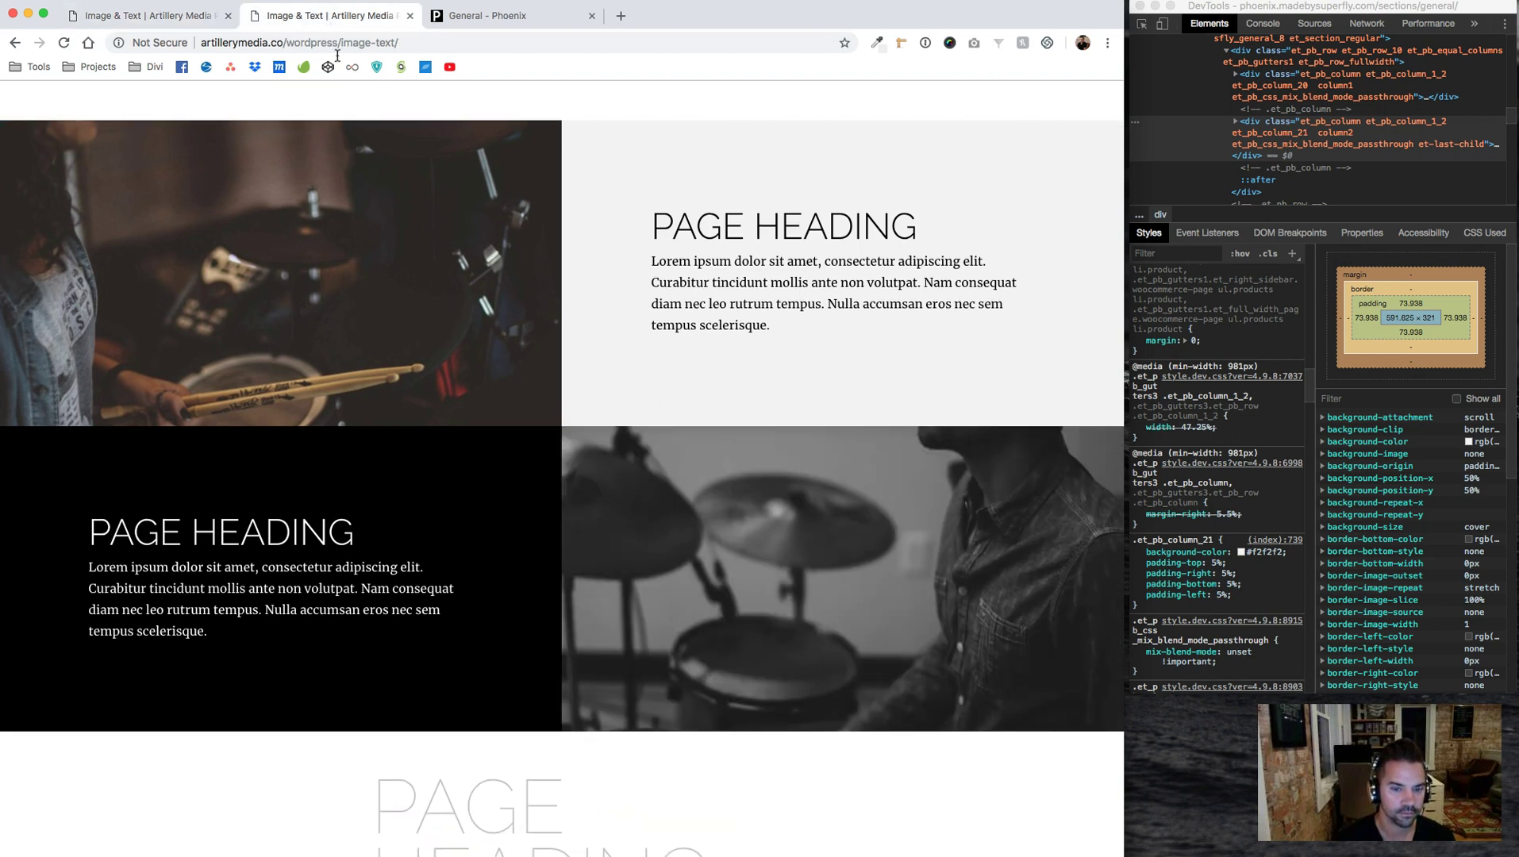
key(super+r)
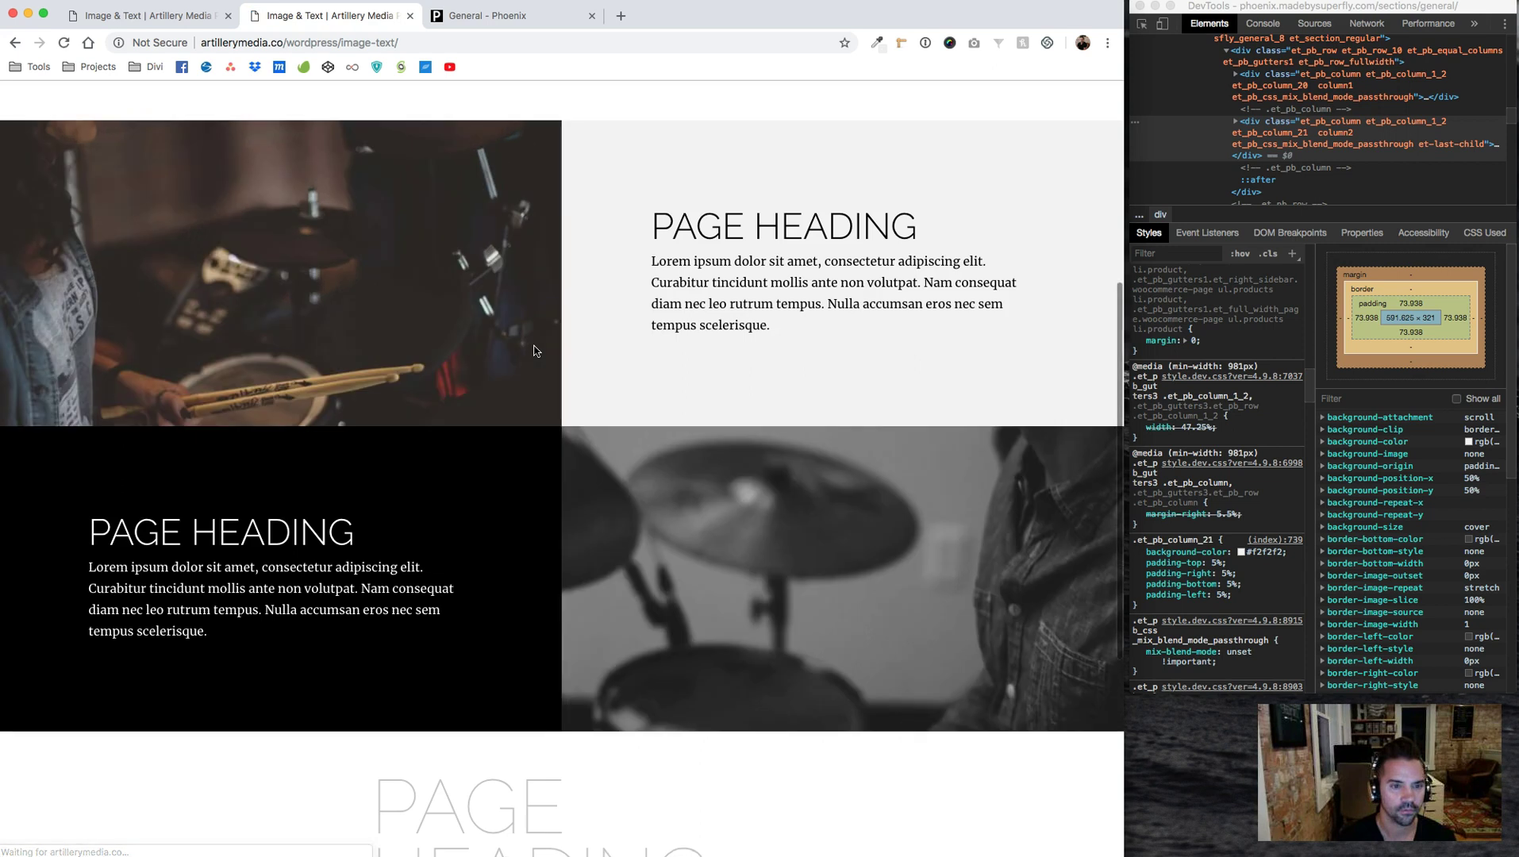
scroll(535, 351, down, 3)
scroll(534, 350, up, 6)
scroll(534, 351, down, 5)
scroll(534, 351, down, 8)
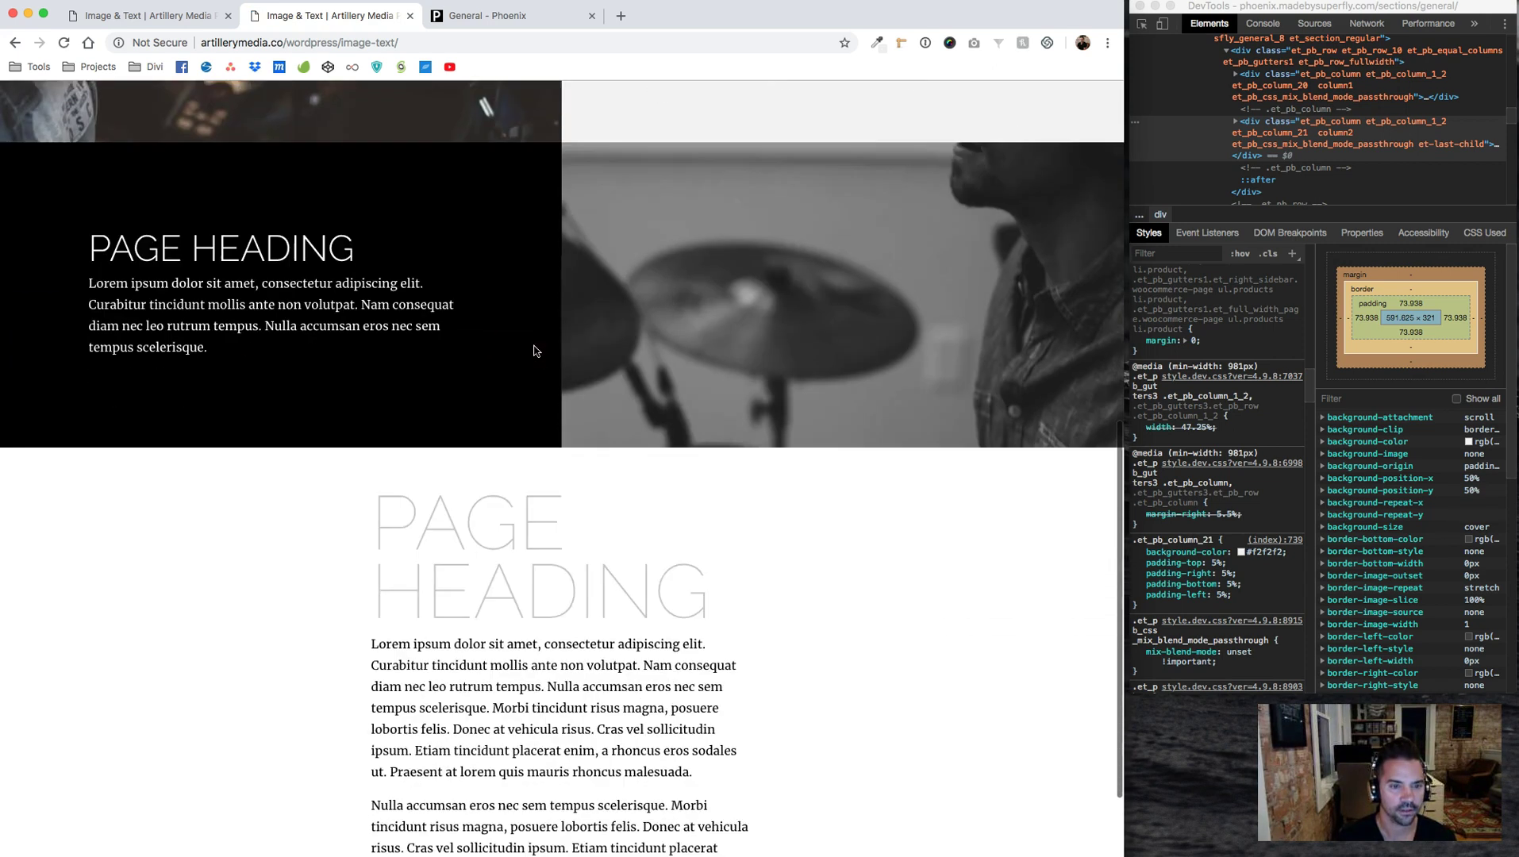
scroll(534, 351, up, 3)
scroll(535, 351, down, 1)
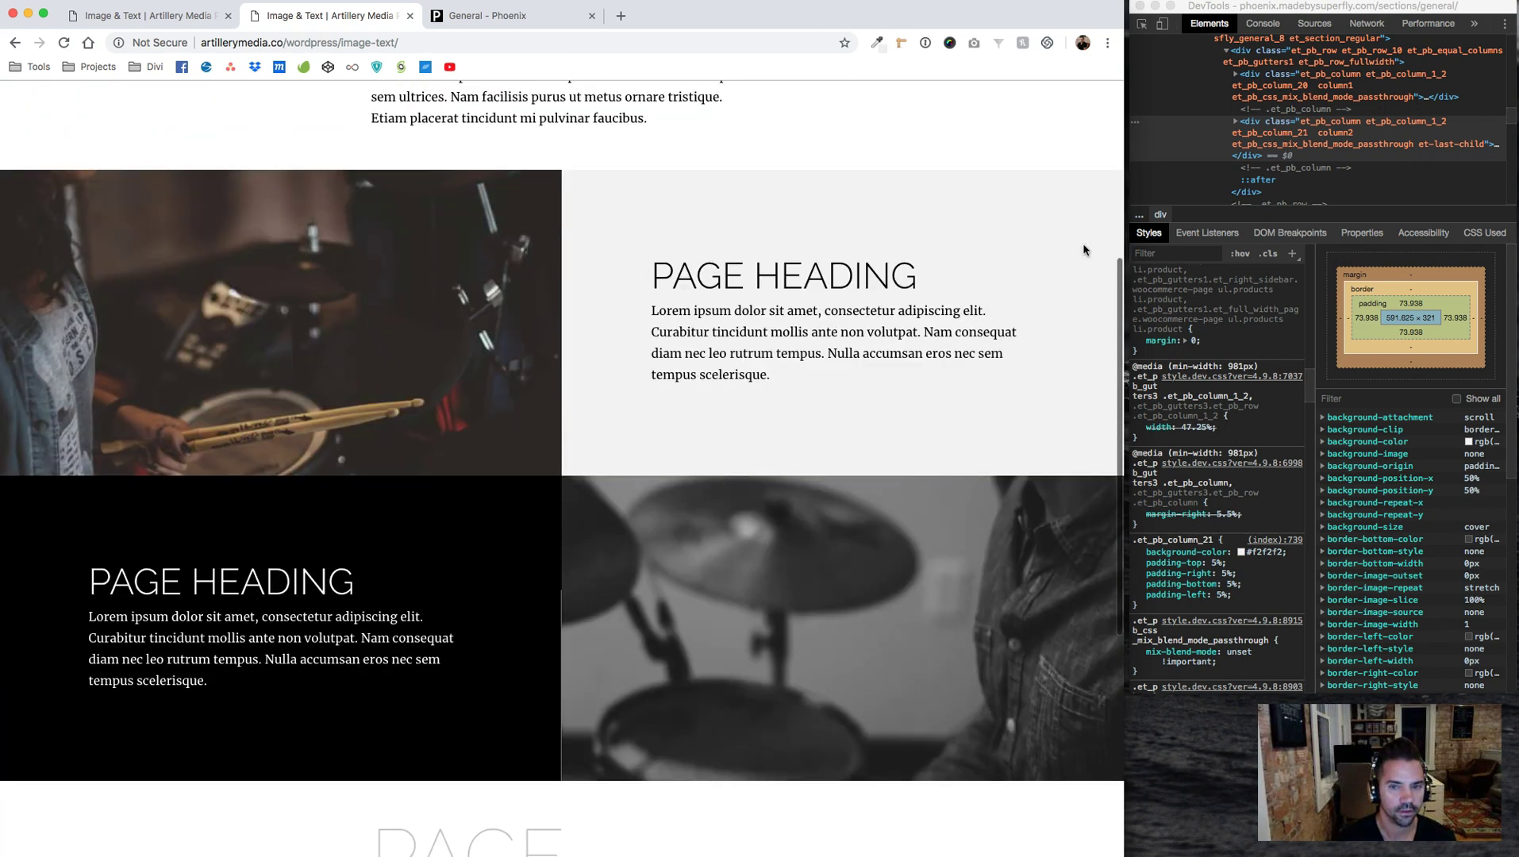
drag(1124, 237, 1119, 236)
scroll(814, 340, down, 3)
scroll(814, 340, up, 4)
scroll(815, 340, down, 1)
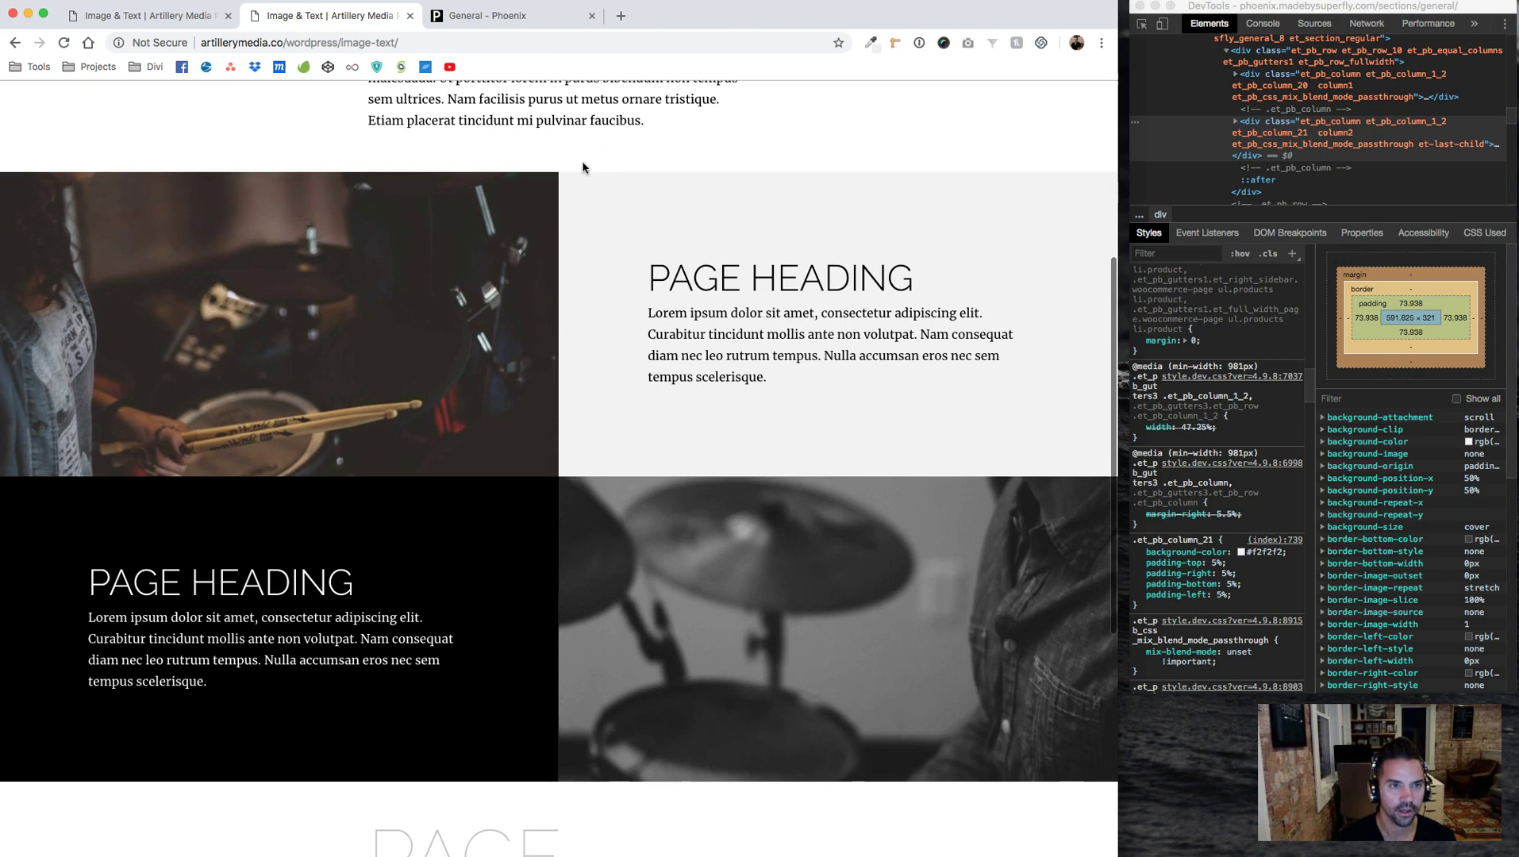
Close the Phoenix demo page and review the two image and text rows on the published page again
click(526, 16)
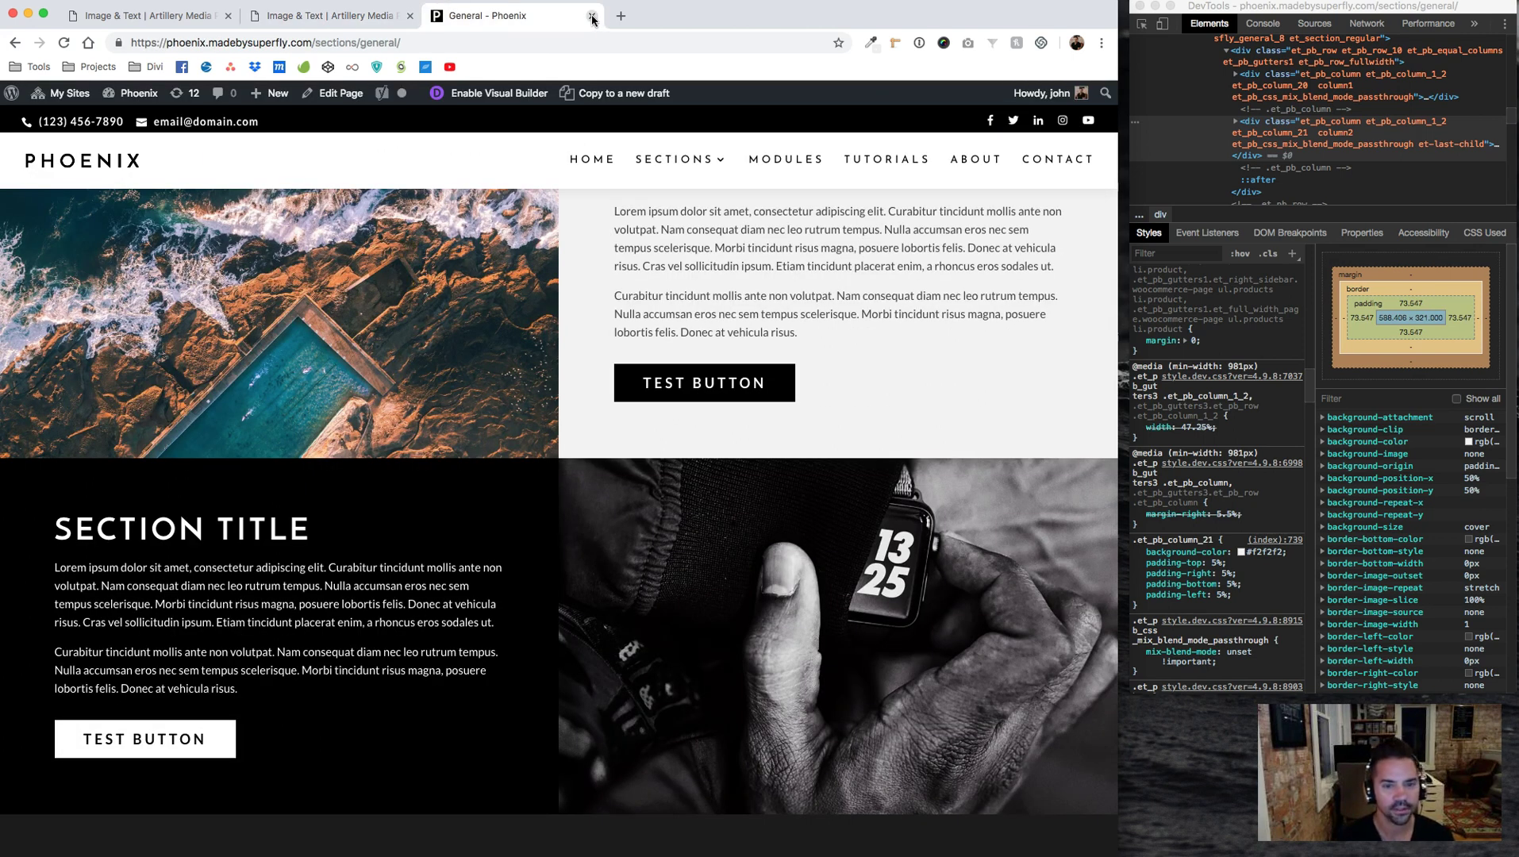
click(592, 16)
scroll(627, 353, down, 2)
scroll(906, 365, up, 6)
scroll(906, 366, down, 4)
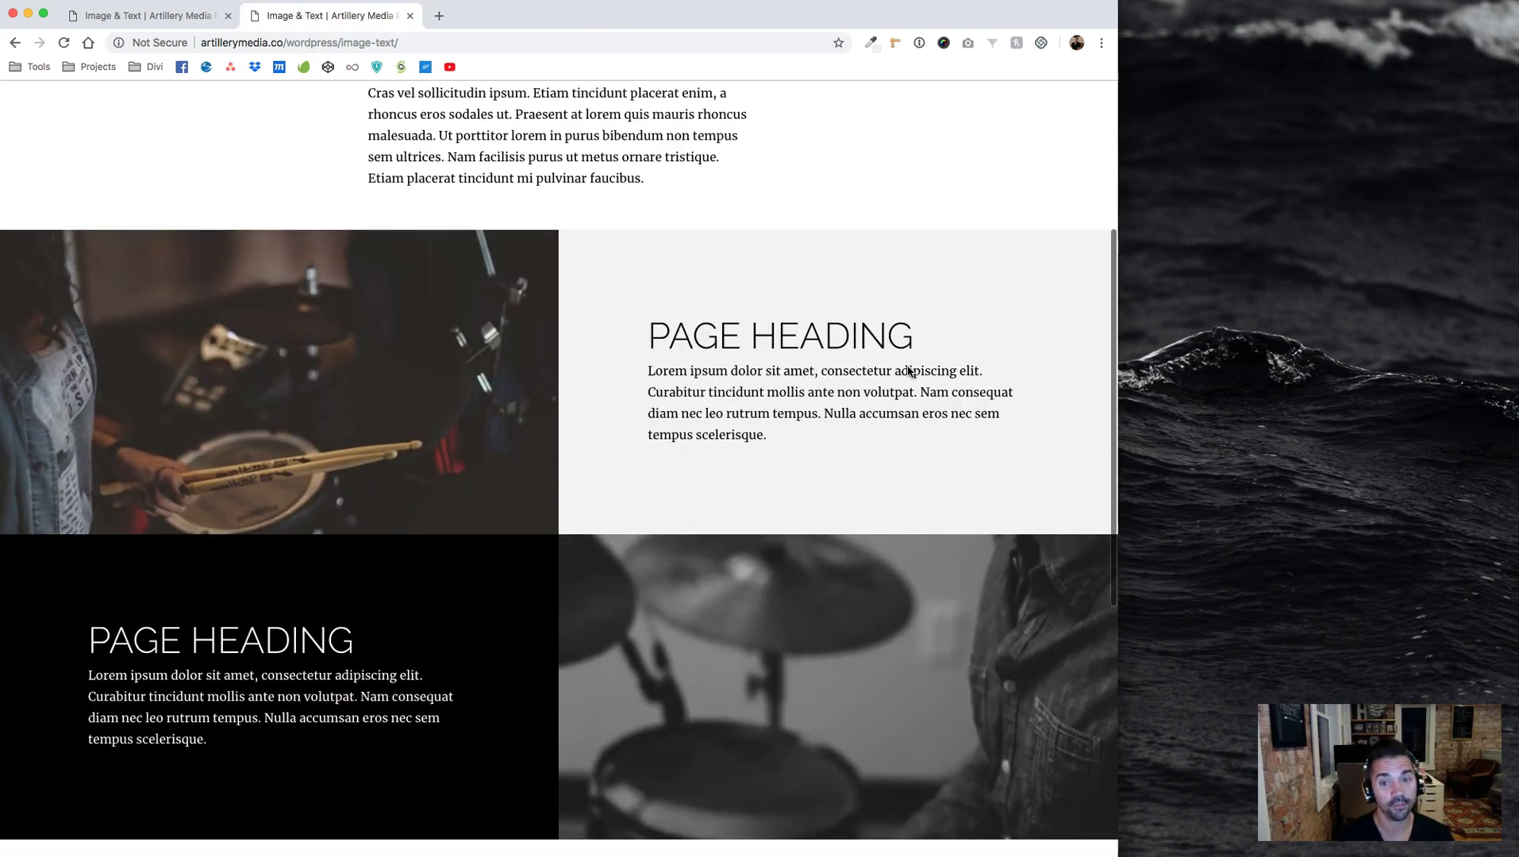
scroll(908, 371, down, 3)
scroll(908, 373, up, 2)
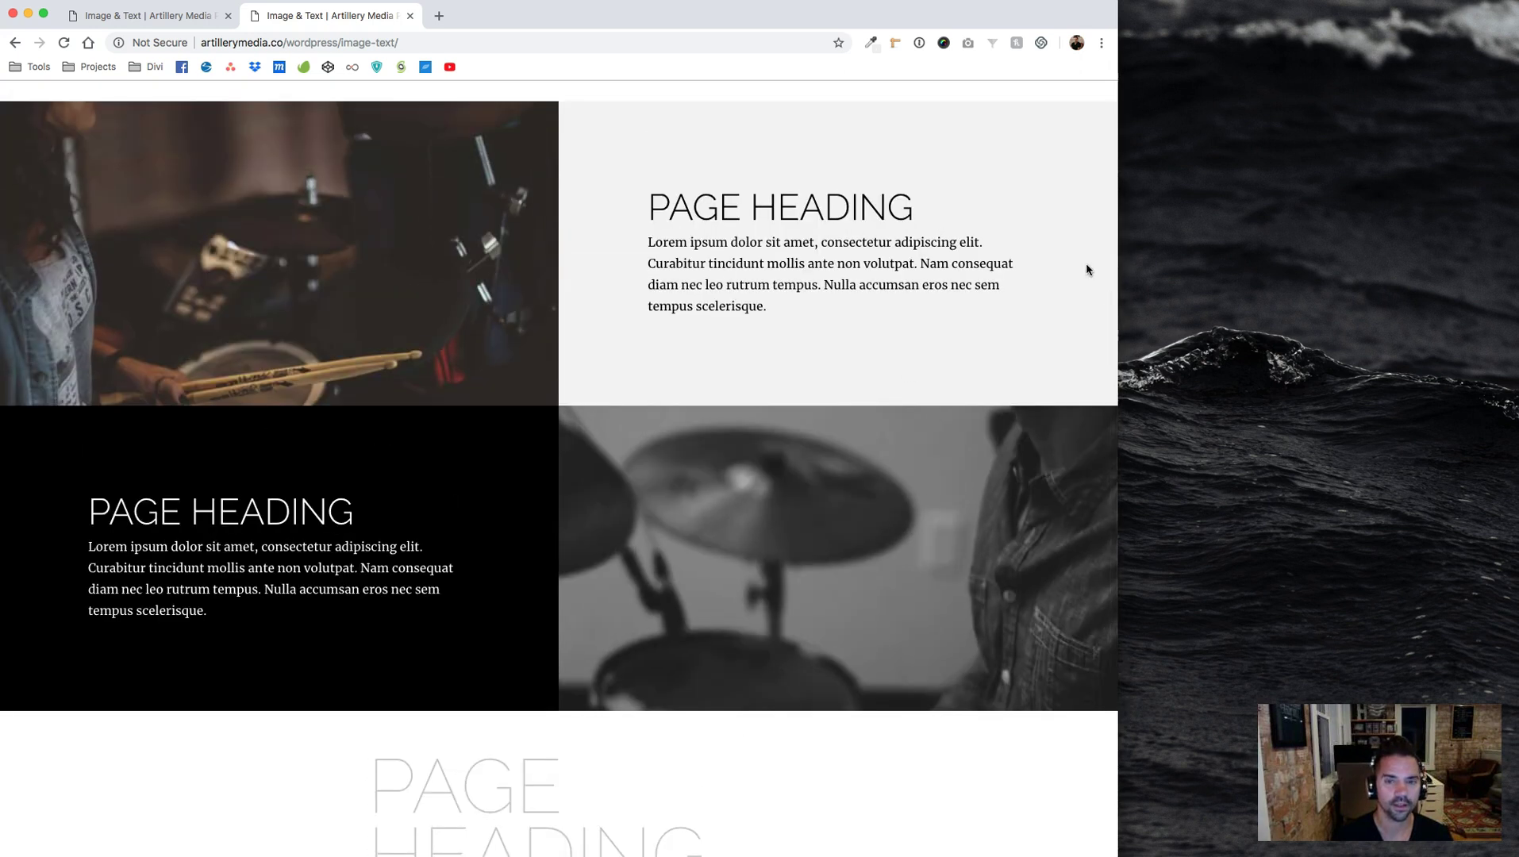
Narrow the browser window to below the 980 px breakpoint and examine how the two rows stack
drag(1121, 254, 698, 296)
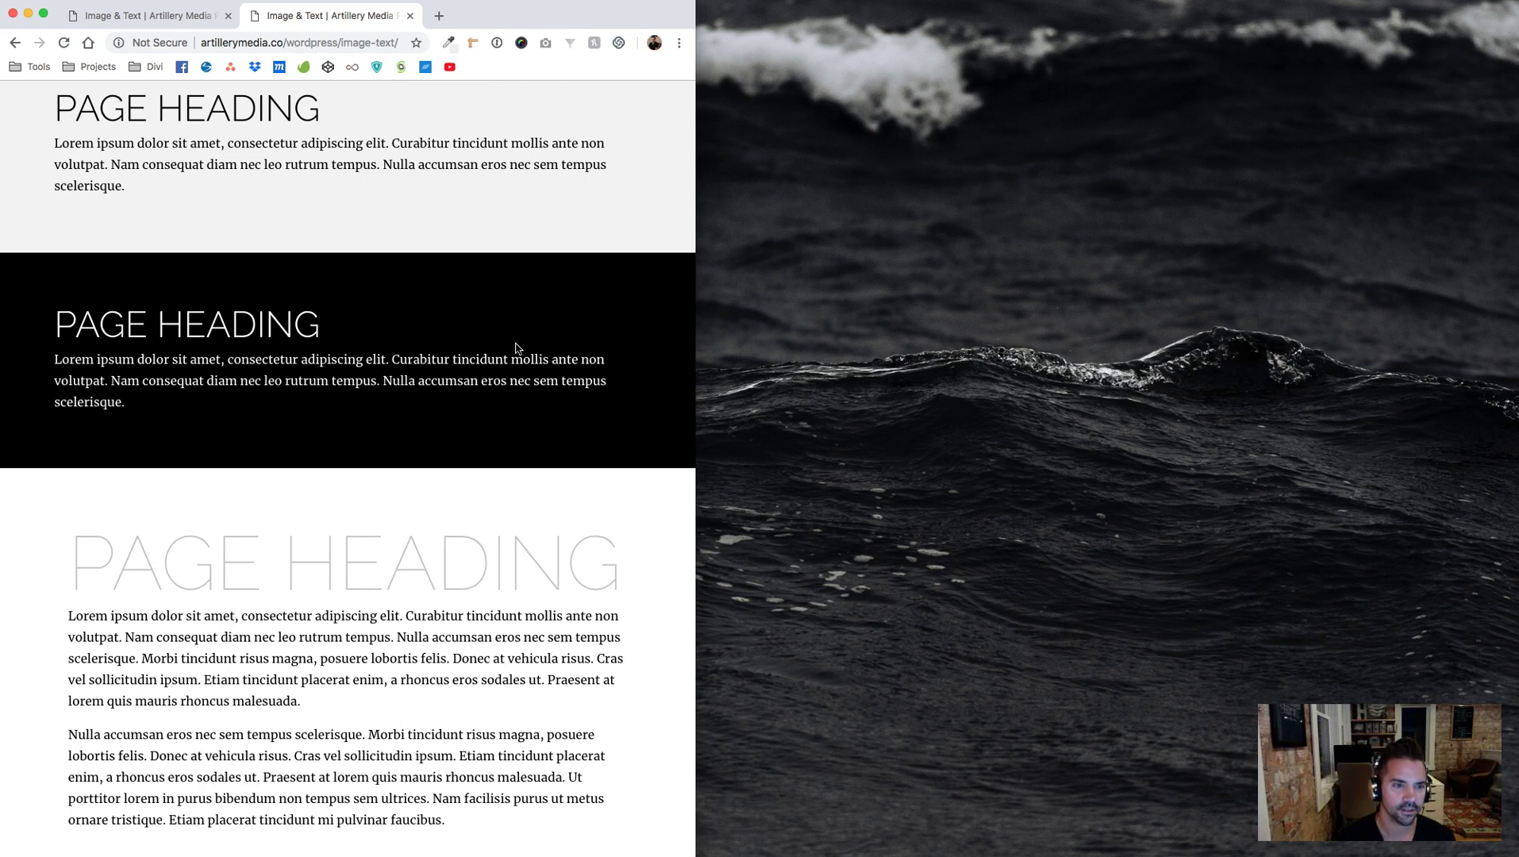
scroll(517, 348, up, 5)
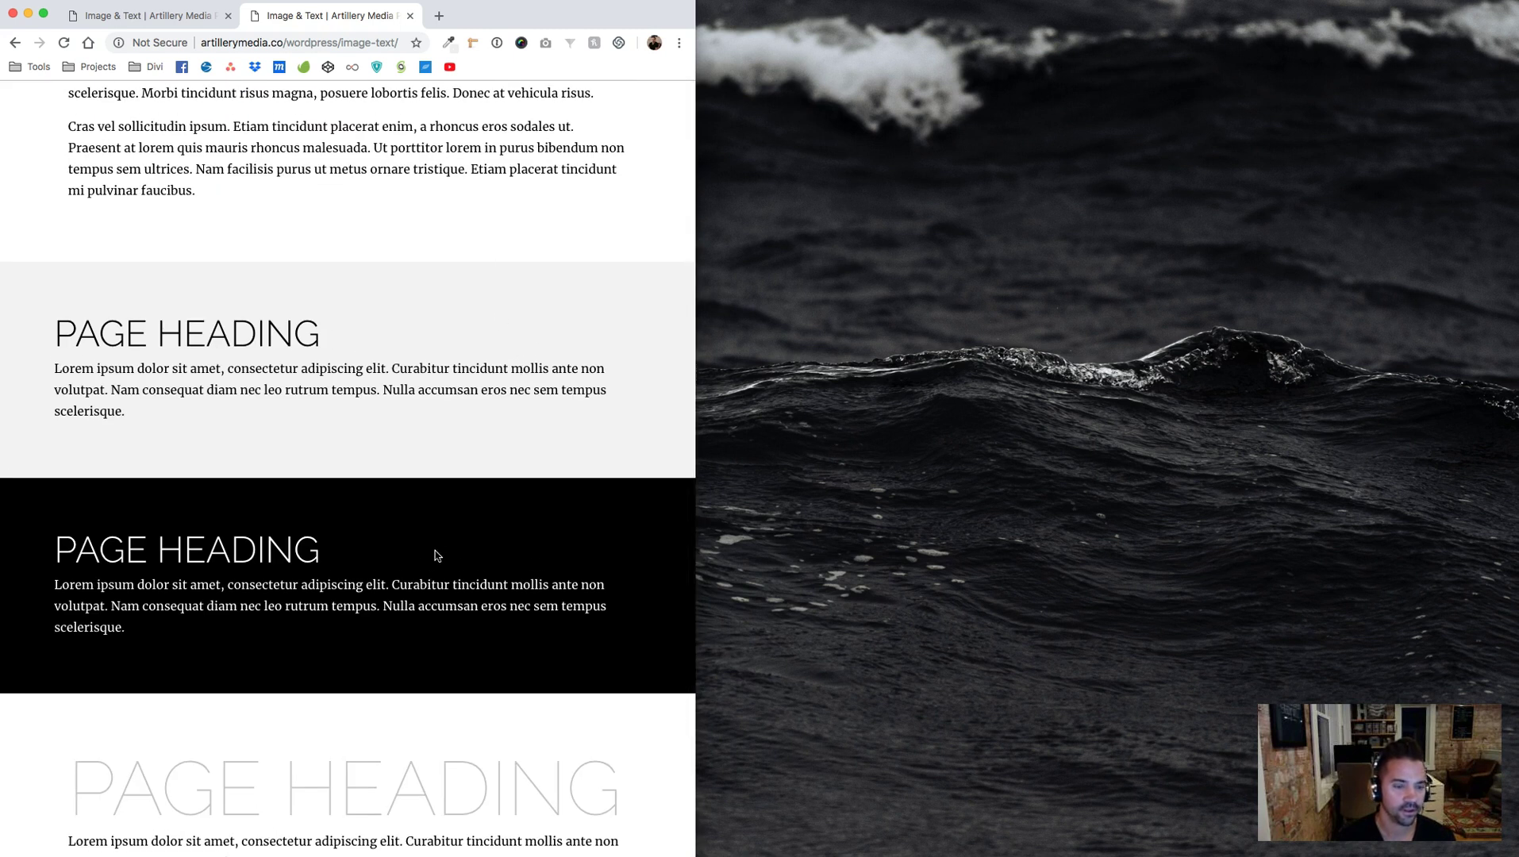
scroll(436, 551, down, 2)
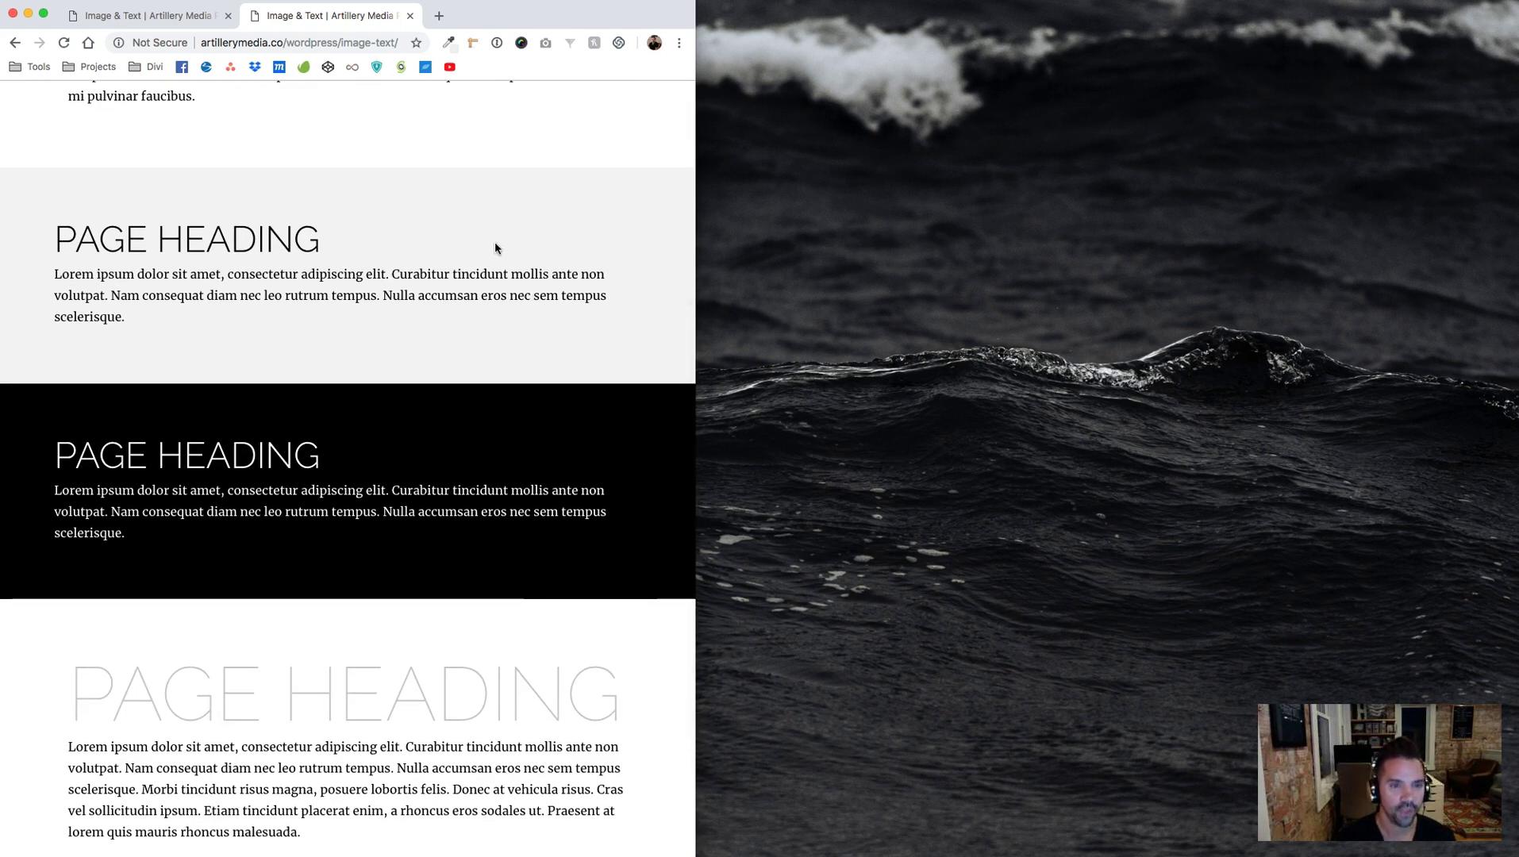
Inspect the upper row's text column in the developer tools at the narrow page width
right_click(435, 196)
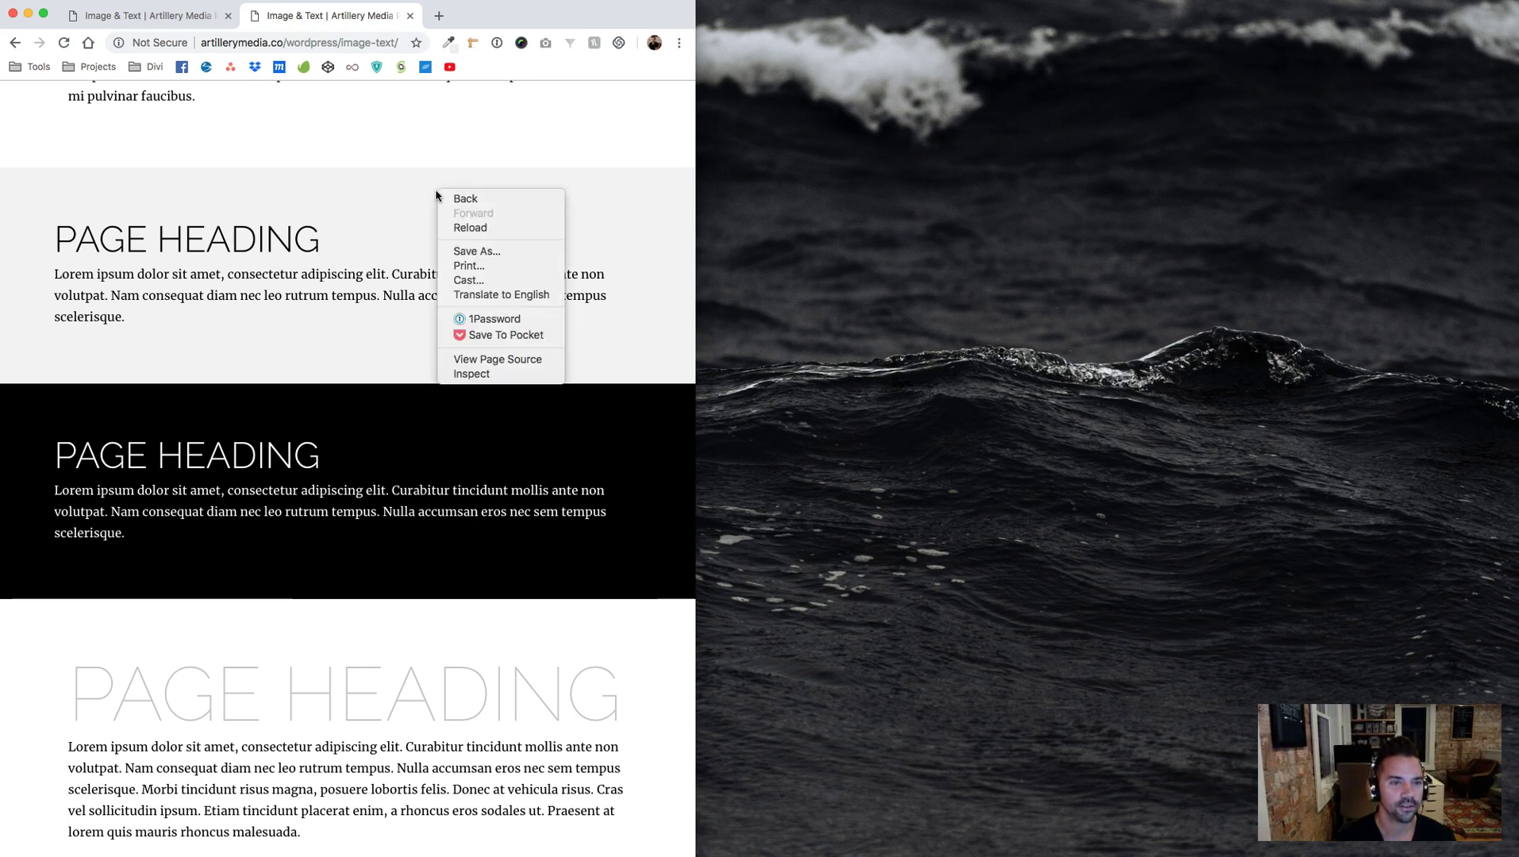
click(486, 361)
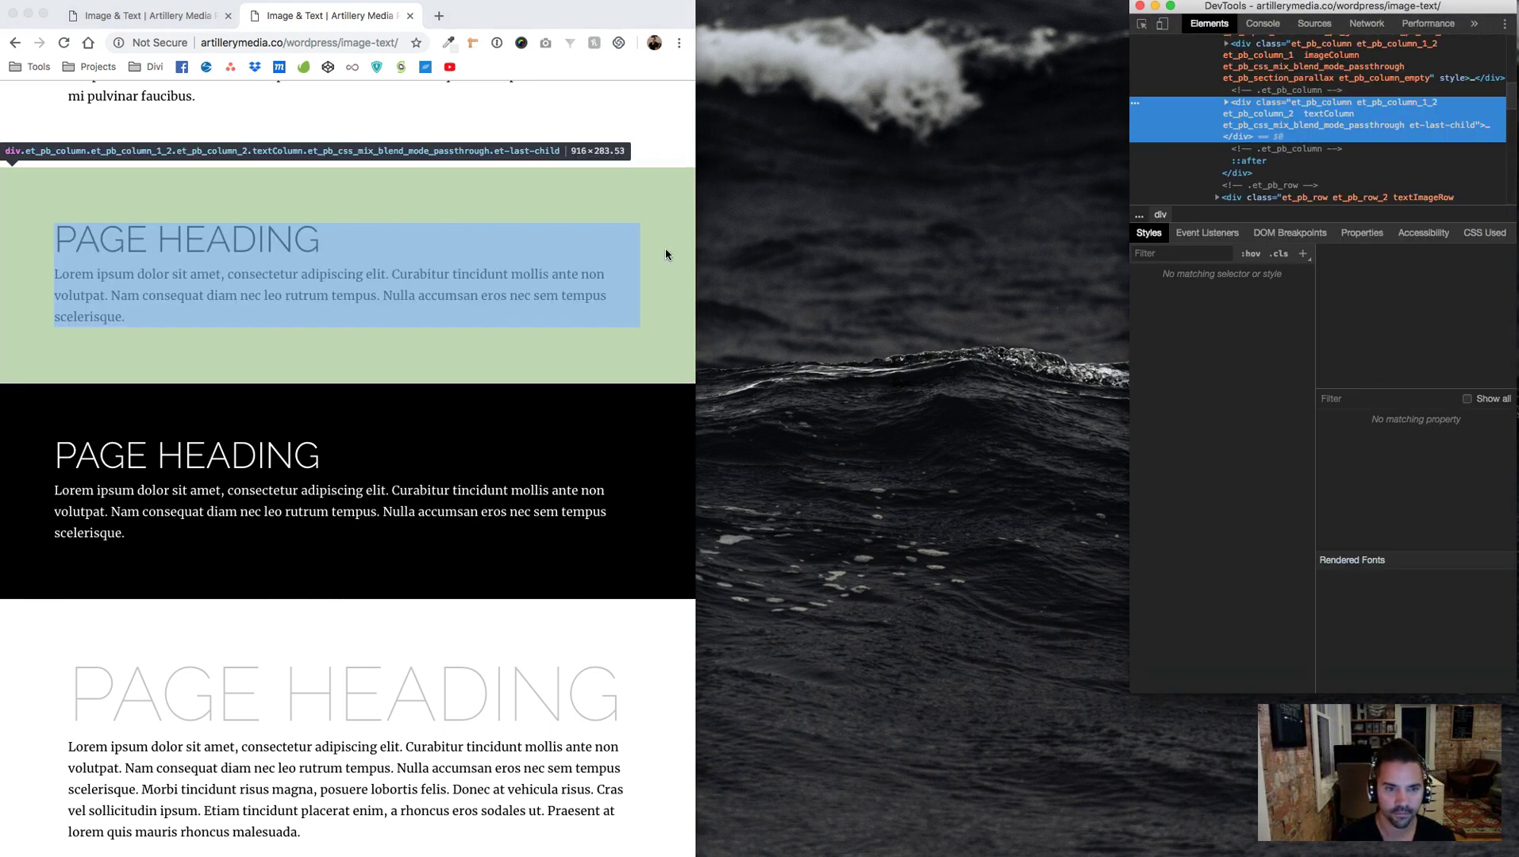
click(665, 249)
Widen the browser window to about 1062 px and inspect the parallax background element of the upper row's image column
drag(695, 251, 806, 251)
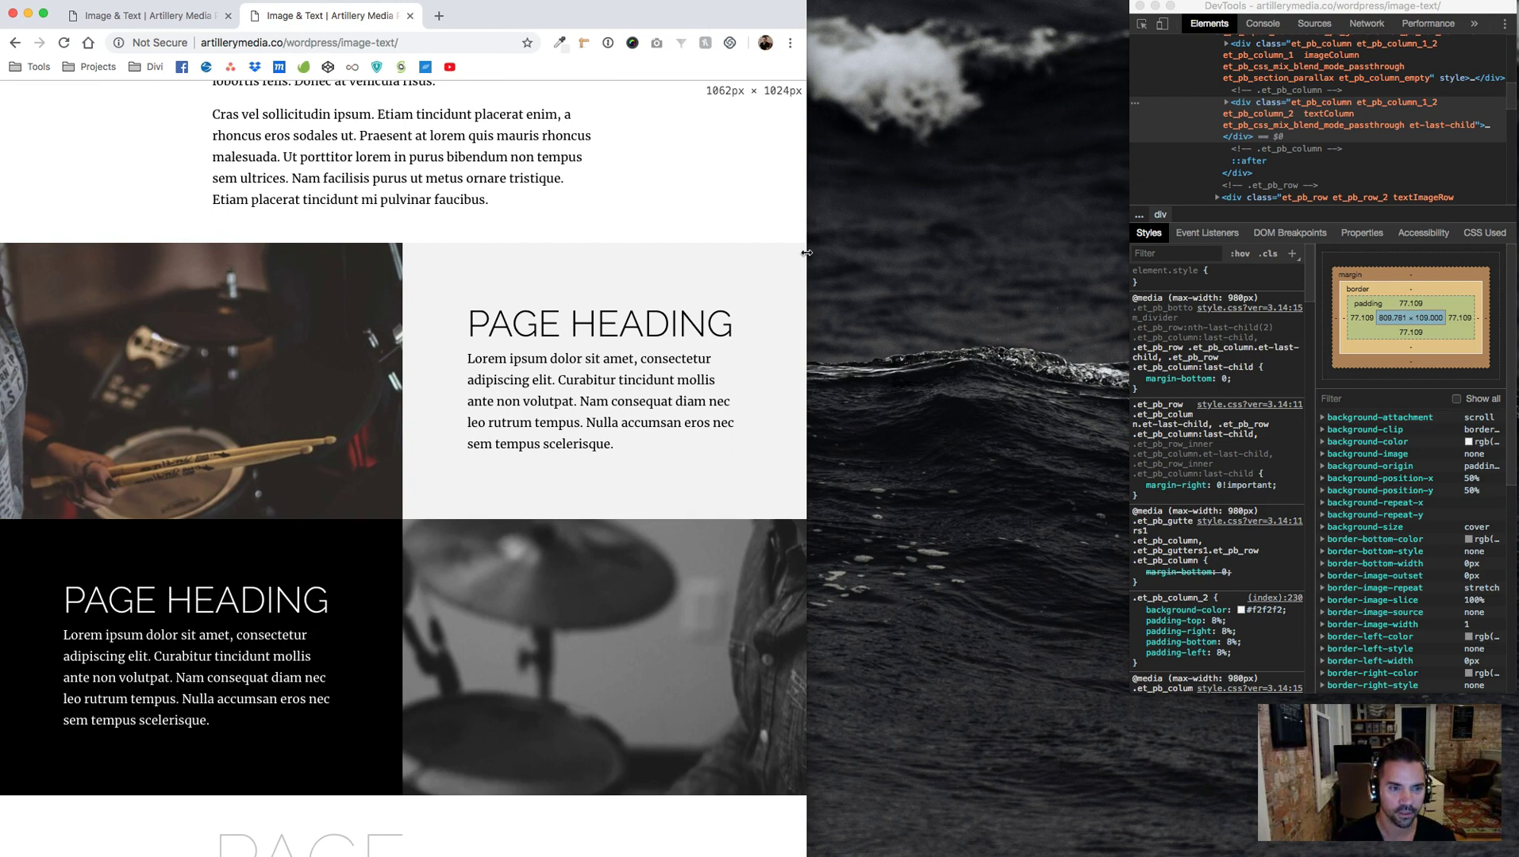
right_click(276, 274)
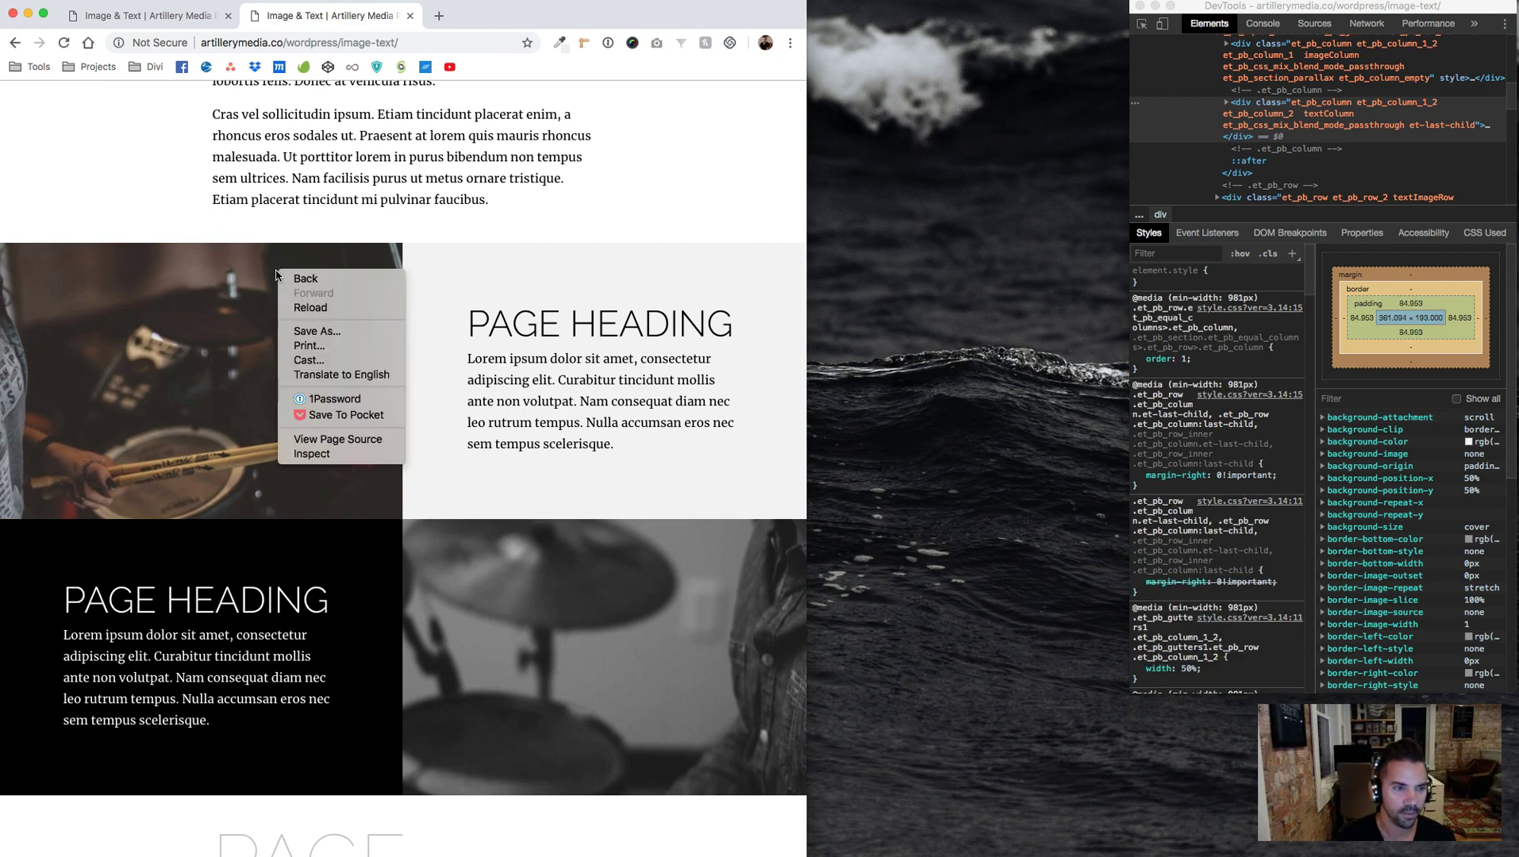
click(312, 453)
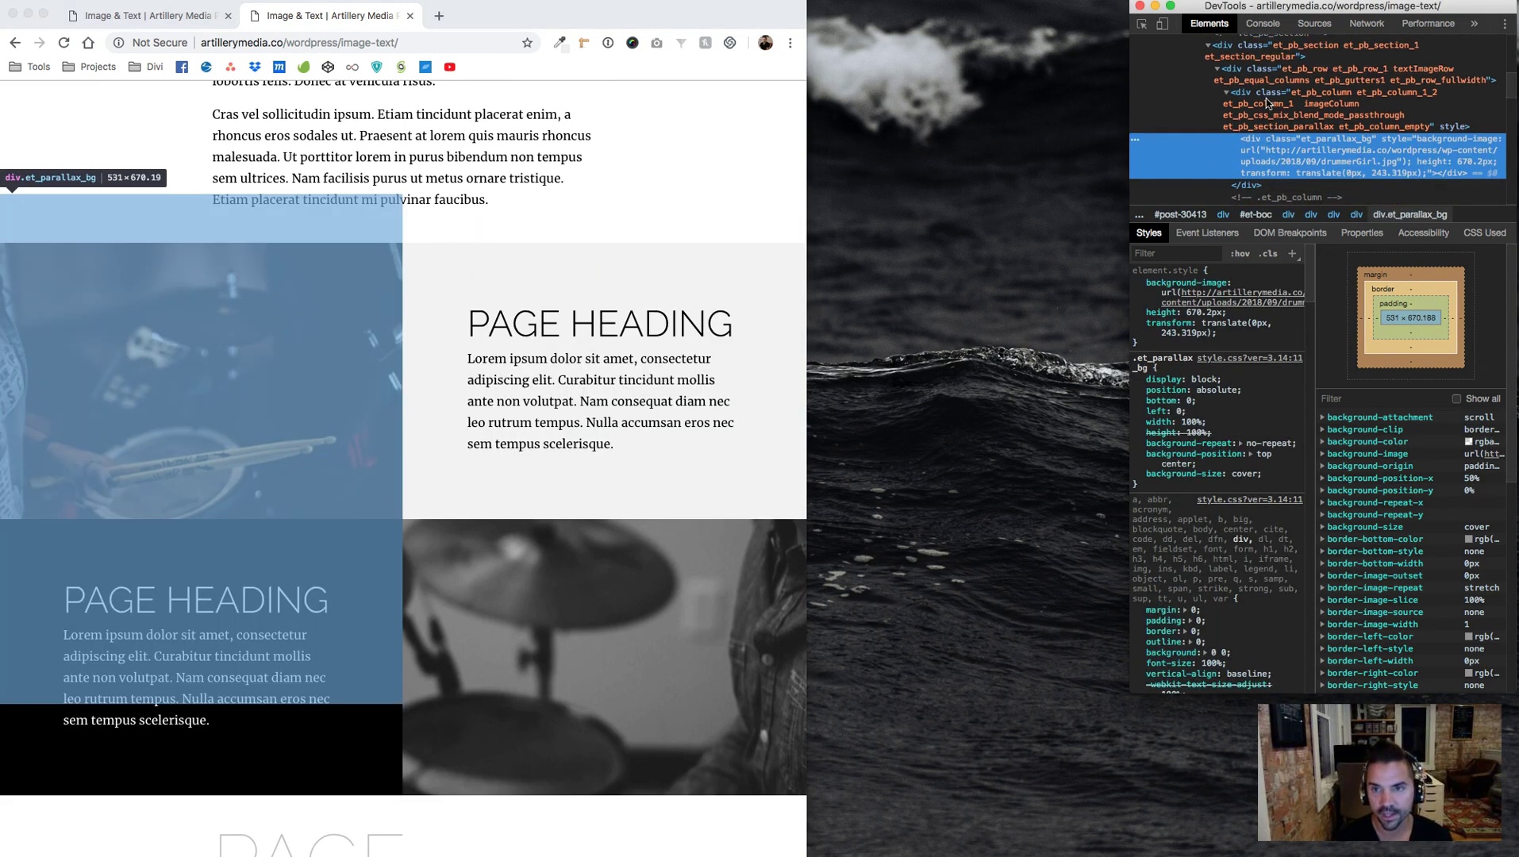
Select the first row's image column div in the markup and narrow the live page to its stacked layout
scroll(1309, 111, up, 1)
click(1325, 104)
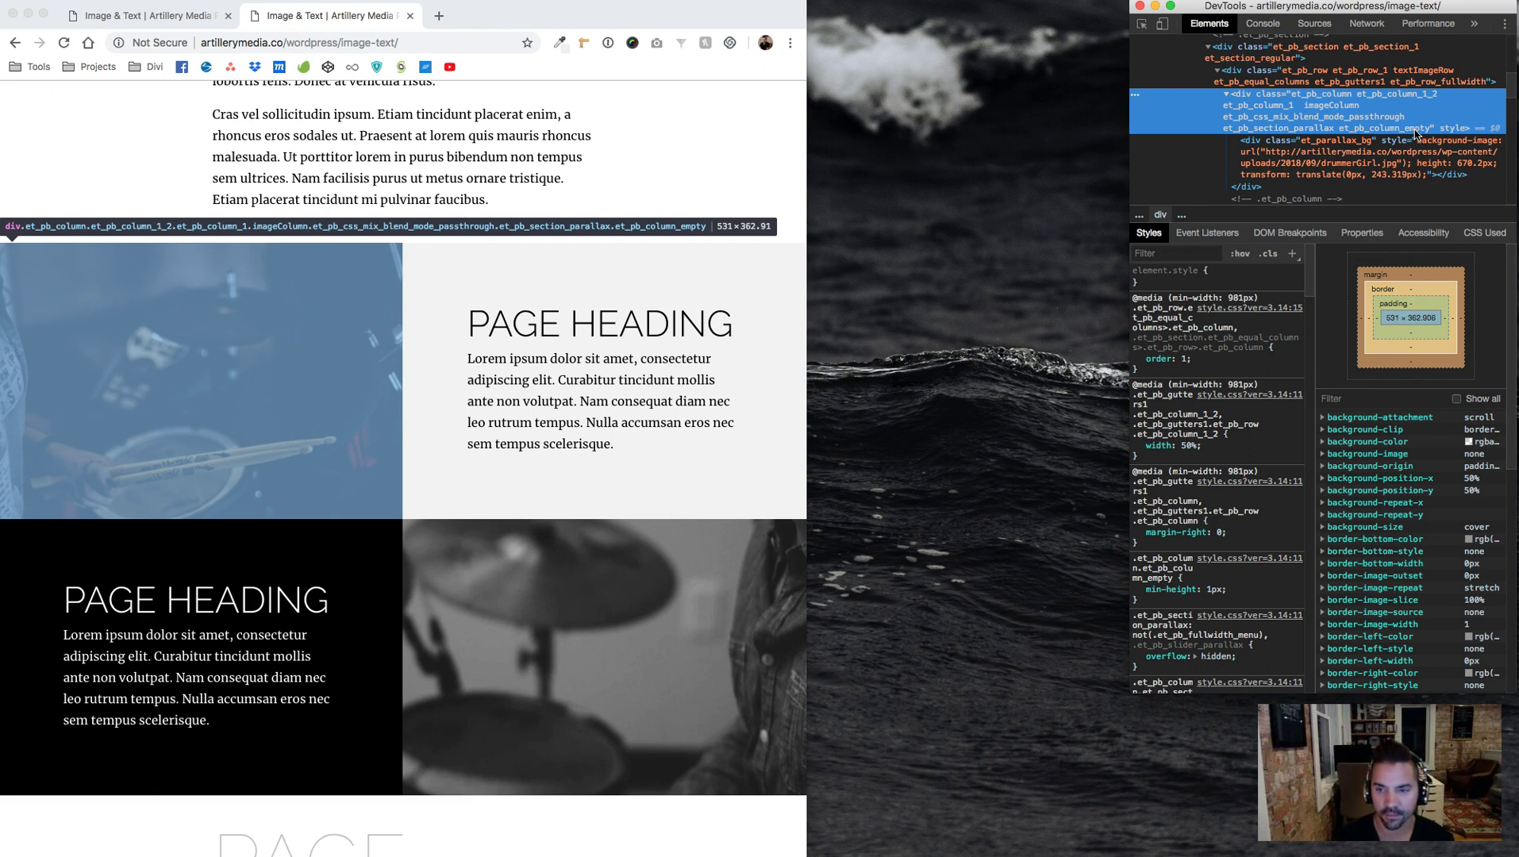
click(210, 16)
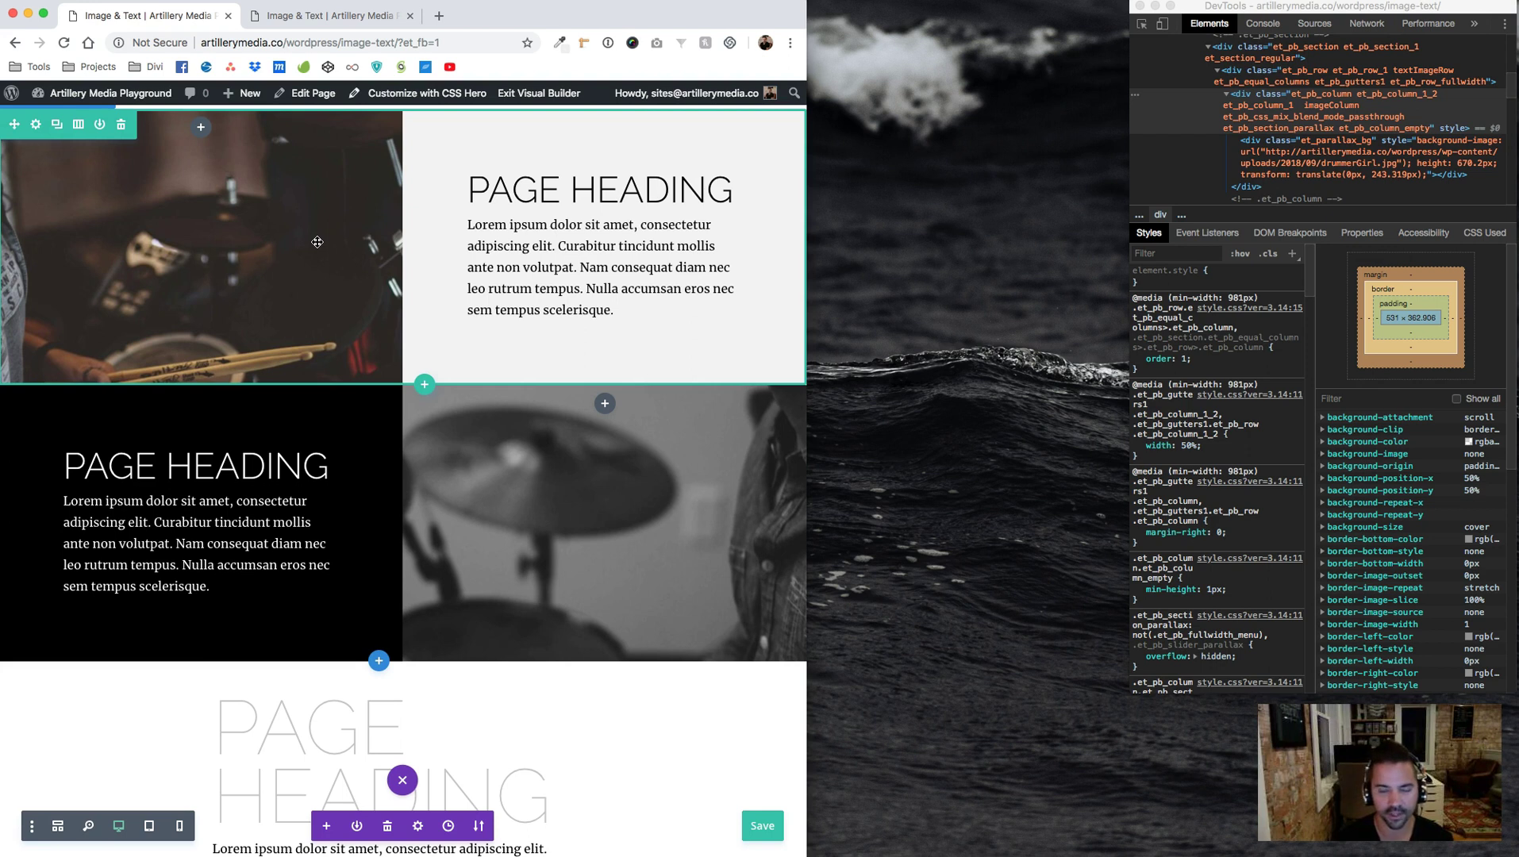
click(361, 16)
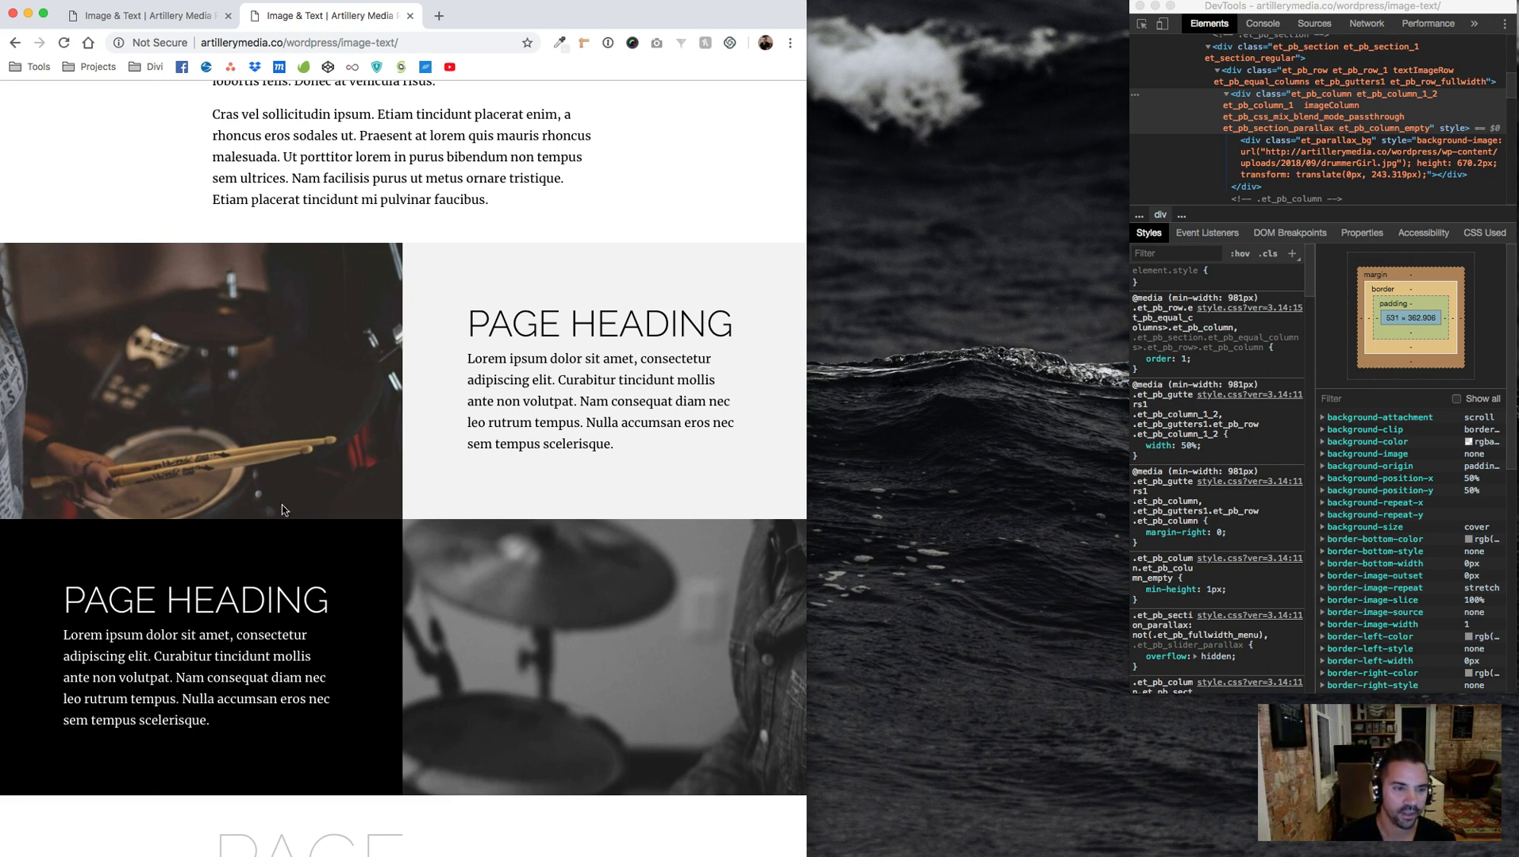
drag(807, 296, 741, 286)
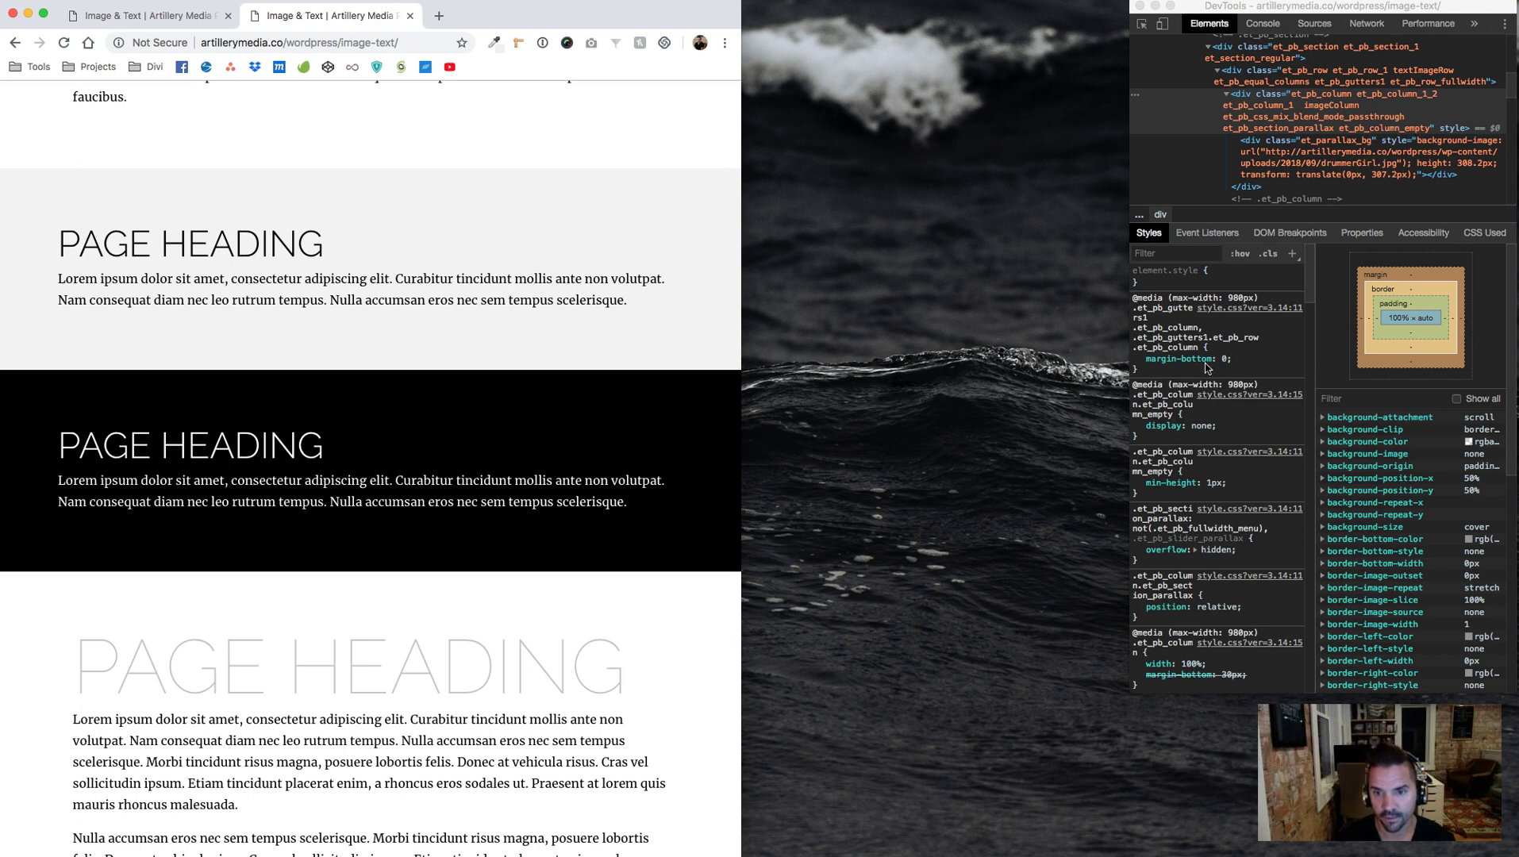
Try disabling display: none in the empty-column rule and add a height of 300px to it
click(1161, 406)
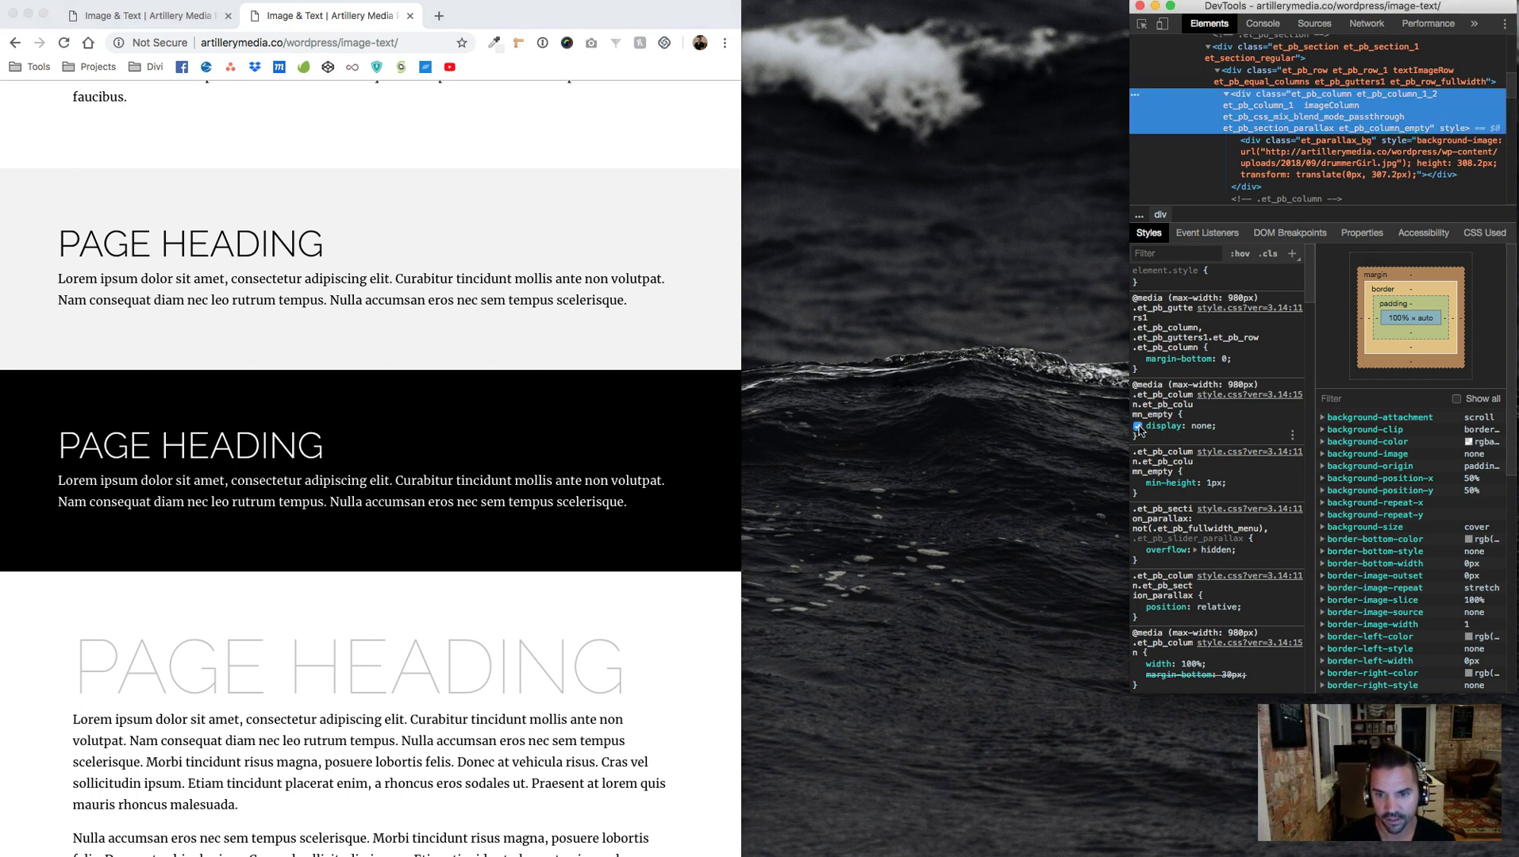
click(1138, 426)
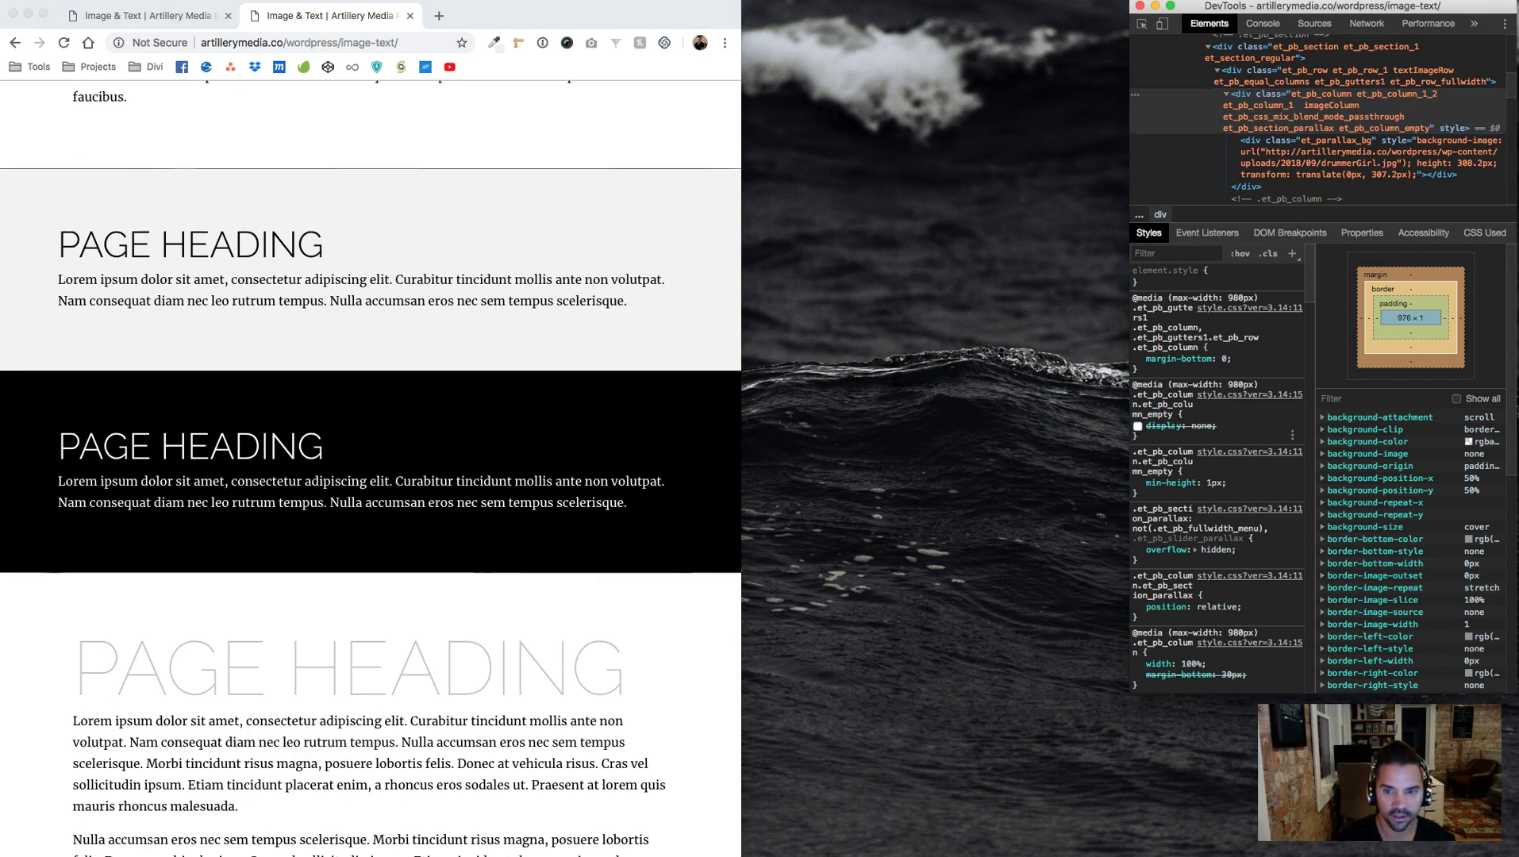
click(1142, 436)
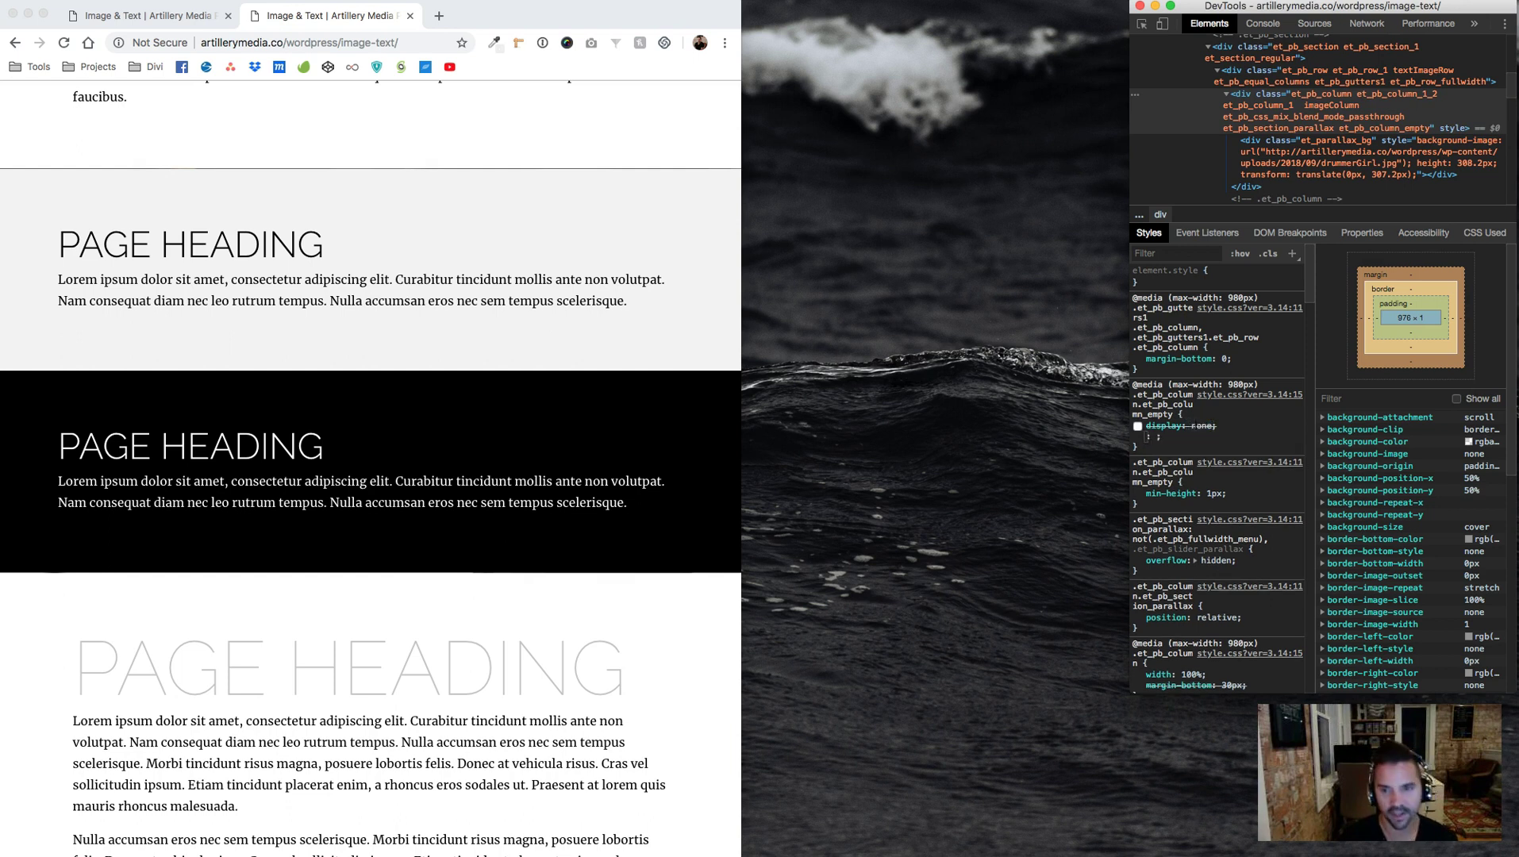
text(height)
key(Tab)
text(3)
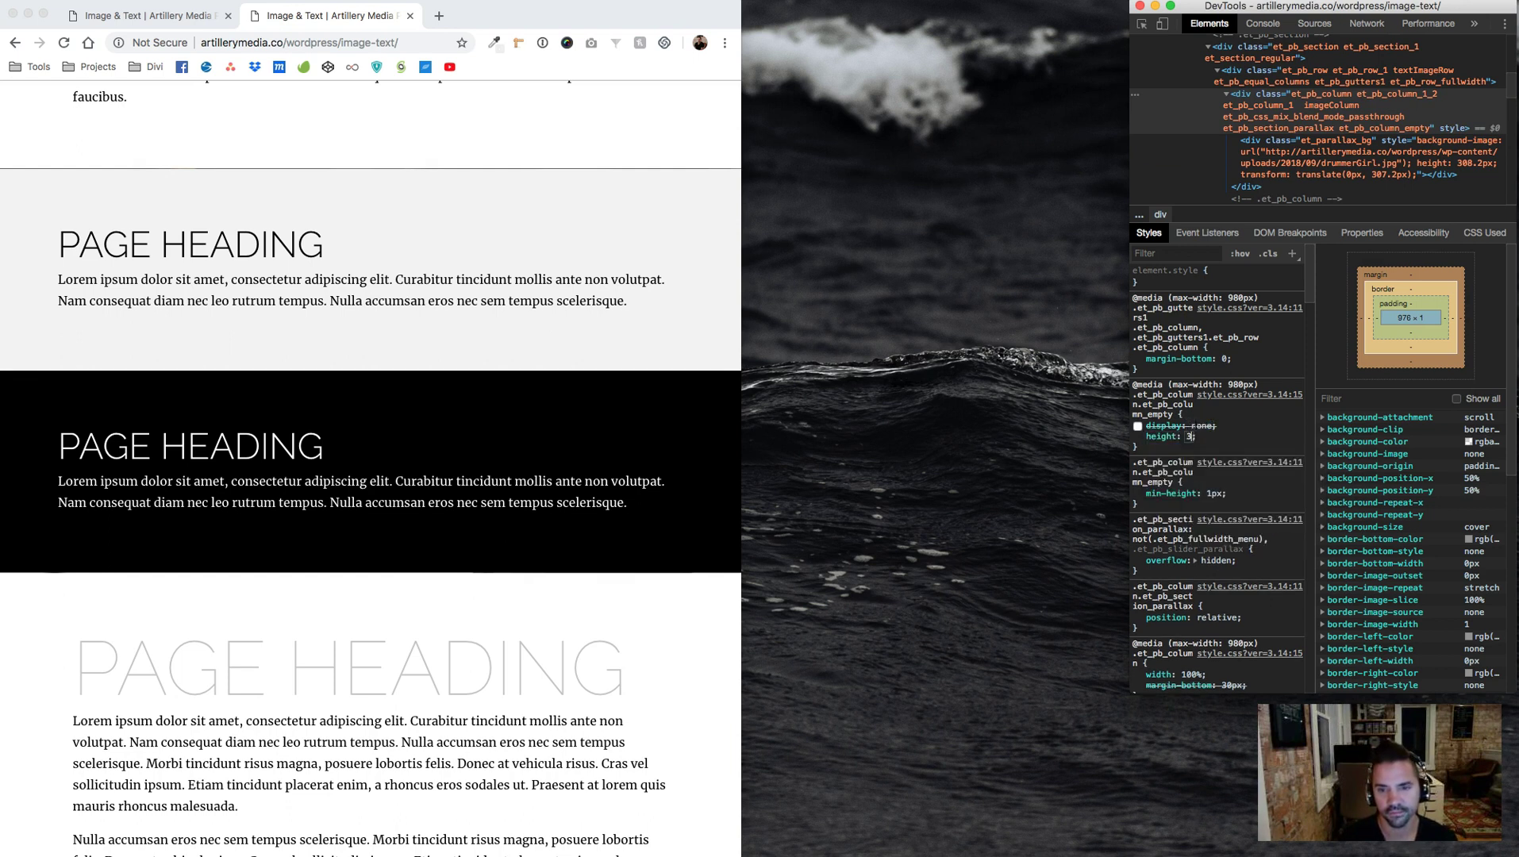
text(00px)
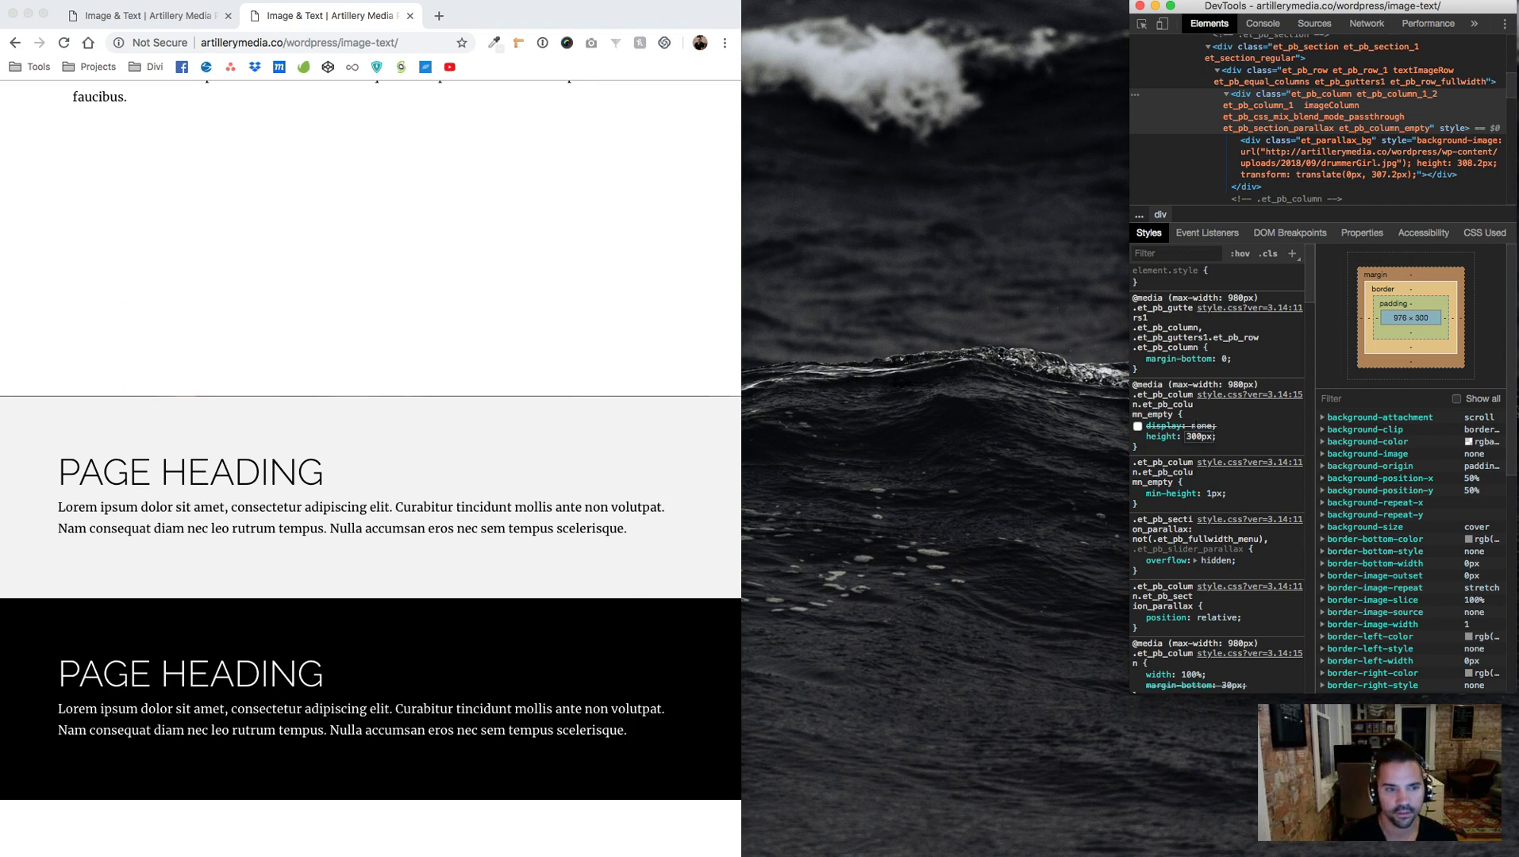
key(Return)
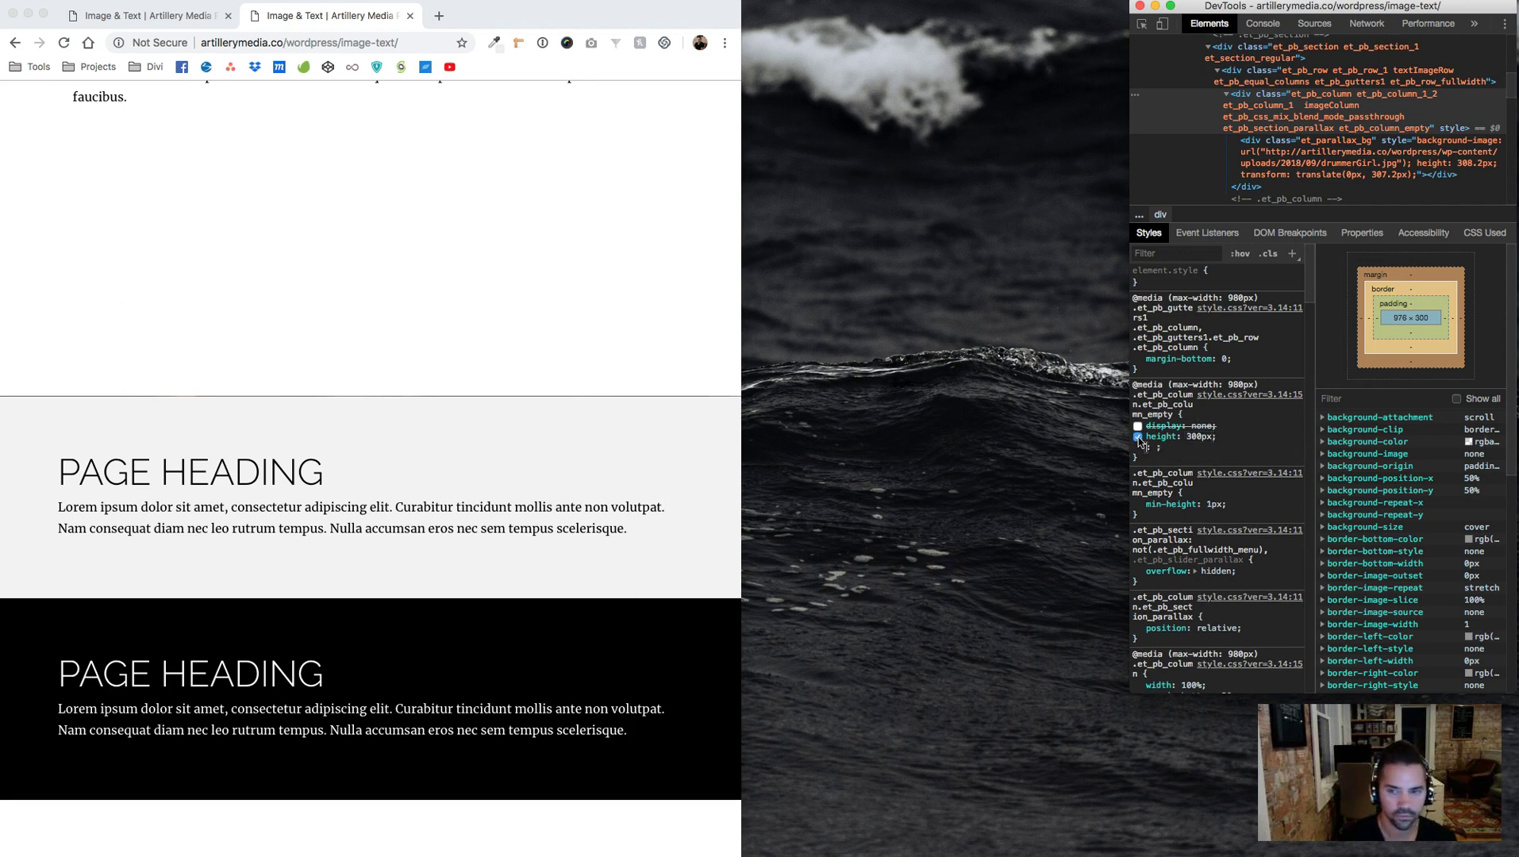
Compare the column with the 300px height disabled, inspect its parallax background div, and re-enable both the display and height declarations
click(1138, 437)
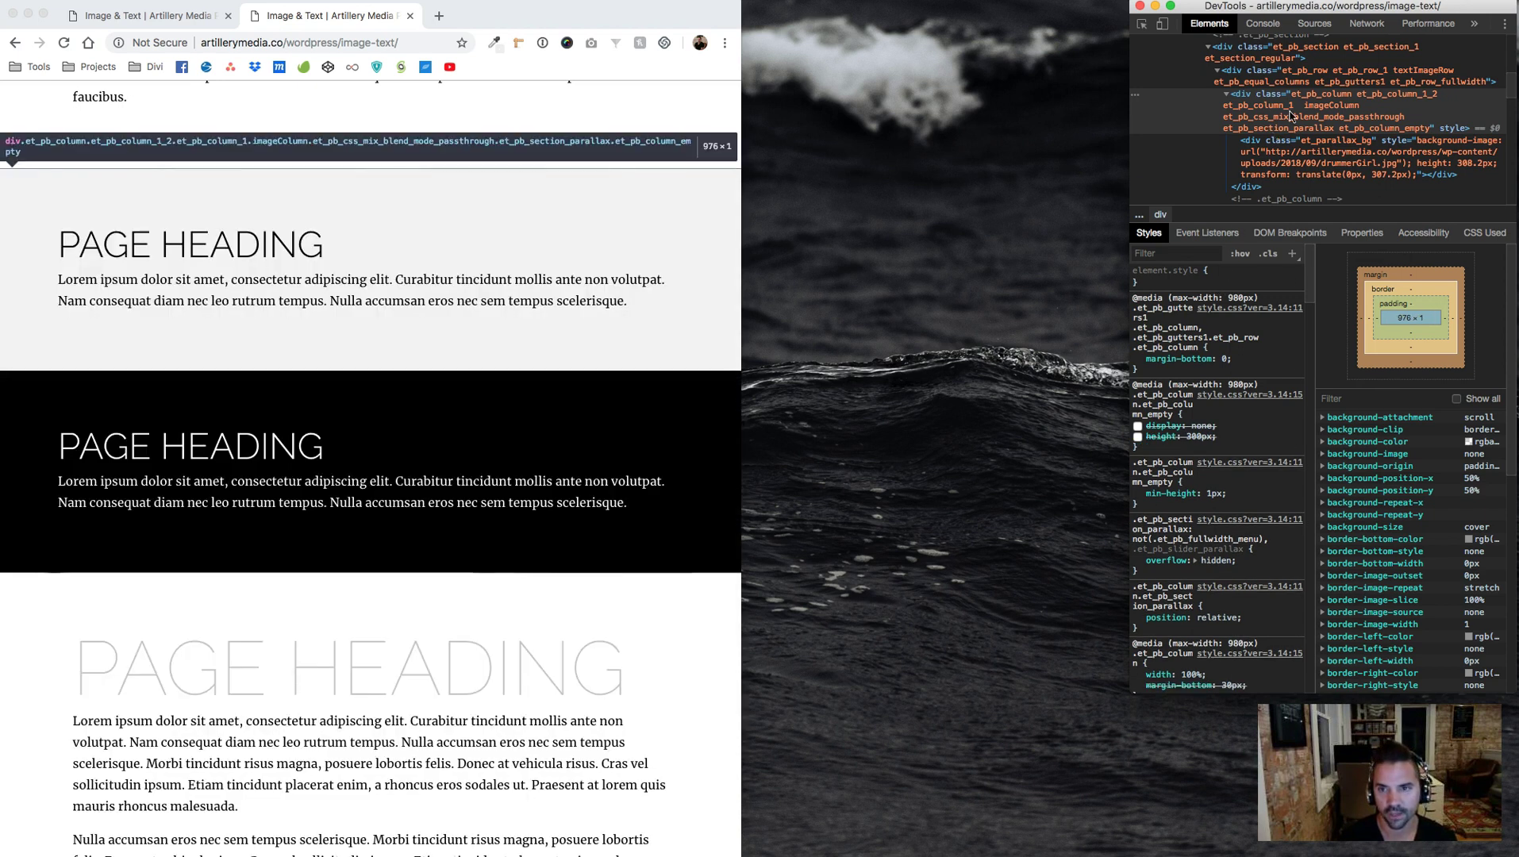
click(1320, 167)
key(Up)
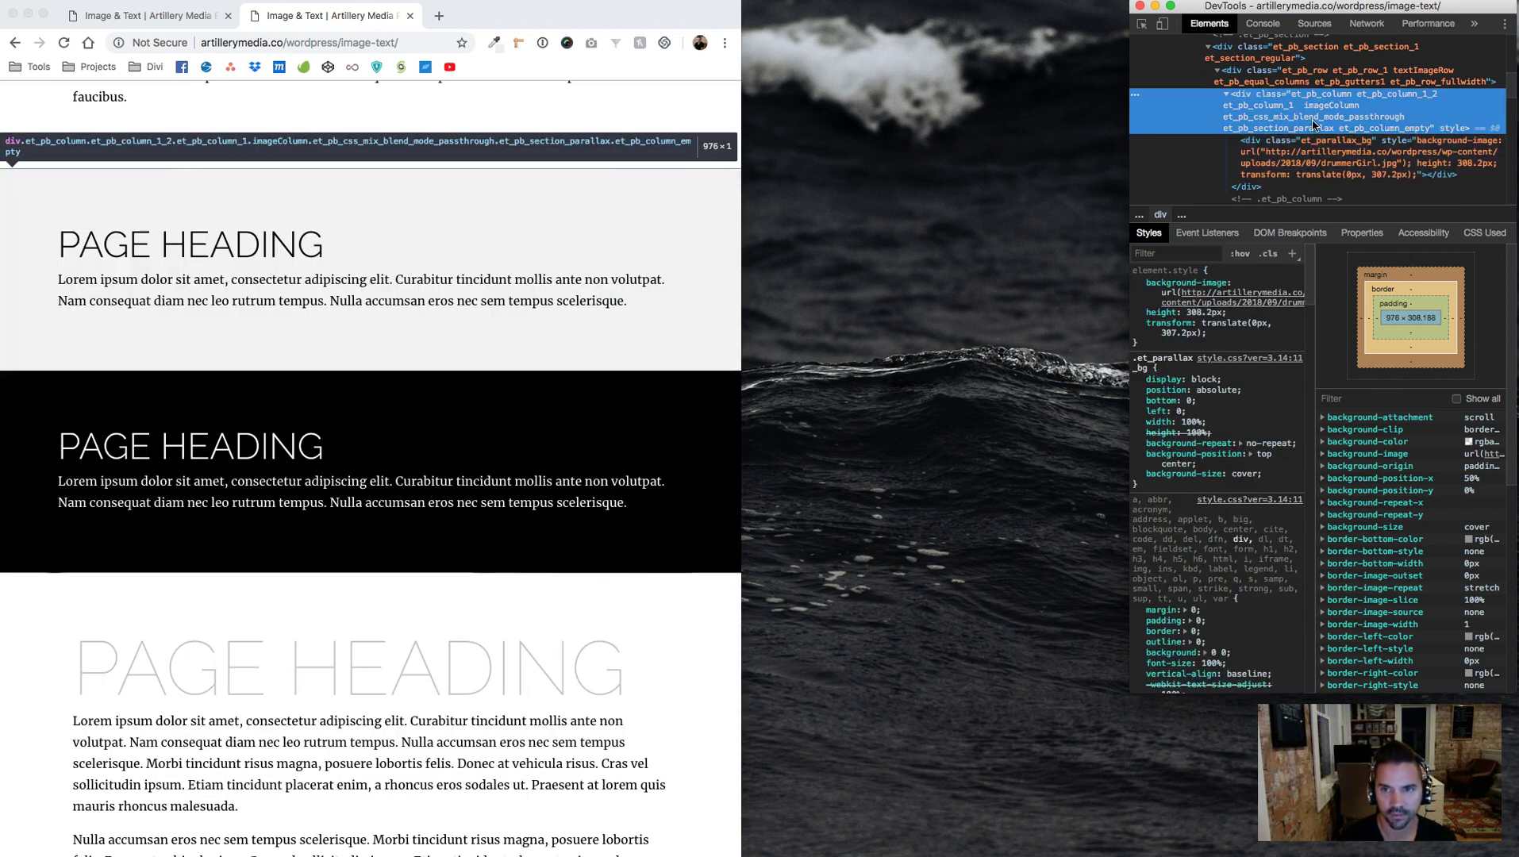
scroll(589, 240, up, 1)
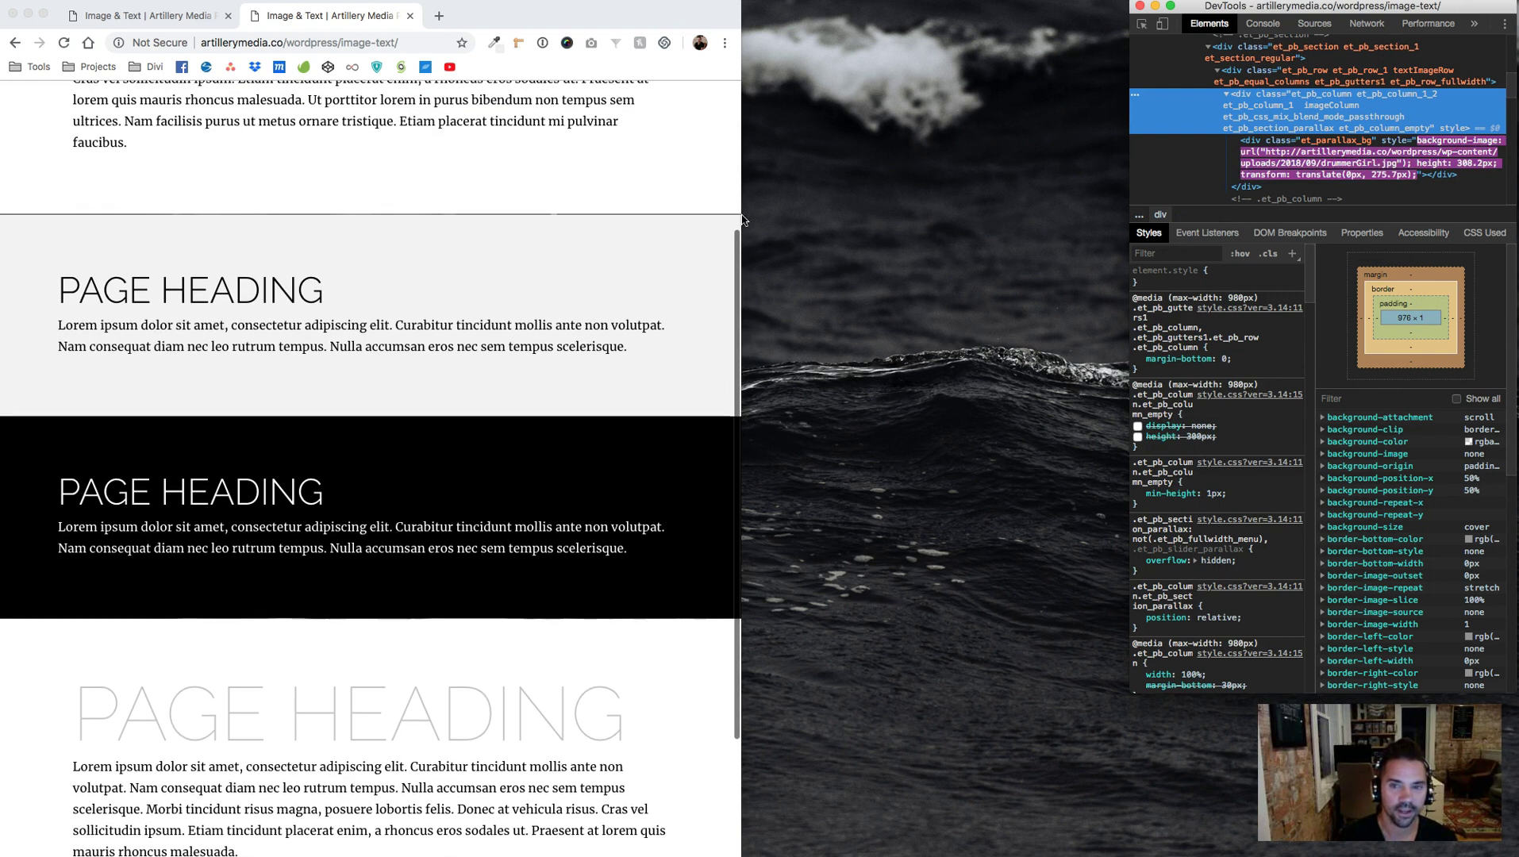
click(1138, 427)
click(1137, 436)
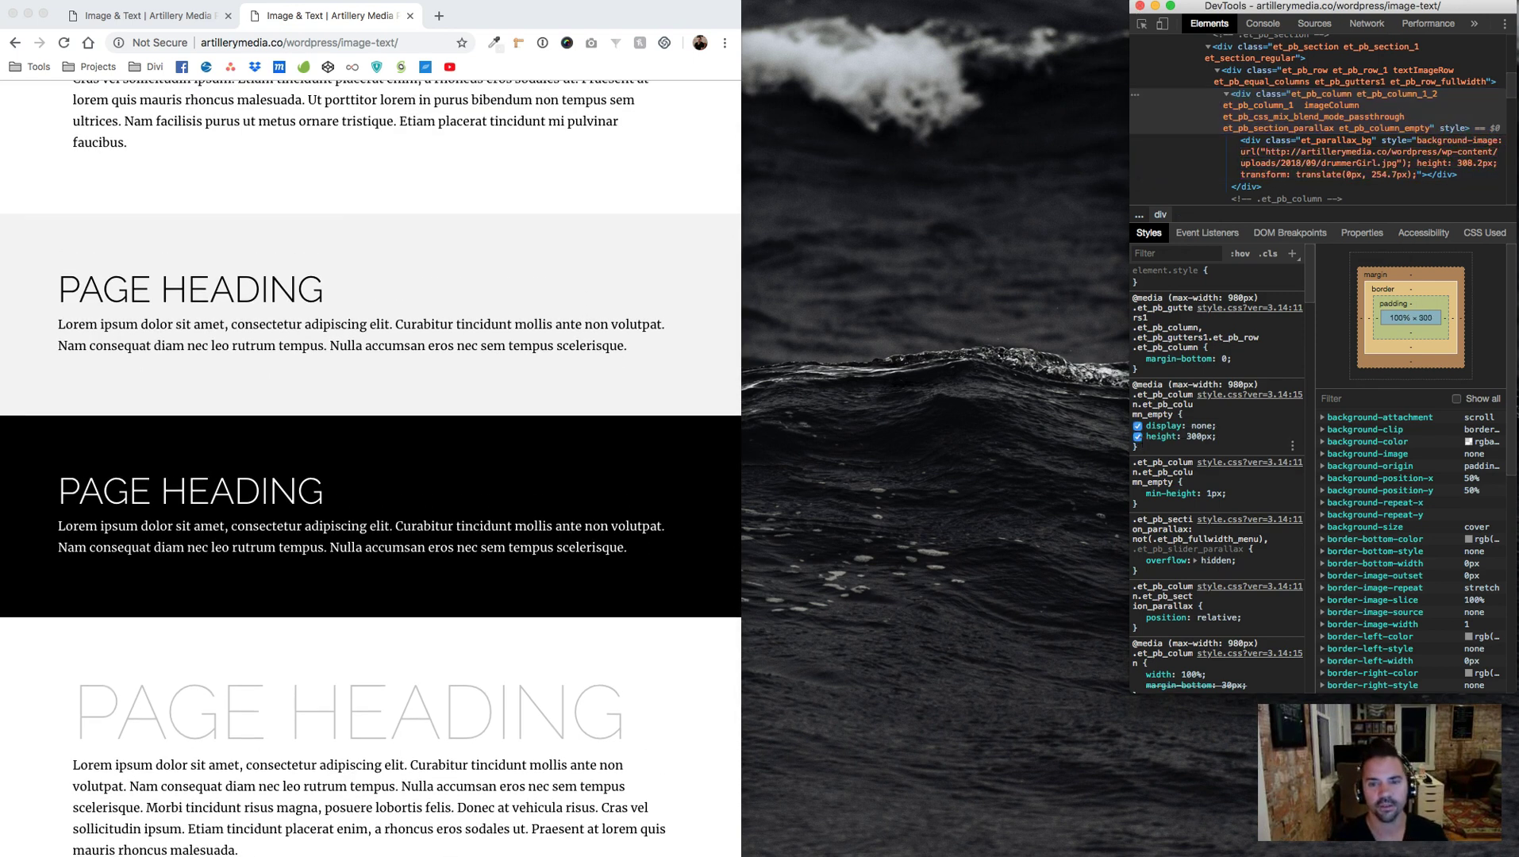
Try another display value for the empty column with the height disabled, and discard the inspector edits by reloading the page
click(1195, 426)
click(1138, 437)
click(1195, 426)
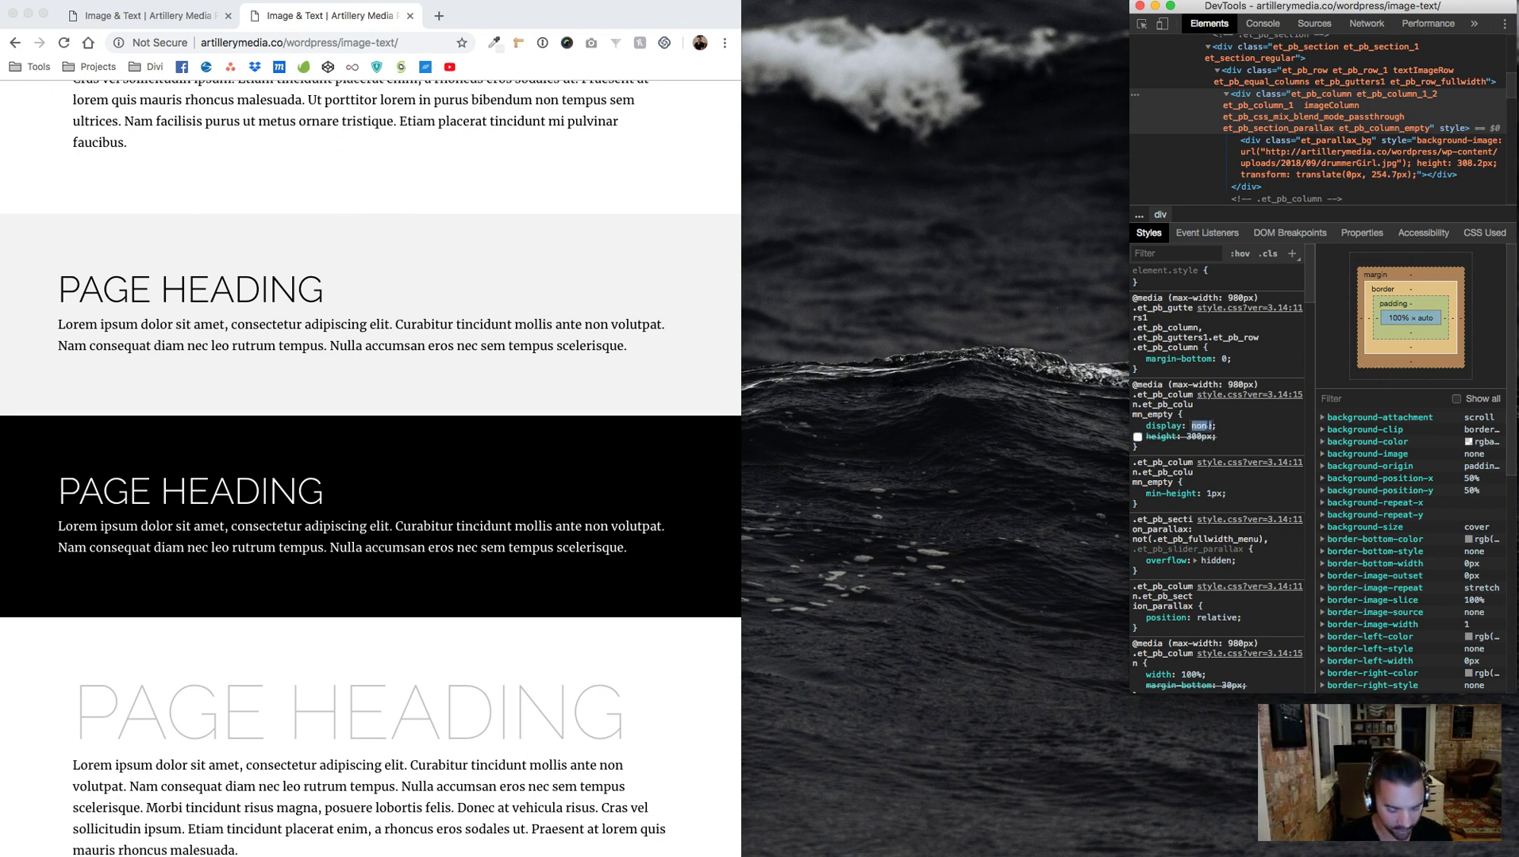
text(blo)
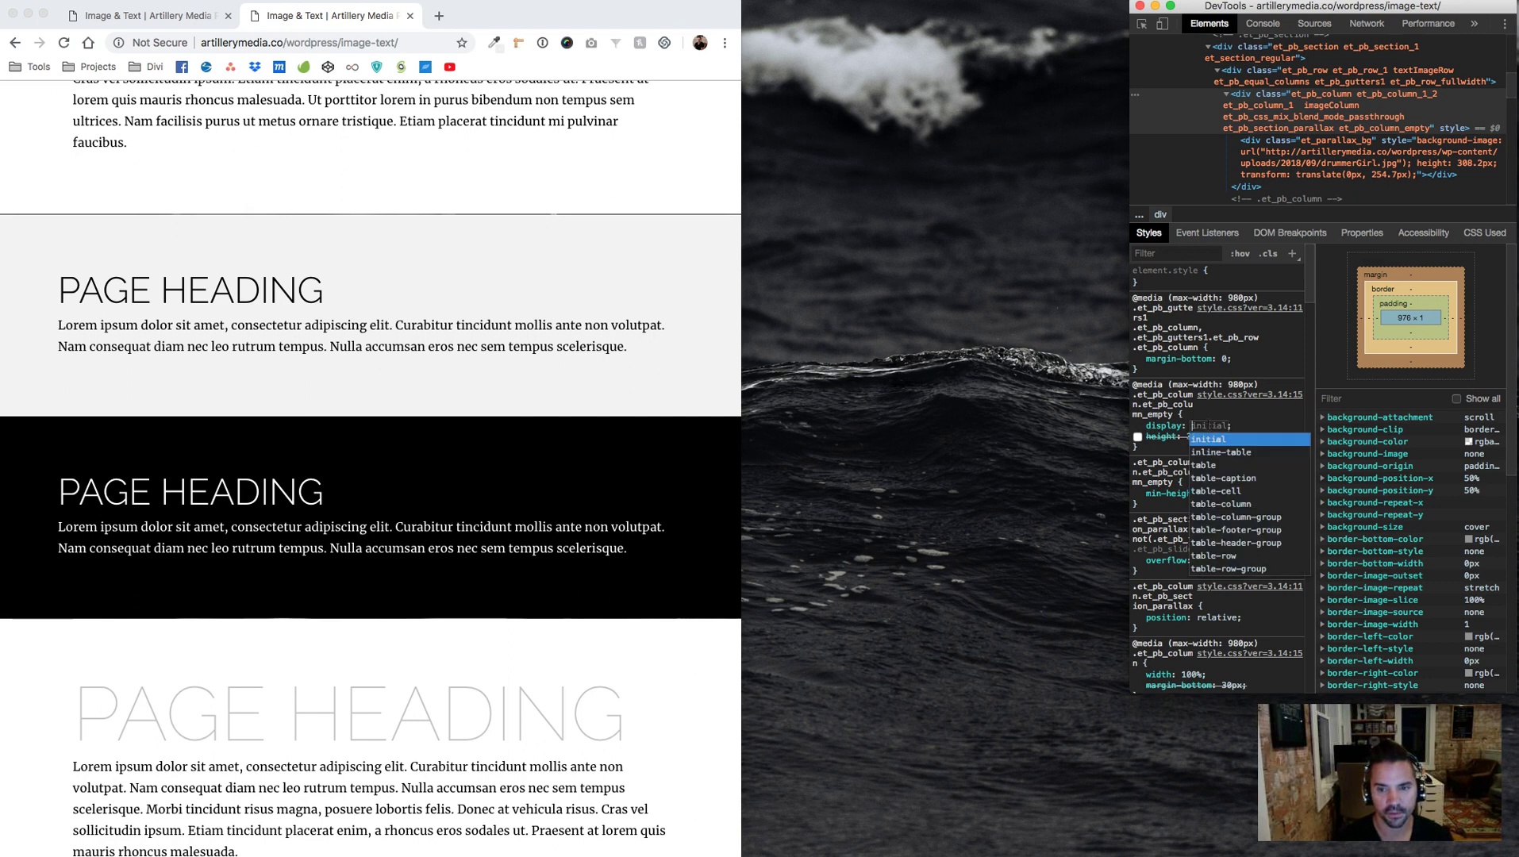
key(Tab)
click(1138, 426)
click(1140, 6)
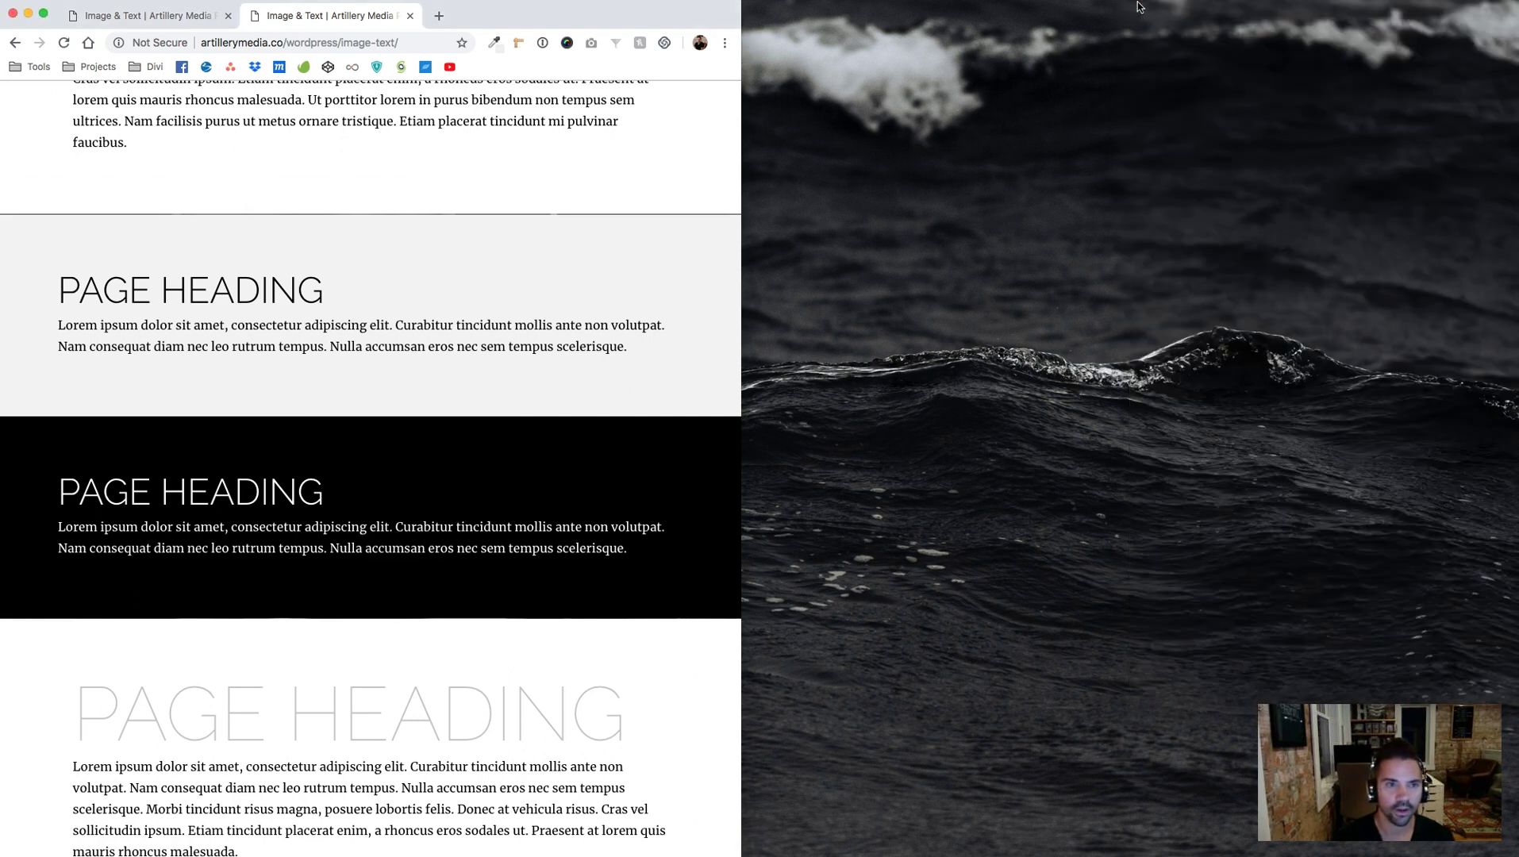
click(64, 43)
Return to the visual builder at desktop width and insert a Divider module into the first row's drummer image column
click(119, 18)
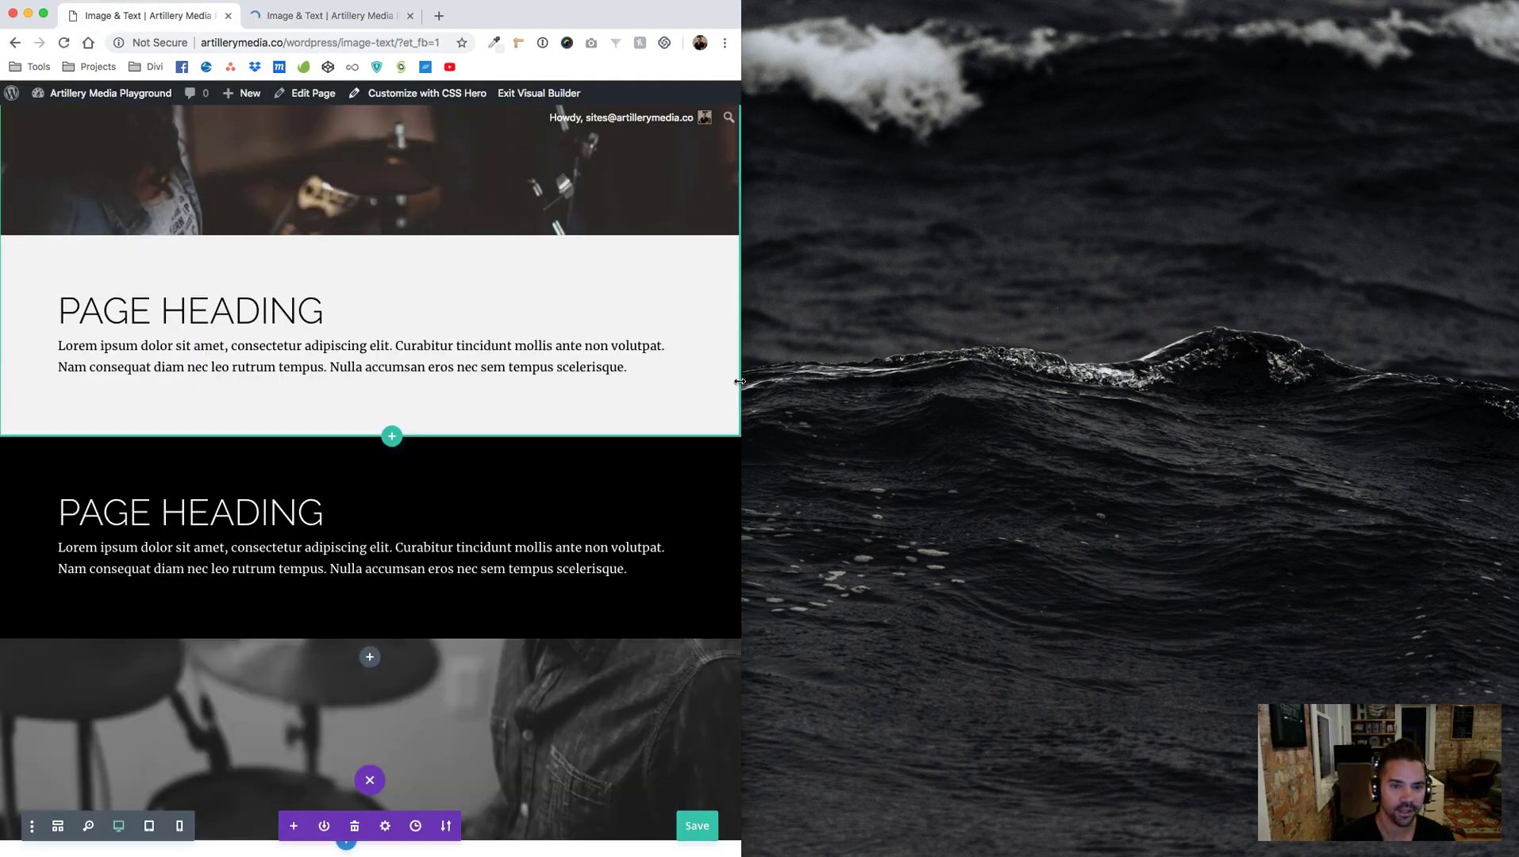
drag(743, 375, 1089, 376)
scroll(358, 301, up, 2)
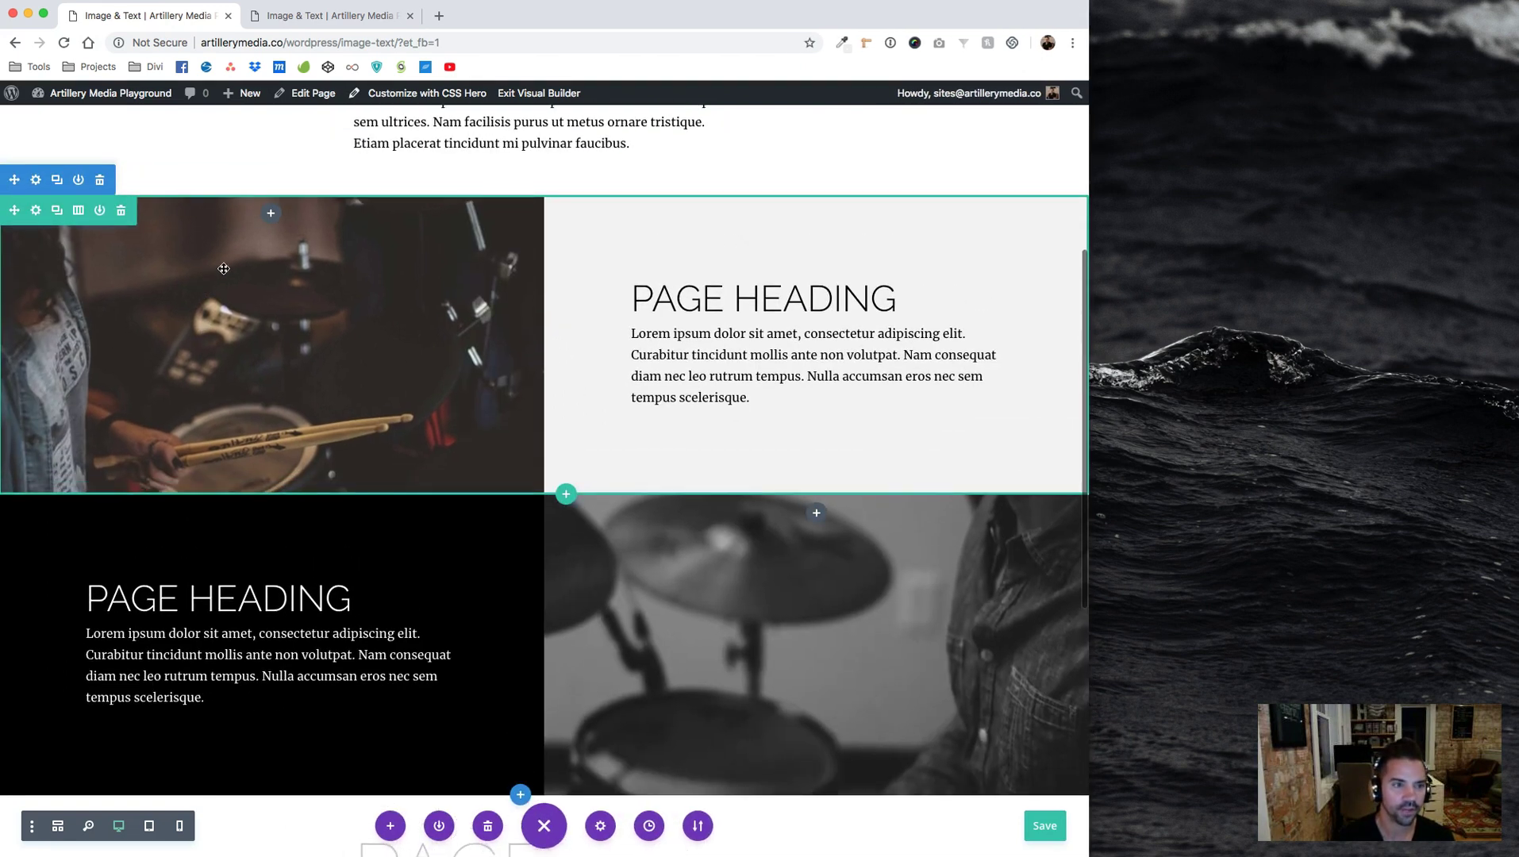
click(271, 215)
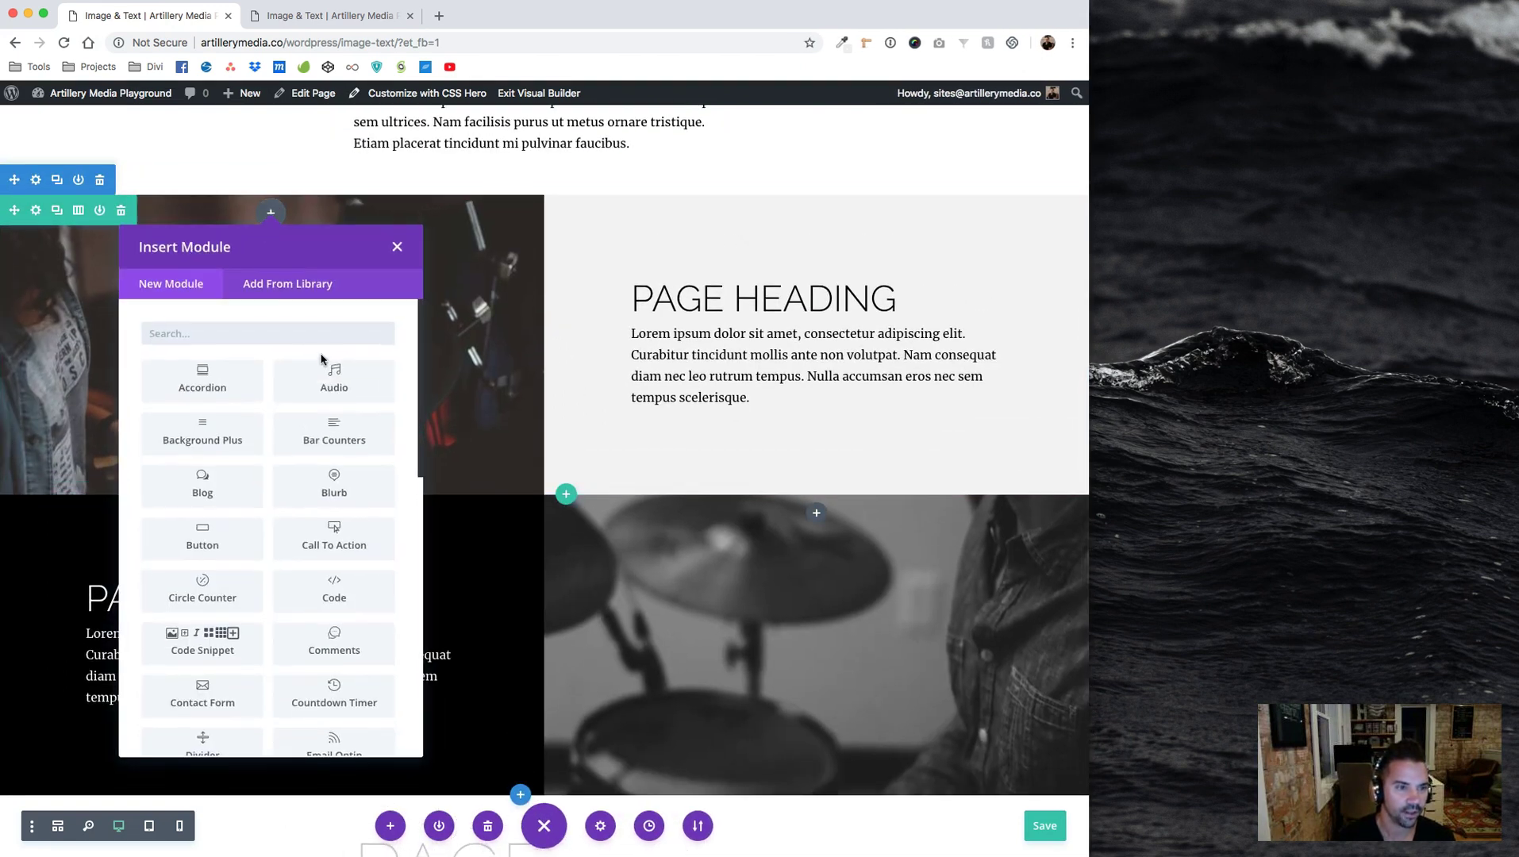
text(divider)
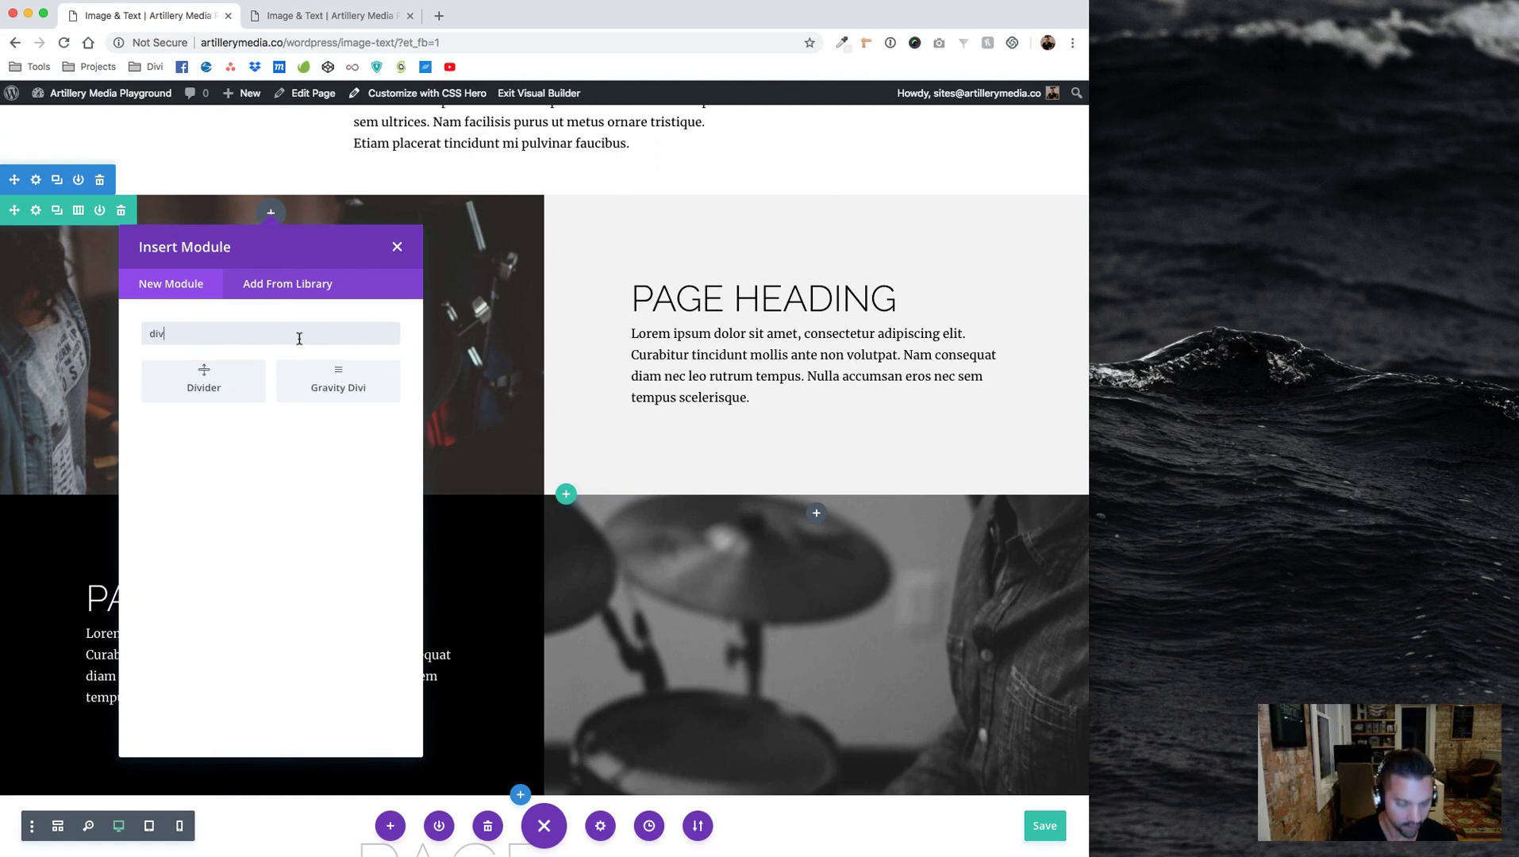
click(178, 377)
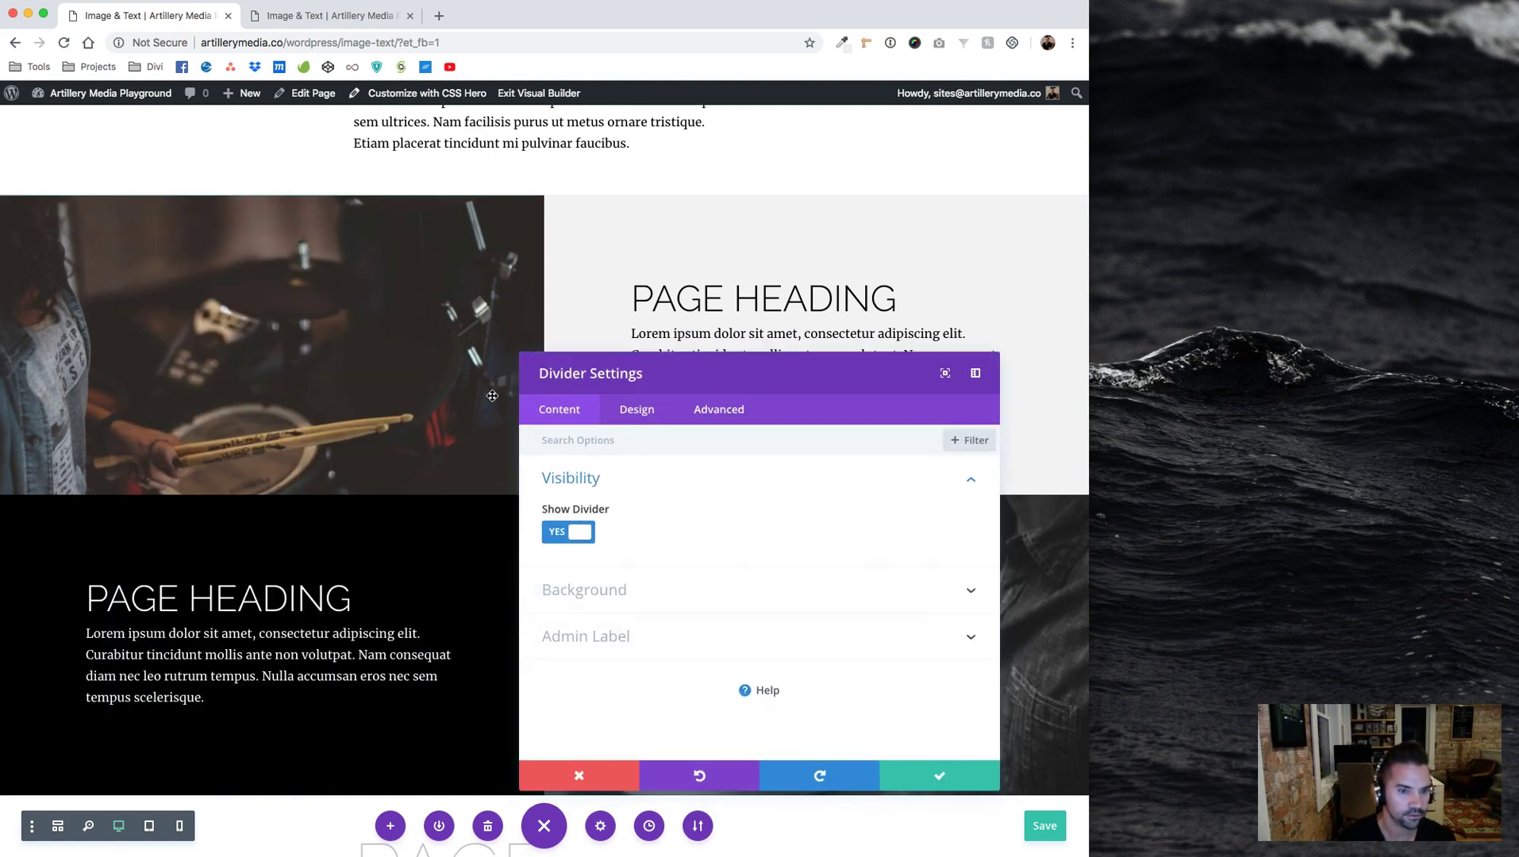
Set the divider's line color to transparent
click(639, 411)
click(566, 486)
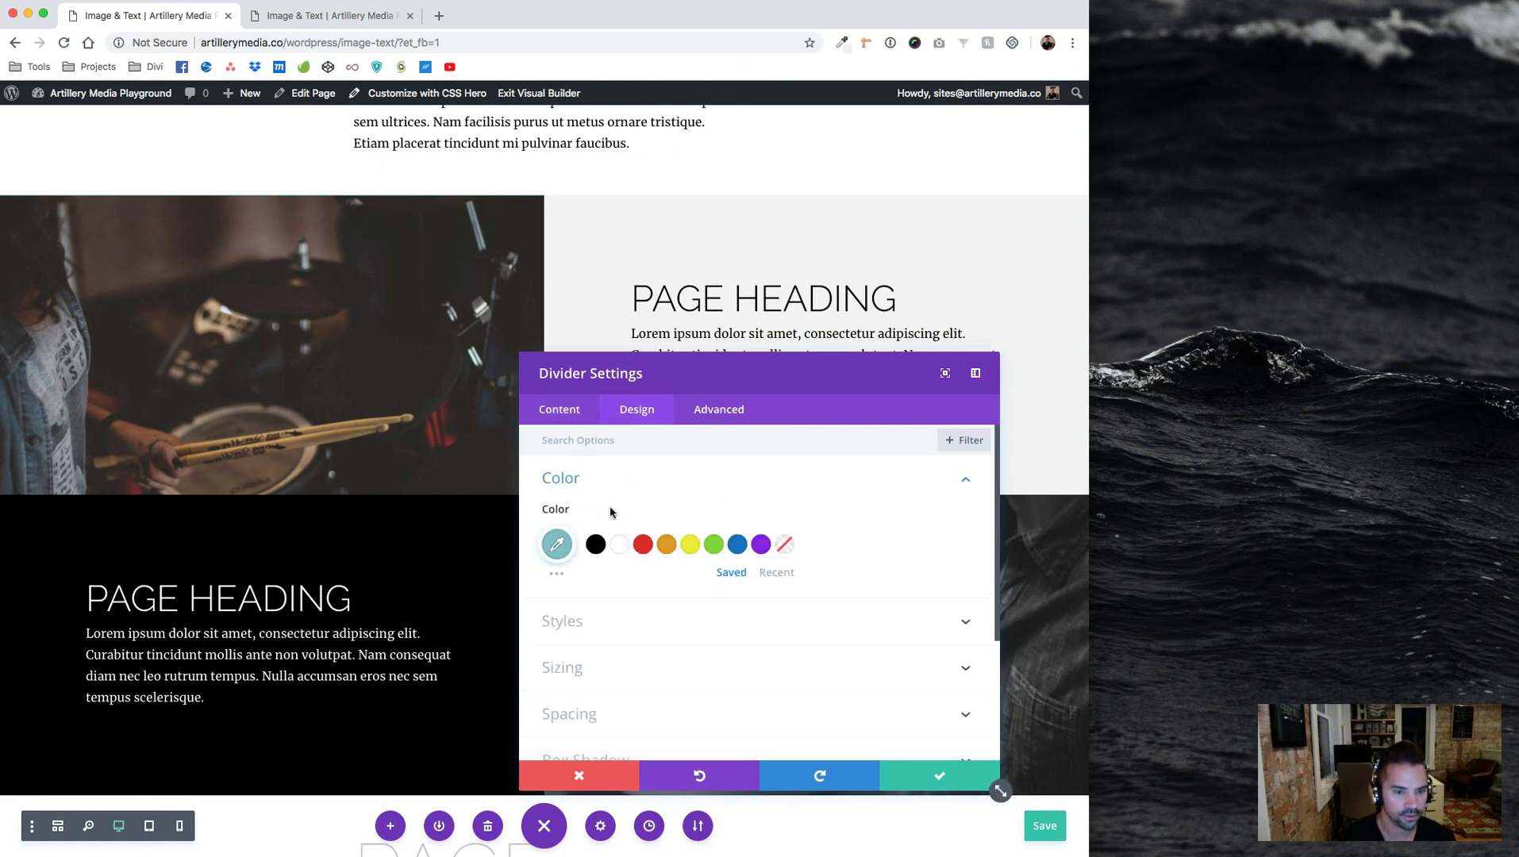
click(642, 545)
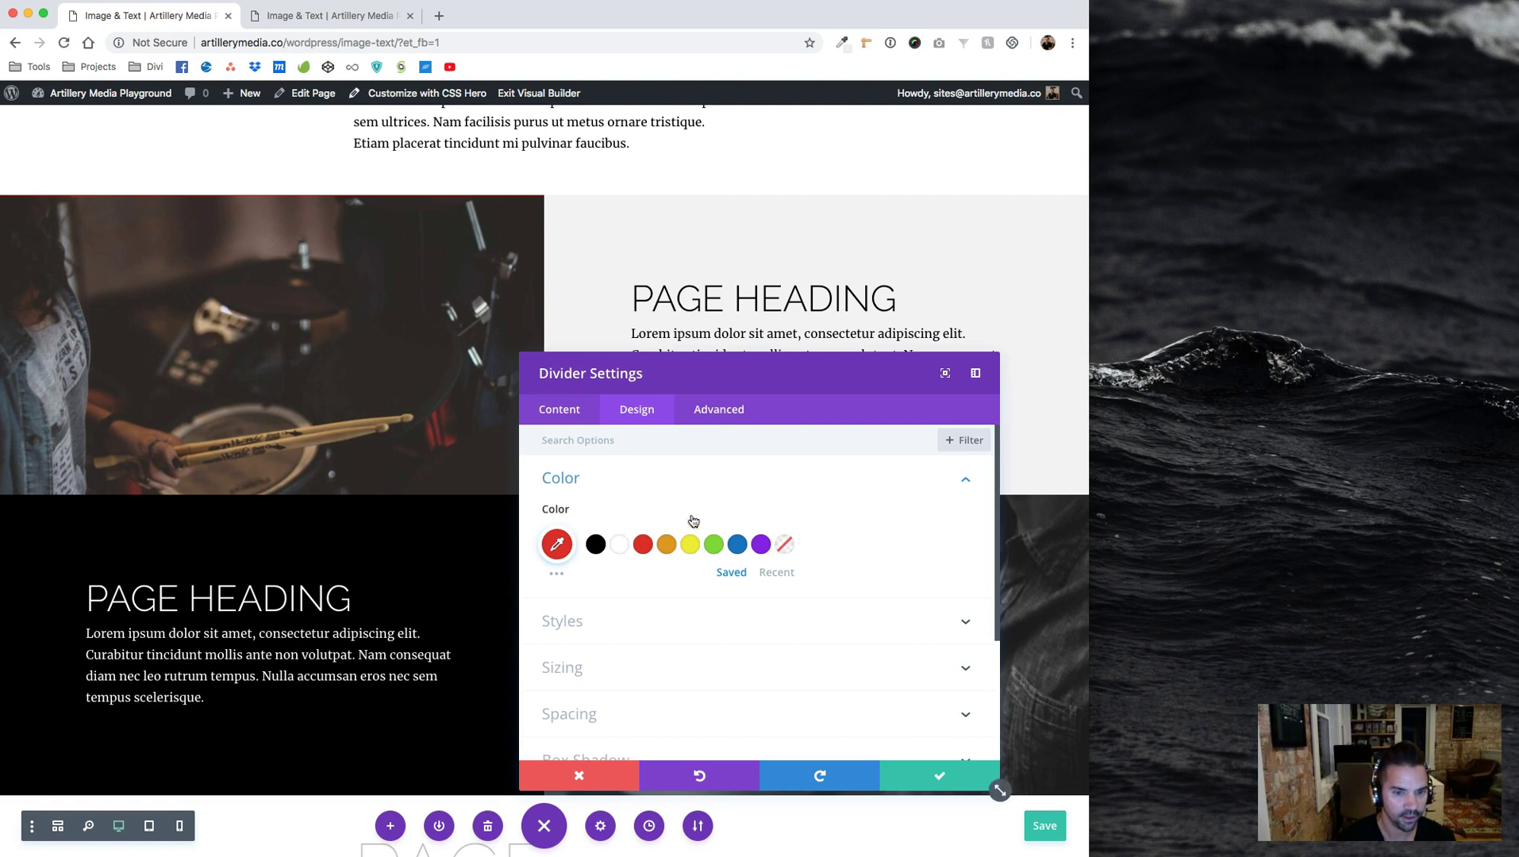
click(783, 546)
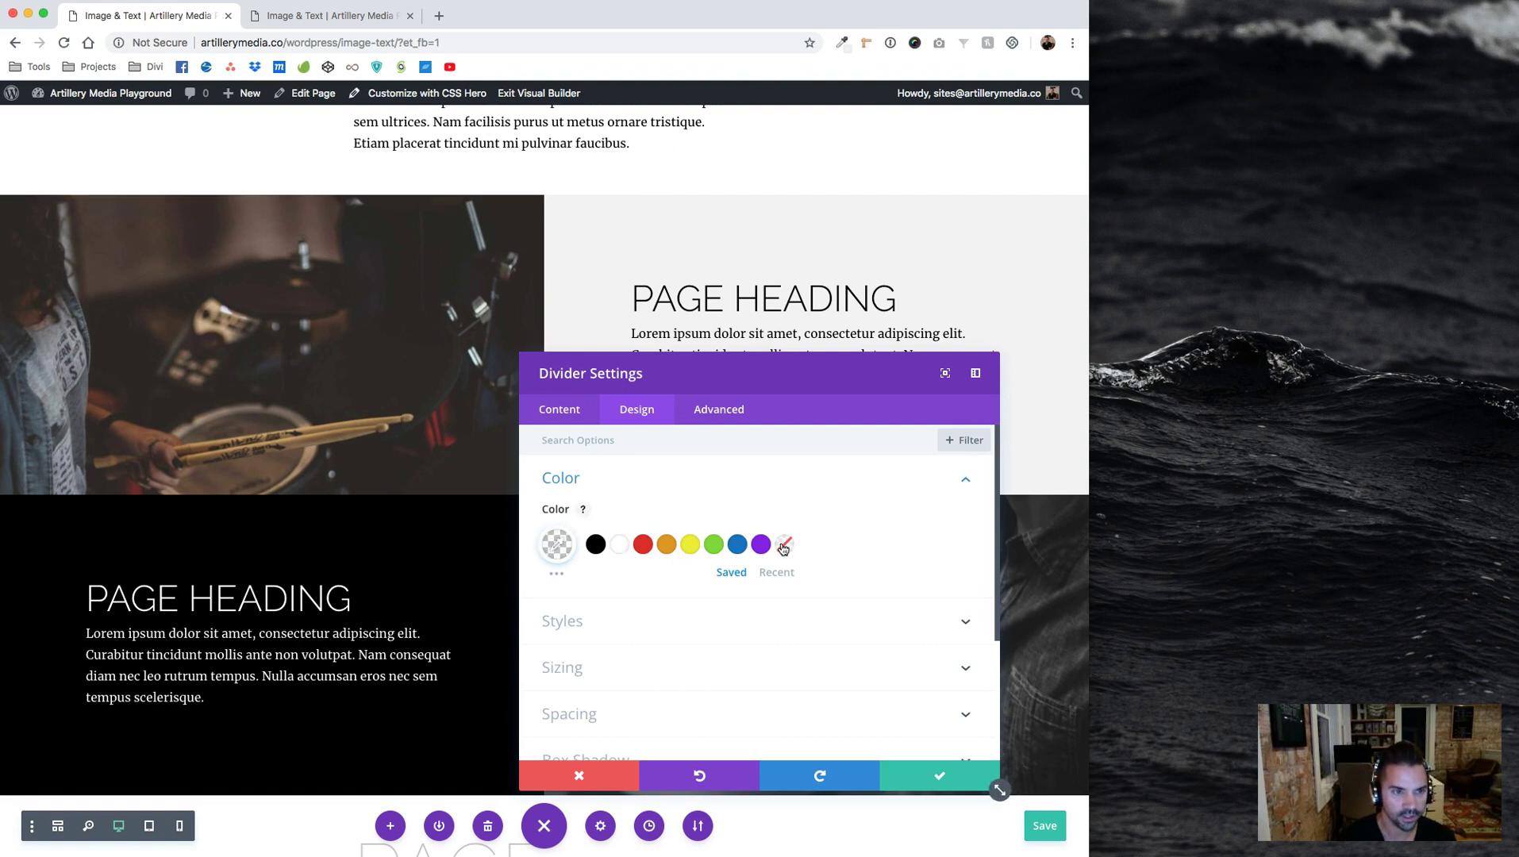
Set the divider's height to 1px and save the module and the page
scroll(611, 599, down, 4)
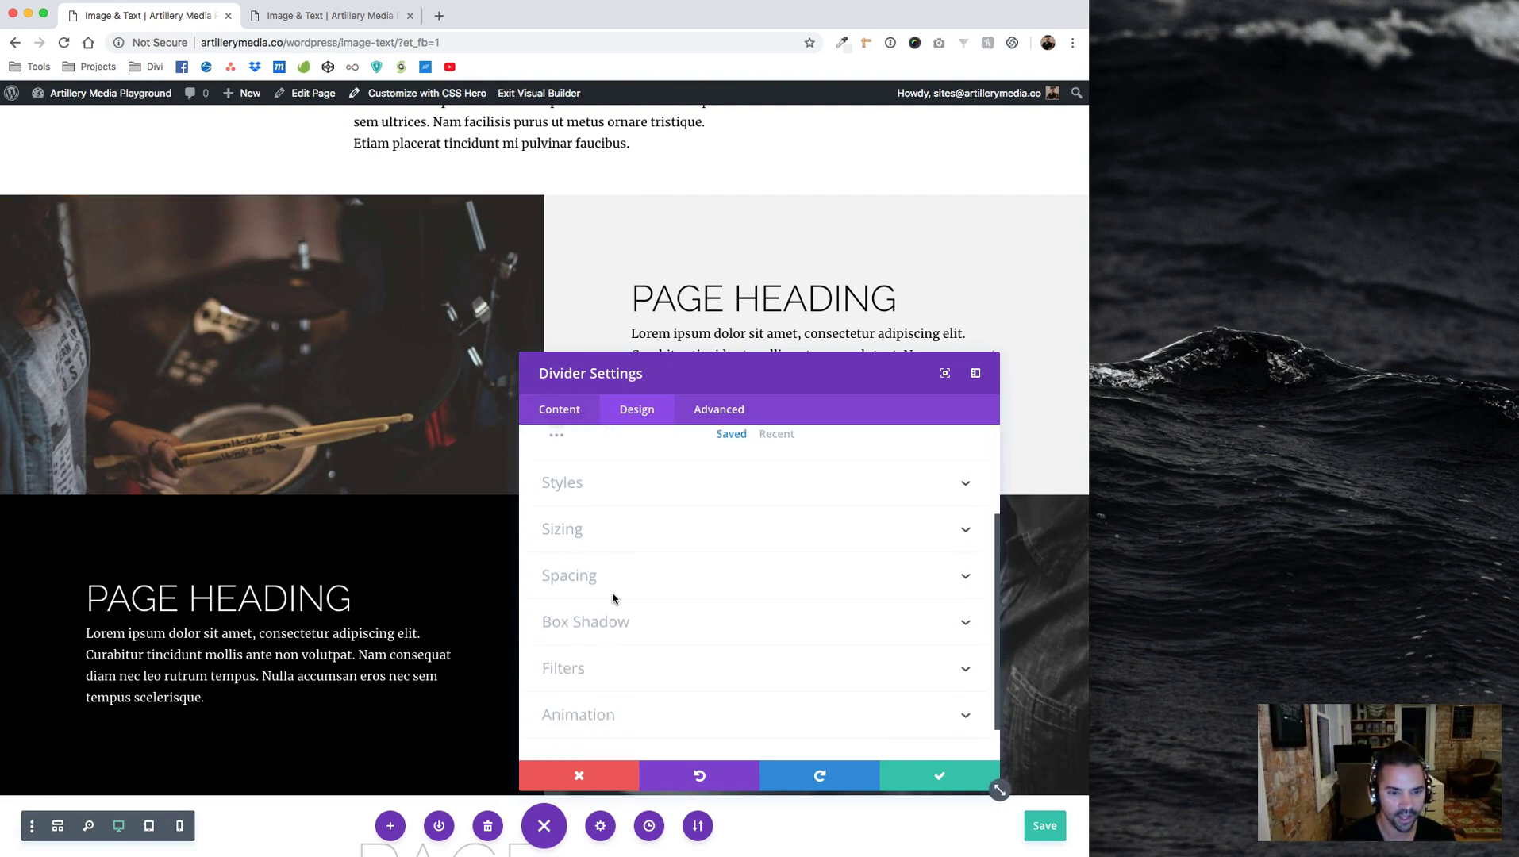
click(574, 524)
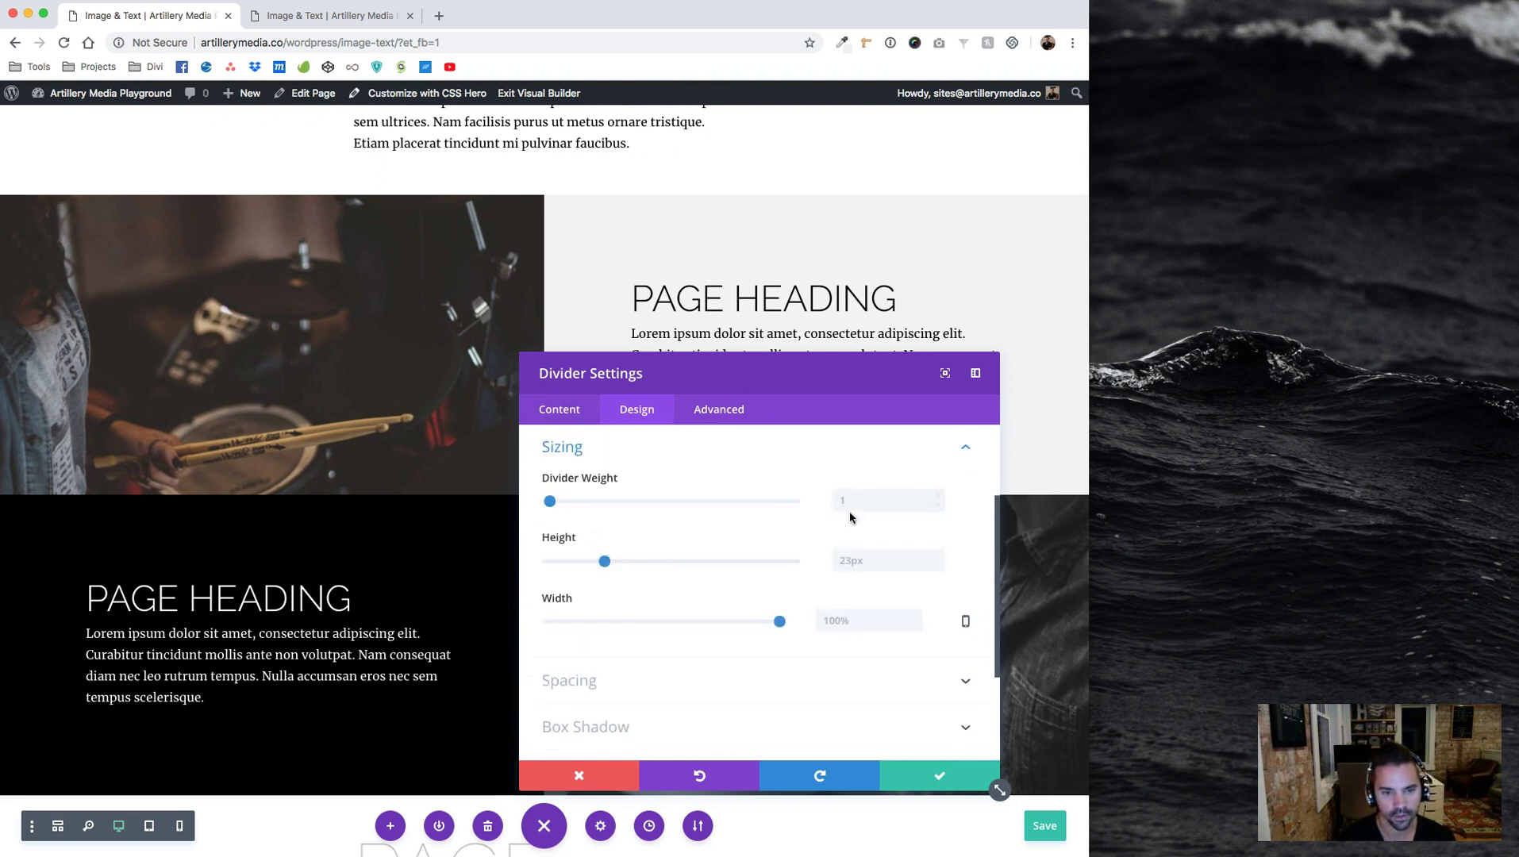
drag(605, 562, 526, 568)
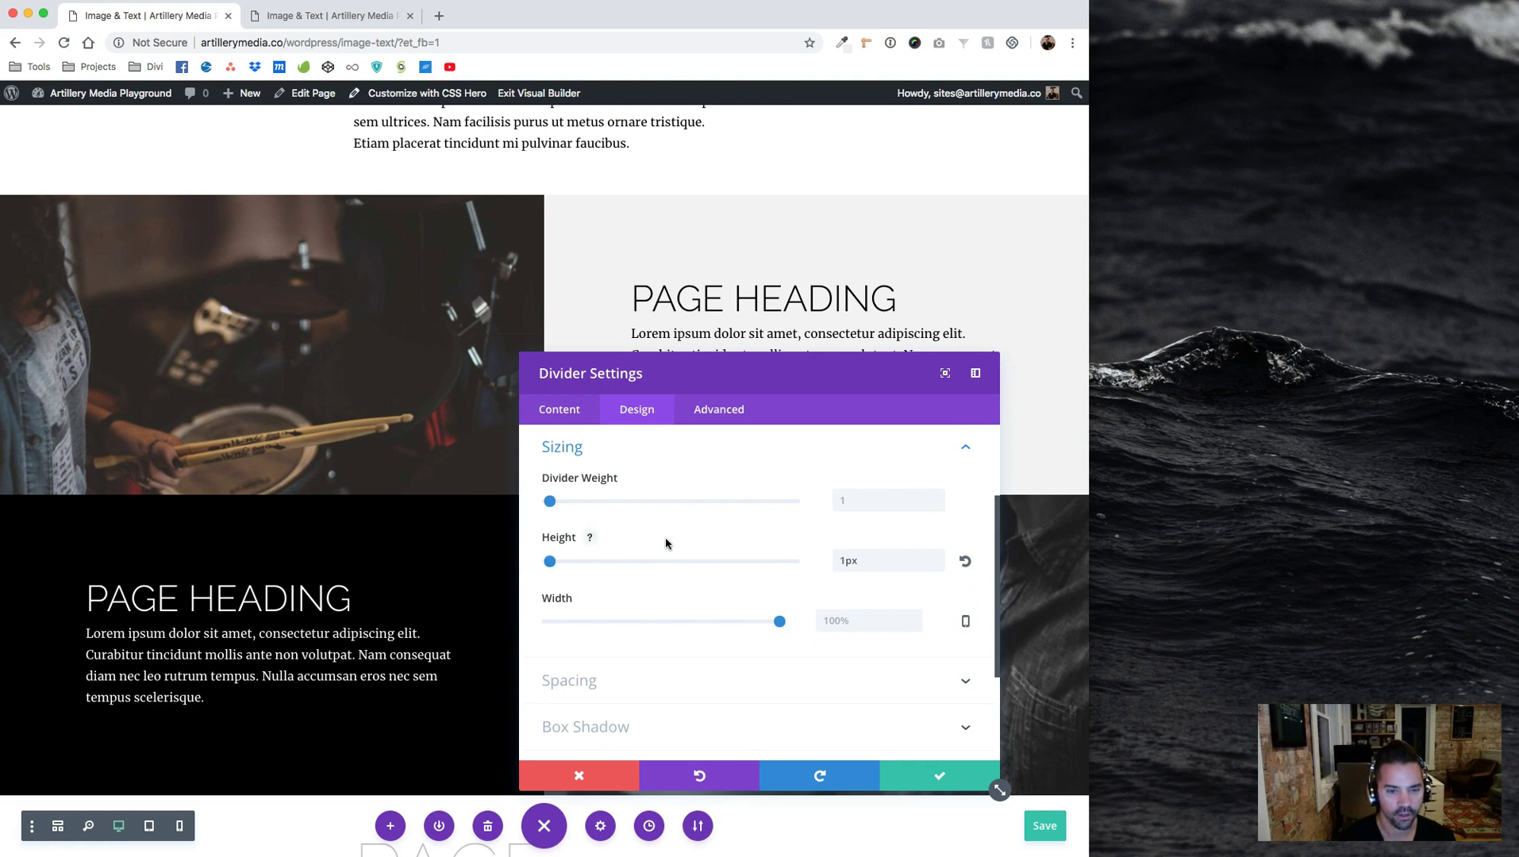
click(939, 781)
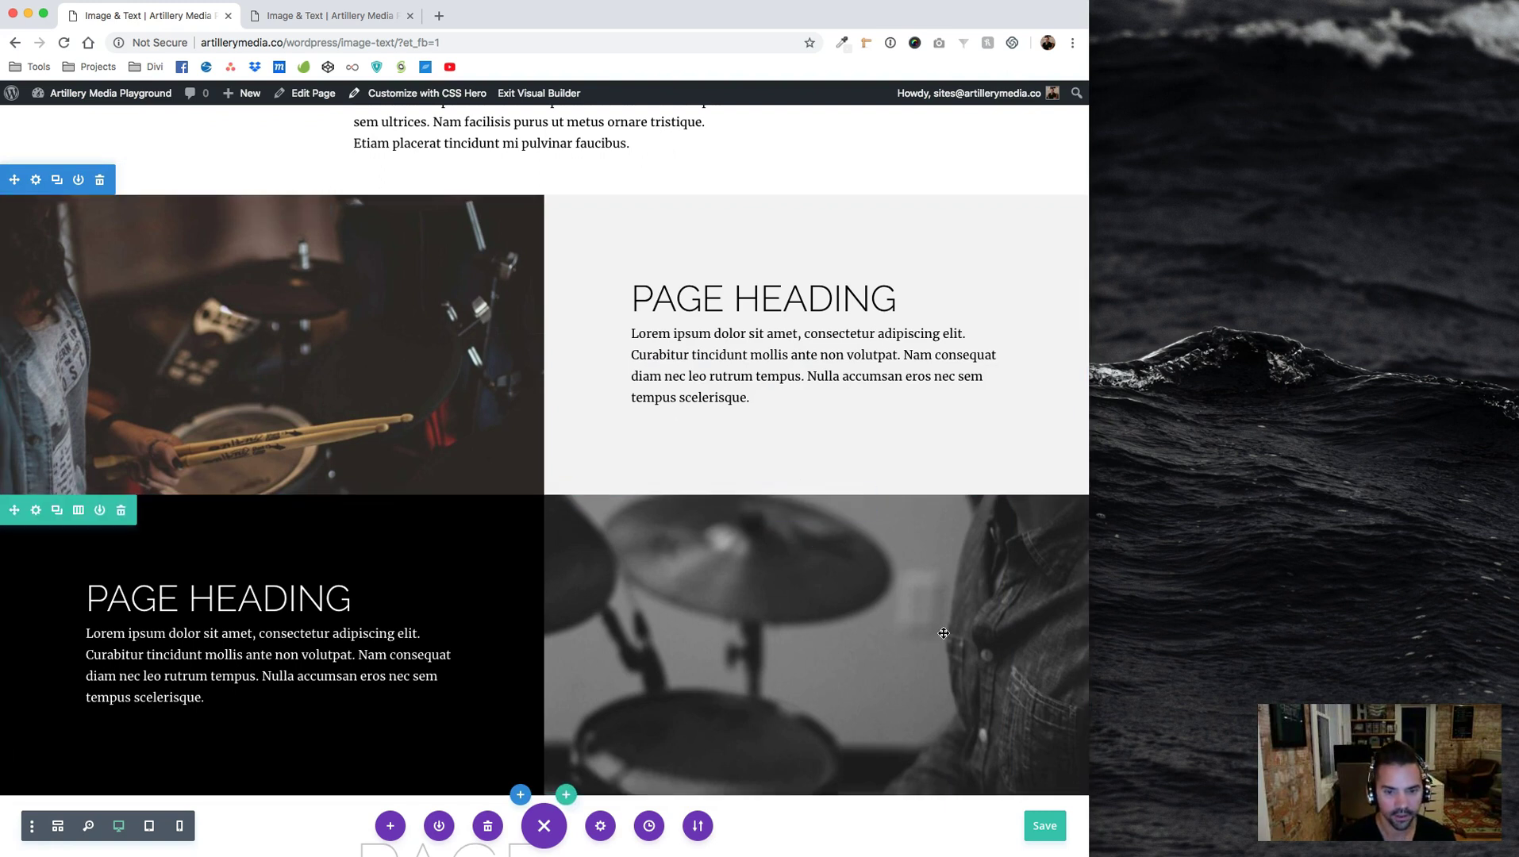
key(super+s)
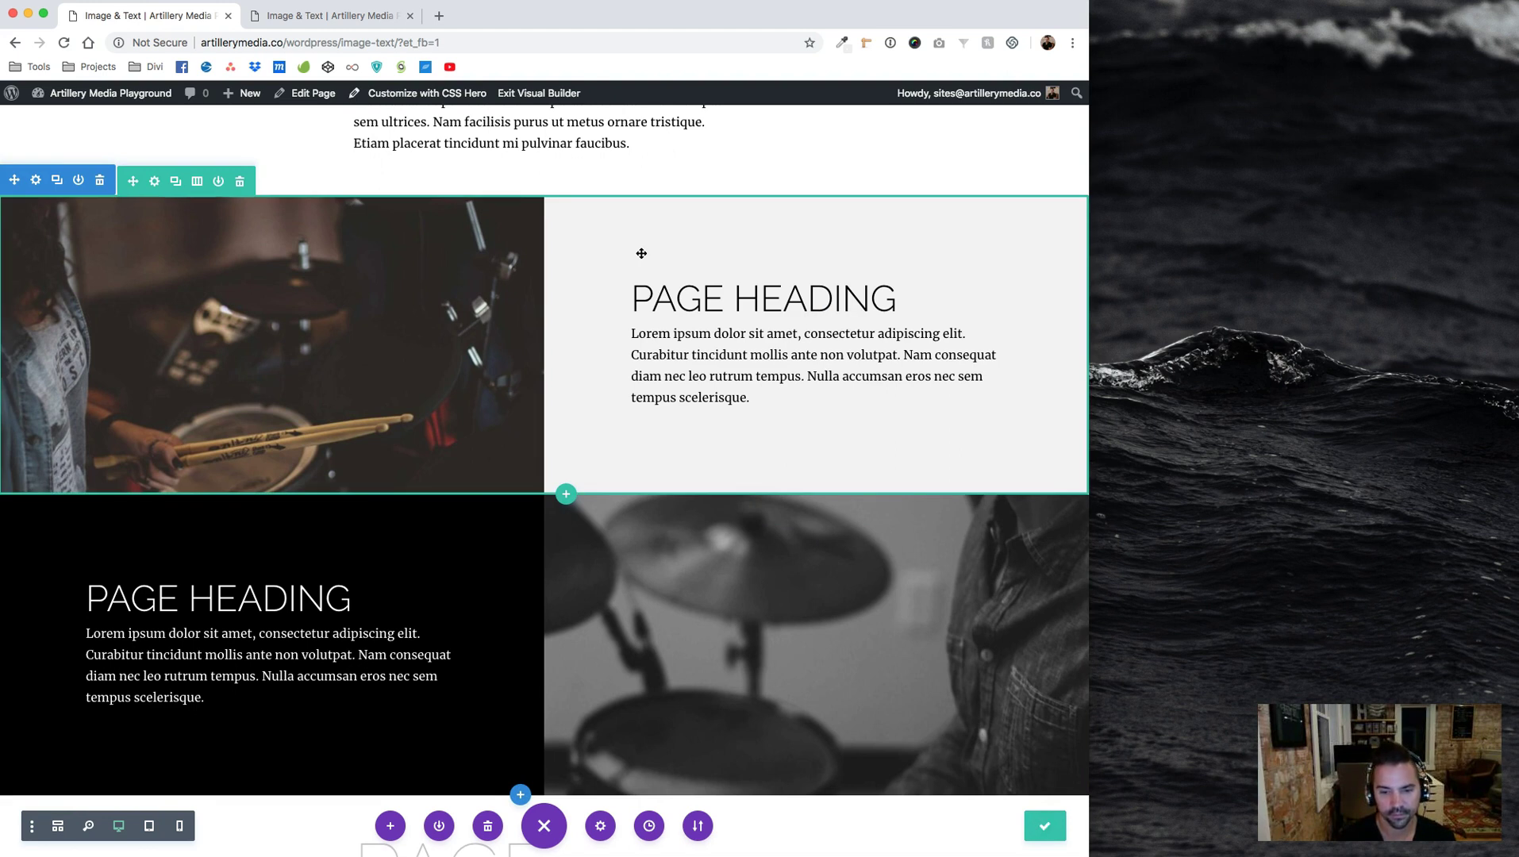
Reload the live page, check the image columns in the narrow stacked layout, and return to the visual builder
click(359, 19)
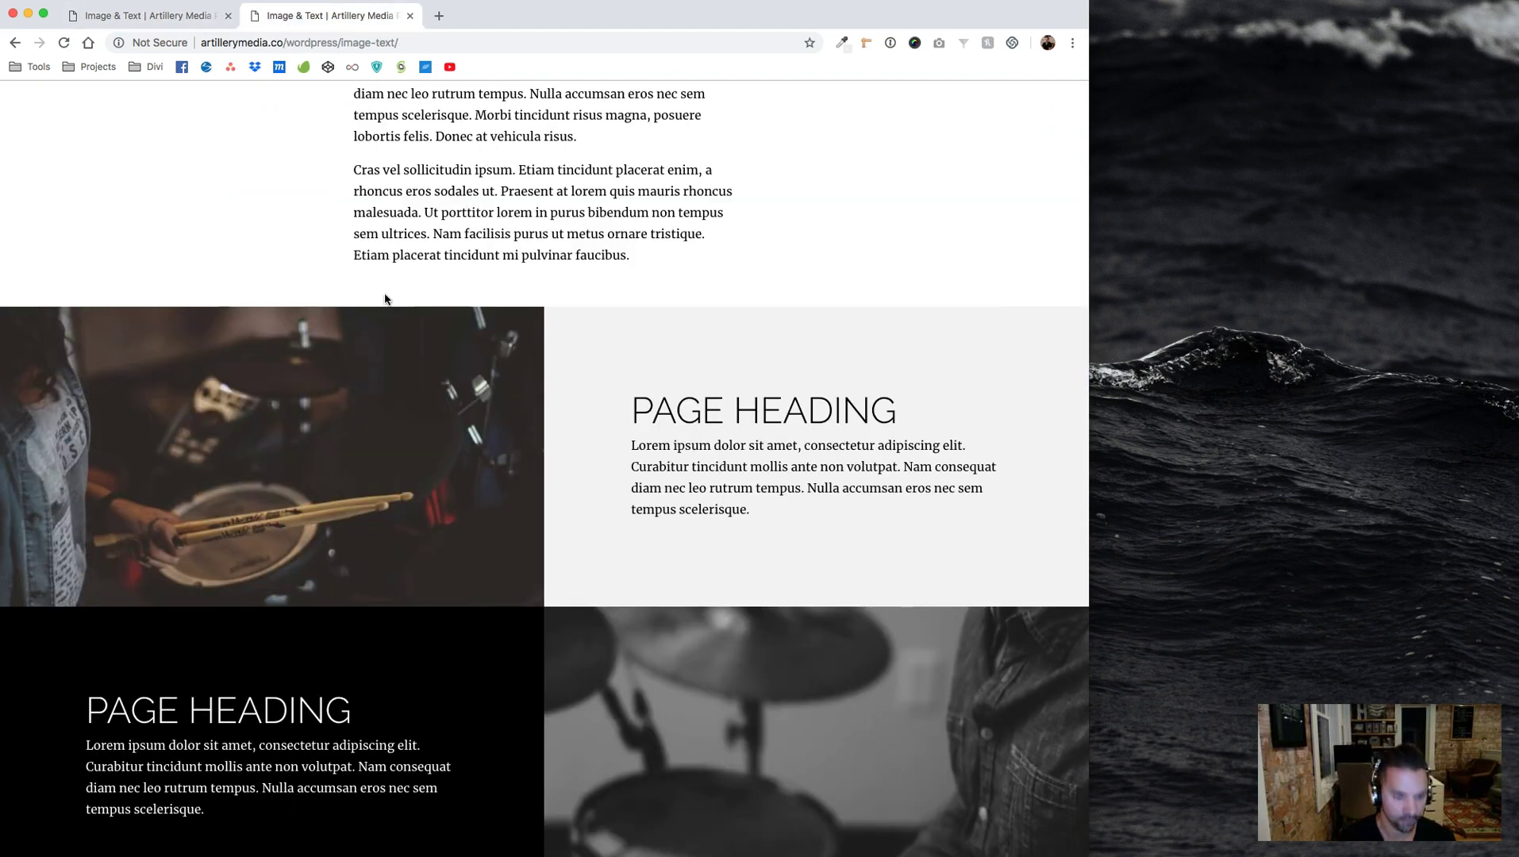
key(super+r)
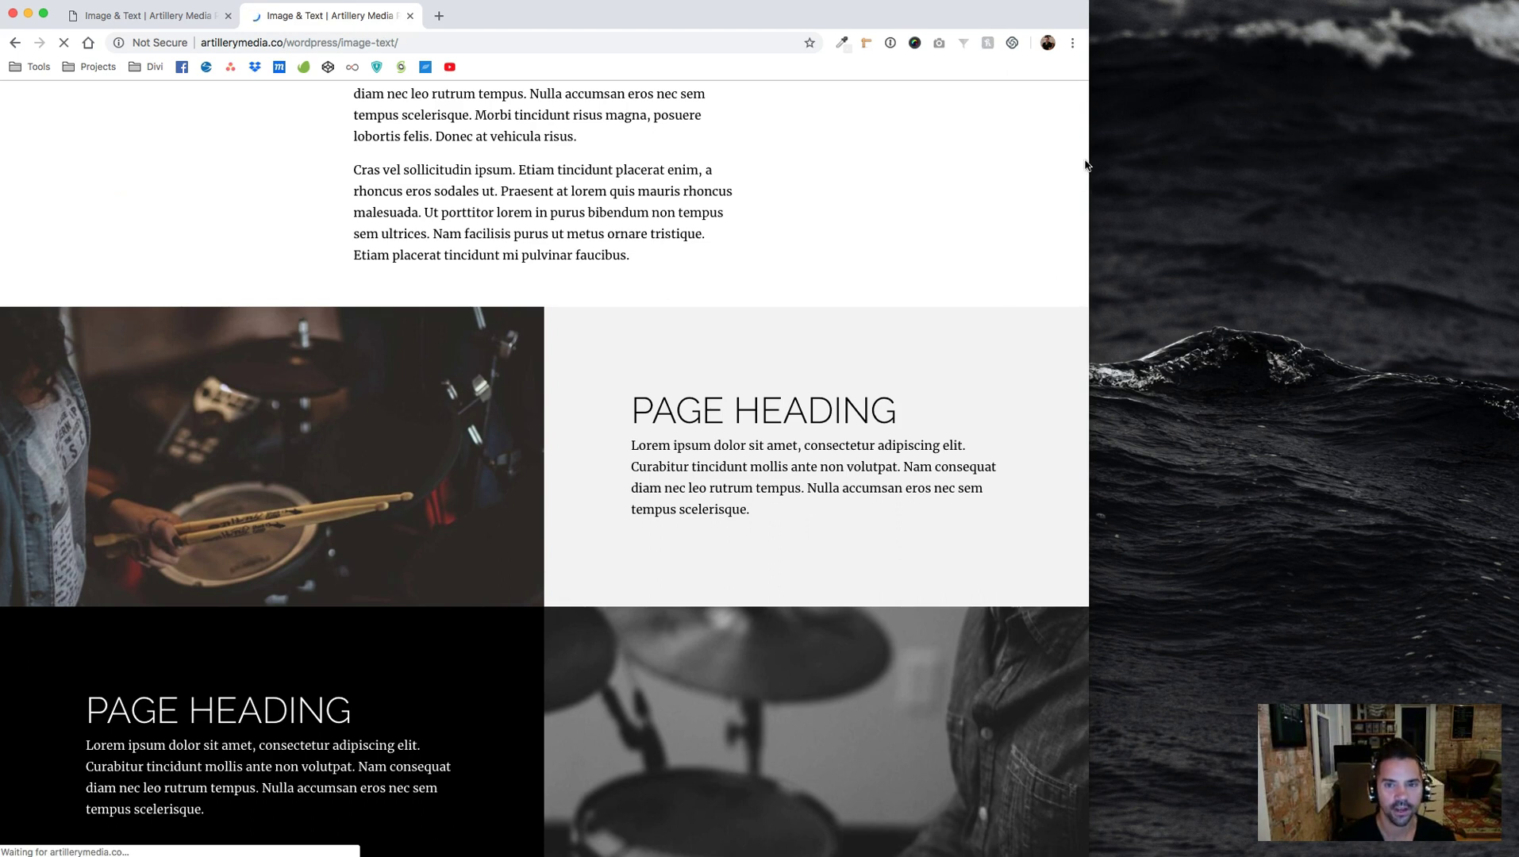
drag(1087, 143, 722, 152)
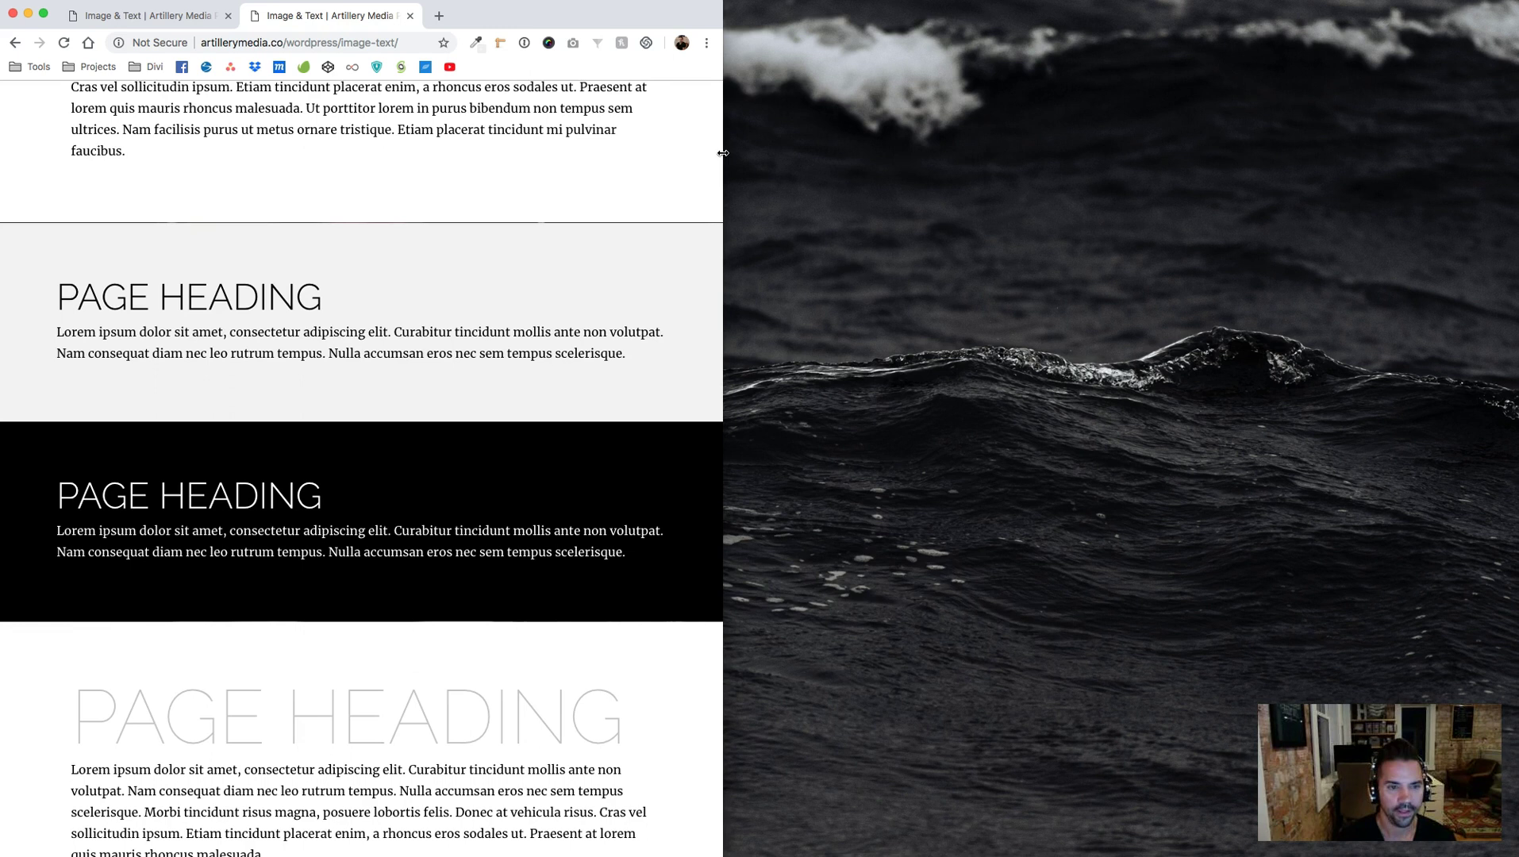
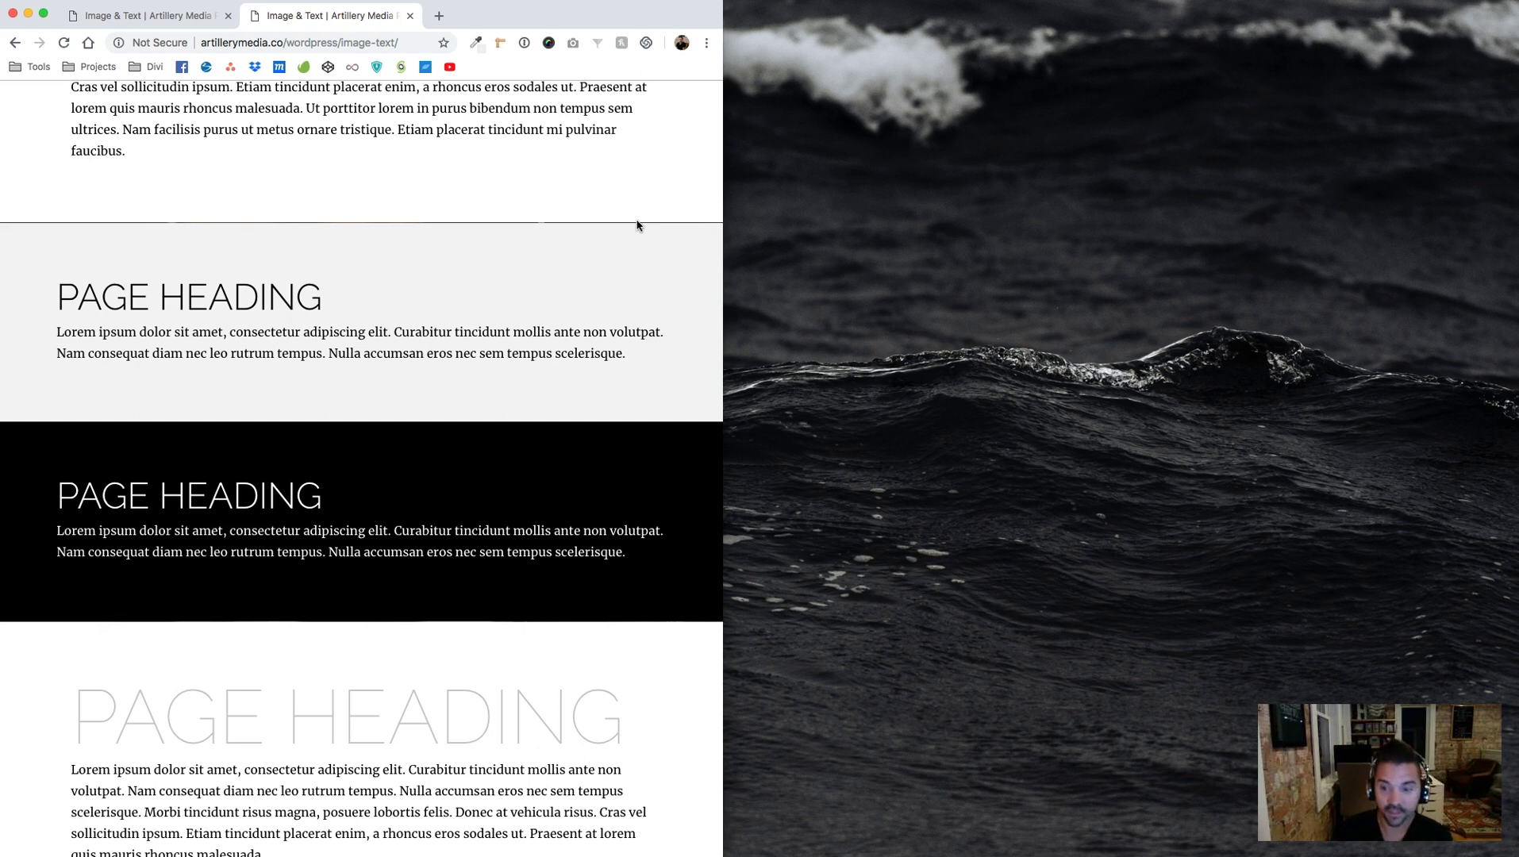
click(197, 21)
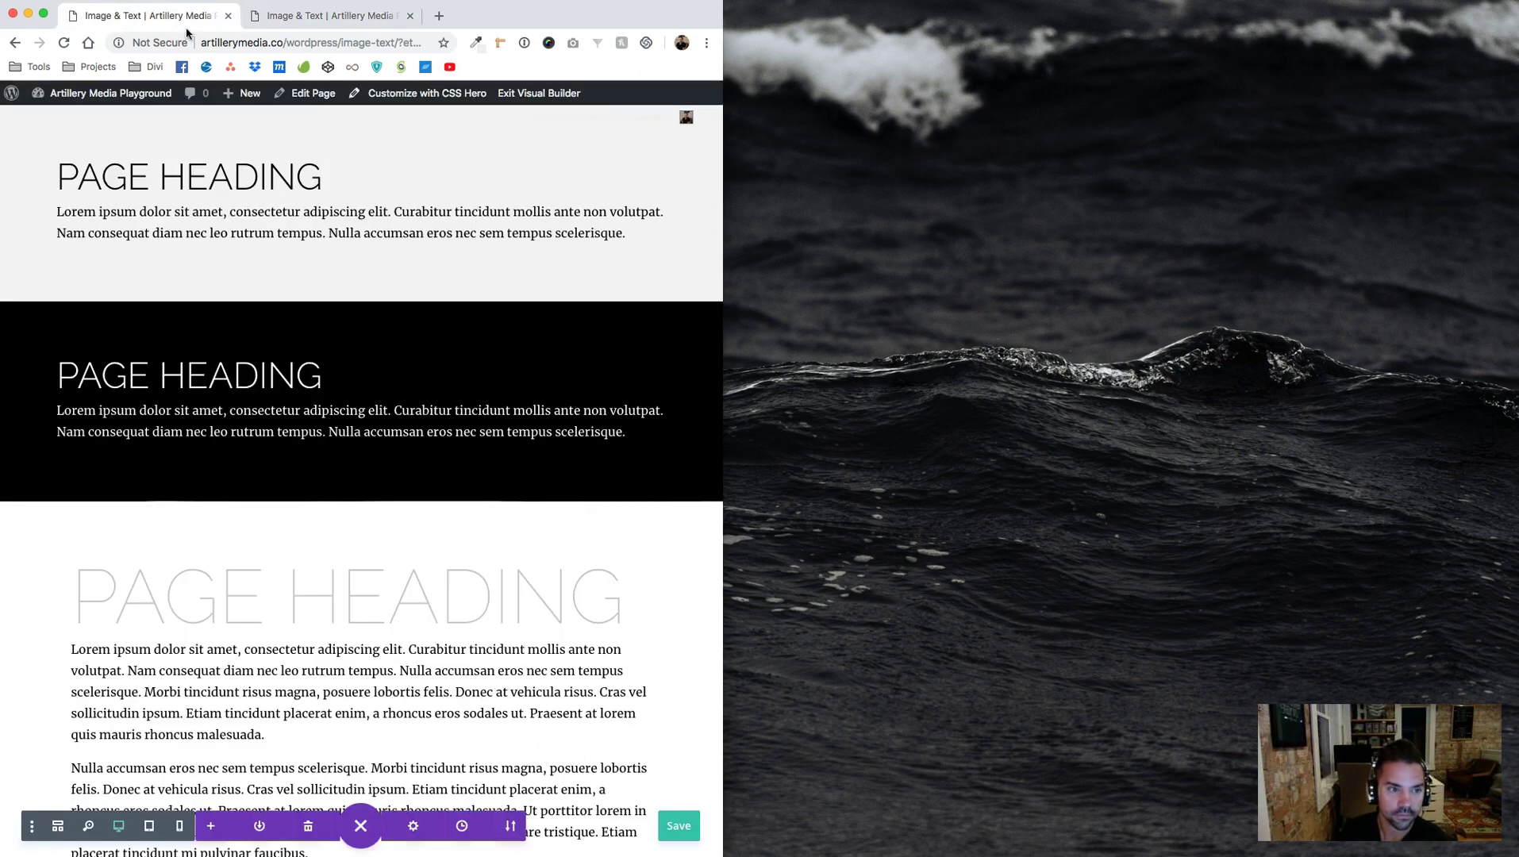
Widen the window to desktop width, examine the CSS classes of the first image row, and close its settings
drag(723, 361, 1017, 369)
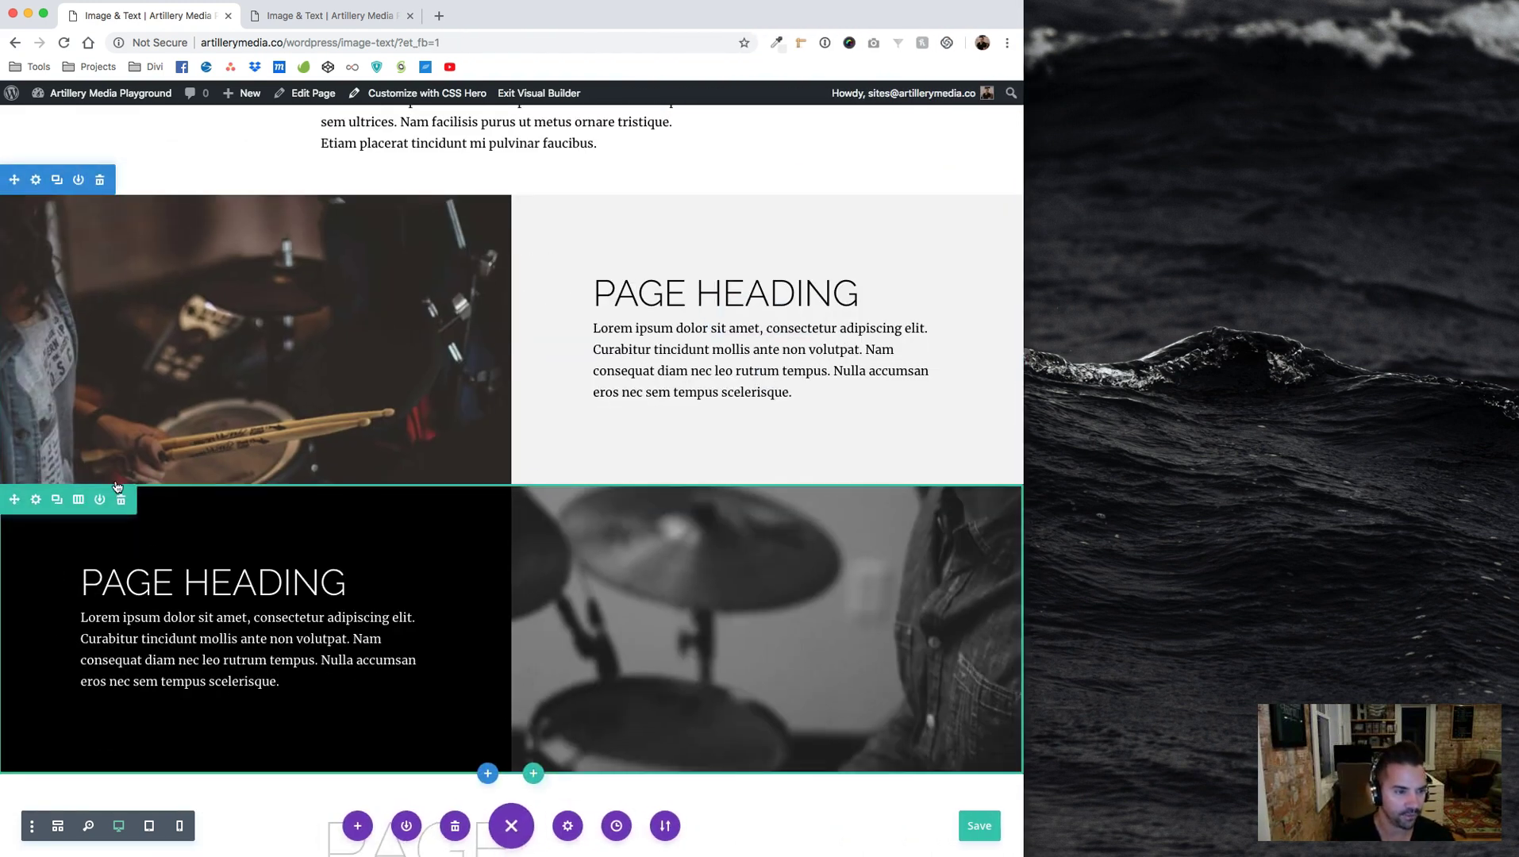
click(154, 179)
click(684, 405)
click(596, 484)
scroll(598, 635, down, 3)
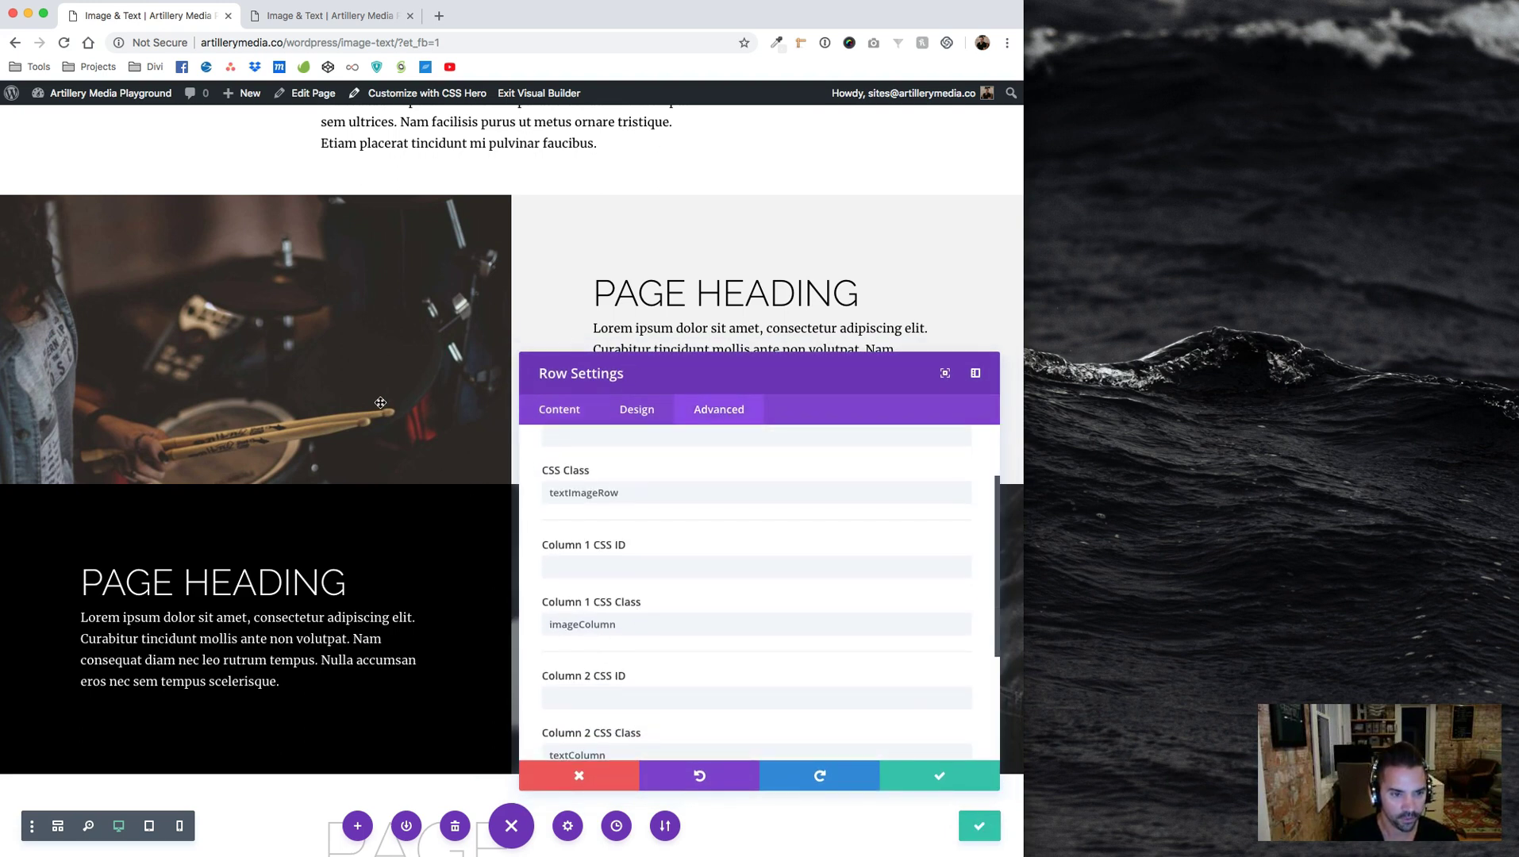
click(562, 782)
Copy the second row's Column 1 CSS class and set its Column 2 CSS class to imageColumn
click(36, 500)
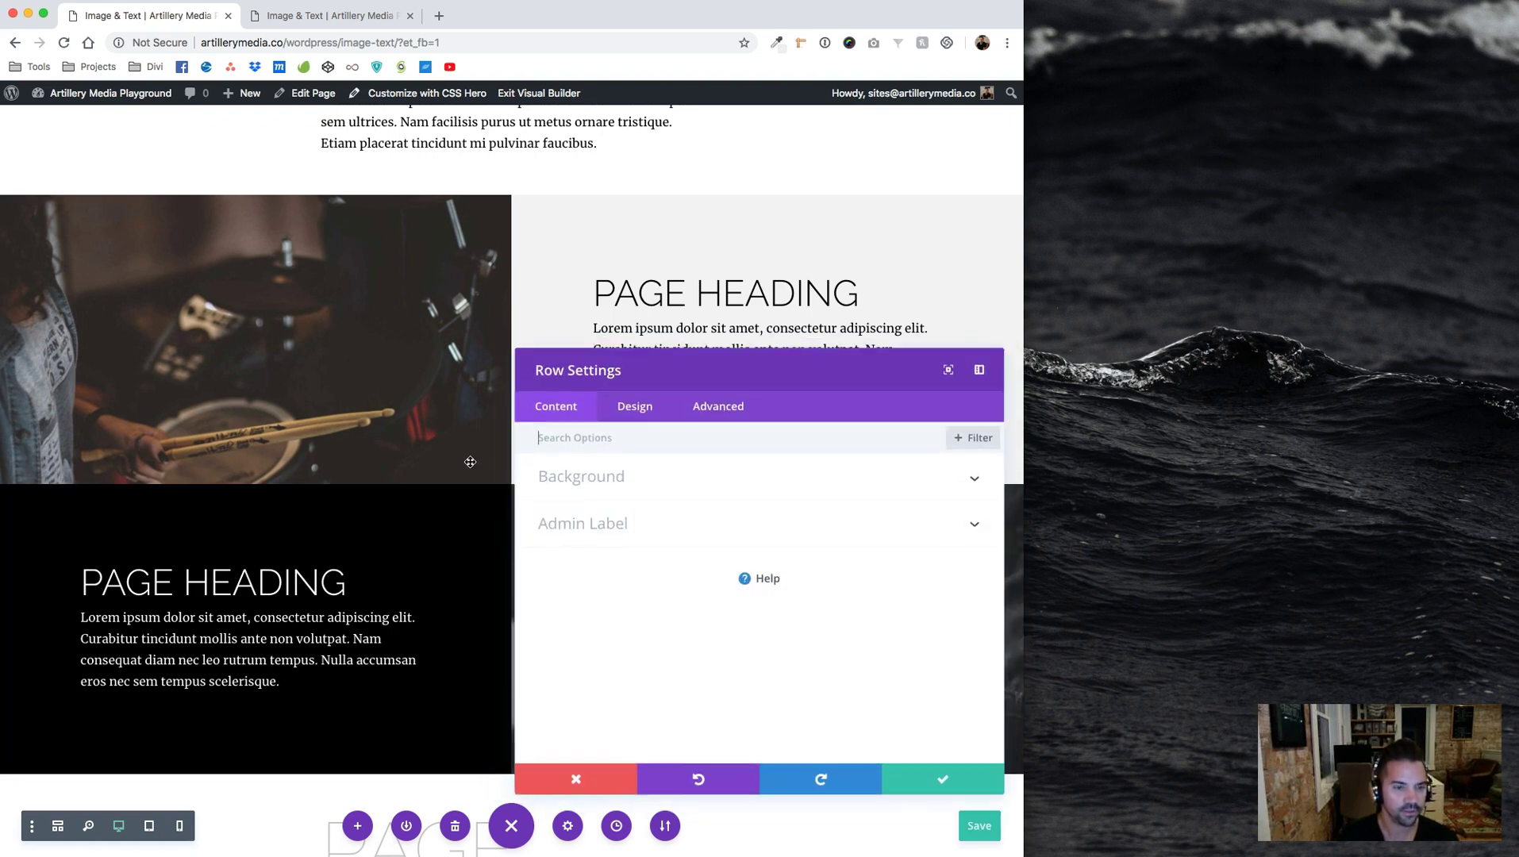
click(719, 409)
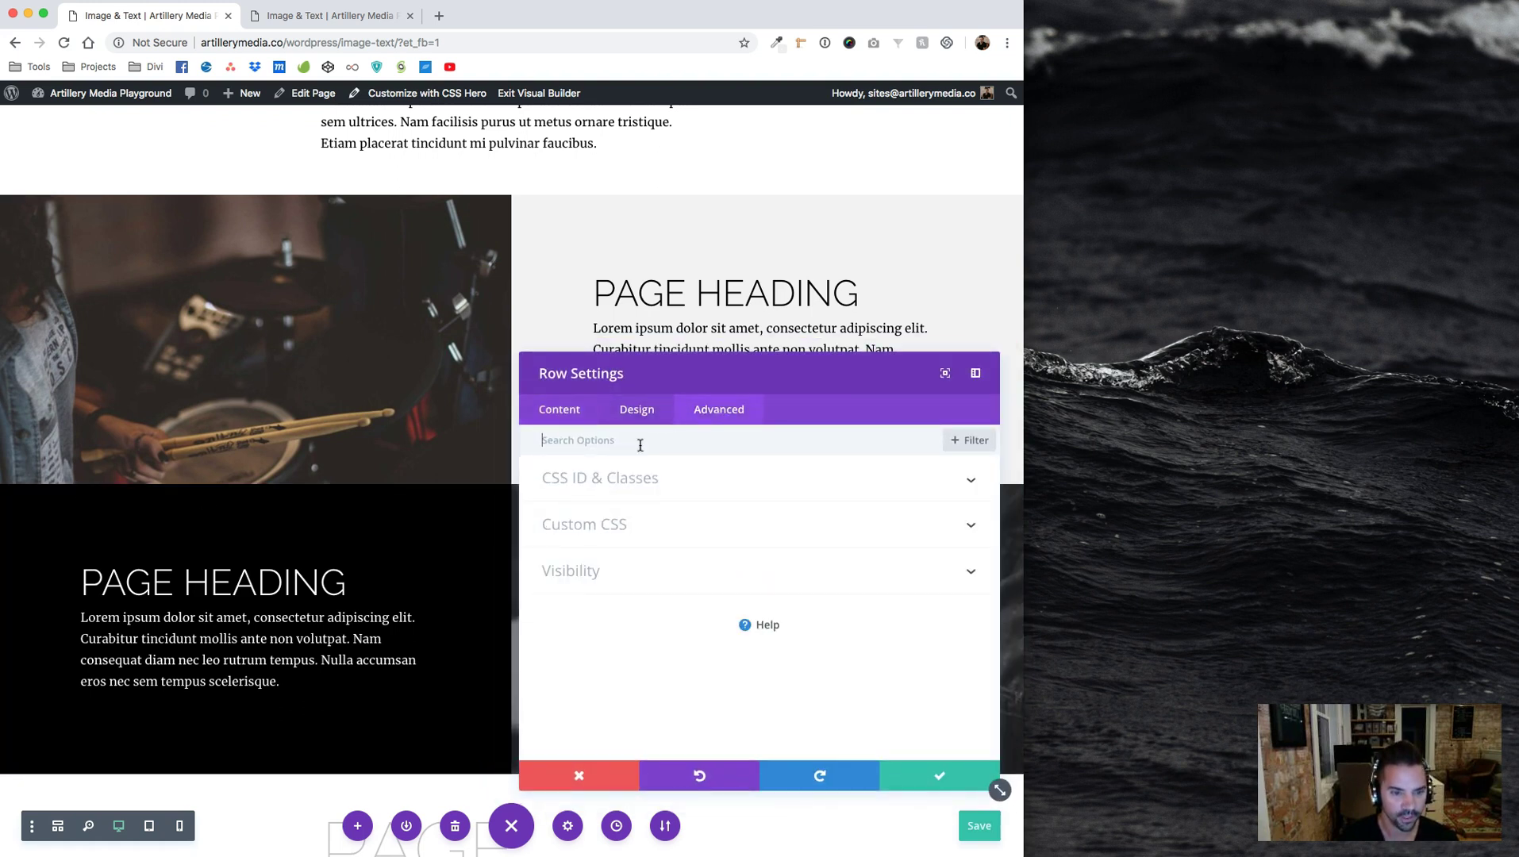
click(618, 488)
scroll(597, 634, down, 3)
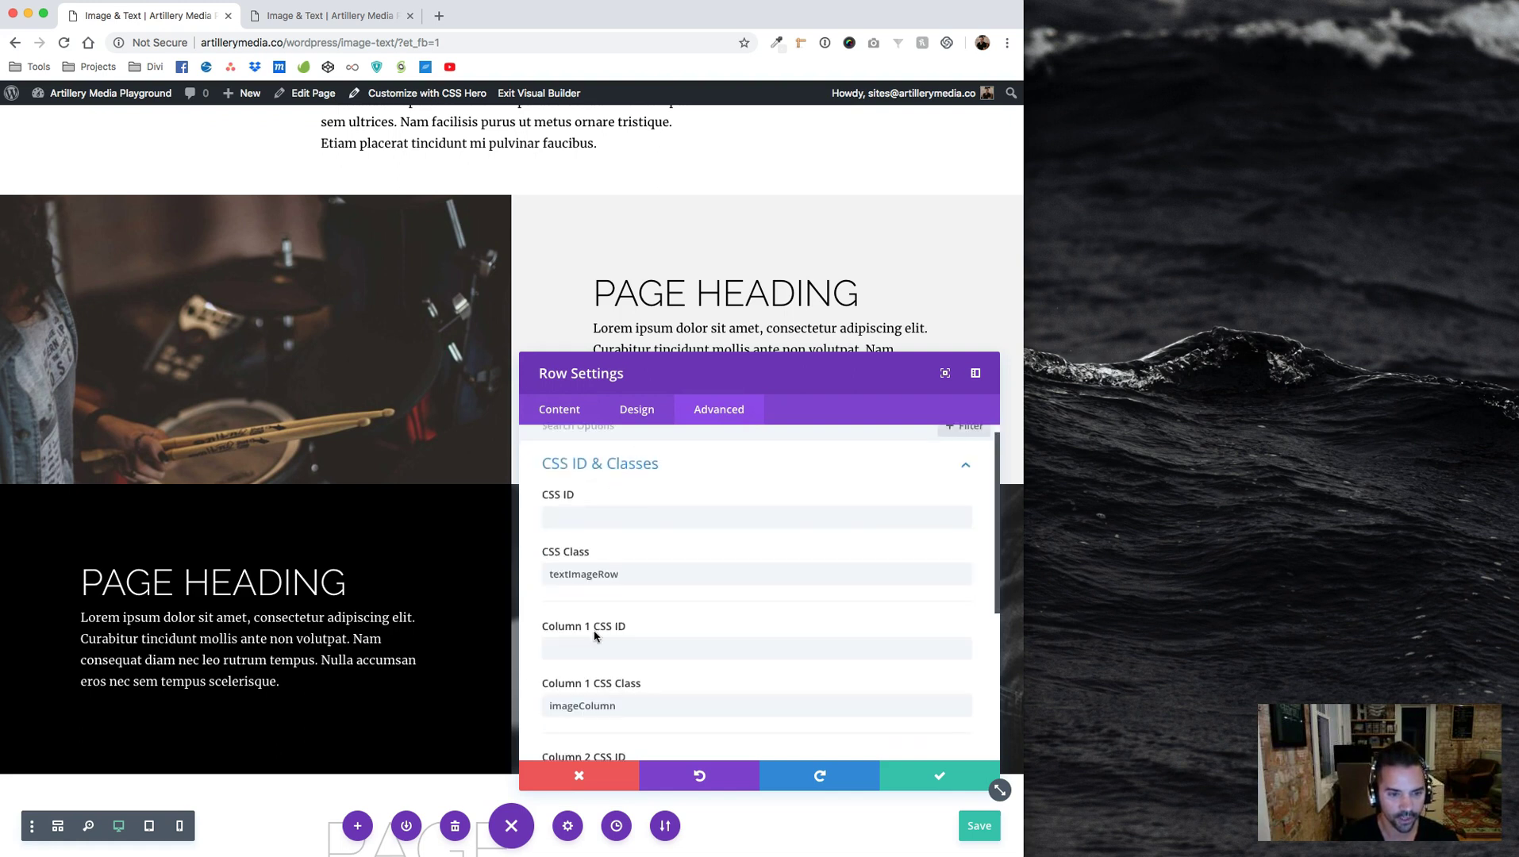
double_click(569, 633)
key(ctrl+c)
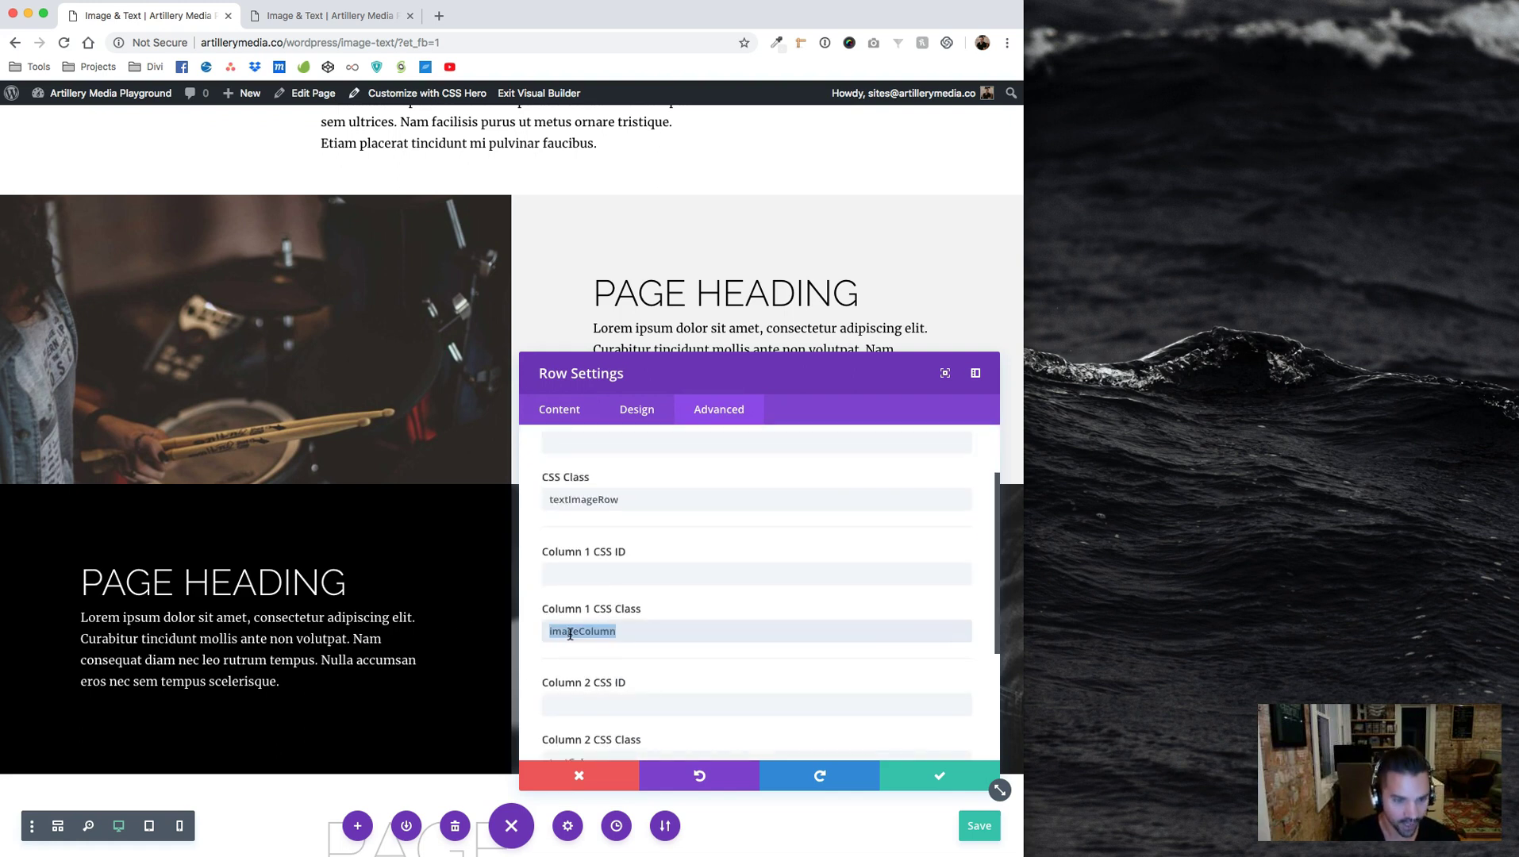
scroll(631, 639, down, 3)
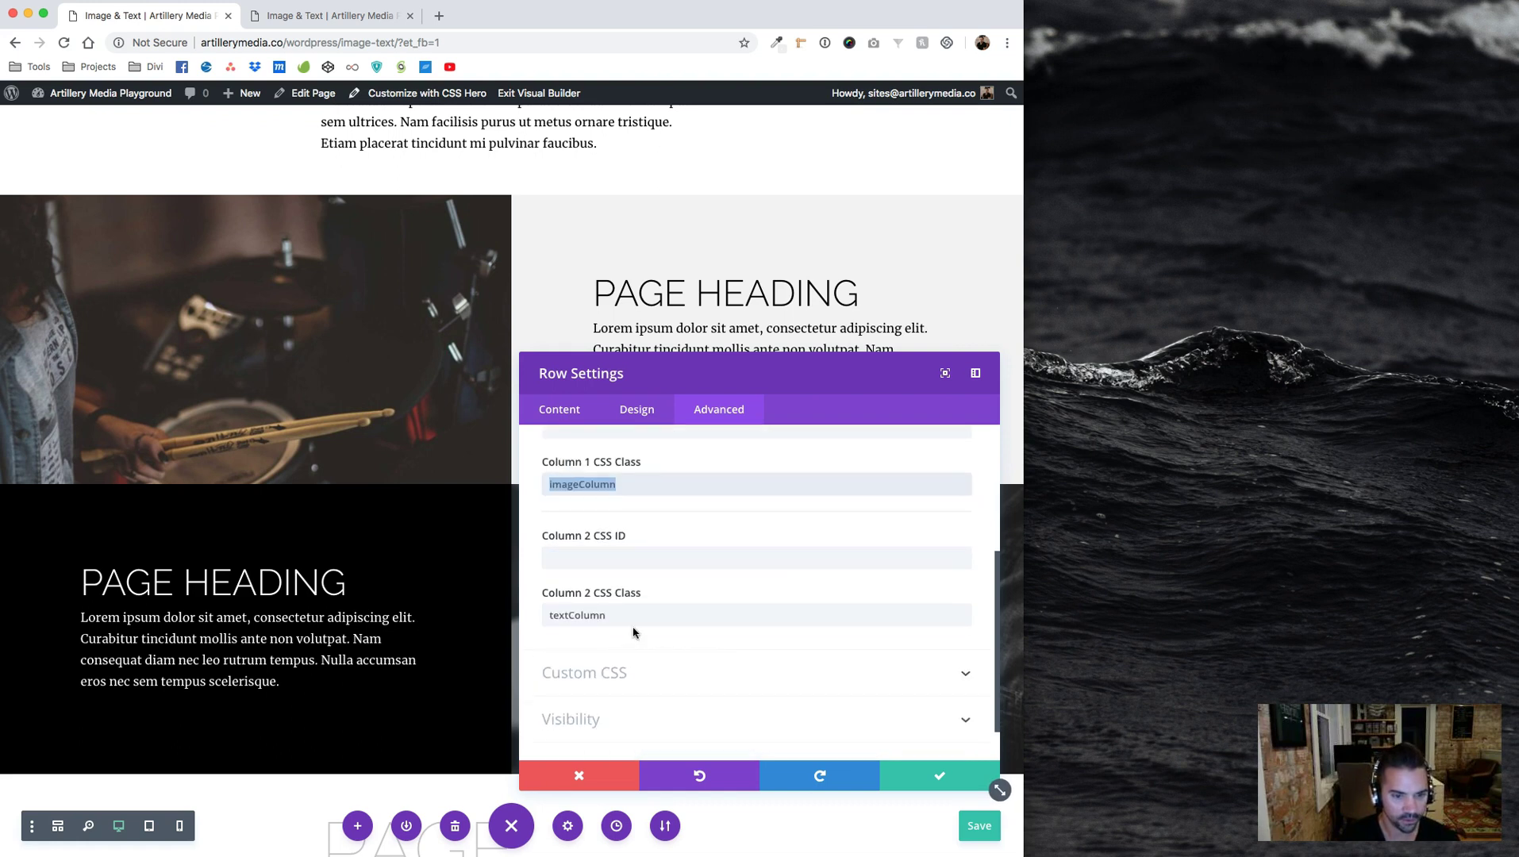
click(610, 615)
double_click(611, 615)
key(ctrl+v)
Set the second row's Column 1 CSS class to textColumn and save the row and the page
click(615, 466)
text(te)
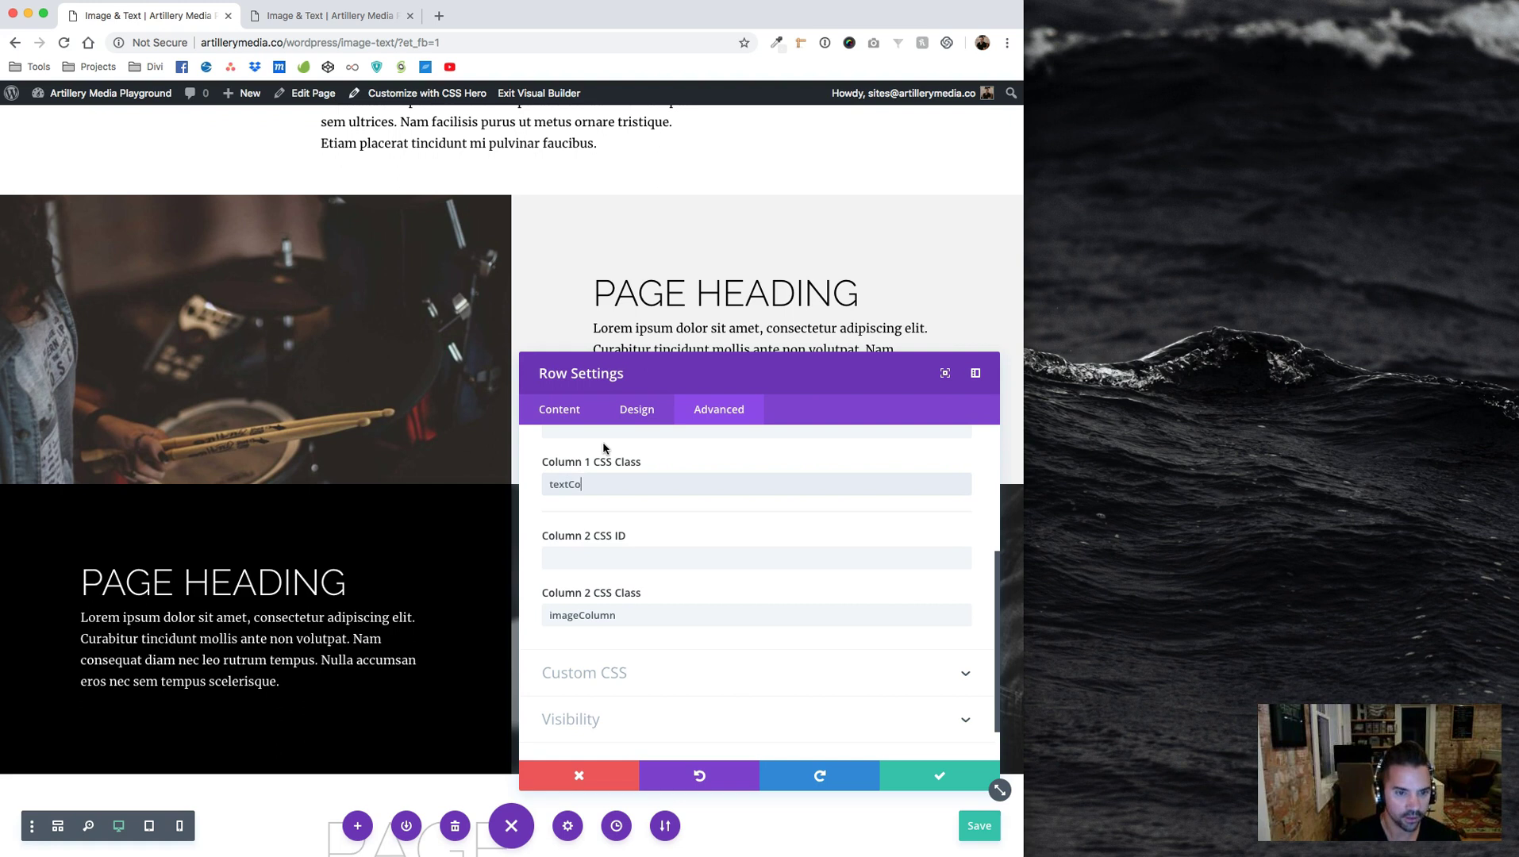
click(914, 767)
key(ctrl+s)
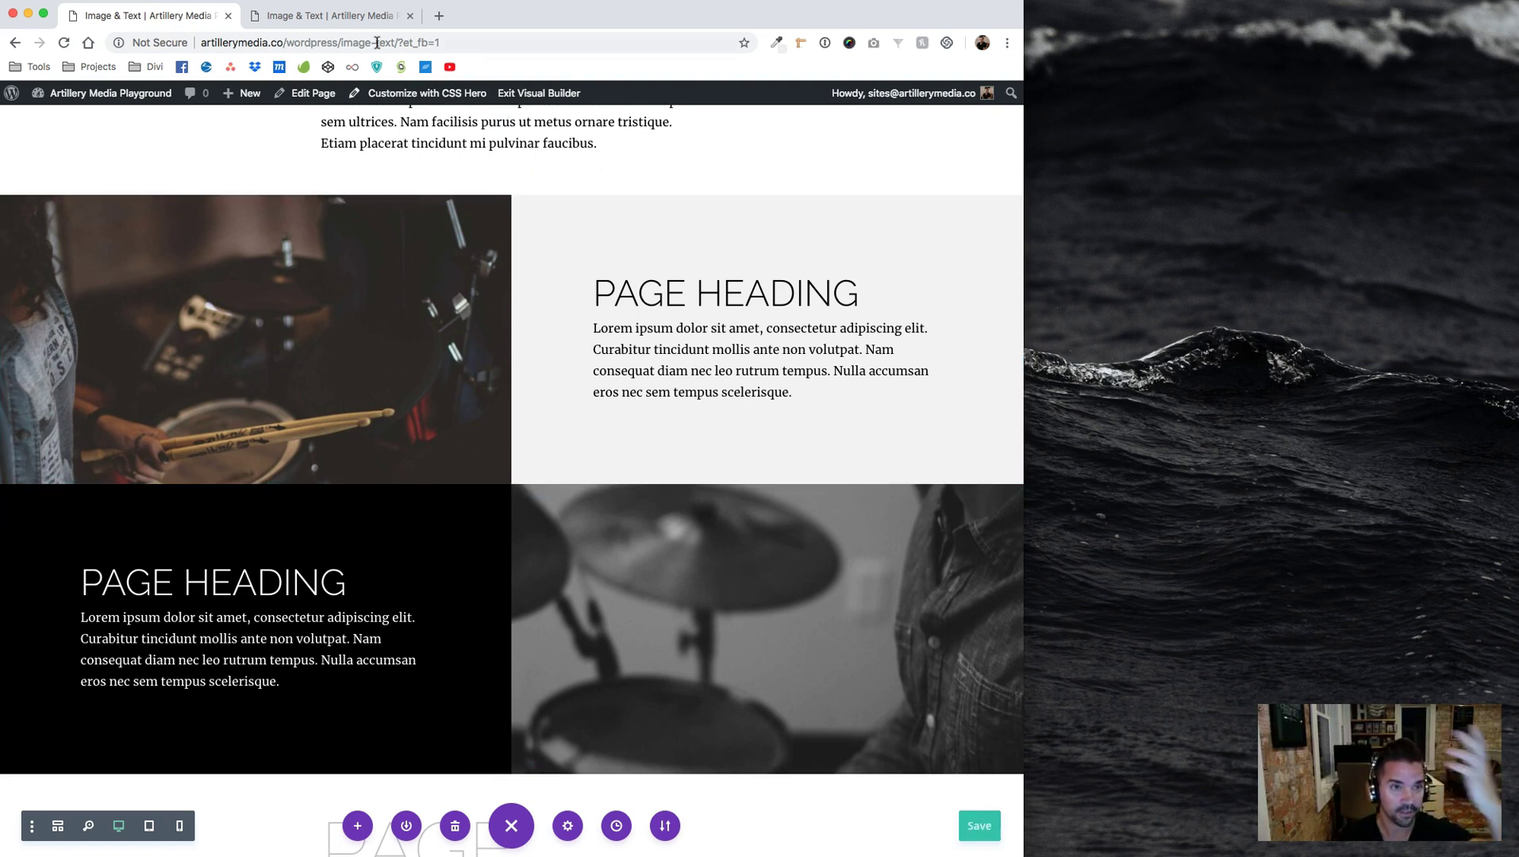
Reload the live page, check the image columns at a narrow width, and widen the window back to desktop width
click(362, 18)
key(super+r)
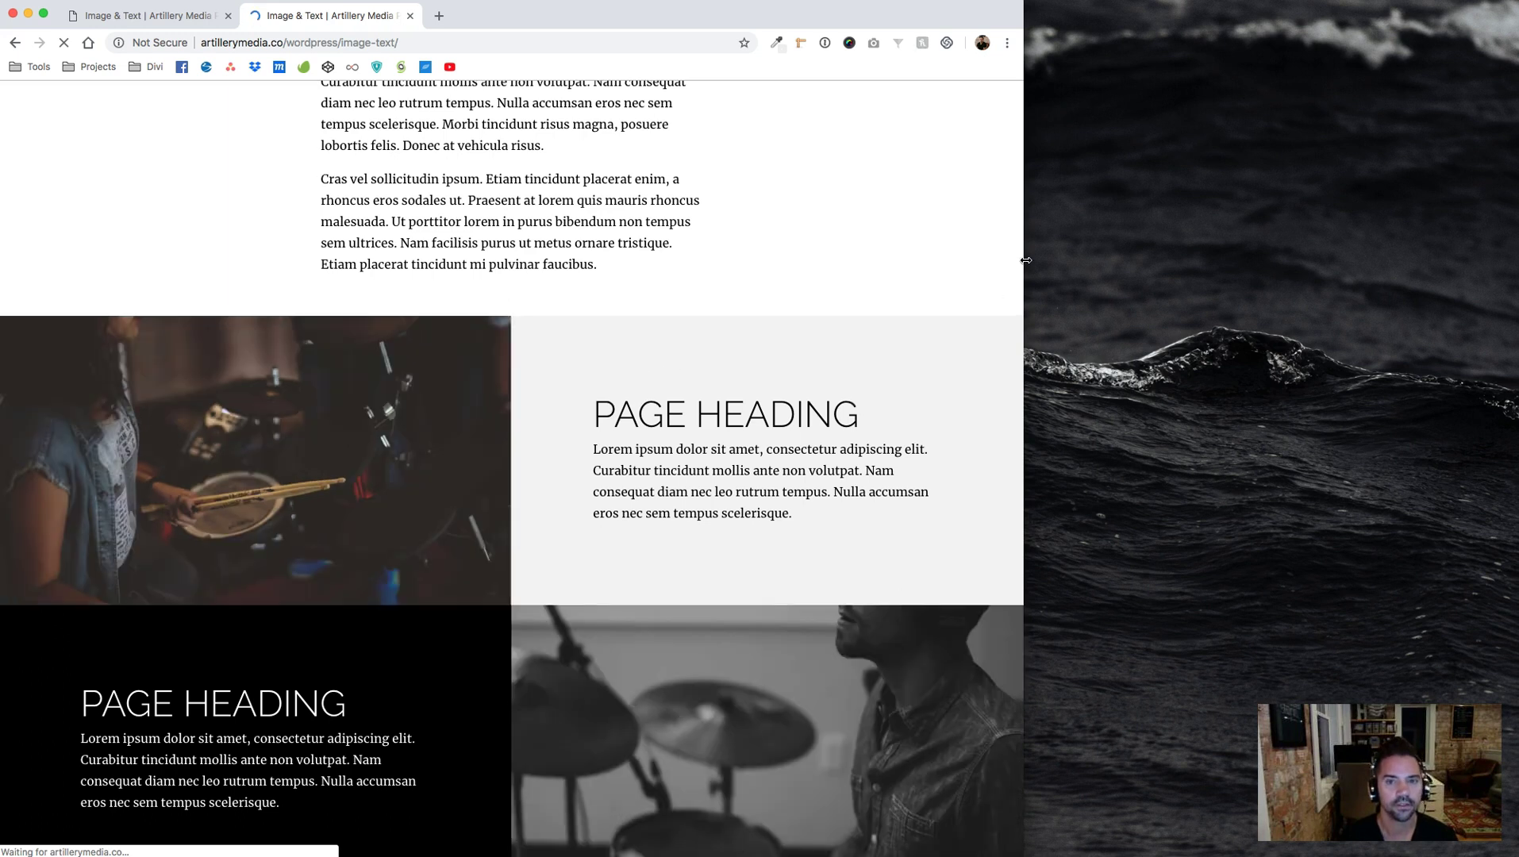
drag(1023, 222, 691, 220)
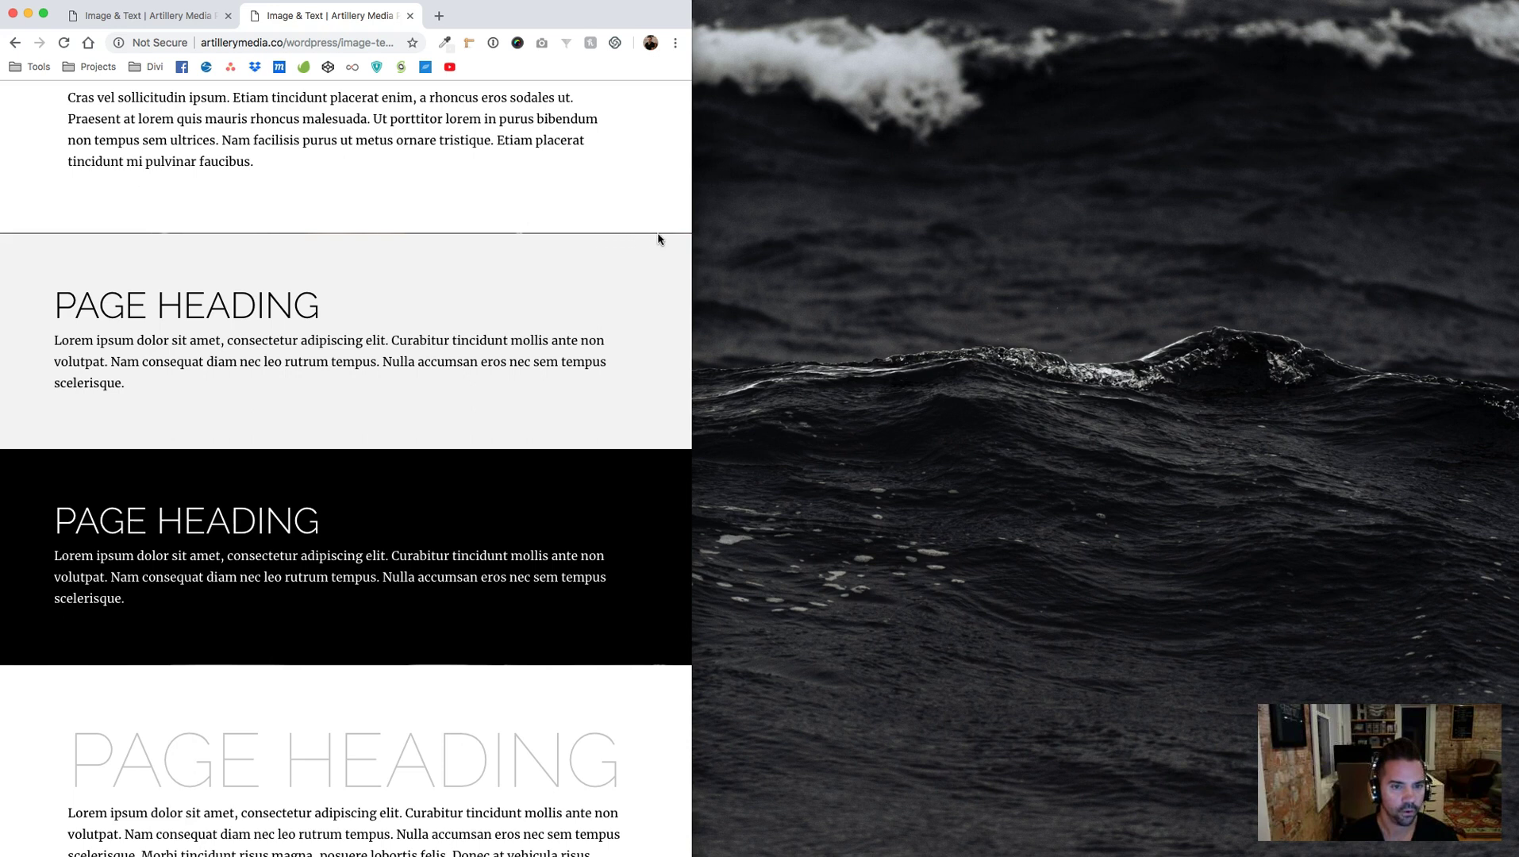
drag(709, 166, 1064, 202)
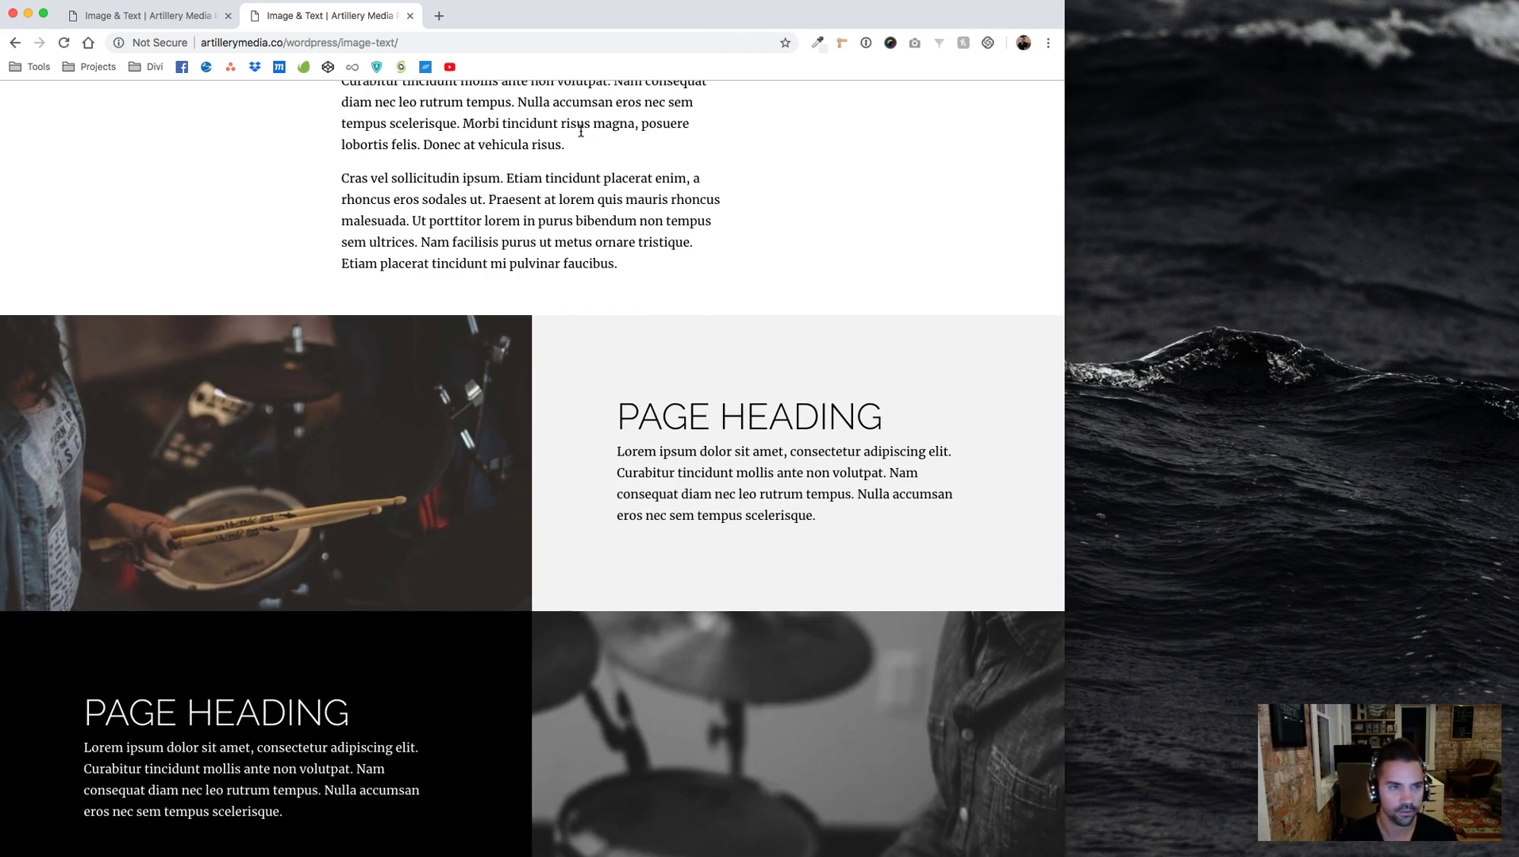
Return to the visual builder and check the CSS class assigned to each column of the second row
click(184, 17)
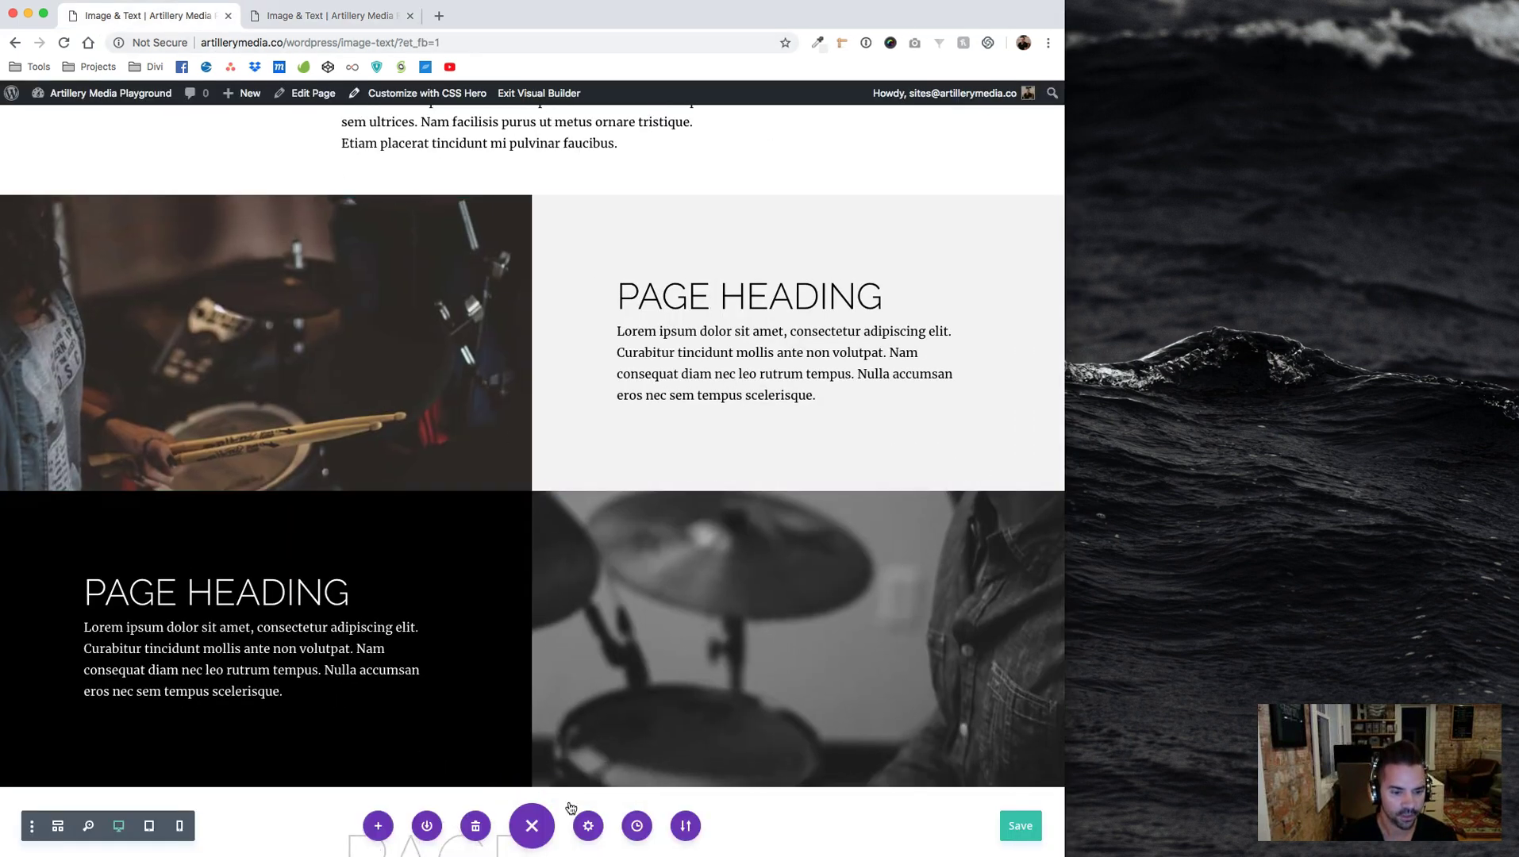
click(35, 510)
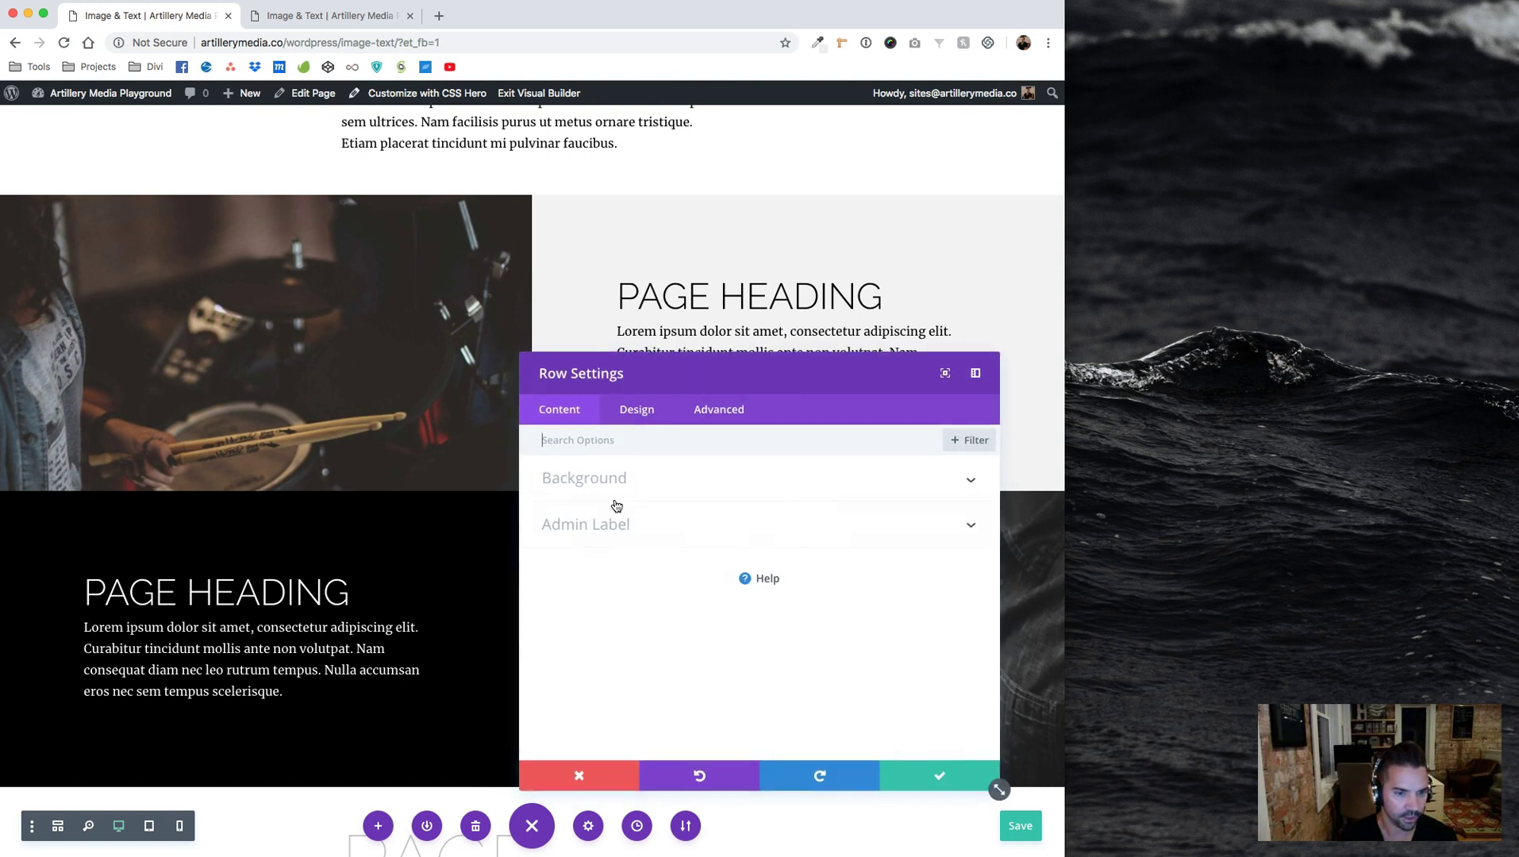
click(717, 410)
click(589, 481)
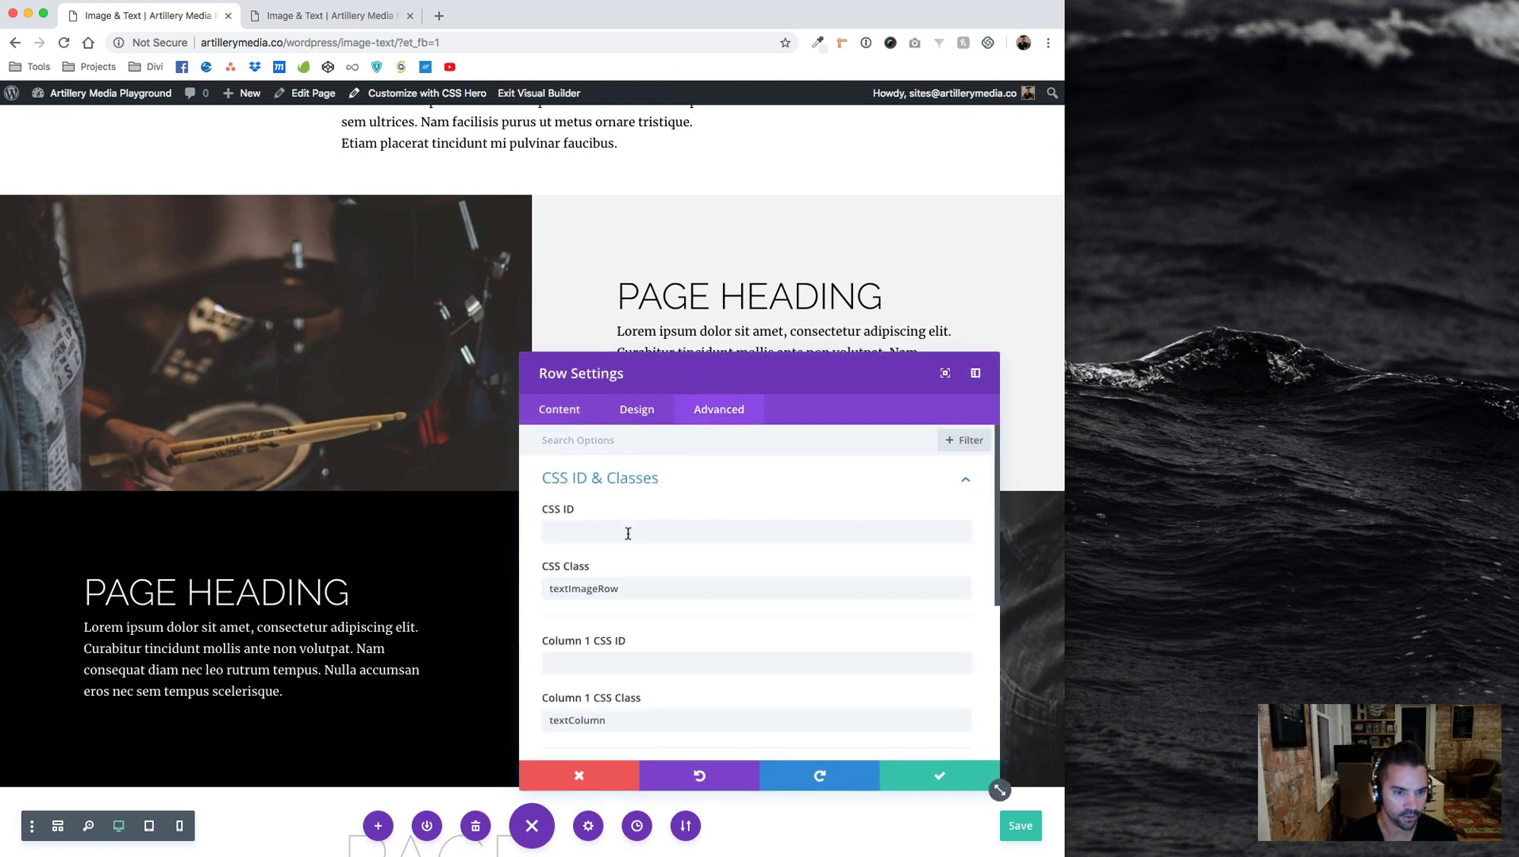
scroll(671, 625, down, 3)
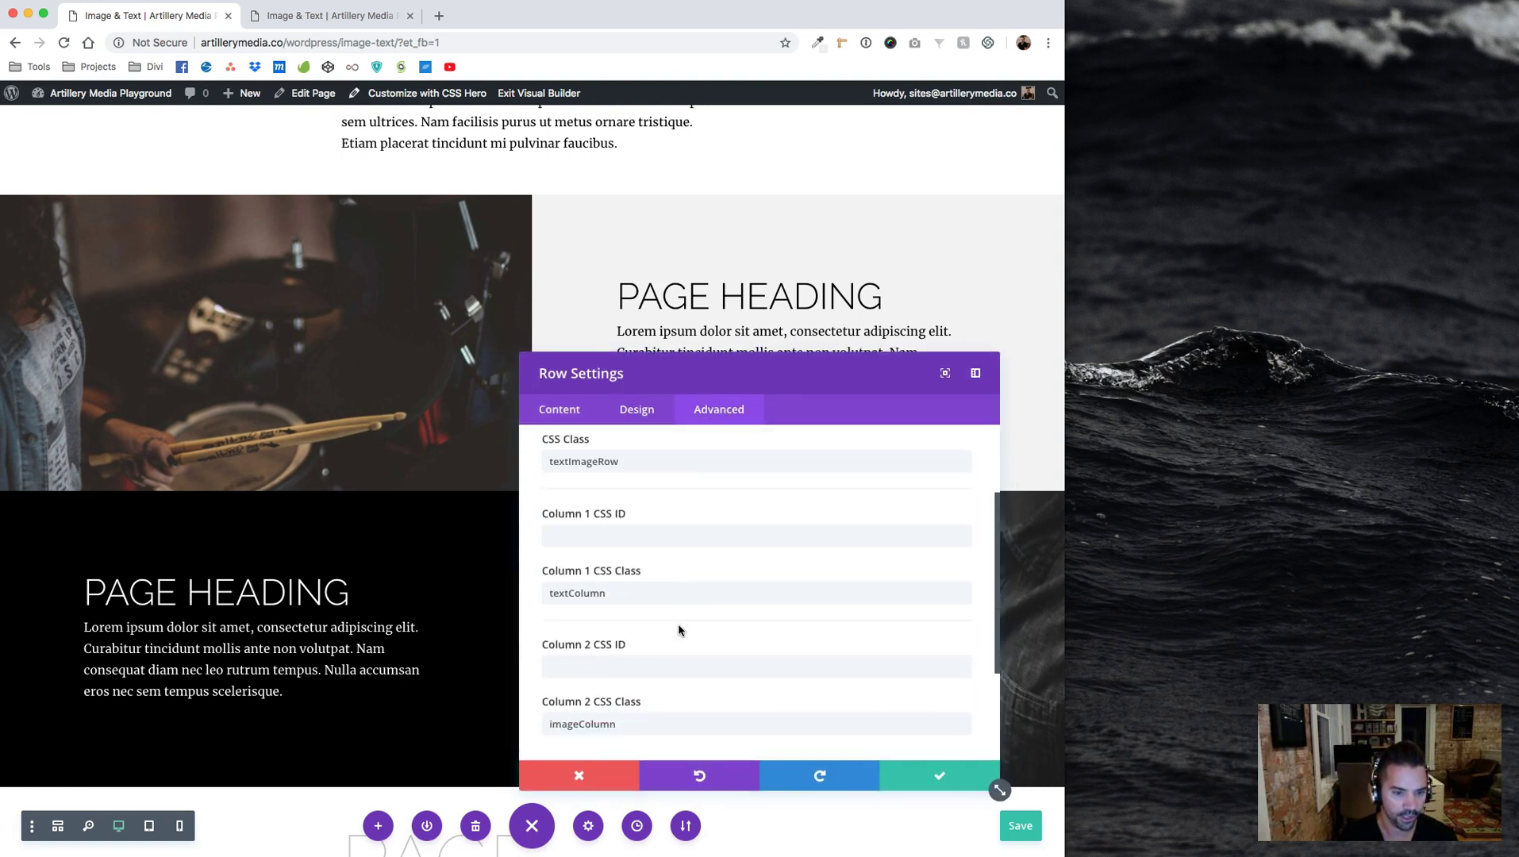
click(932, 780)
click(588, 825)
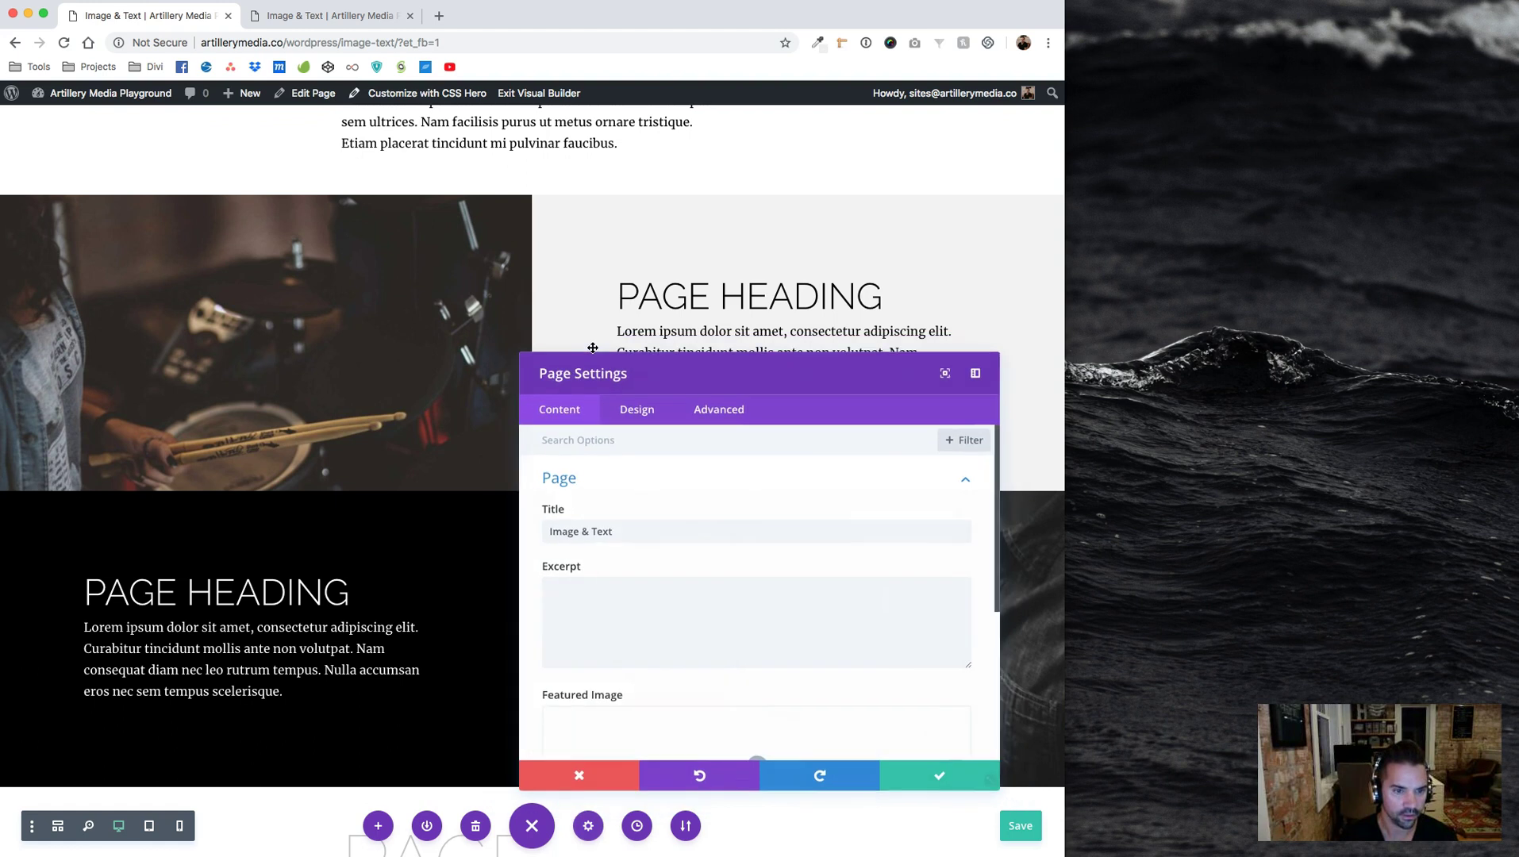
click(716, 407)
drag(717, 406, 524, 332)
click(500, 399)
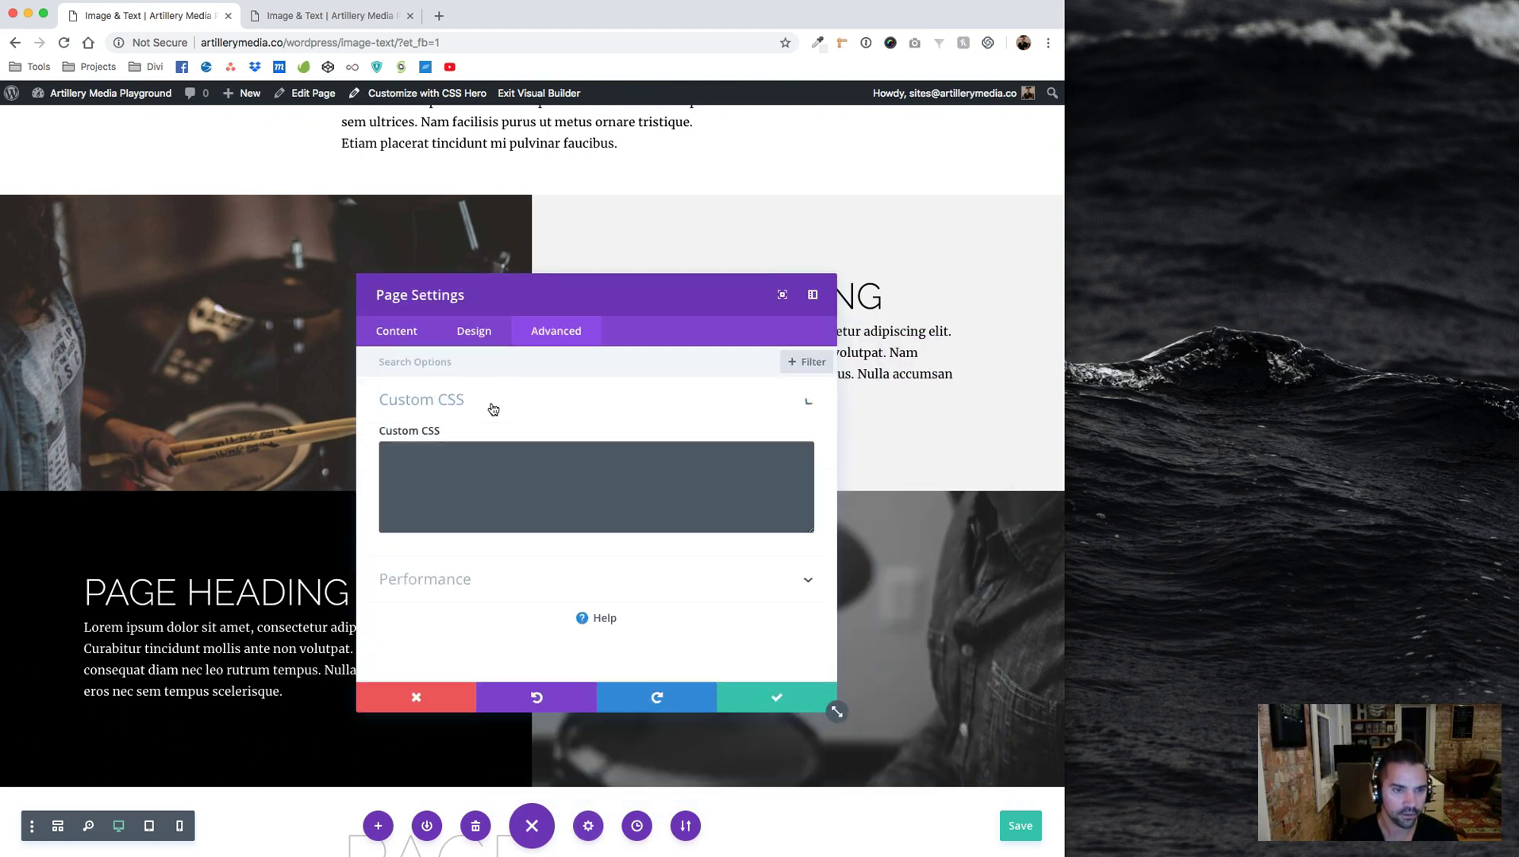
click(496, 497)
text(@media)
key(Tab)
drag(536, 479, 418, 473)
key(BackSpace)
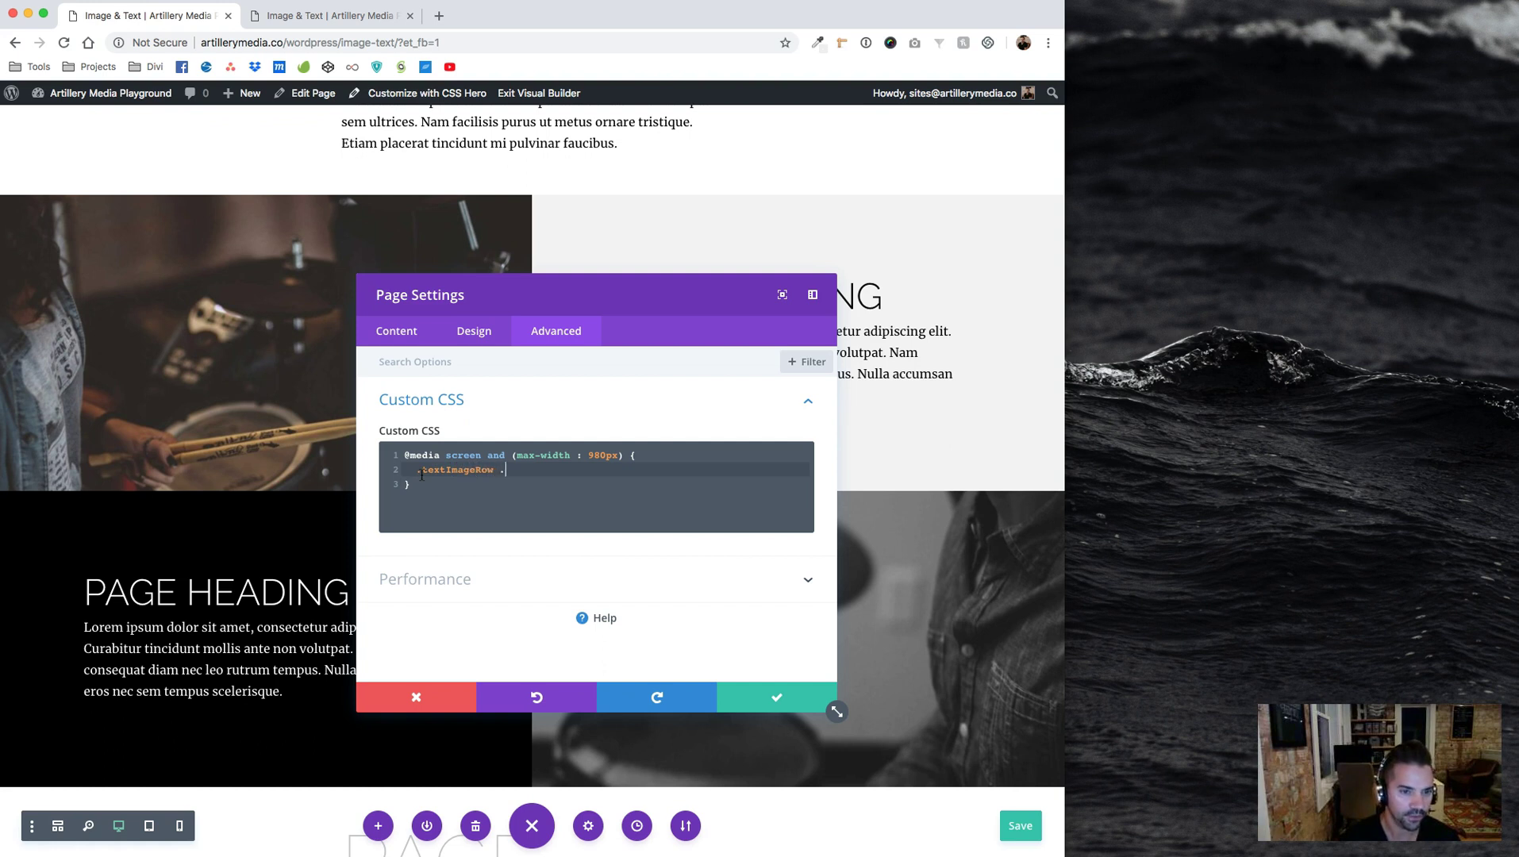
Inside the media query, add a .textImageRow .imageColumn rule with min-height: 300px and save the page settings
text(.textImageRow .imageColum)
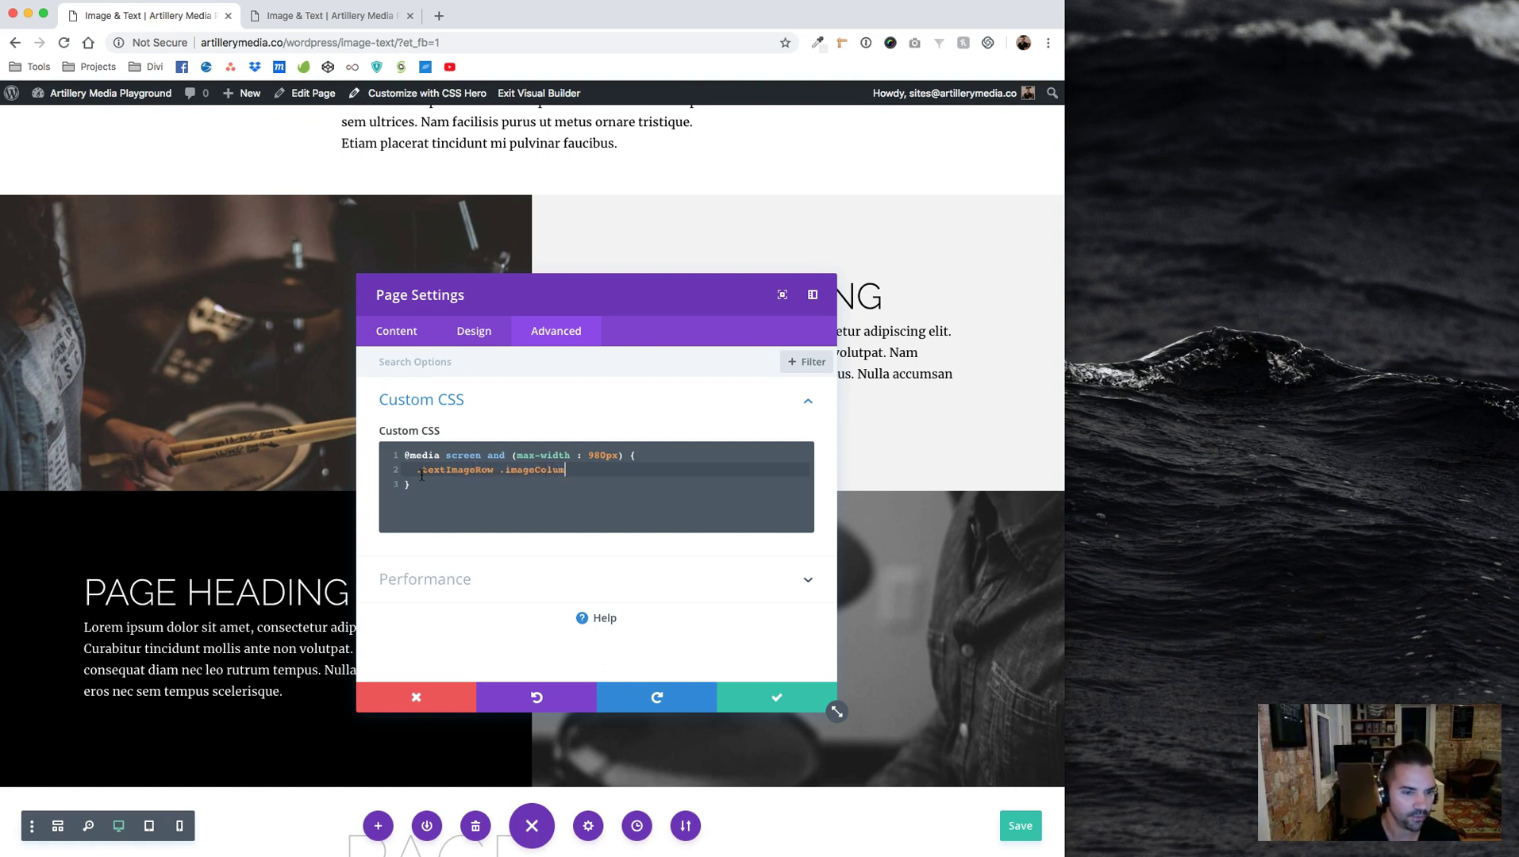
text(n {)
key(Return)
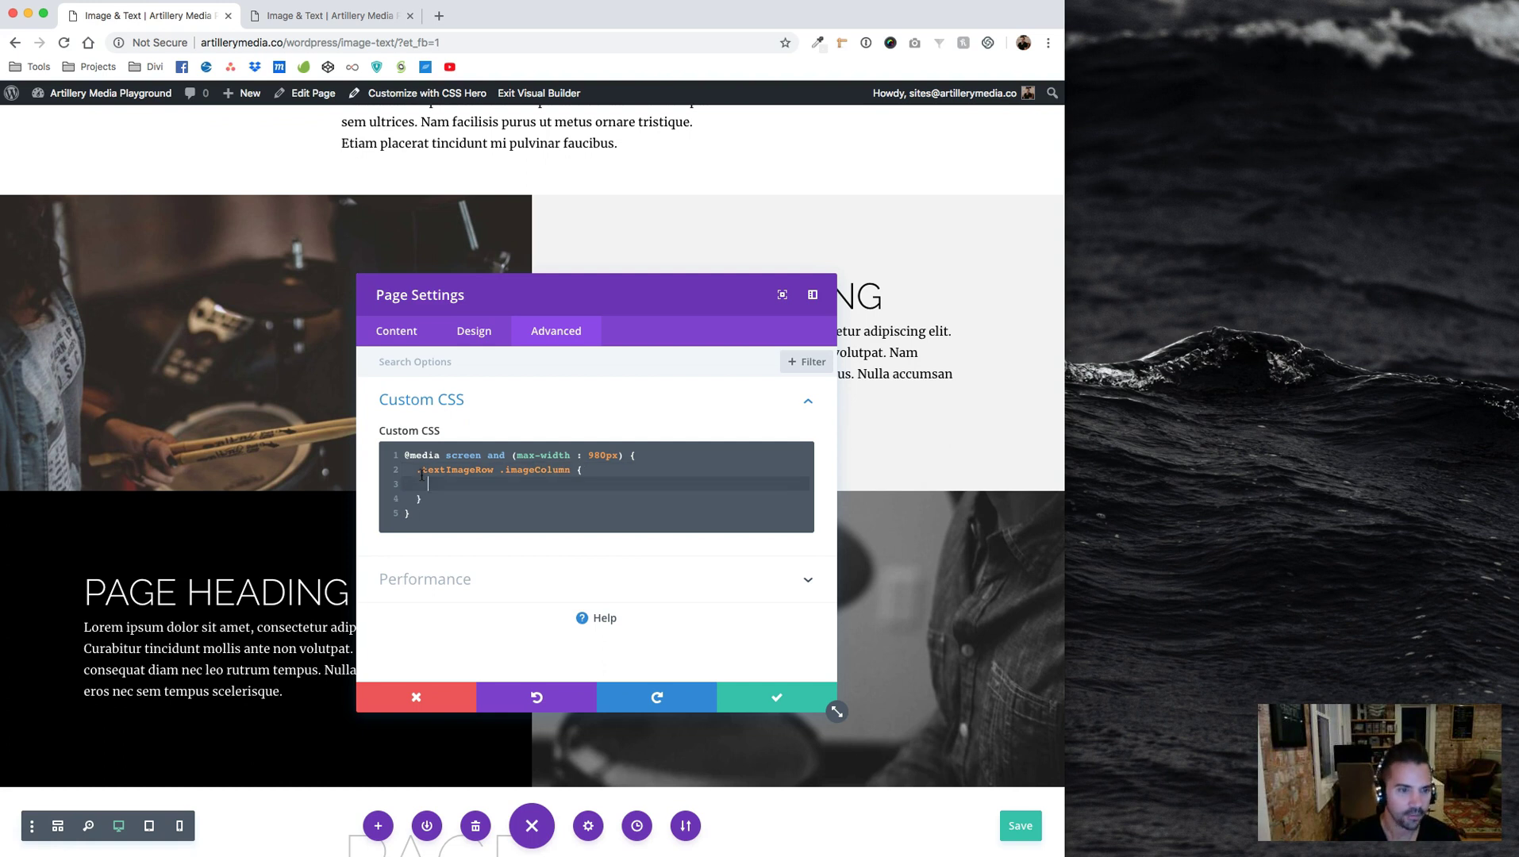
text(m)
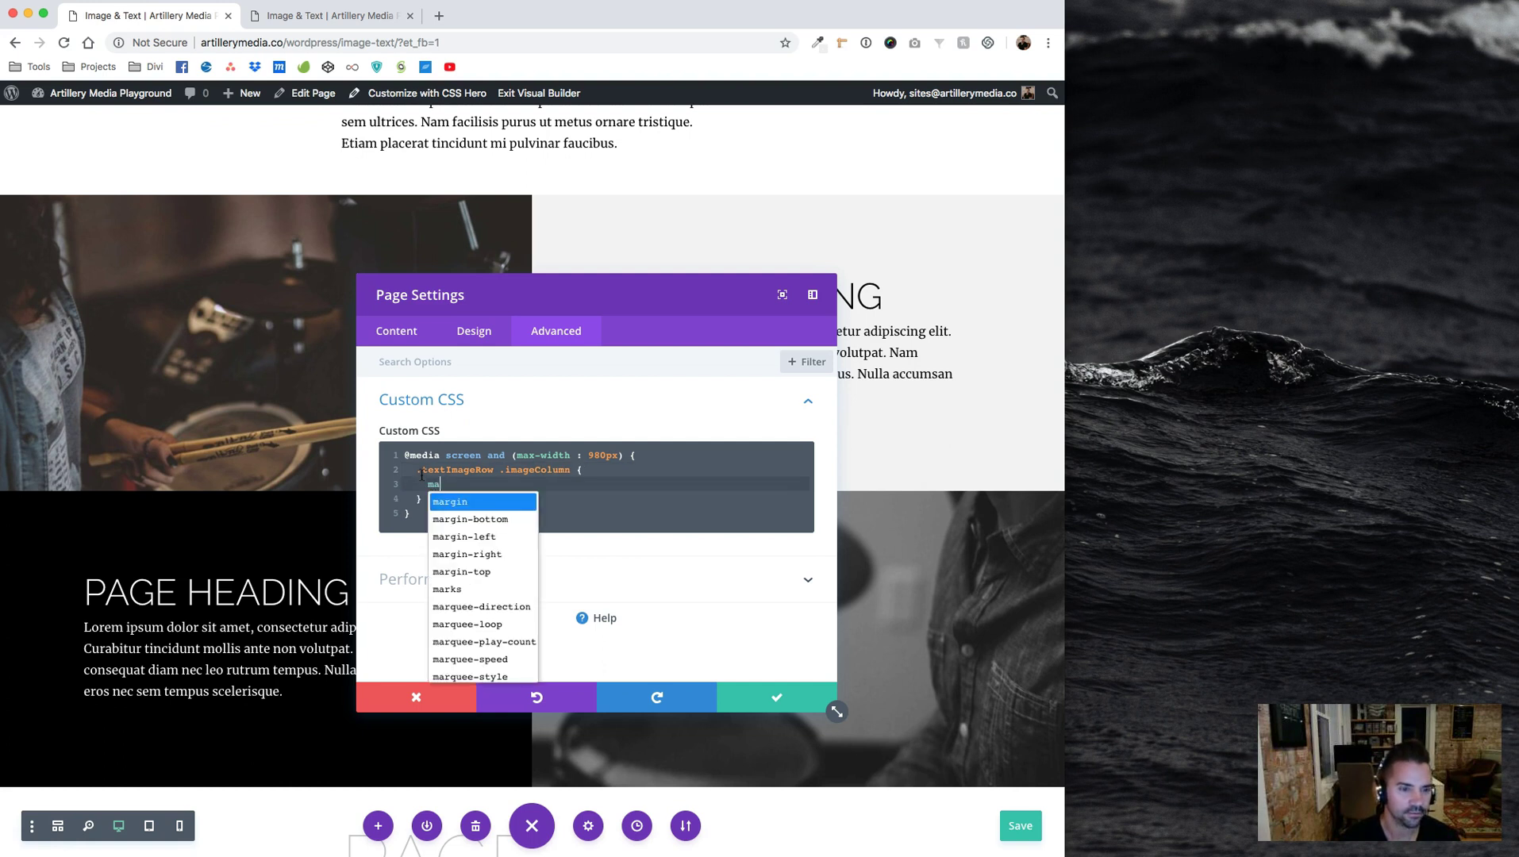
text(in)
key(Return)
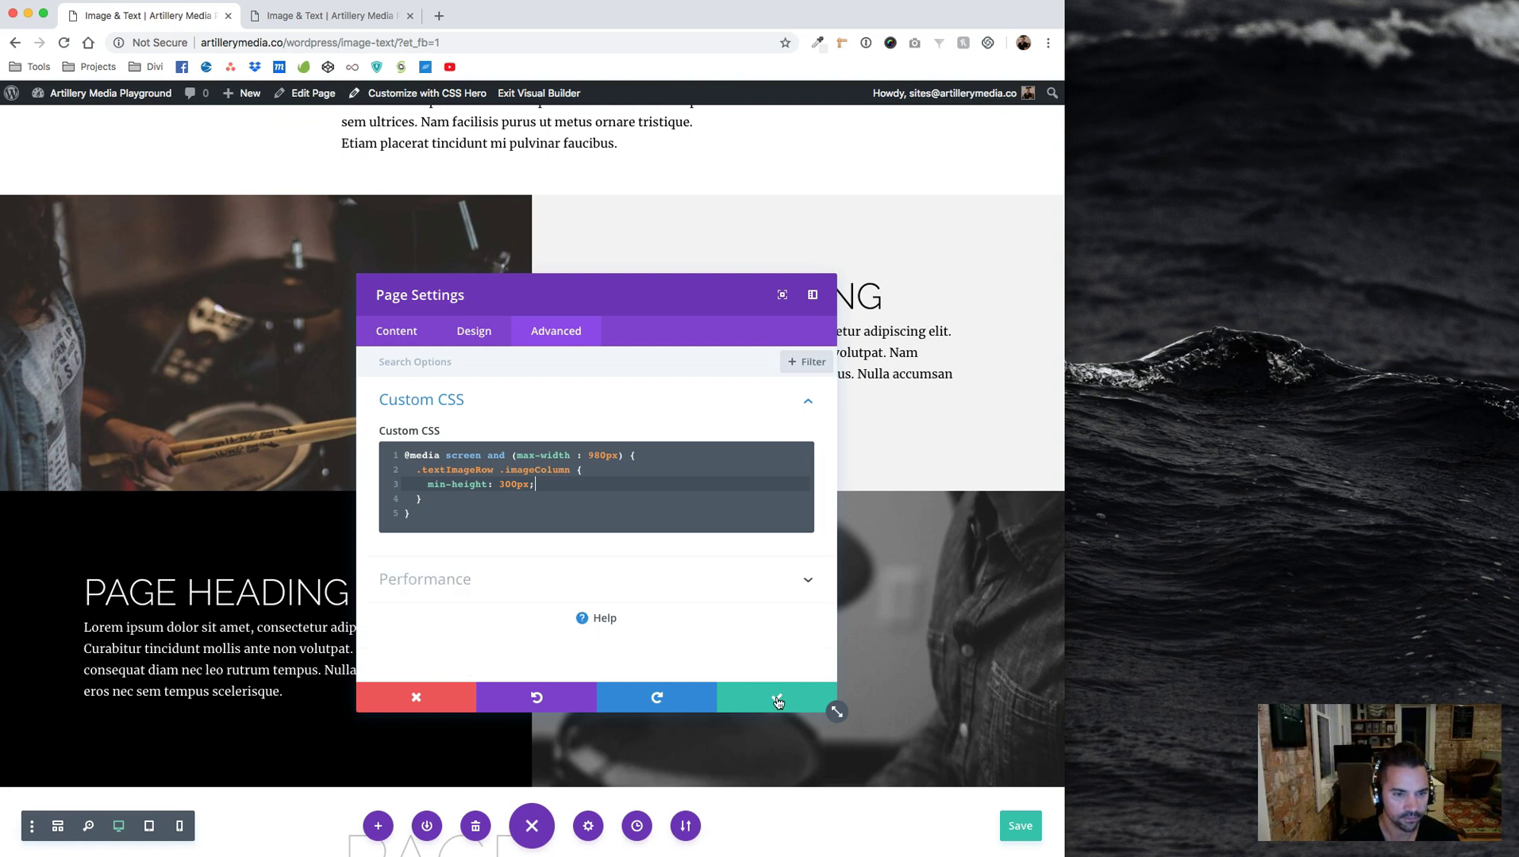
click(778, 701)
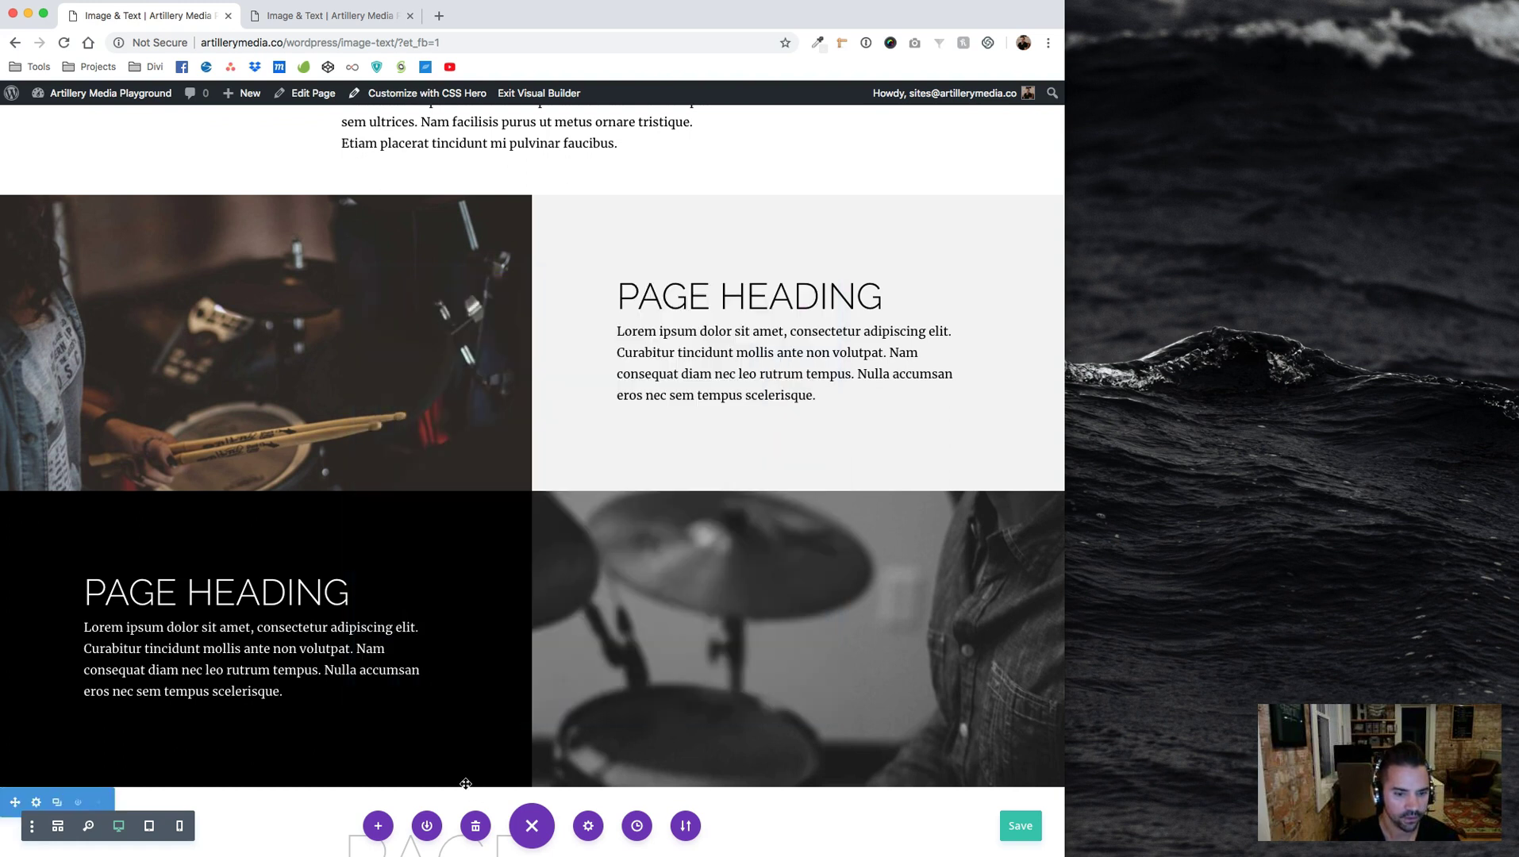
Compare the second row's CSS classes with the new rule's selectors, confirm the row settings, and save the page
click(36, 507)
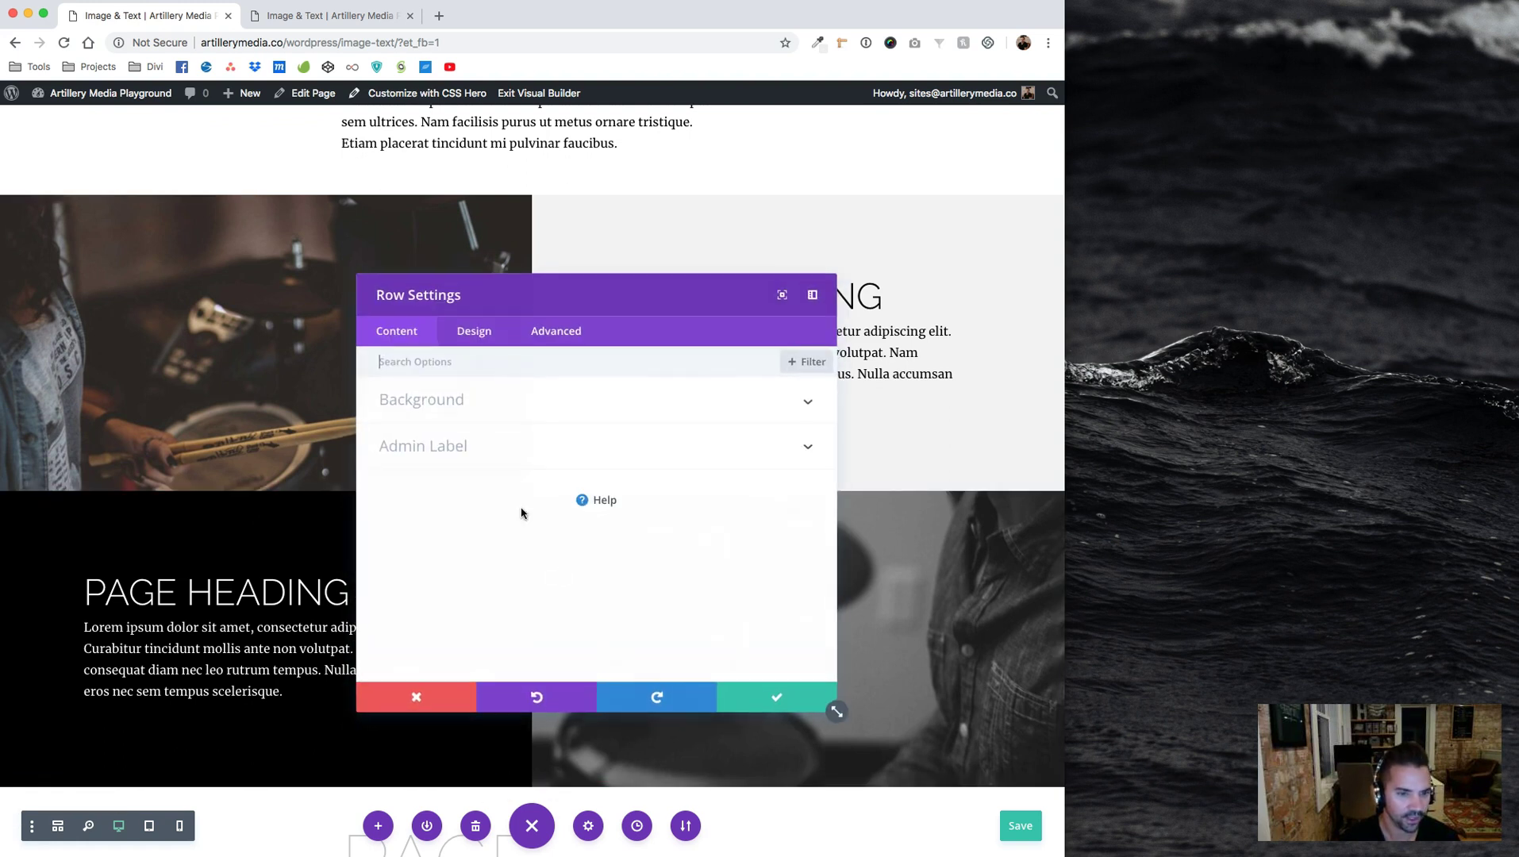
click(553, 335)
click(455, 401)
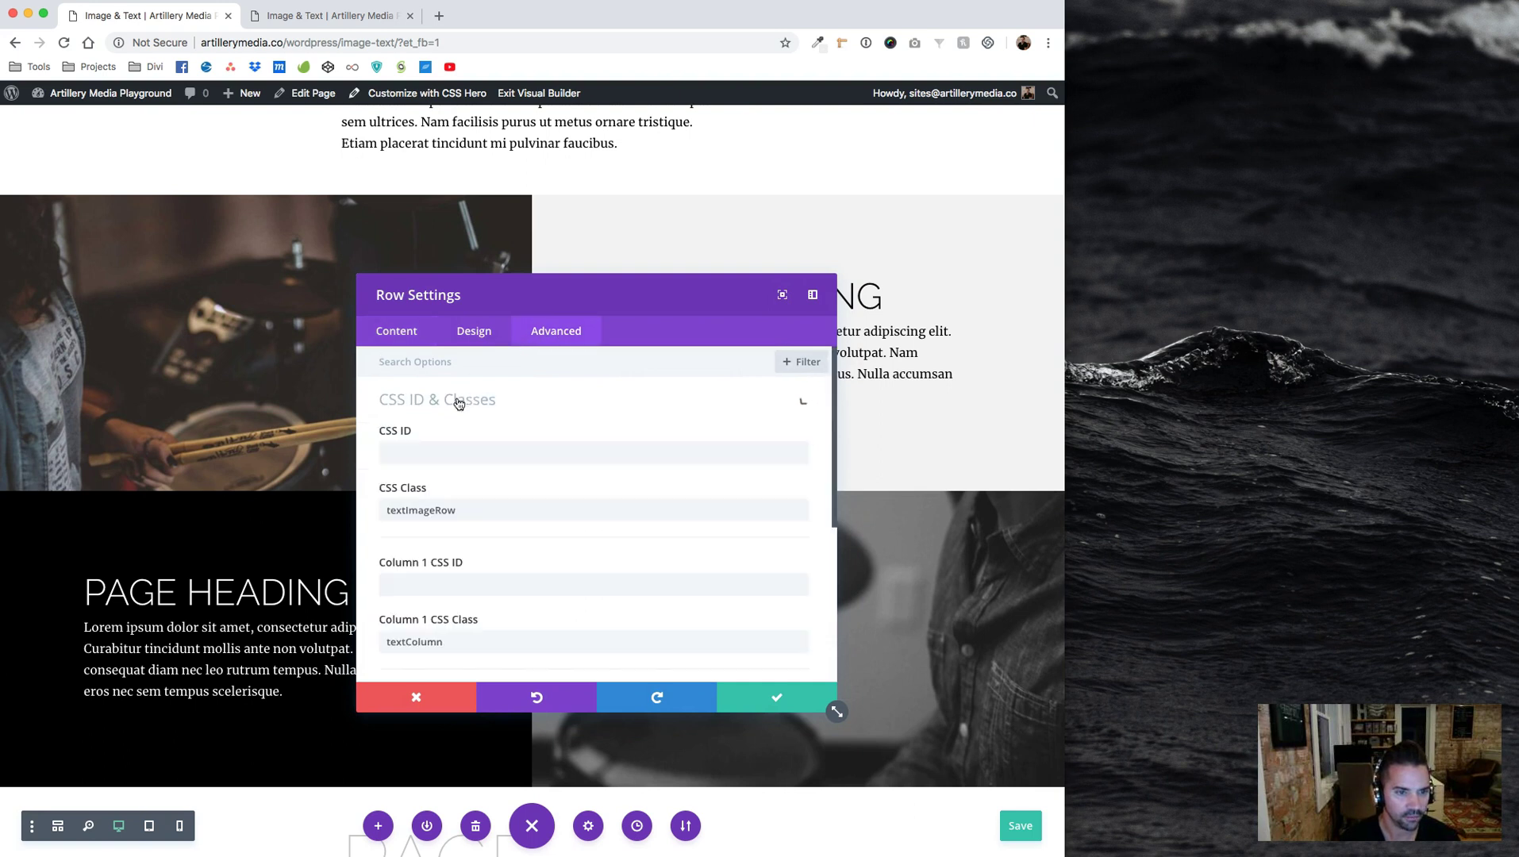
scroll(487, 642, down, 3)
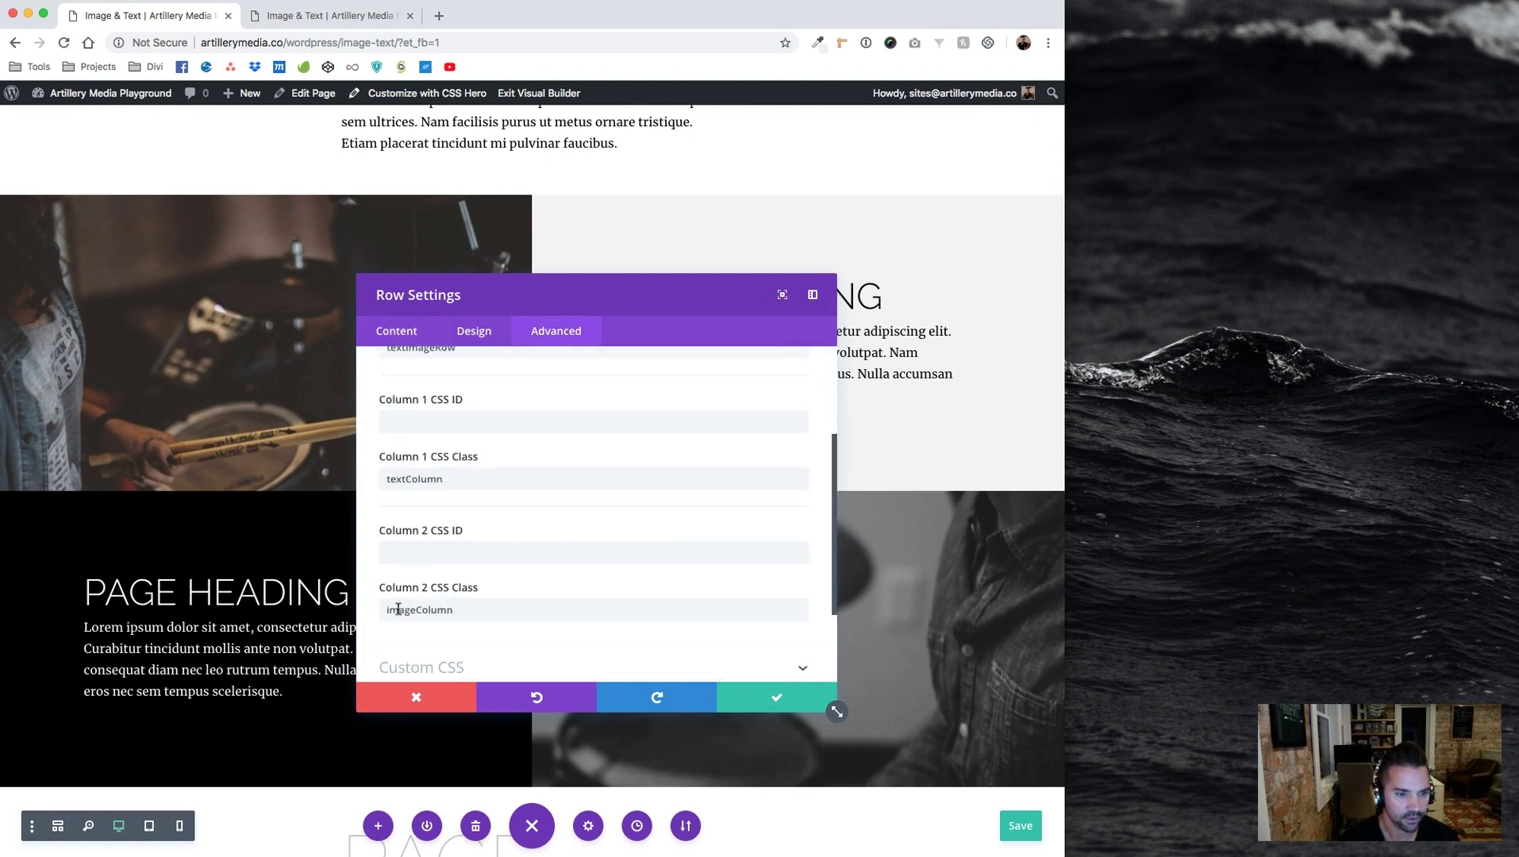
click(765, 710)
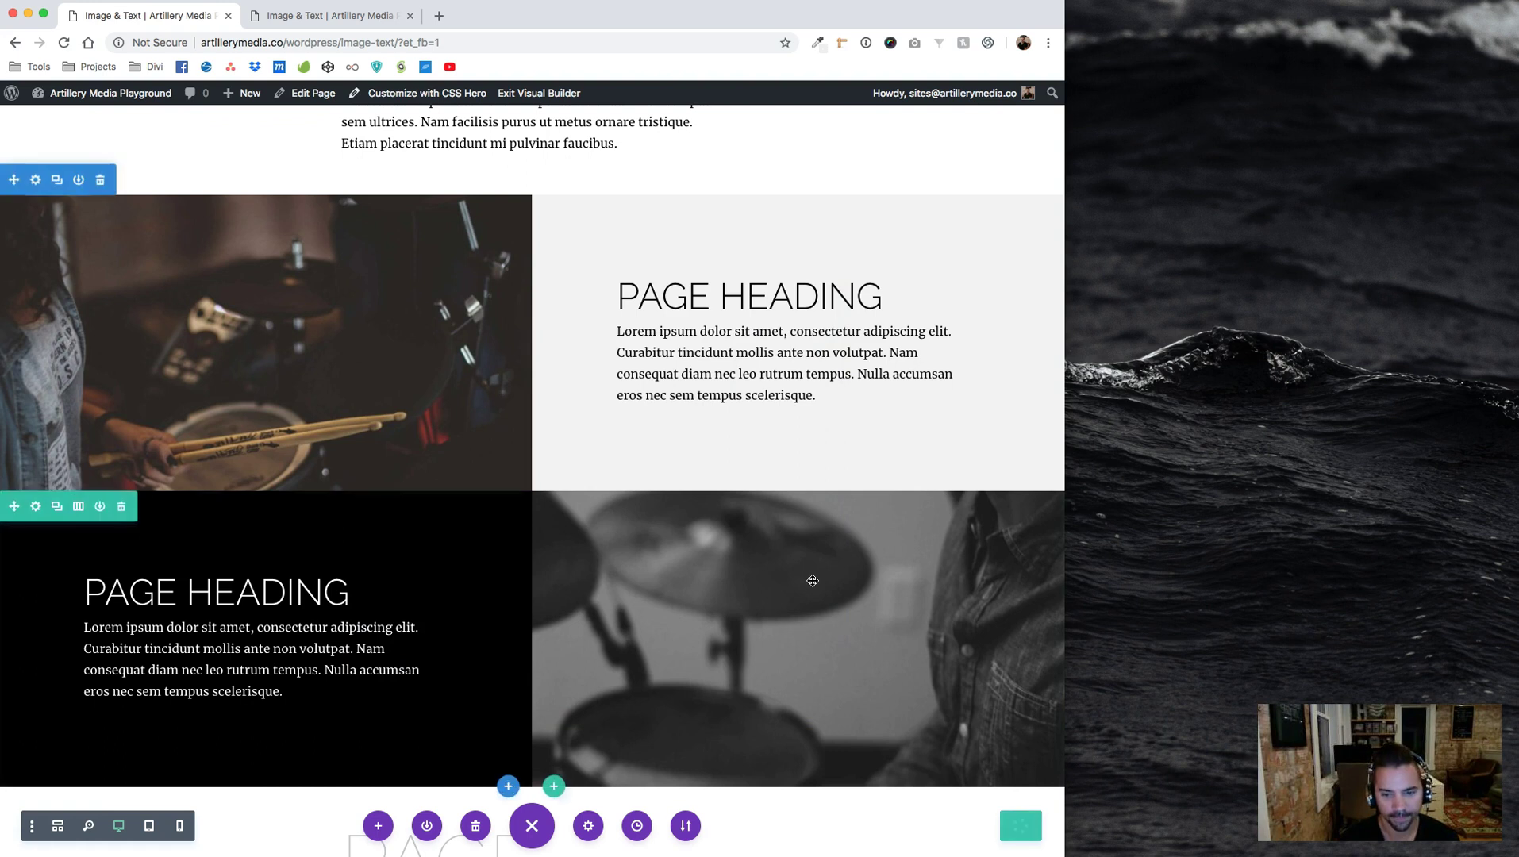
Reload the live page and examine both image columns in the stacked layout at tablet and phone widths
click(361, 26)
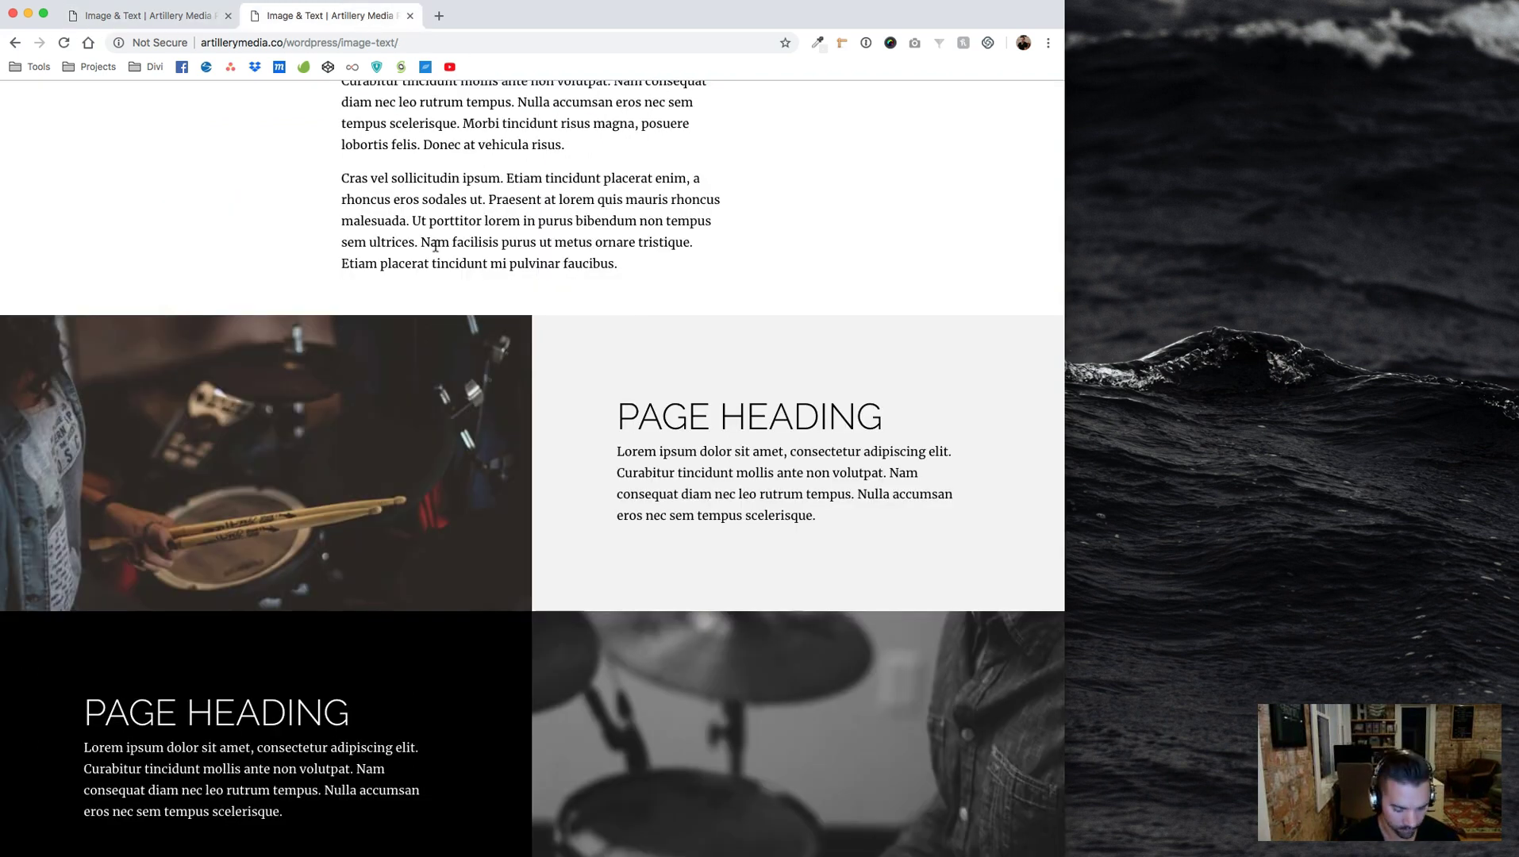
key(super+r)
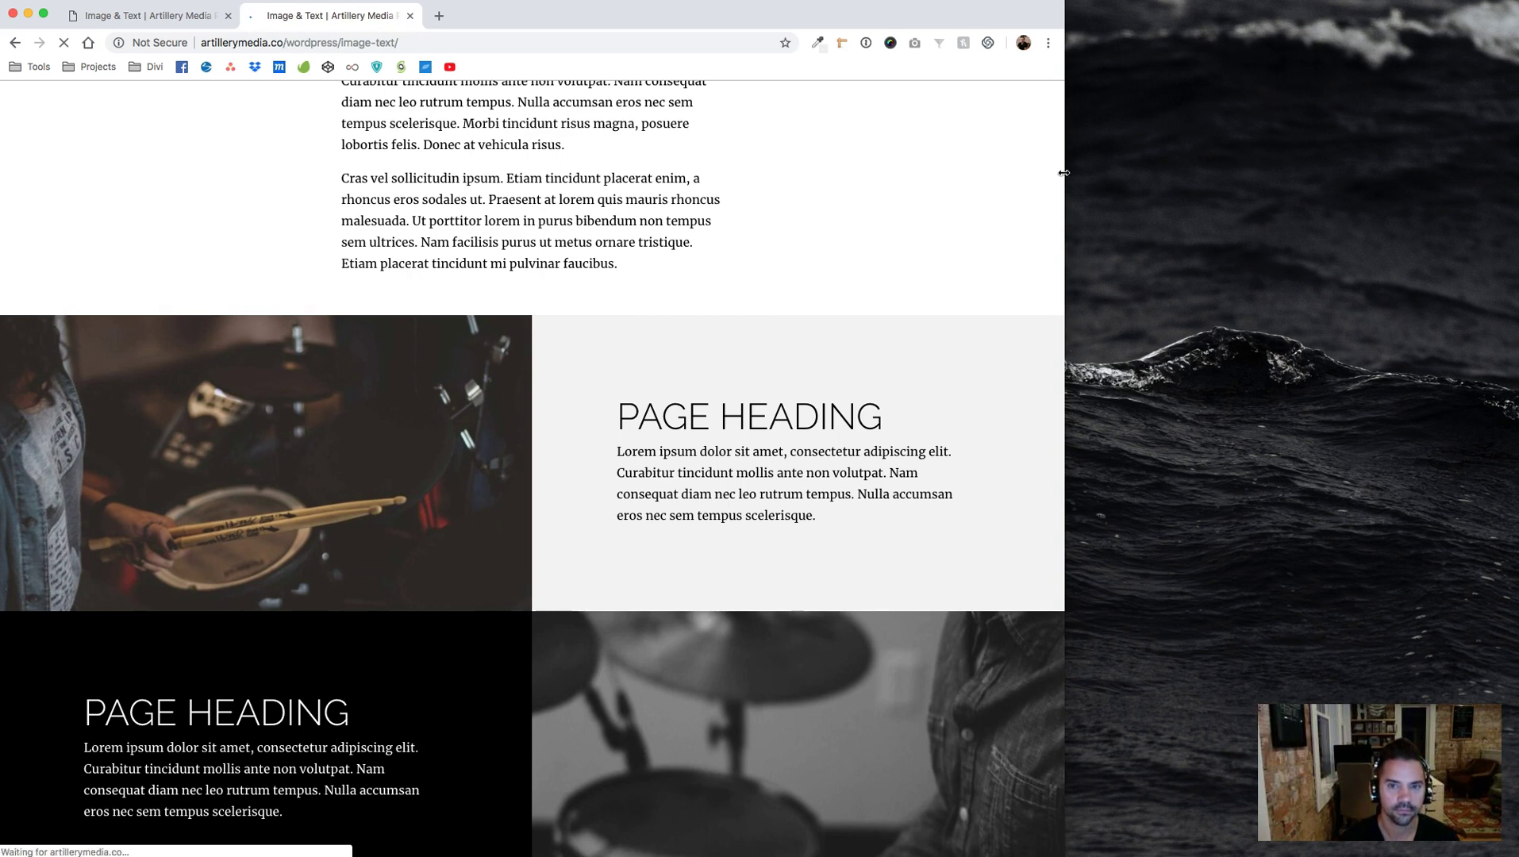
drag(1062, 171, 673, 185)
scroll(490, 520, down, 5)
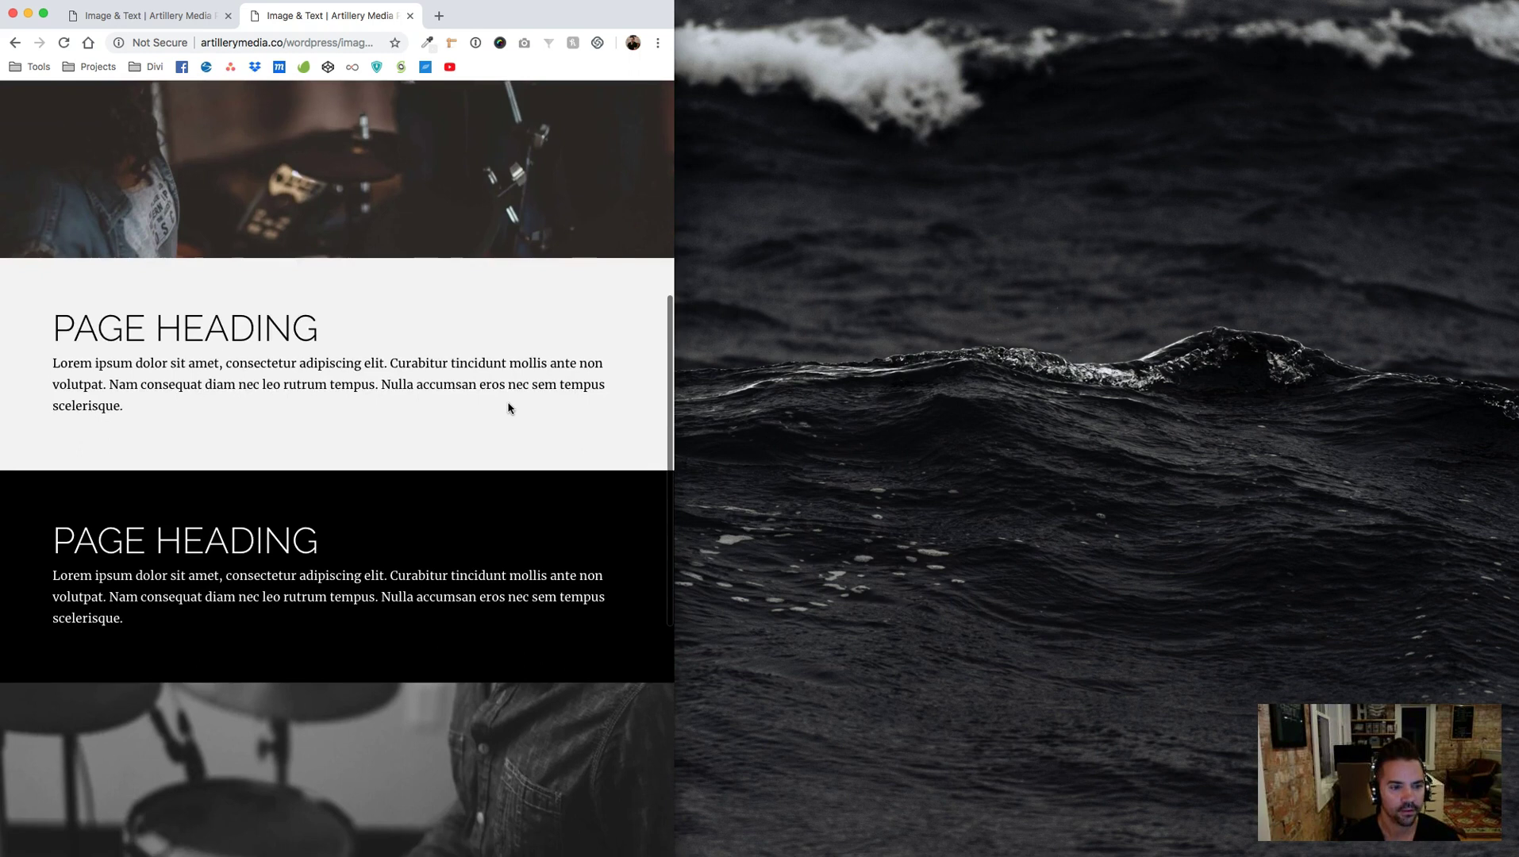
scroll(477, 556, up, 6)
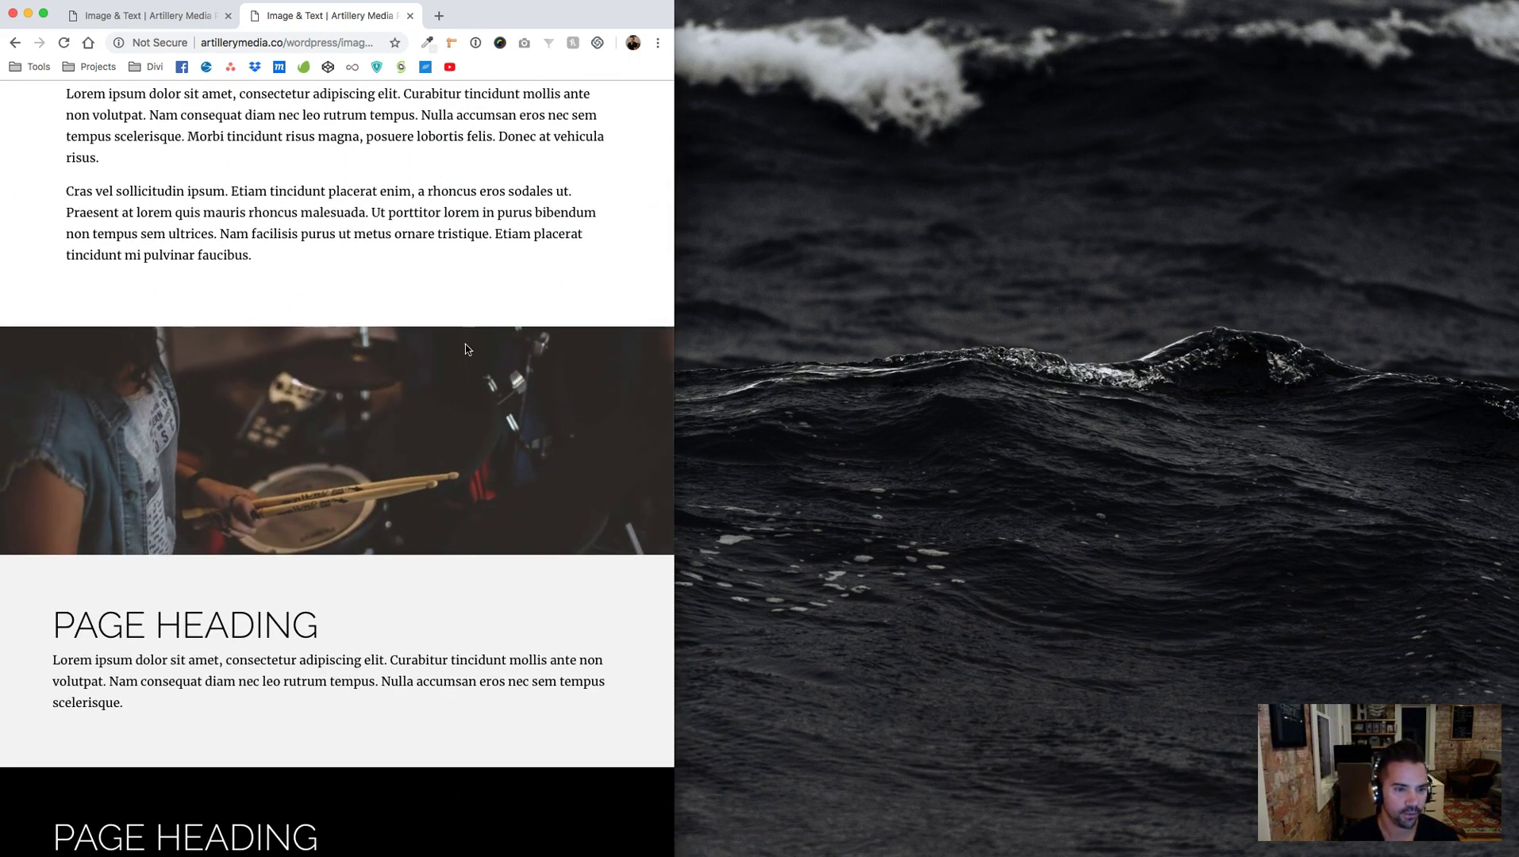
scroll(467, 350, down, 8)
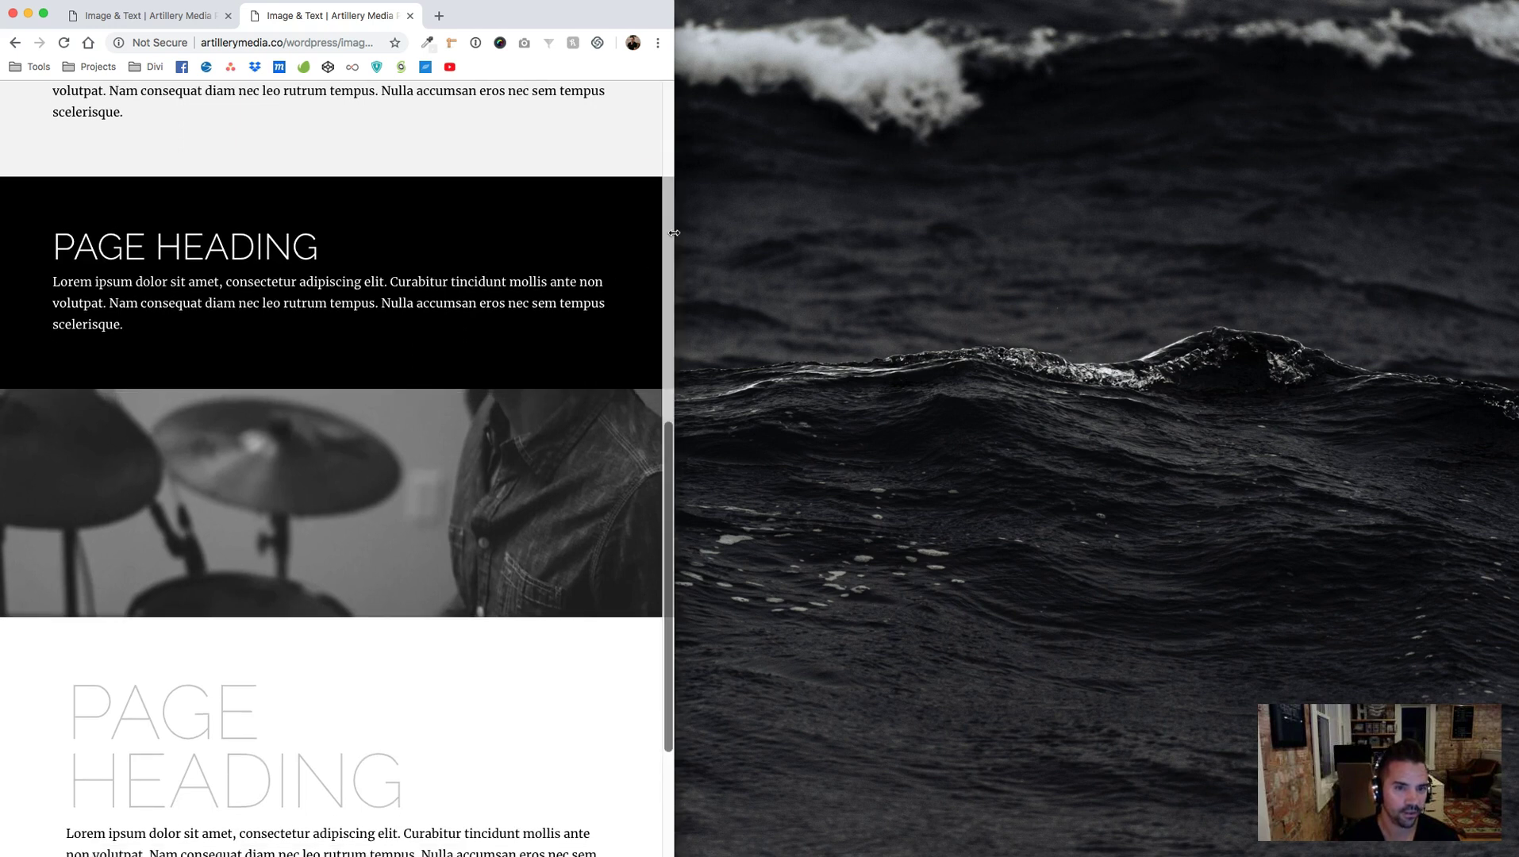
scroll(550, 215, up, 6)
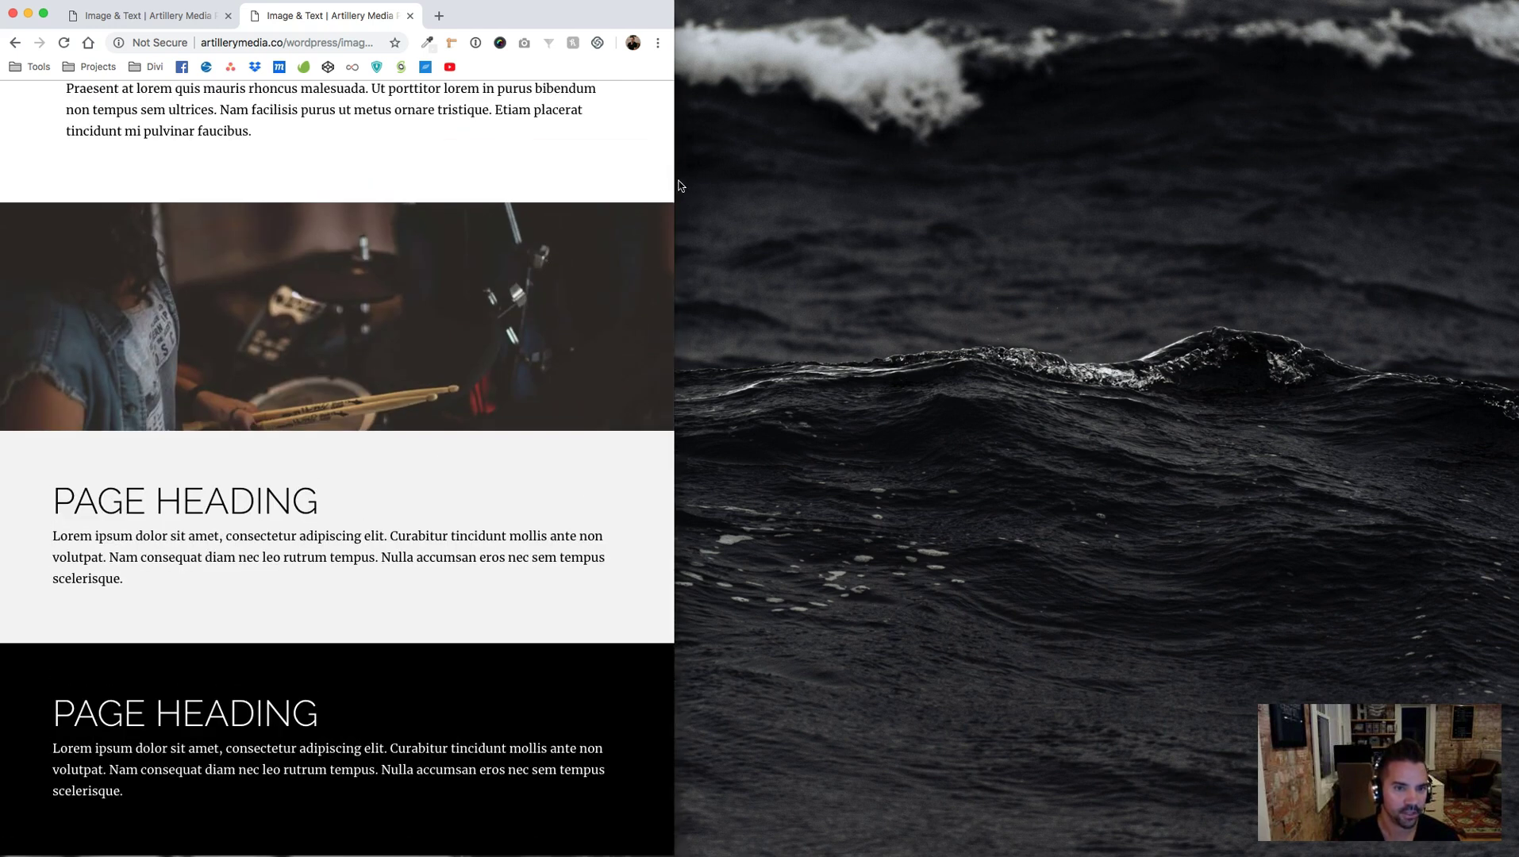
drag(677, 183, 305, 182)
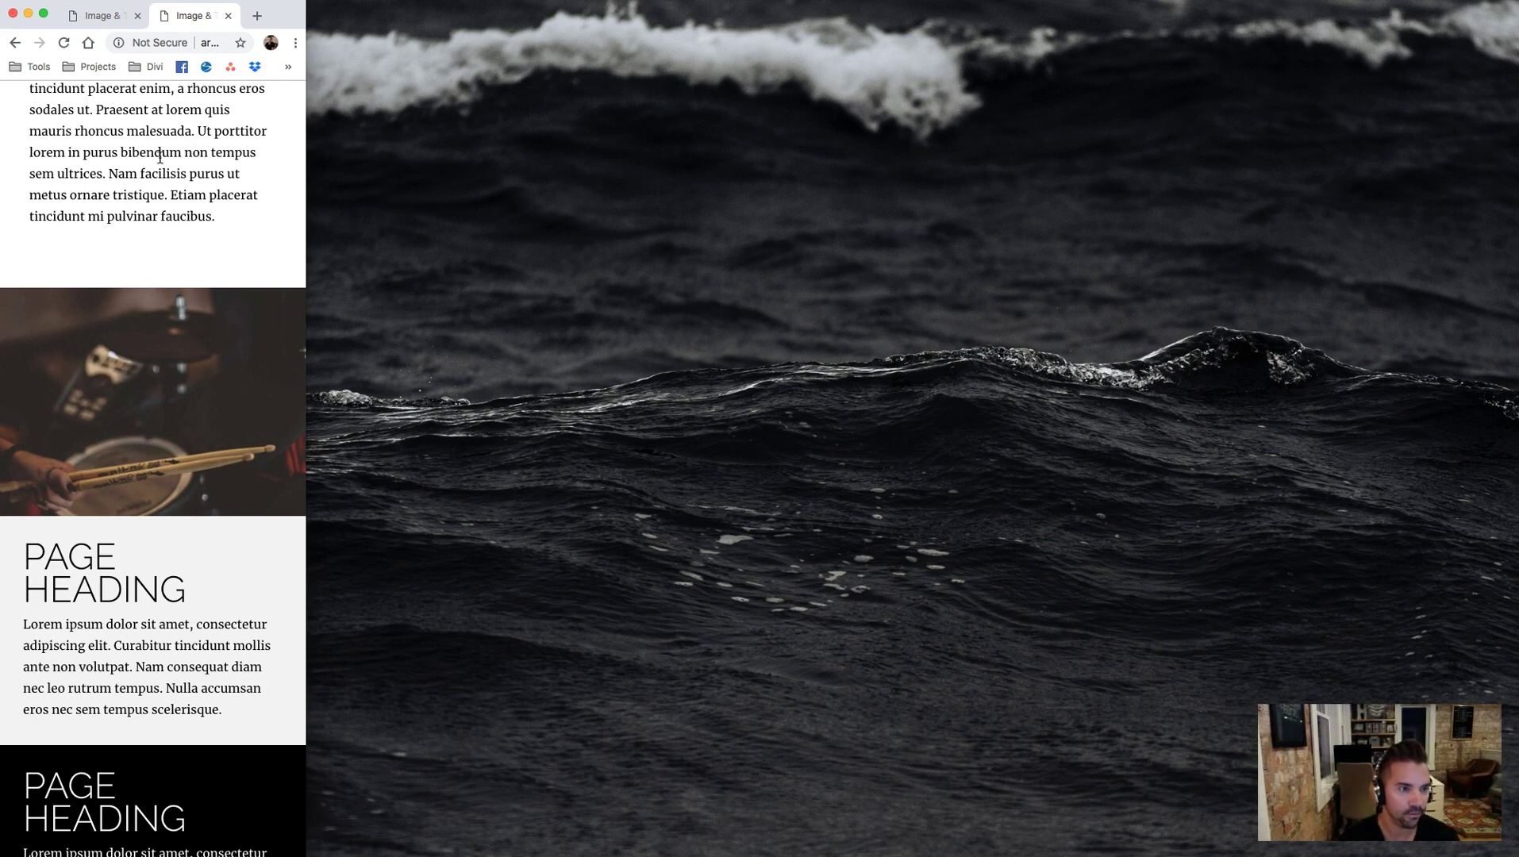
Widen the browser window and open the page's custom CSS in the Visual Builder, enlarging the settings window
scroll(141, 637, up, 1)
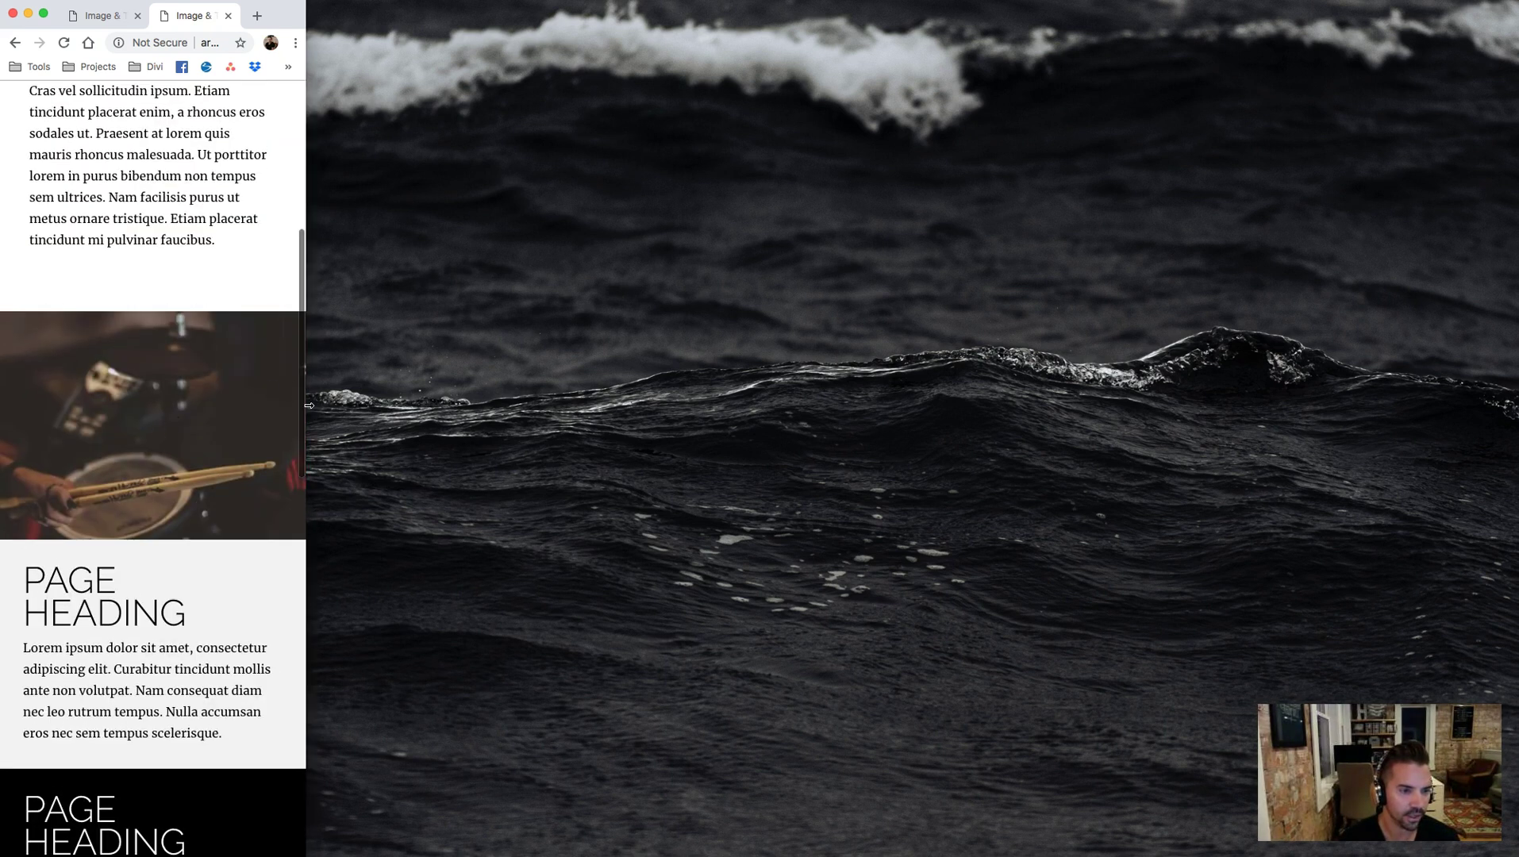
drag(304, 412, 1027, 317)
click(181, 16)
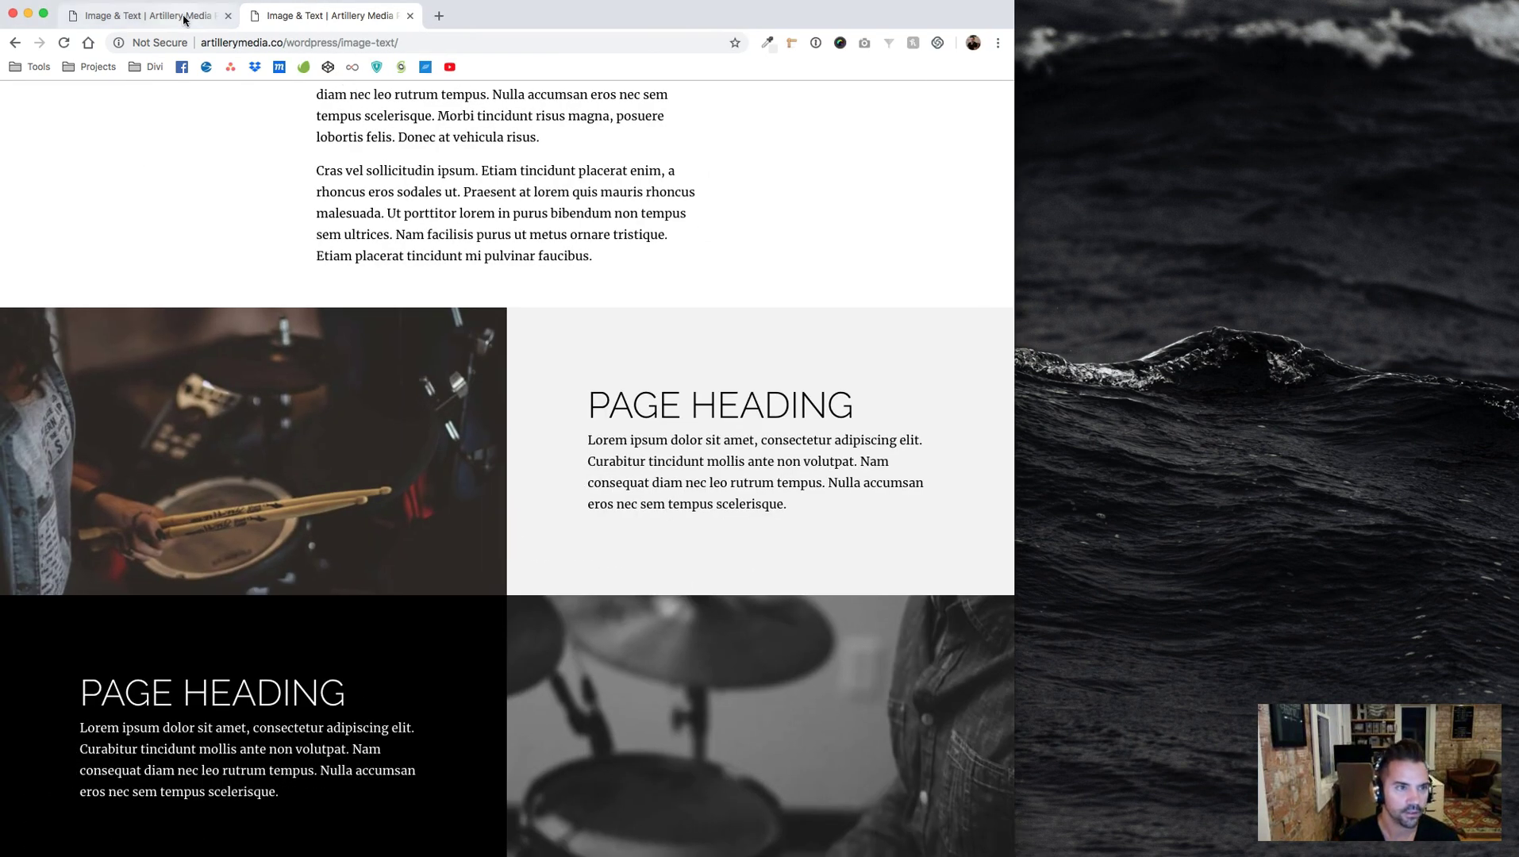
click(563, 826)
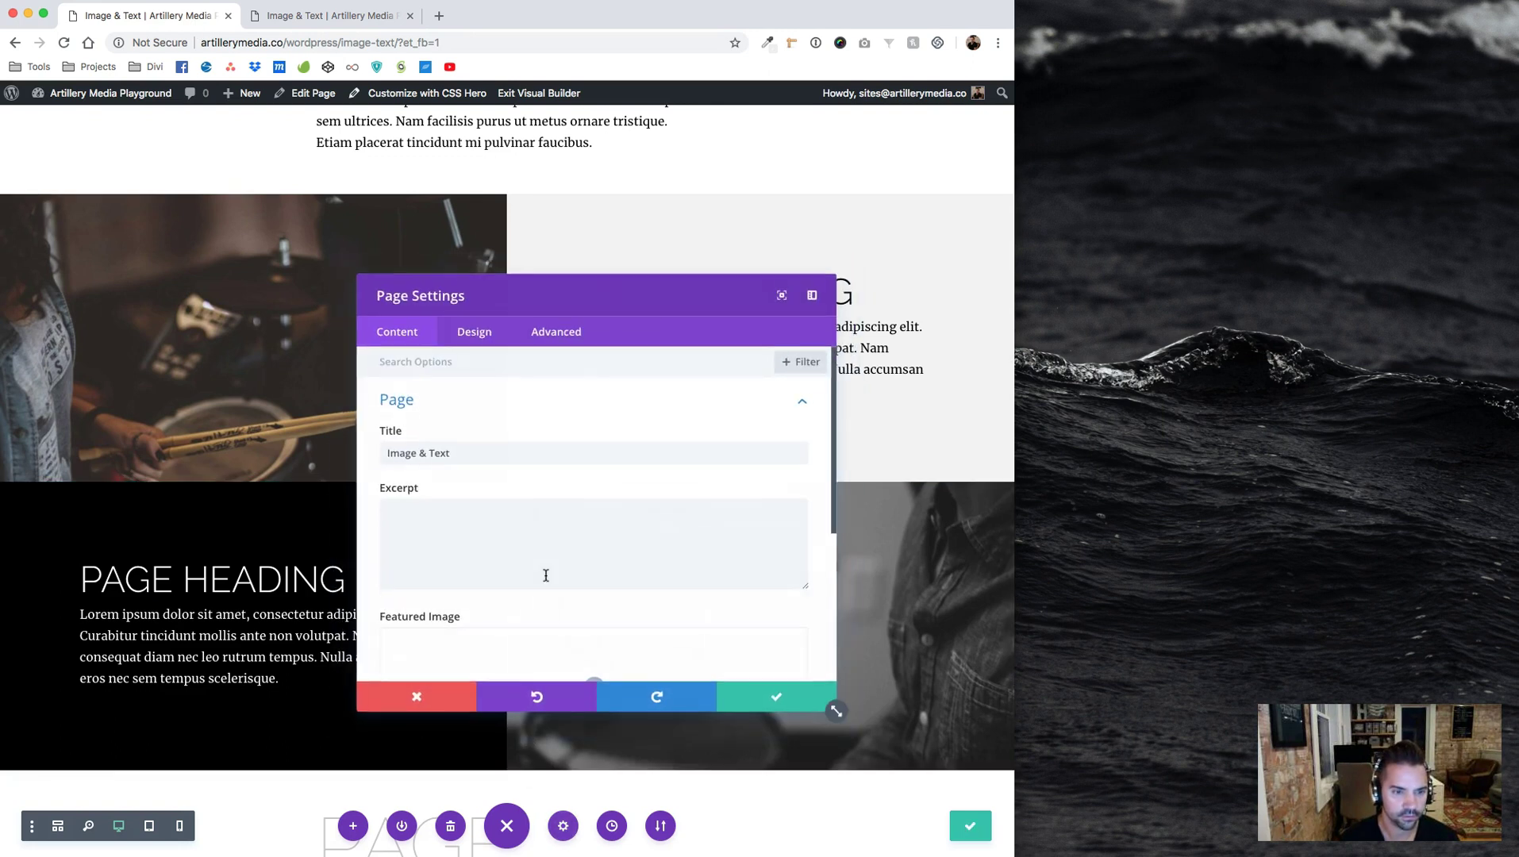
click(548, 331)
drag(555, 292, 316, 192)
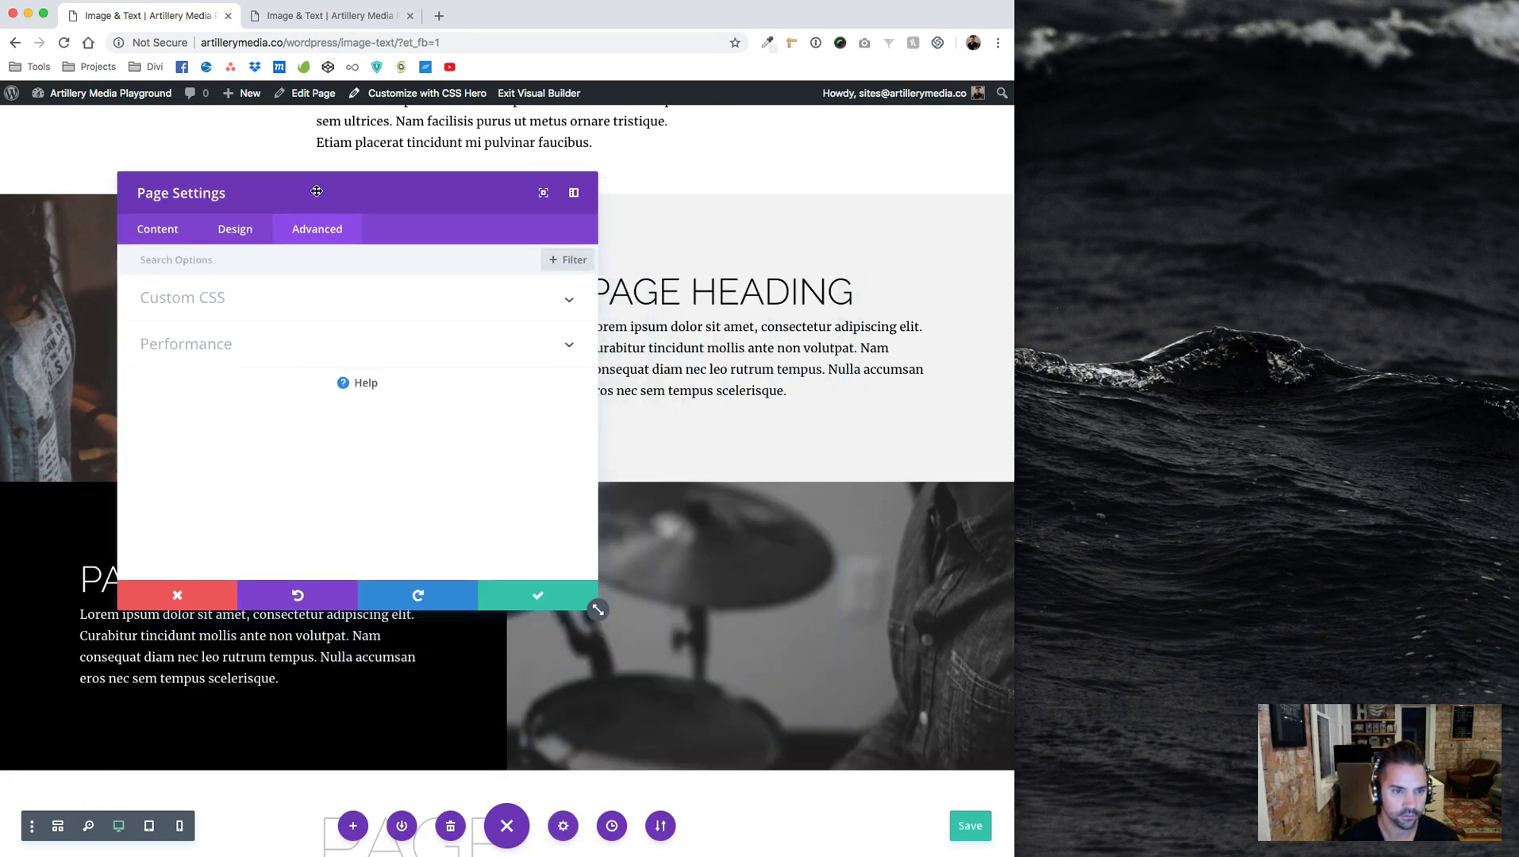
drag(796, 663, 818, 670)
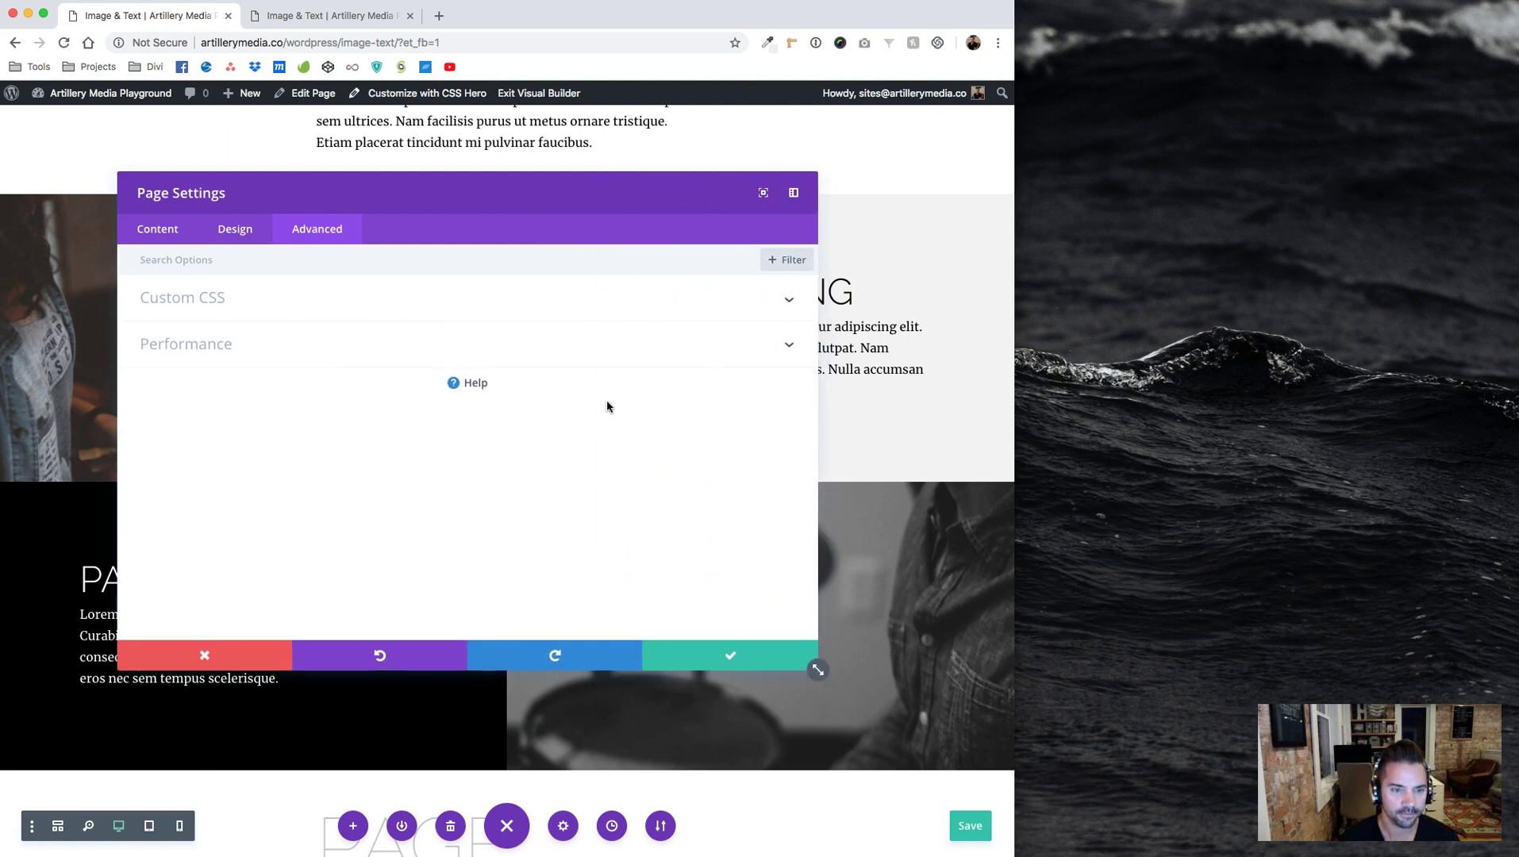
click(227, 302)
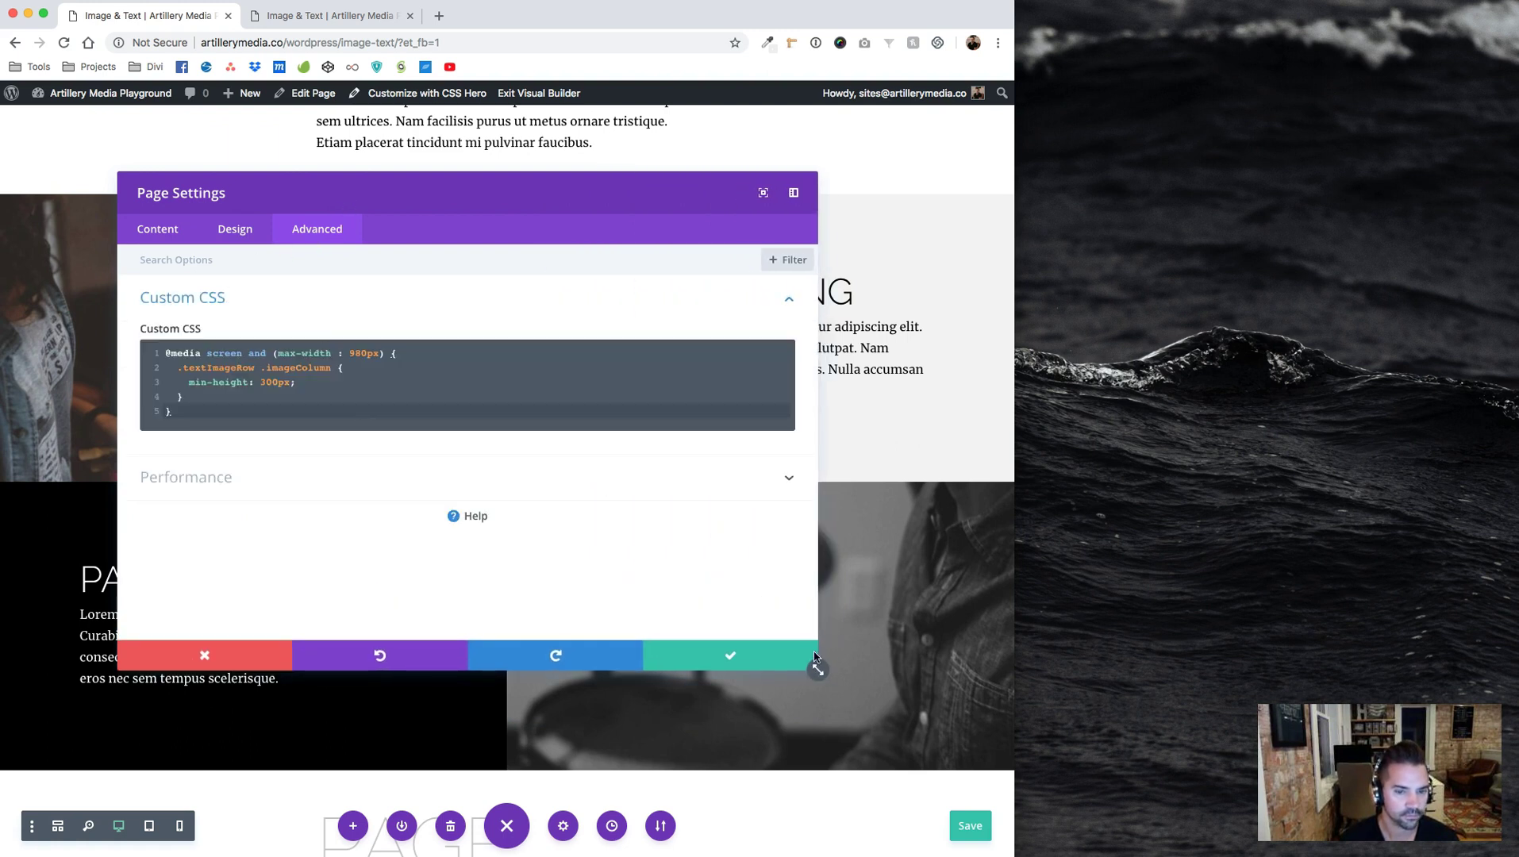
drag(816, 669, 800, 738)
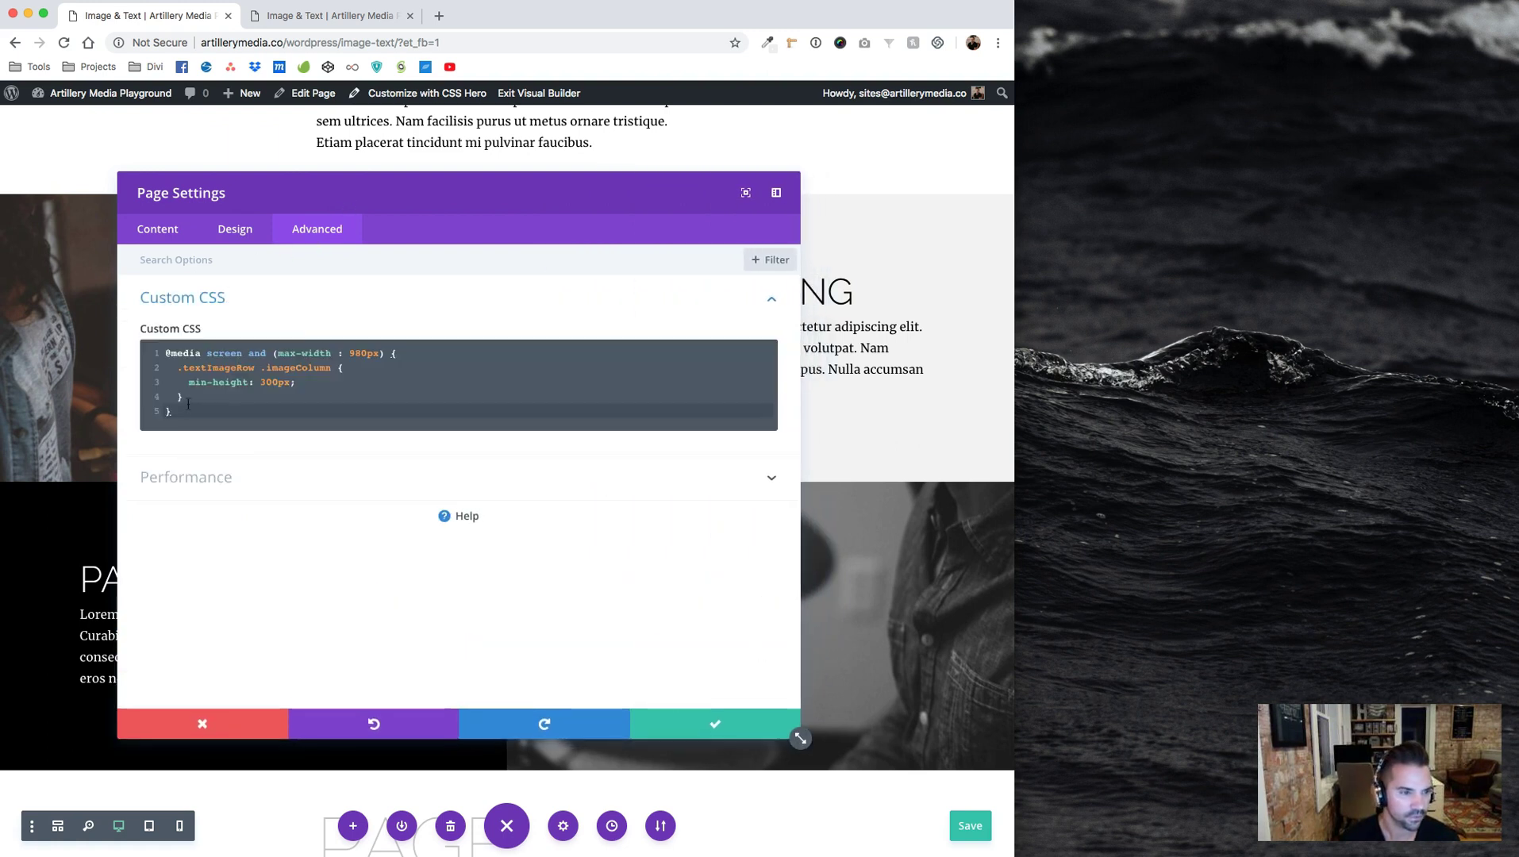
Add blank lines at the end of the custom CSS and paste a copy of the 980px media query below the original
key(Return)
key(Return)
key(Return)
key(Return)
key(Return)
key(Return)
key(Return)
key(Return)
key(Return)
key(Return)
key(Return)
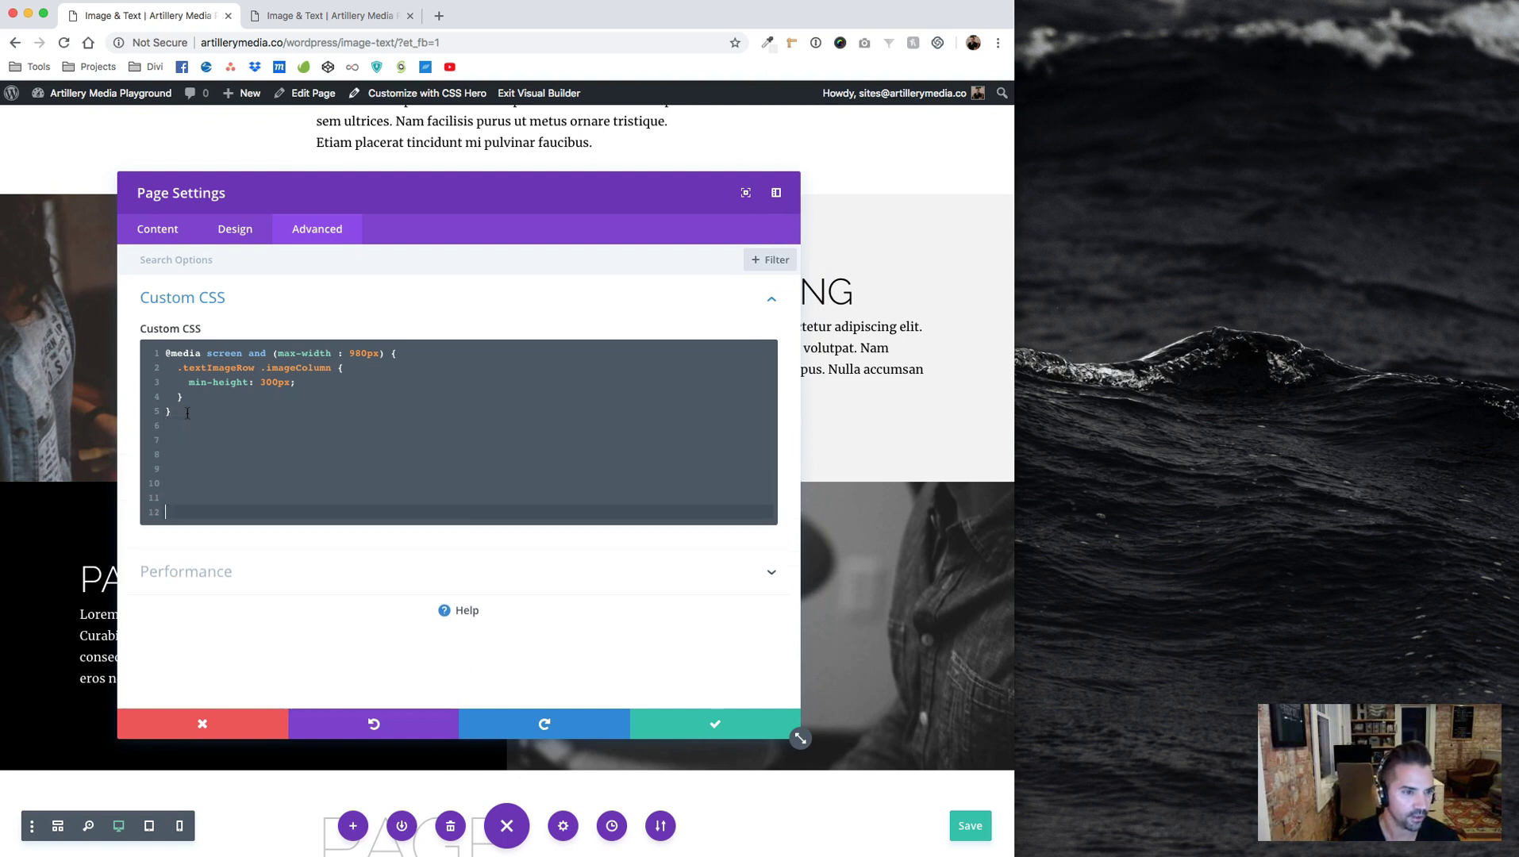
drag(185, 411, 134, 325)
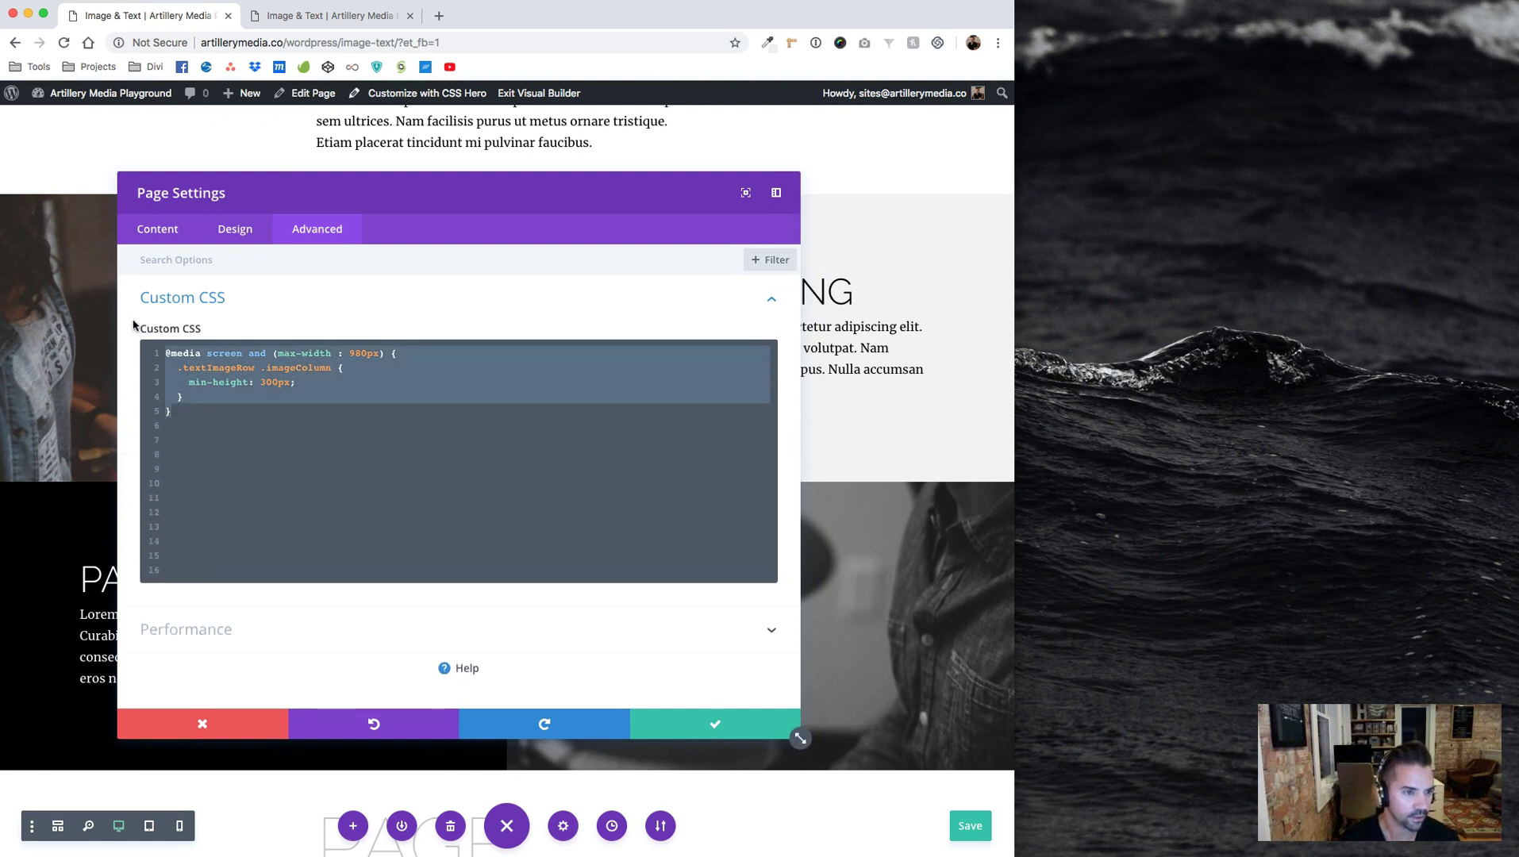
key(ctrl+c)
key(Right)
key(Return)
key(Return)
key(ctrl+v)
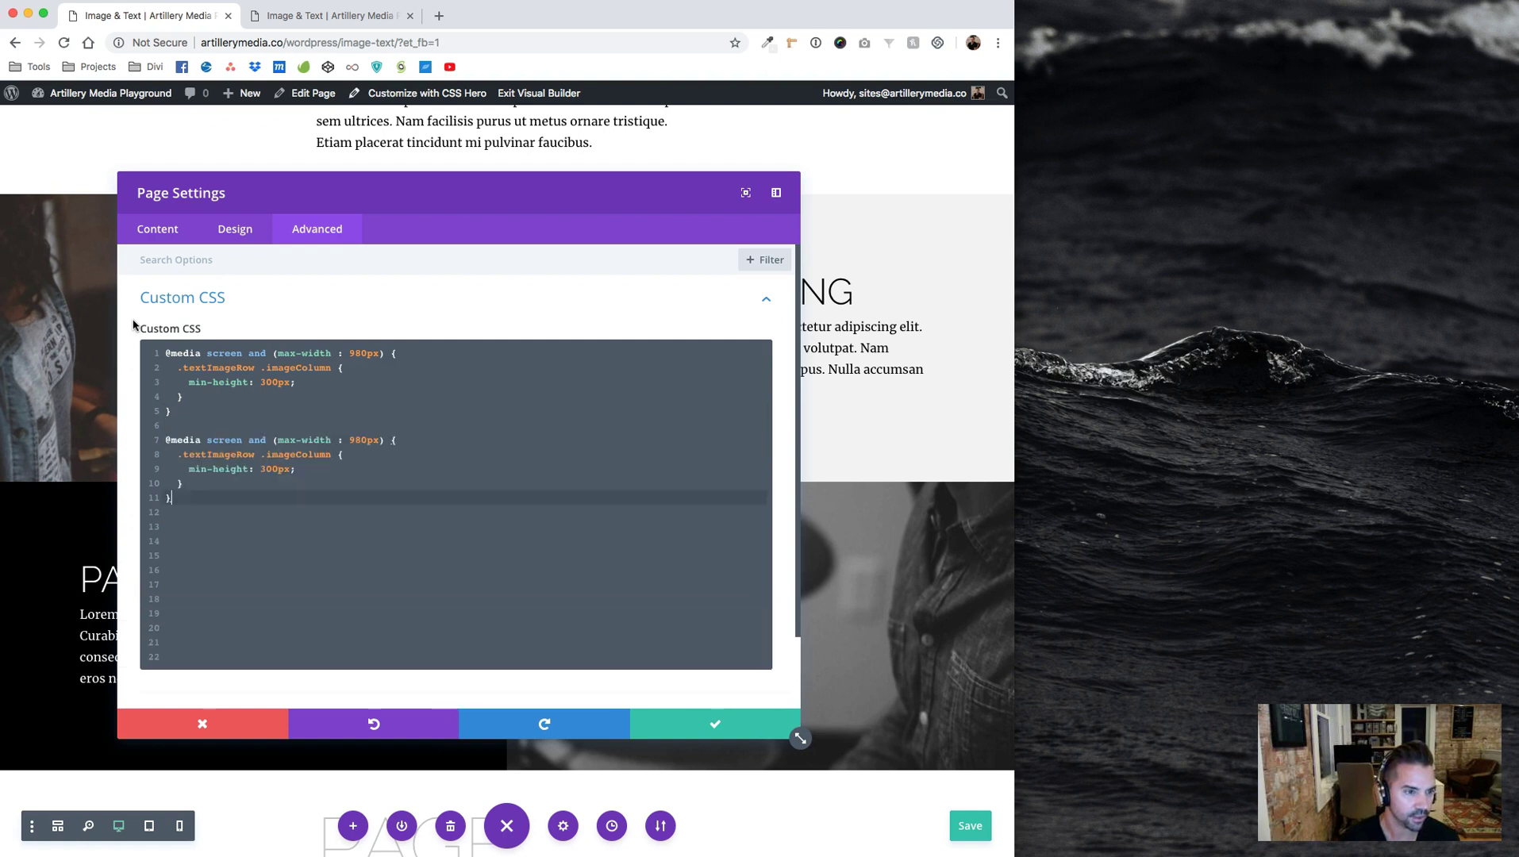
Set the copied media query's max-width to 767px and its min-height to 200px, and save the page settings
click(361, 441)
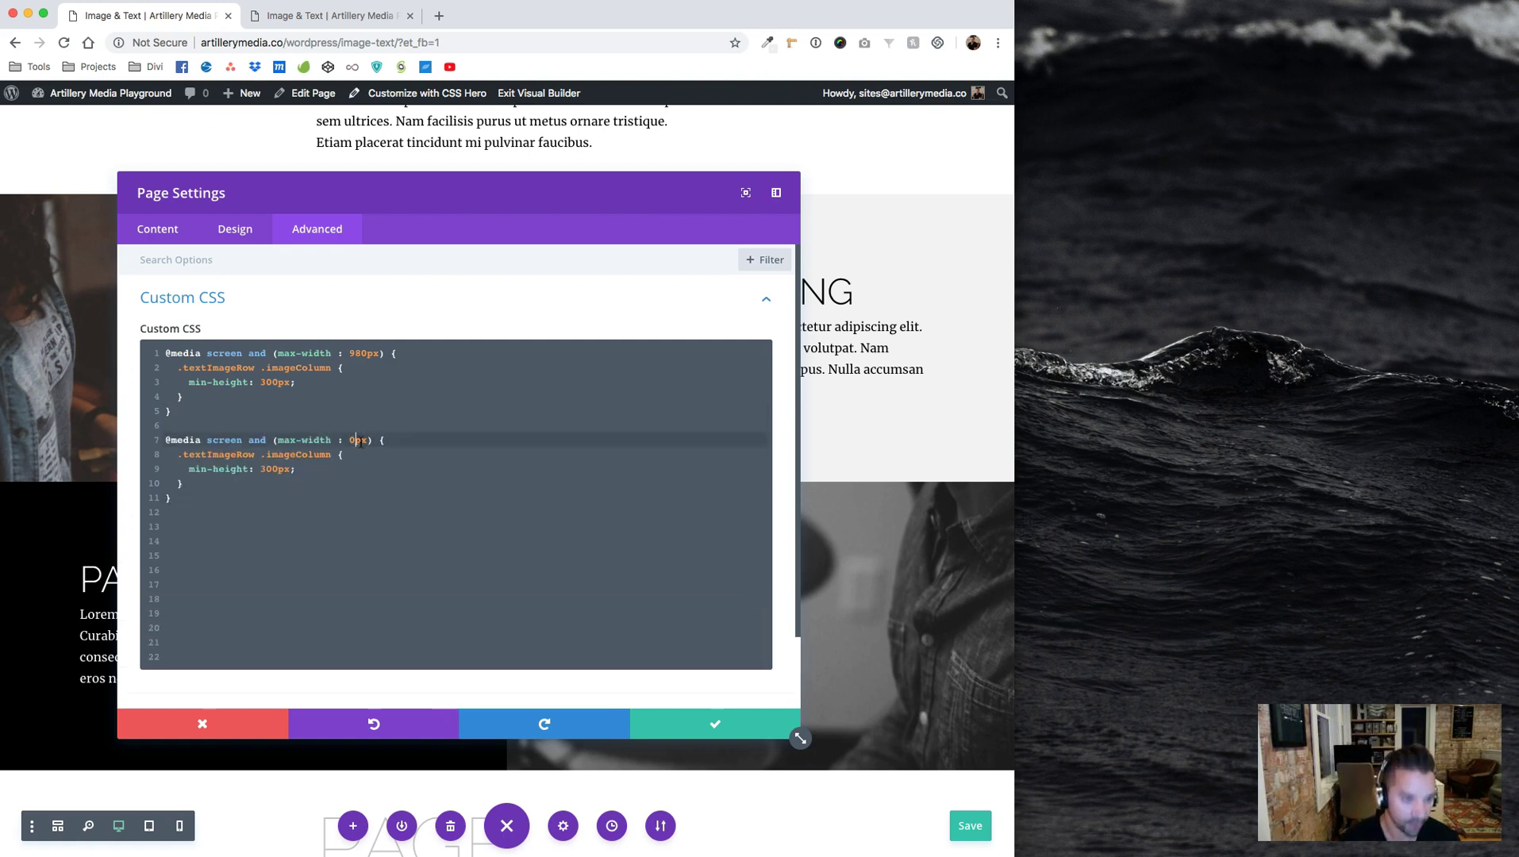
text(767)
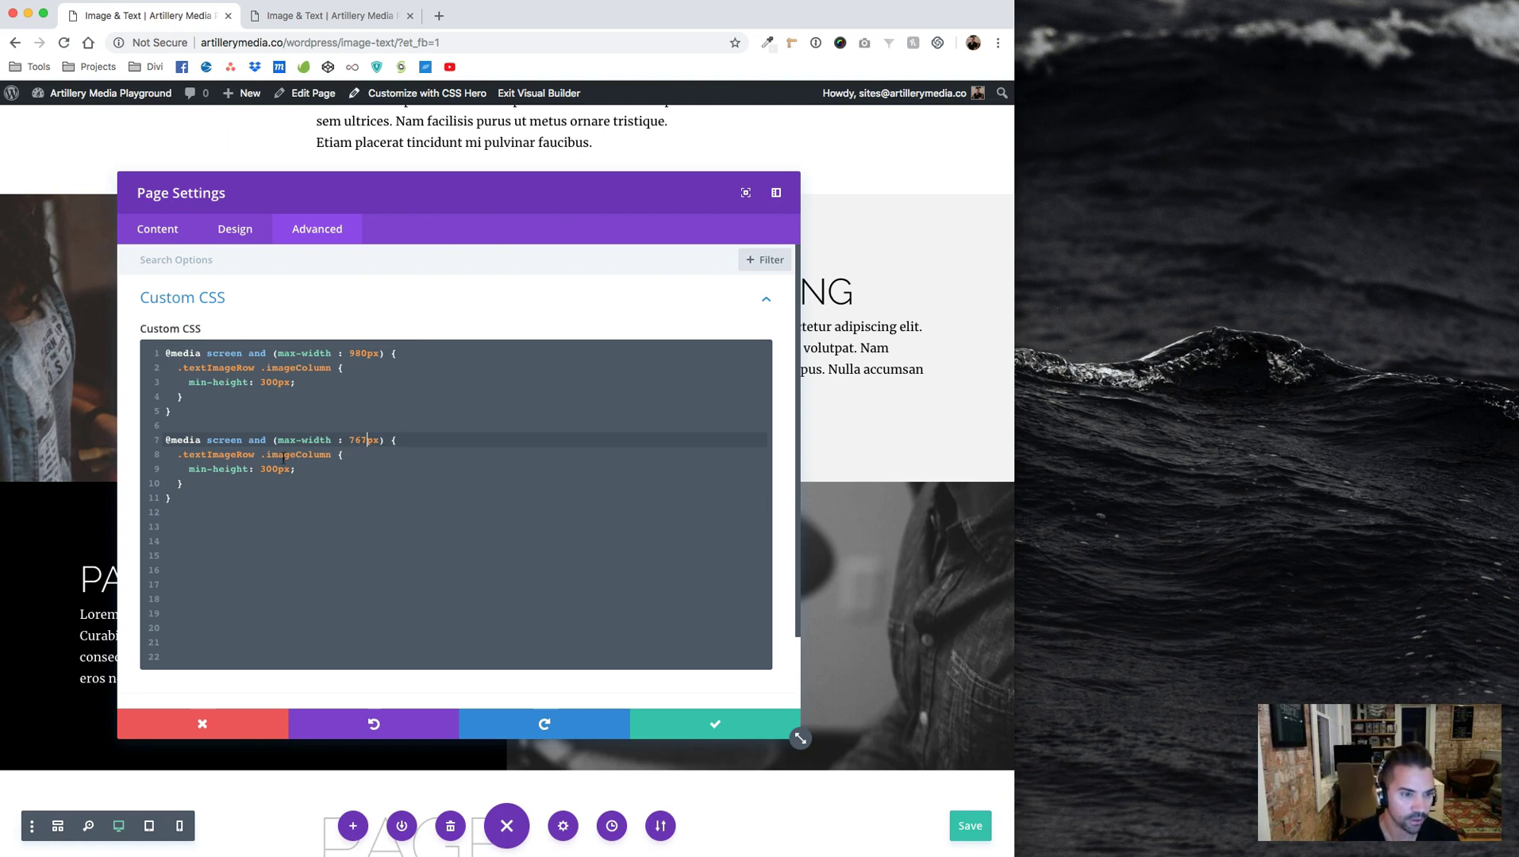
click(264, 470)
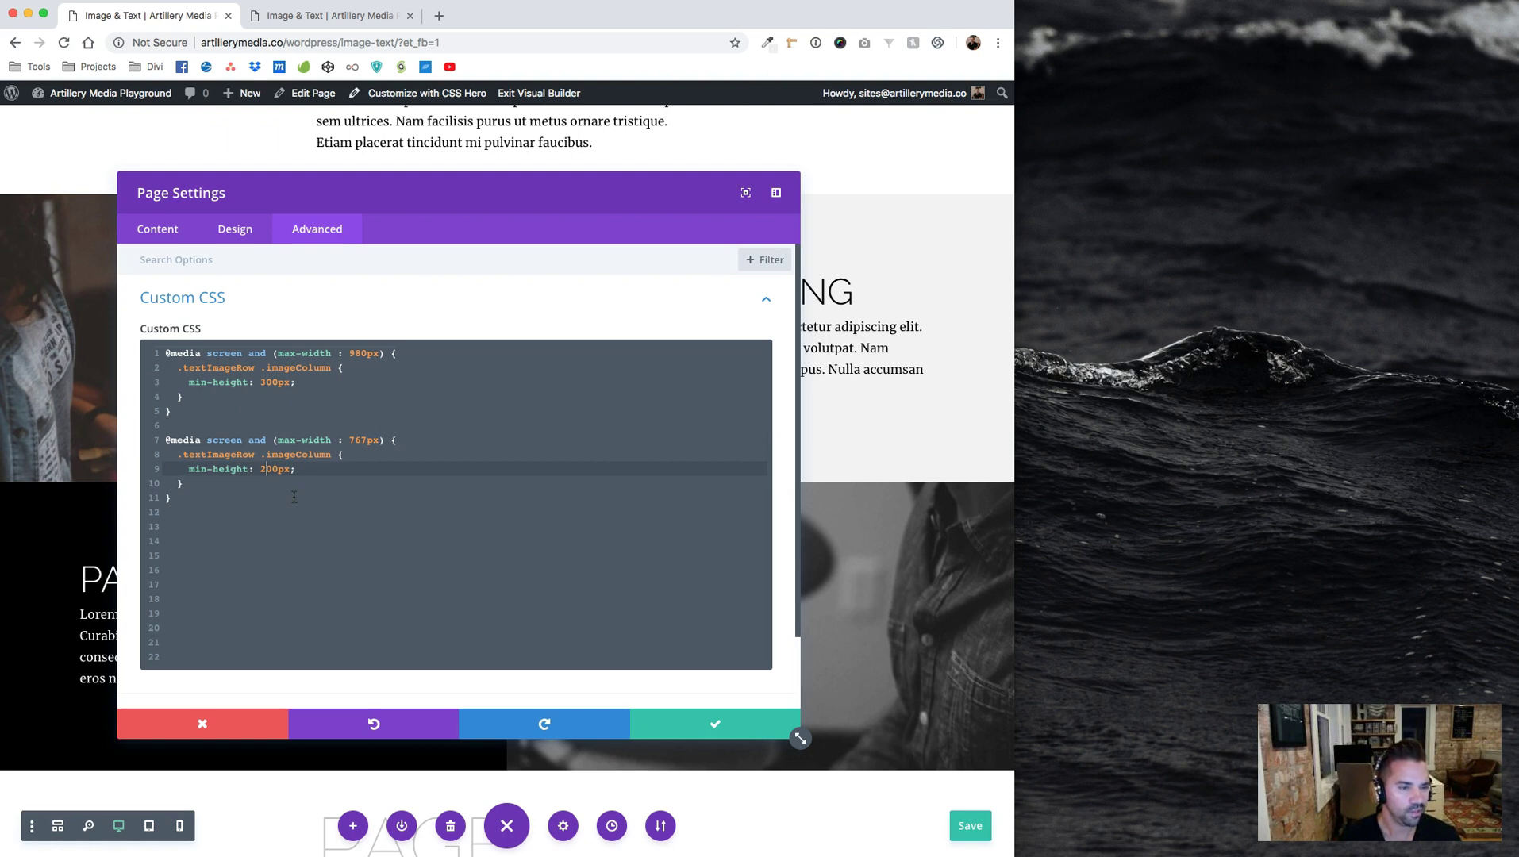
click(714, 722)
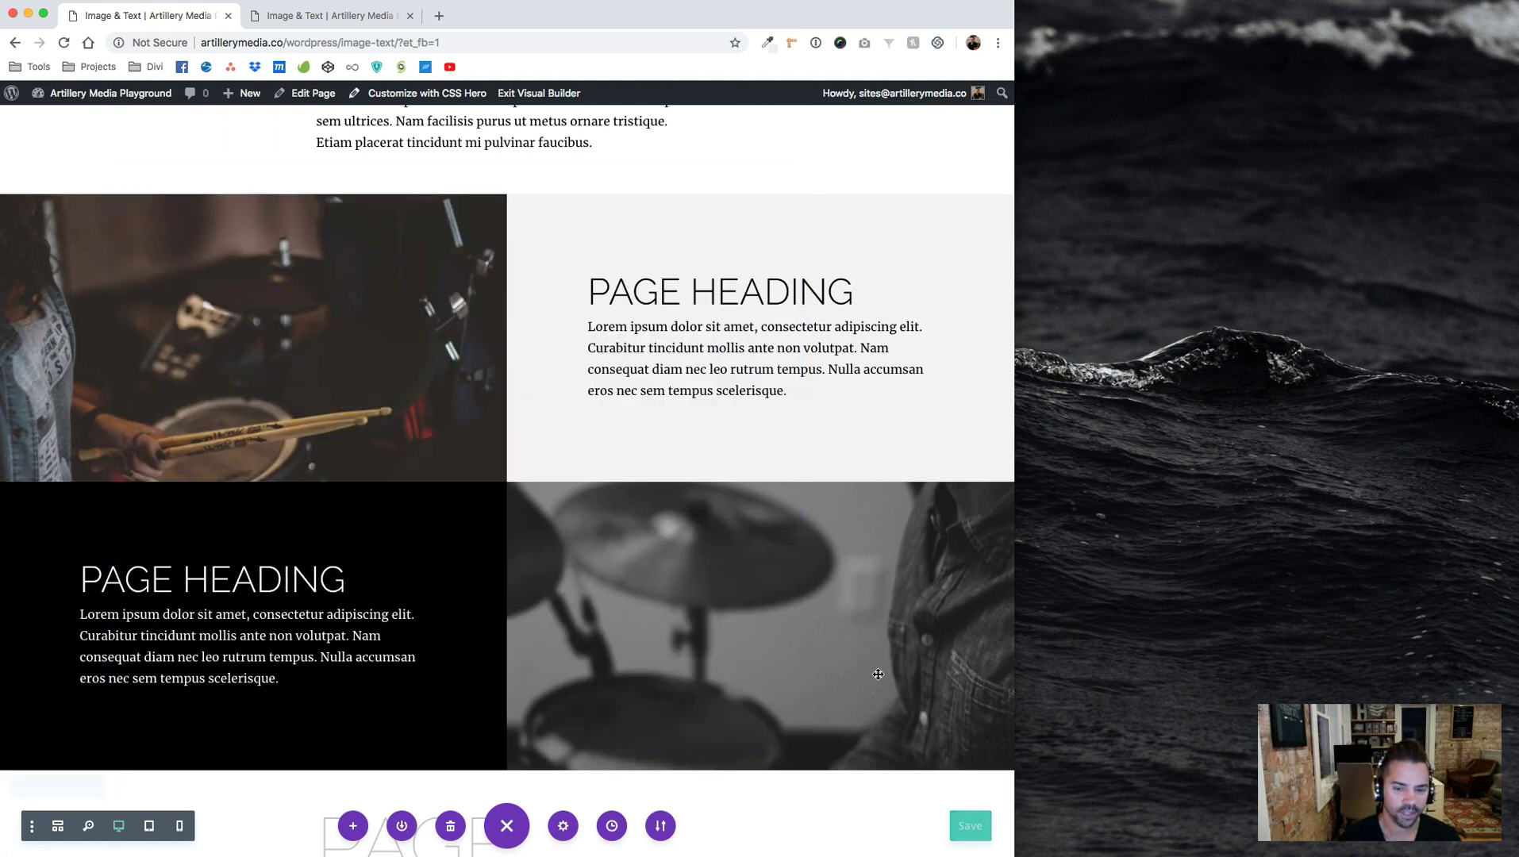
Reload the live page and check the image column heights at tablet, phone and desktop widths
click(333, 15)
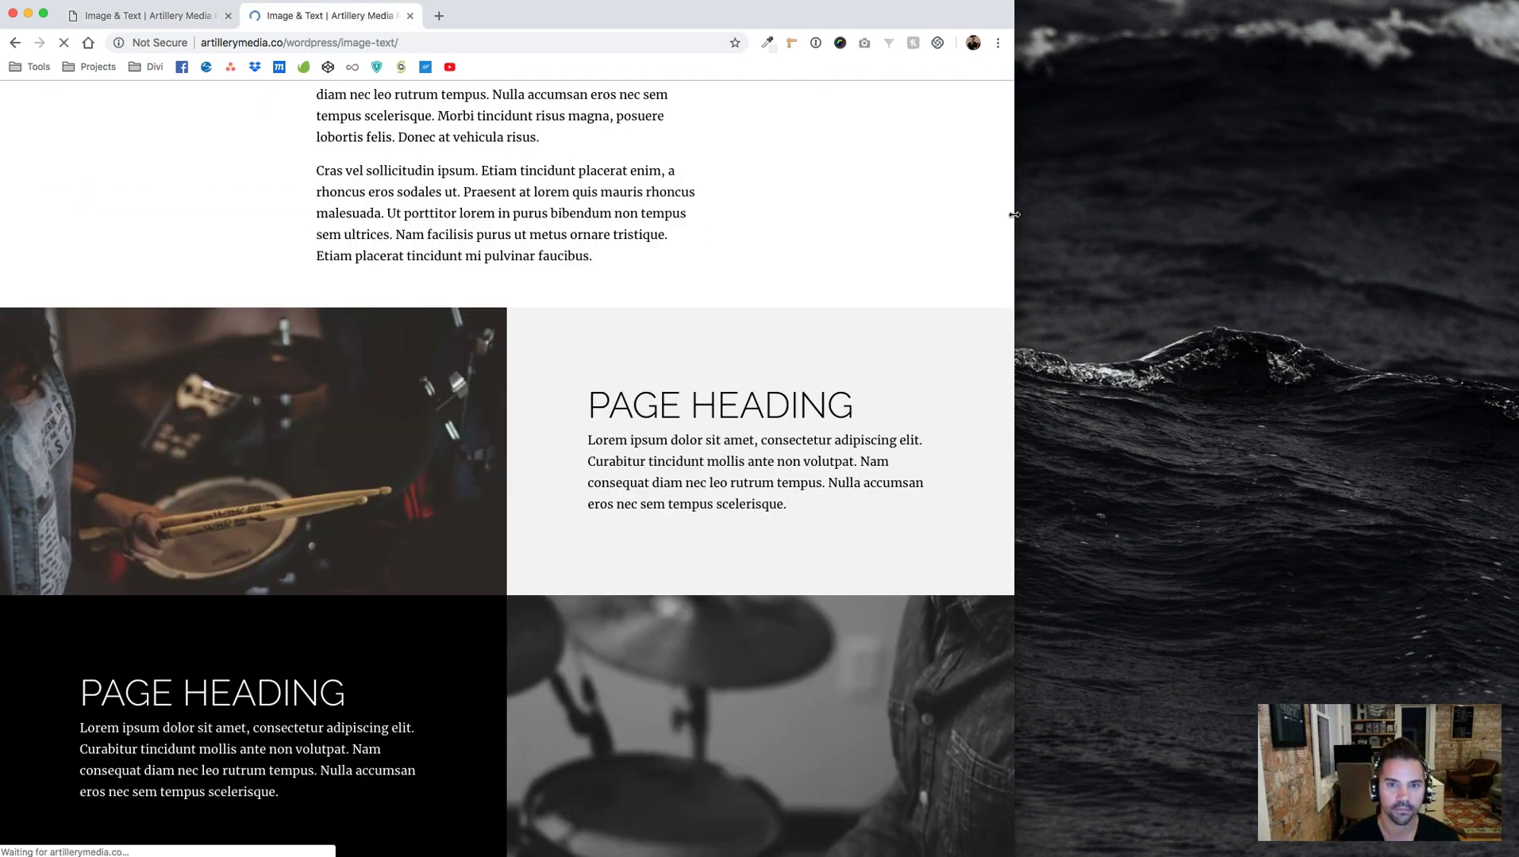
drag(1016, 214, 688, 192)
scroll(543, 280, down, 3)
scroll(543, 281, up, 3)
drag(686, 246, 404, 248)
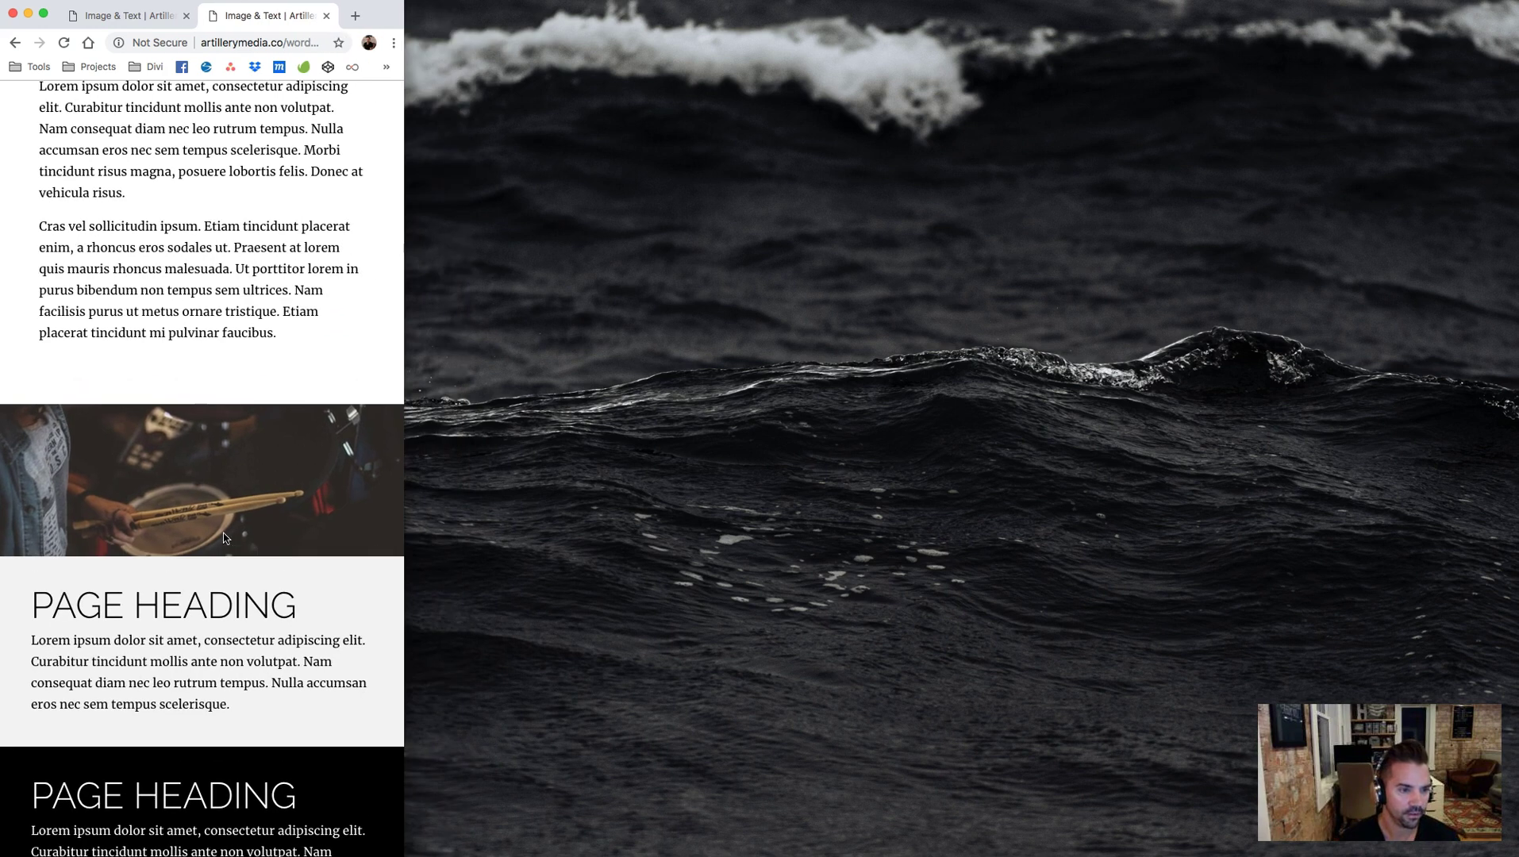
drag(405, 326, 1211, 406)
scroll(820, 465, down, 6)
scroll(873, 412, up, 5)
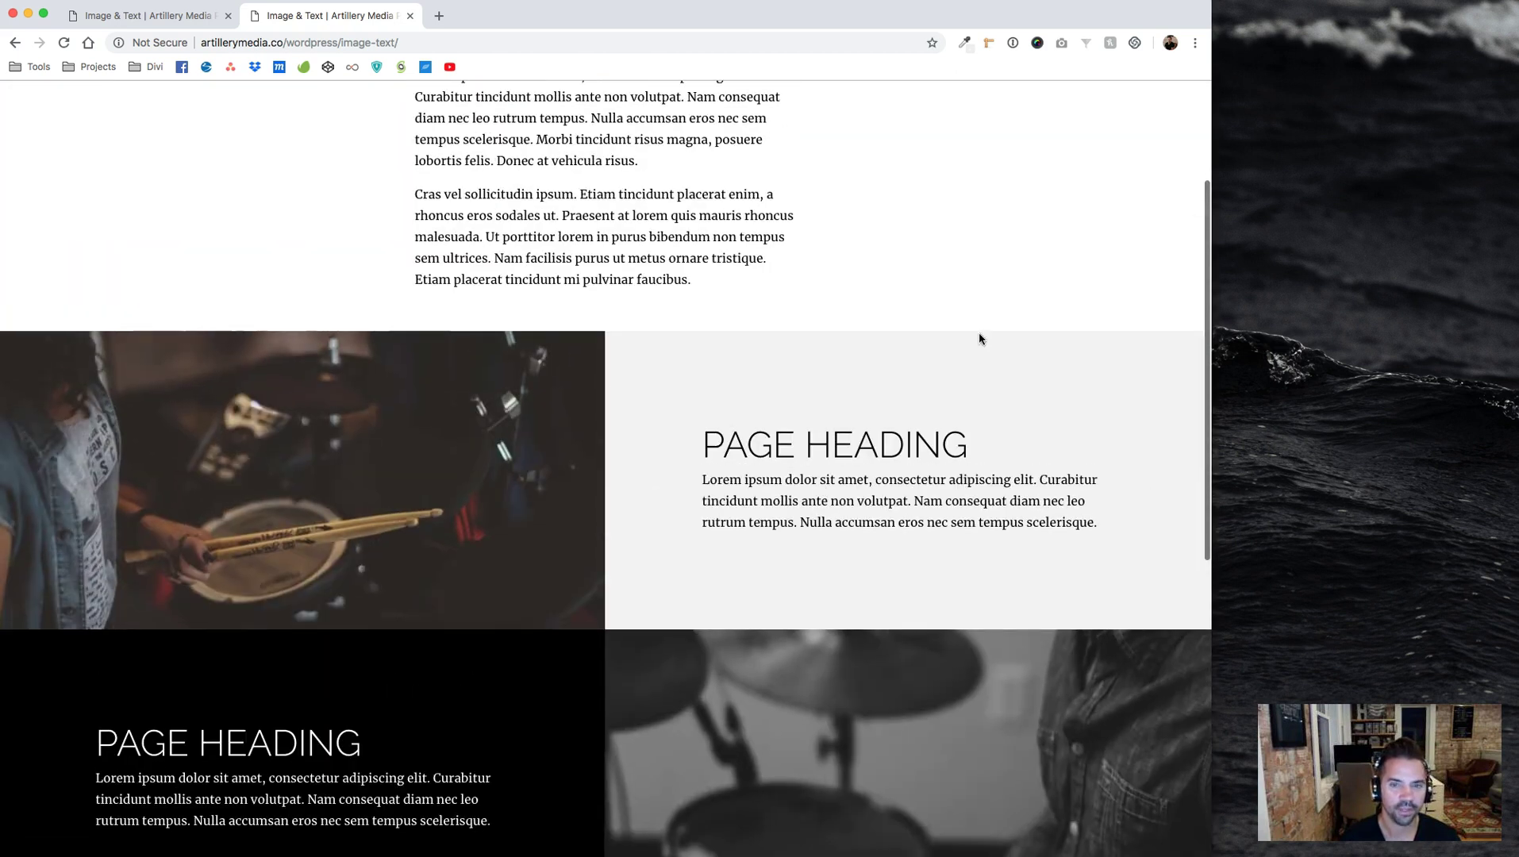
Compare the order of the second row's text and image columns between the desktop and stacked tablet layouts
drag(1211, 144, 1100, 146)
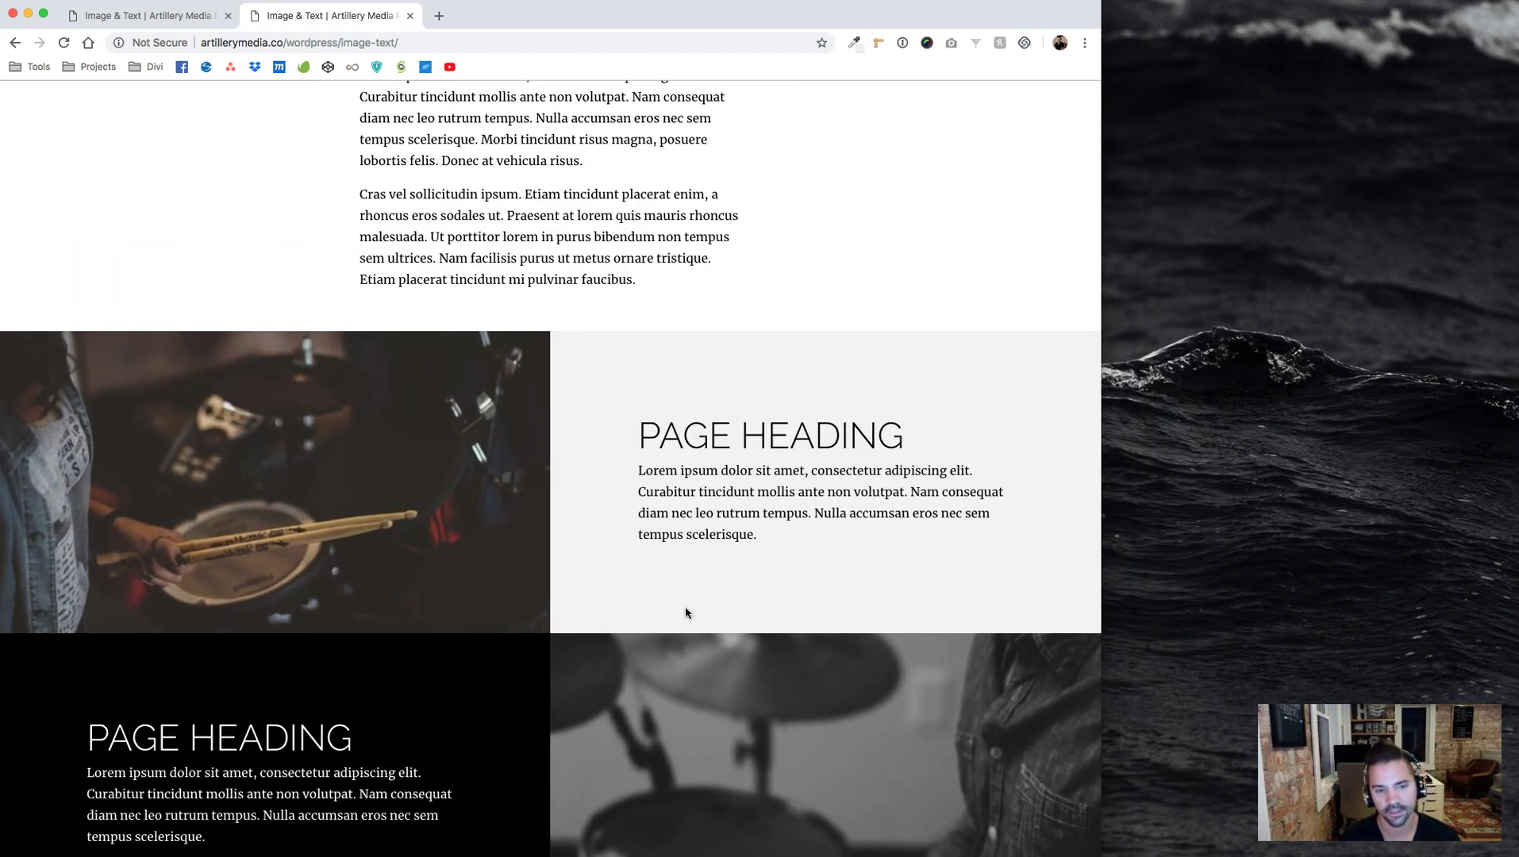
drag(1102, 277, 736, 303)
scroll(429, 397, down, 3)
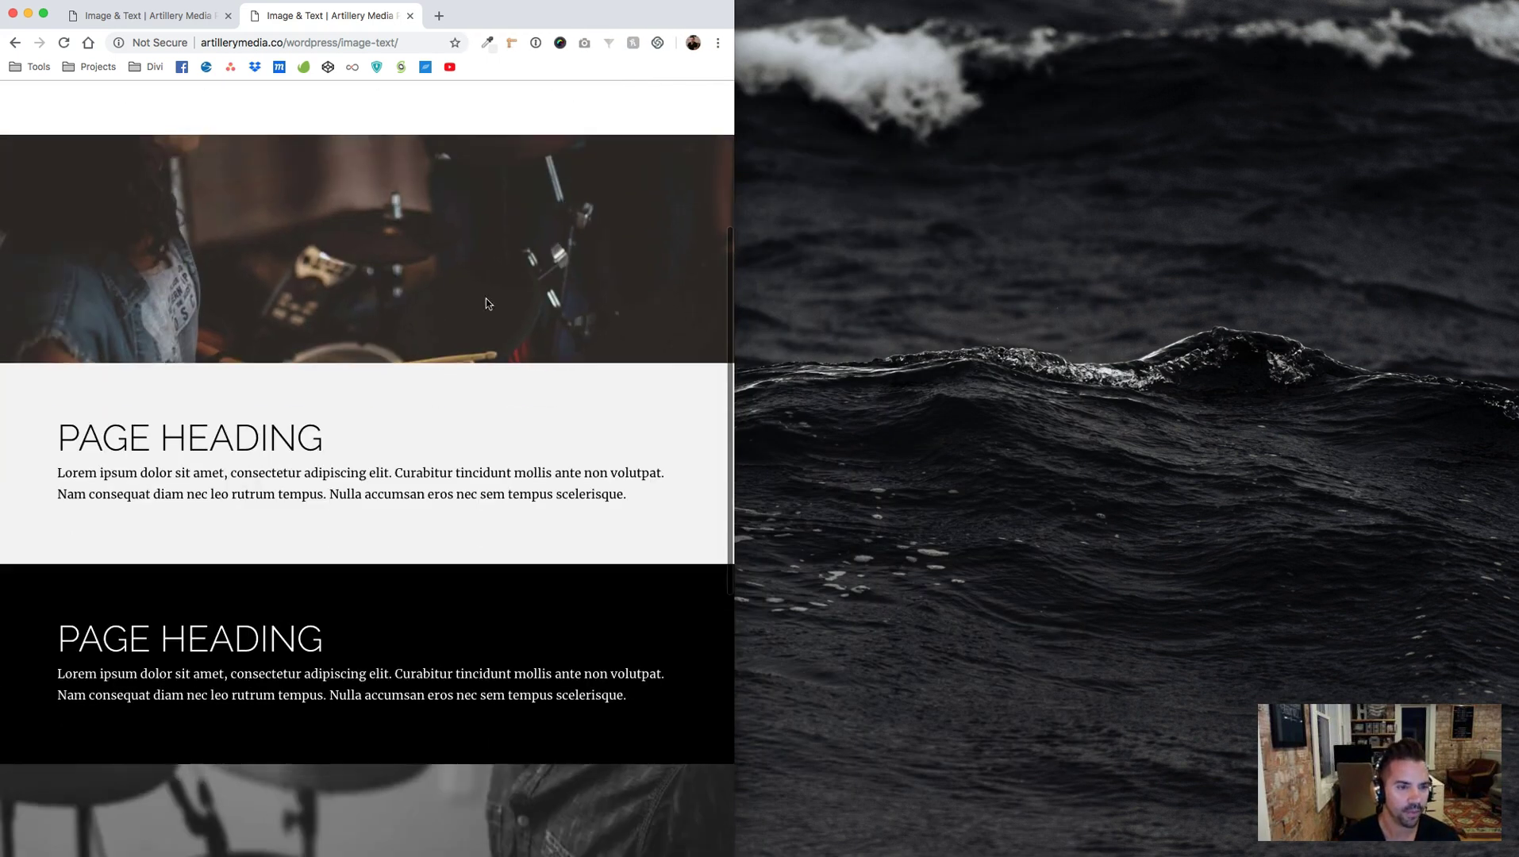
scroll(437, 438, down, 5)
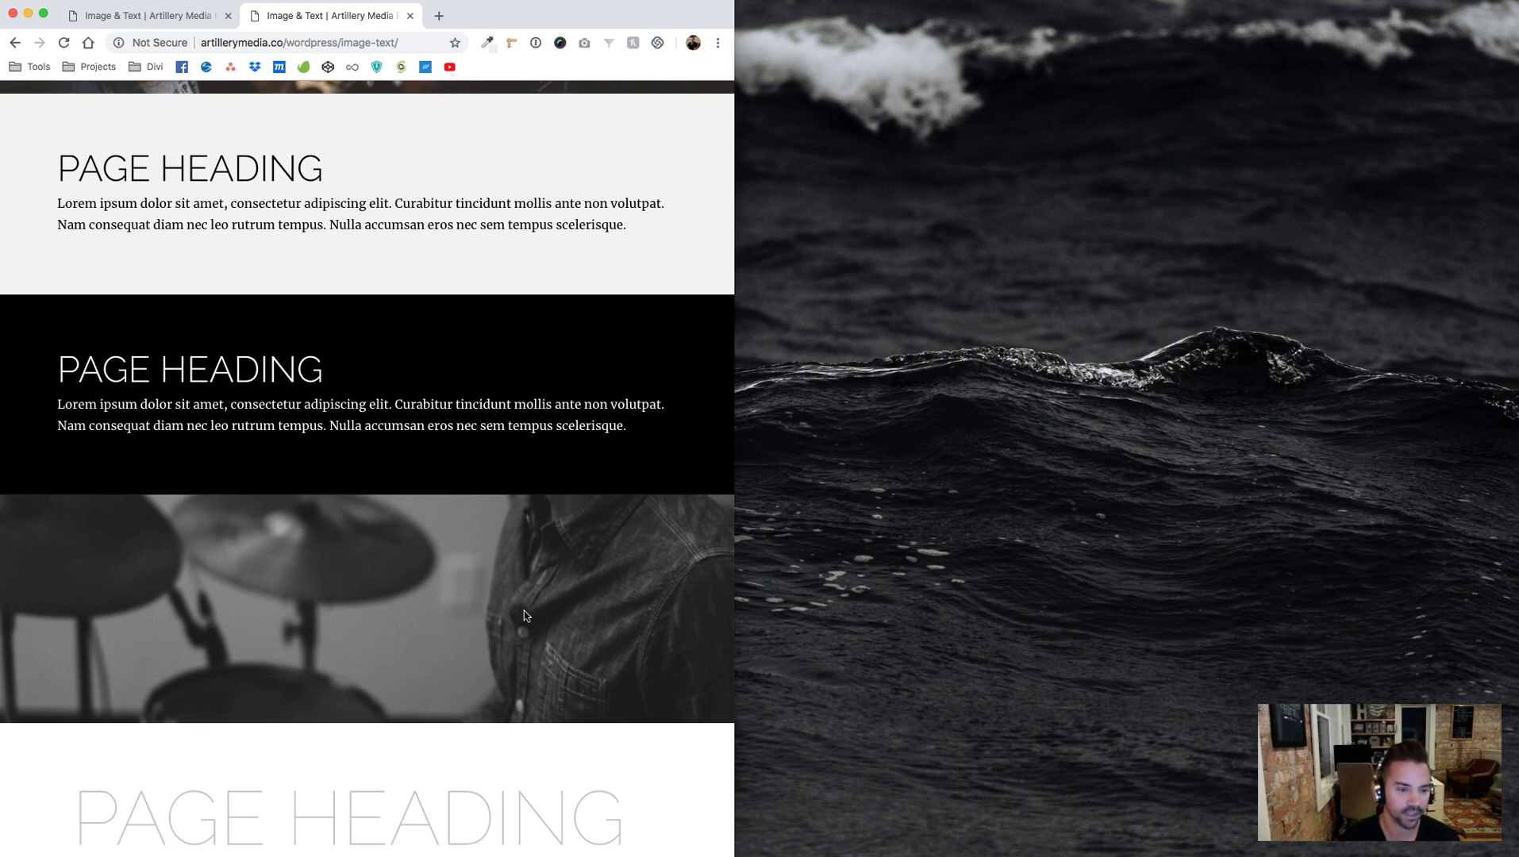
scroll(523, 615, down, 10)
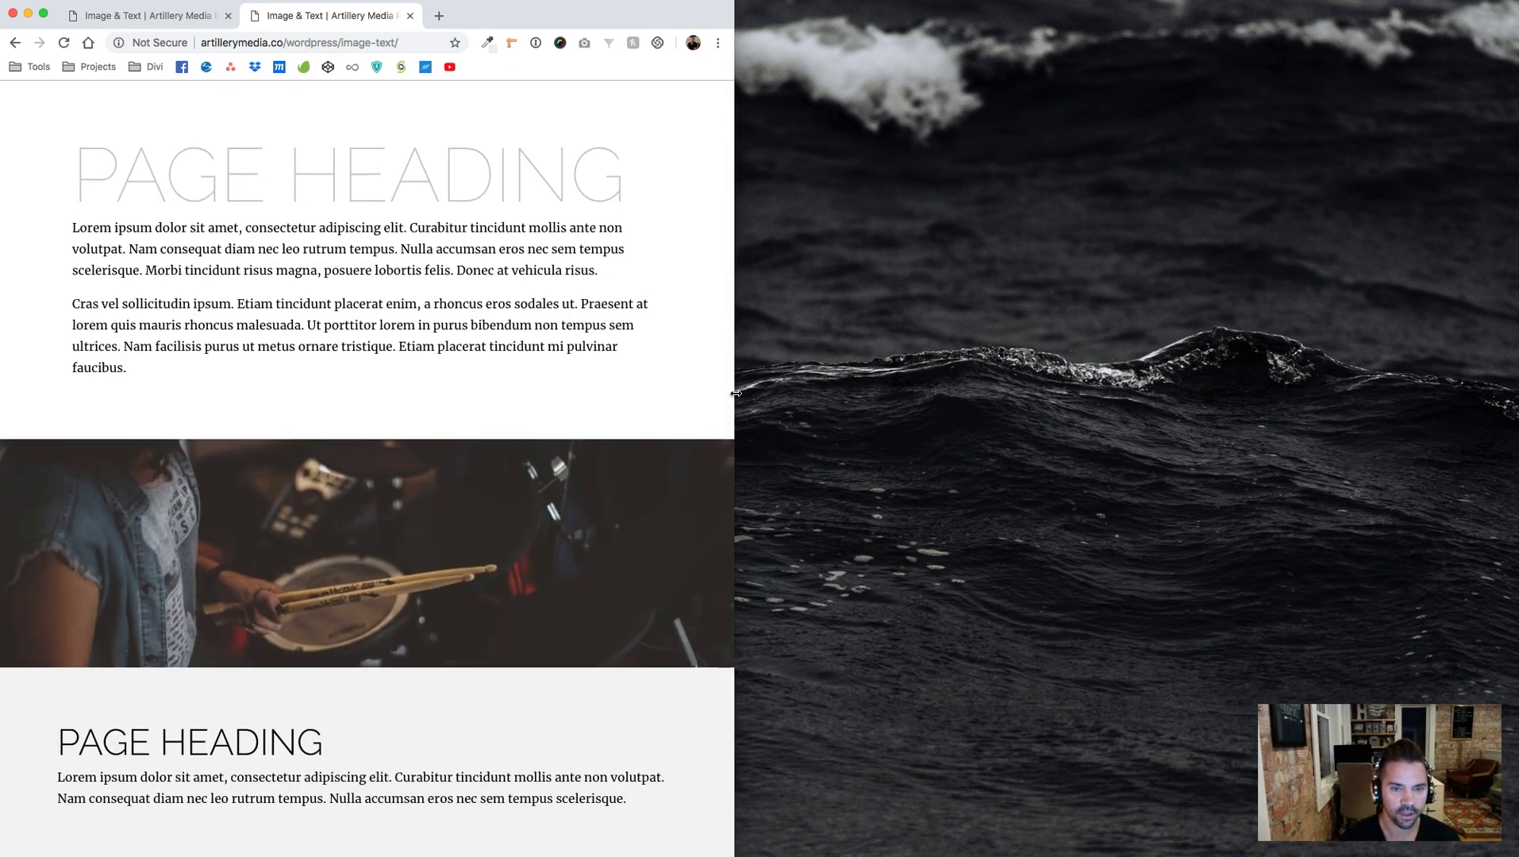
drag(735, 393, 1013, 393)
scroll(618, 423, down, 8)
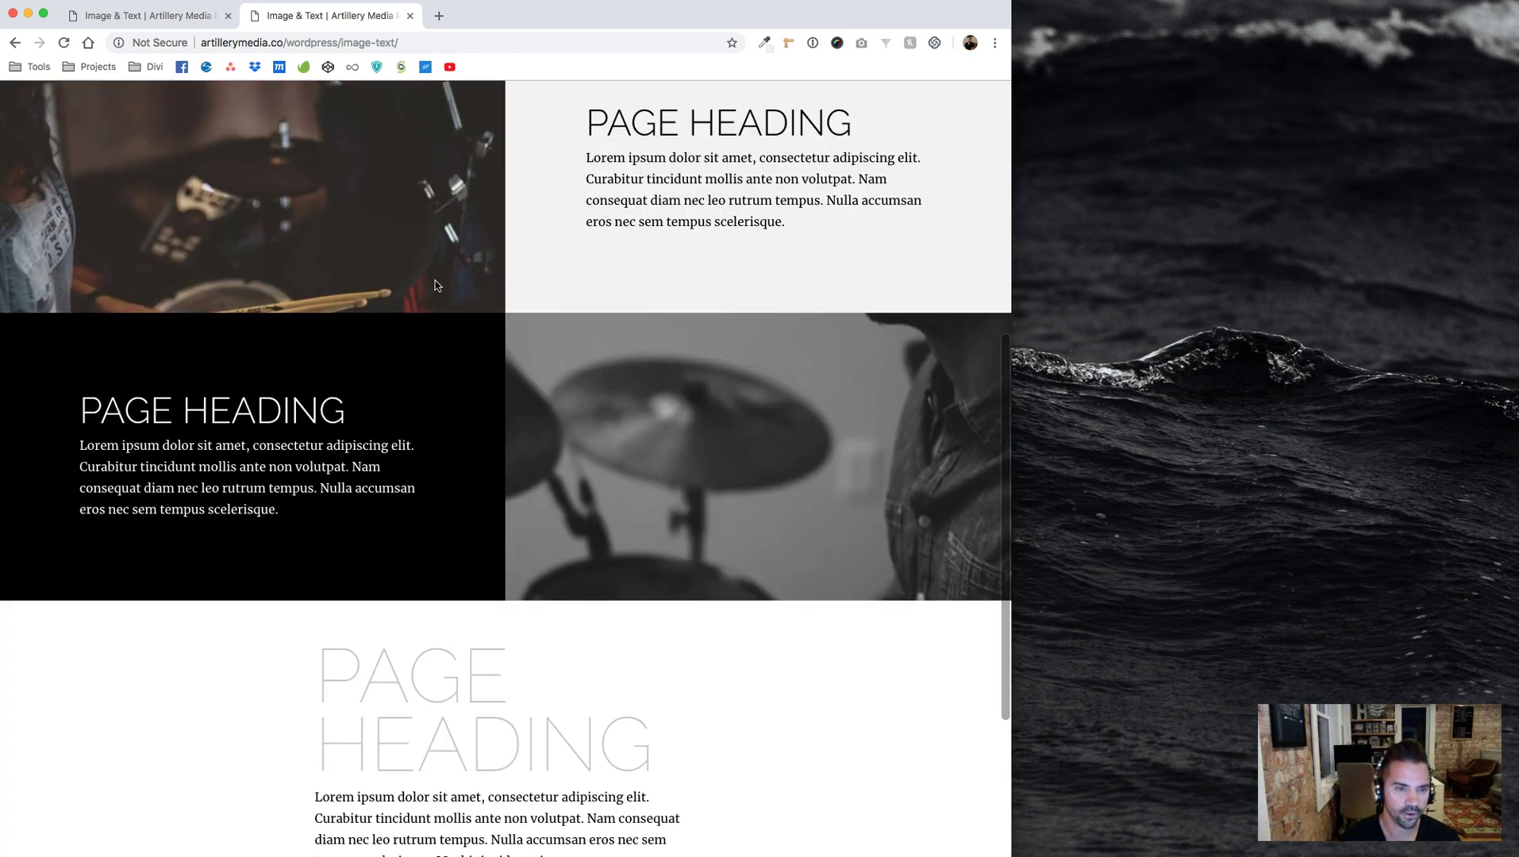
drag(1011, 283, 1073, 290)
scroll(397, 181, down, 8)
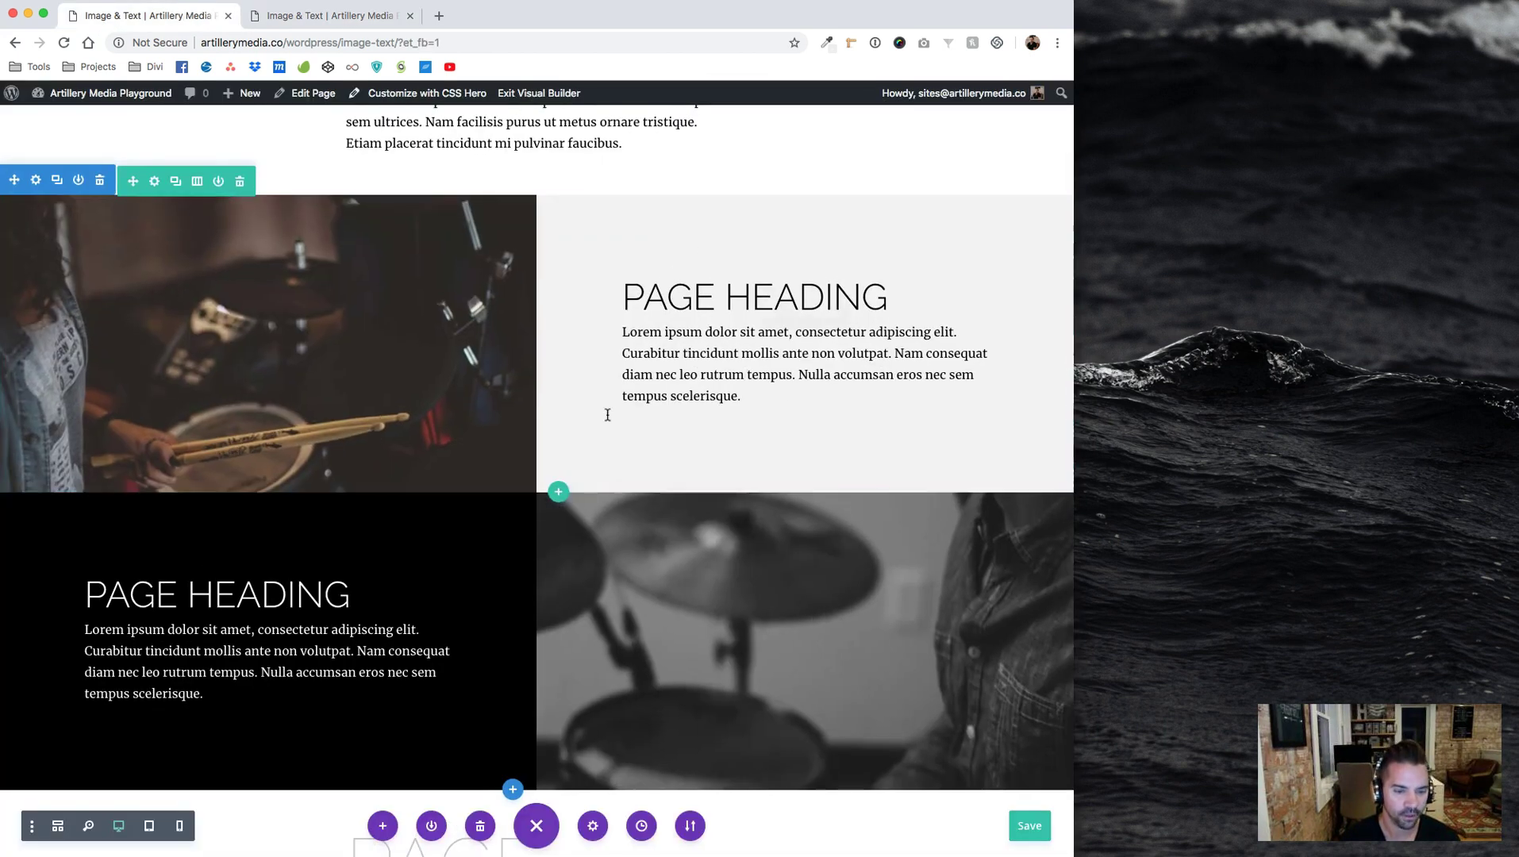
Insert the TWO COLUMN SWITCH code above the page's custom CSS, a 980px query with column-reverse flex rules for .twoColumnSwitch .et_pb_row
click(593, 826)
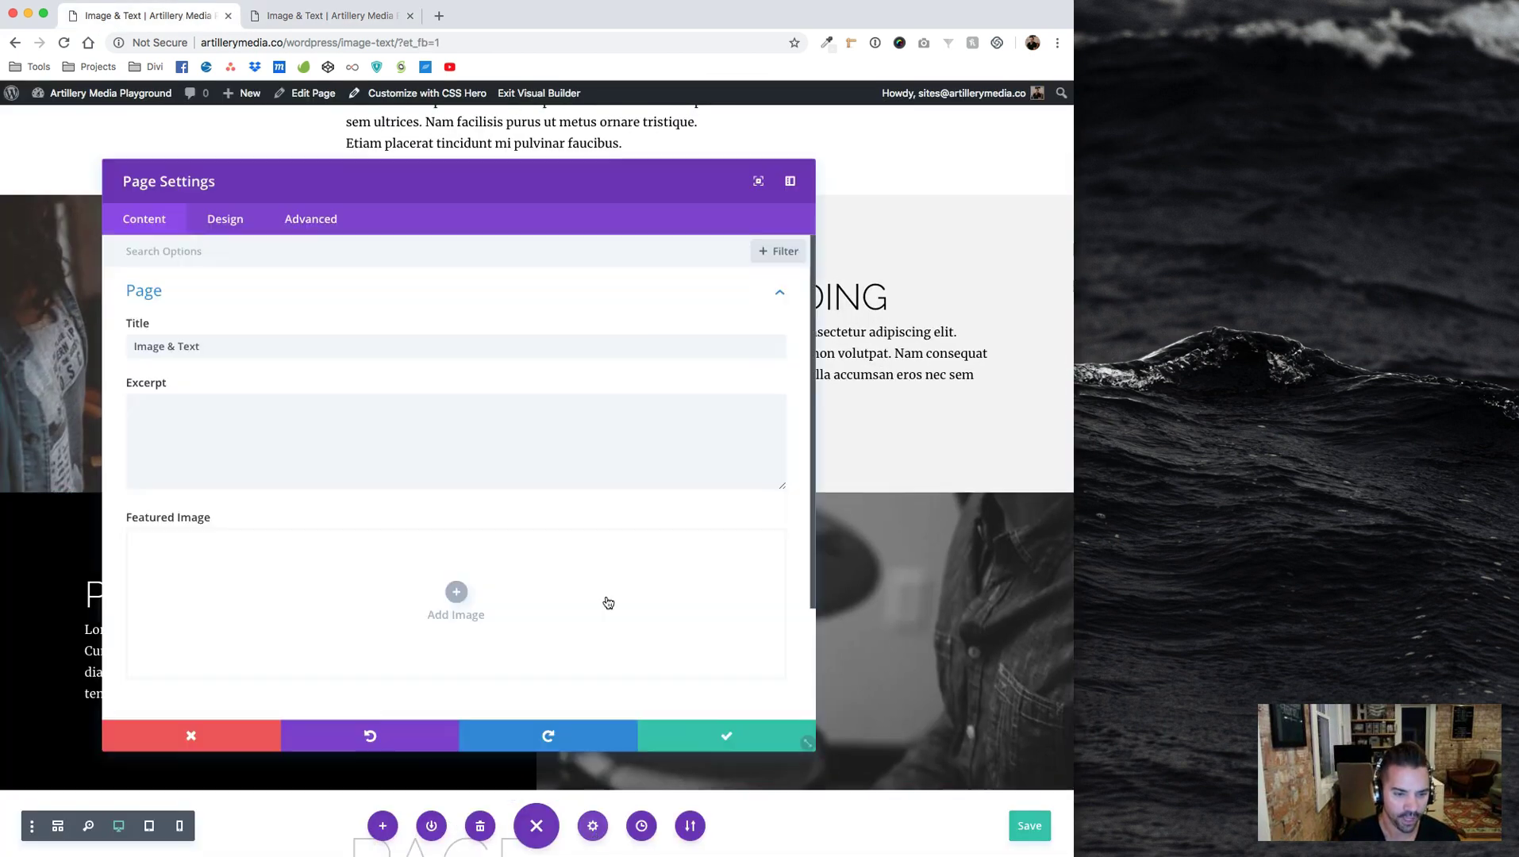
click(314, 234)
click(238, 300)
click(166, 352)
key(Return)
key(Return)
key(Return)
key(Return)
key(Up)
key(Up)
key(Up)
text(divis)
text(witch .et_pb_row {)
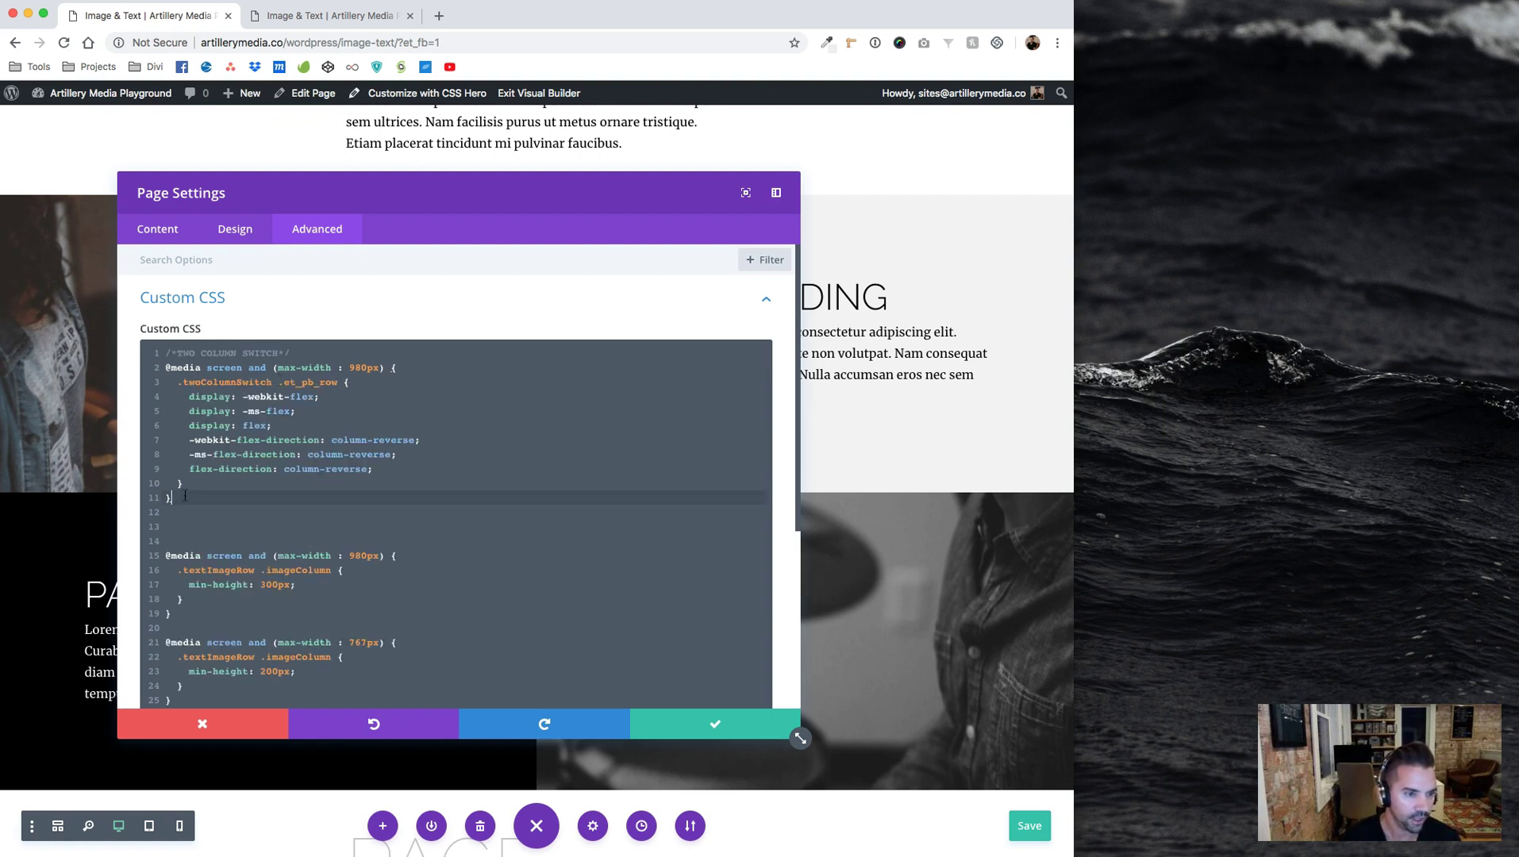
Remove the extra blank lines between the two-column switch code and the image column media query
key(Down)
key(Delete)
key(BackSpace)
click(324, 411)
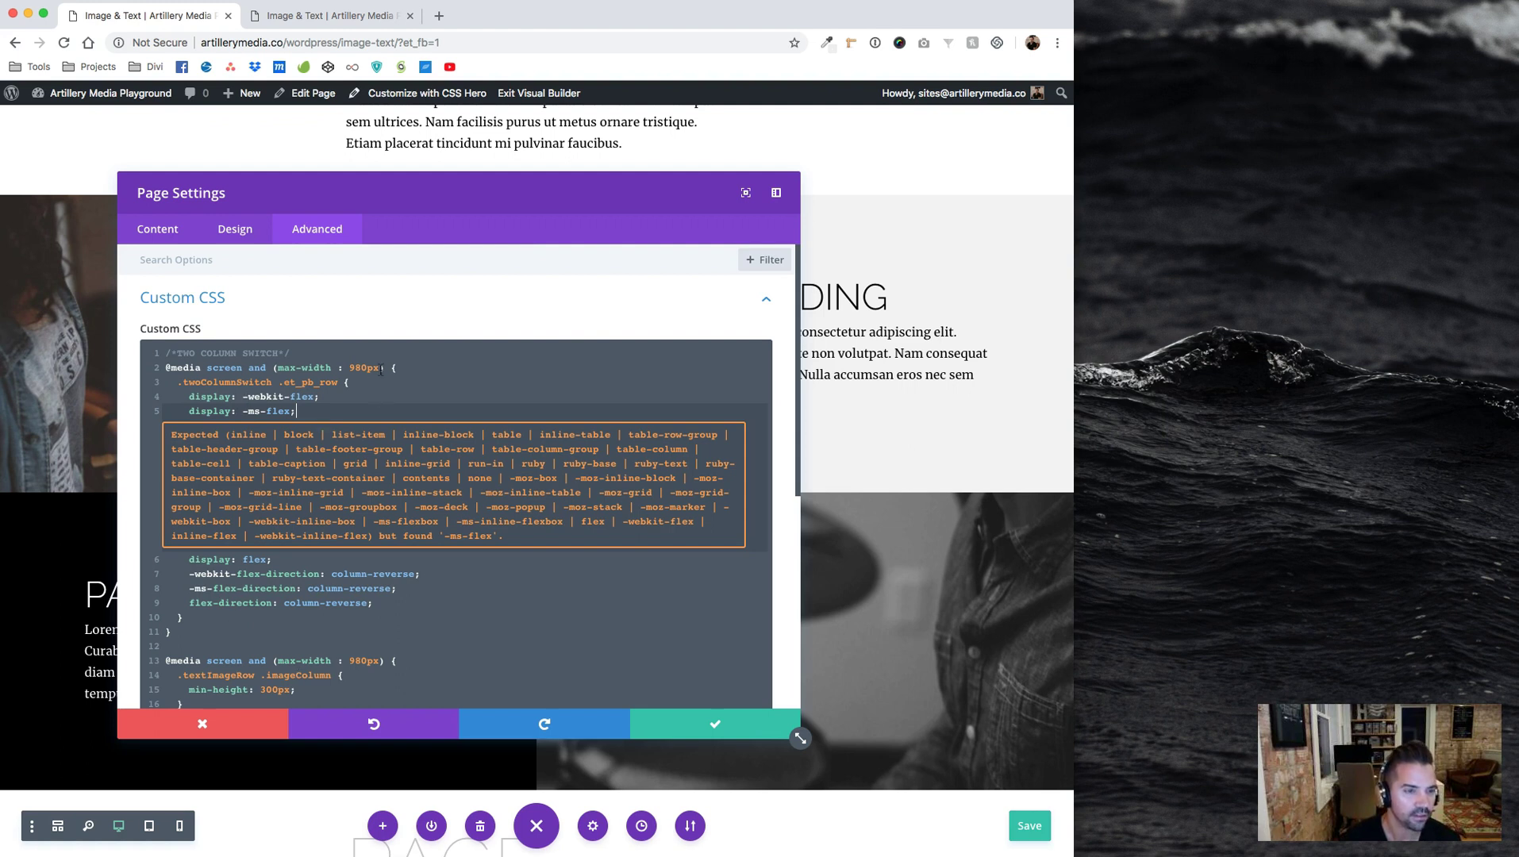
Move the .twoColumnSwitch rule into the existing 980px media query and delete the emptied query, its comment and the leading blank lines
drag(178, 382, 209, 612)
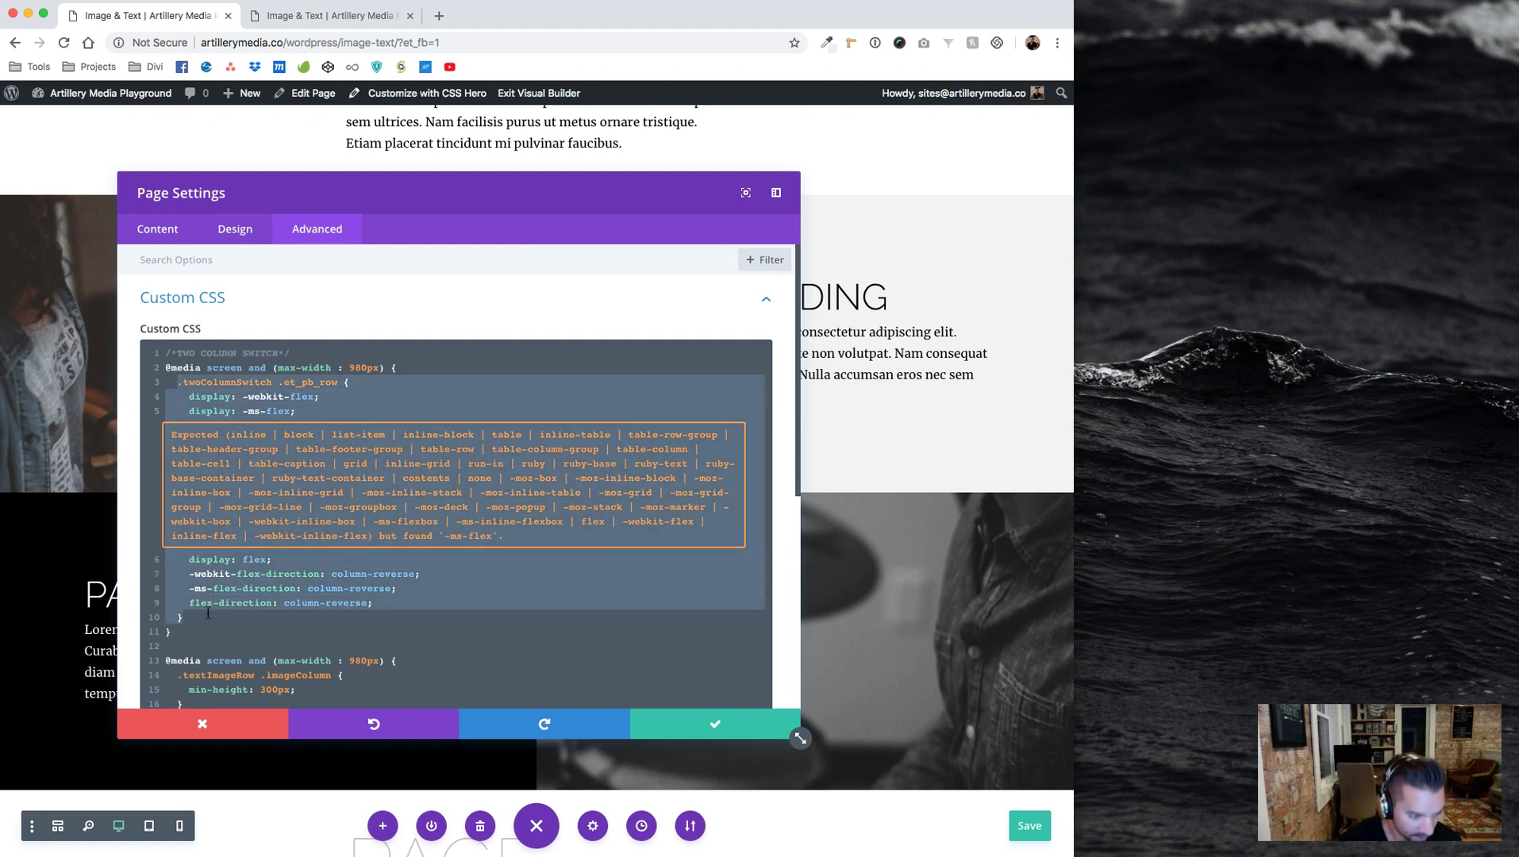
key(BackSpace)
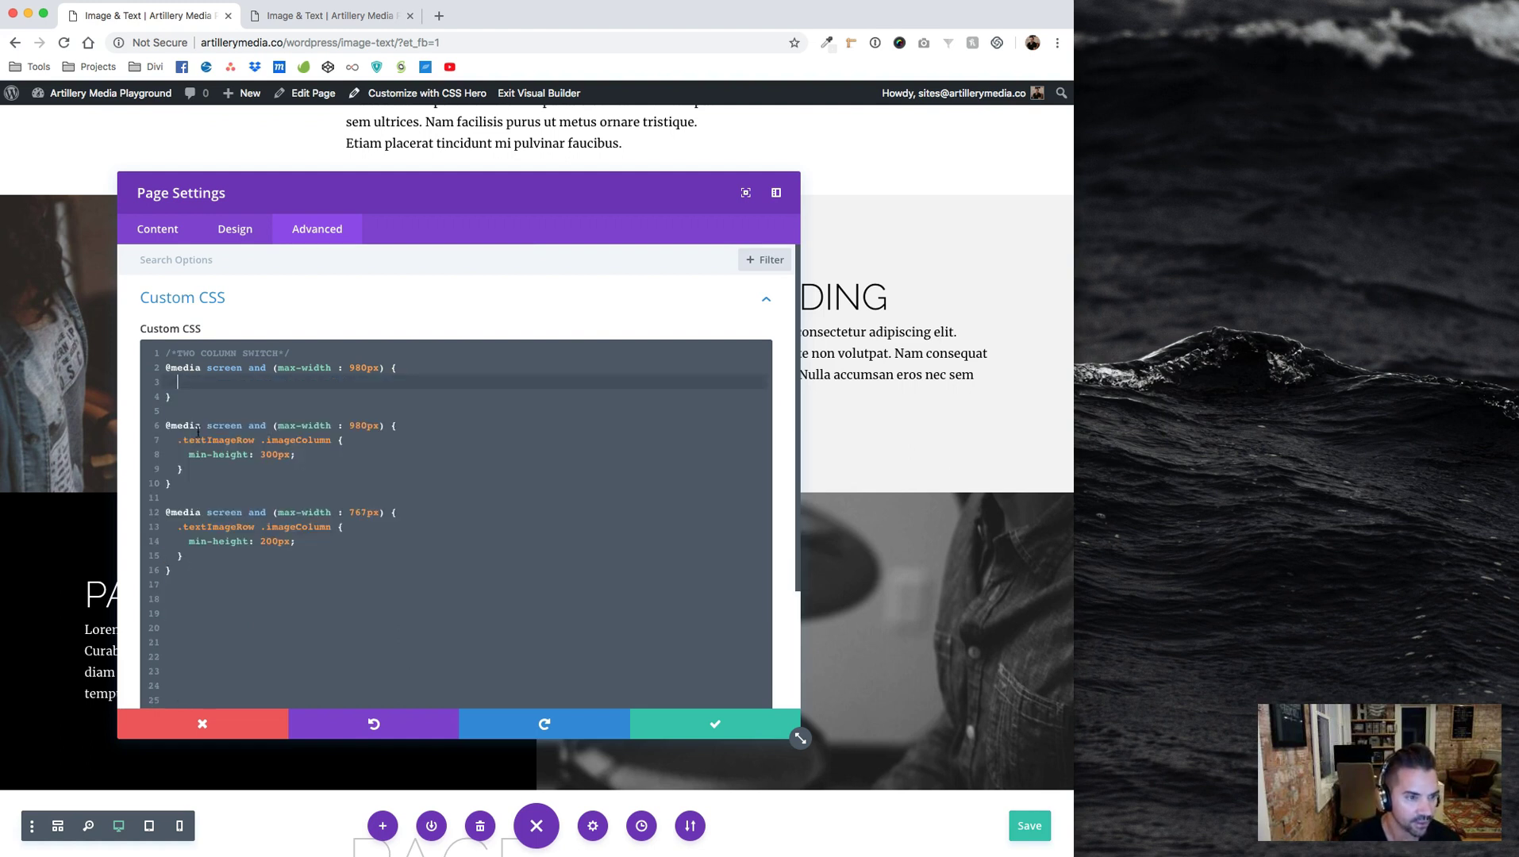
drag(184, 402, 149, 332)
key(BackSpace)
key(BackSpace)
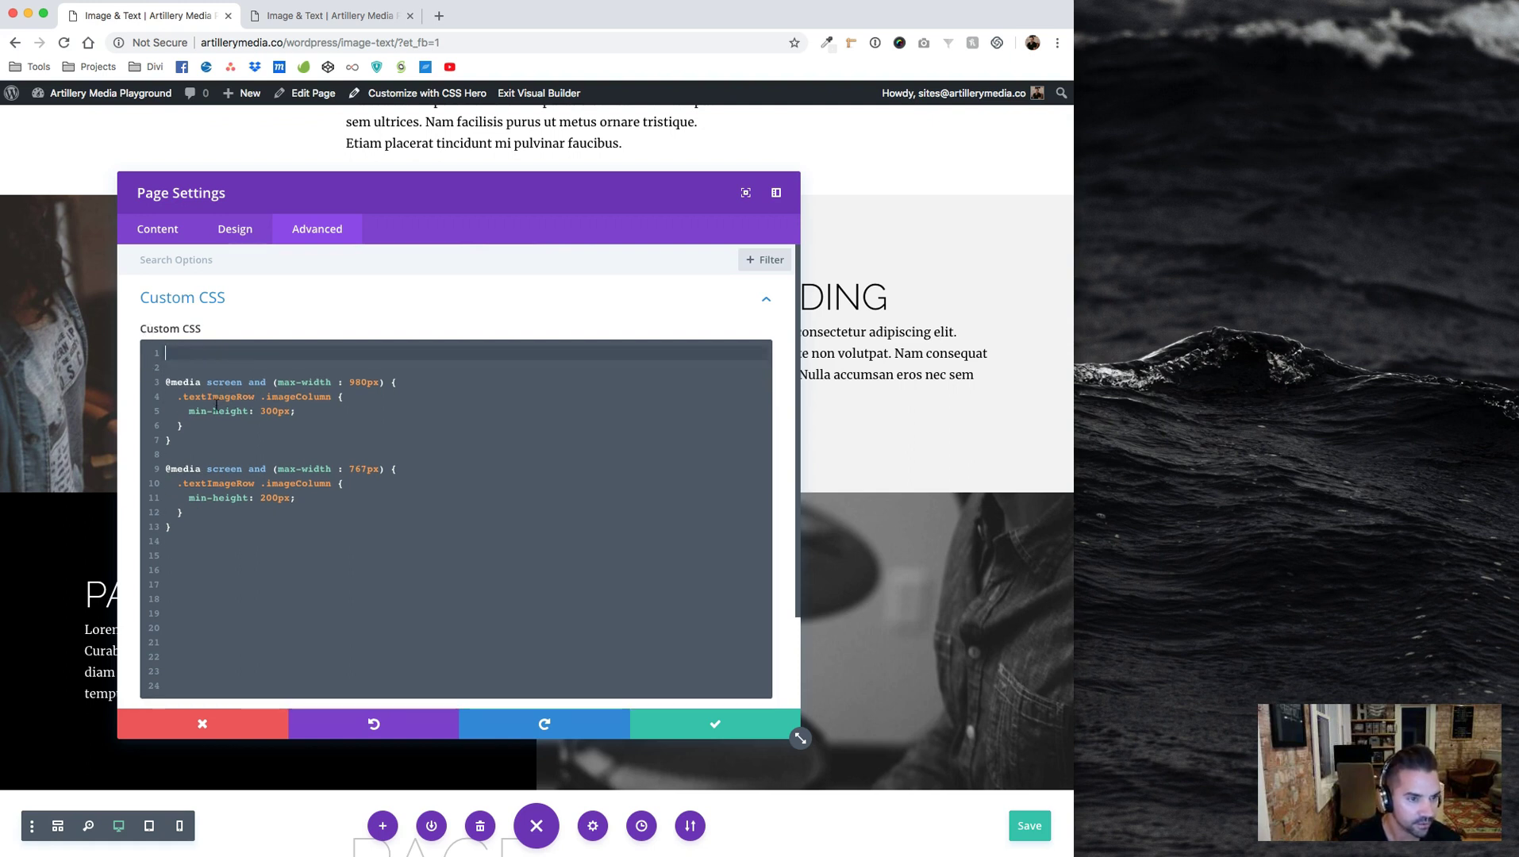
click(411, 387)
key(super+v)
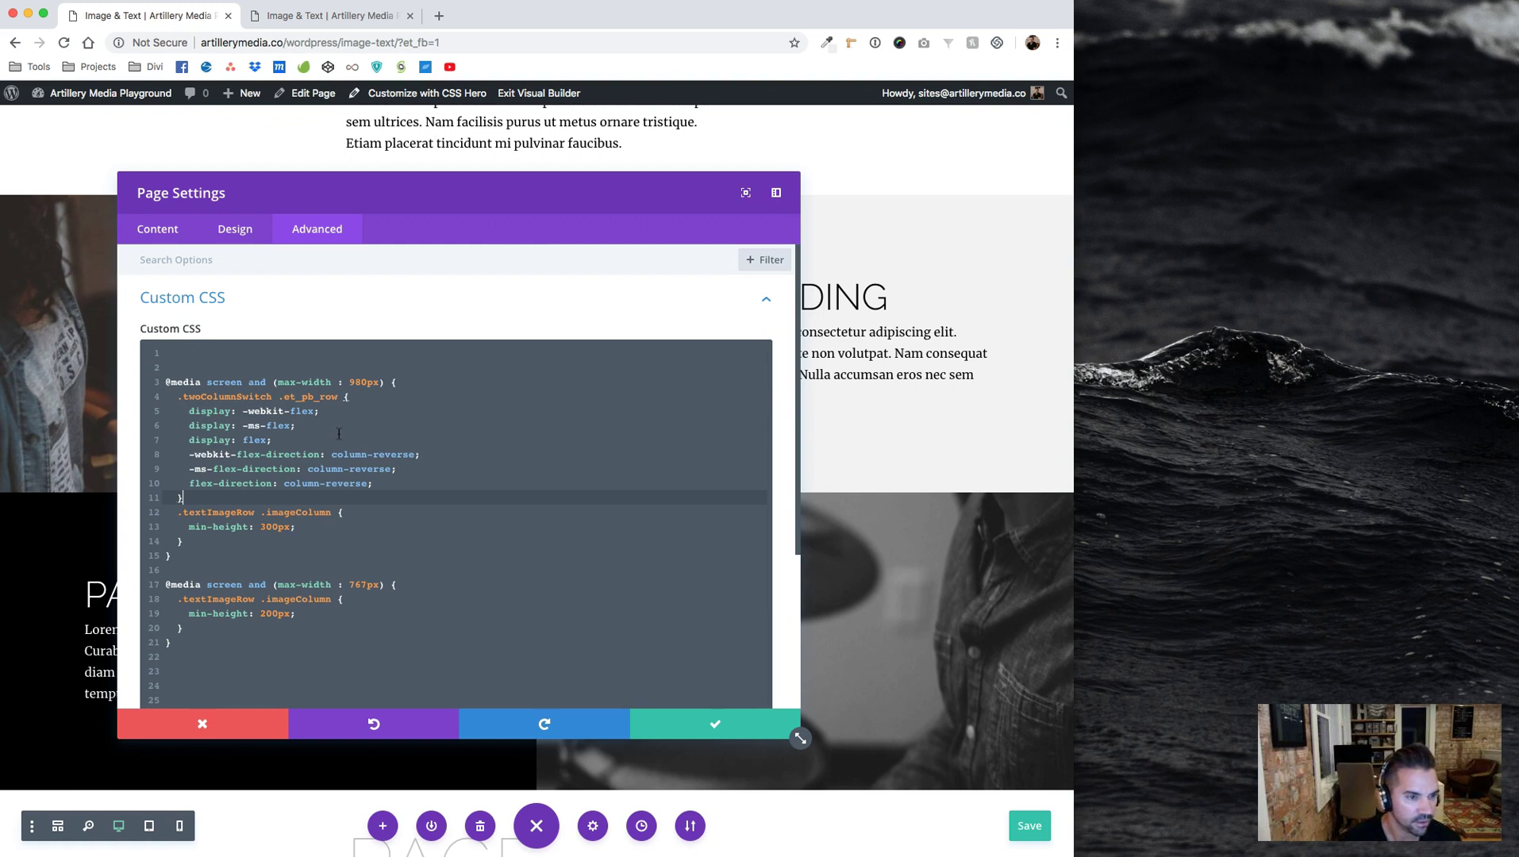
click(251, 537)
click(165, 381)
key(BackSpace)
key(BackSpace)
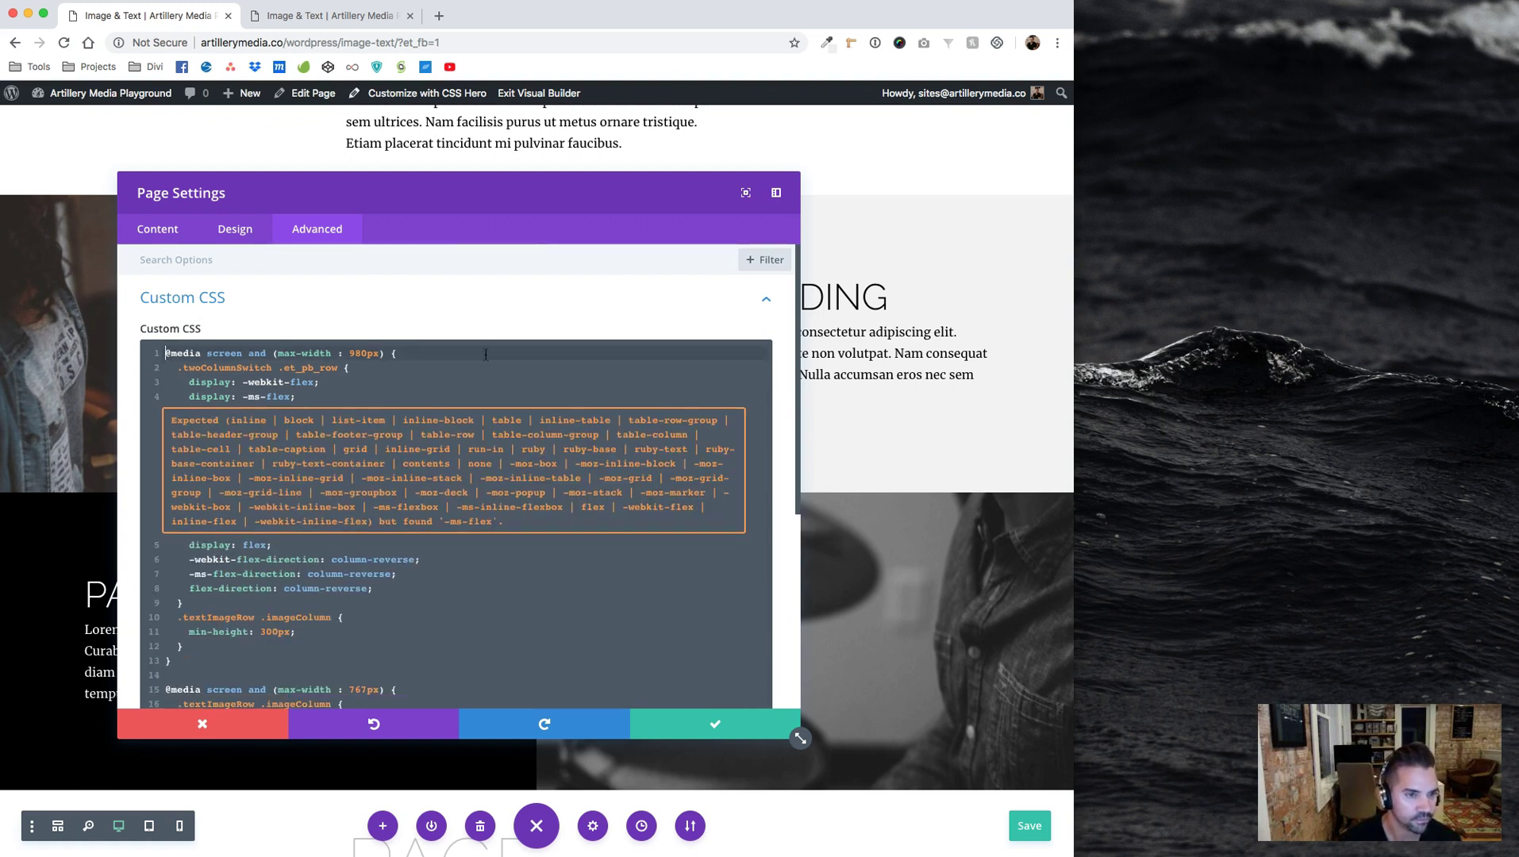
Remove .et_pb_row from the selector of the .twoColumnSwitch rule
double_click(214, 367)
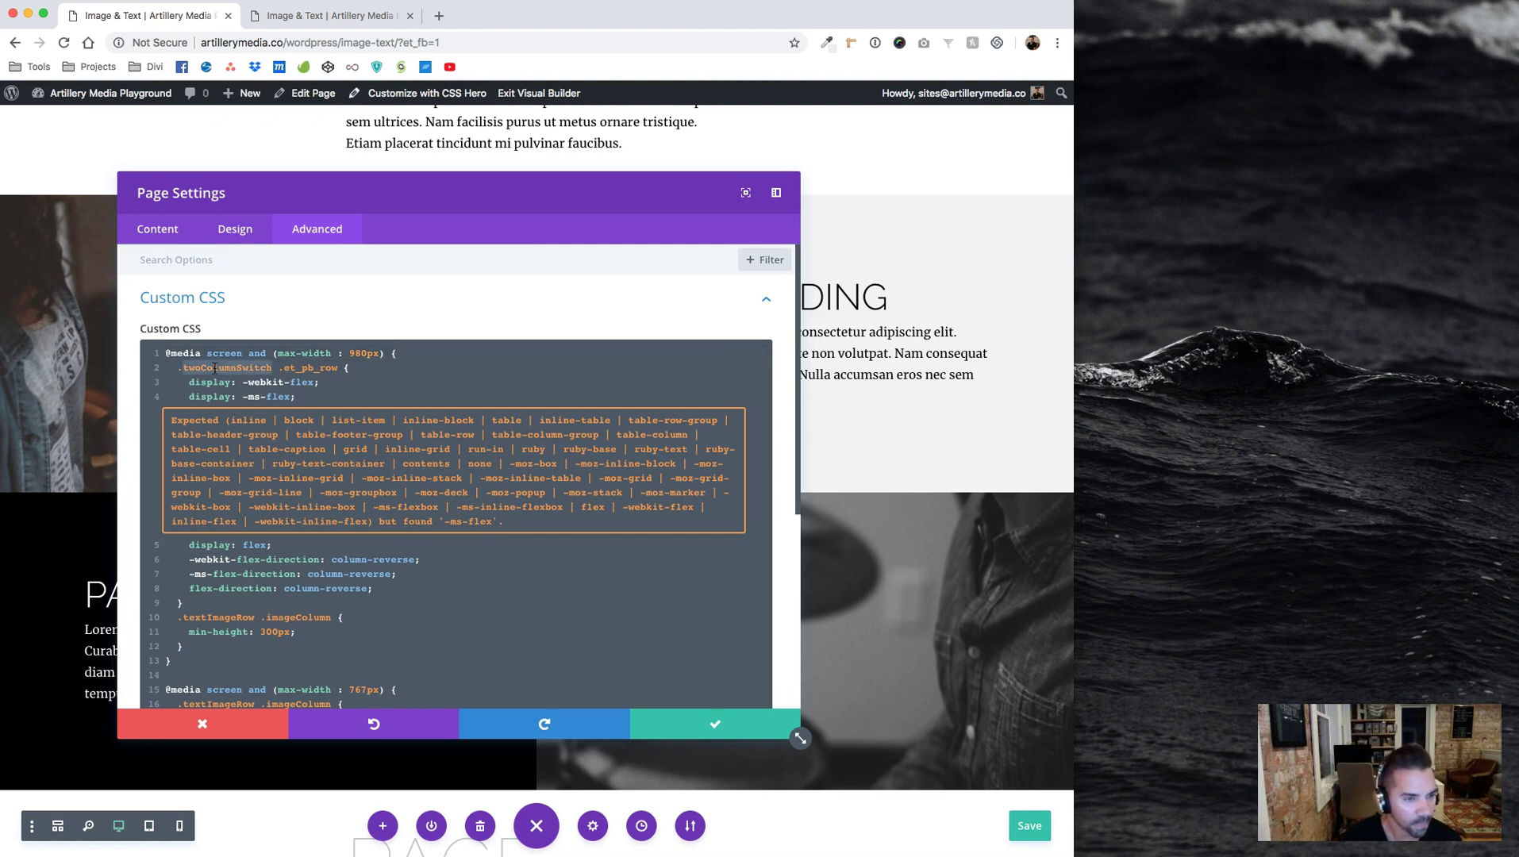
click(259, 370)
double_click(297, 367)
key(BackSpace)
key(BackSpace)
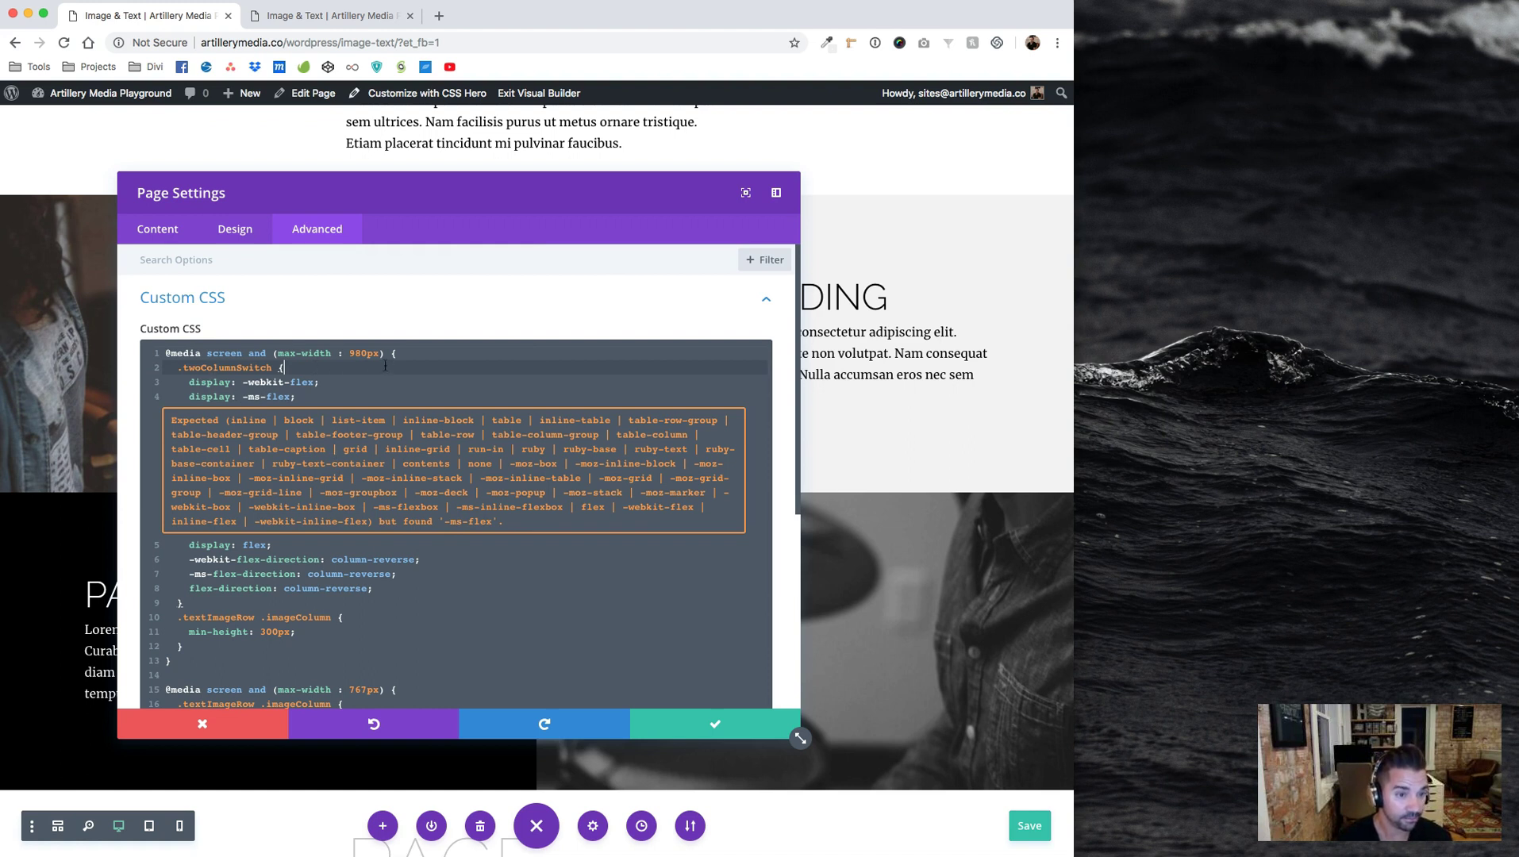
Try prefixing the .twoColumnSwitch selector in the 980px media query with .et_pb_row
double_click(206, 366)
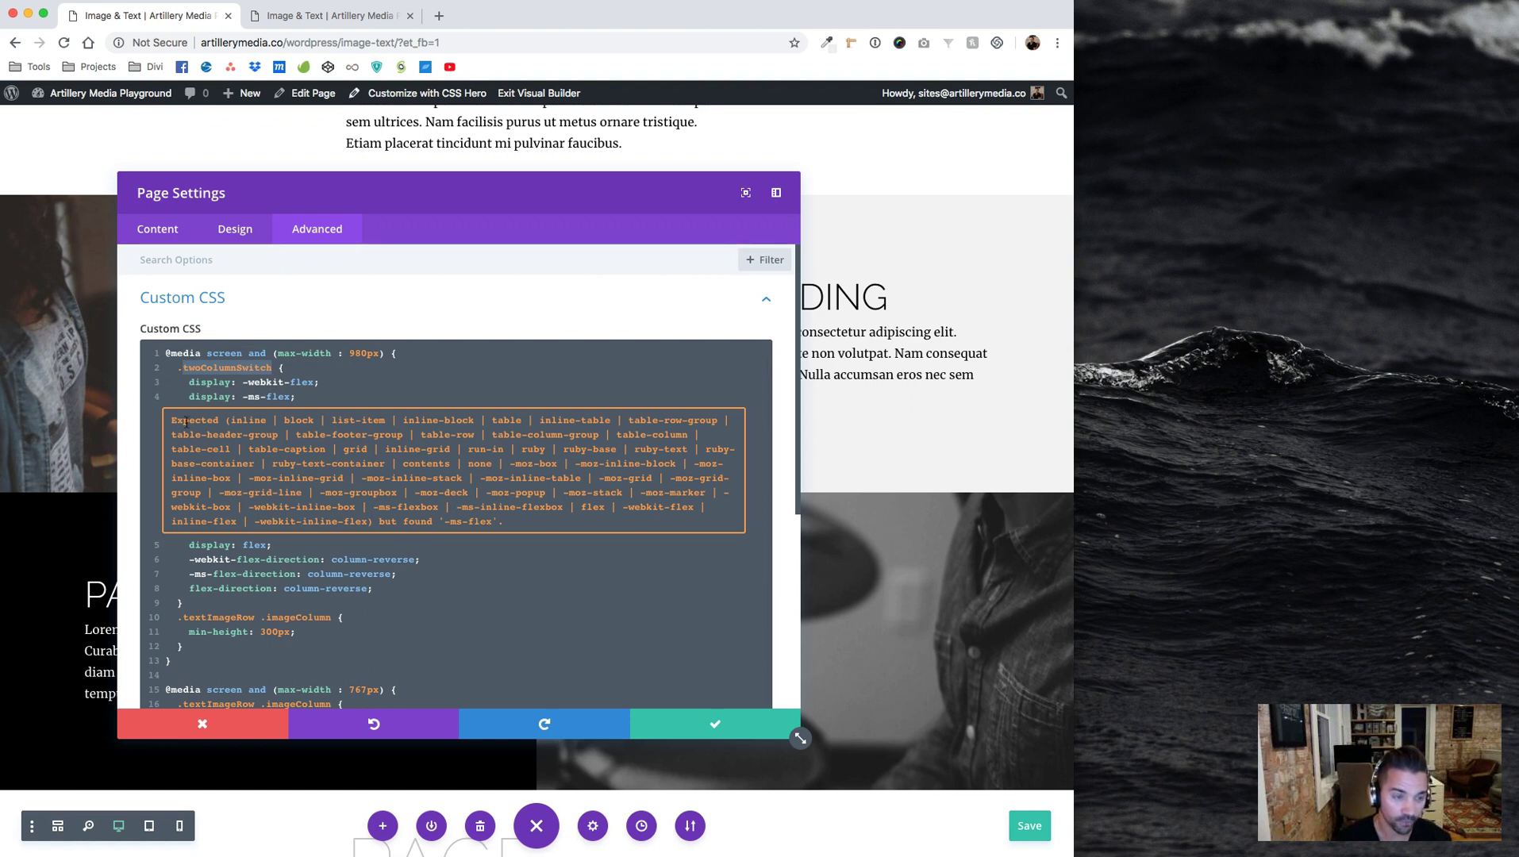
click(233, 368)
double_click(272, 368)
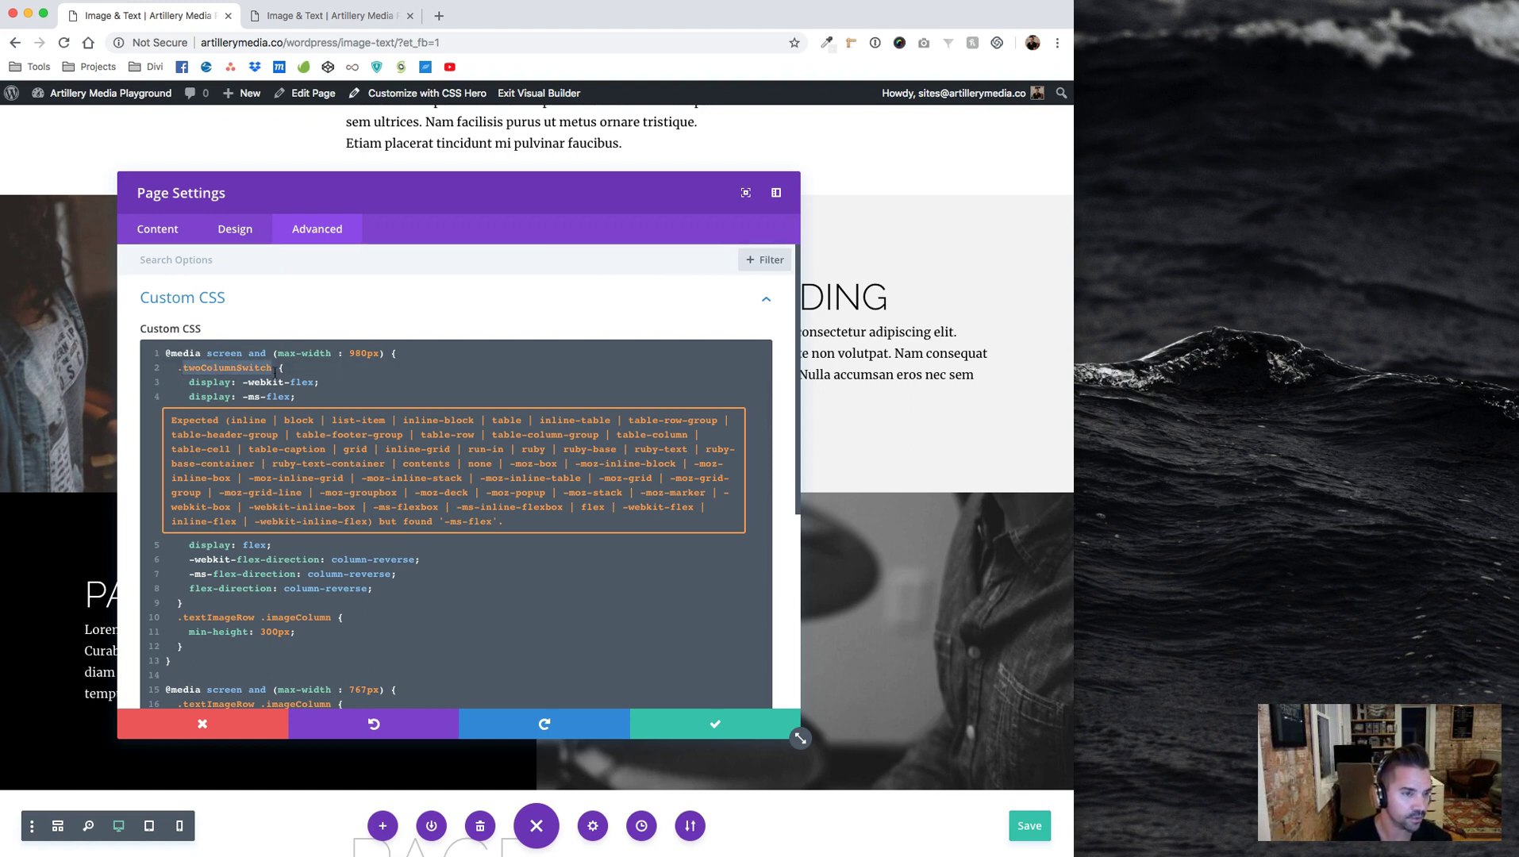
click(179, 368)
text(.et_pb)
text(_)
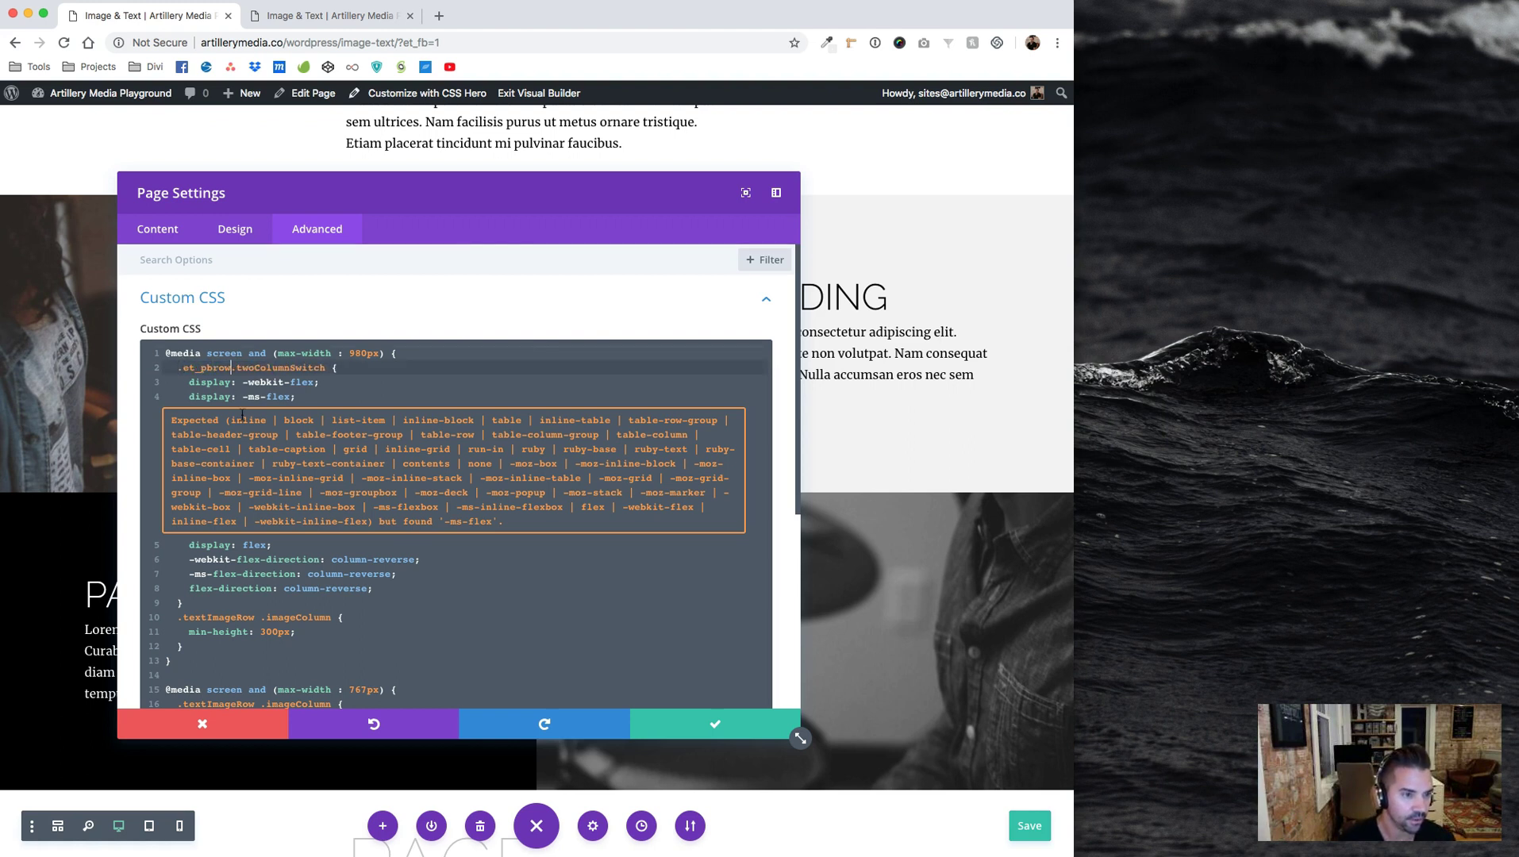
text(row)
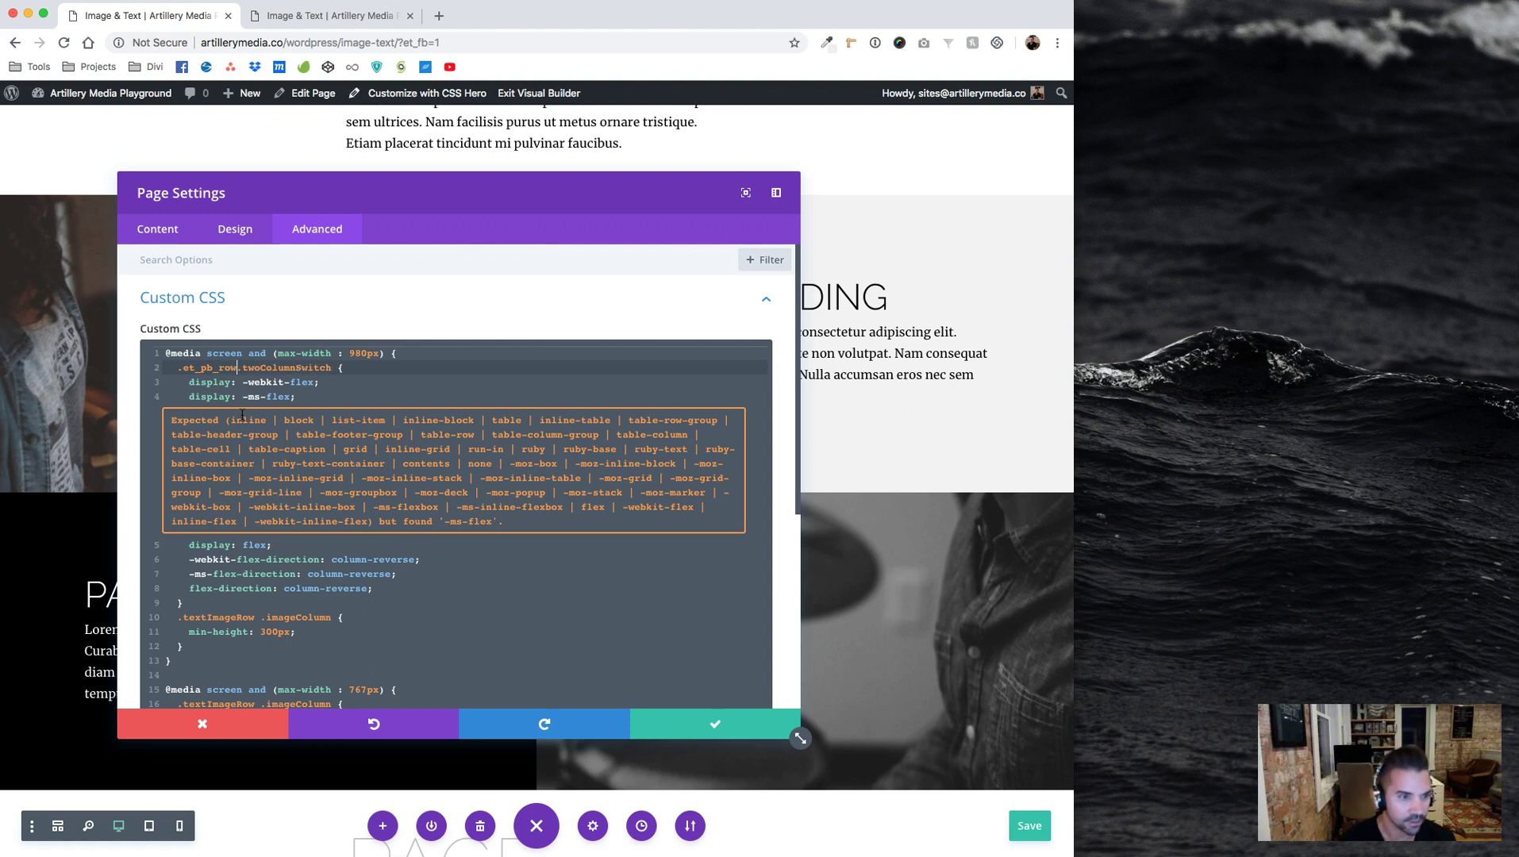
double_click(207, 368)
key(BackSpace)
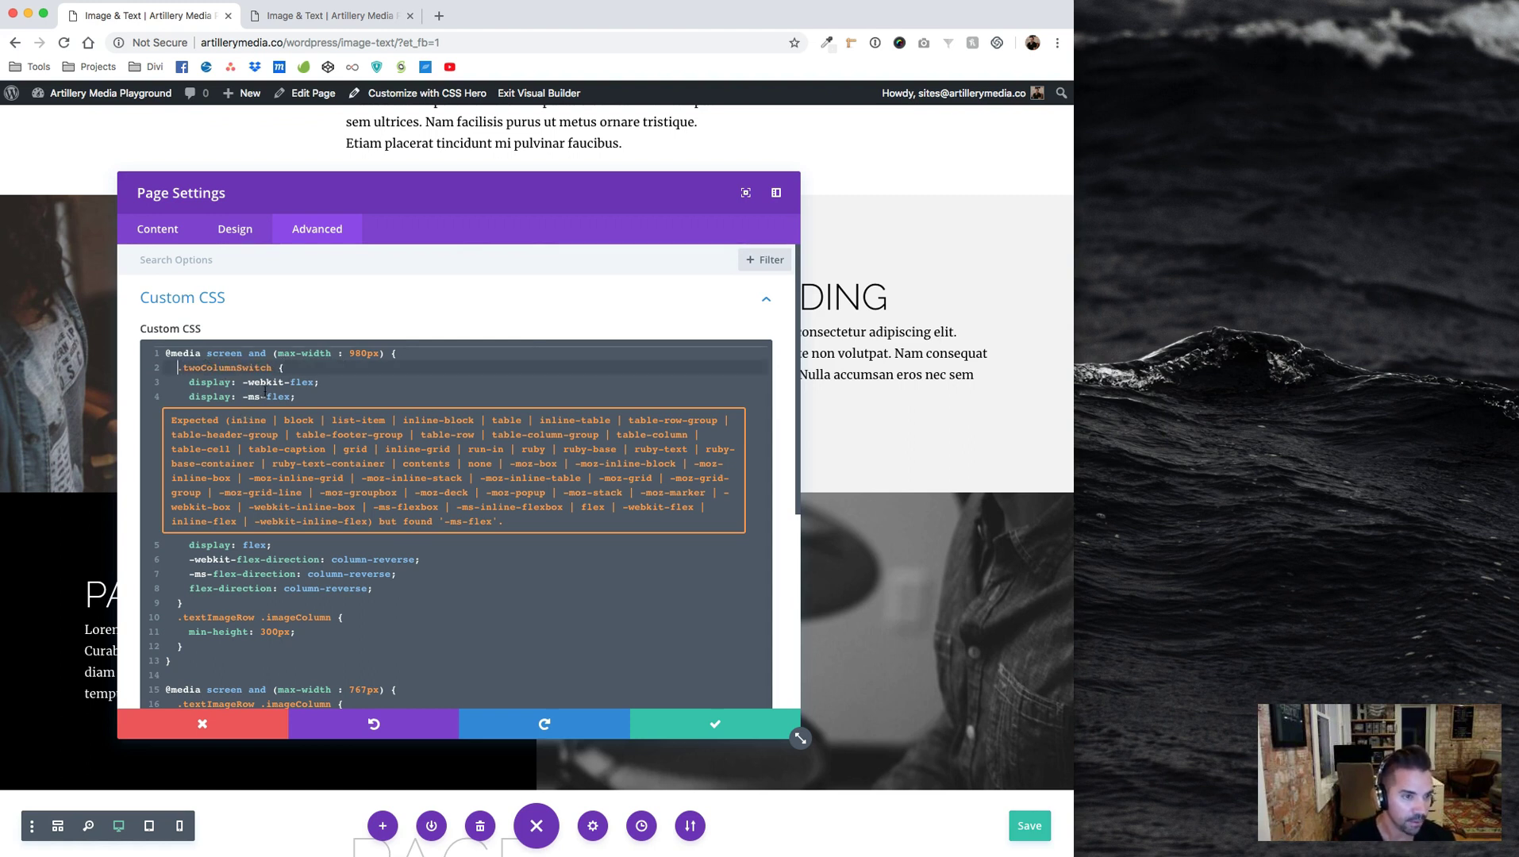
Review the column-reverse rule in the custom CSS, apply the page settings and save the page
click(355, 382)
scroll(349, 476, down, 2)
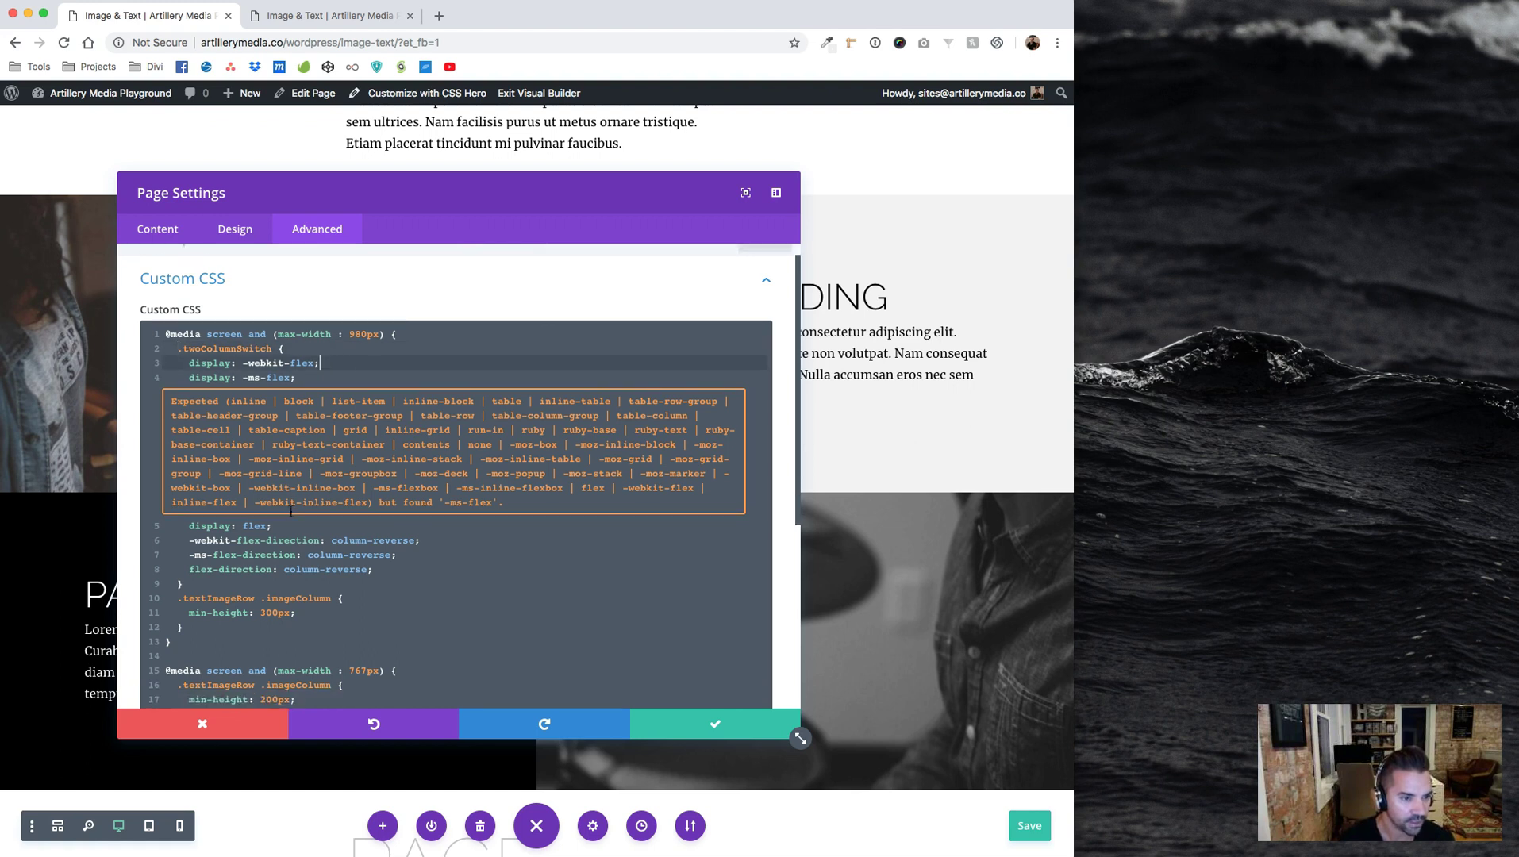
click(403, 490)
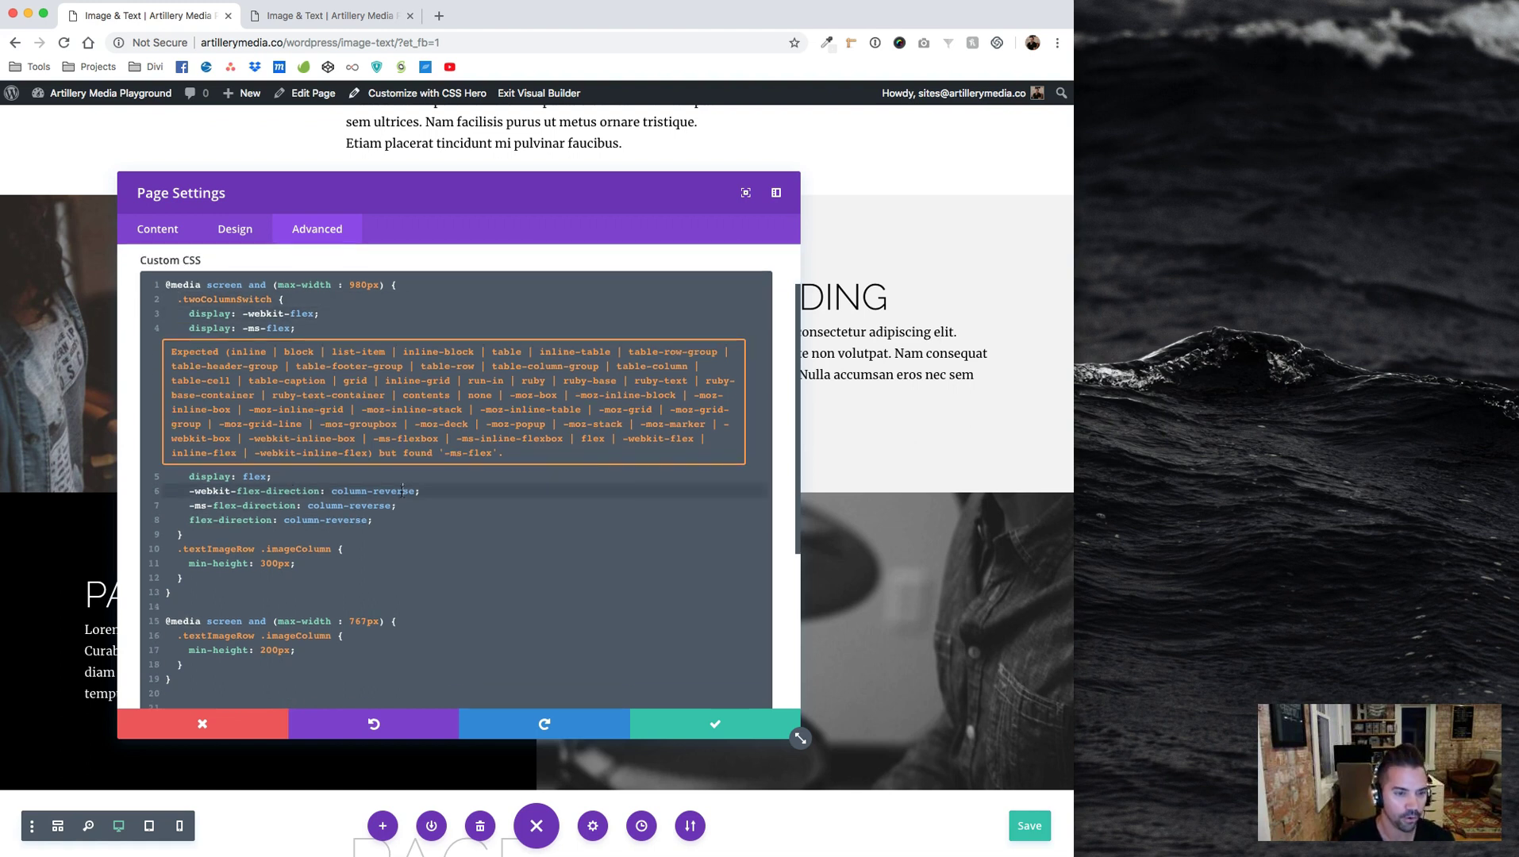
click(399, 519)
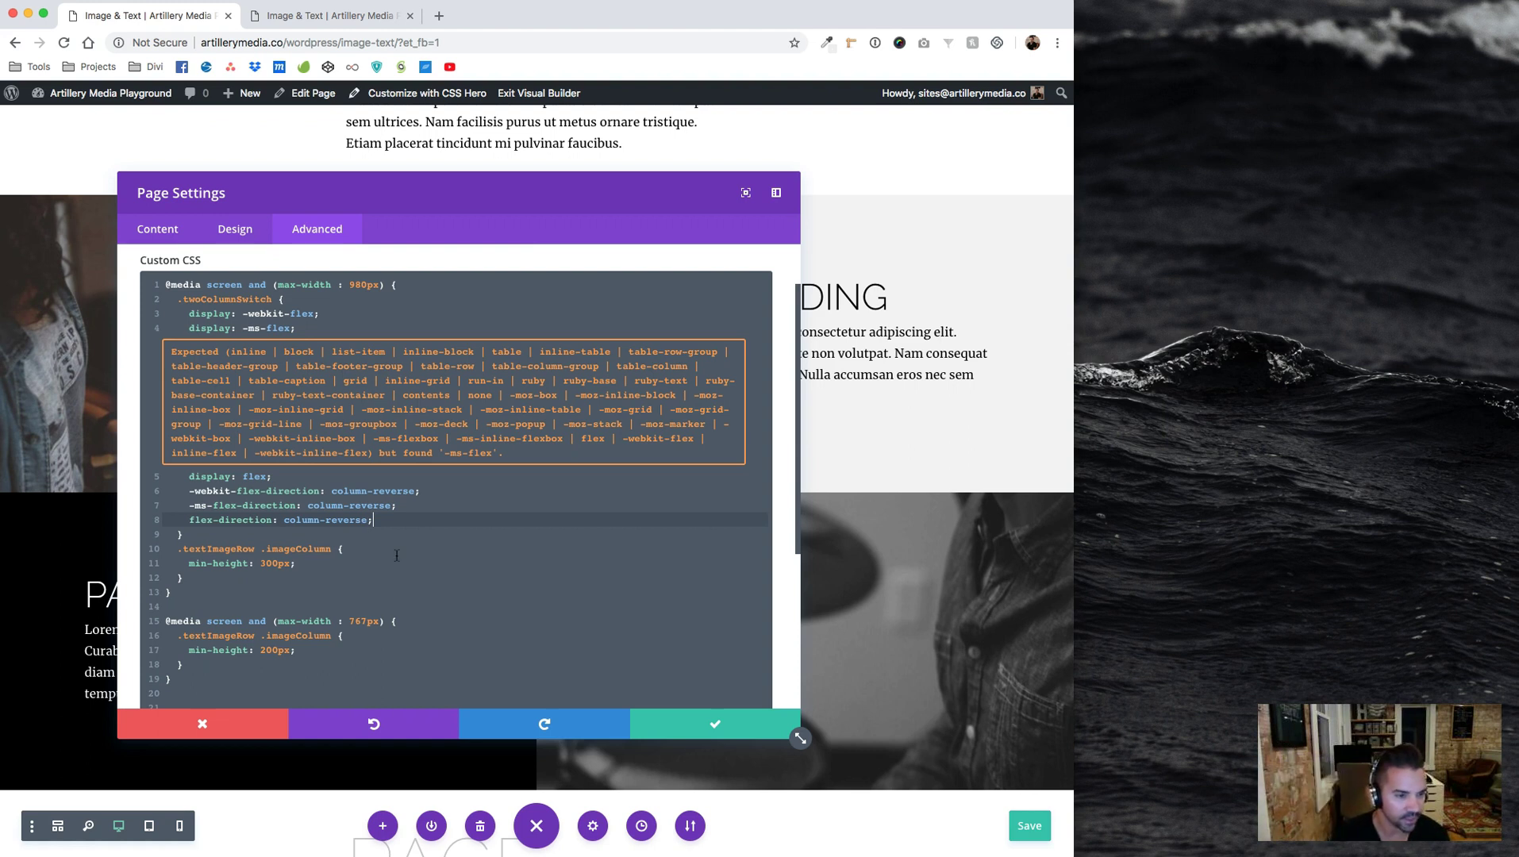
click(716, 725)
click(1029, 826)
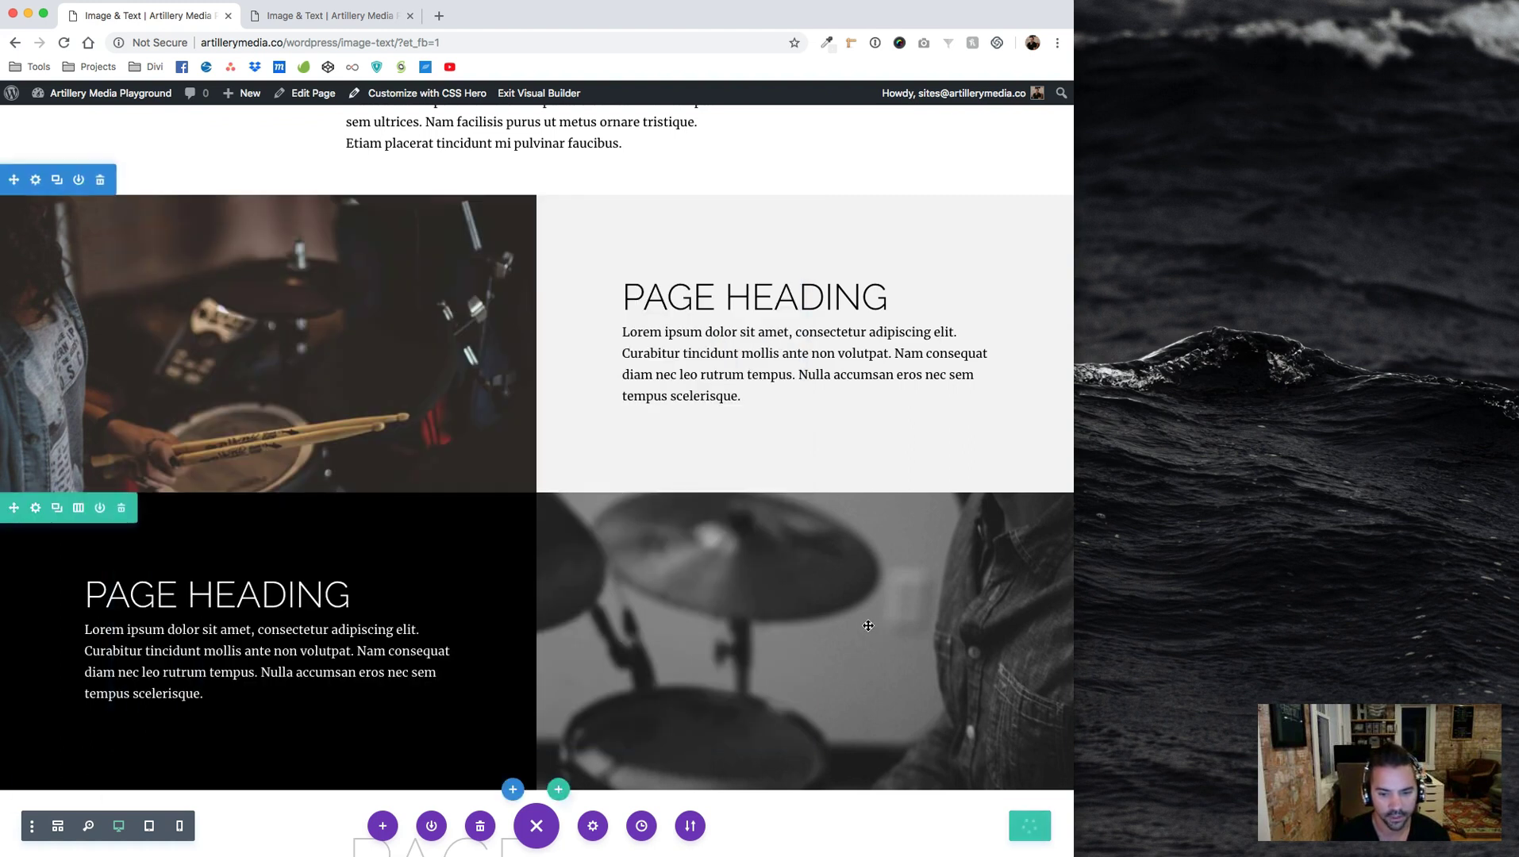
Reload the live page and check how the image and text rows stack in a narrower browser window
click(368, 18)
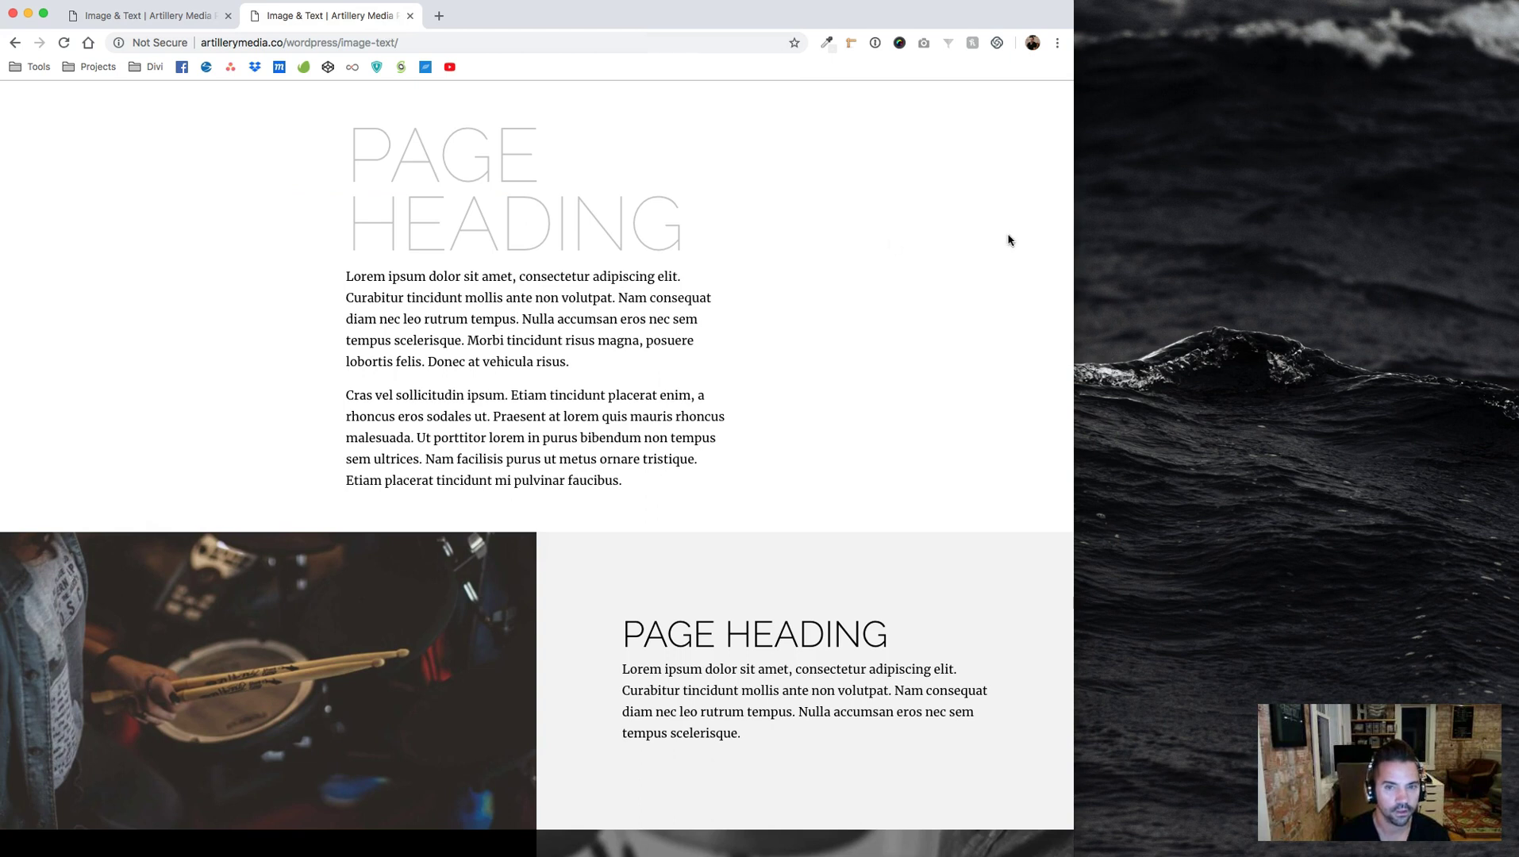
scroll(809, 338, down, 5)
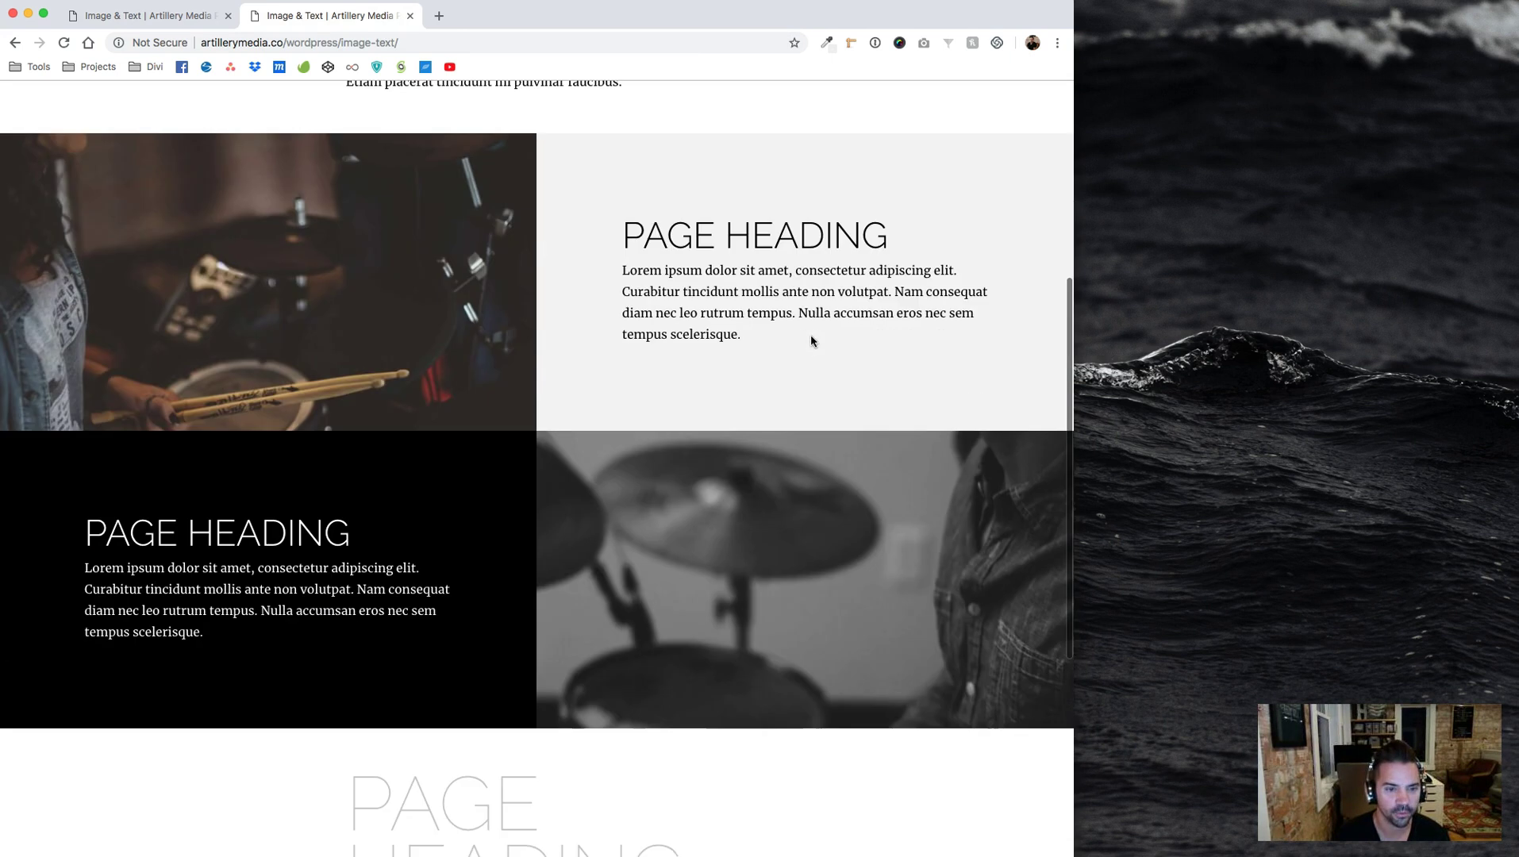
drag(1074, 226, 984, 230)
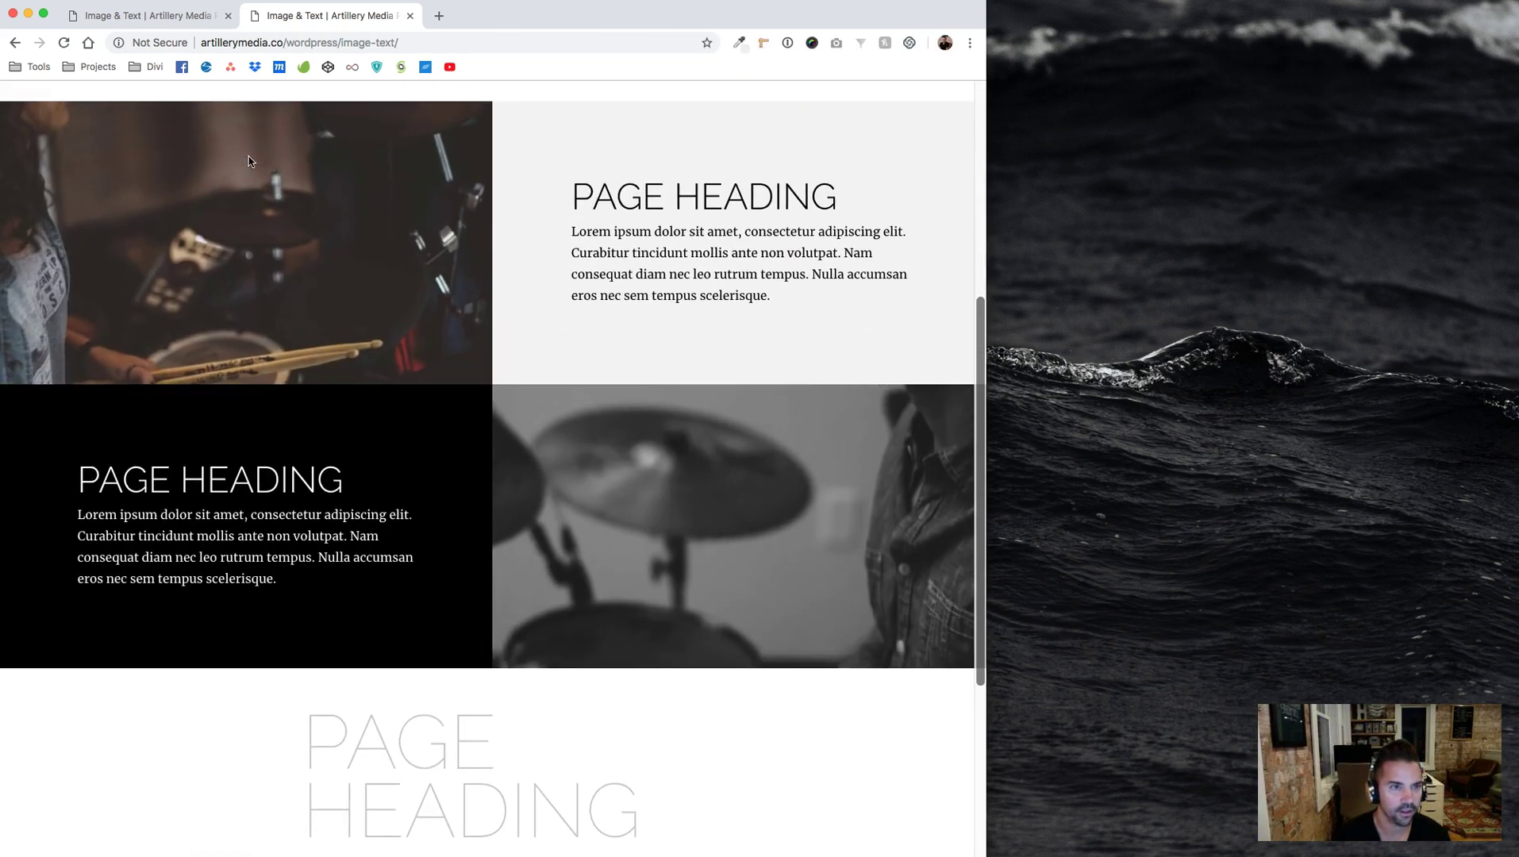
click(64, 42)
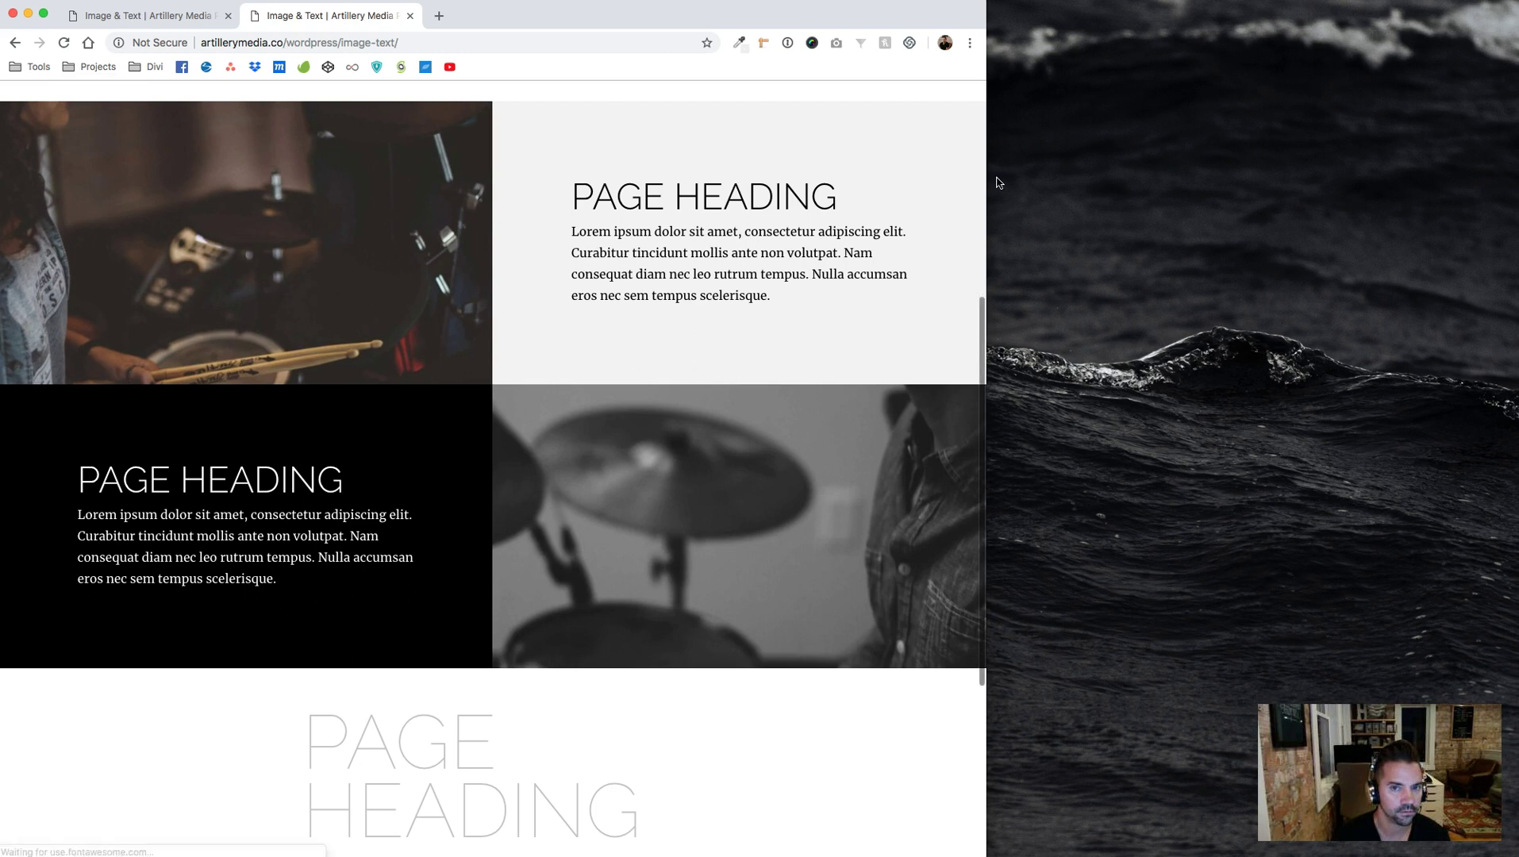
drag(986, 195, 715, 236)
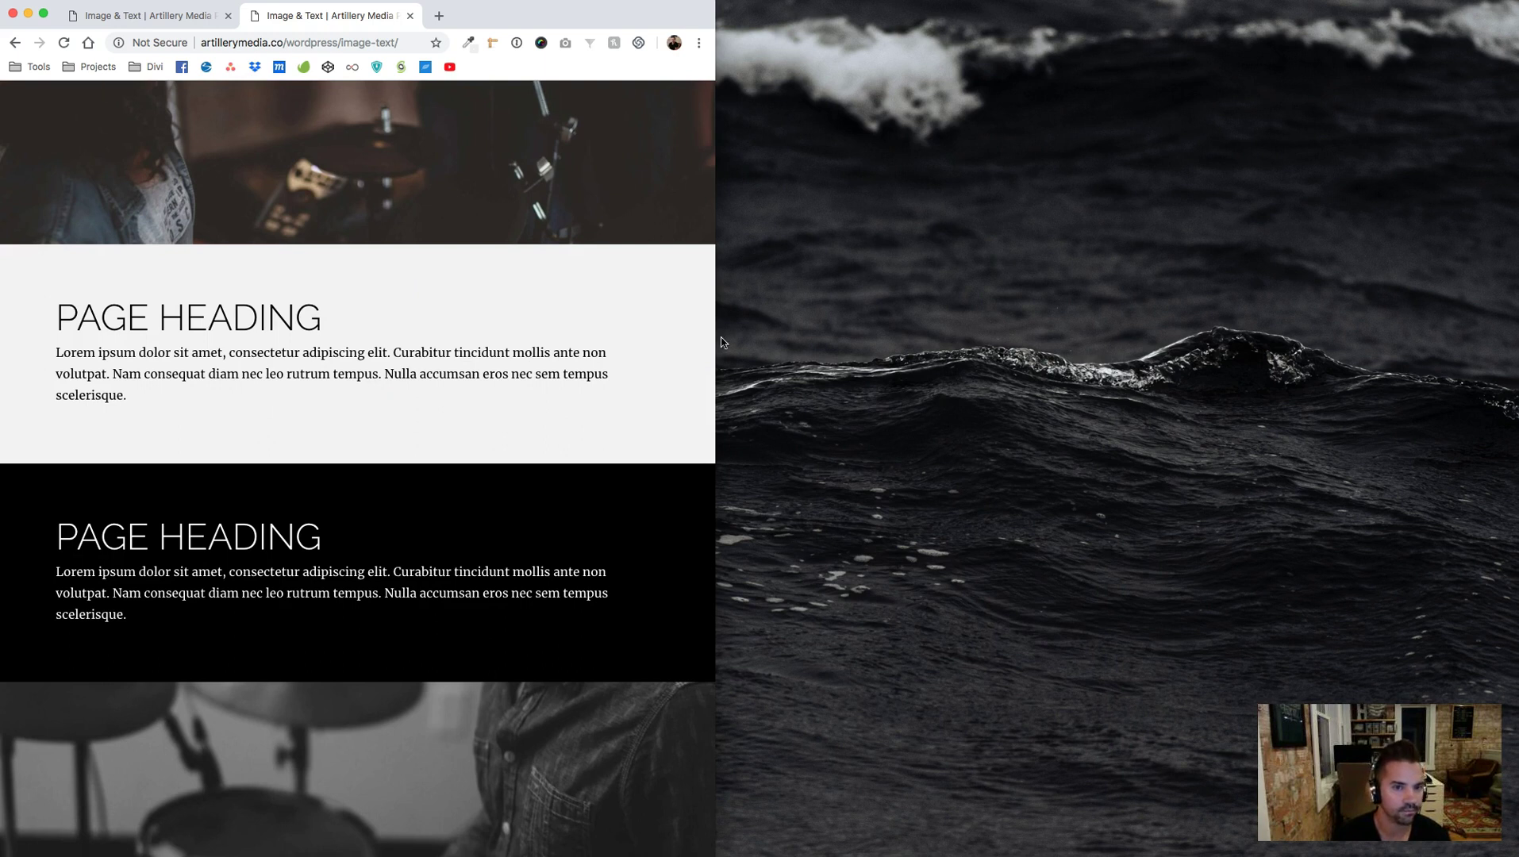
drag(717, 332, 1041, 332)
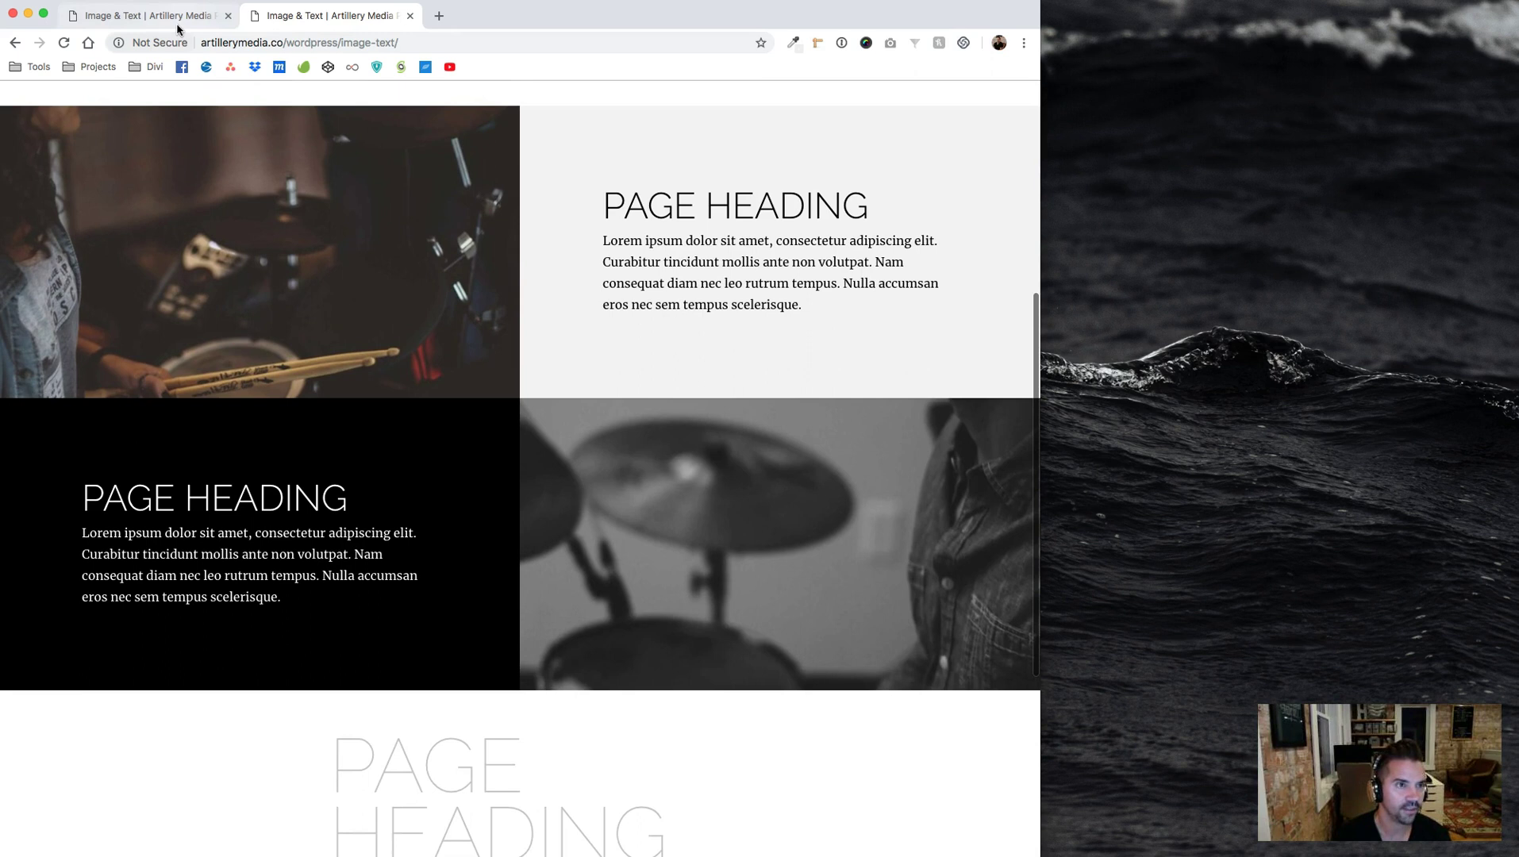
Copy the class name twoColumnSwitch from the page's custom CSS and close the page settings
click(147, 15)
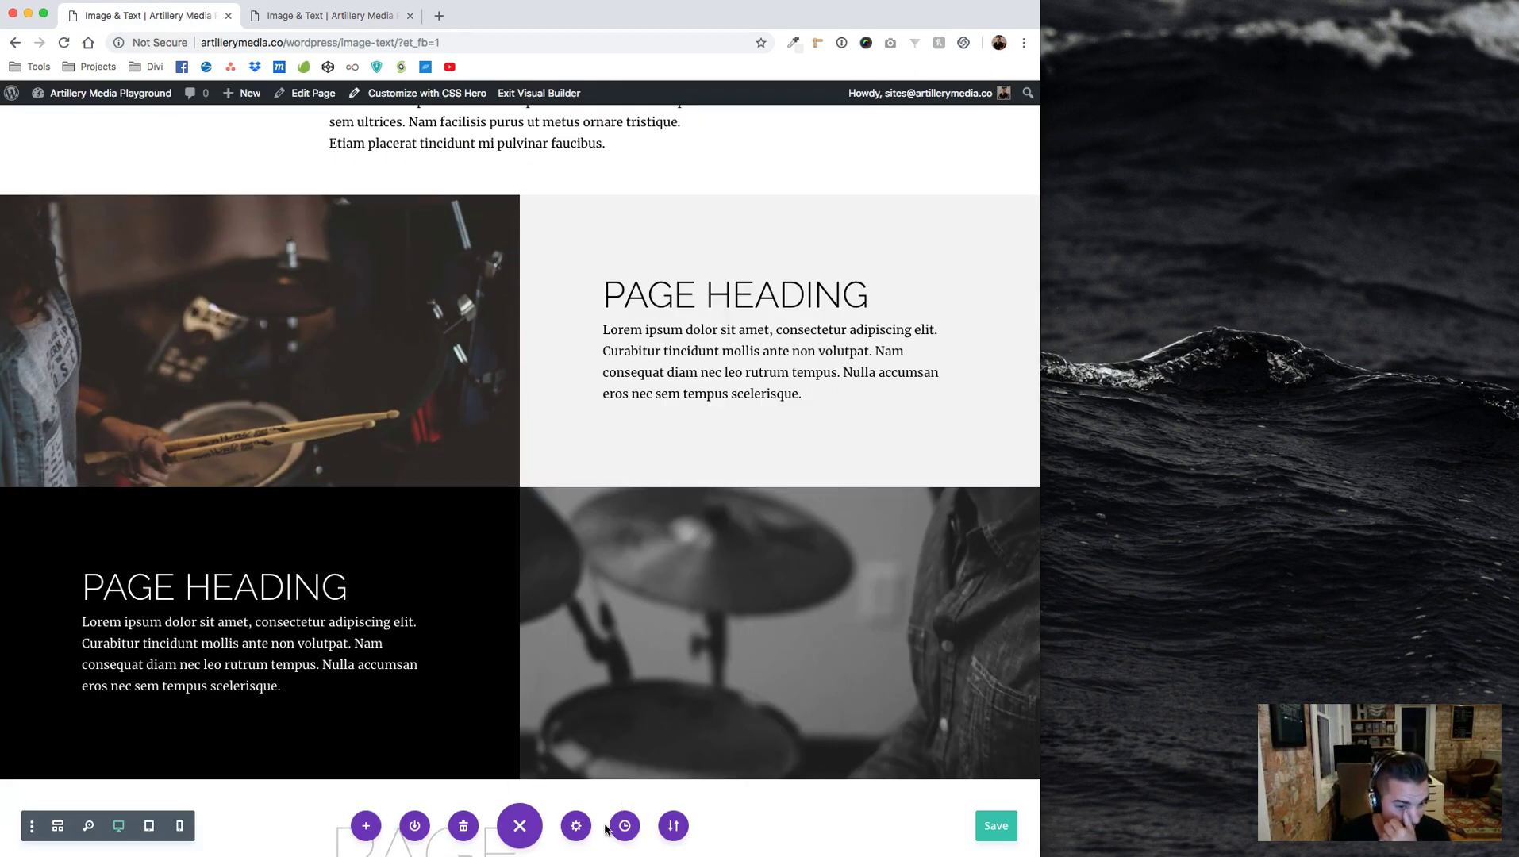
click(576, 825)
click(318, 236)
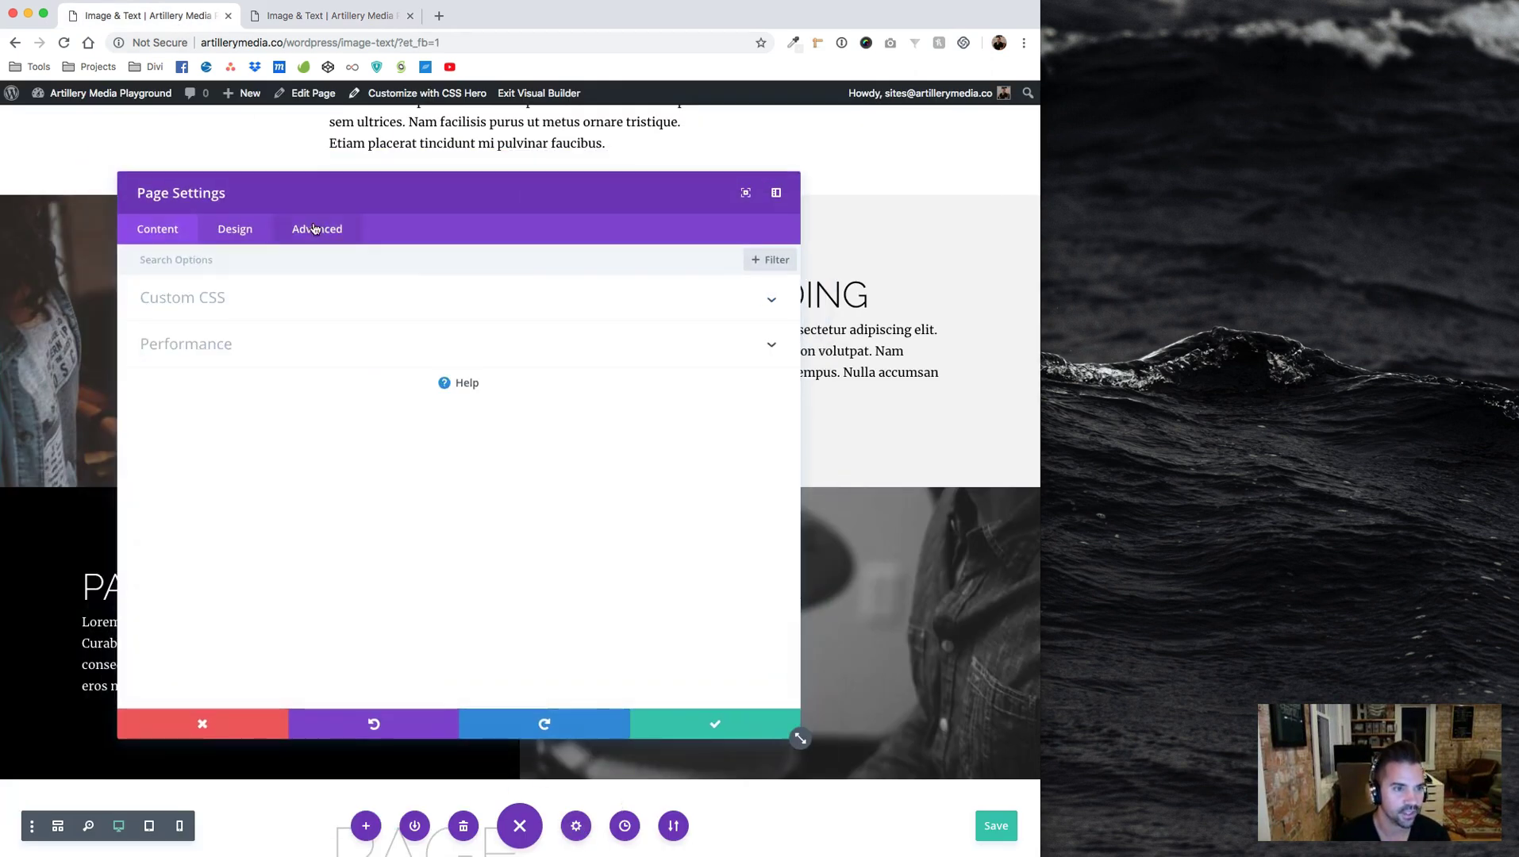
click(250, 305)
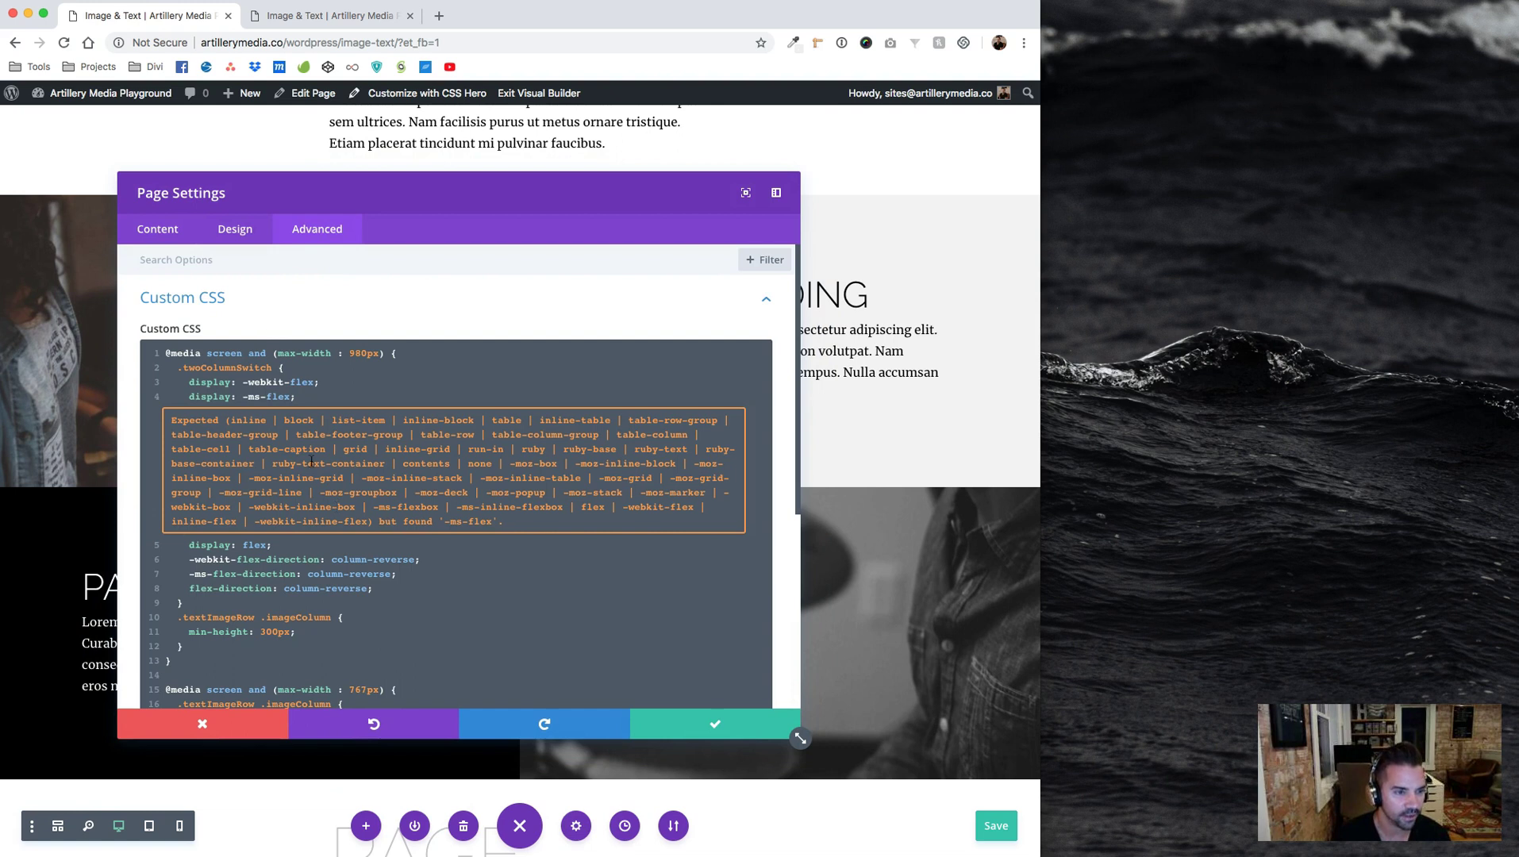
double_click(258, 365)
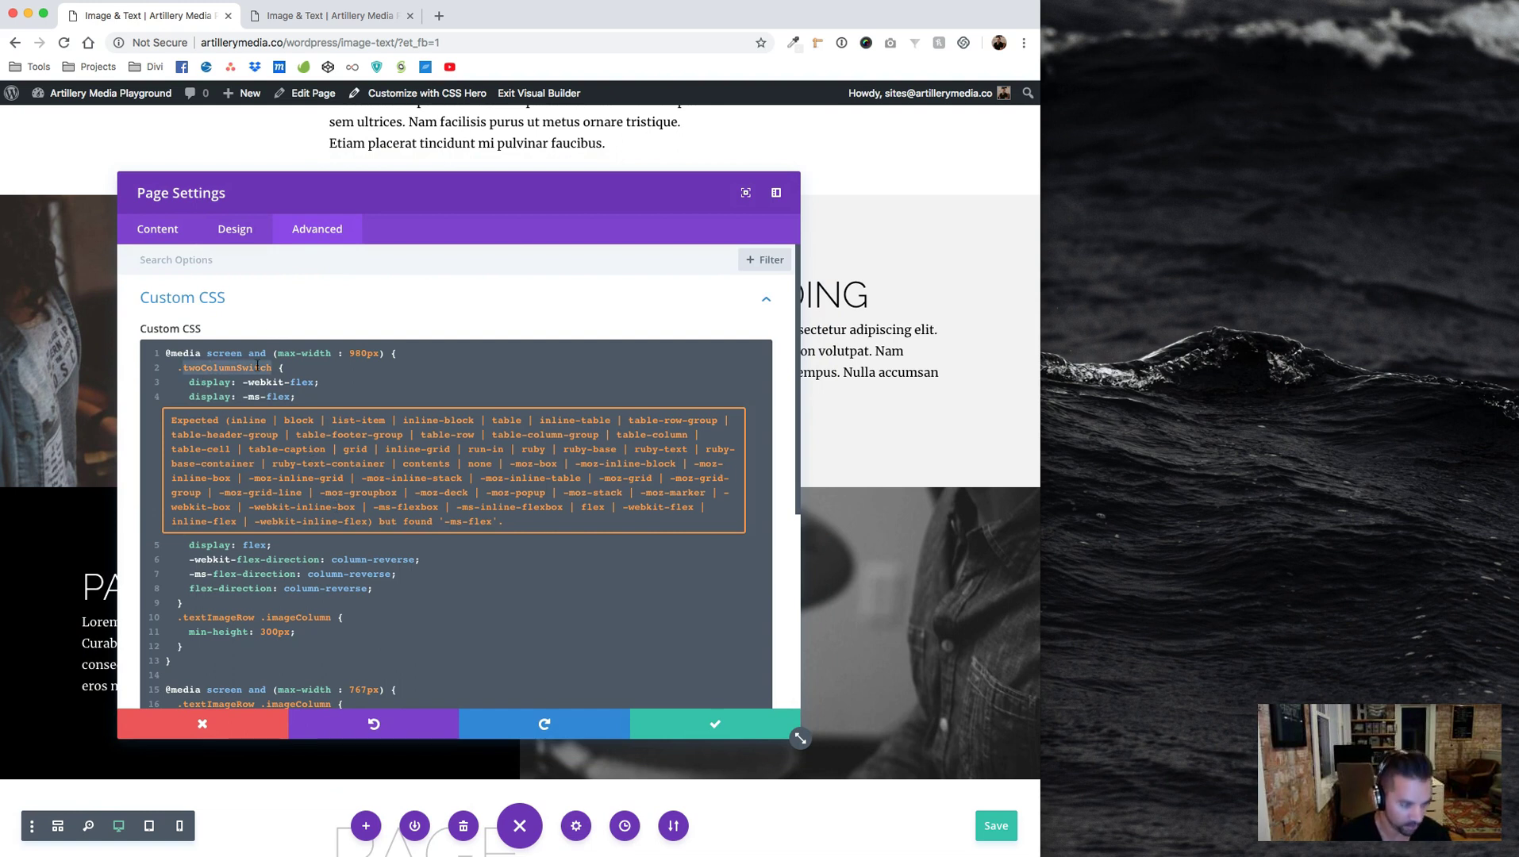
click(714, 724)
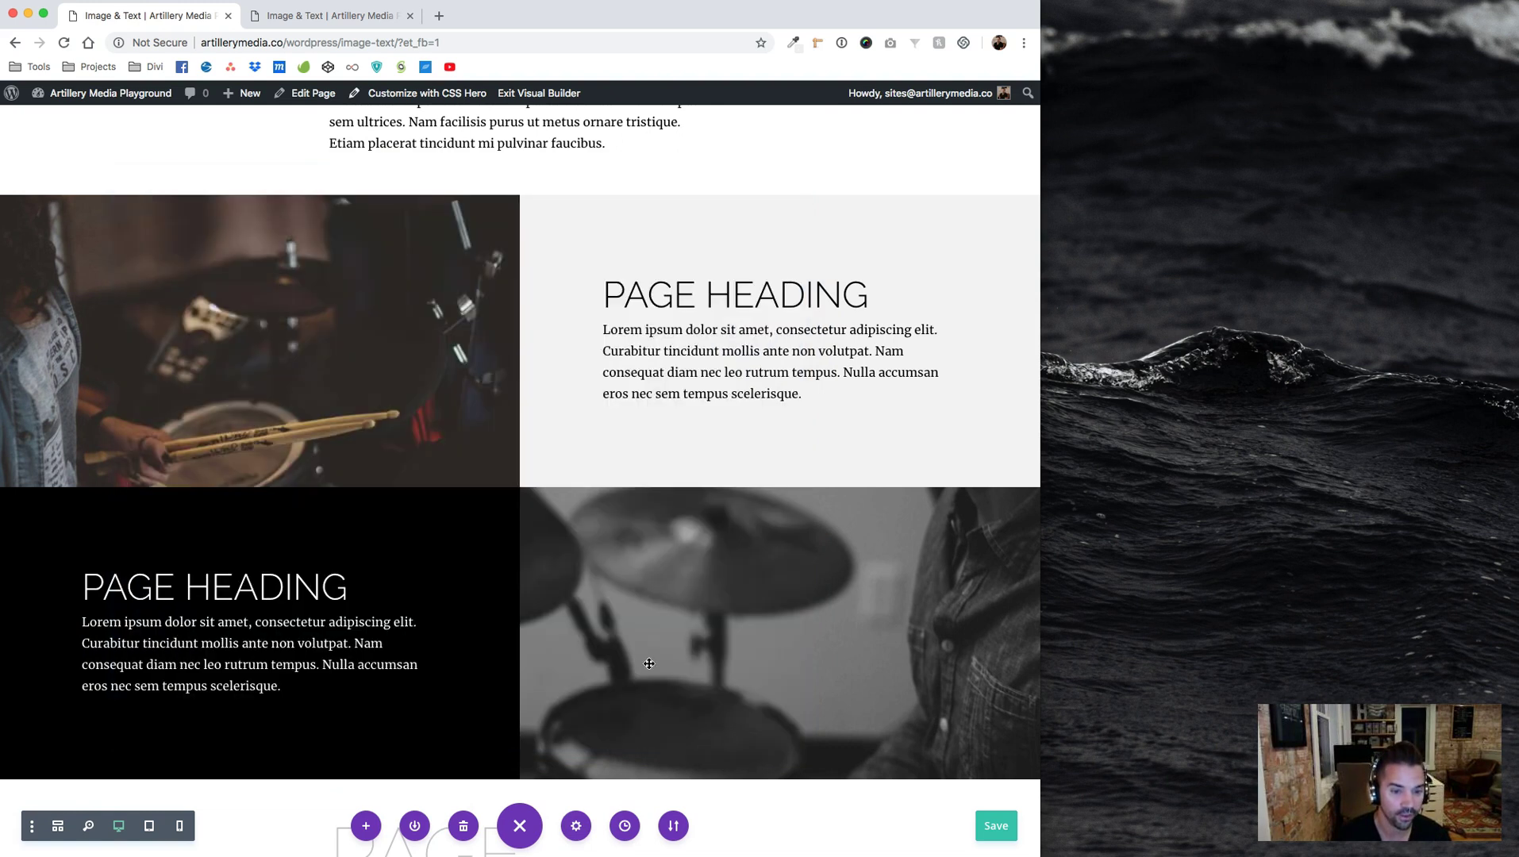
Check the stacking order of the second row's text and image on the live page at tablet width
click(329, 16)
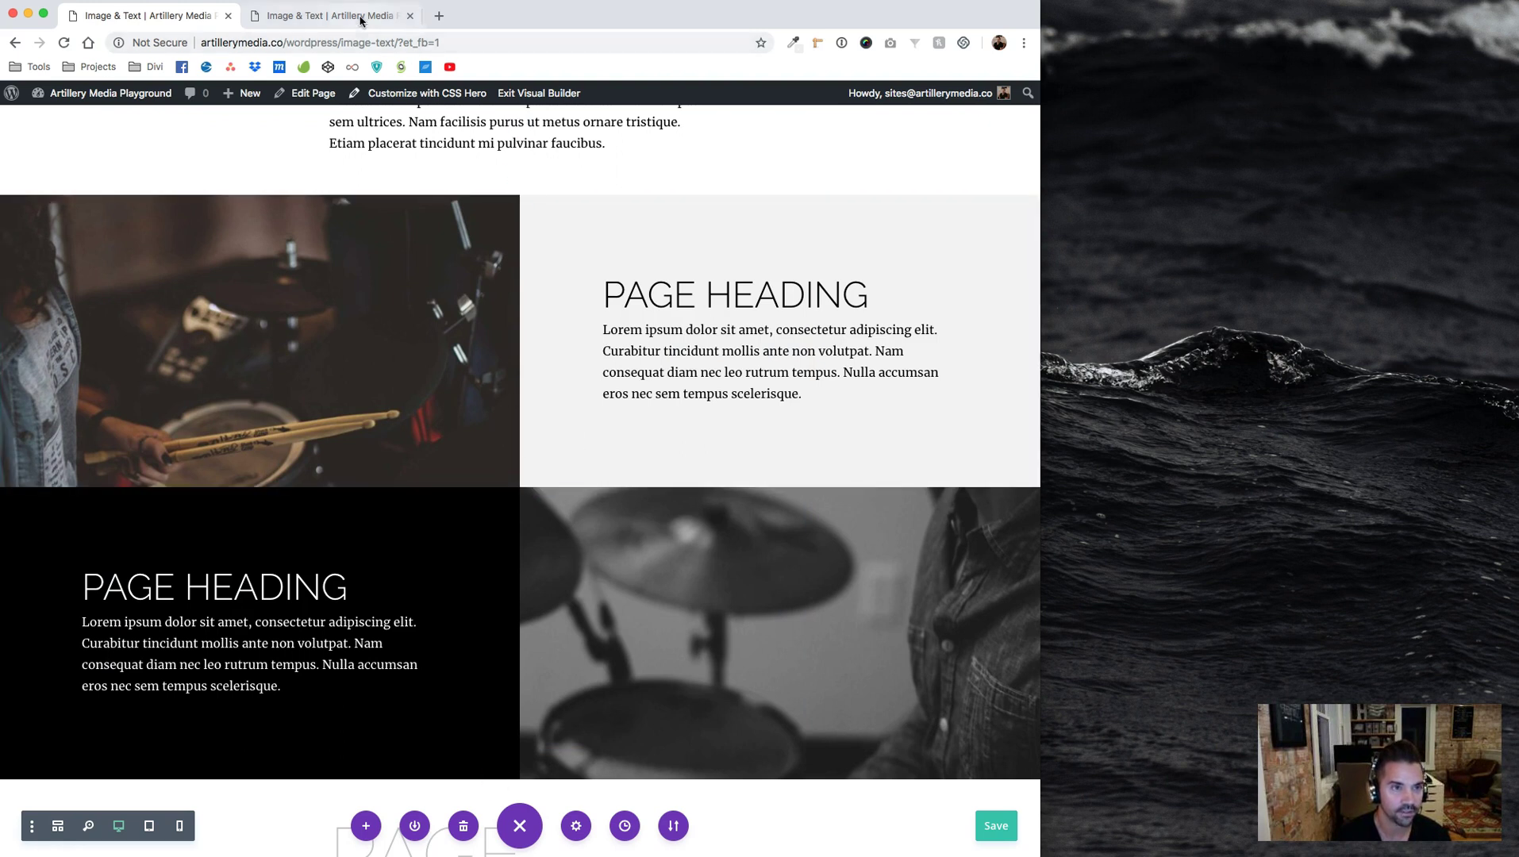
drag(1040, 214, 676, 254)
scroll(485, 427, down, 4)
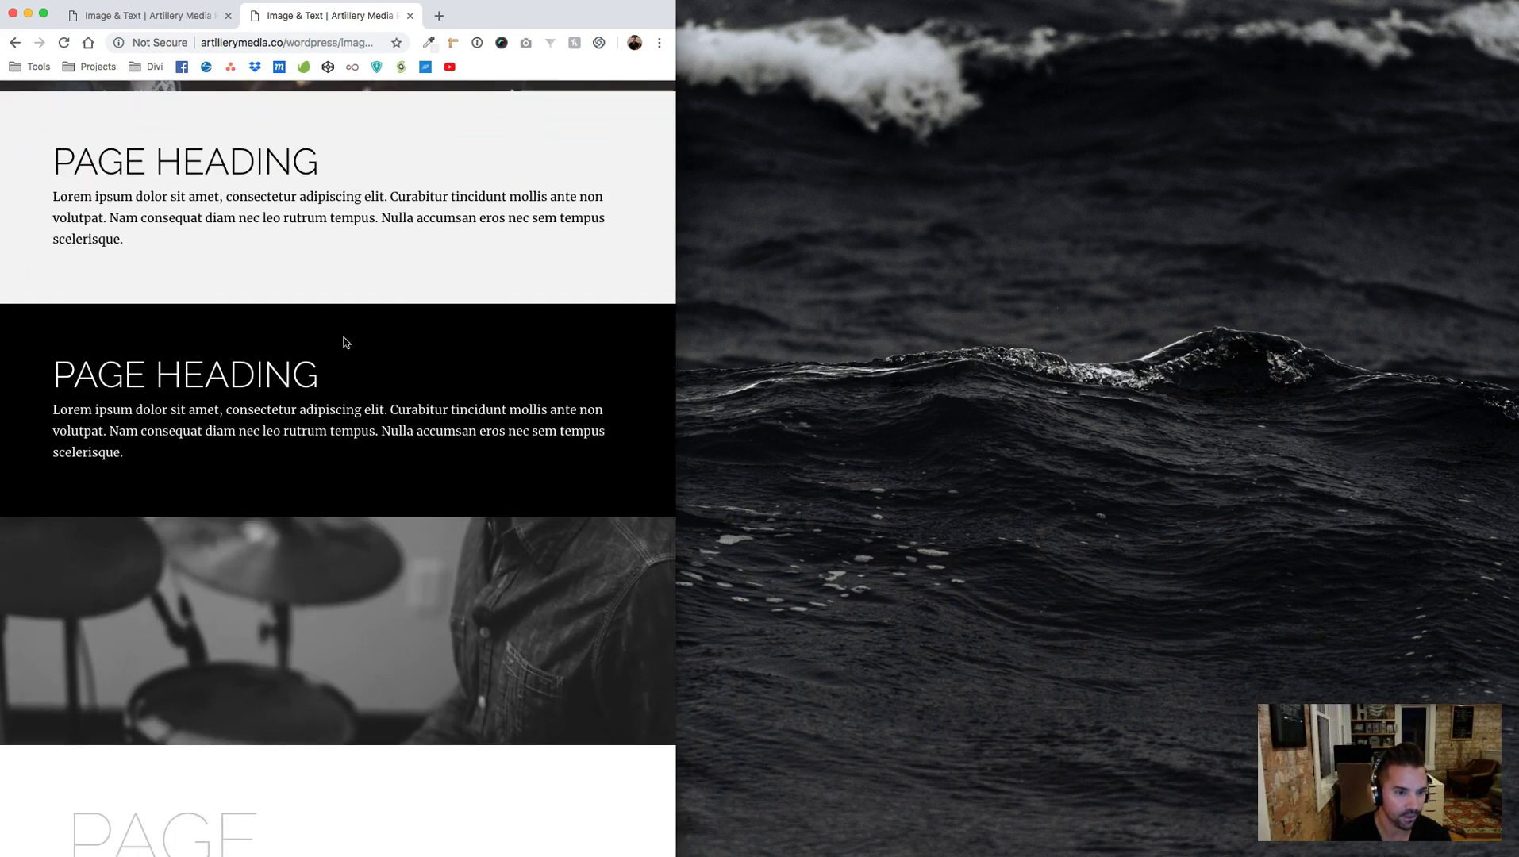
drag(675, 486, 1094, 510)
Add the CSS class twoColumnSwitch after textImageRow on the second image and text row, and save the page
key(ctrl+shift+Tab)
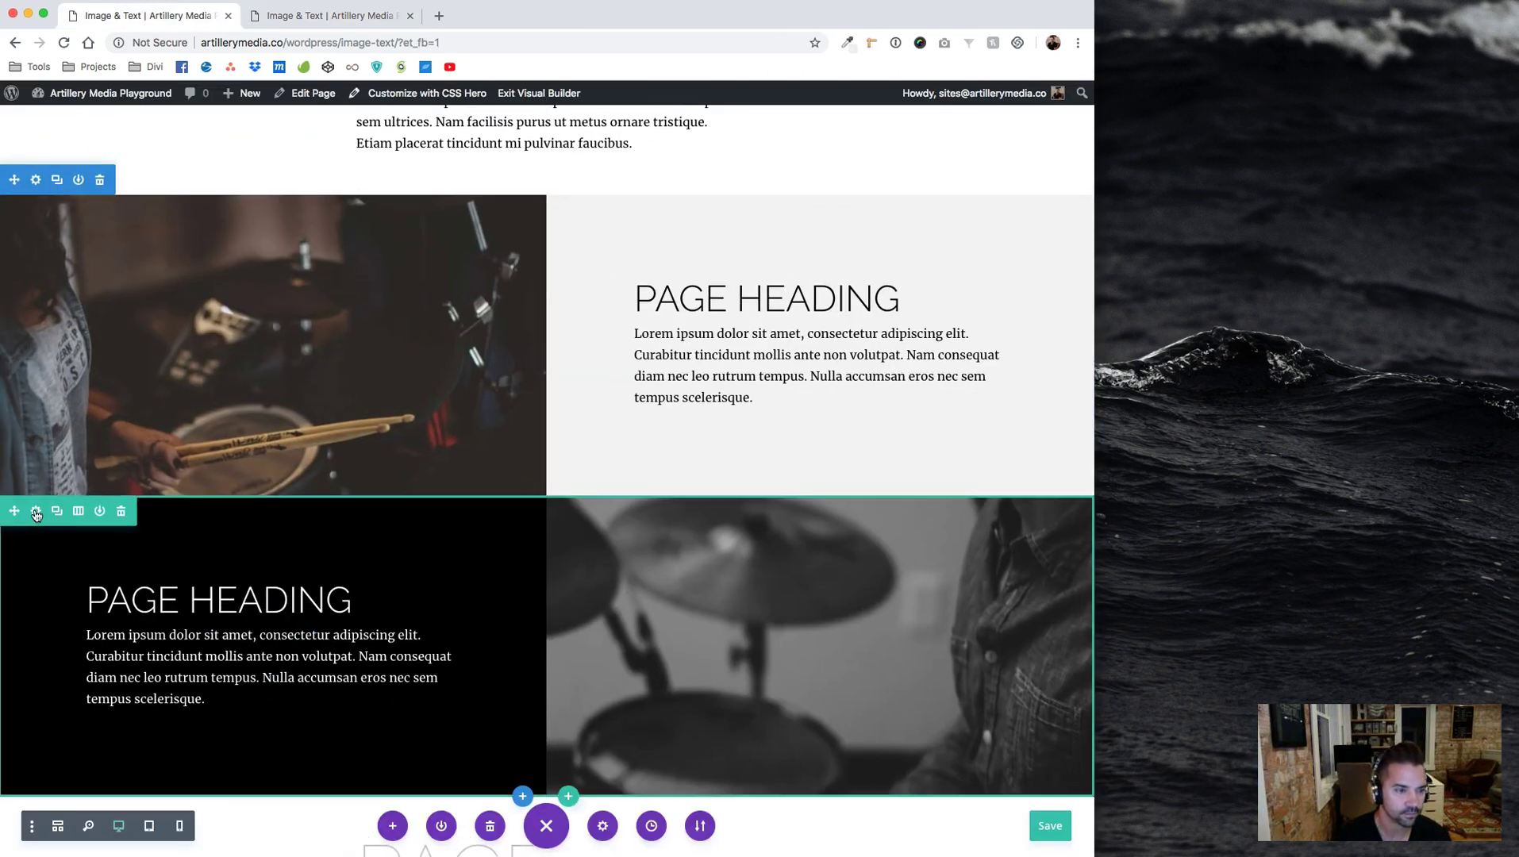
click(39, 516)
click(297, 232)
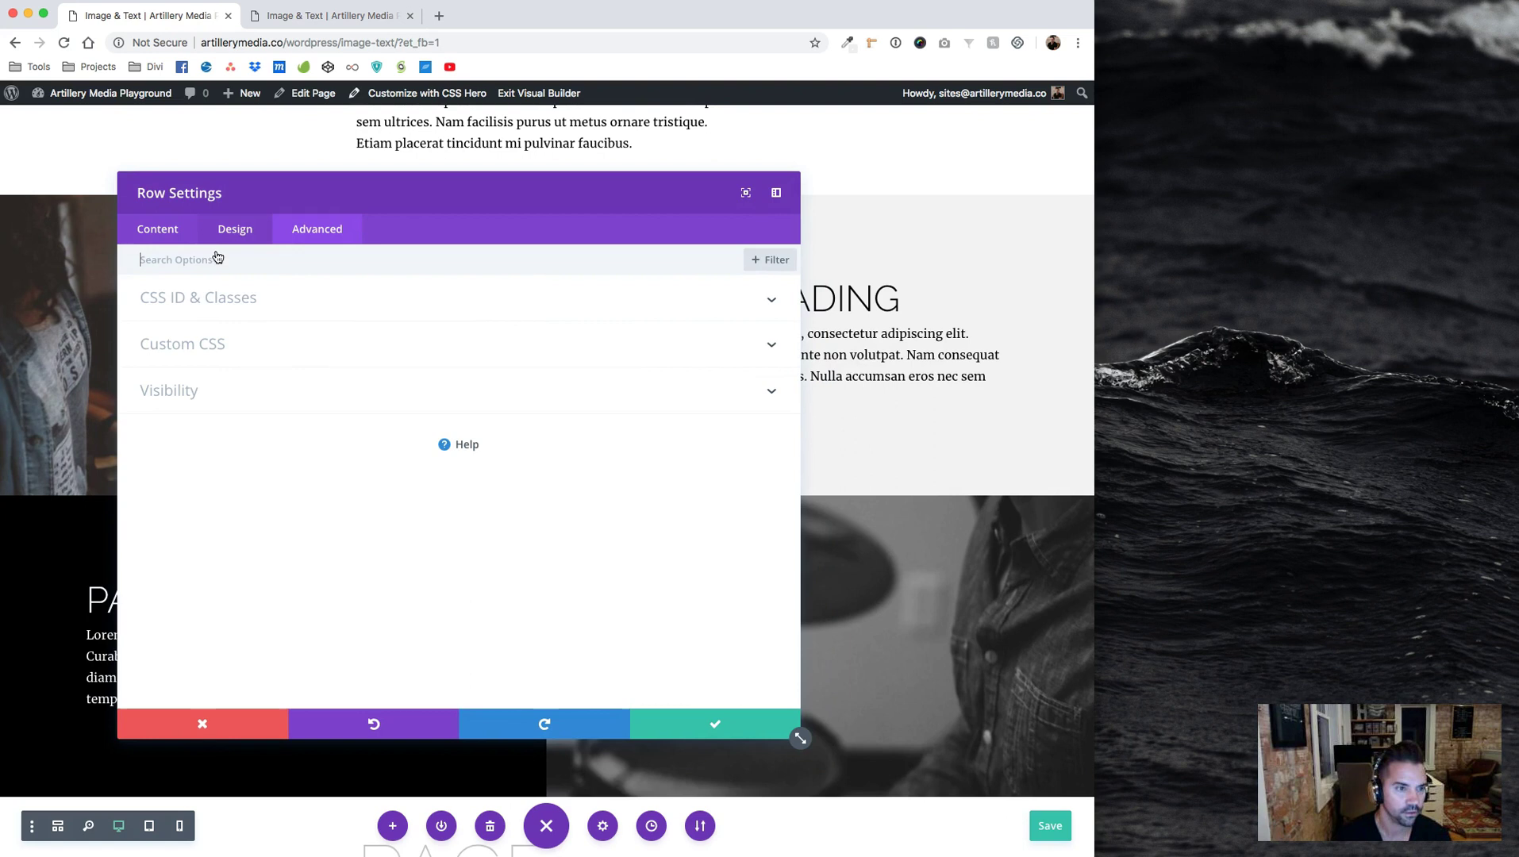
click(204, 300)
click(247, 405)
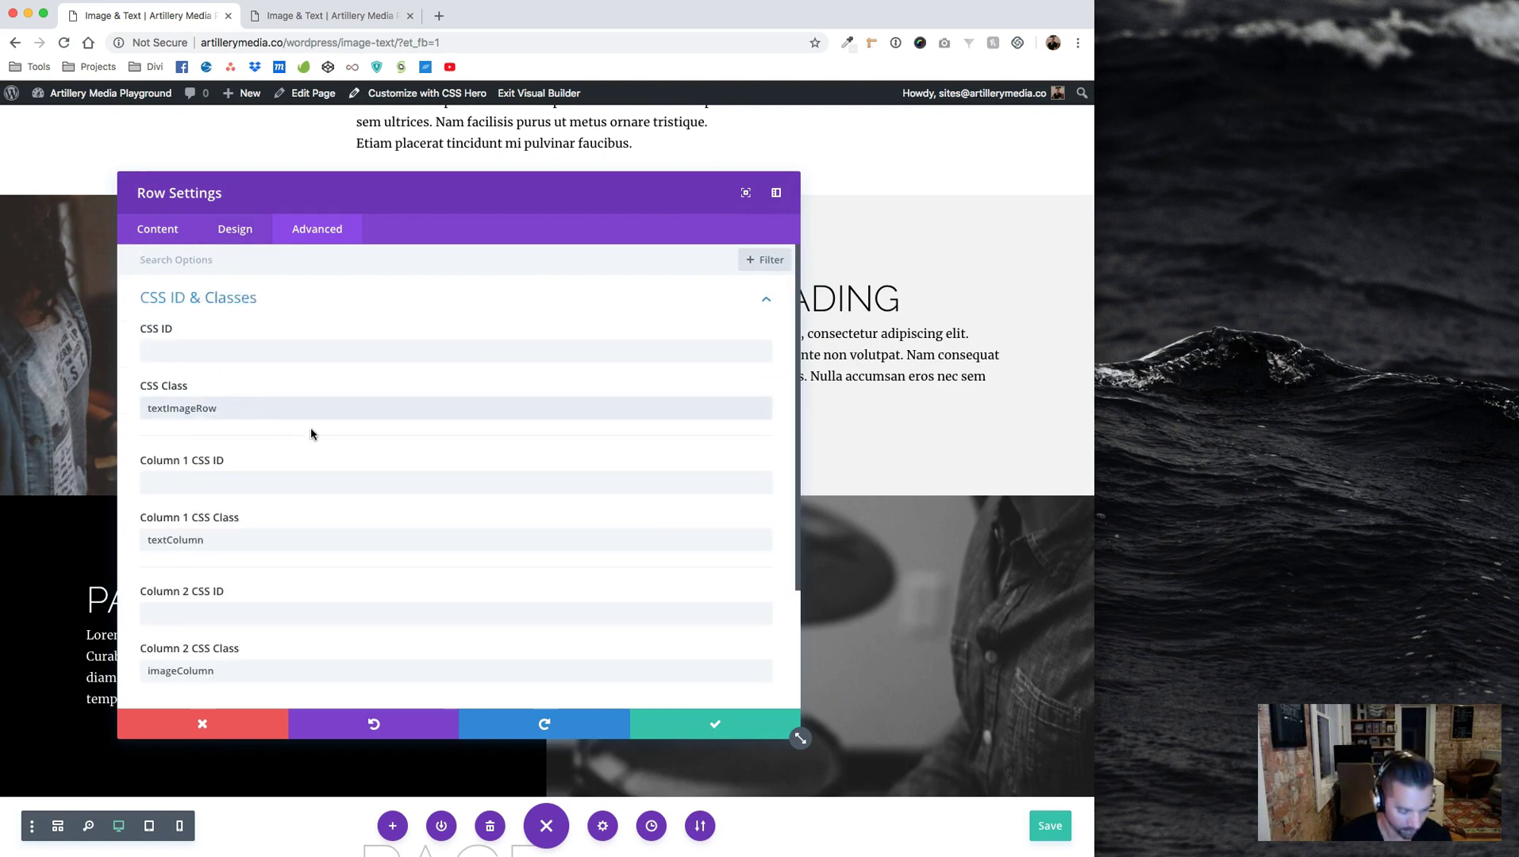
key(super+v)
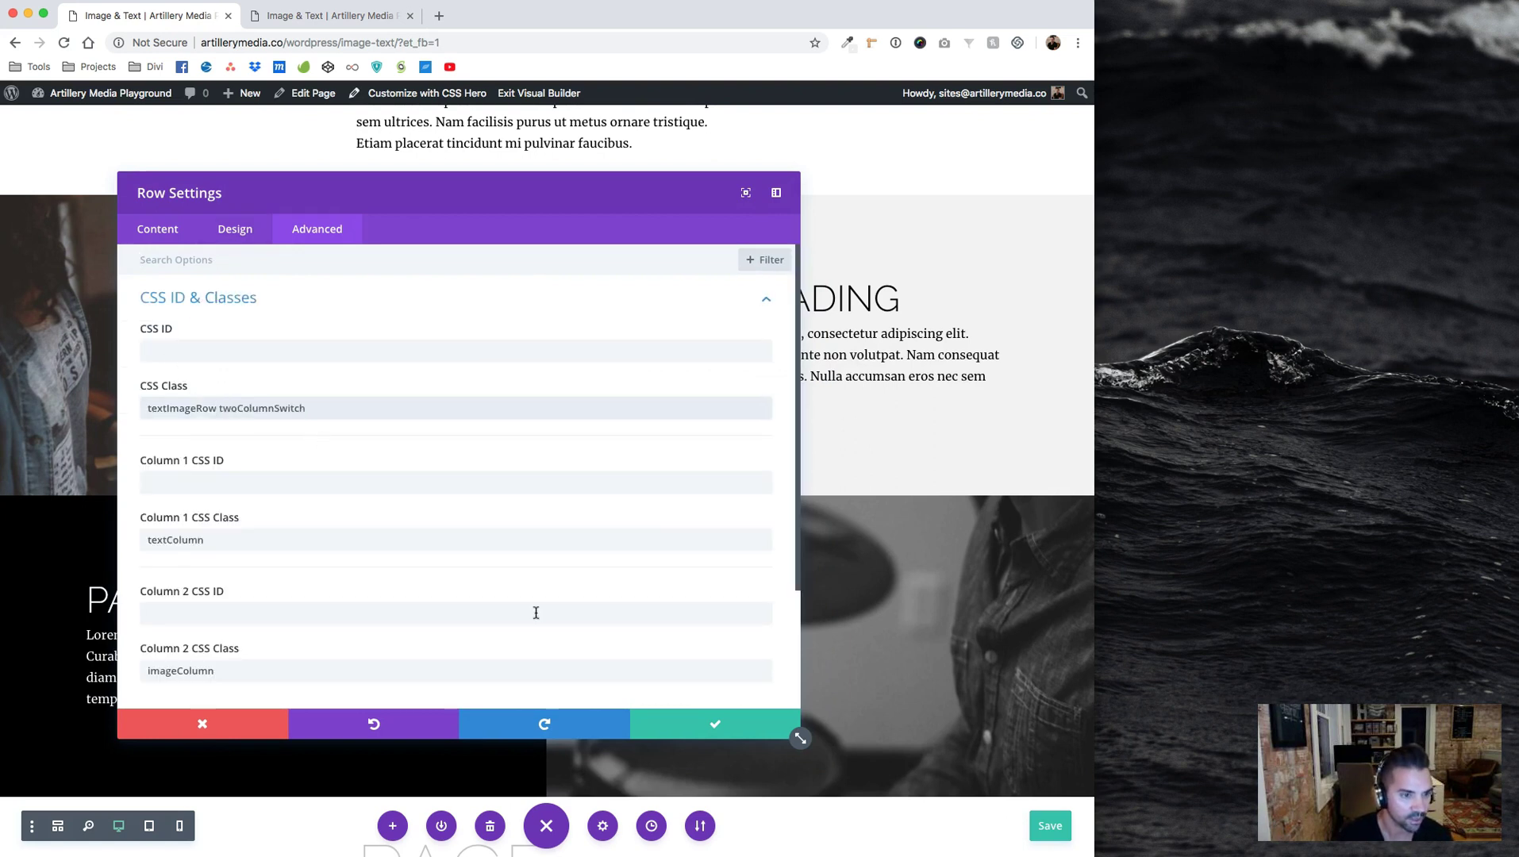
click(676, 722)
click(1050, 825)
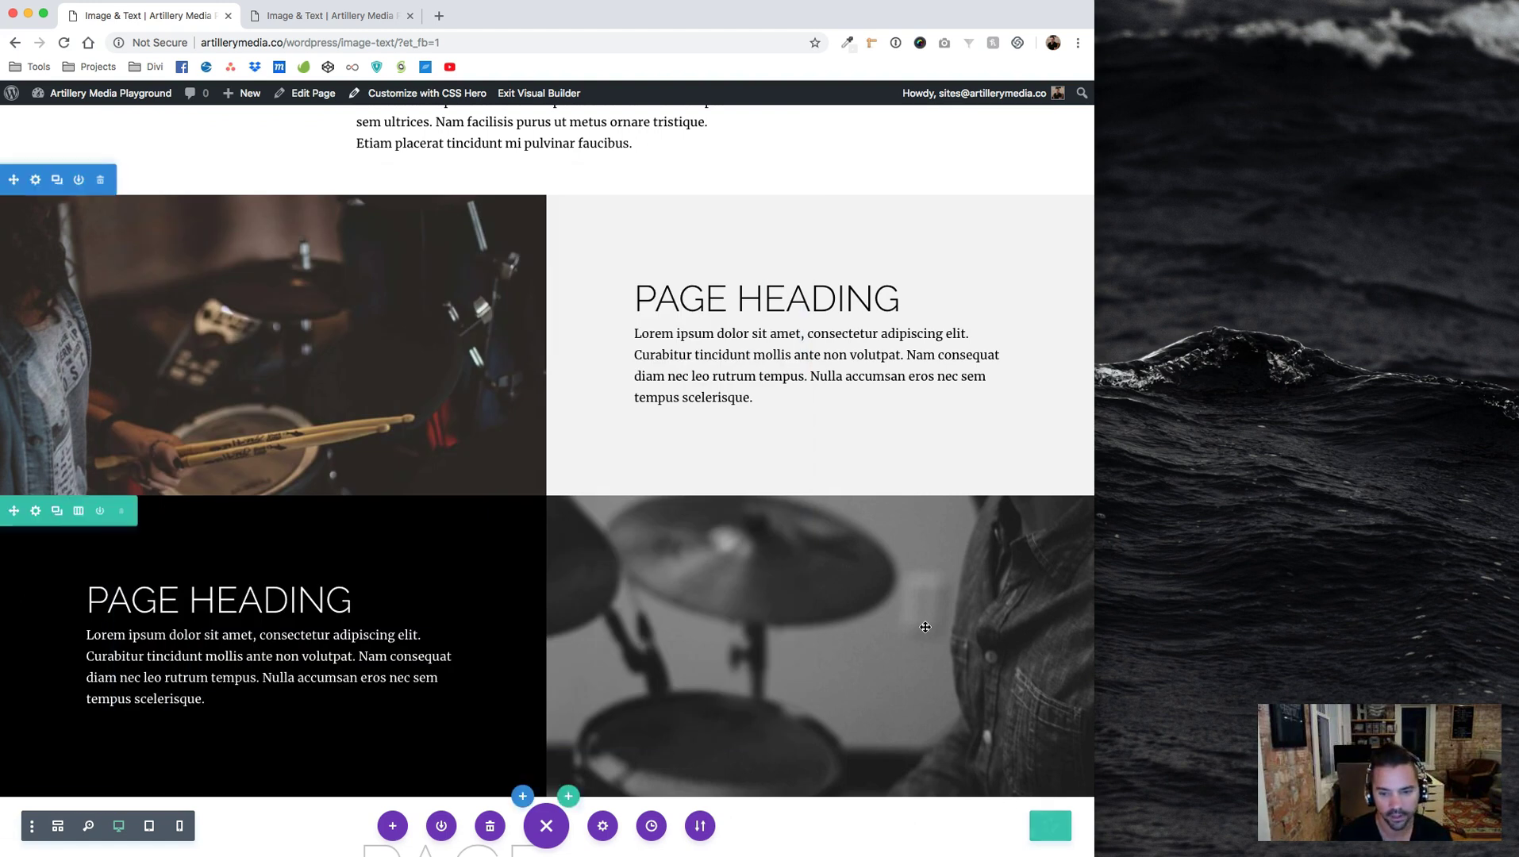
Reload the live page and check the second row's reversed column order in a narrowed browser window
click(332, 17)
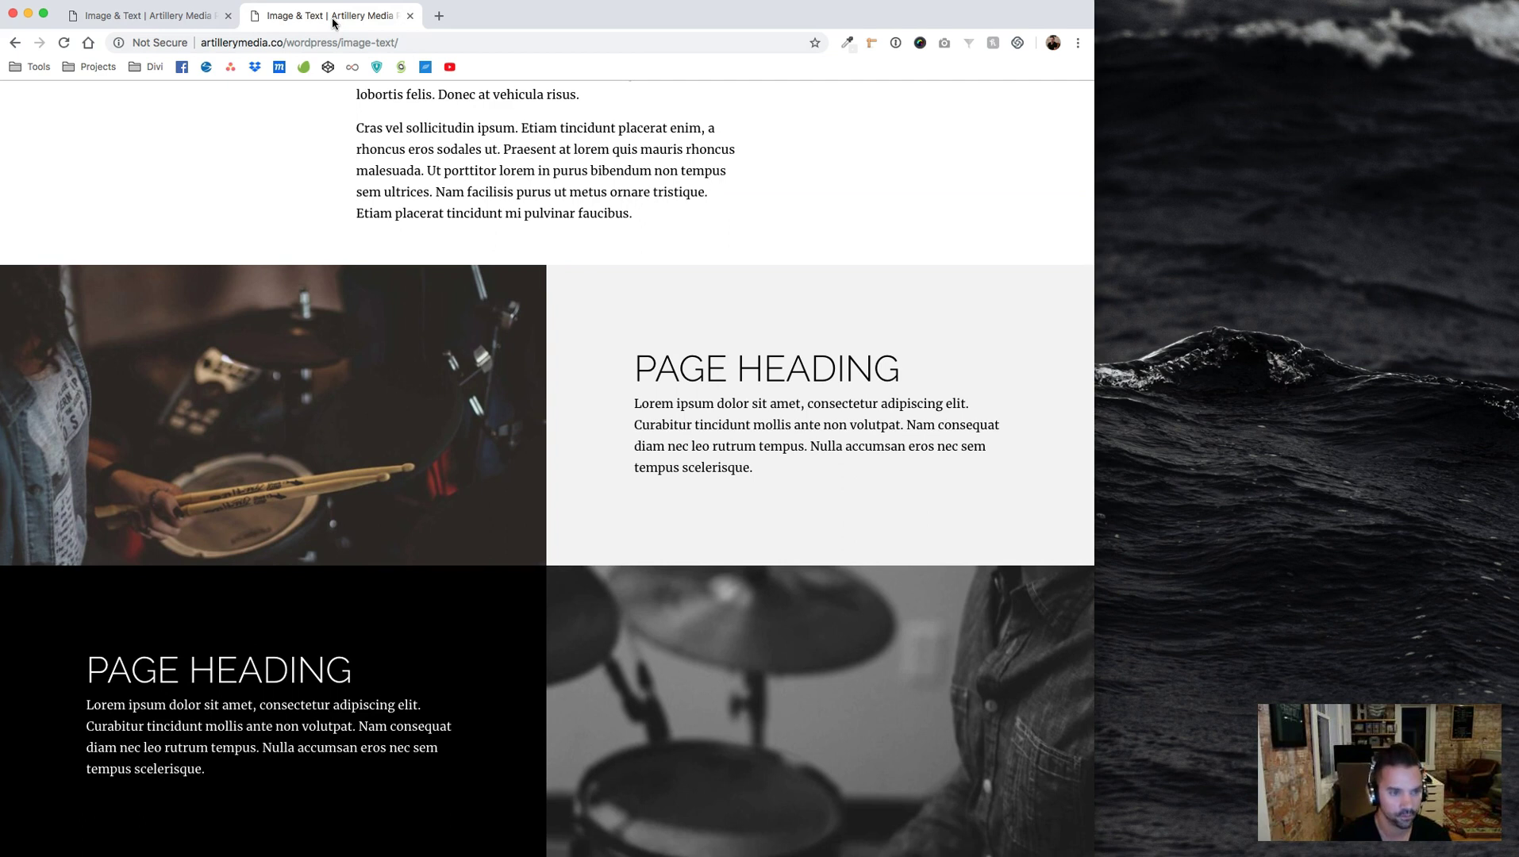
key(super+r)
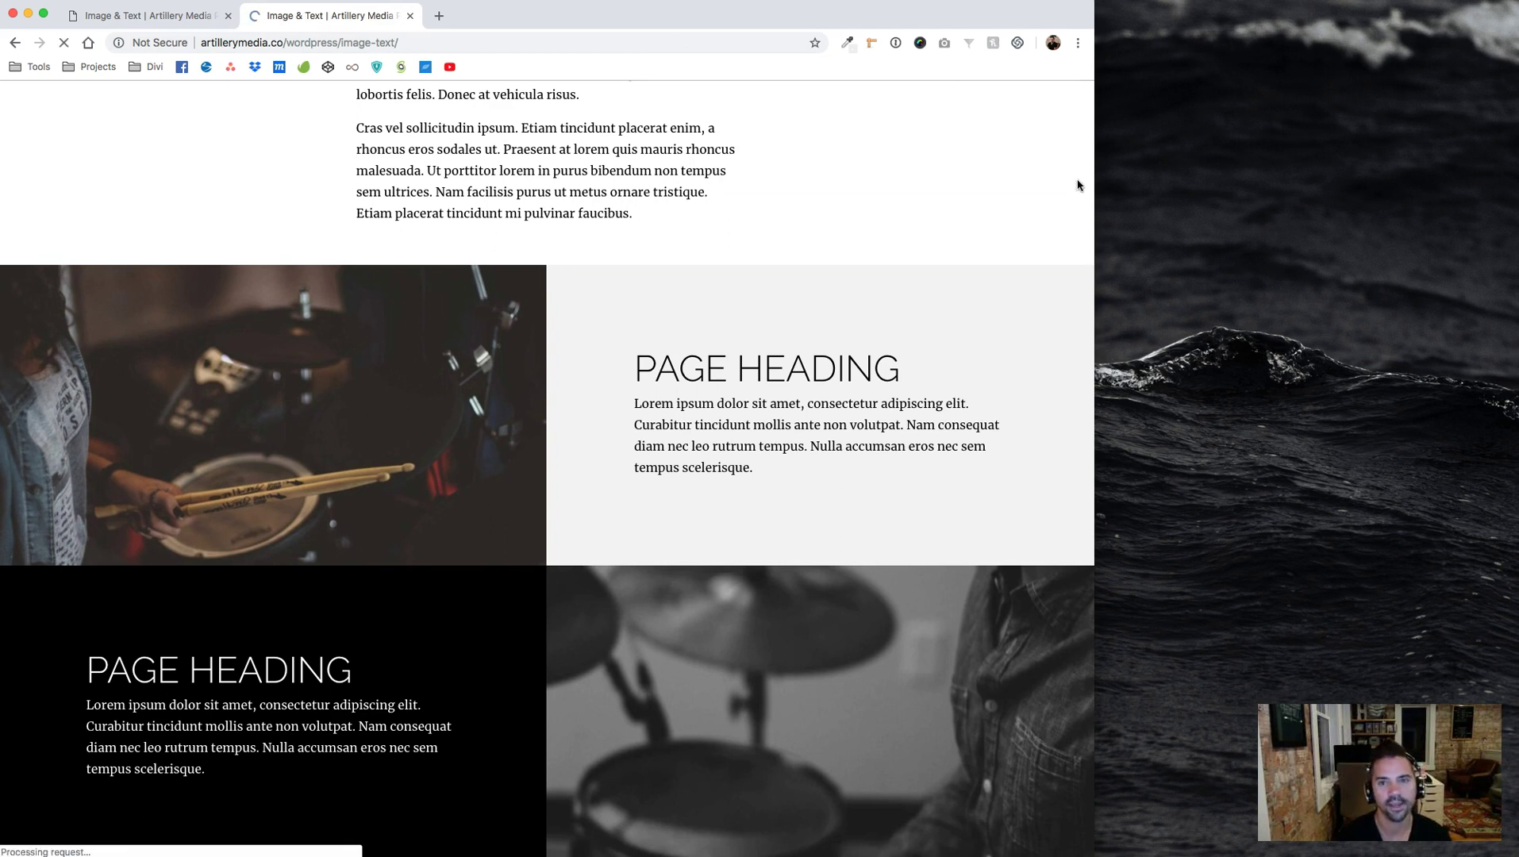
drag(1091, 176, 661, 209)
scroll(507, 339, down, 5)
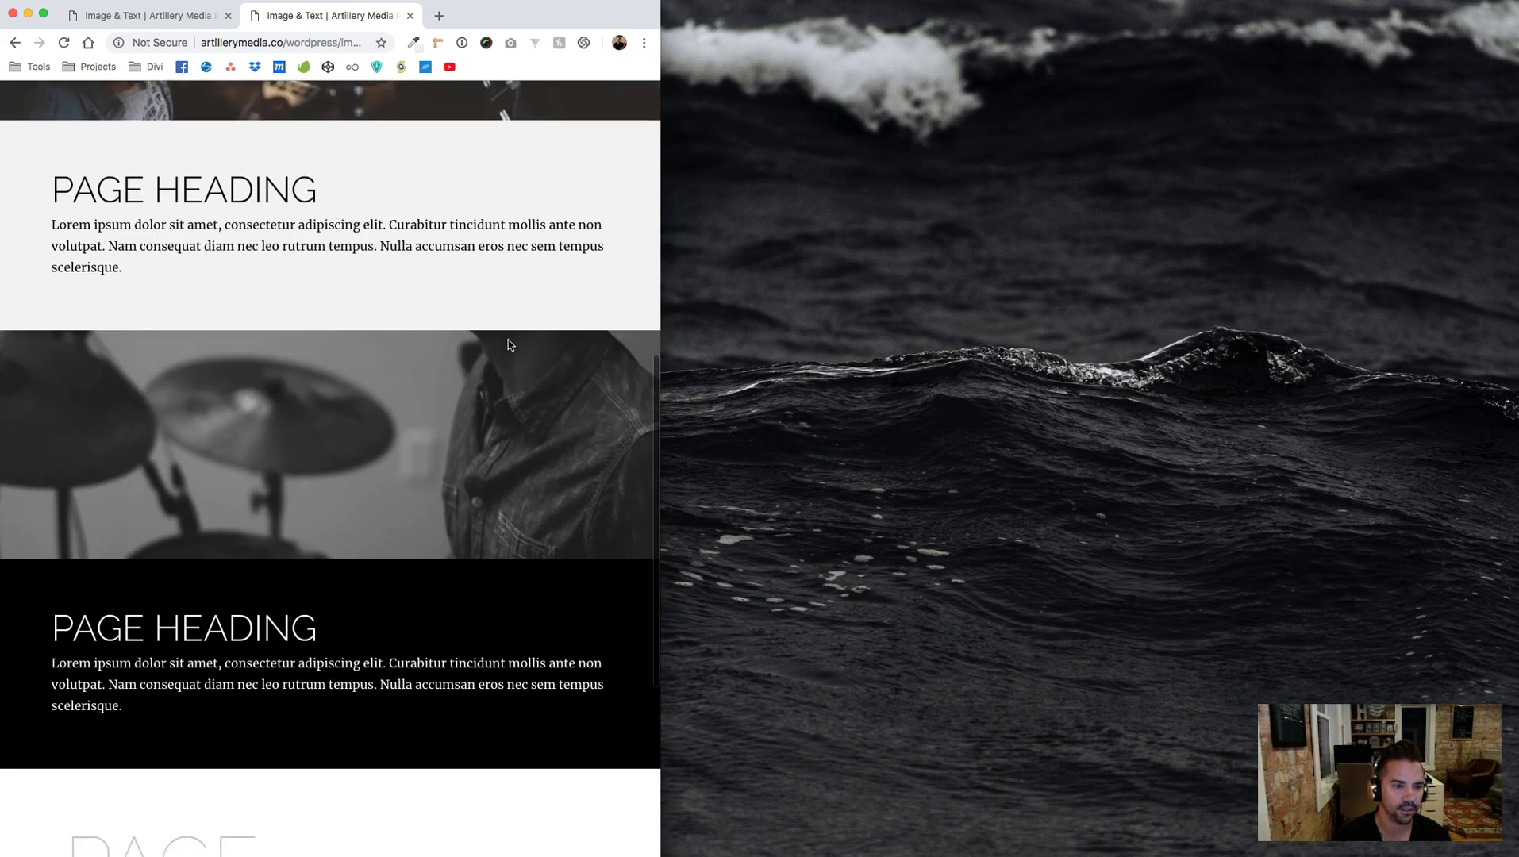
scroll(507, 342, down, 2)
scroll(509, 342, up, 5)
scroll(510, 476, down, 1)
scroll(508, 539, up, 6)
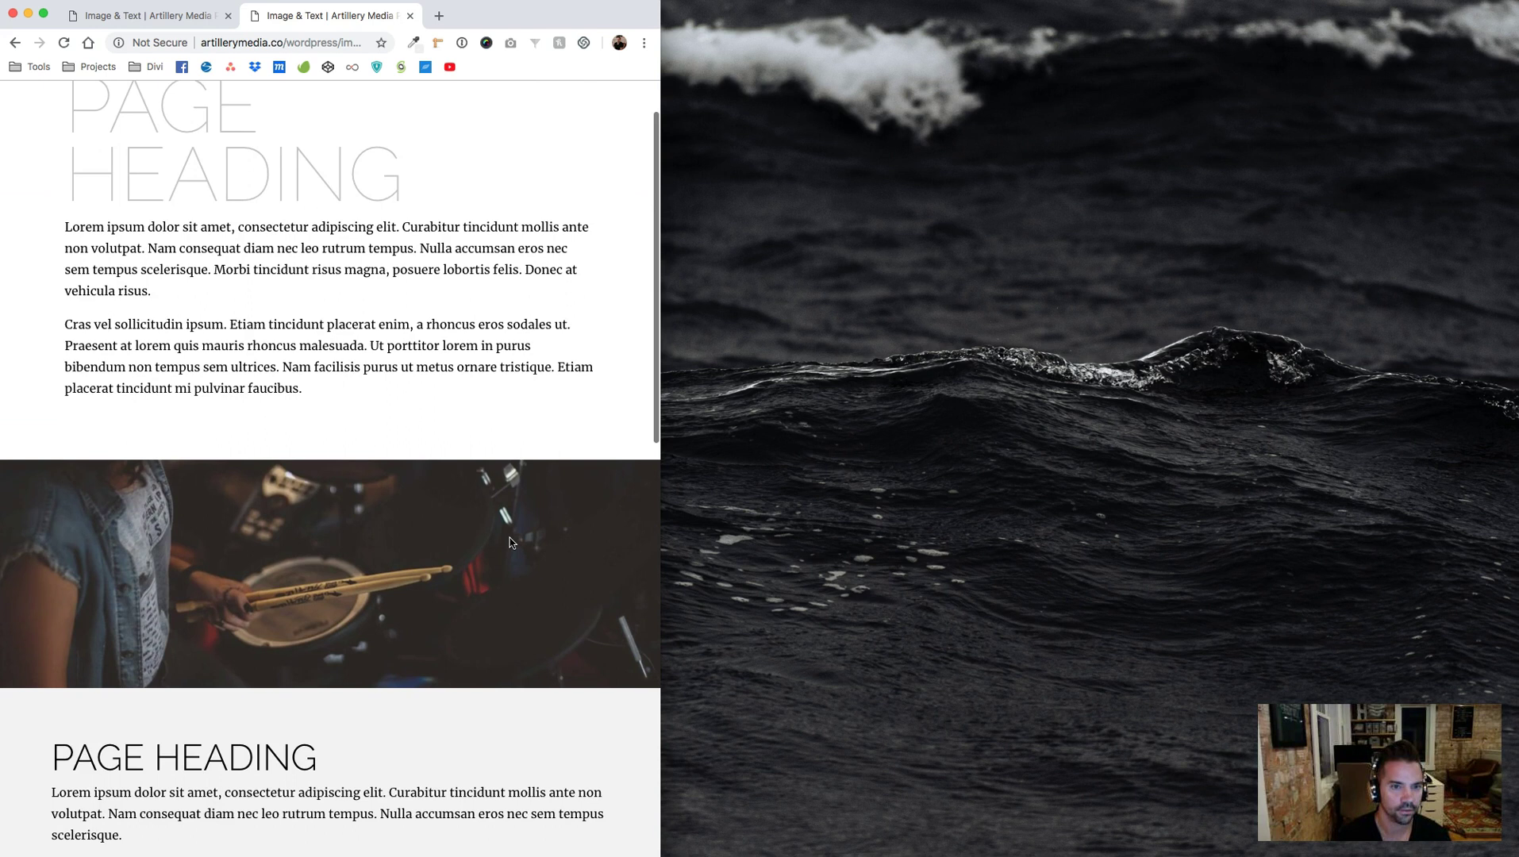
drag(660, 470, 804, 485)
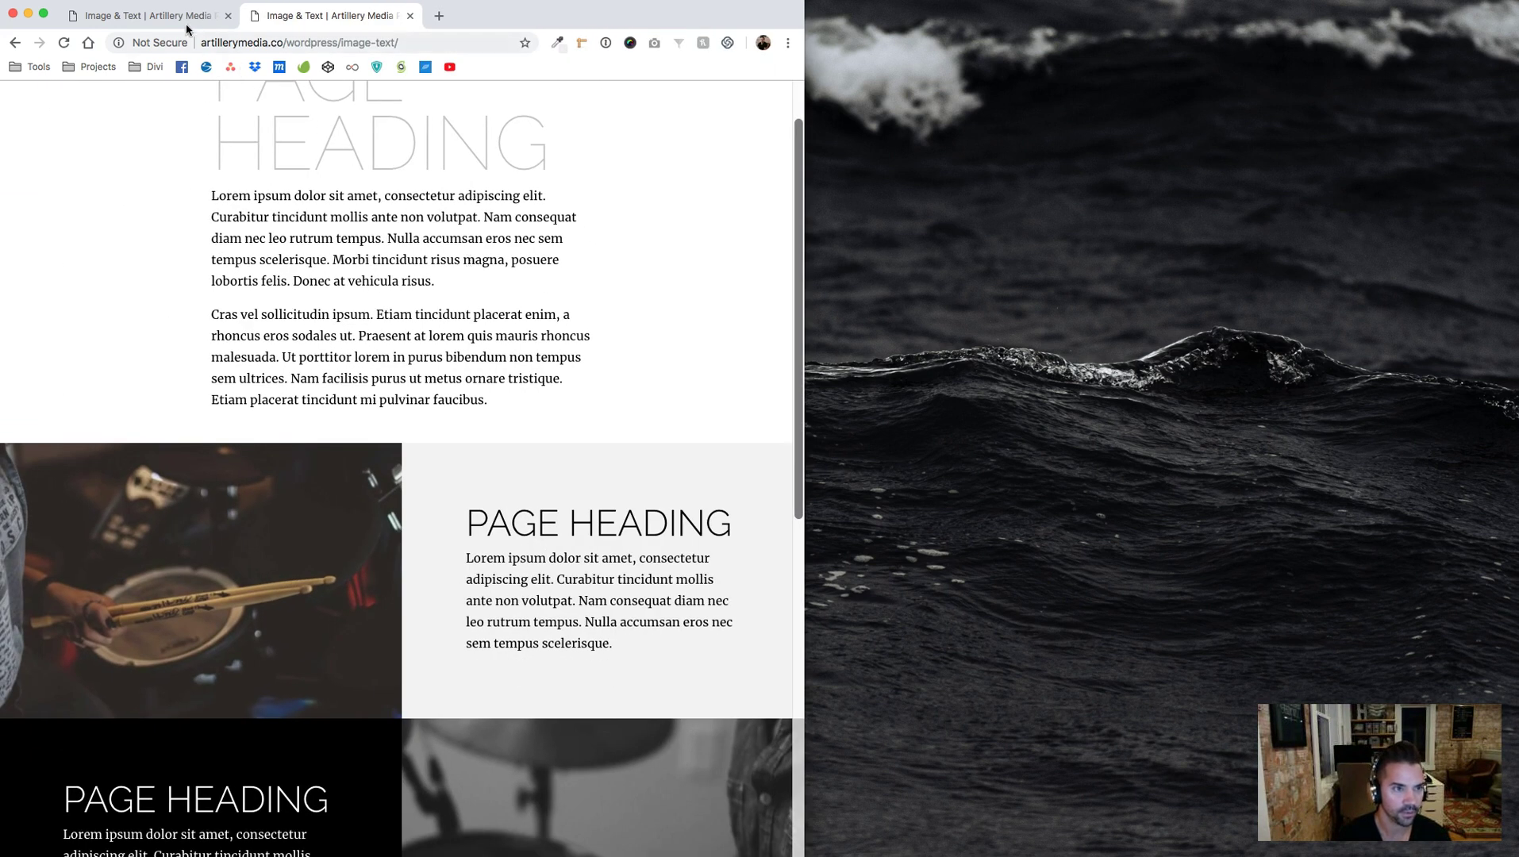
Duplicate the 767px media query for .textImageRow .imageColumn below the original in the page's custom CSS
click(187, 19)
click(415, 826)
click(317, 229)
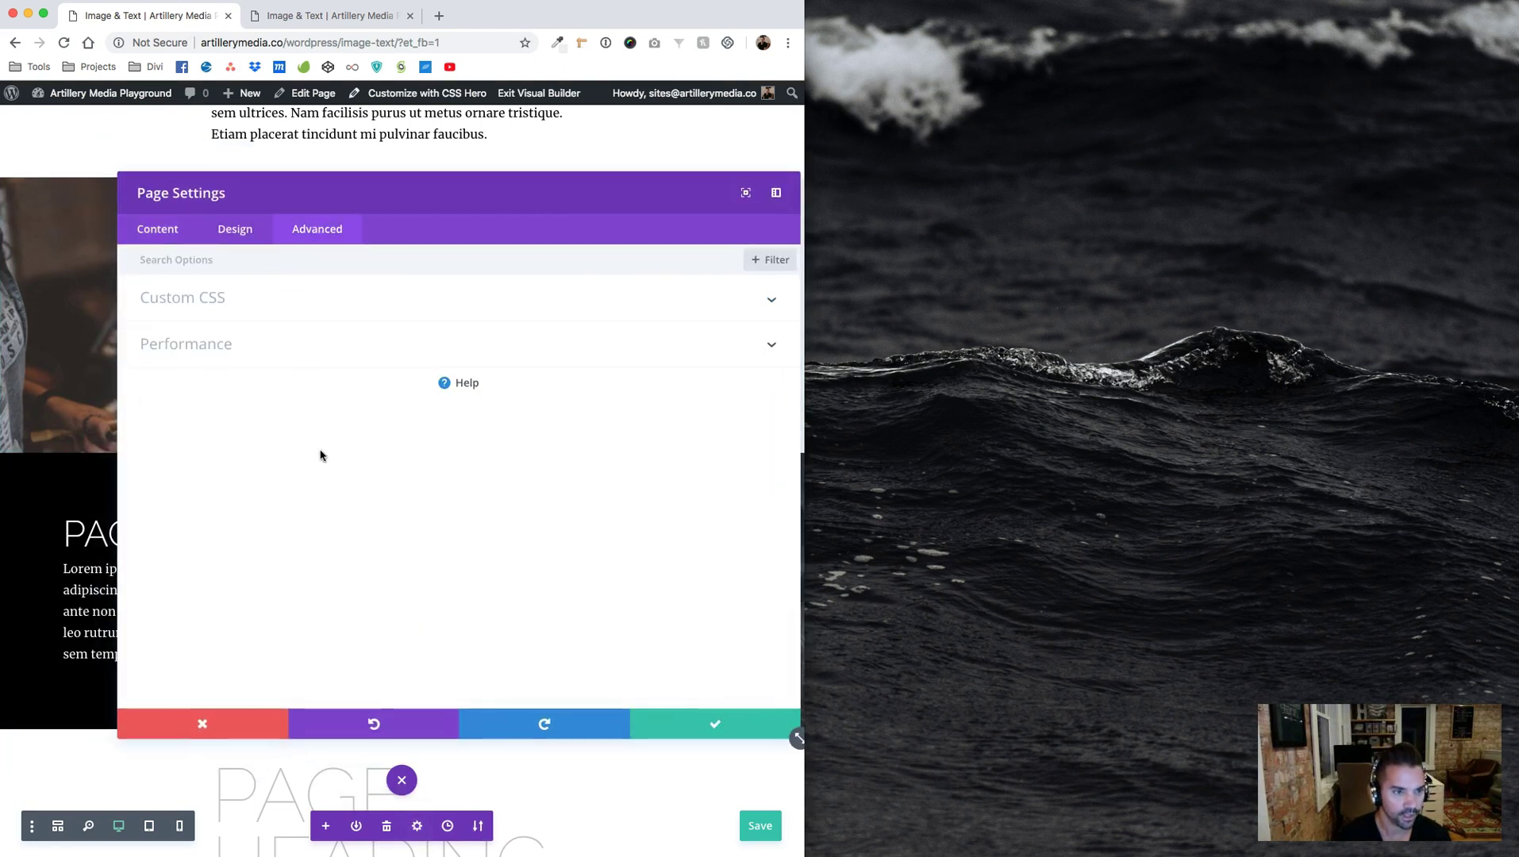
click(271, 307)
scroll(352, 579, down, 5)
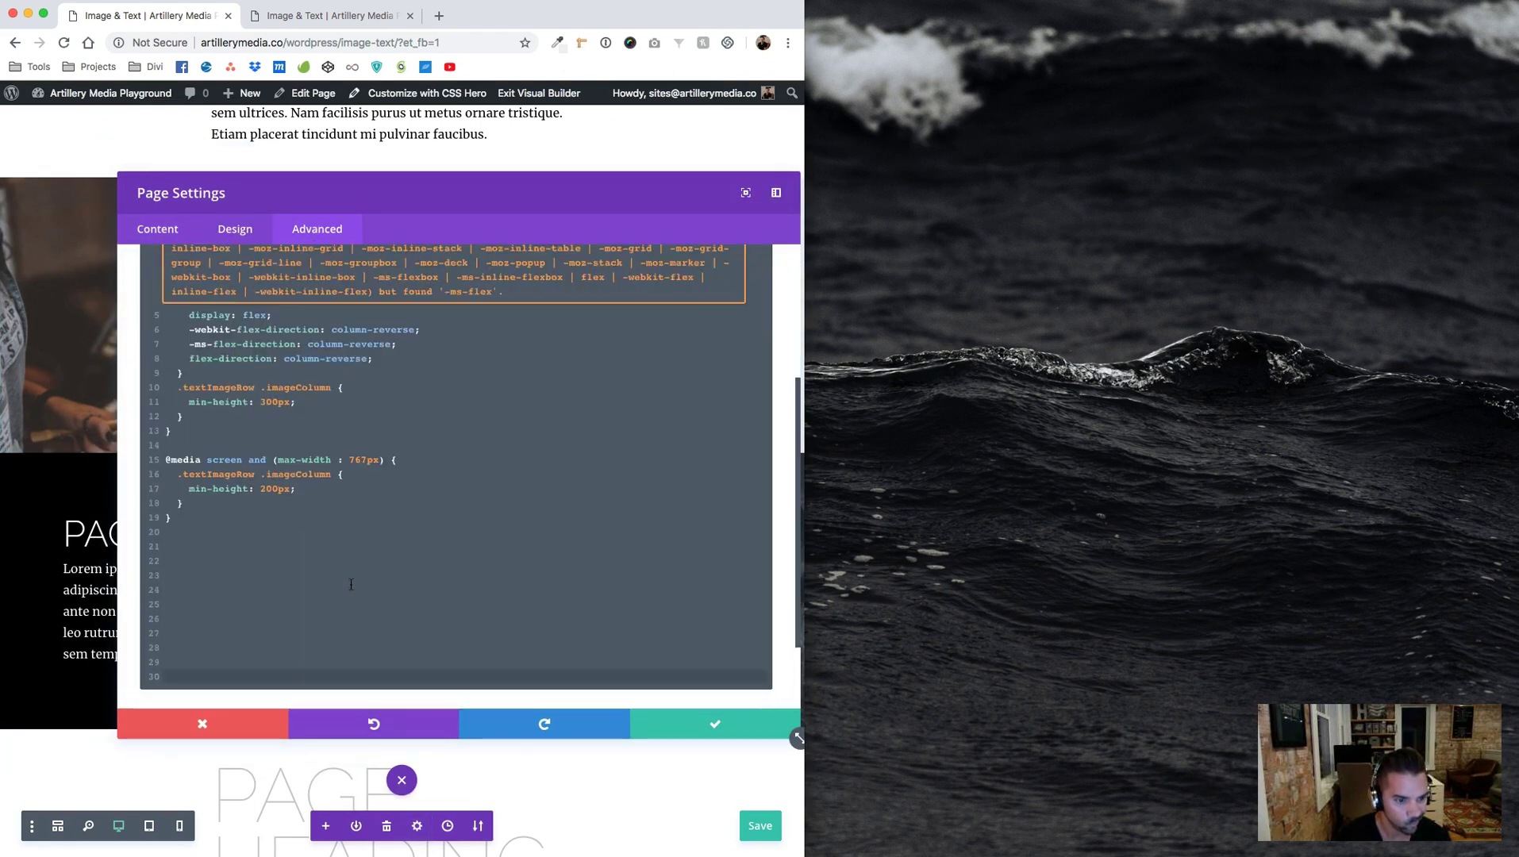
drag(178, 501, 147, 451)
key(super+c)
key(Right)
key(Return)
key(Return)
key(super+v)
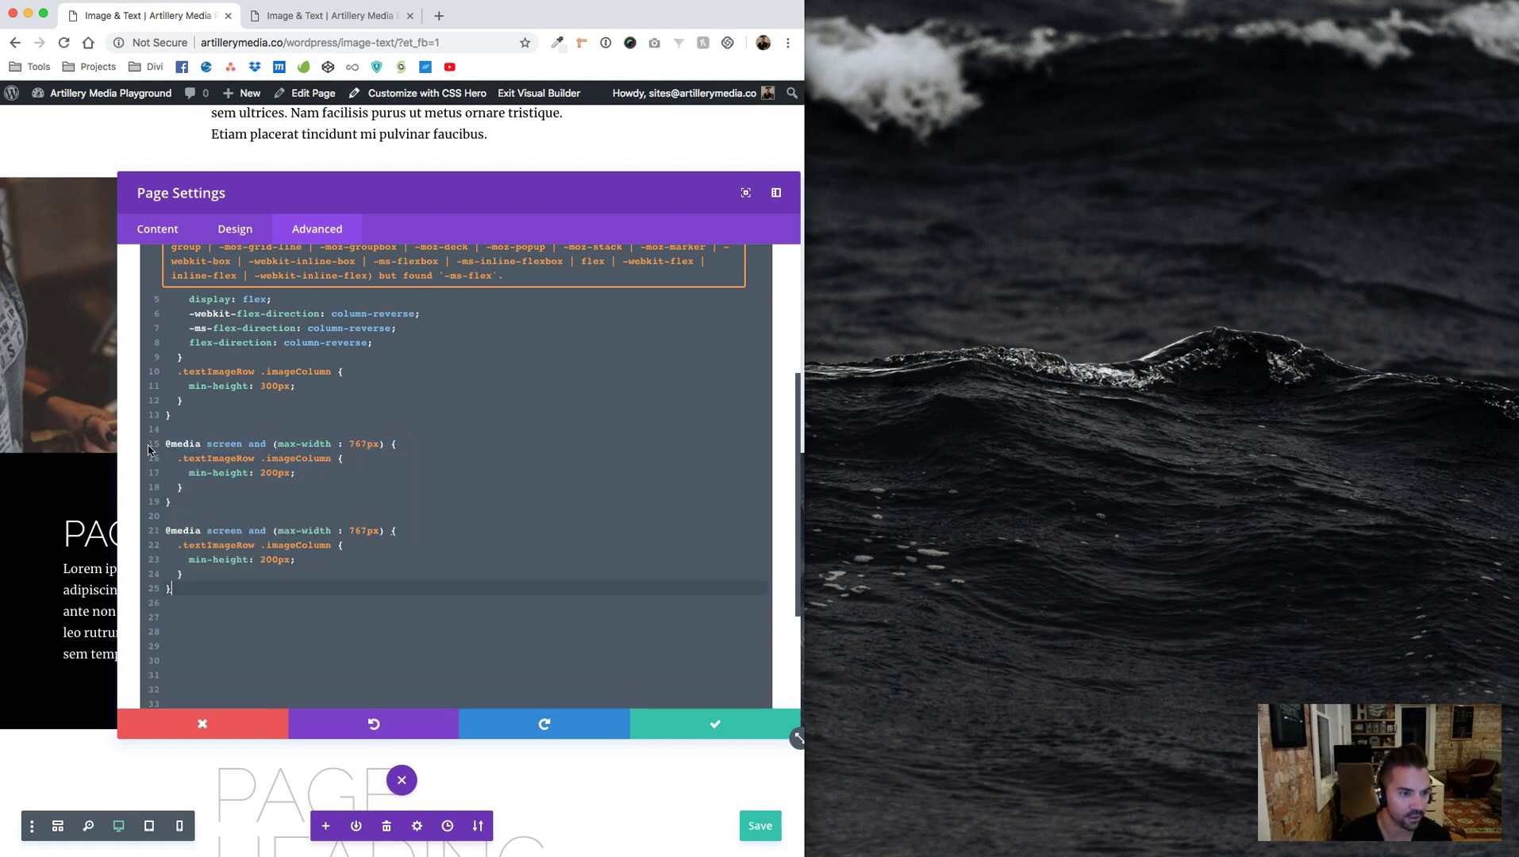
In the duplicated media query at the end of the custom CSS, set max-width to 600px and the imageColumn min-height to 100px
click(363, 526)
key(BackSpace)
key(BackSpace)
key(BackSpace)
text(600)
click(267, 561)
key(BackSpace)
text(1)
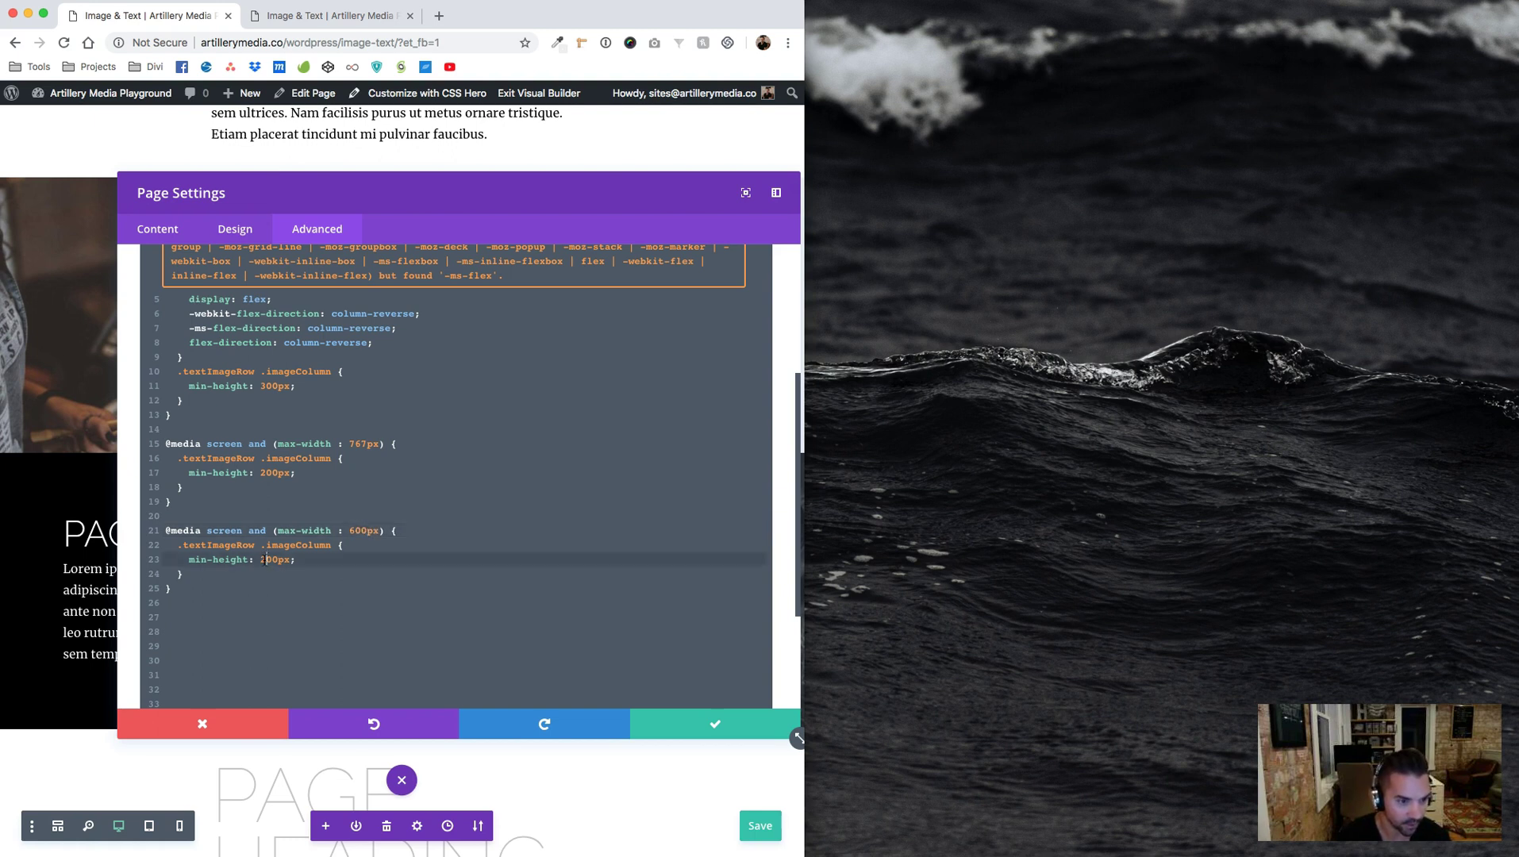
Change the last media query's max-width to 450px, apply the page settings and save the page
click(359, 534)
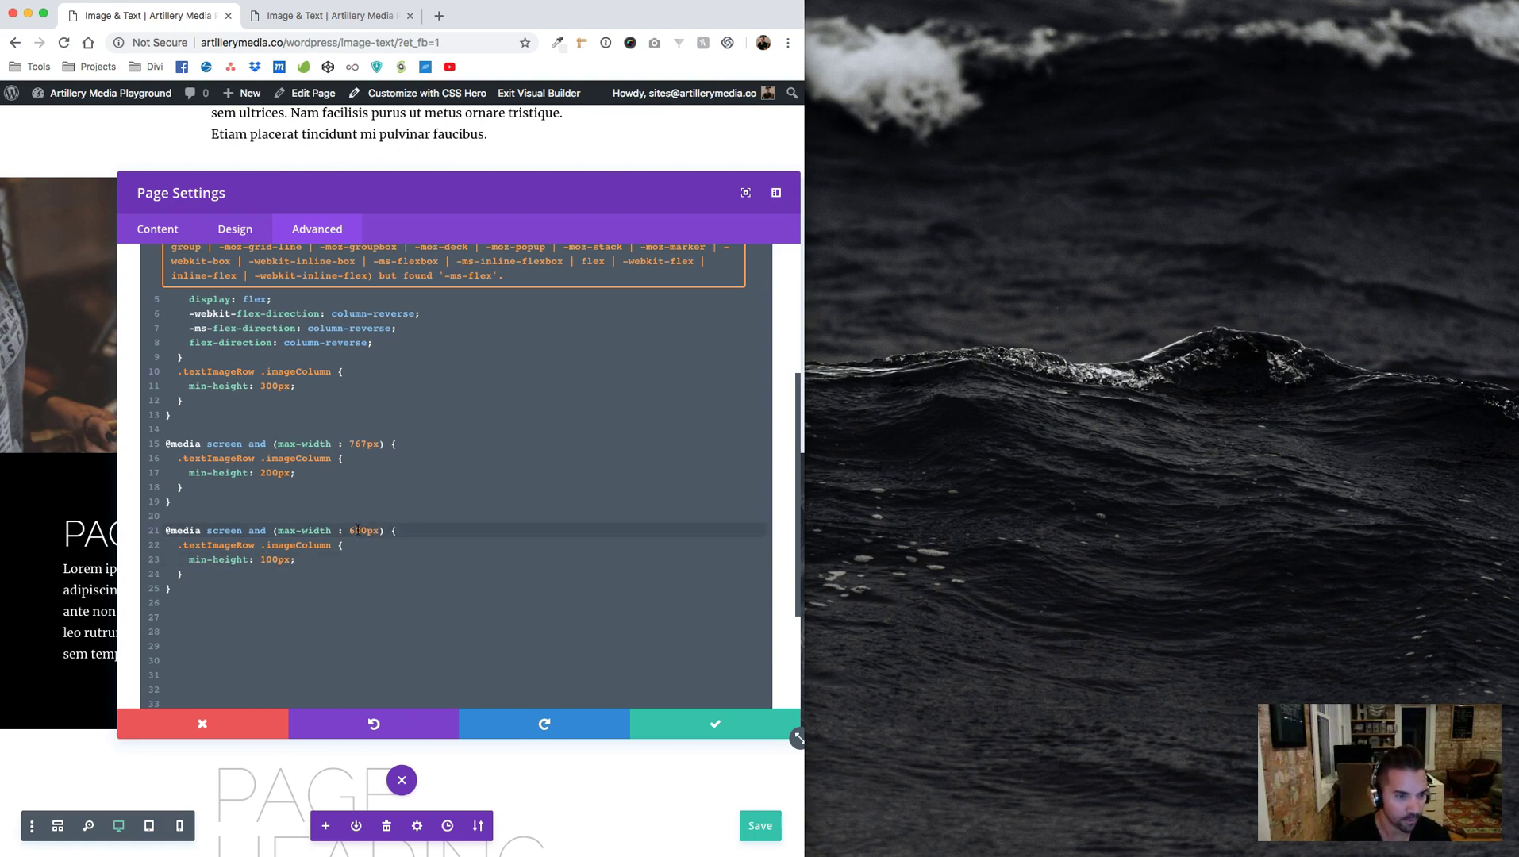
key(BackSpace)
key(BackSpace)
text(45)
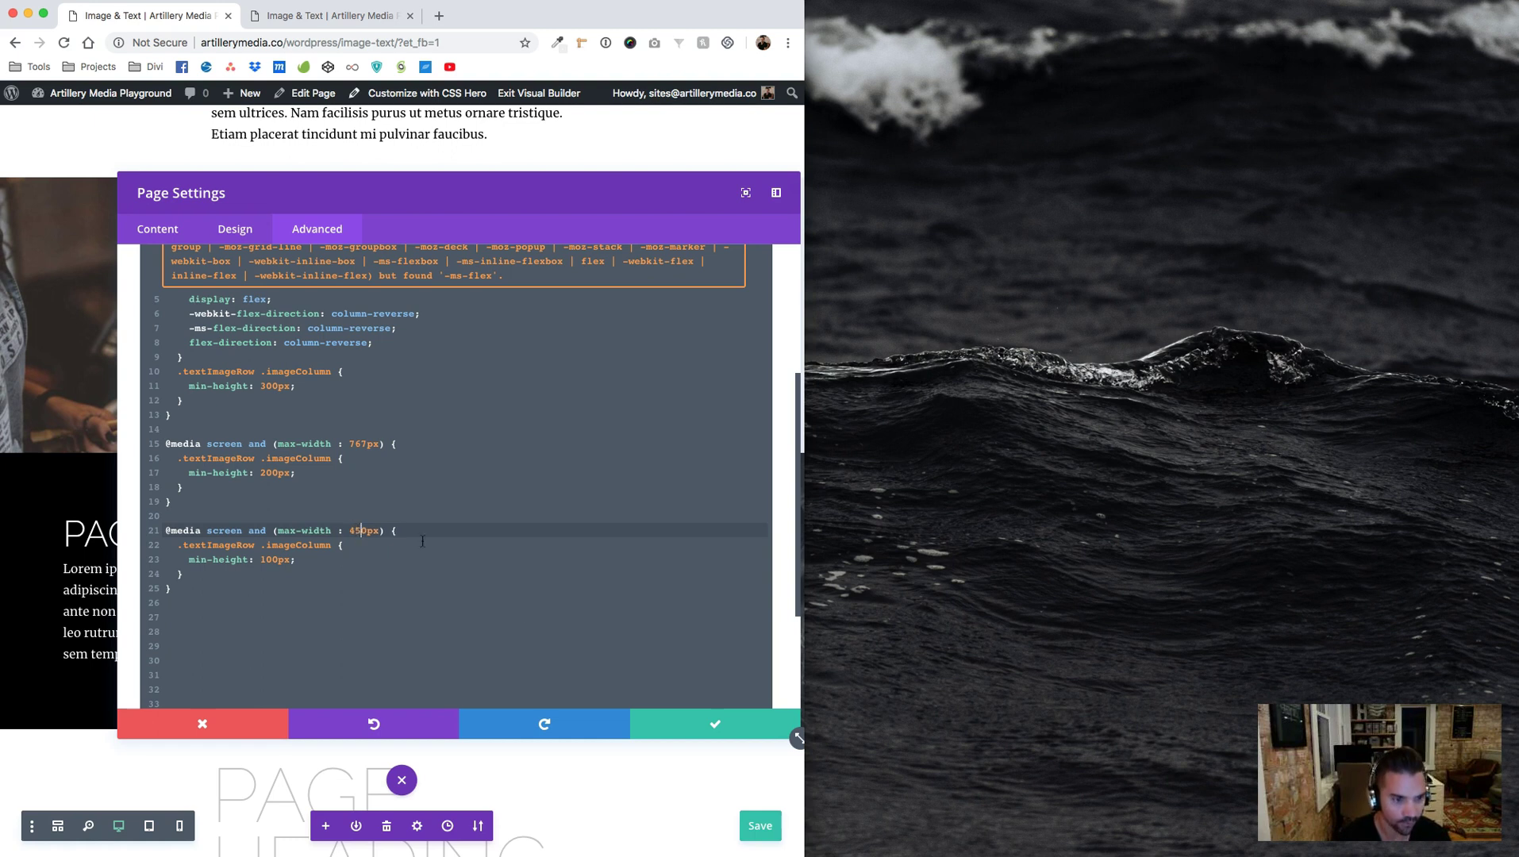
click(684, 714)
click(754, 821)
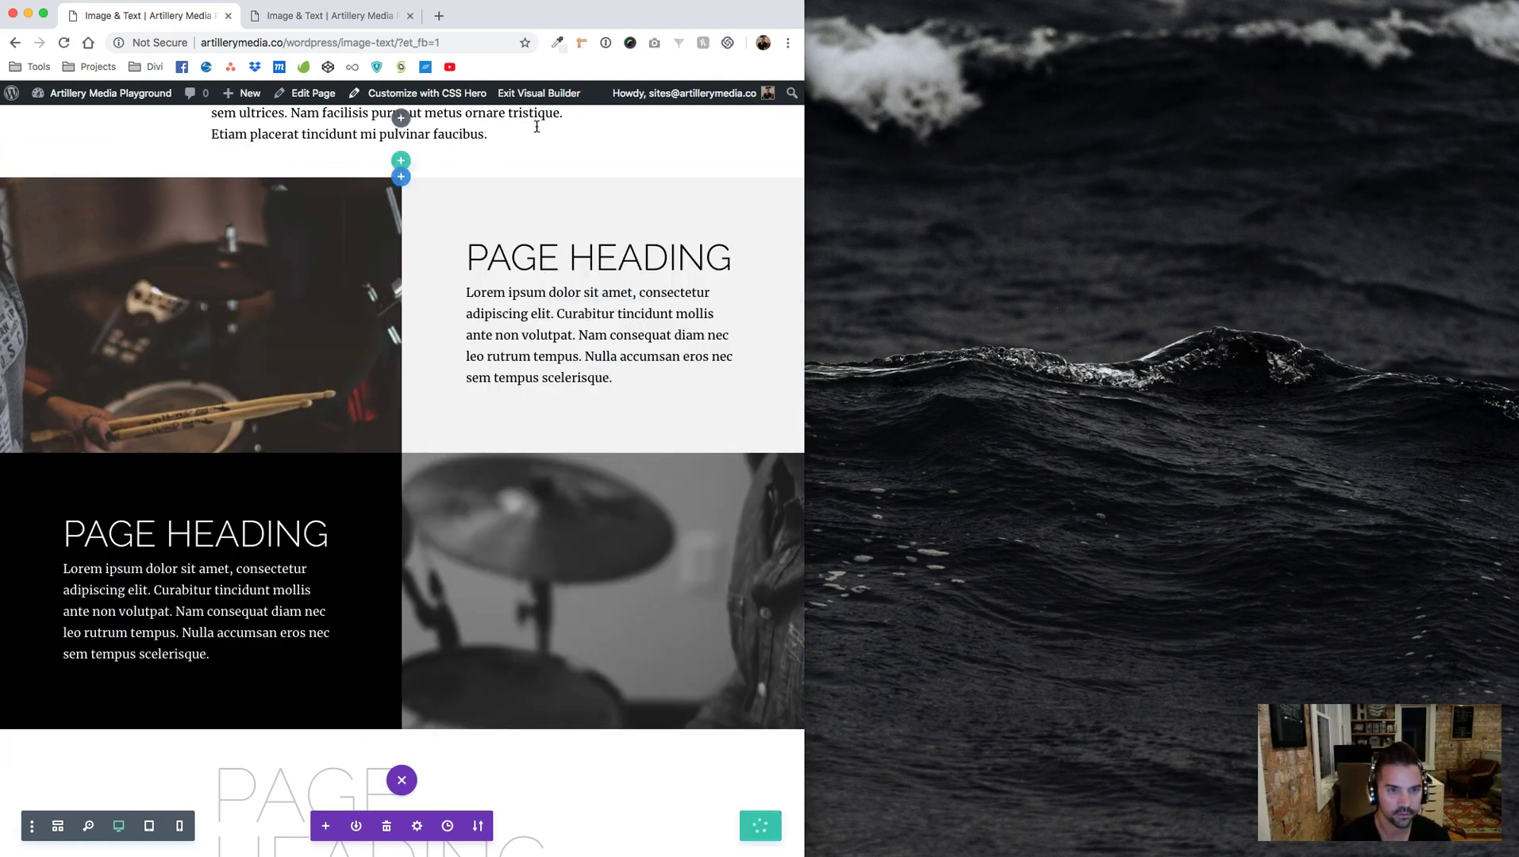
Reload the live page and check the image column heights at tablet width and at narrow phone width
click(354, 19)
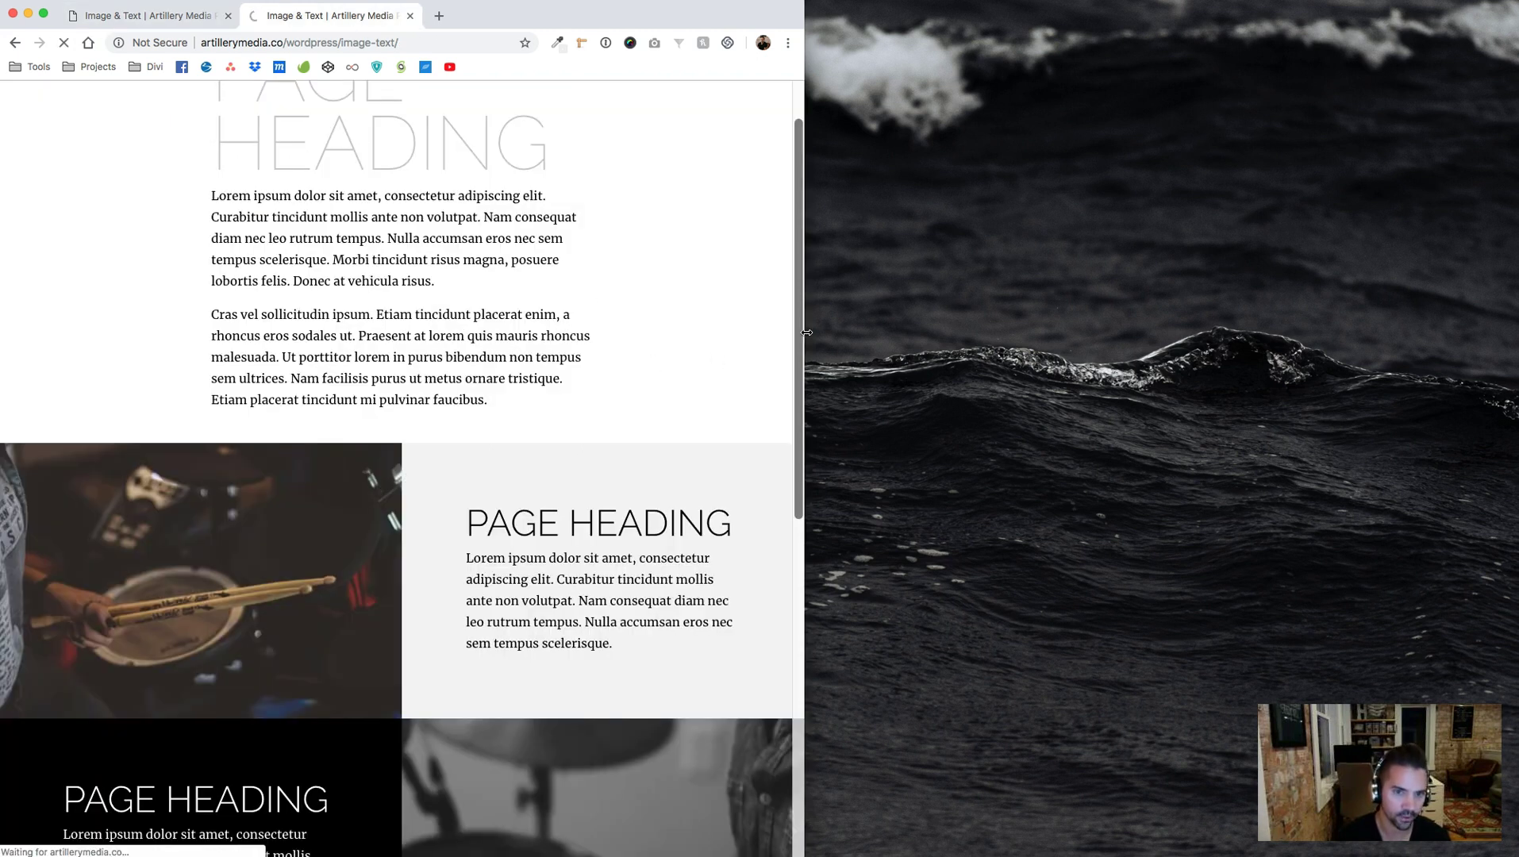
drag(804, 318, 676, 322)
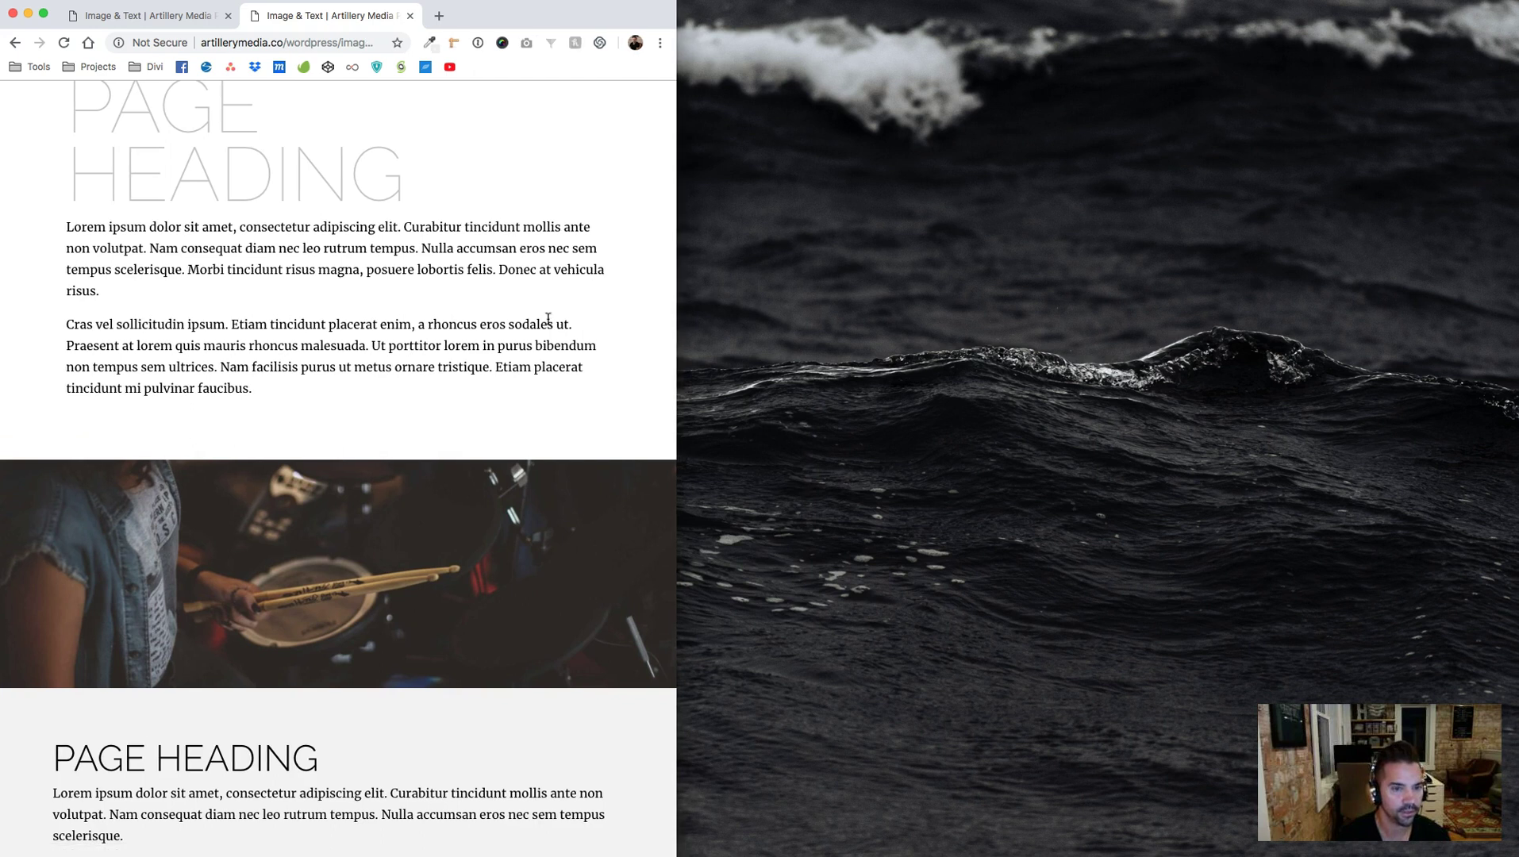
scroll(547, 318, down, 3)
drag(676, 170, 305, 171)
scroll(196, 323, down, 8)
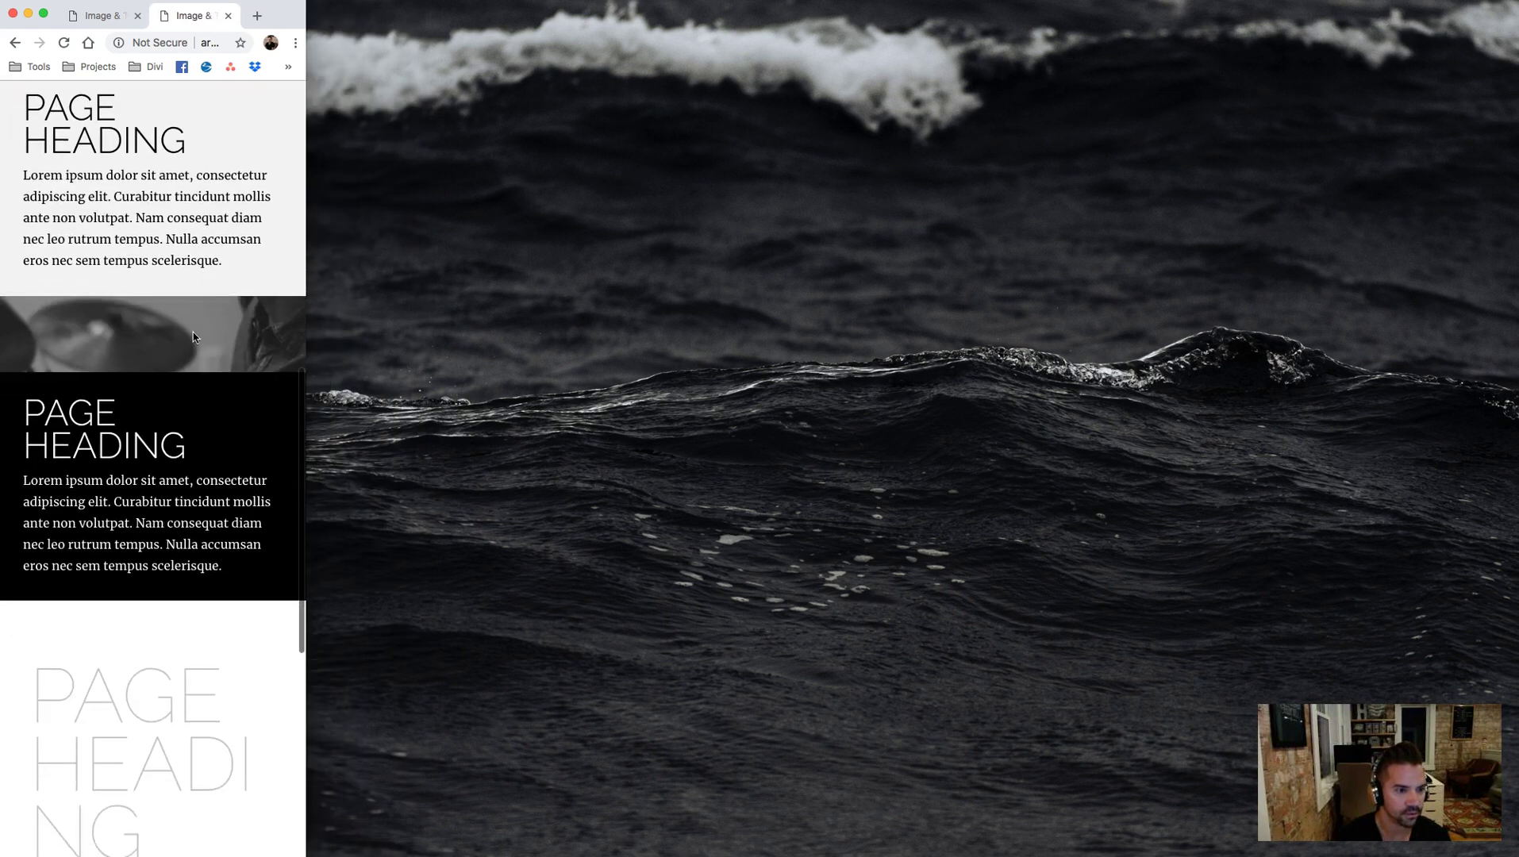
scroll(269, 275, down, 8)
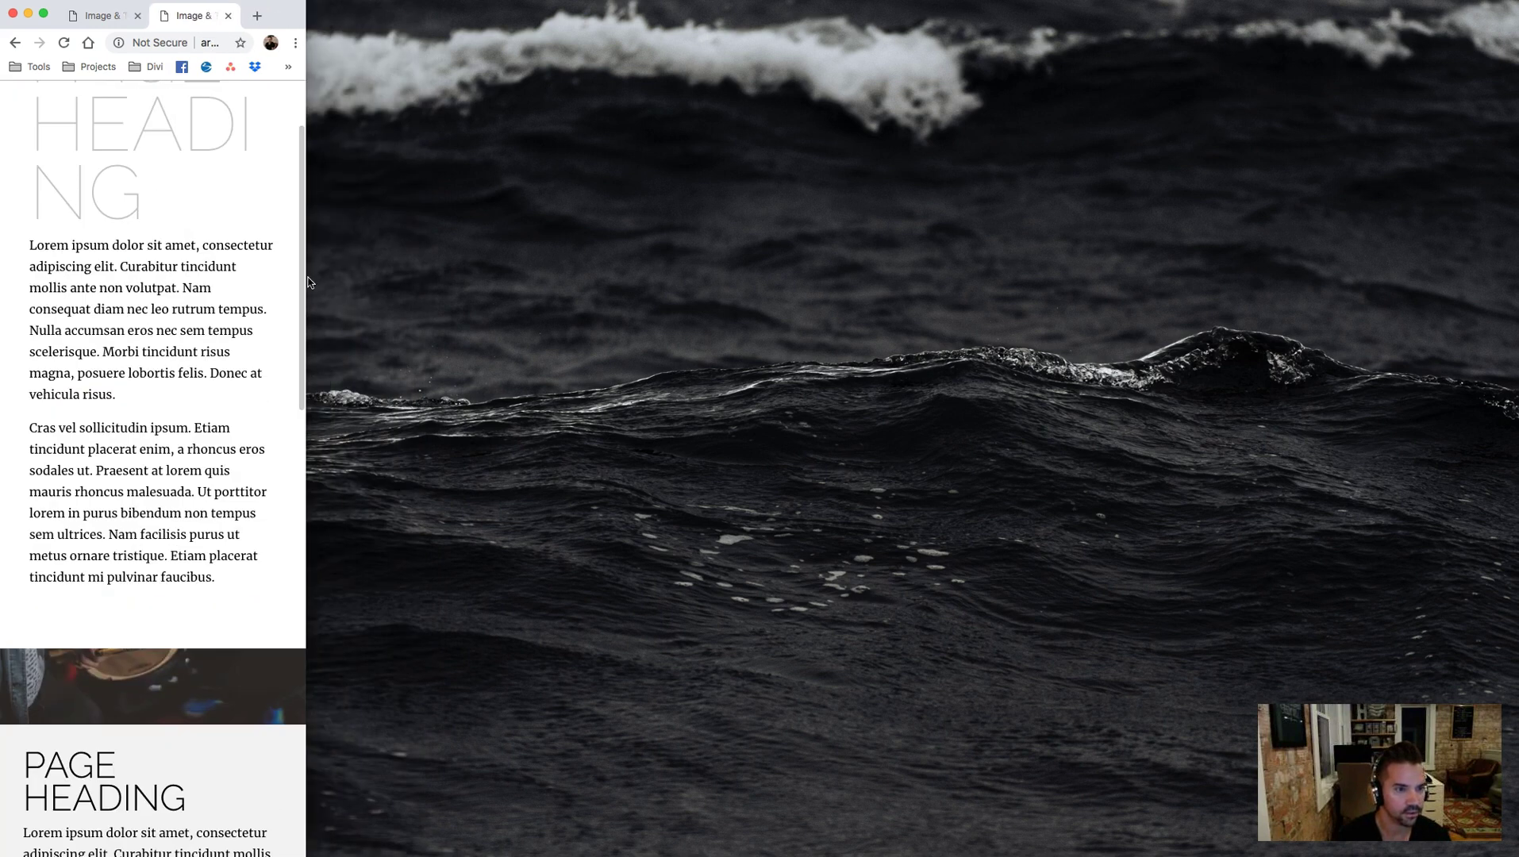
drag(308, 279, 1097, 319)
Reopen the page's custom CSS in the builder and delete the entire 450px media query
click(210, 18)
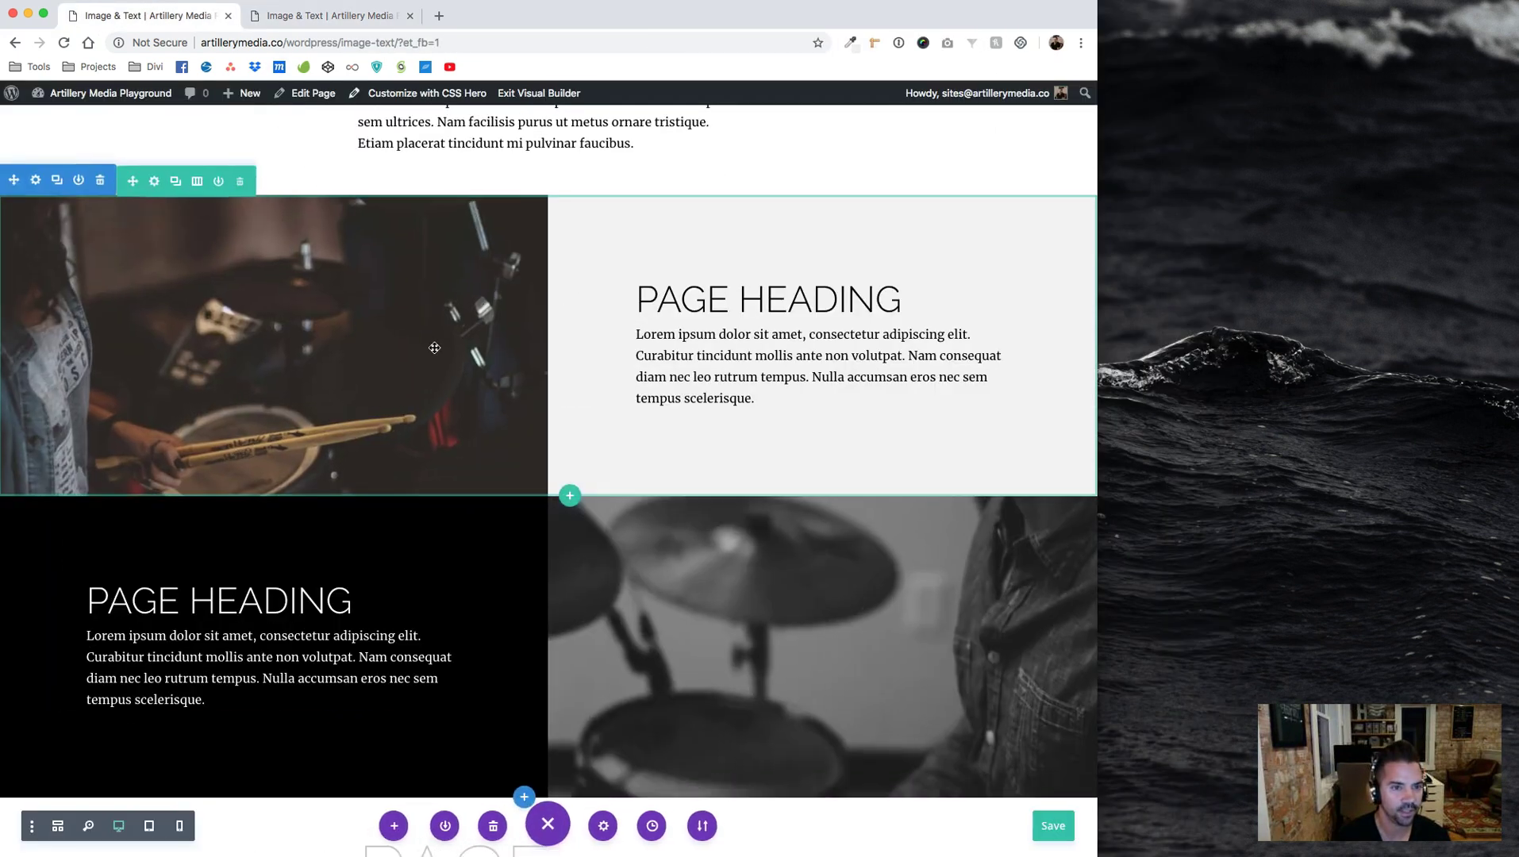
click(604, 825)
click(317, 229)
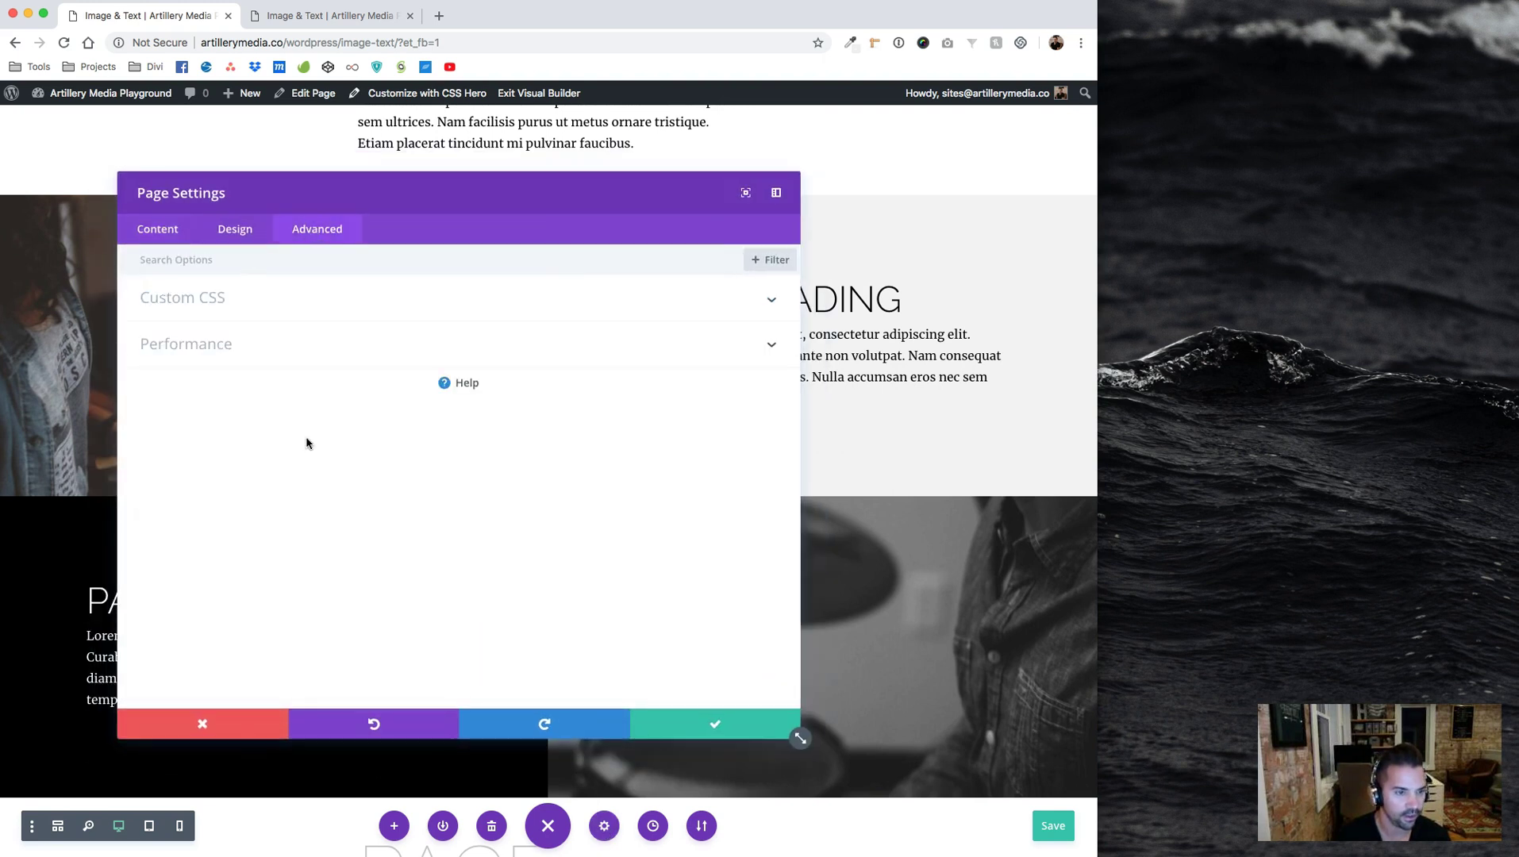
click(307, 298)
scroll(367, 527, down, 5)
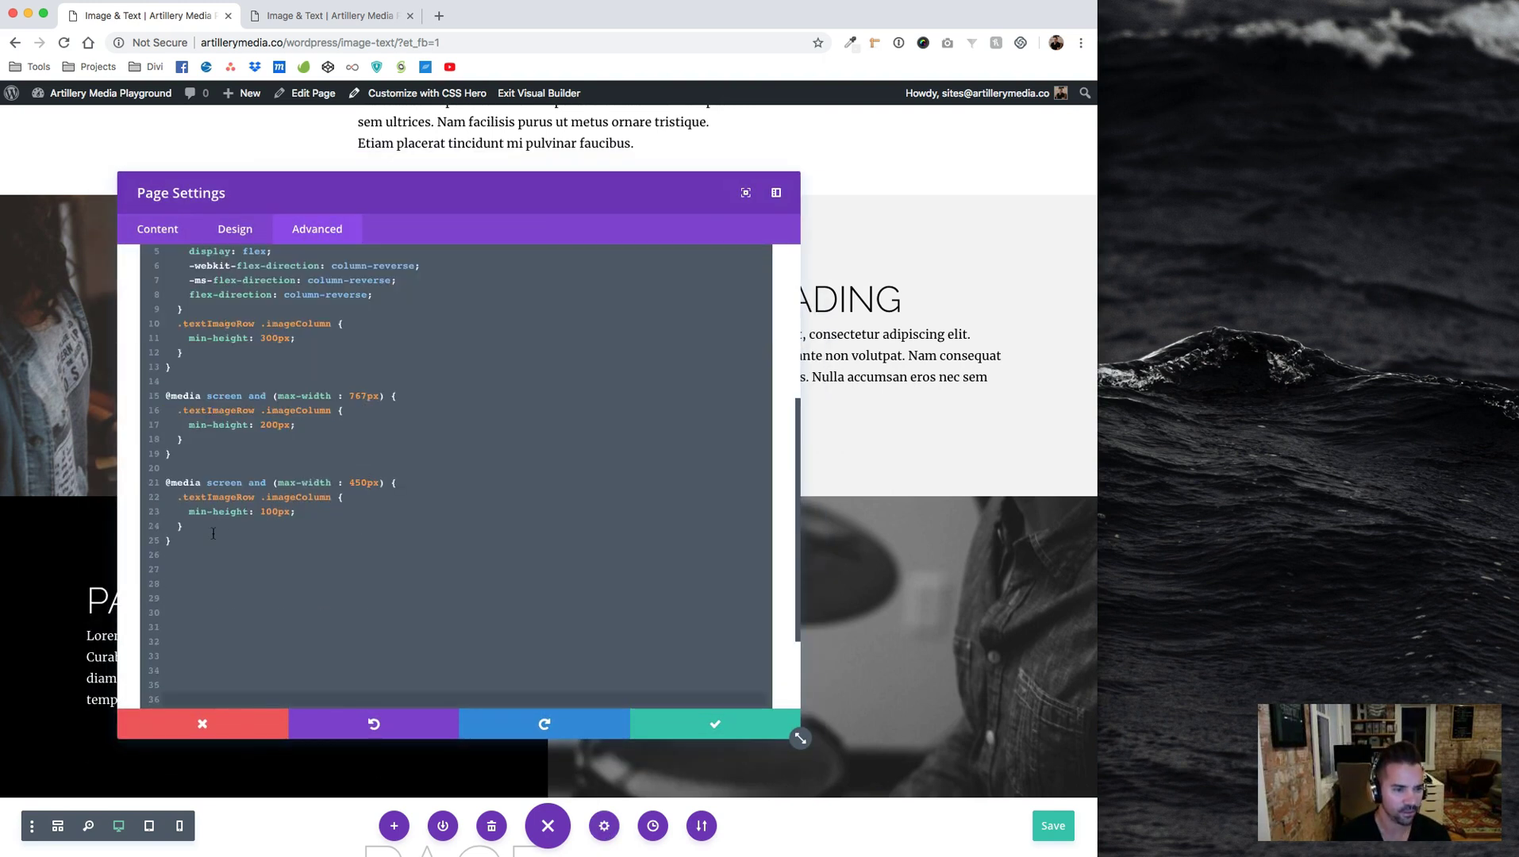
drag(179, 540, 176, 469)
key(BackSpace)
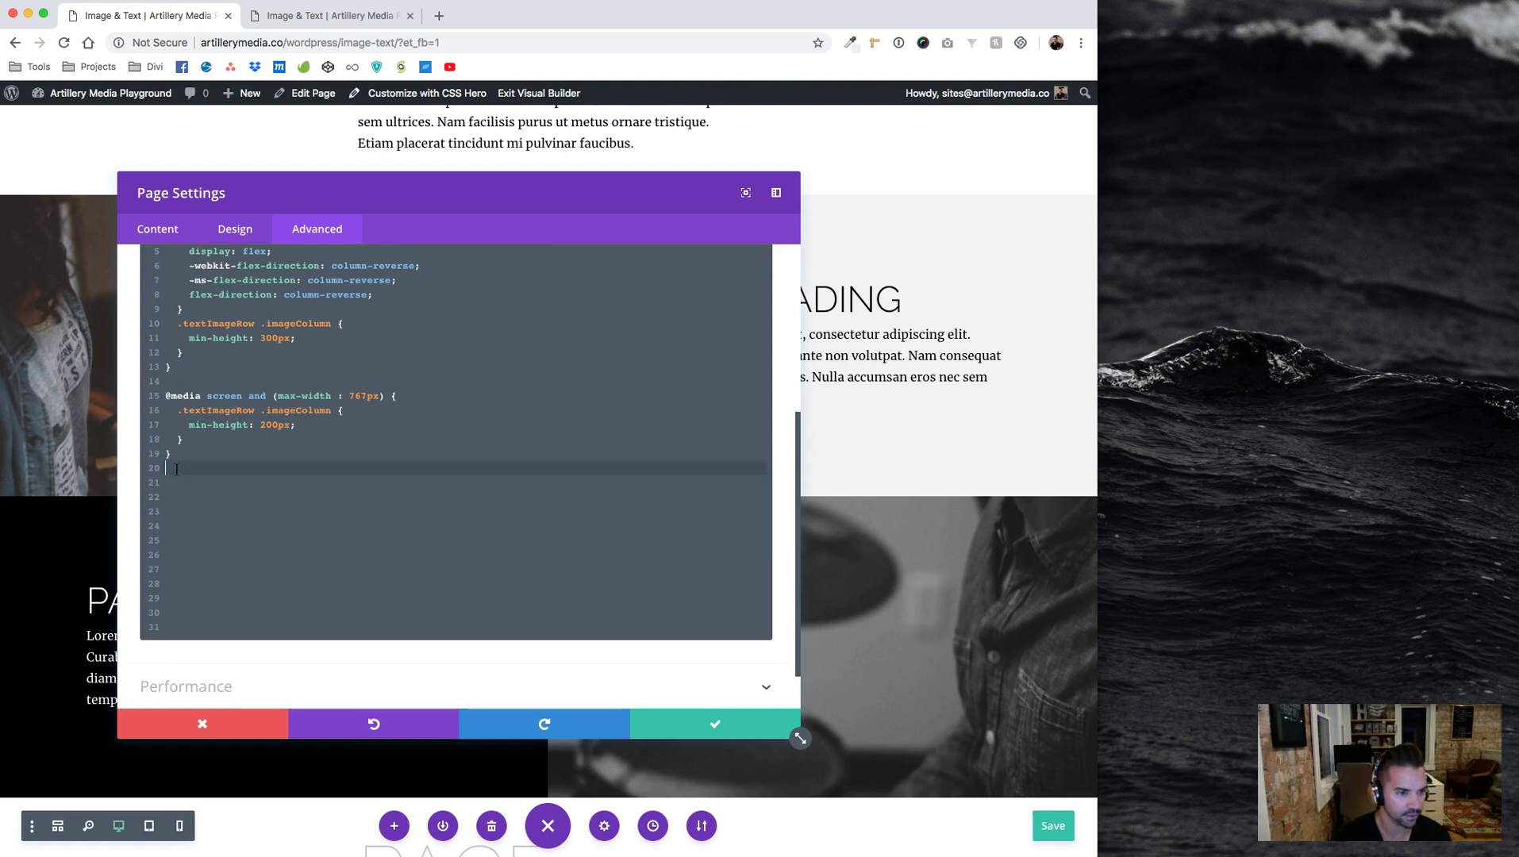
Delete the surplus blank lines below the 767px media query in the custom CSS
click(214, 597)
key(BackSpace)
key(BackSpace)
key(BackSpace)
key(BackSpace)
key(BackSpace)
key(BackSpace)
key(BackSpace)
key(BackSpace)
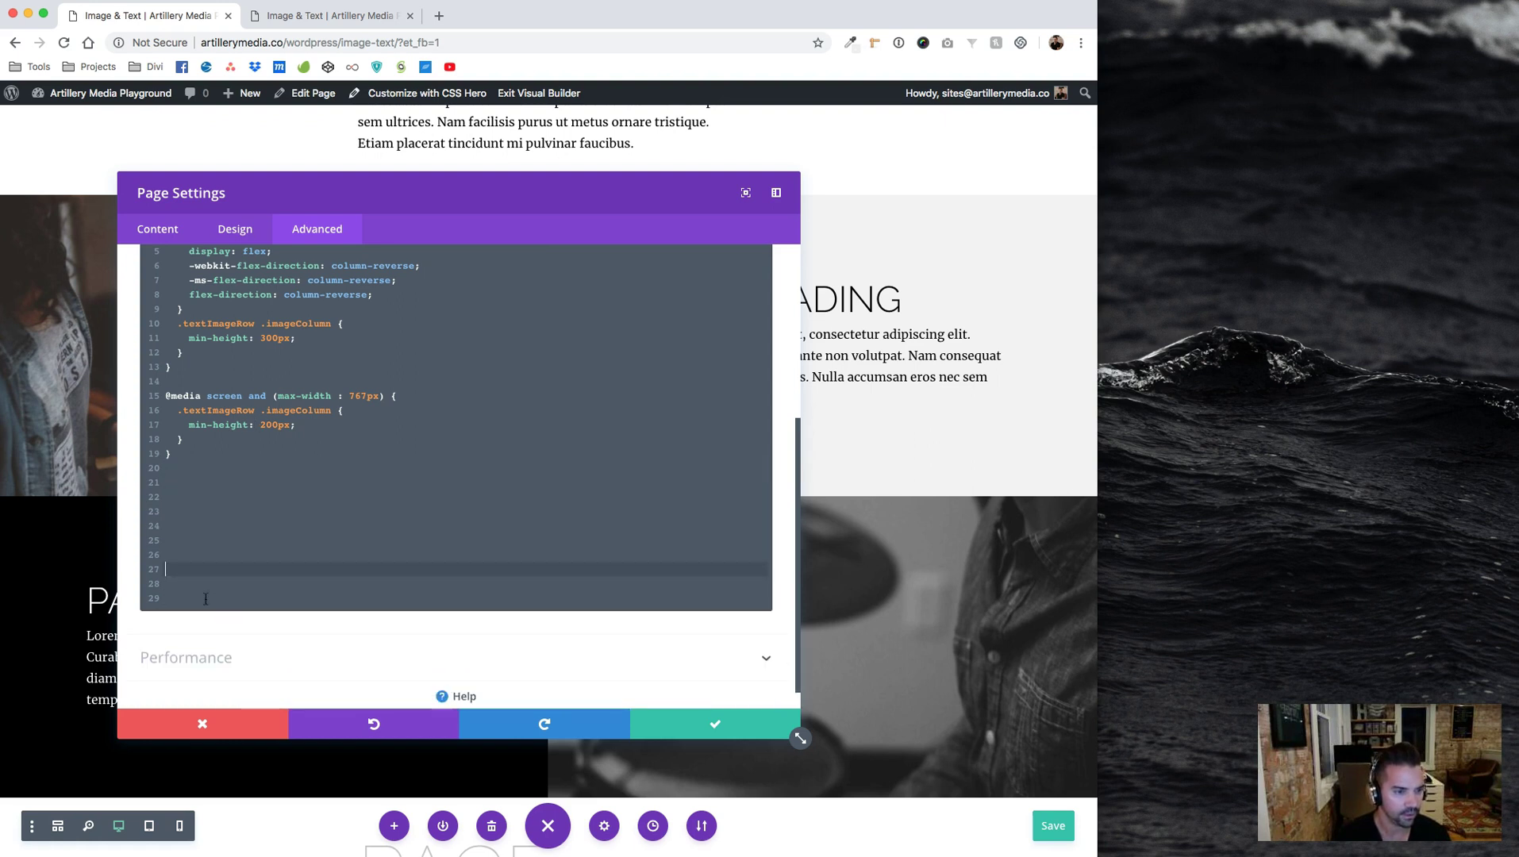
key(BackSpace)
key(BackSpace)
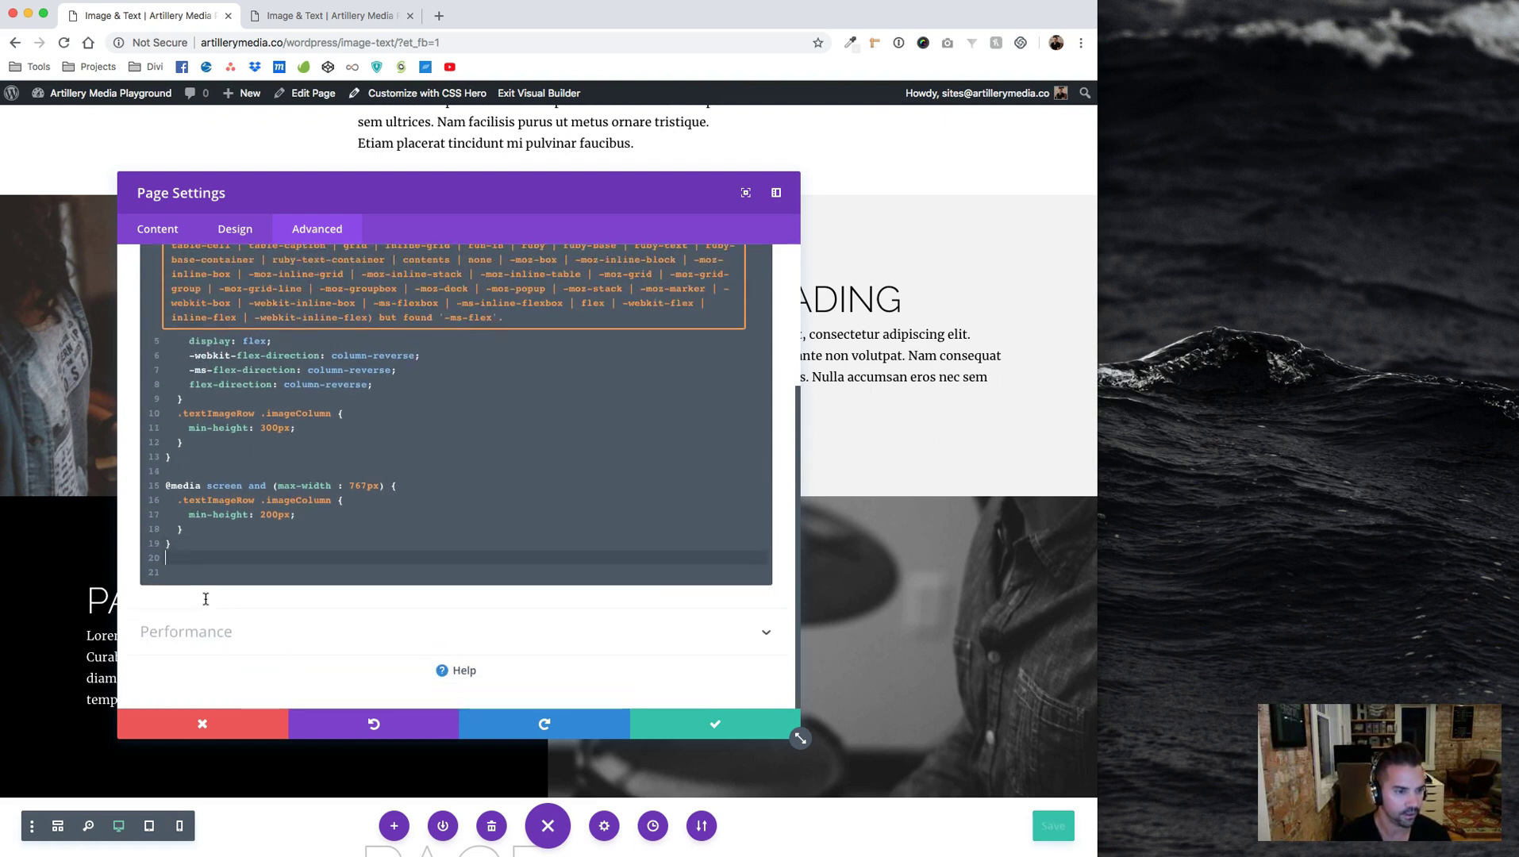
Remove the empty line between the two media queries and the trailing line, and apply the page settings
click(238, 486)
key(BackSpace)
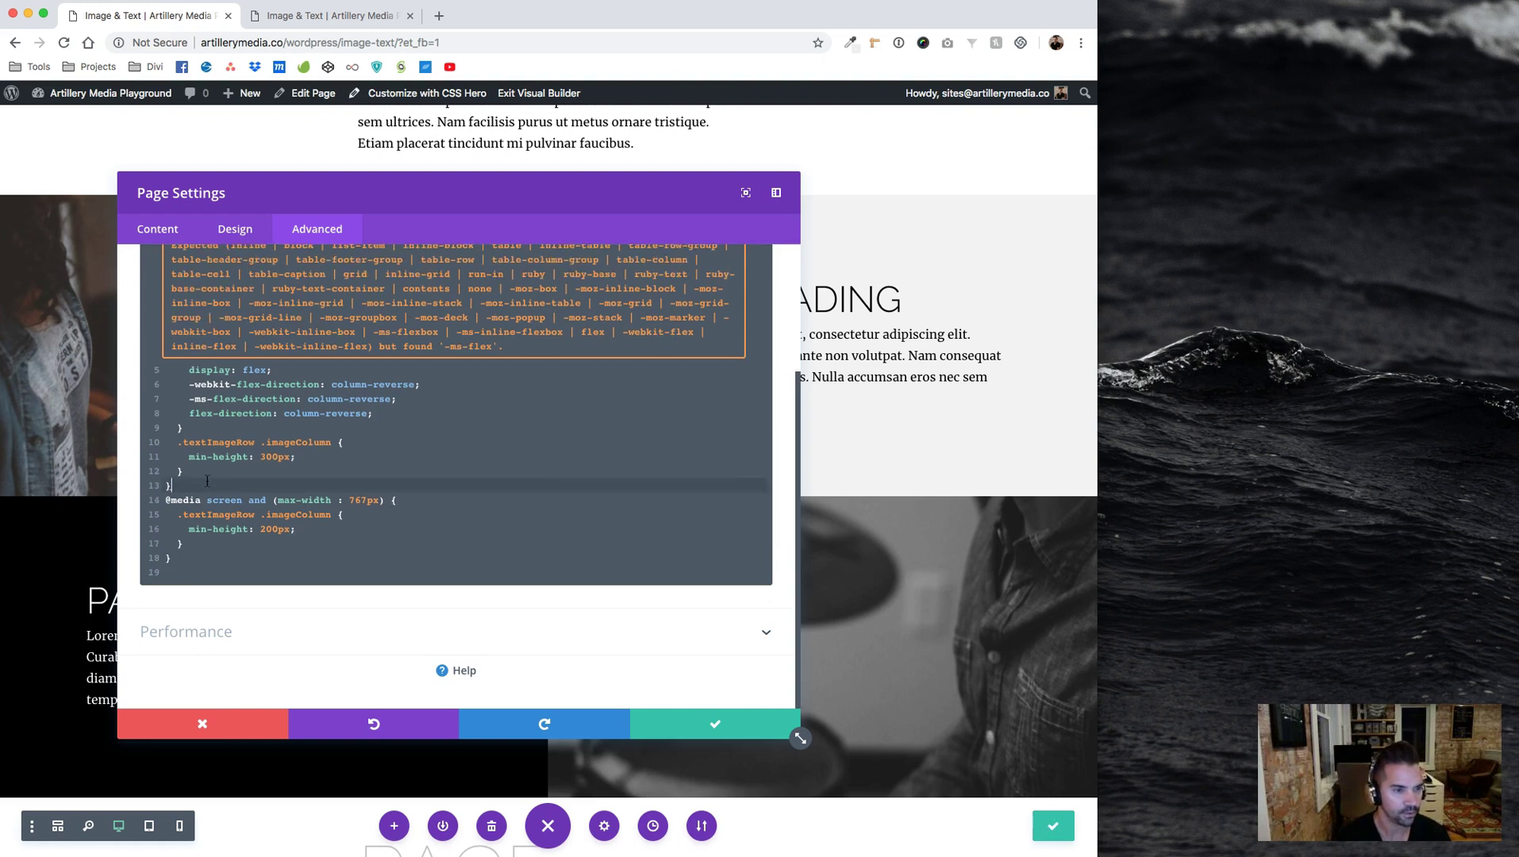
scroll(242, 361, up, 3)
scroll(518, 596, down, 3)
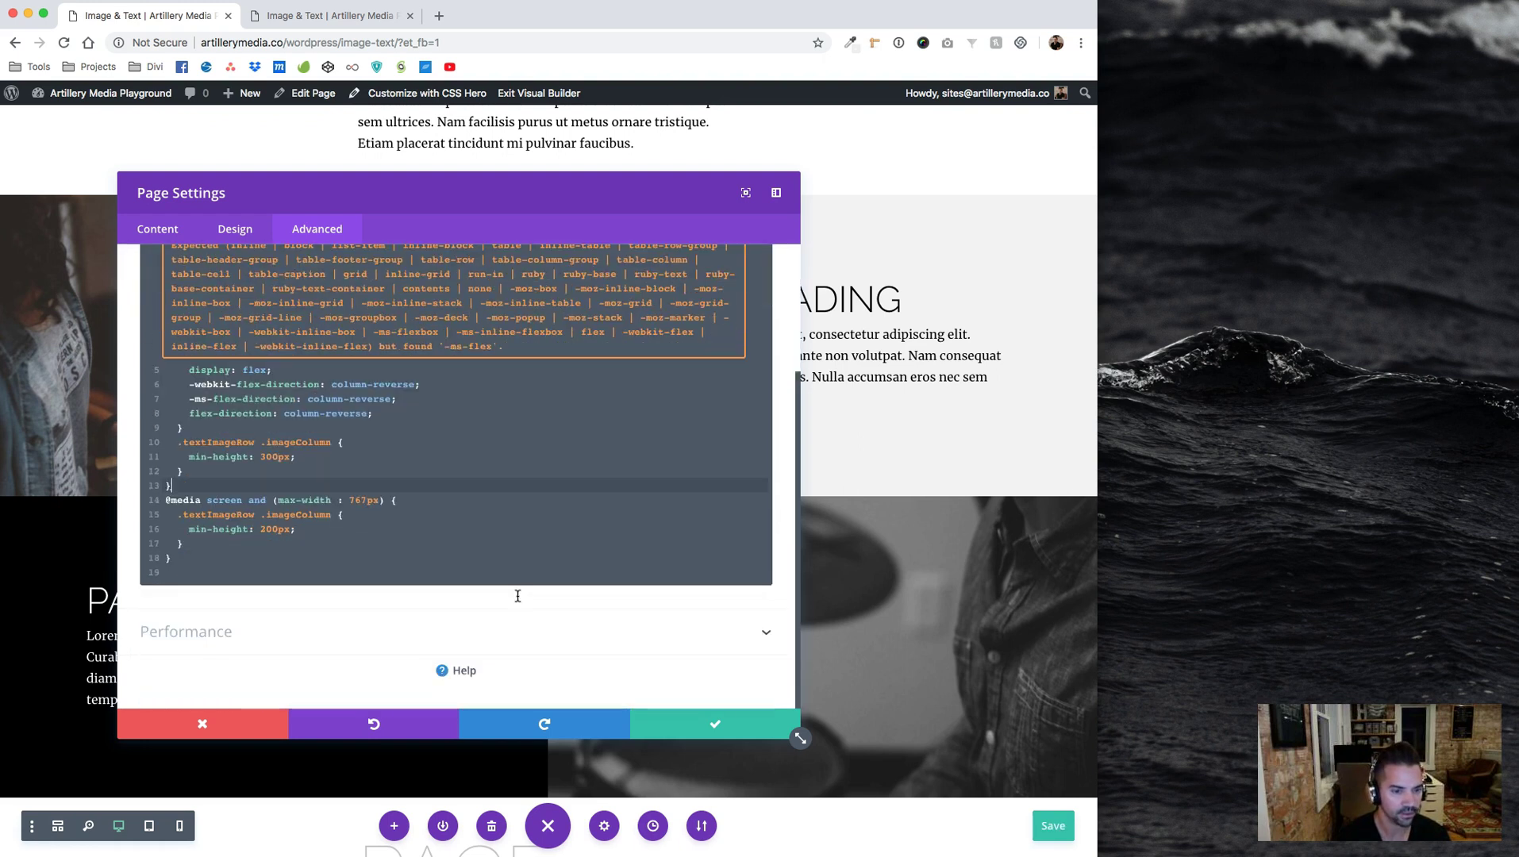
click(312, 572)
key(BackSpace)
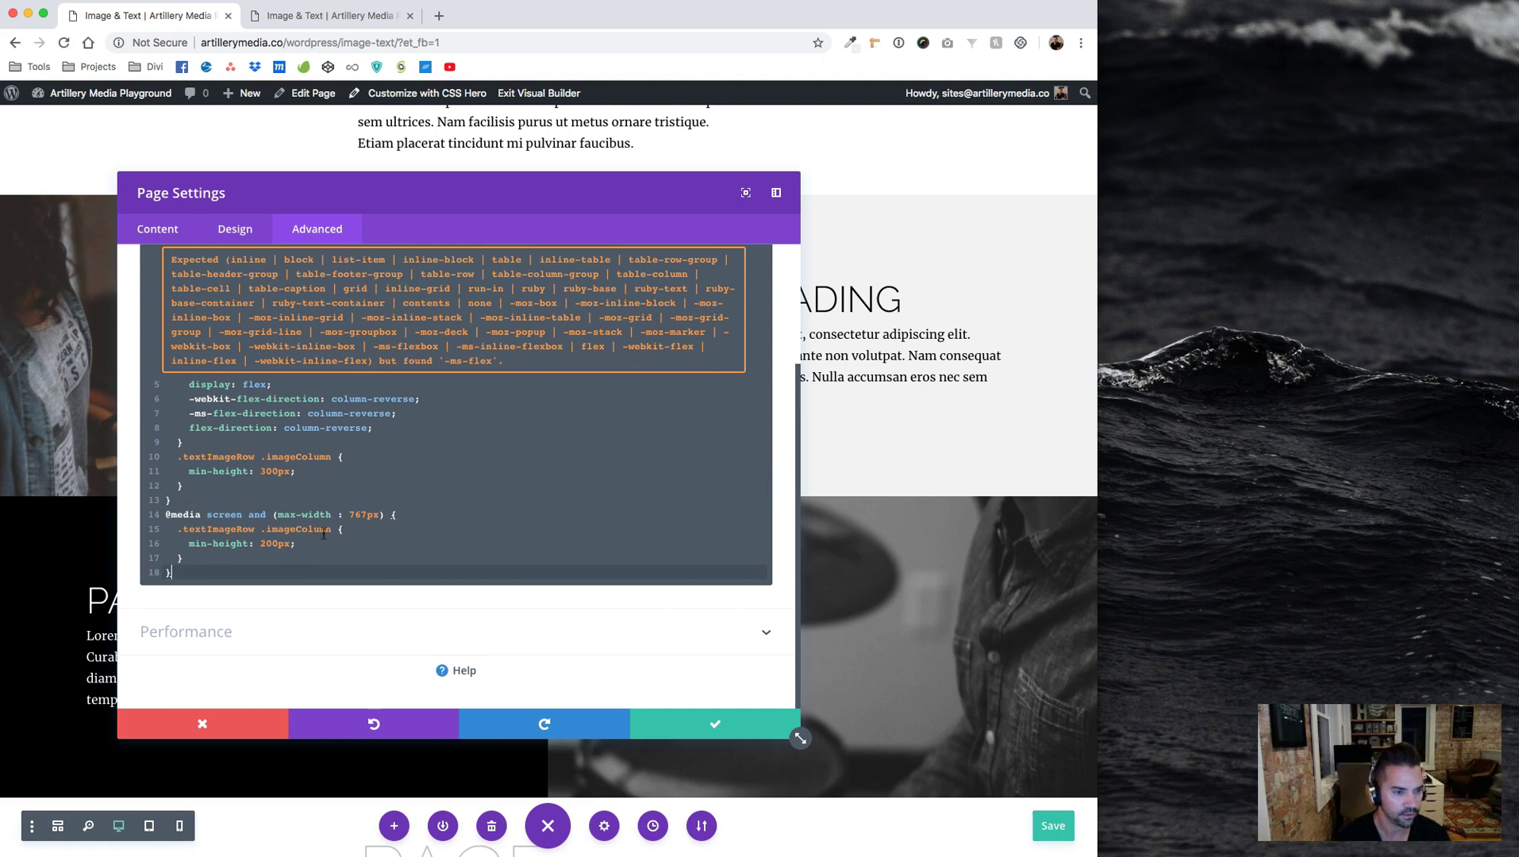
click(710, 723)
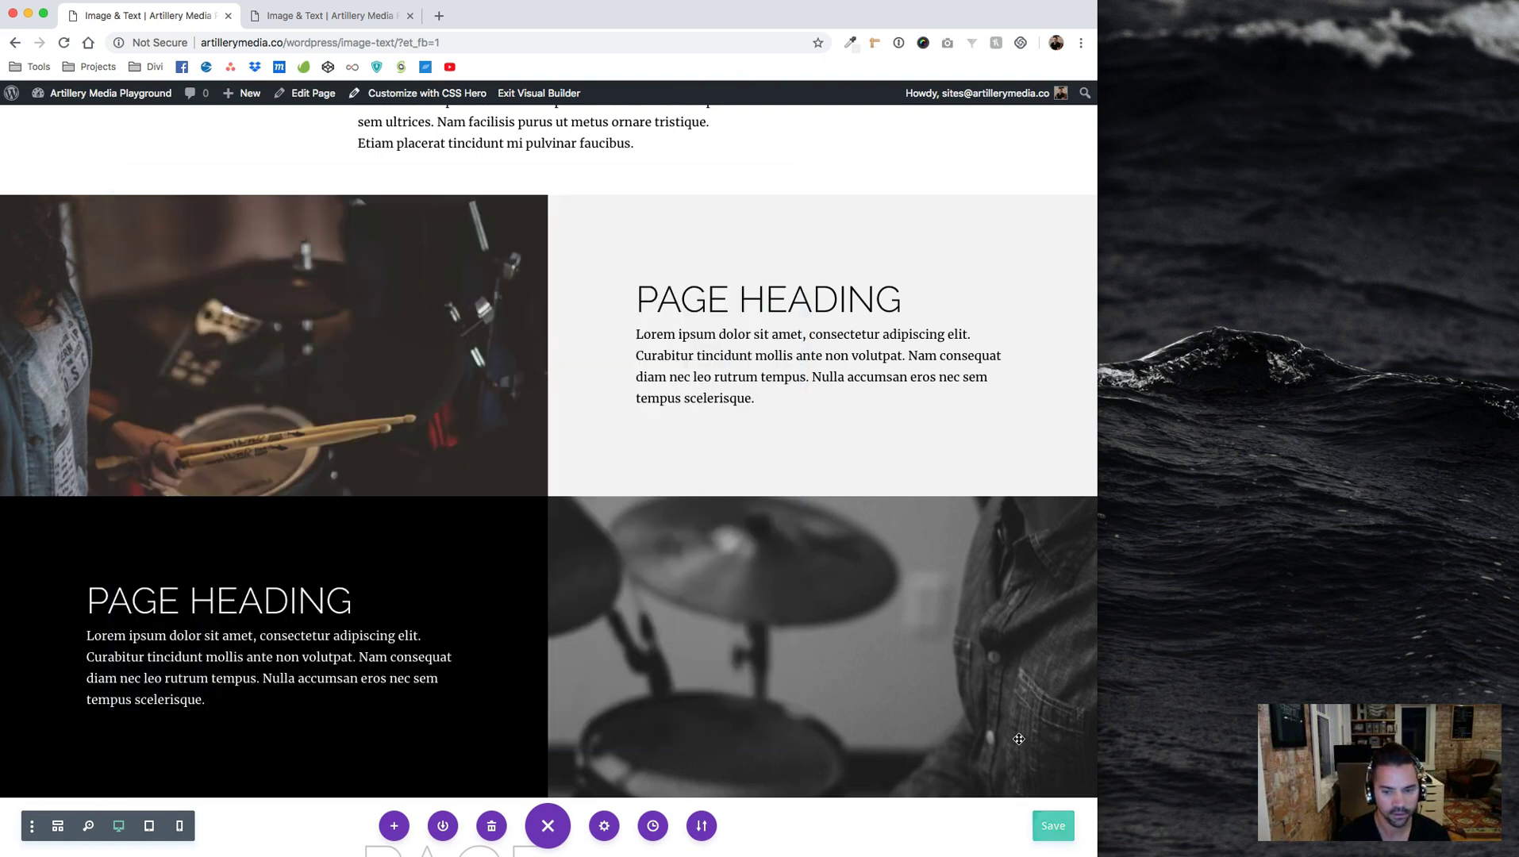
Review both image and text rows on the live page at desktop width
click(321, 15)
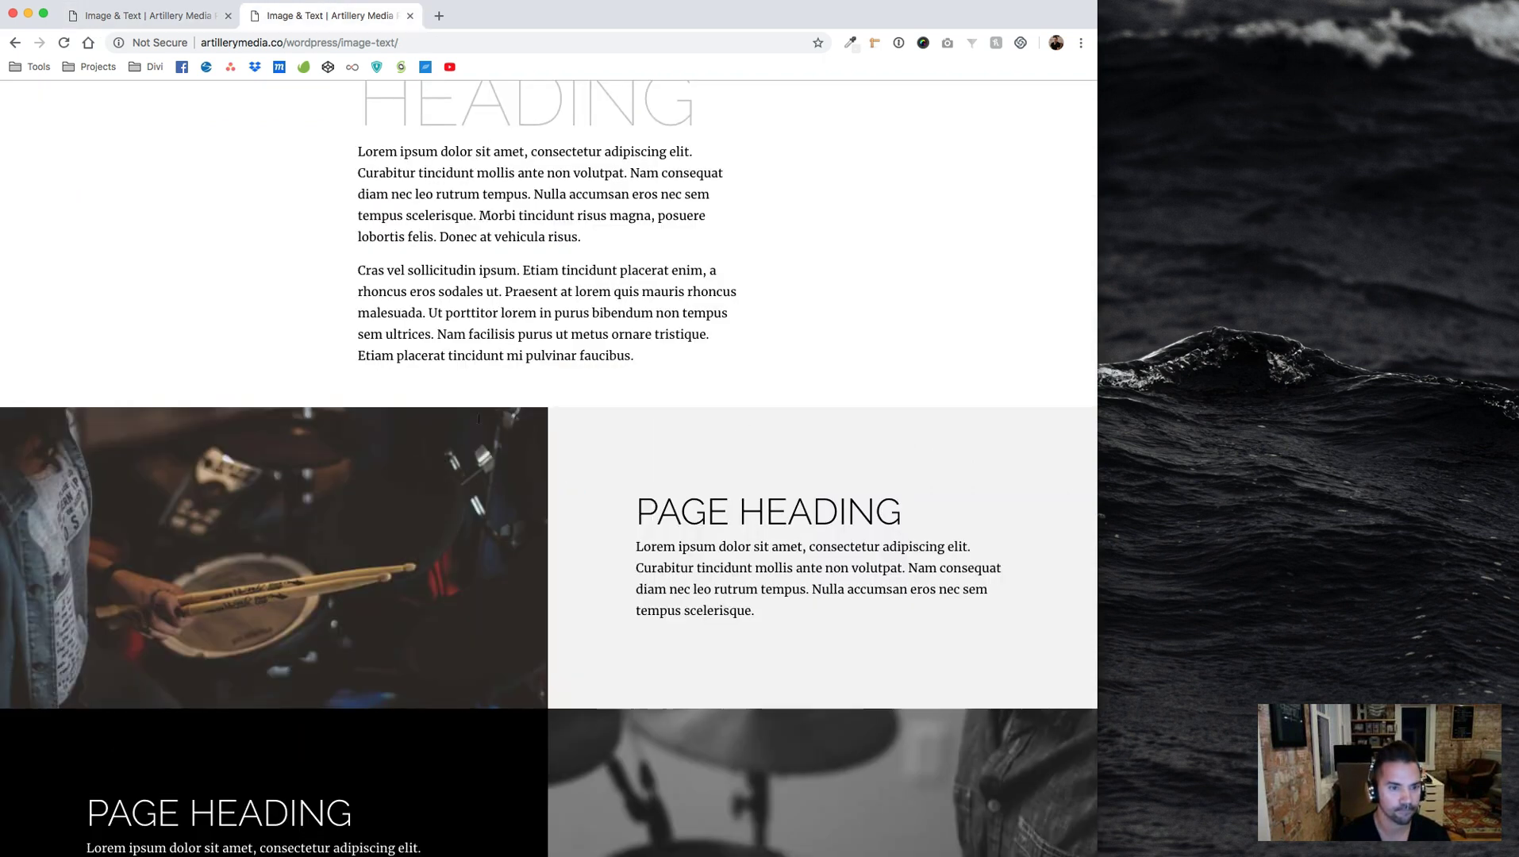
scroll(498, 671, down, 4)
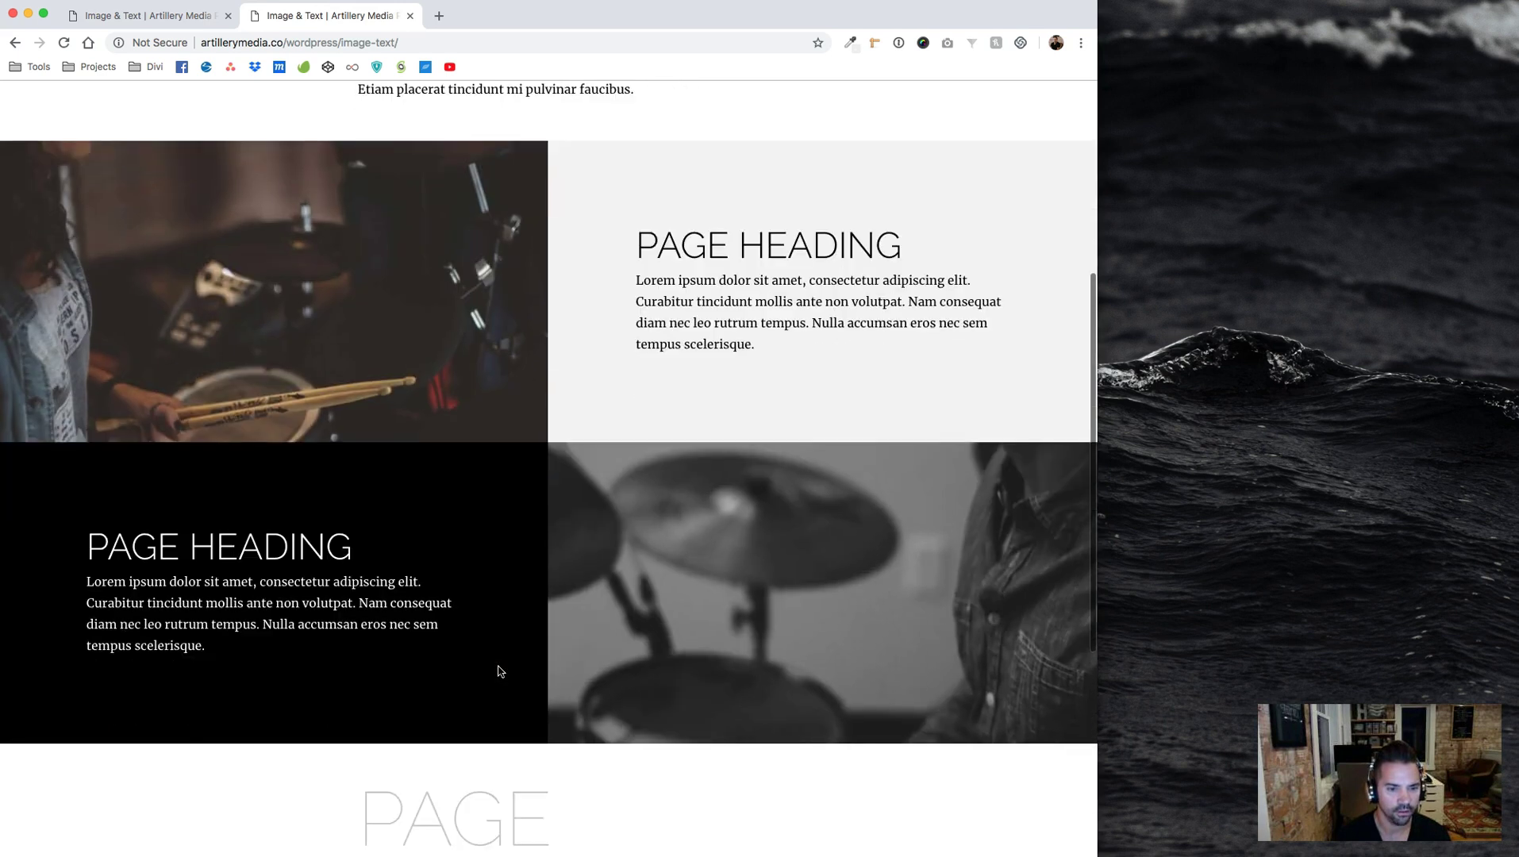
scroll(499, 671, up, 2)
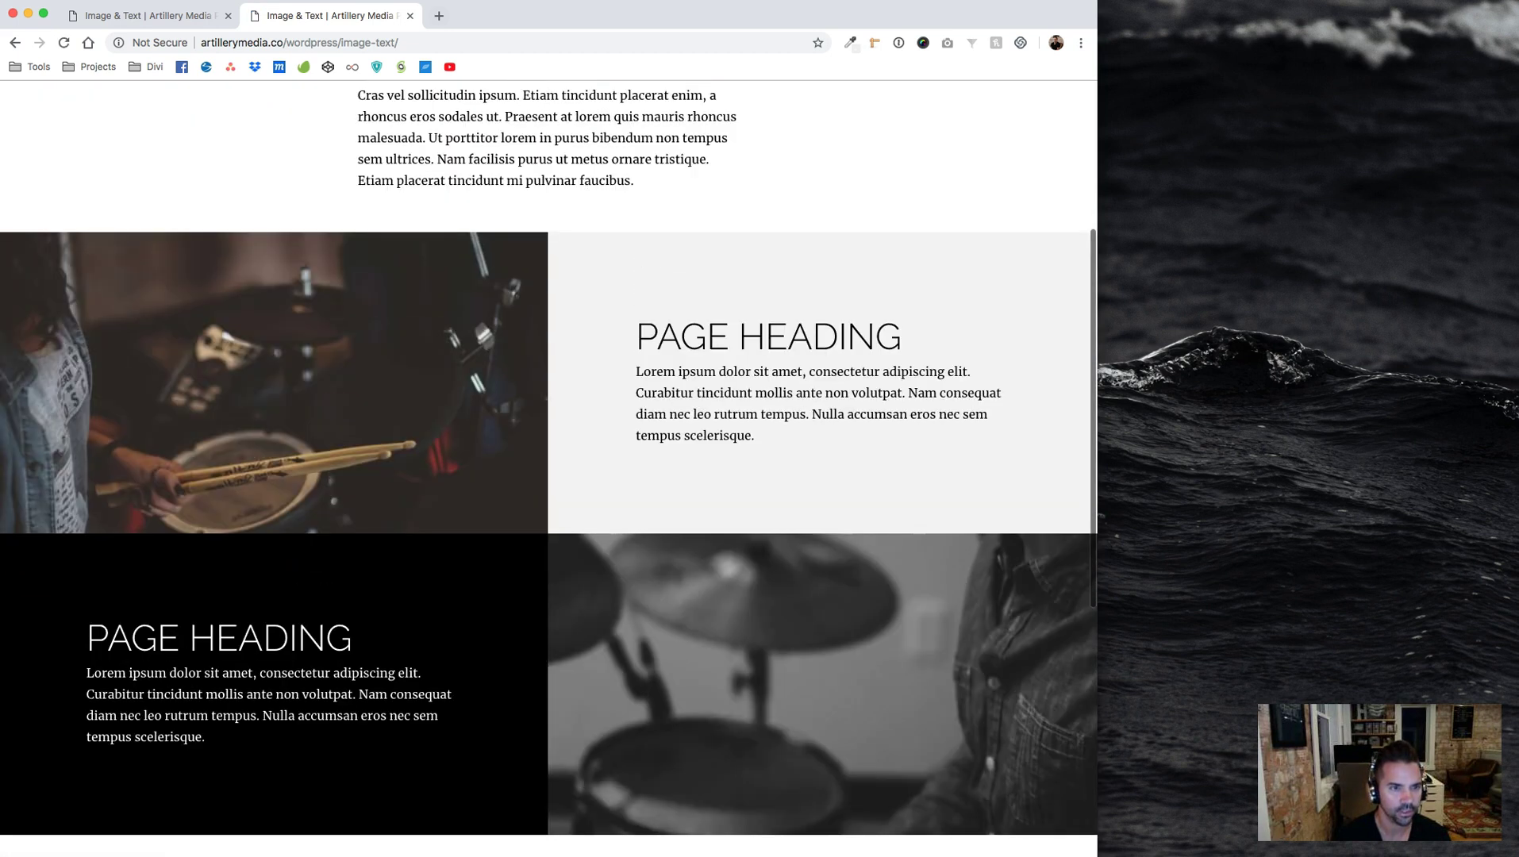
In the builder, change the first image row to a one-third/two-thirds layout and the second to three-fifths/two-fifths
key(ctrl+shift+Tab)
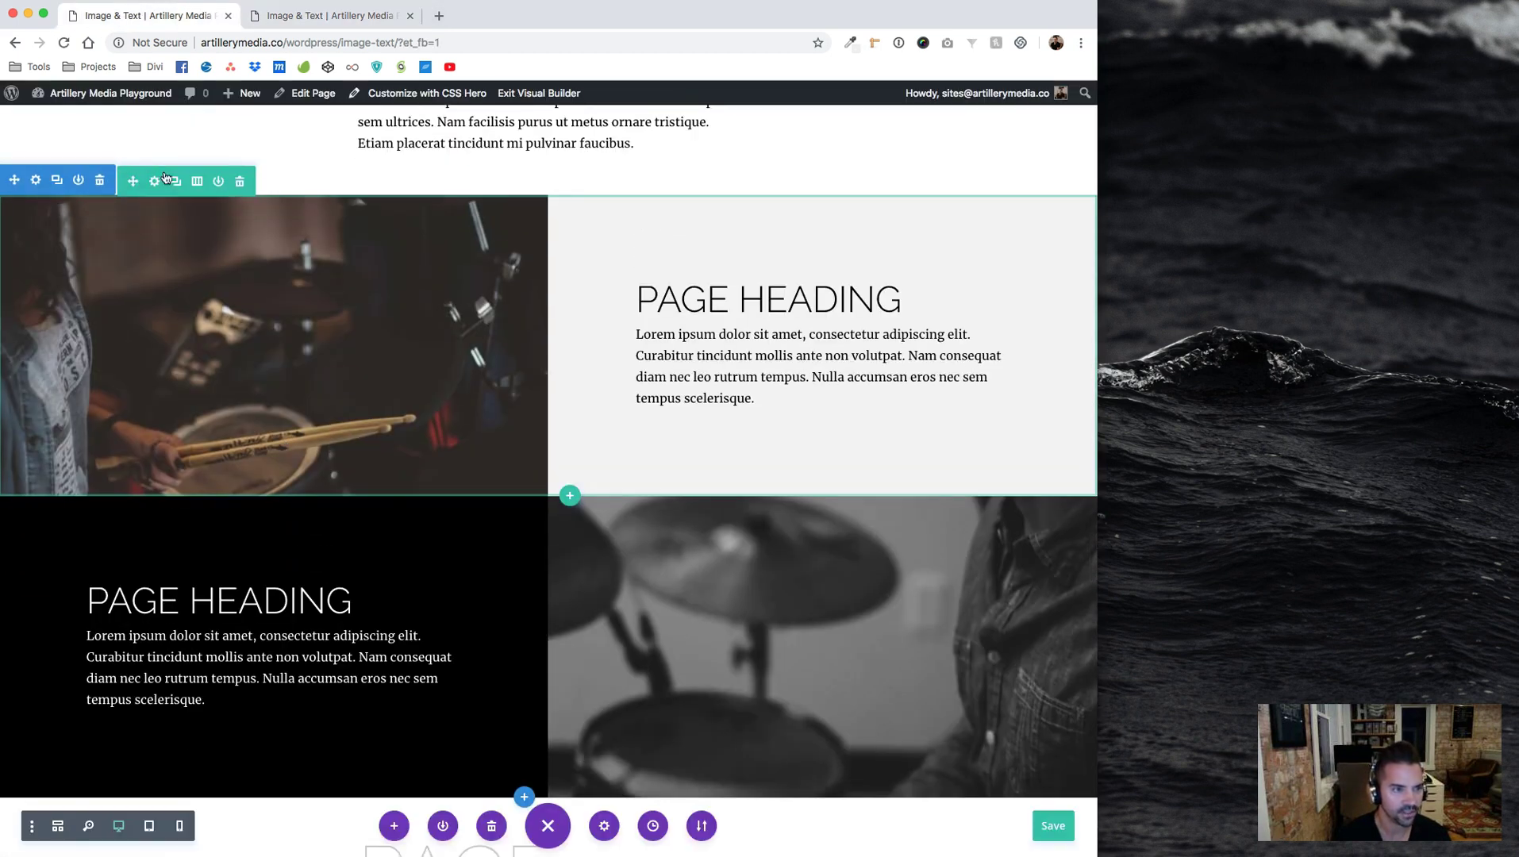
click(198, 181)
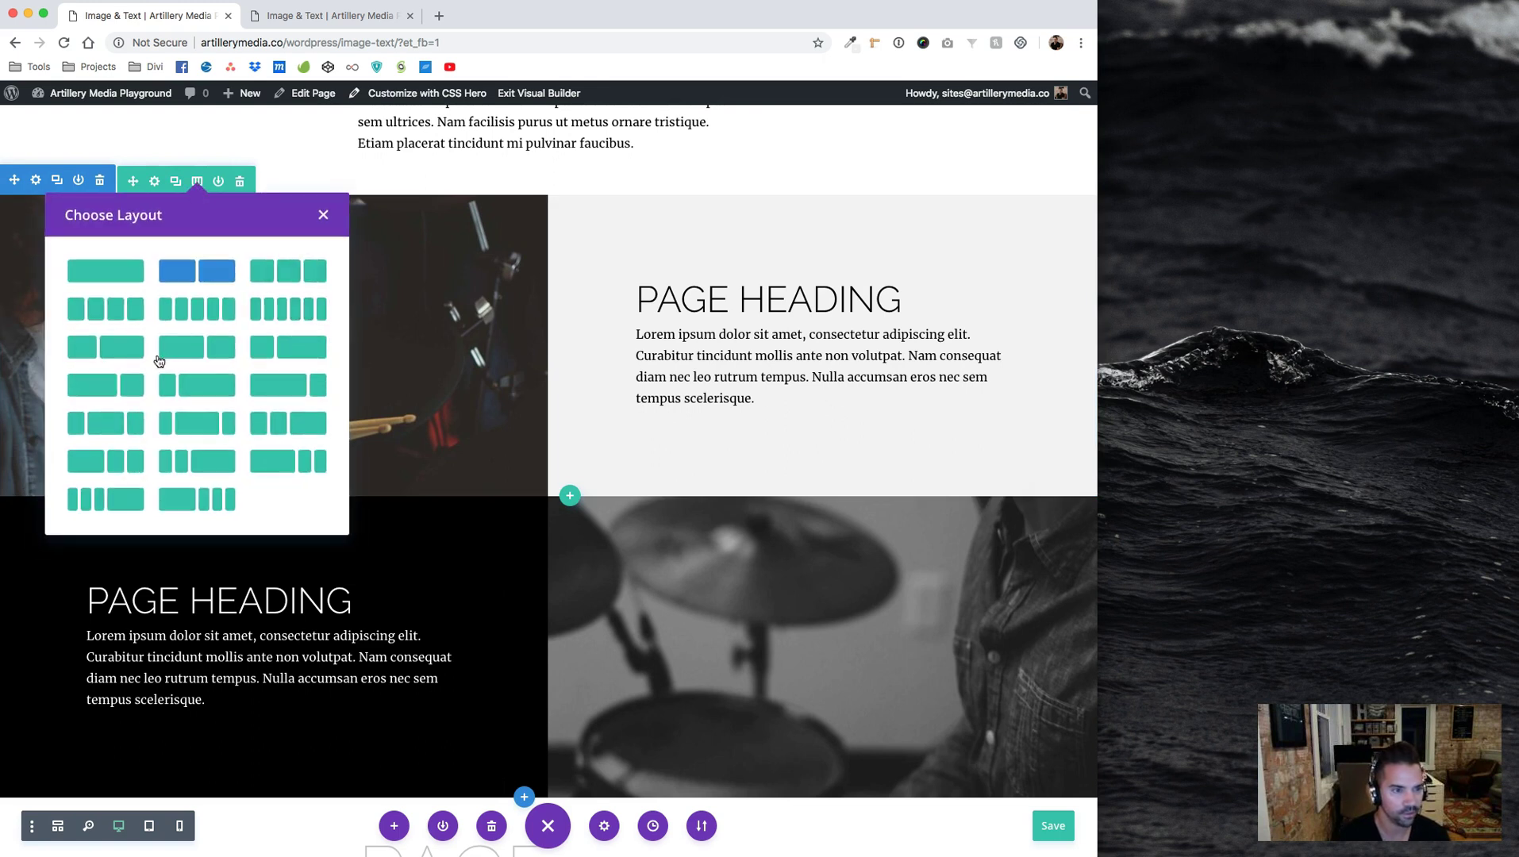
click(268, 347)
click(77, 490)
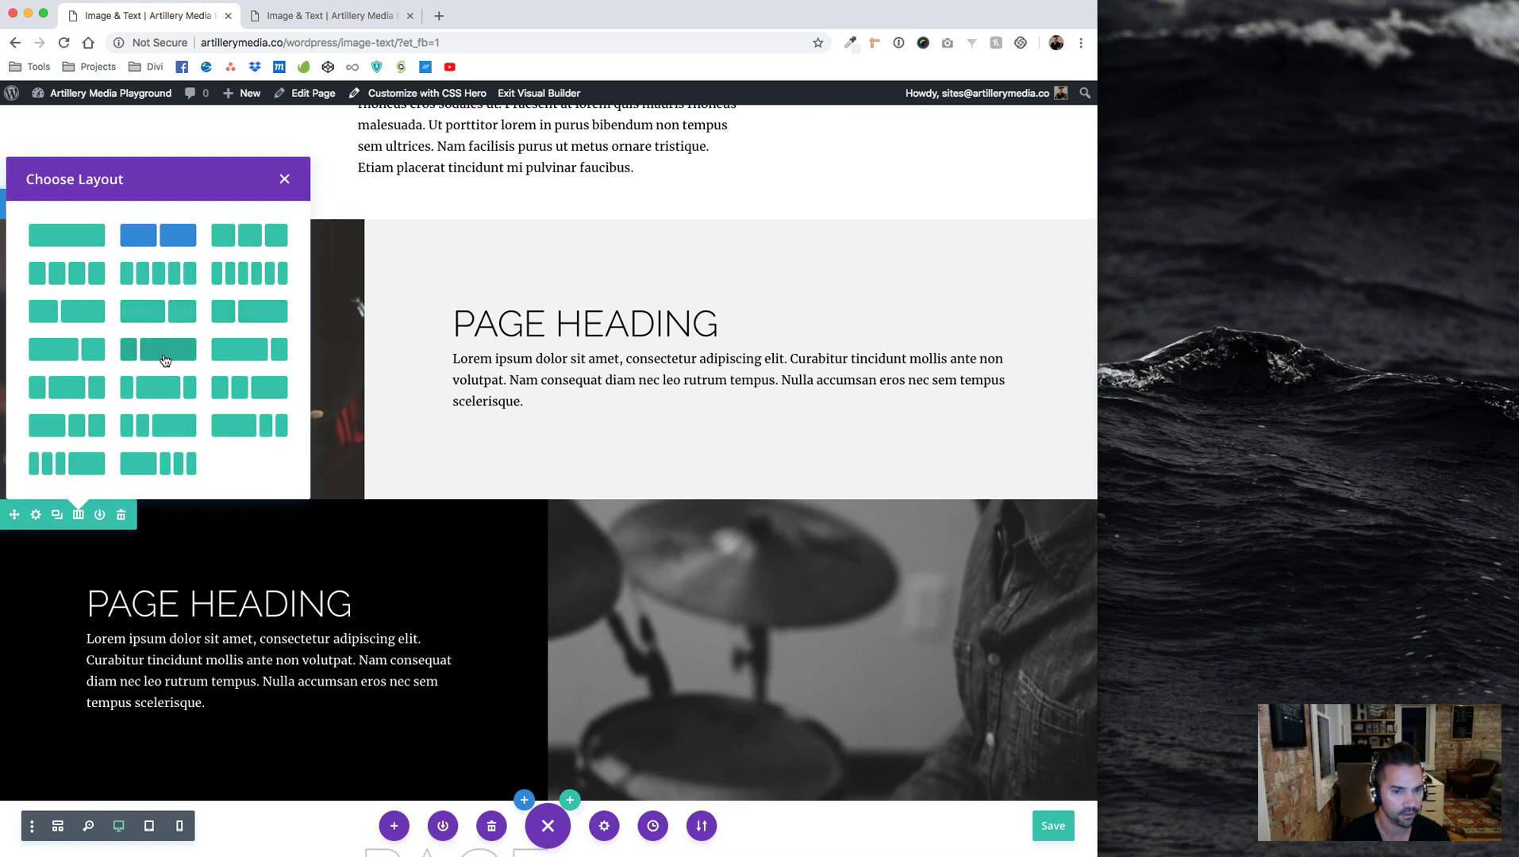
click(177, 318)
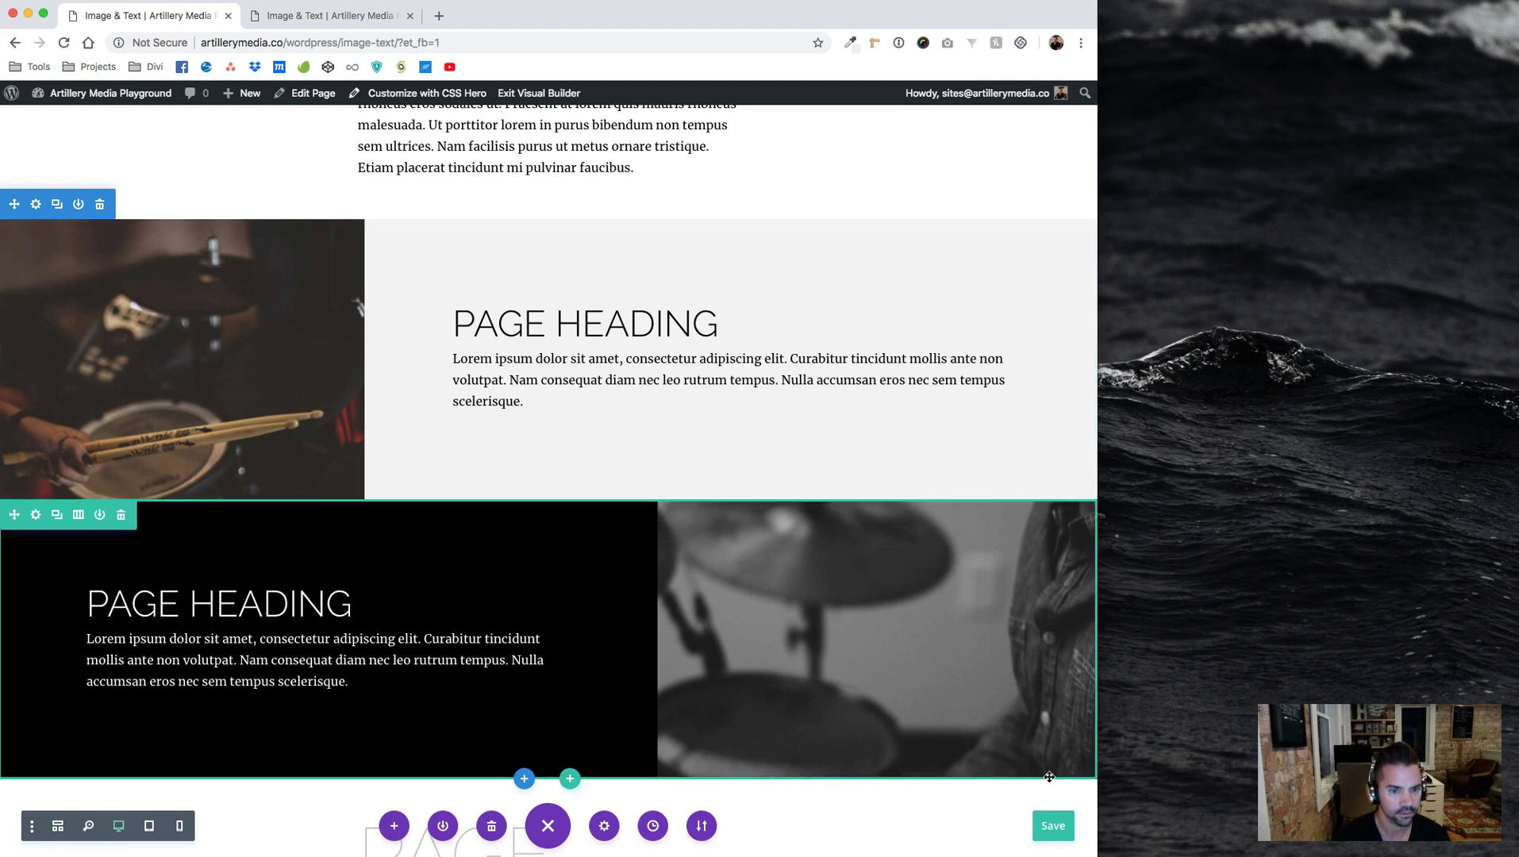
click(154, 205)
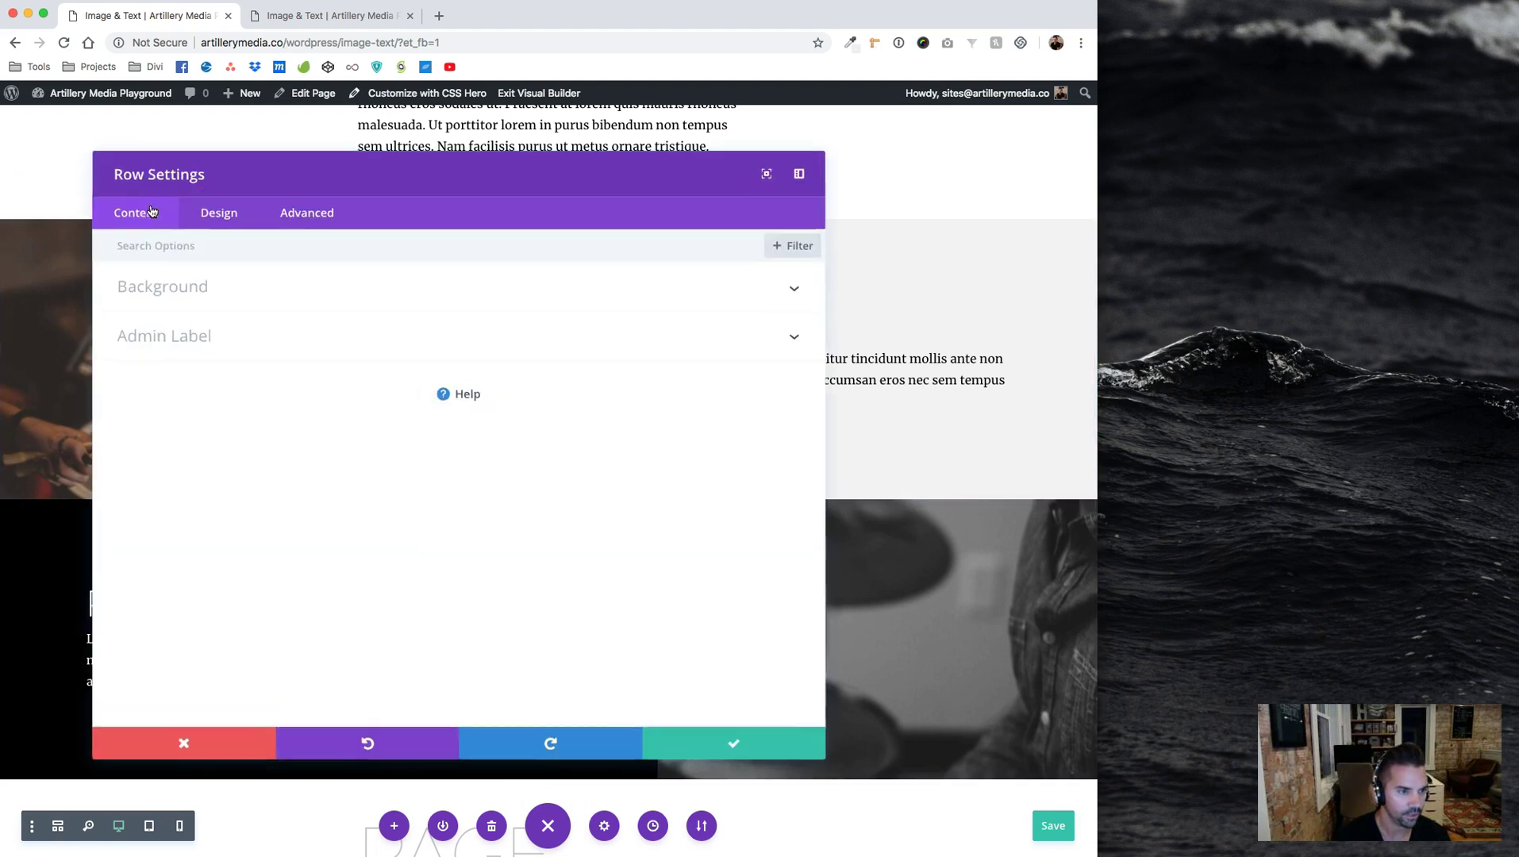
click(208, 723)
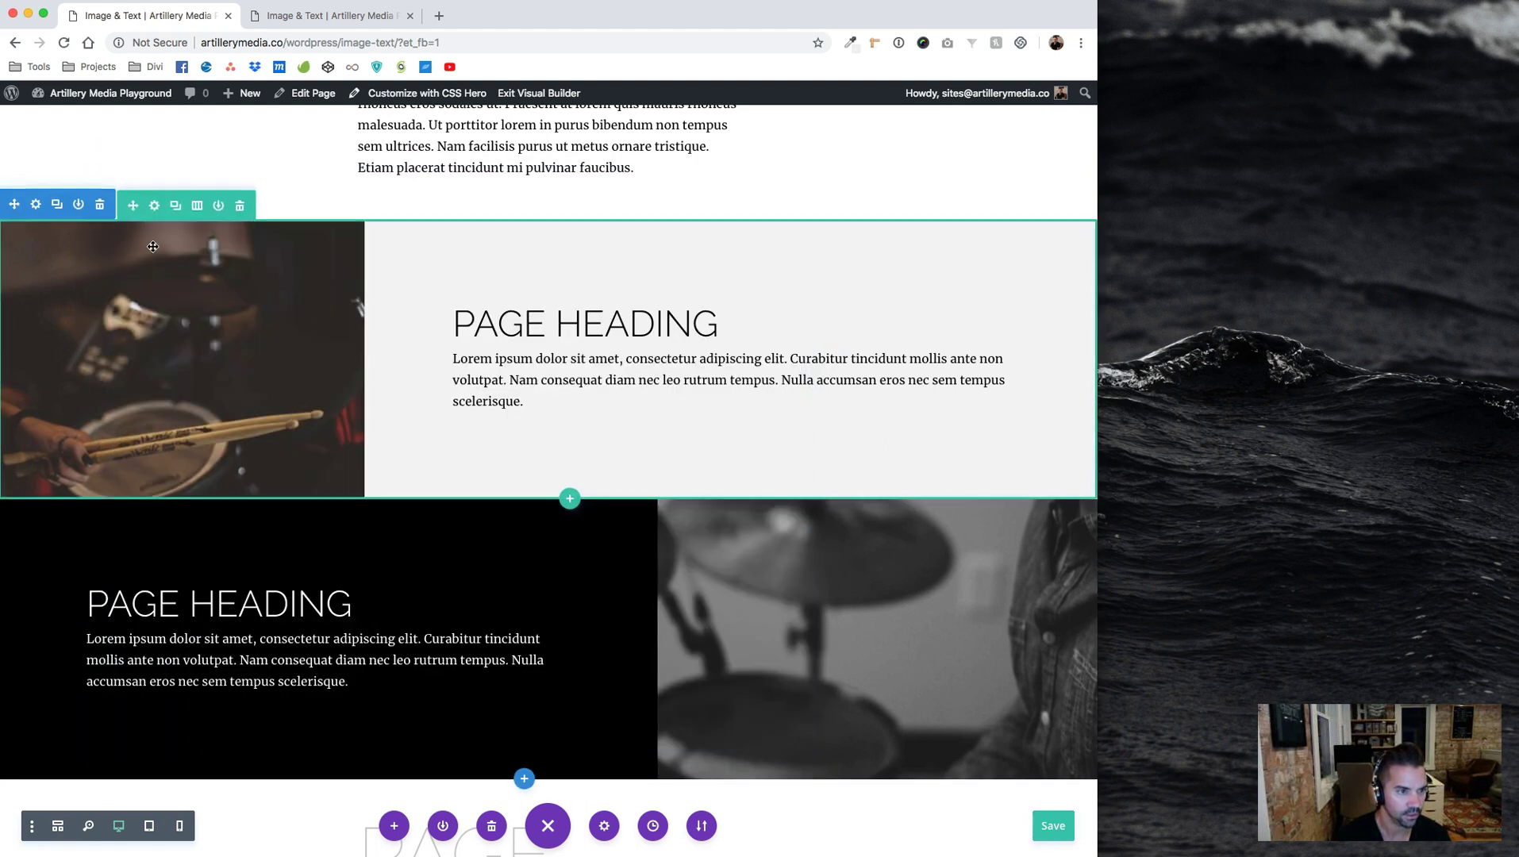
click(195, 204)
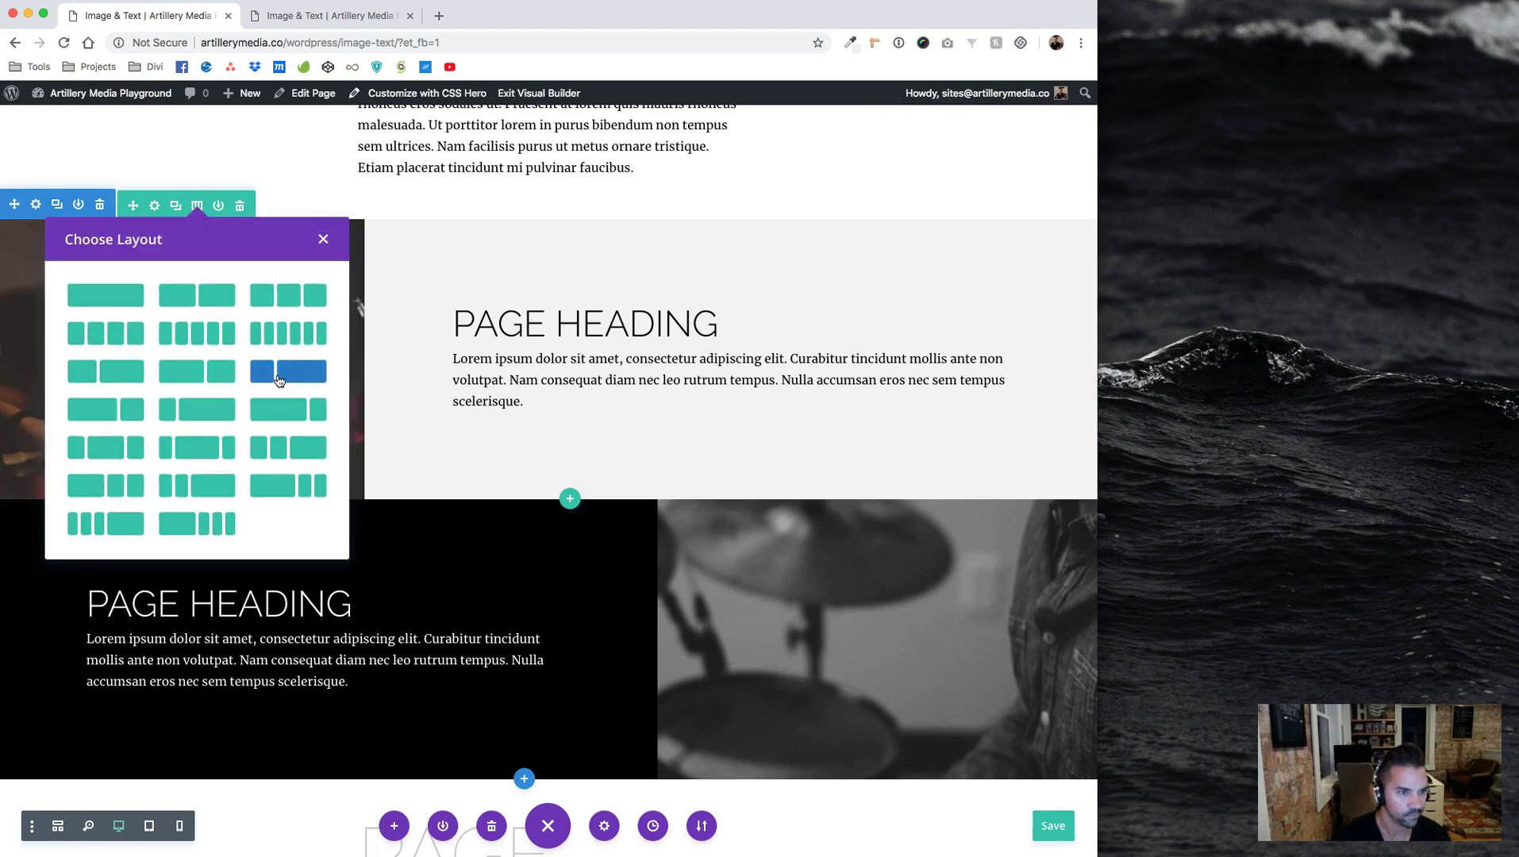
click(323, 239)
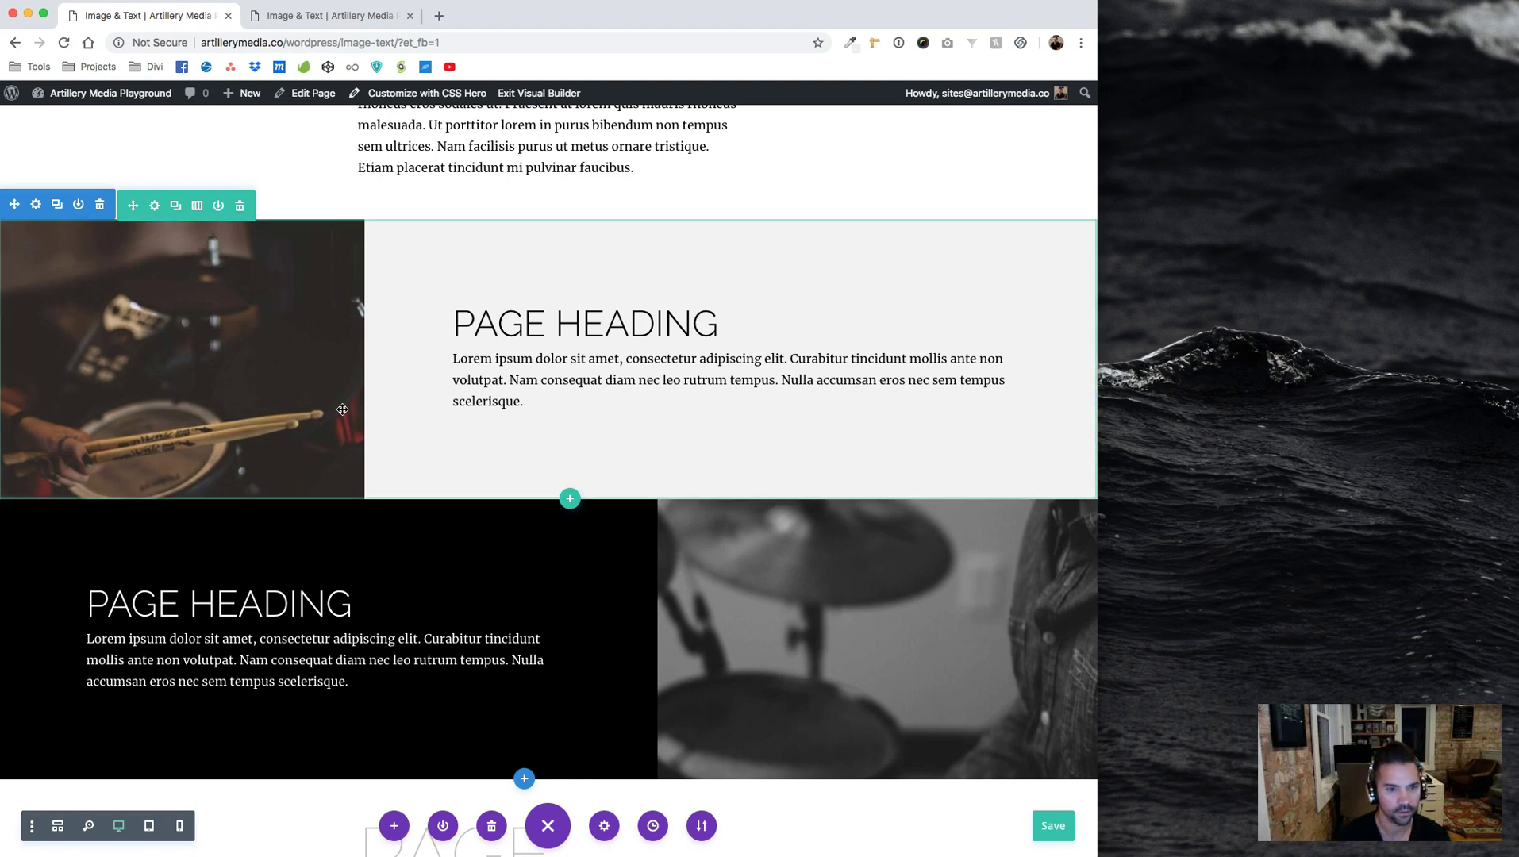
Save the page, reload the live page and check both uneven-column rows in a narrowed and a widened browser window
click(1052, 826)
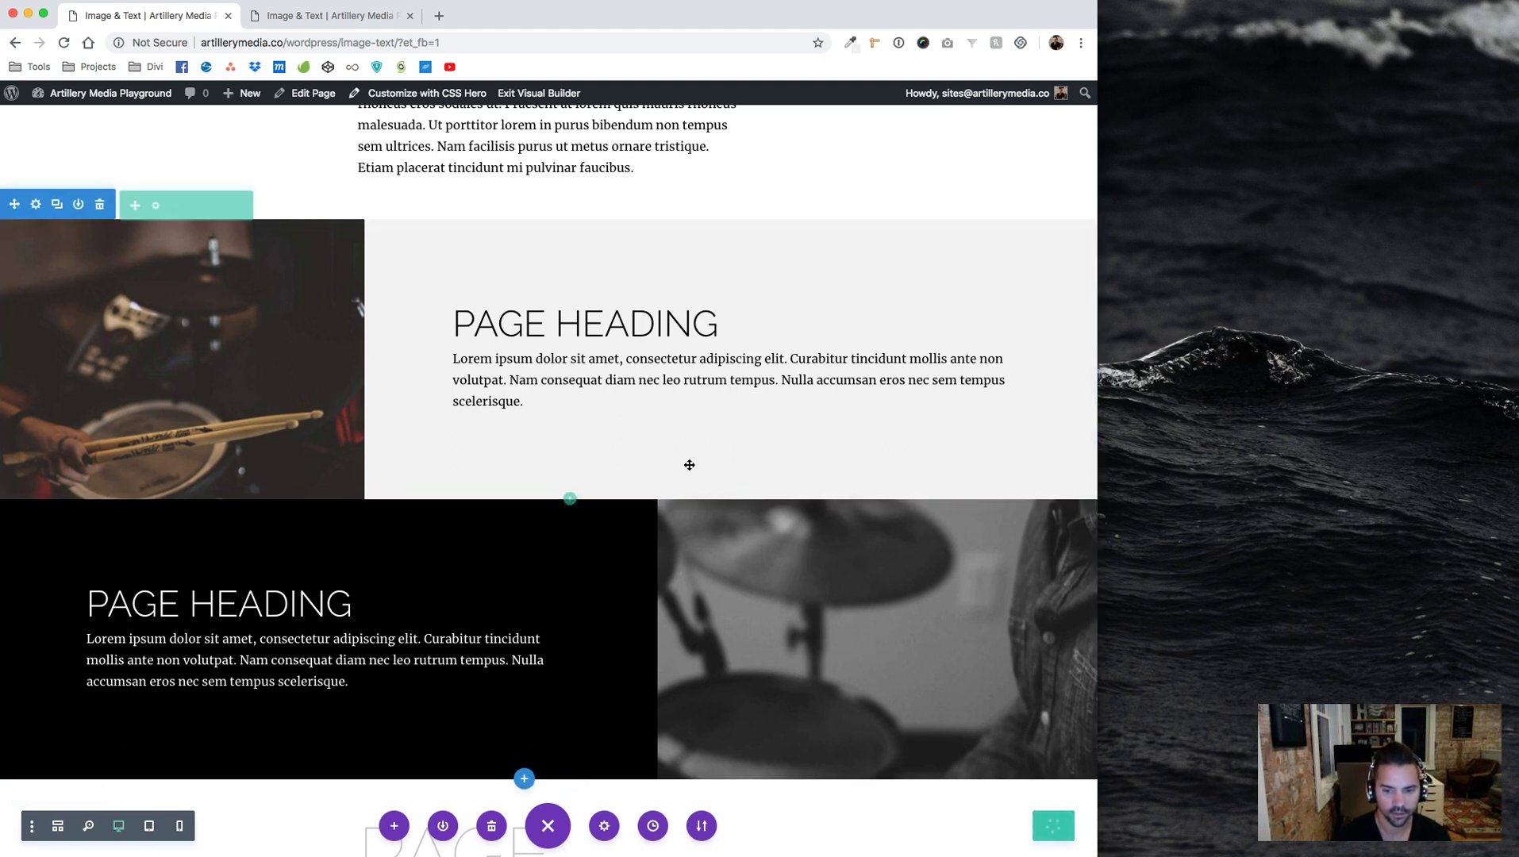
click(361, 22)
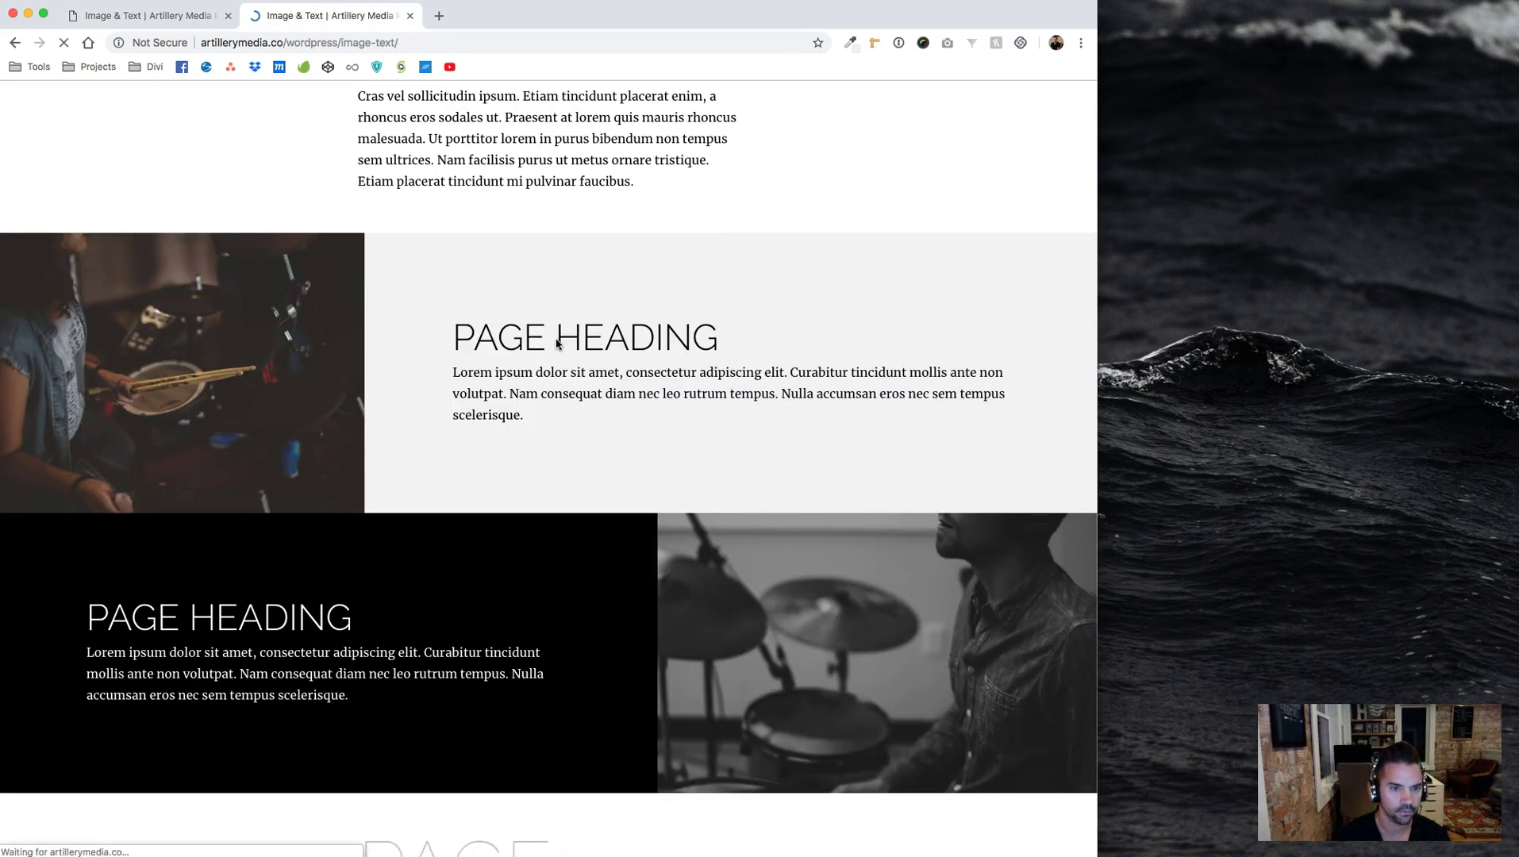
drag(1097, 213, 674, 213)
scroll(458, 373, down, 1)
scroll(458, 373, up, 3)
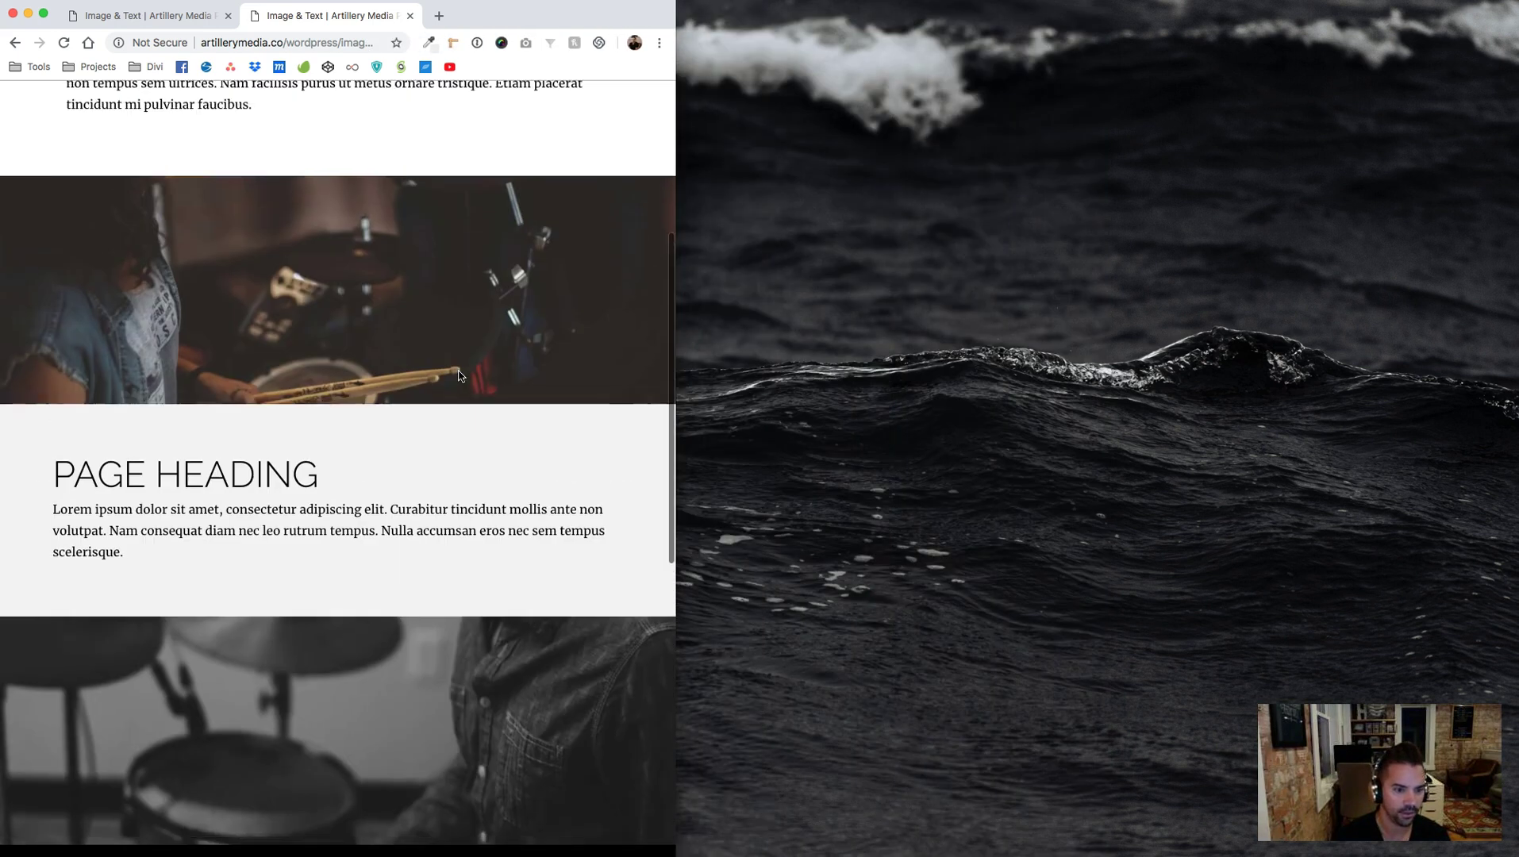
scroll(674, 277, down, 3)
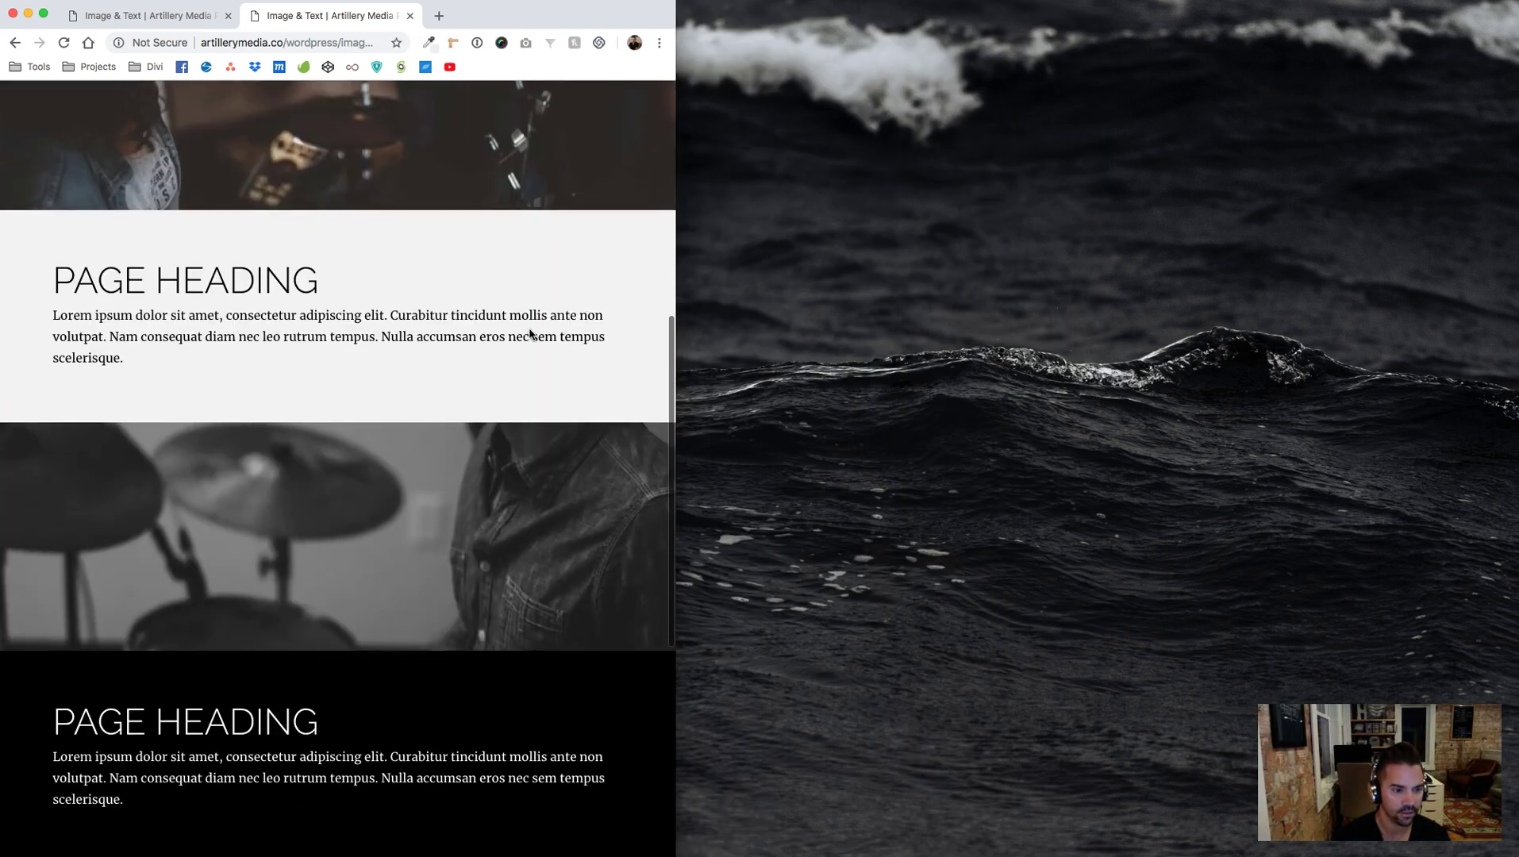
scroll(674, 238, up, 3)
drag(692, 210, 1254, 210)
scroll(846, 366, down, 3)
scroll(846, 366, up, 3)
scroll(845, 366, down, 1)
Set the first image and text row's column layout to two equal halves in the builder
click(188, 22)
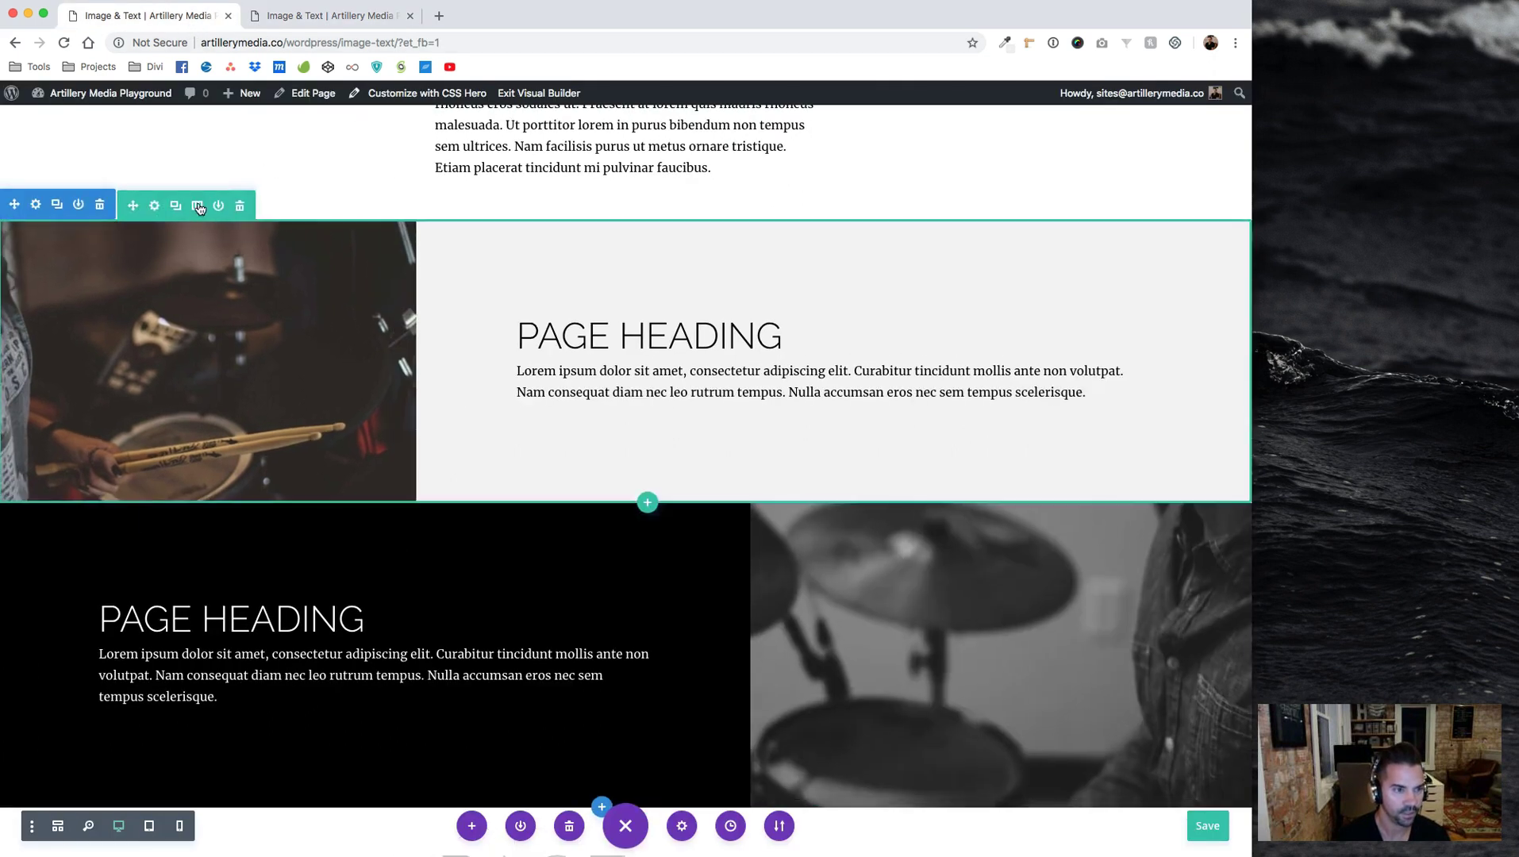
click(199, 208)
click(288, 363)
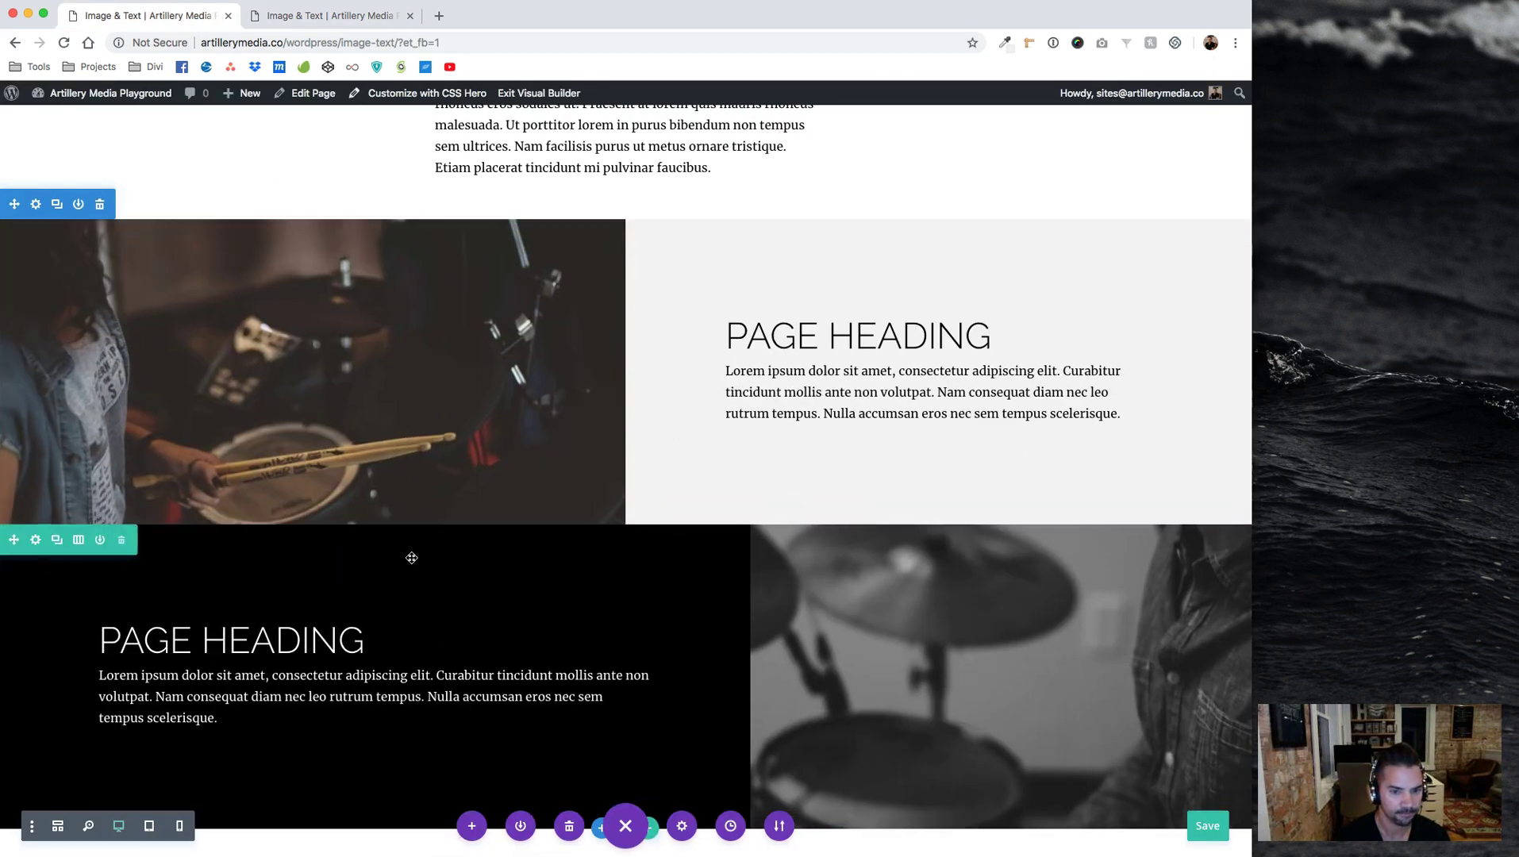
Set the second row, with the black text column, to a layout of two equal halves
click(78, 540)
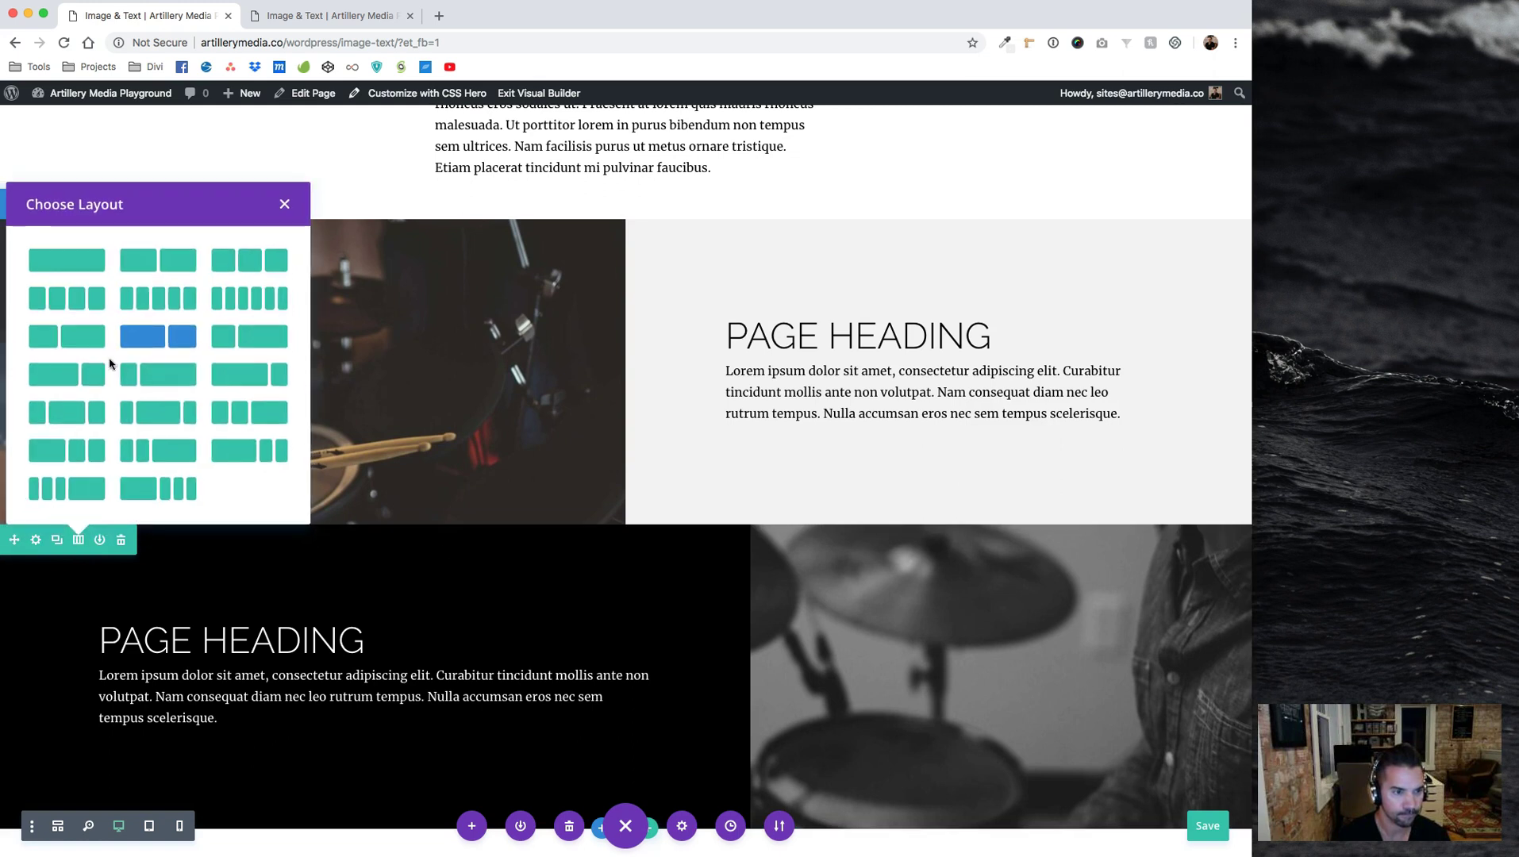
click(182, 260)
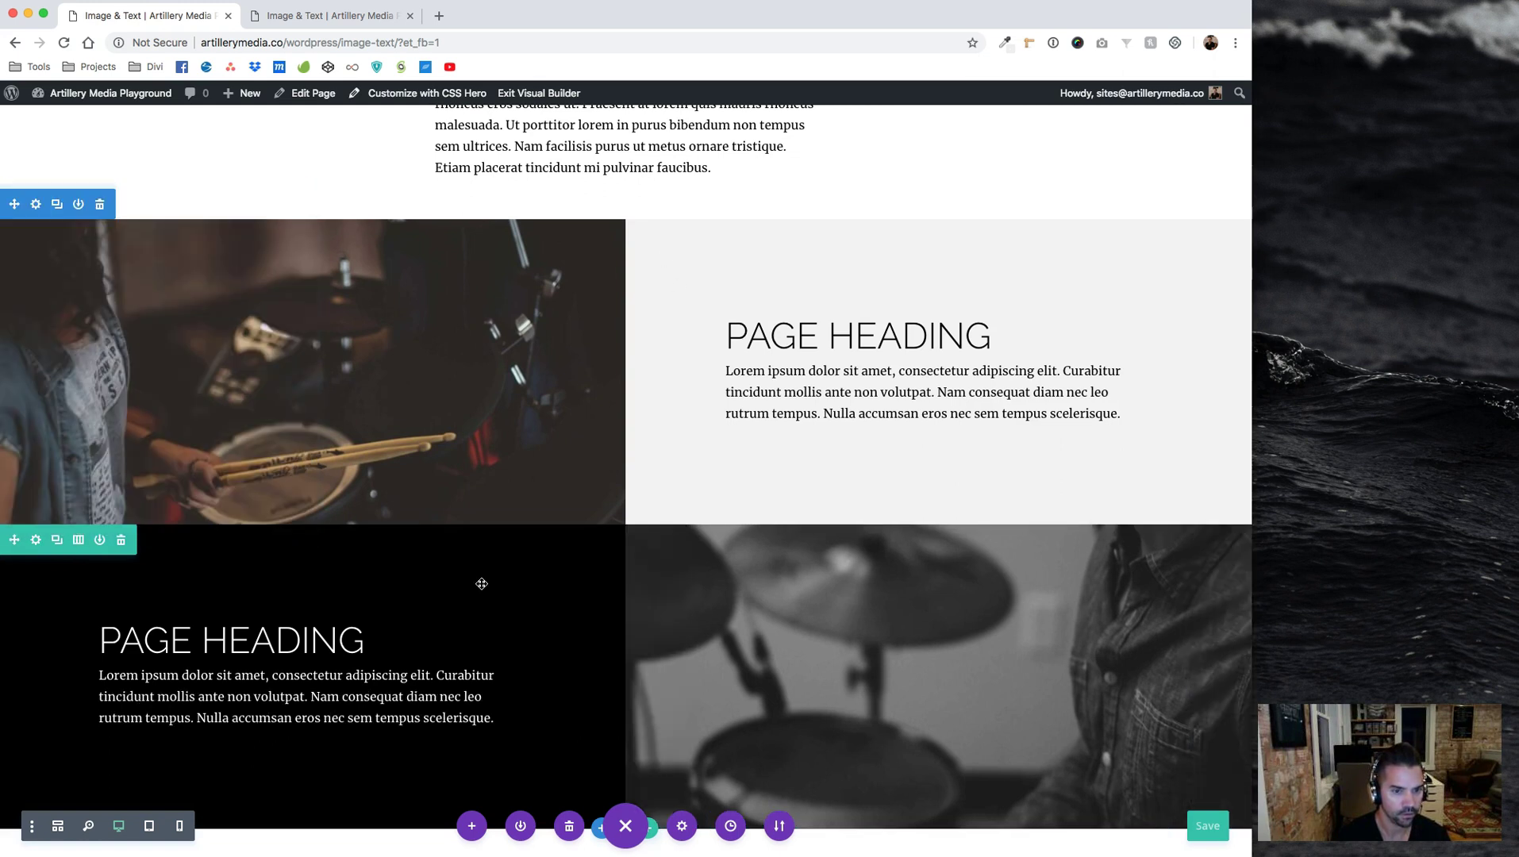
scroll(482, 584, down, 2)
Look up the Divi Background Plus product page in a new tab, close it and return to the builder
key(super+t)
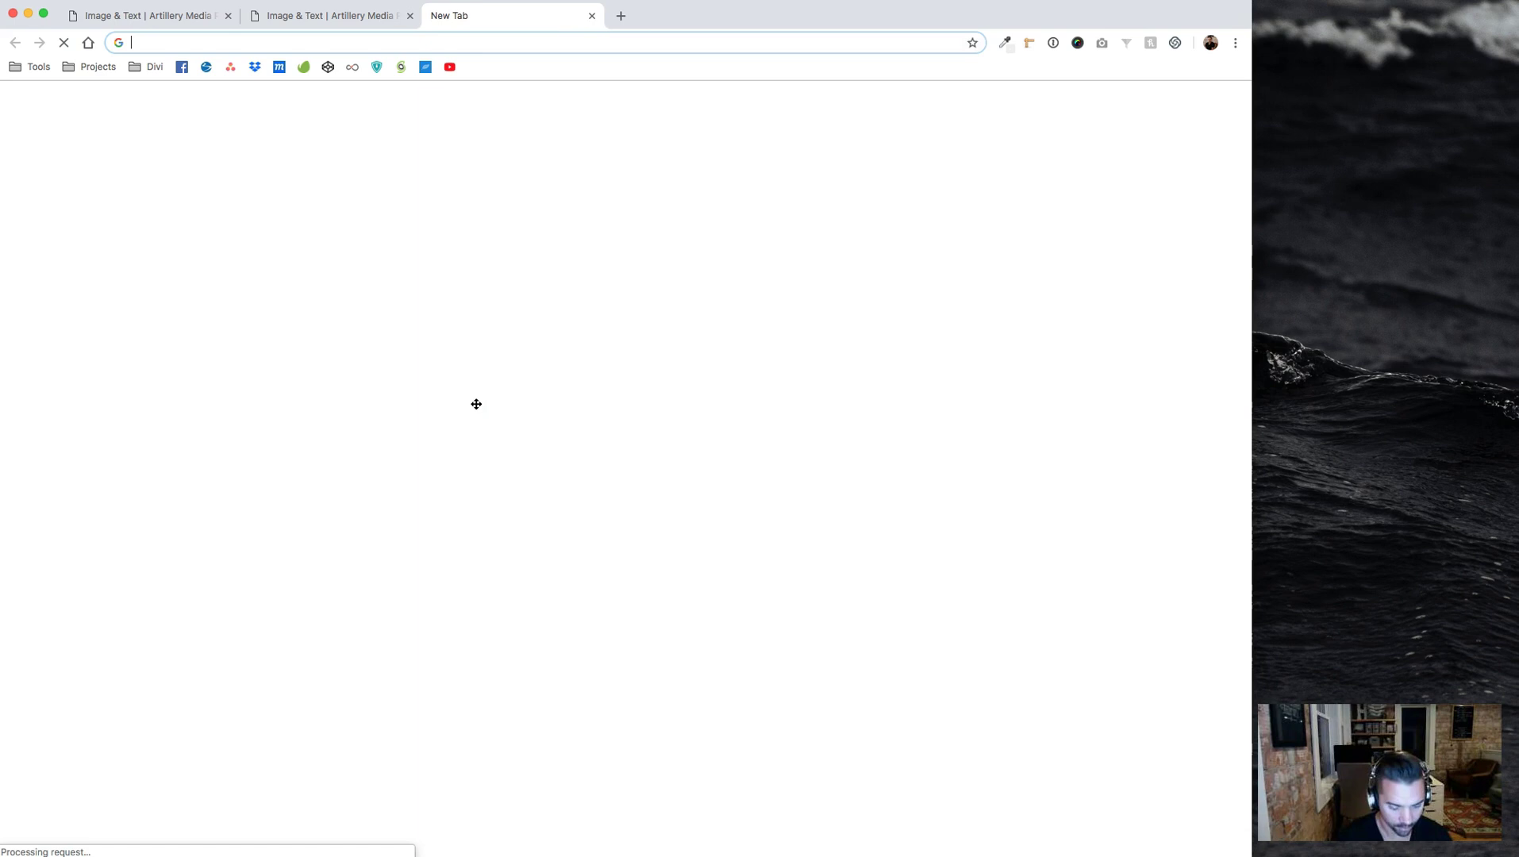
text(divi back)
key(Return)
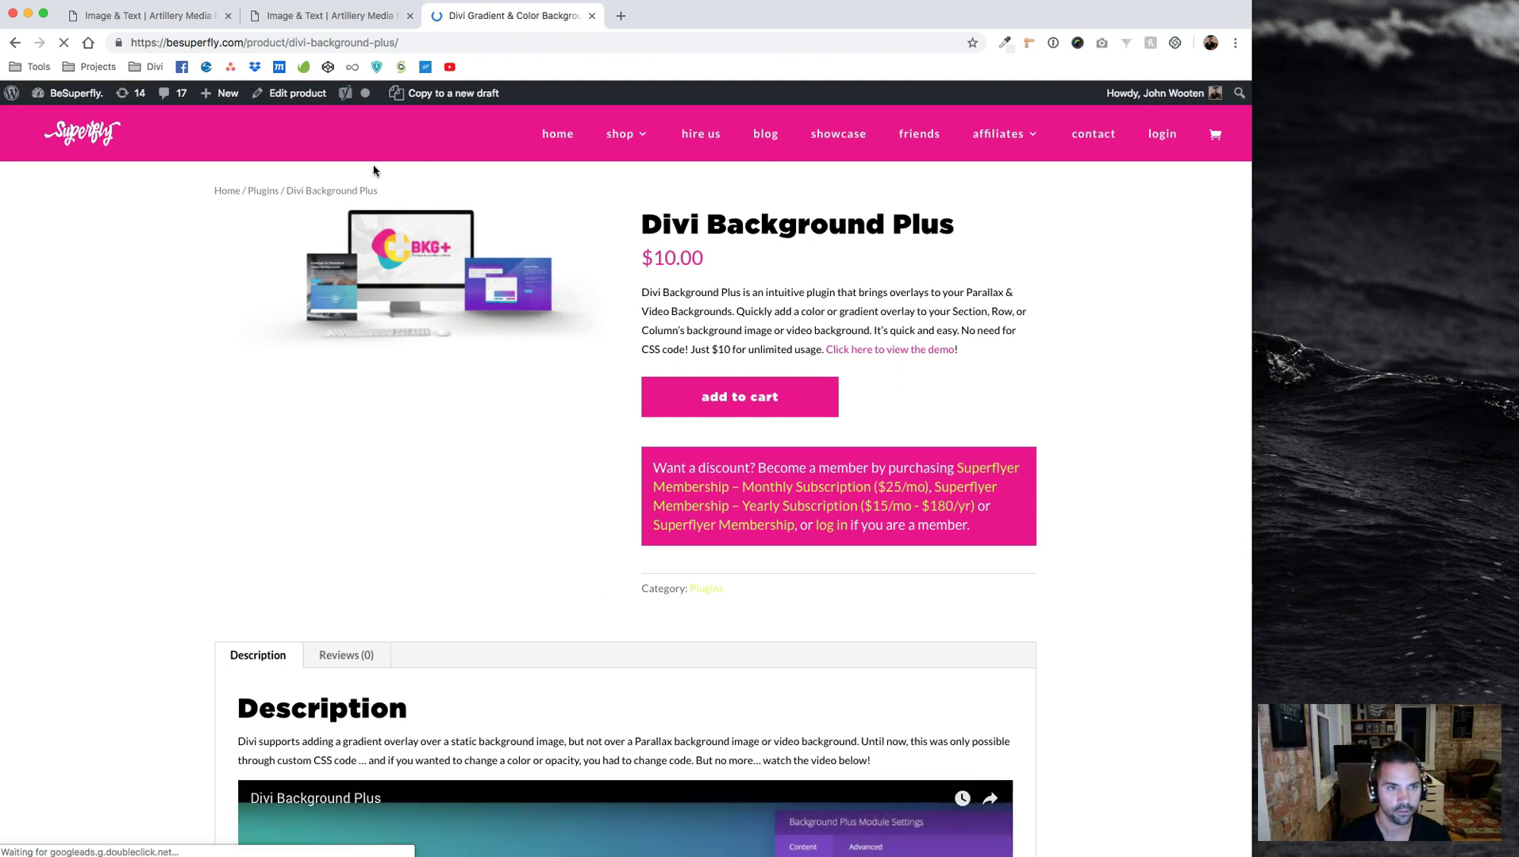
click(592, 15)
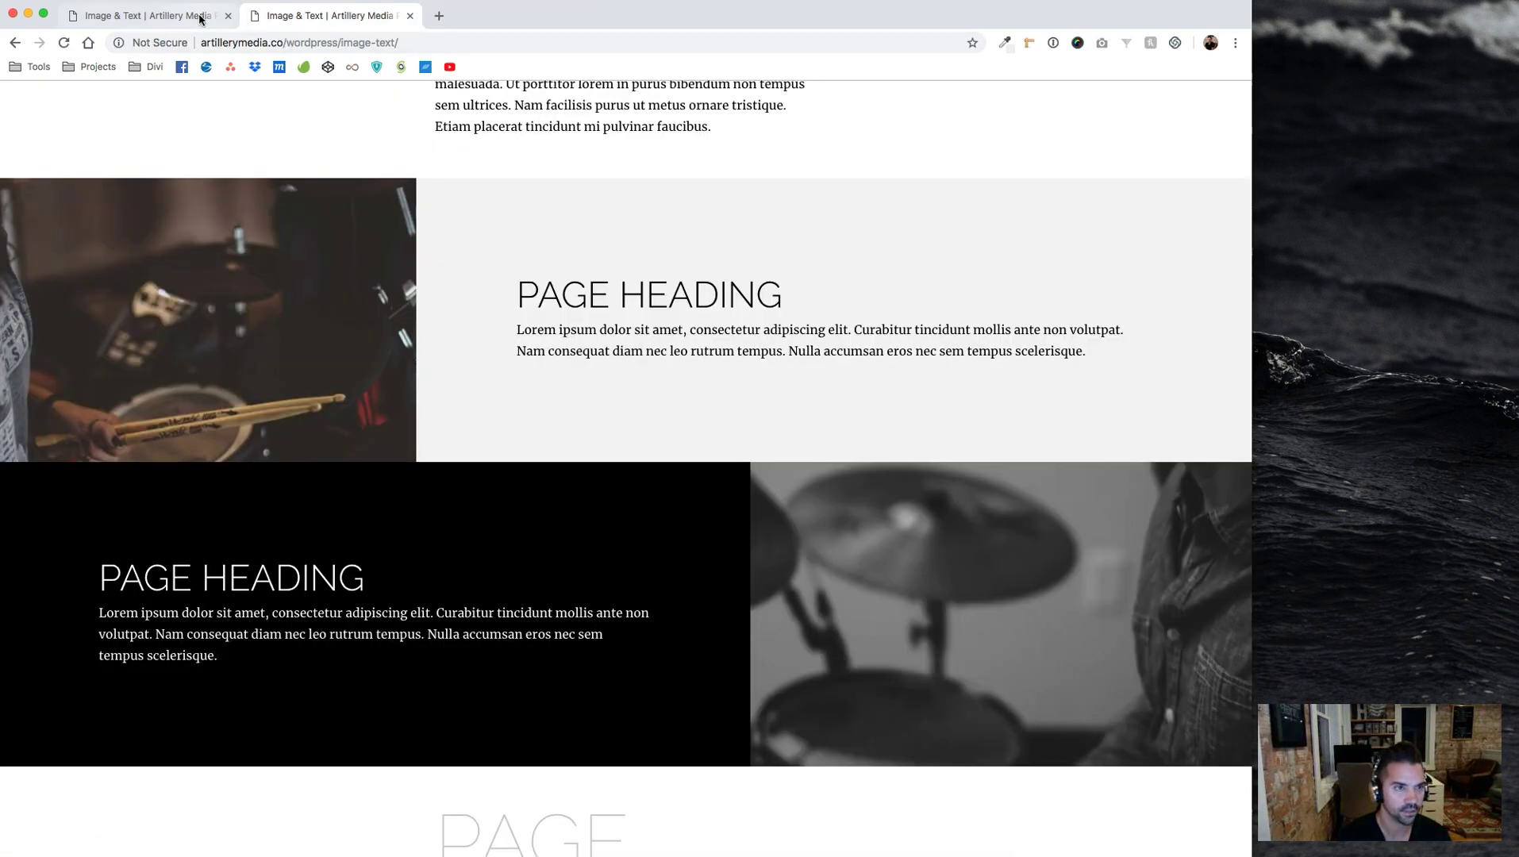
click(200, 17)
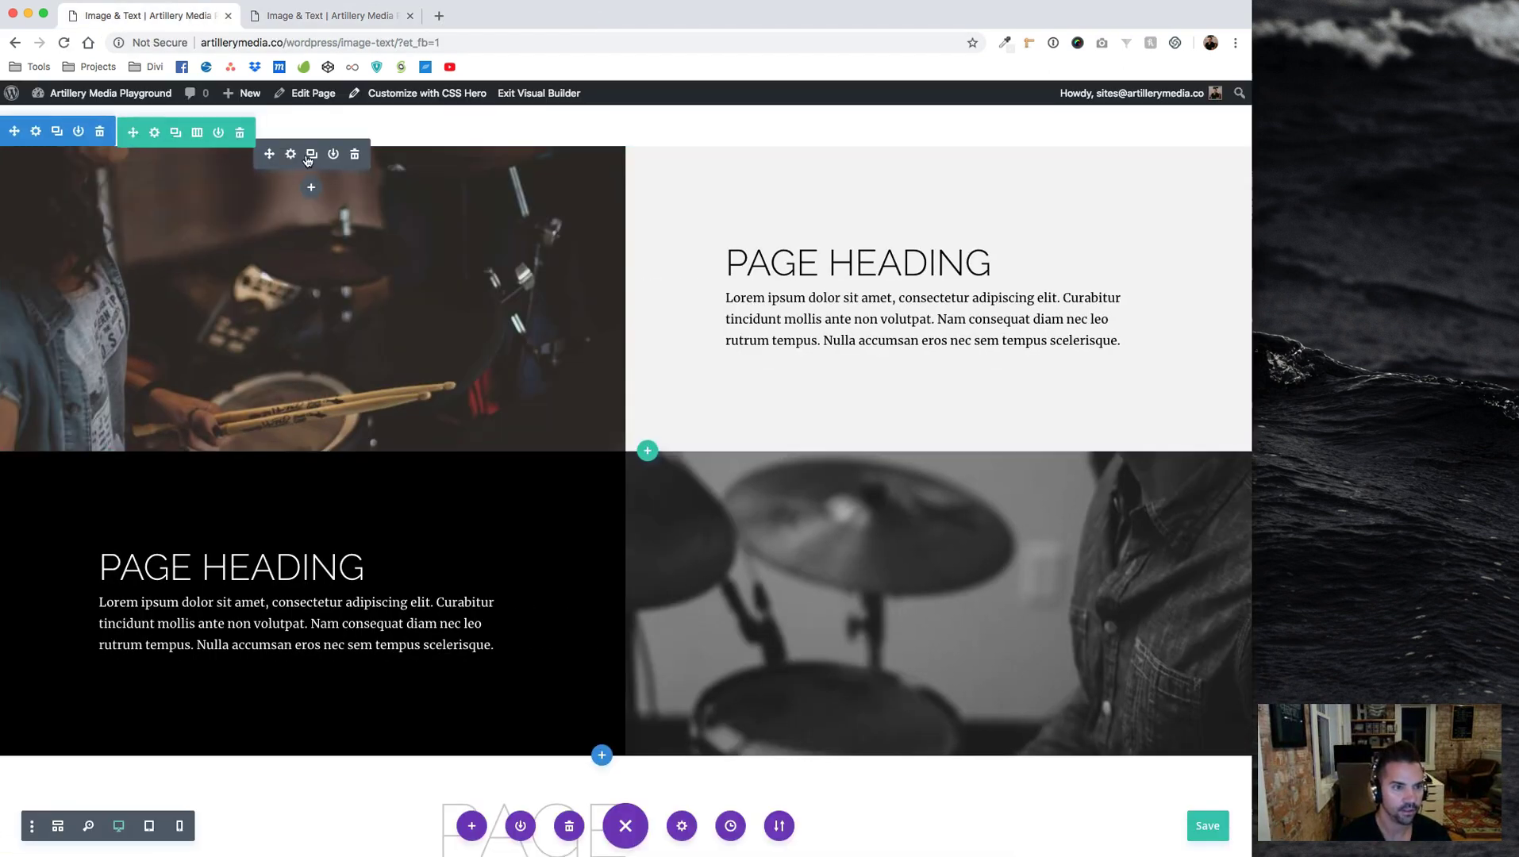
click(311, 189)
click(279, 354)
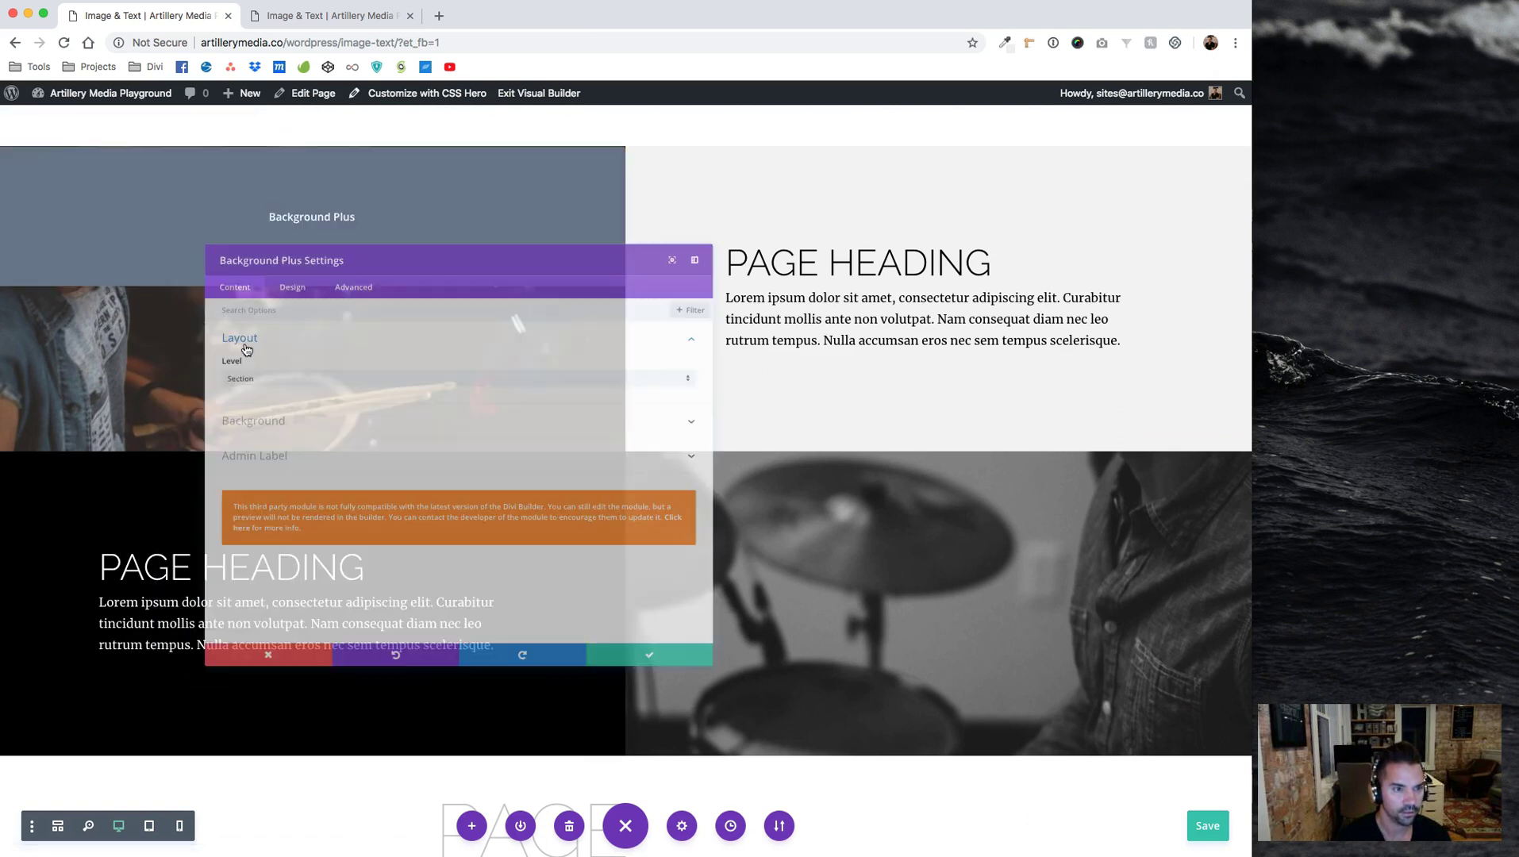
click(219, 411)
click(394, 326)
click(448, 411)
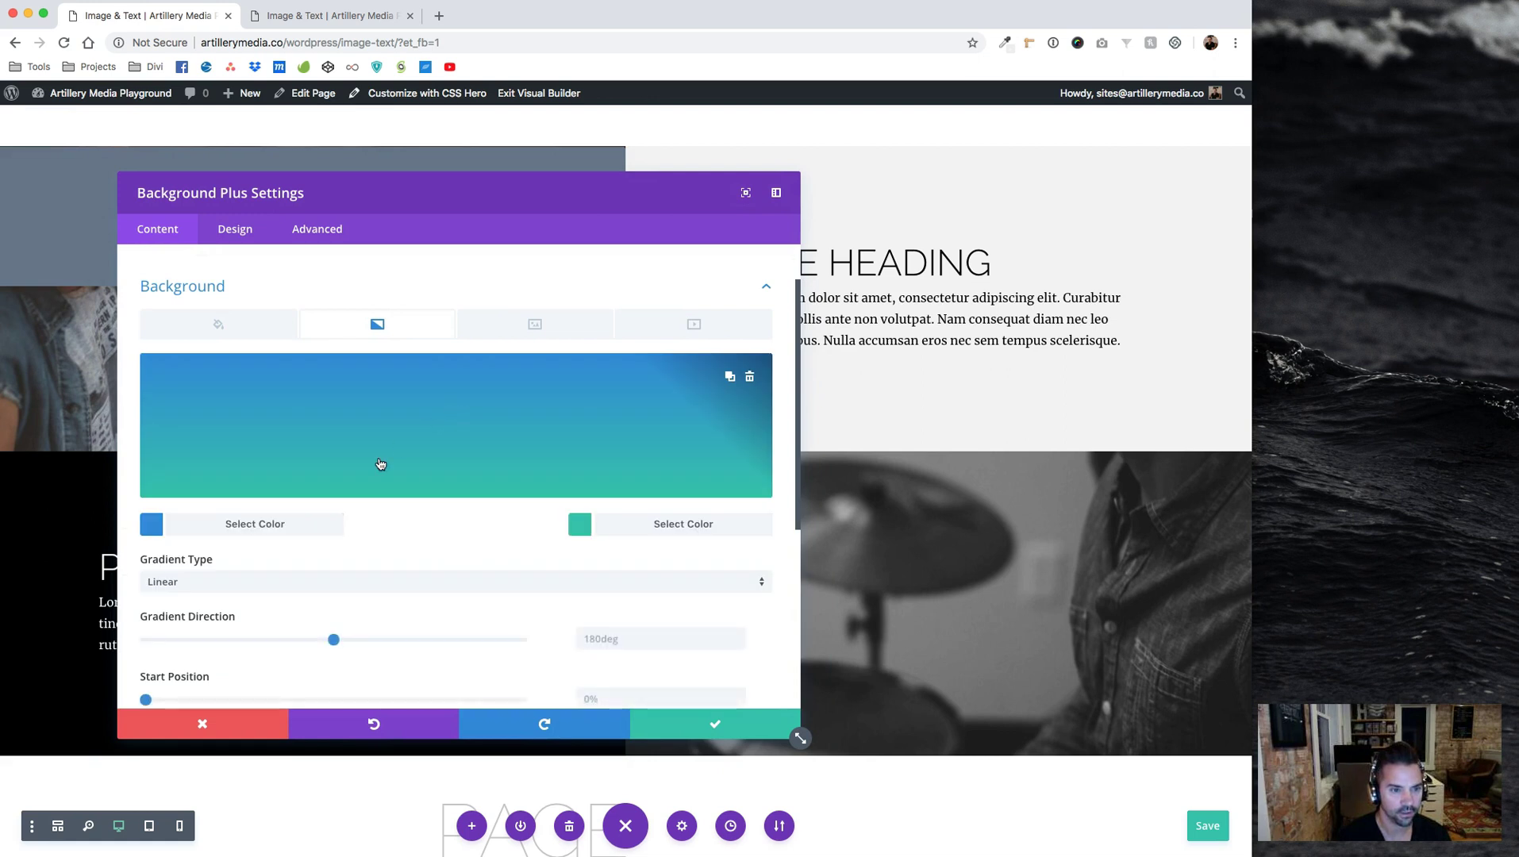
click(264, 523)
click(350, 501)
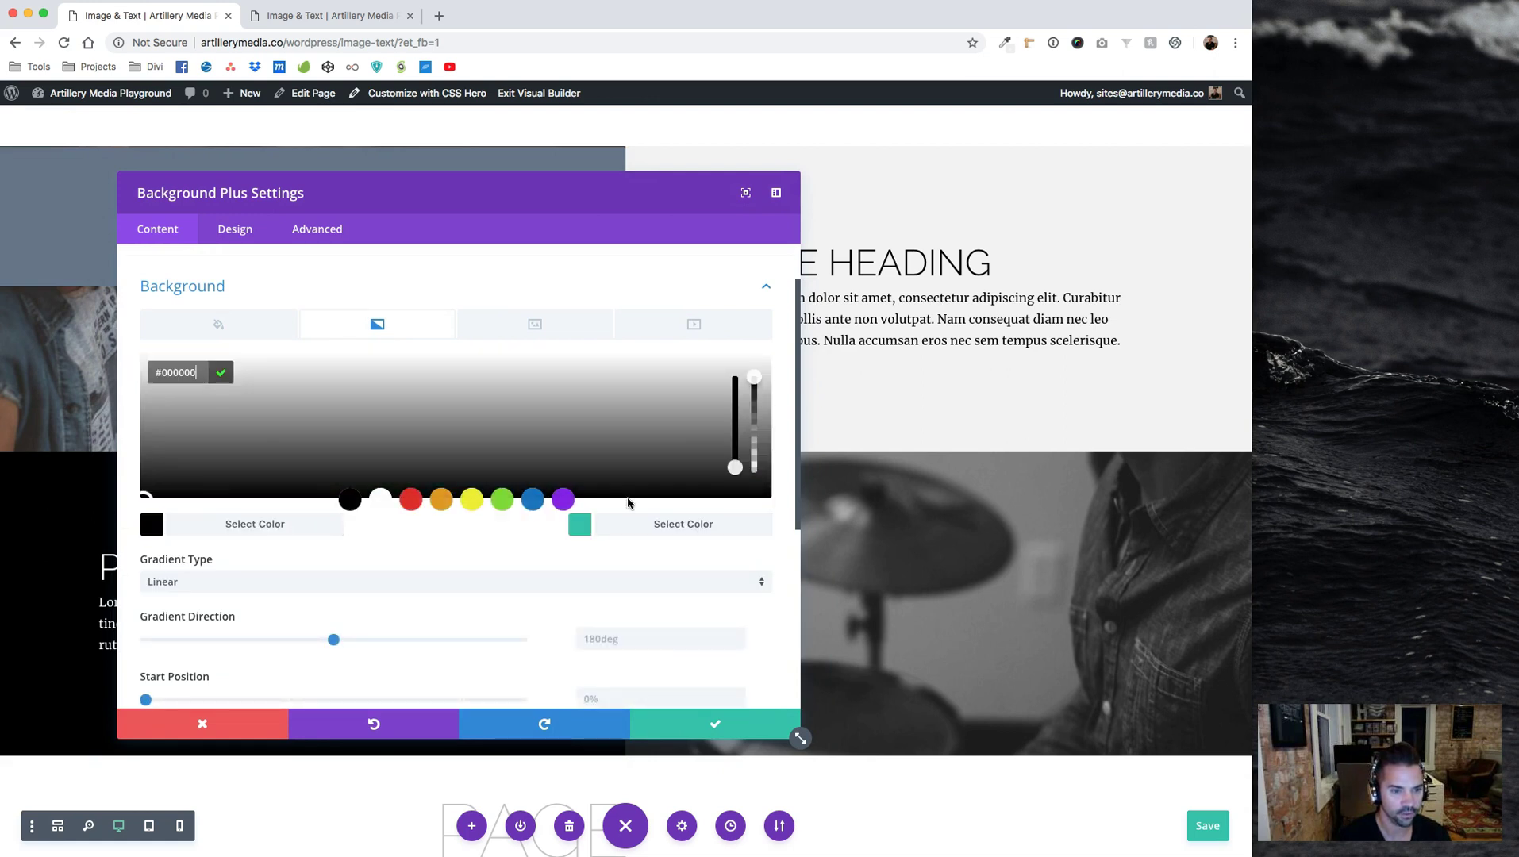
click(614, 533)
click(355, 500)
drag(751, 378, 754, 499)
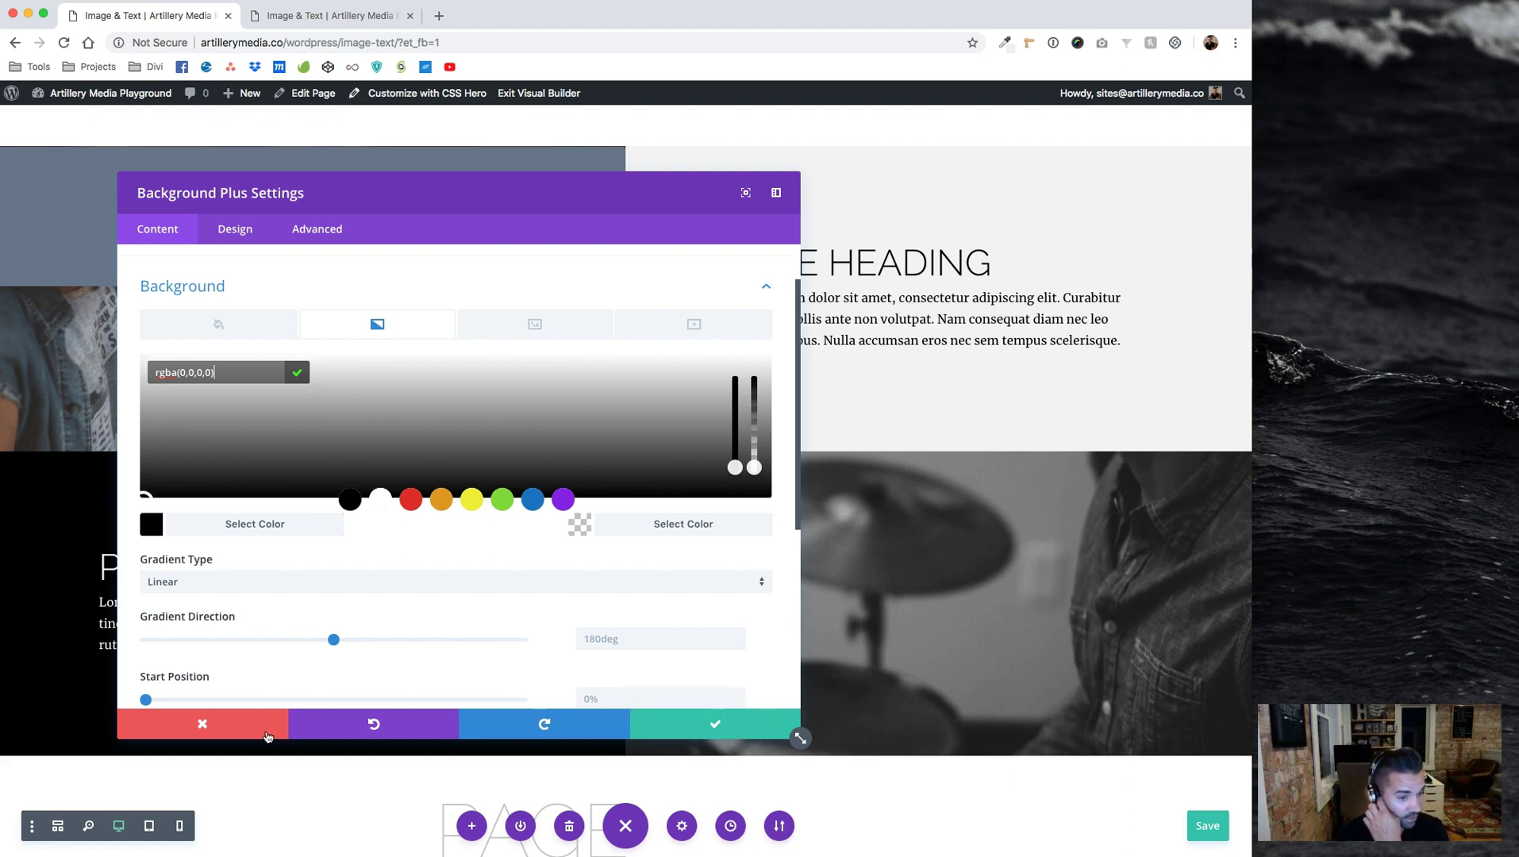
click(202, 724)
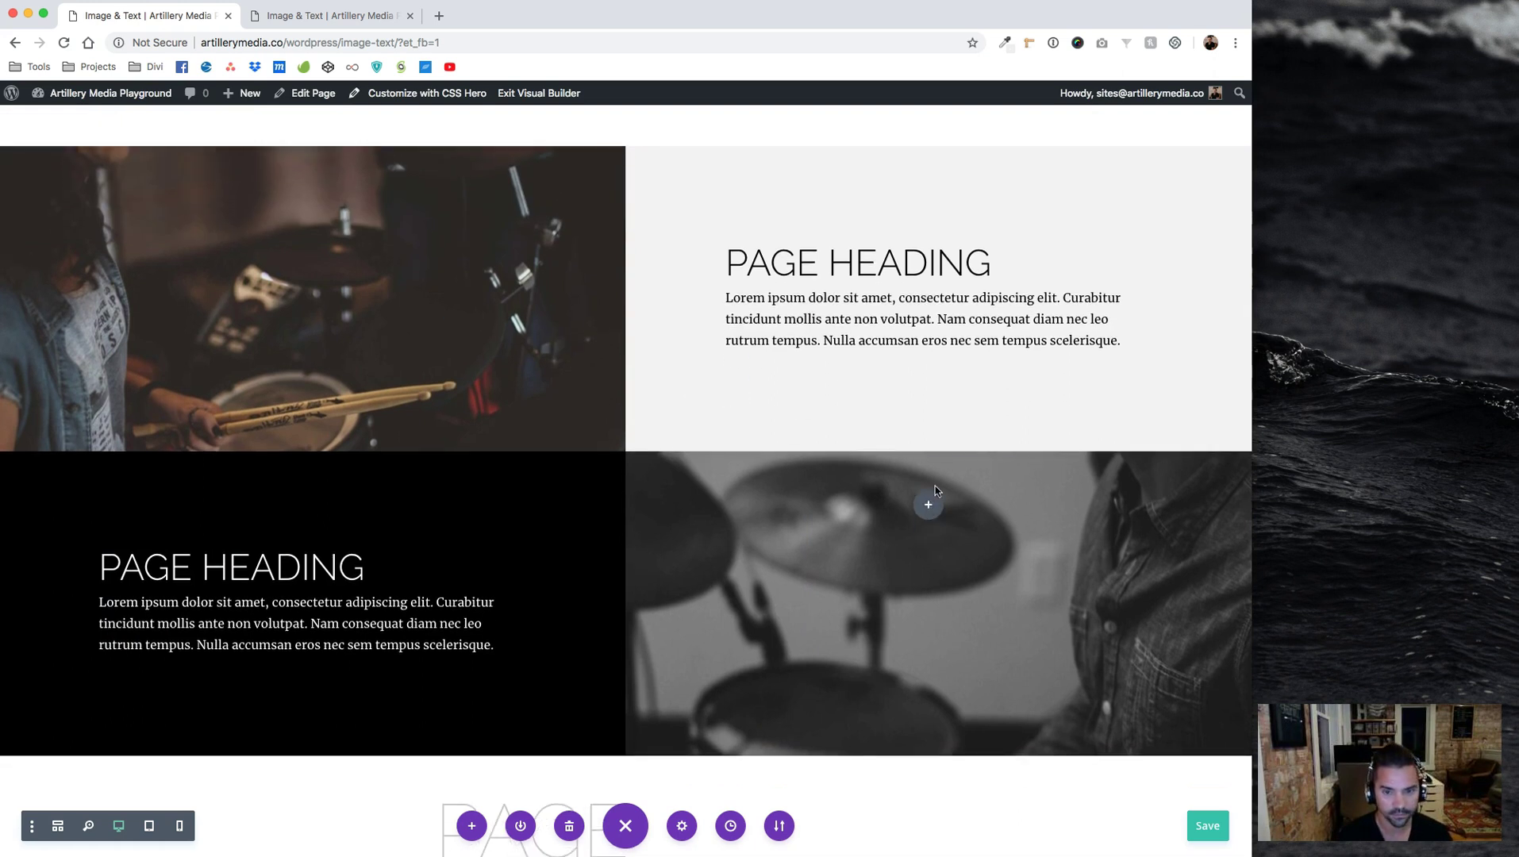
Add a Background Plus module to the second row's image column with a gradient from black #000000 to transparent rgba(0,0,0,0)
scroll(937, 492, down, 2)
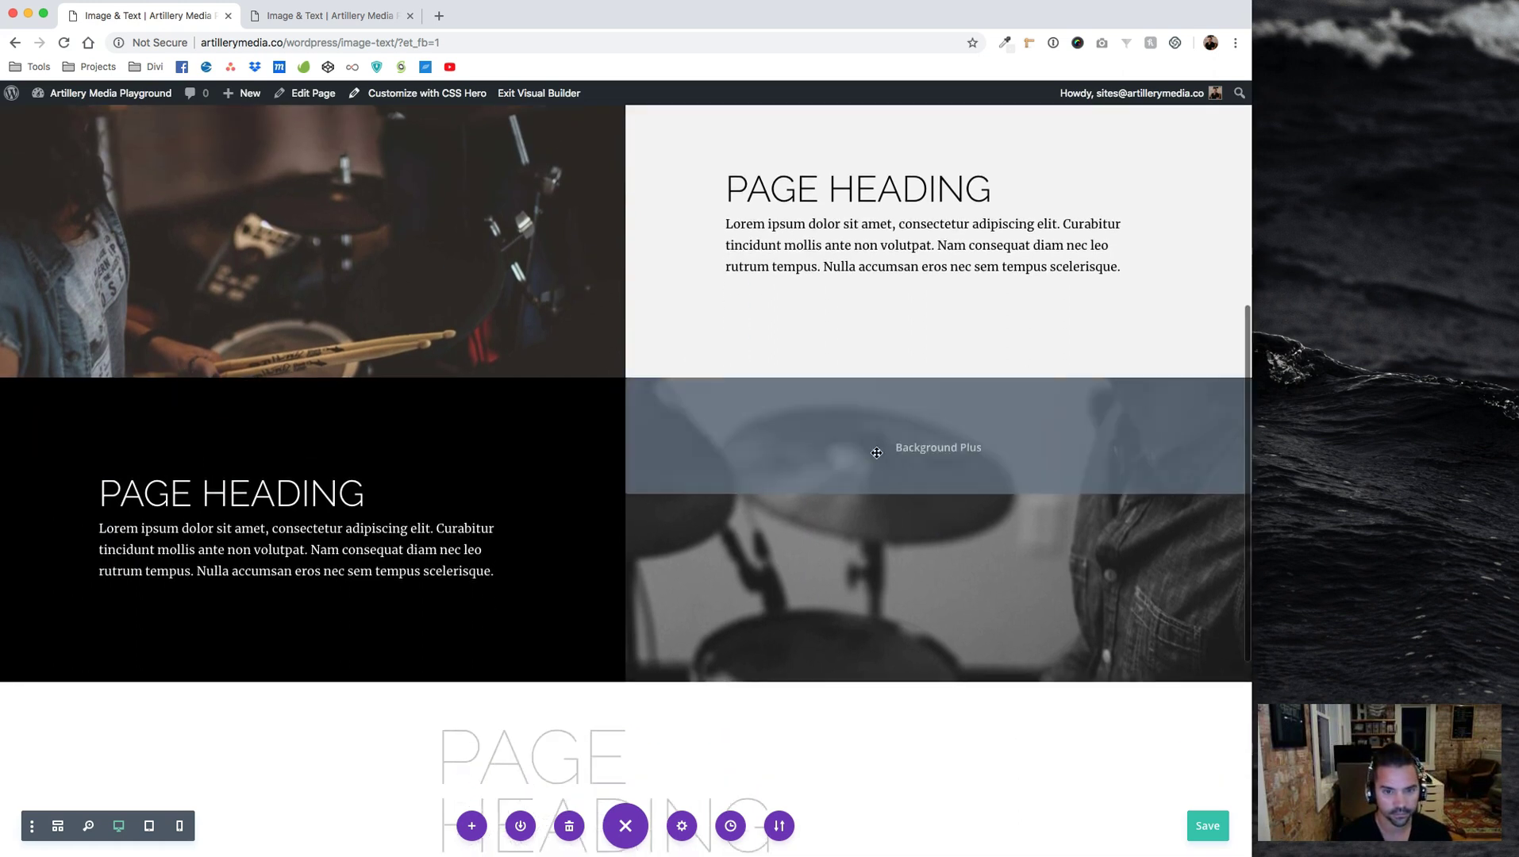
click(915, 420)
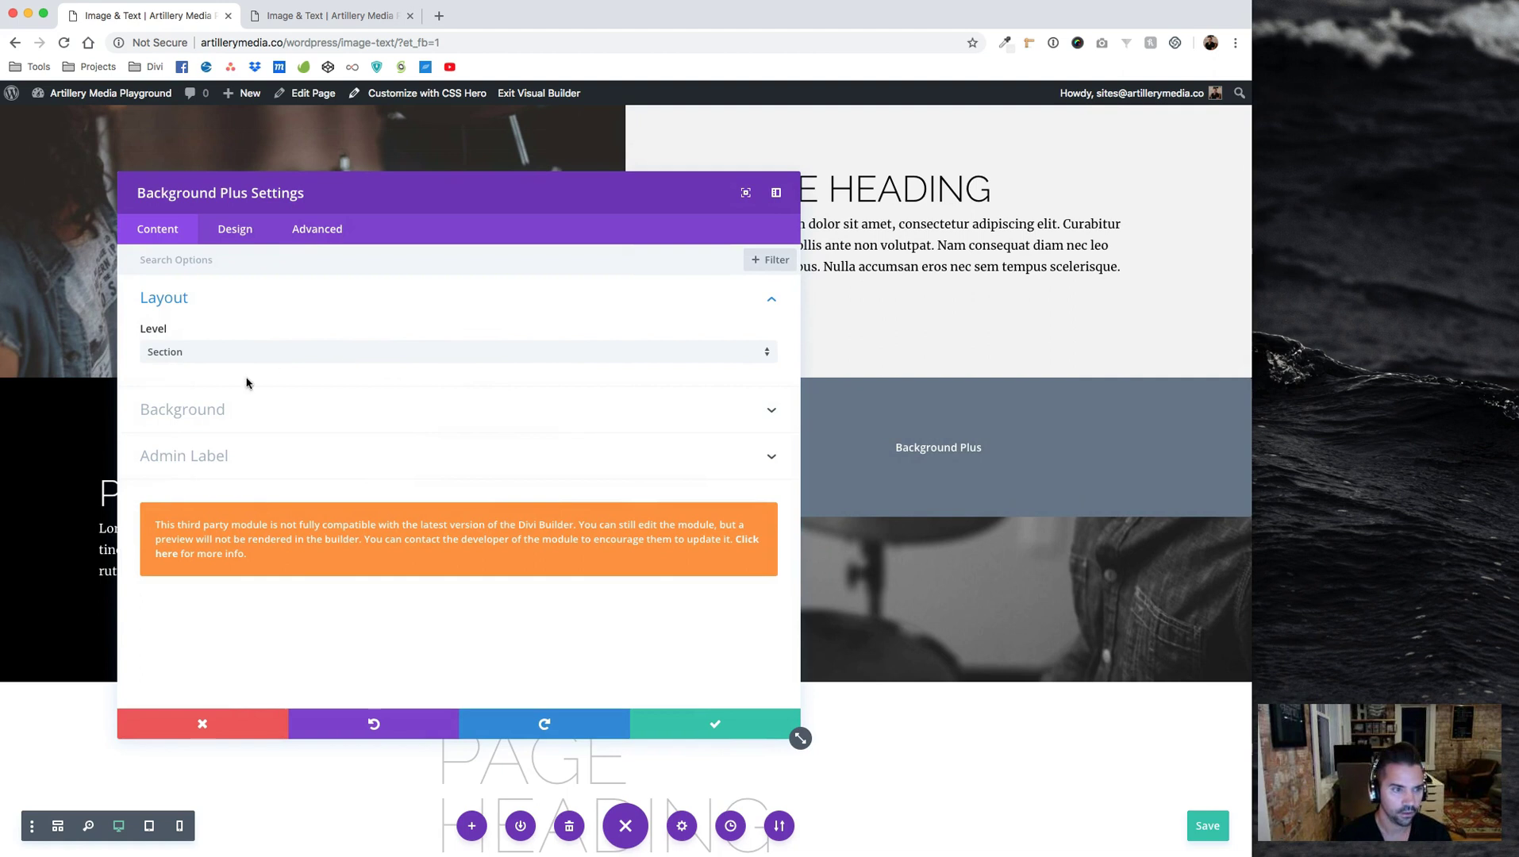
click(378, 406)
click(391, 326)
click(433, 426)
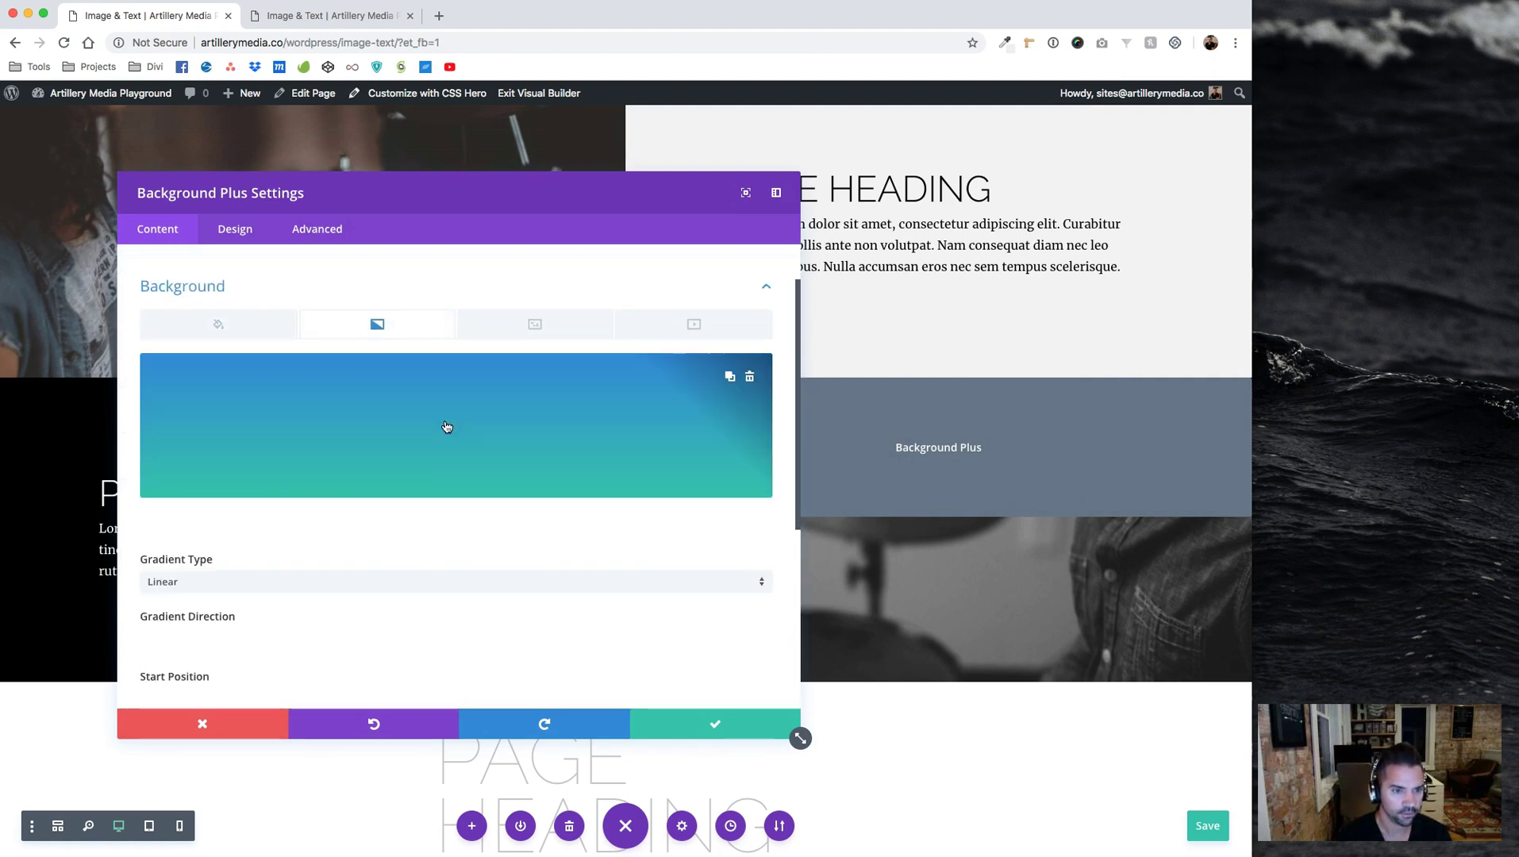
click(233, 524)
click(350, 499)
click(669, 525)
click(350, 499)
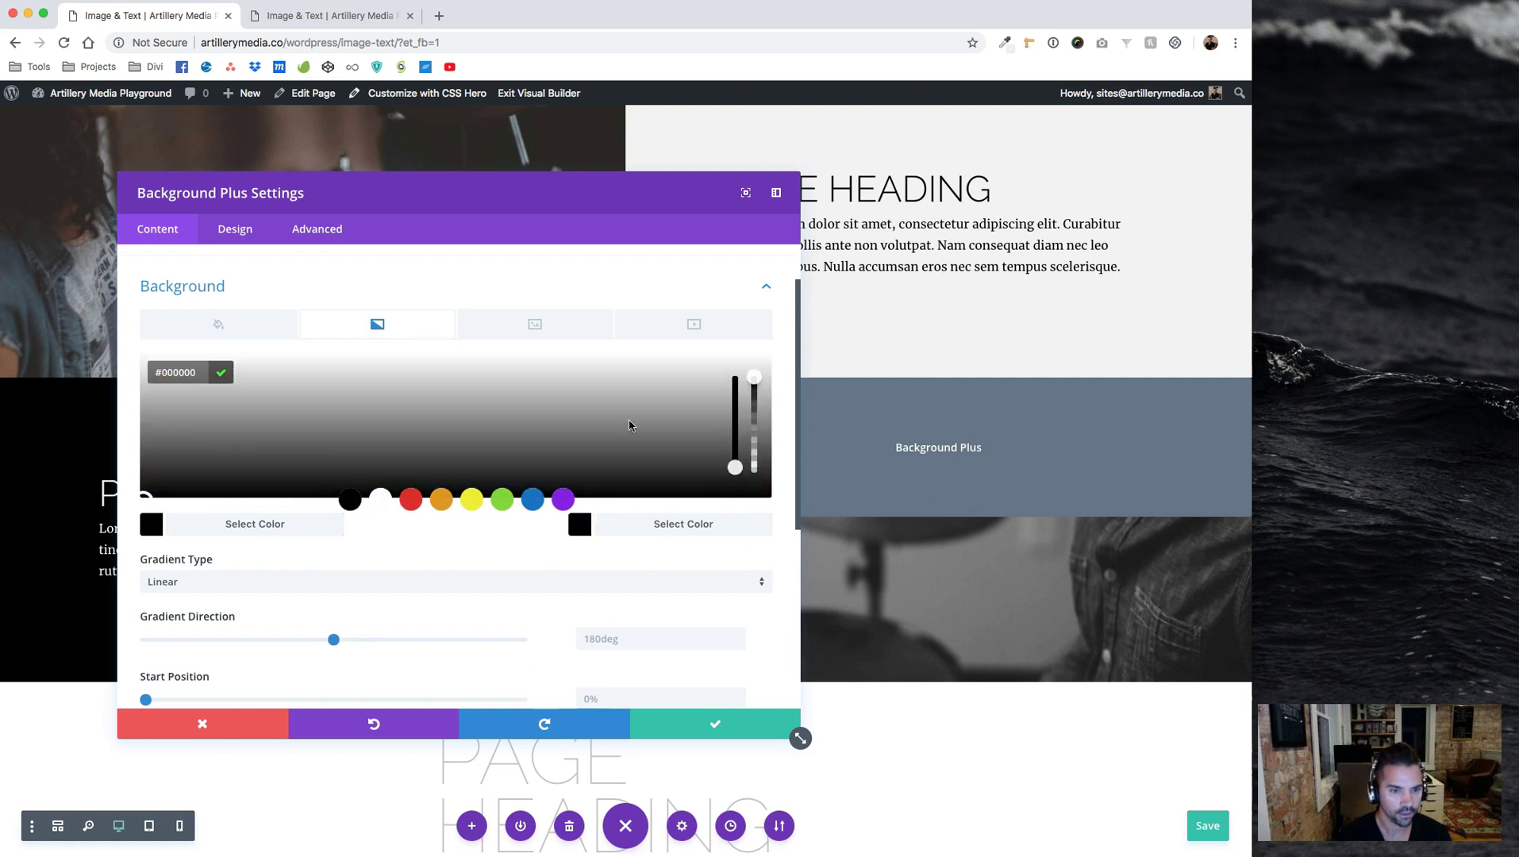
drag(753, 405, 754, 472)
Set the overlay's gradient direction to 75deg, keep the module settings and save the page
scroll(412, 551, down, 3)
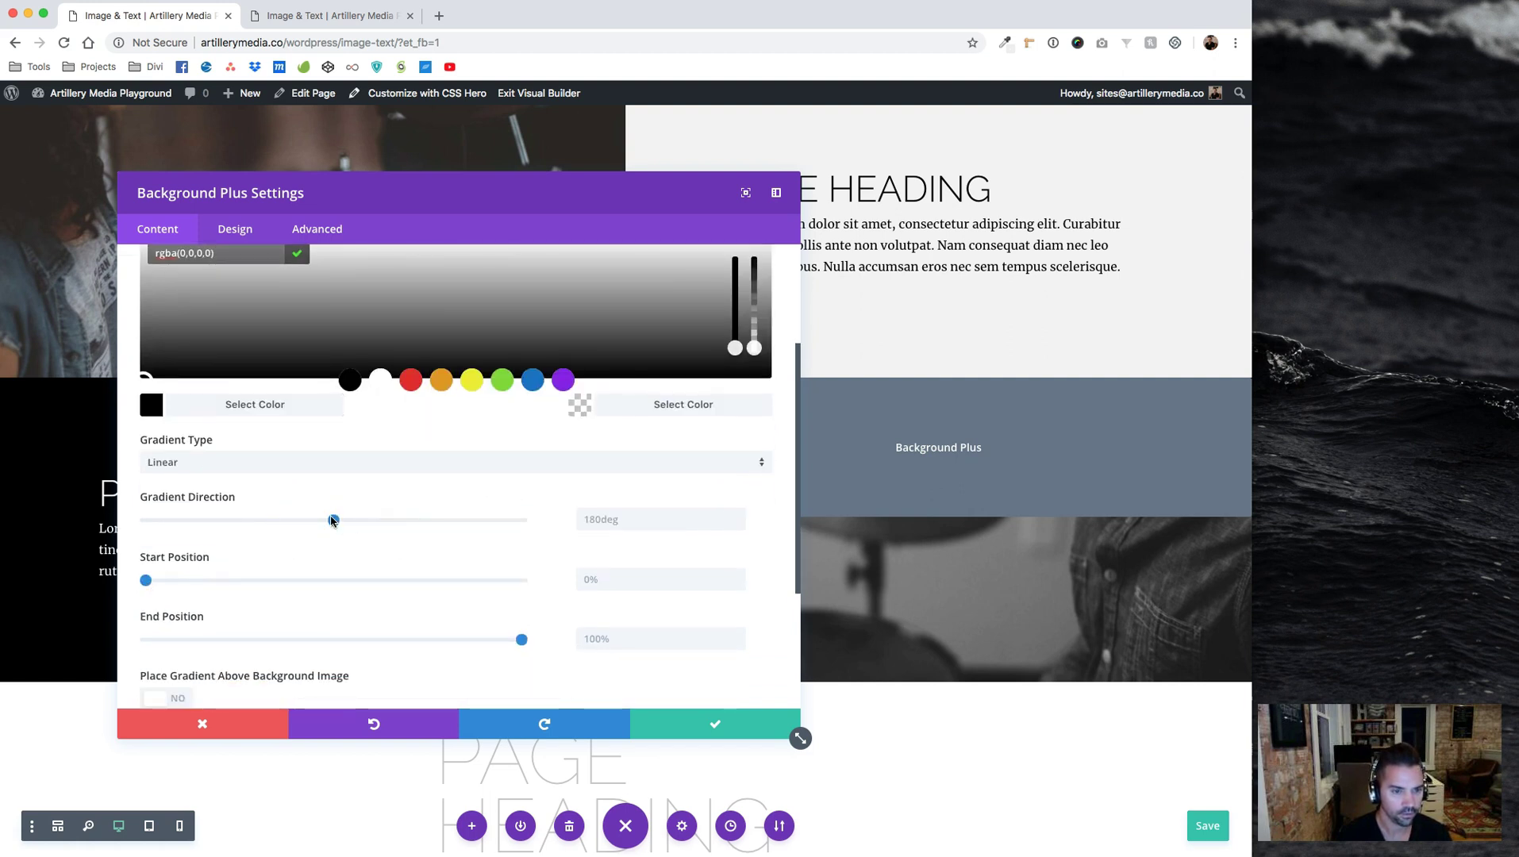
drag(333, 520, 403, 521)
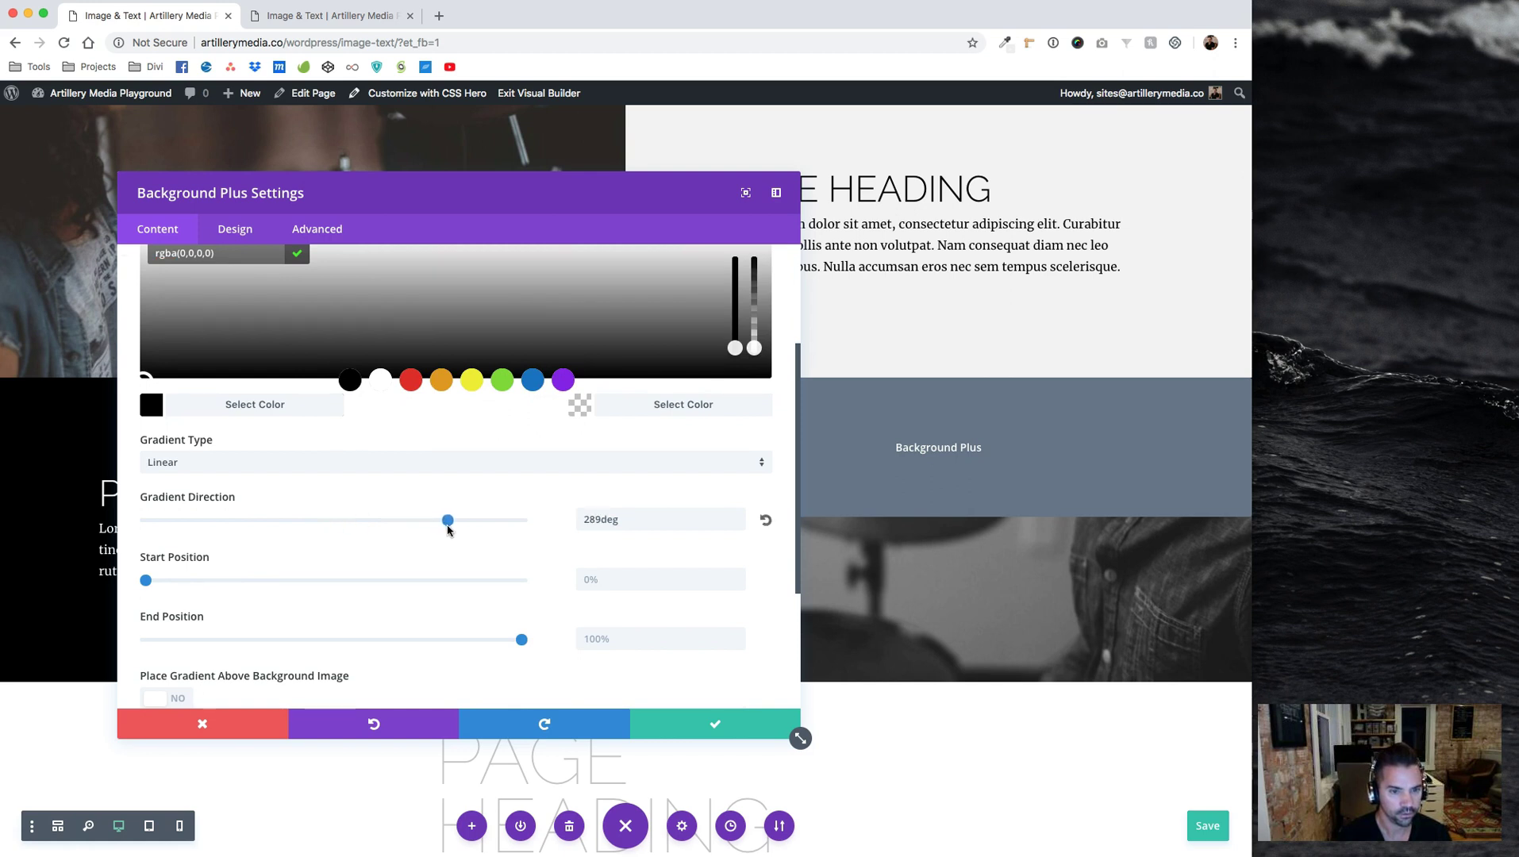
drag(442, 530, 223, 531)
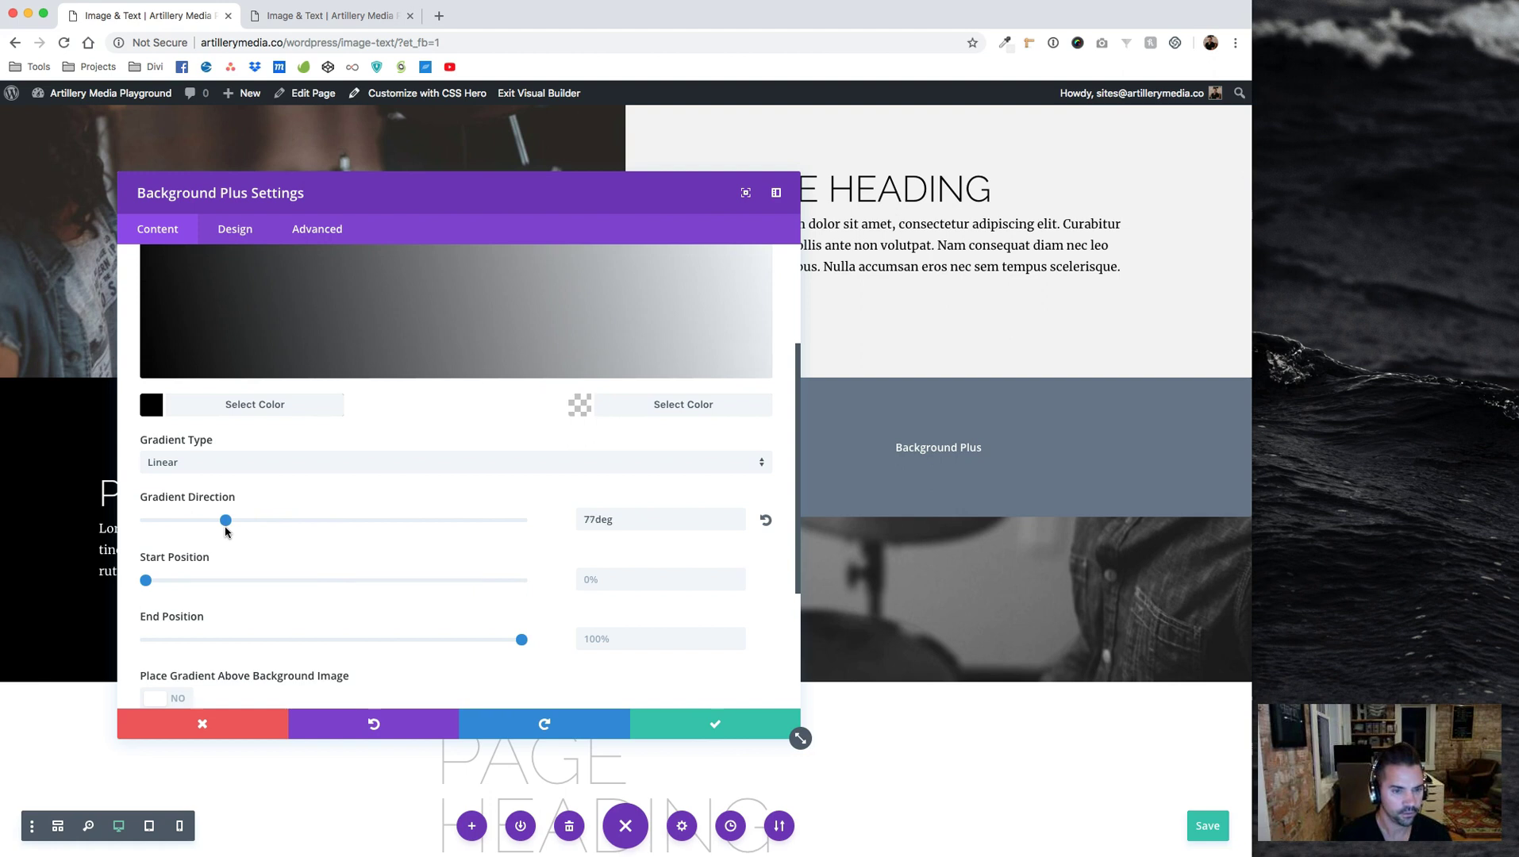
key(super+s)
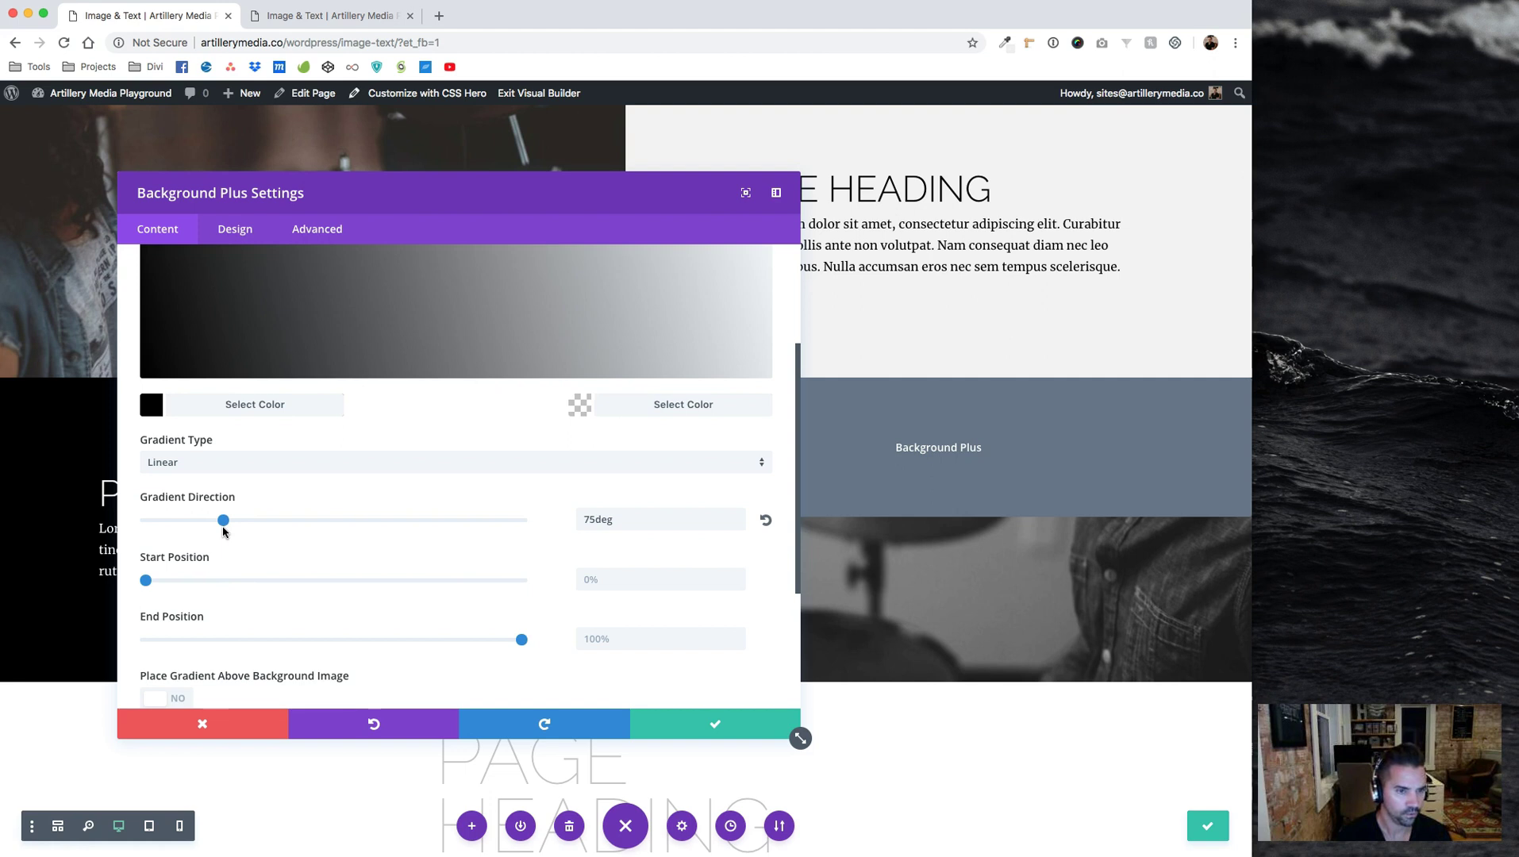
scroll(453, 472, up, 3)
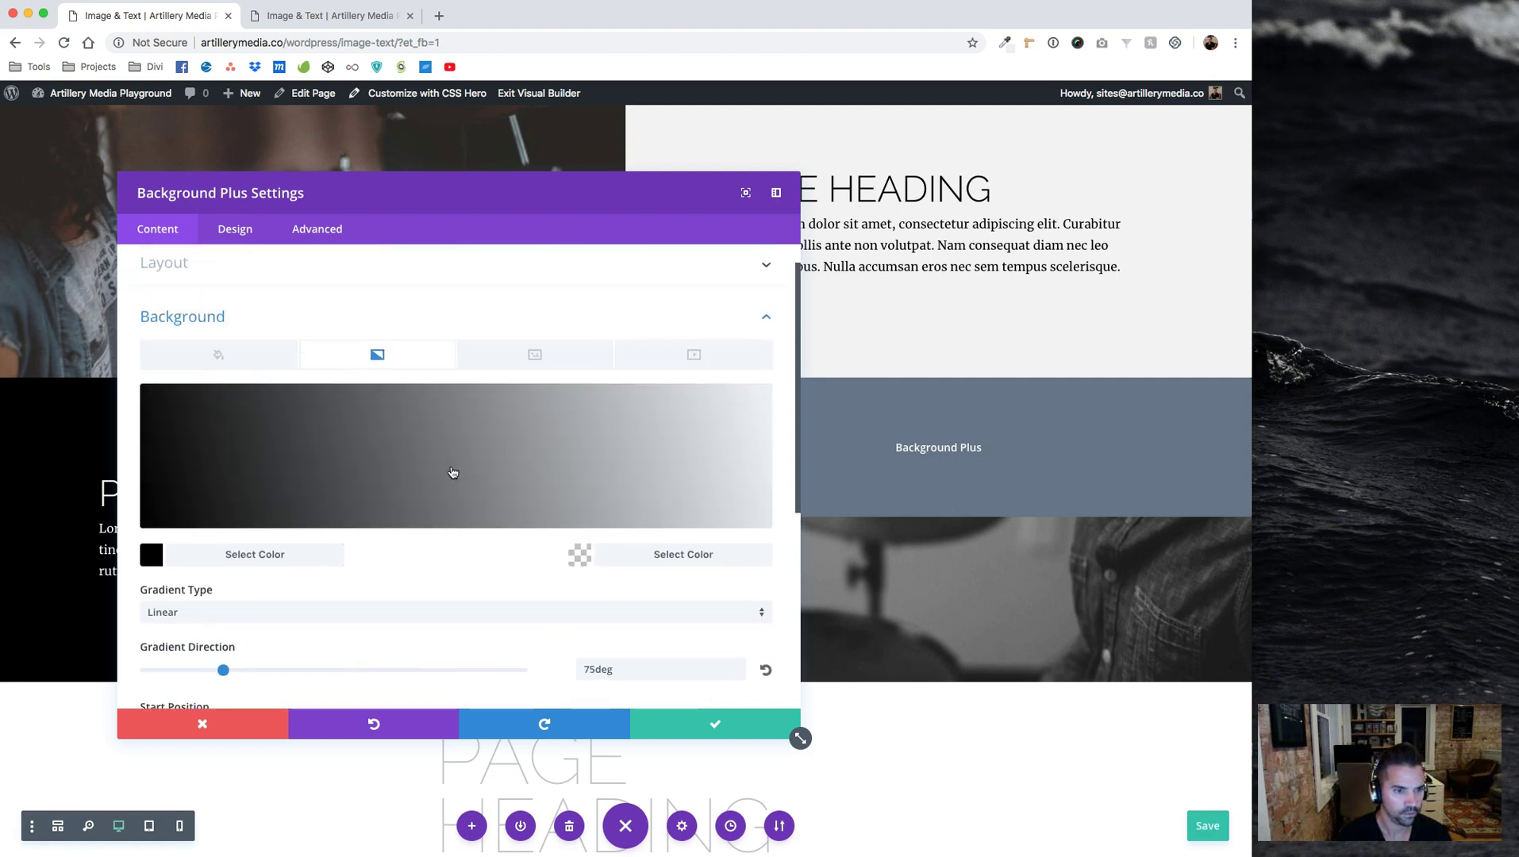
click(684, 722)
click(1204, 825)
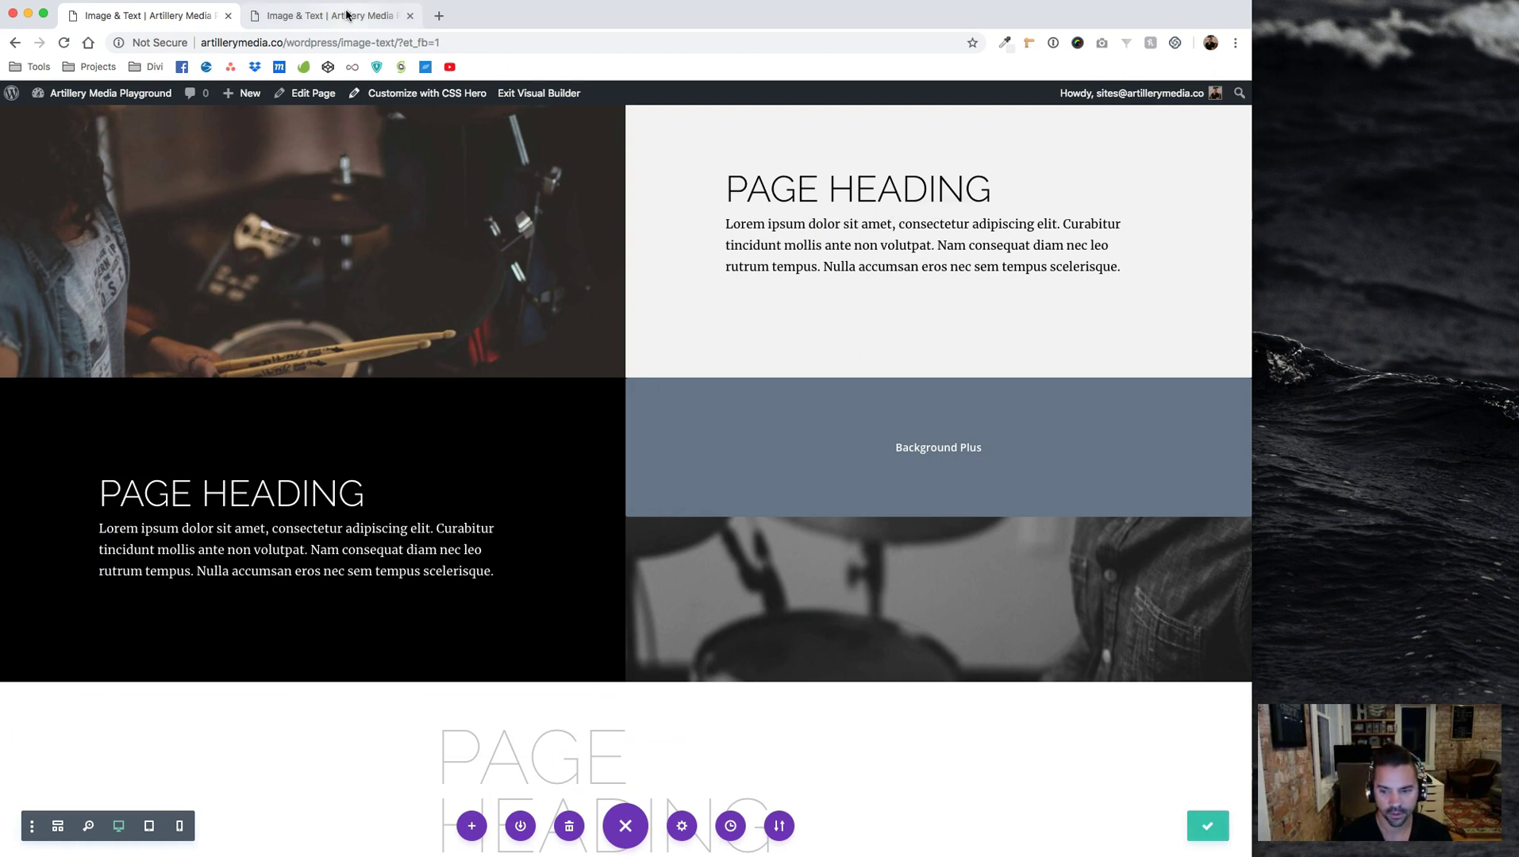
Reload the live page and examine how the gradient overlay looks across both image and text rows
click(346, 13)
key(super+r)
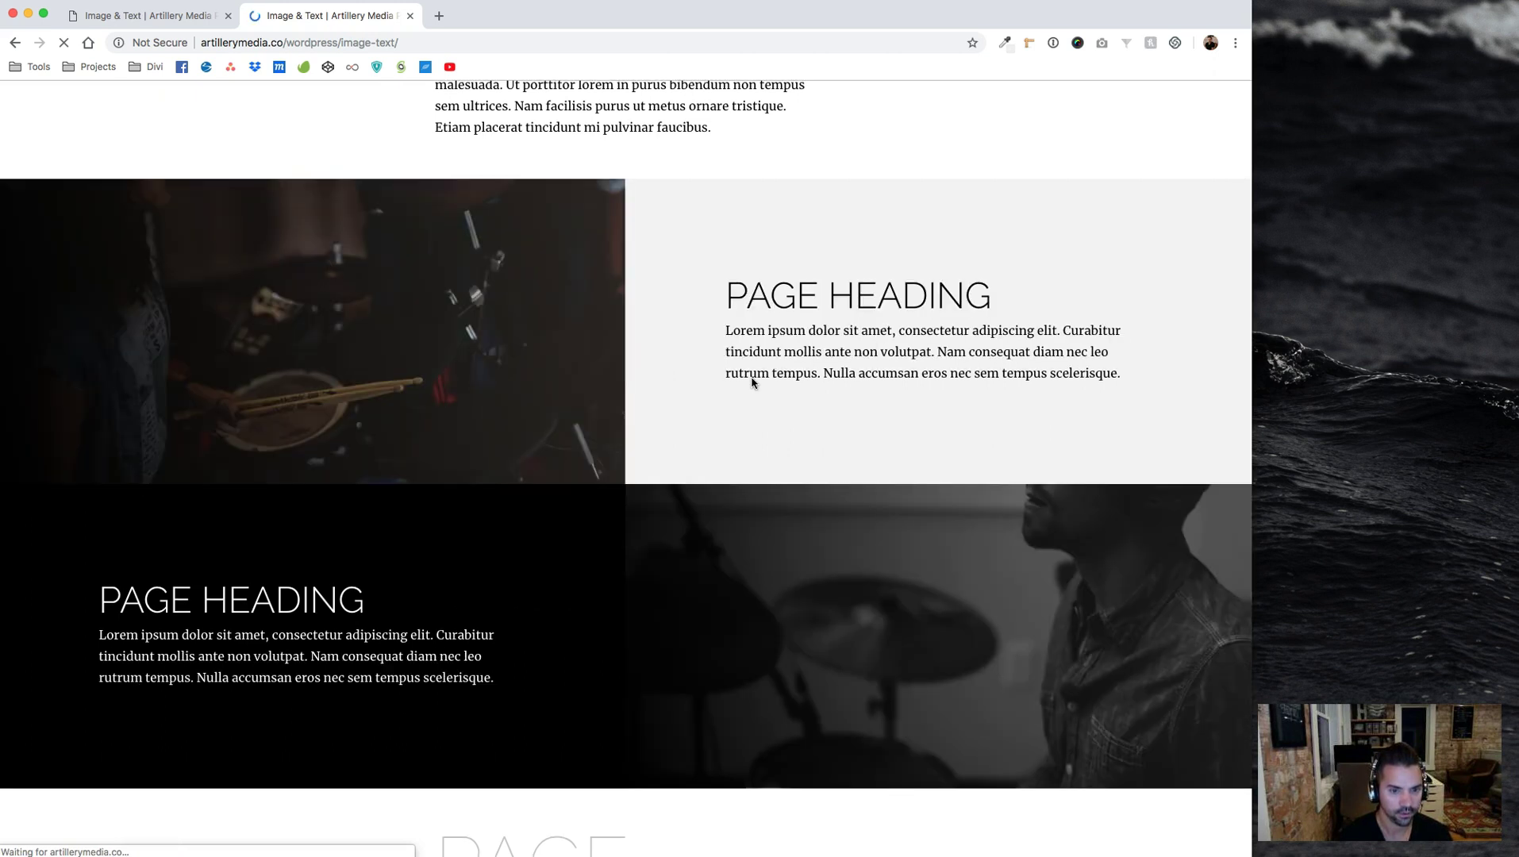
scroll(794, 533, down, 2)
scroll(794, 533, up, 2)
scroll(791, 500, down, 5)
scroll(791, 500, up, 5)
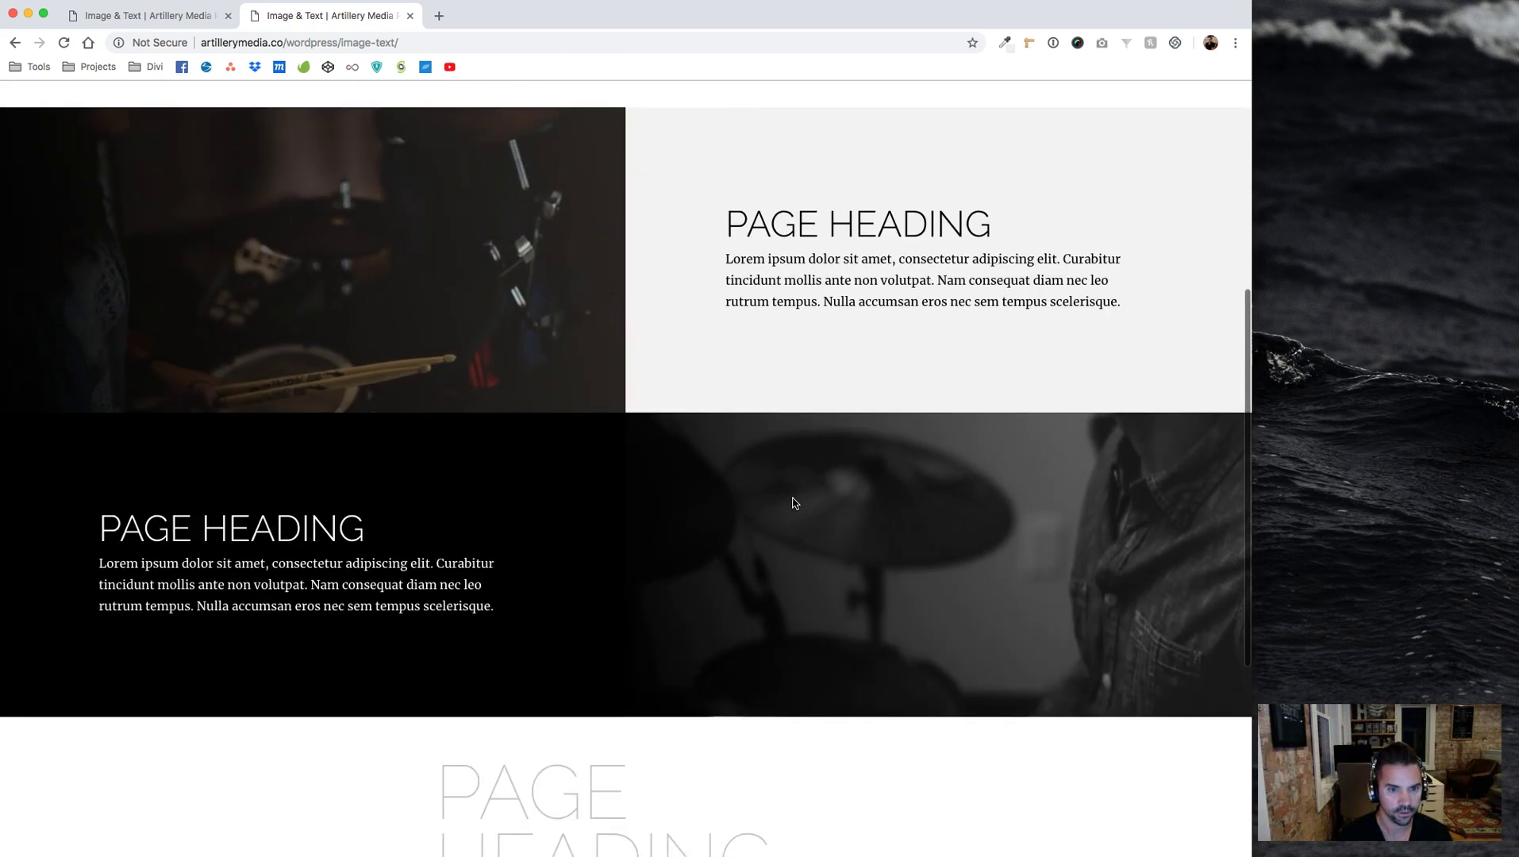
scroll(794, 502, down, 2)
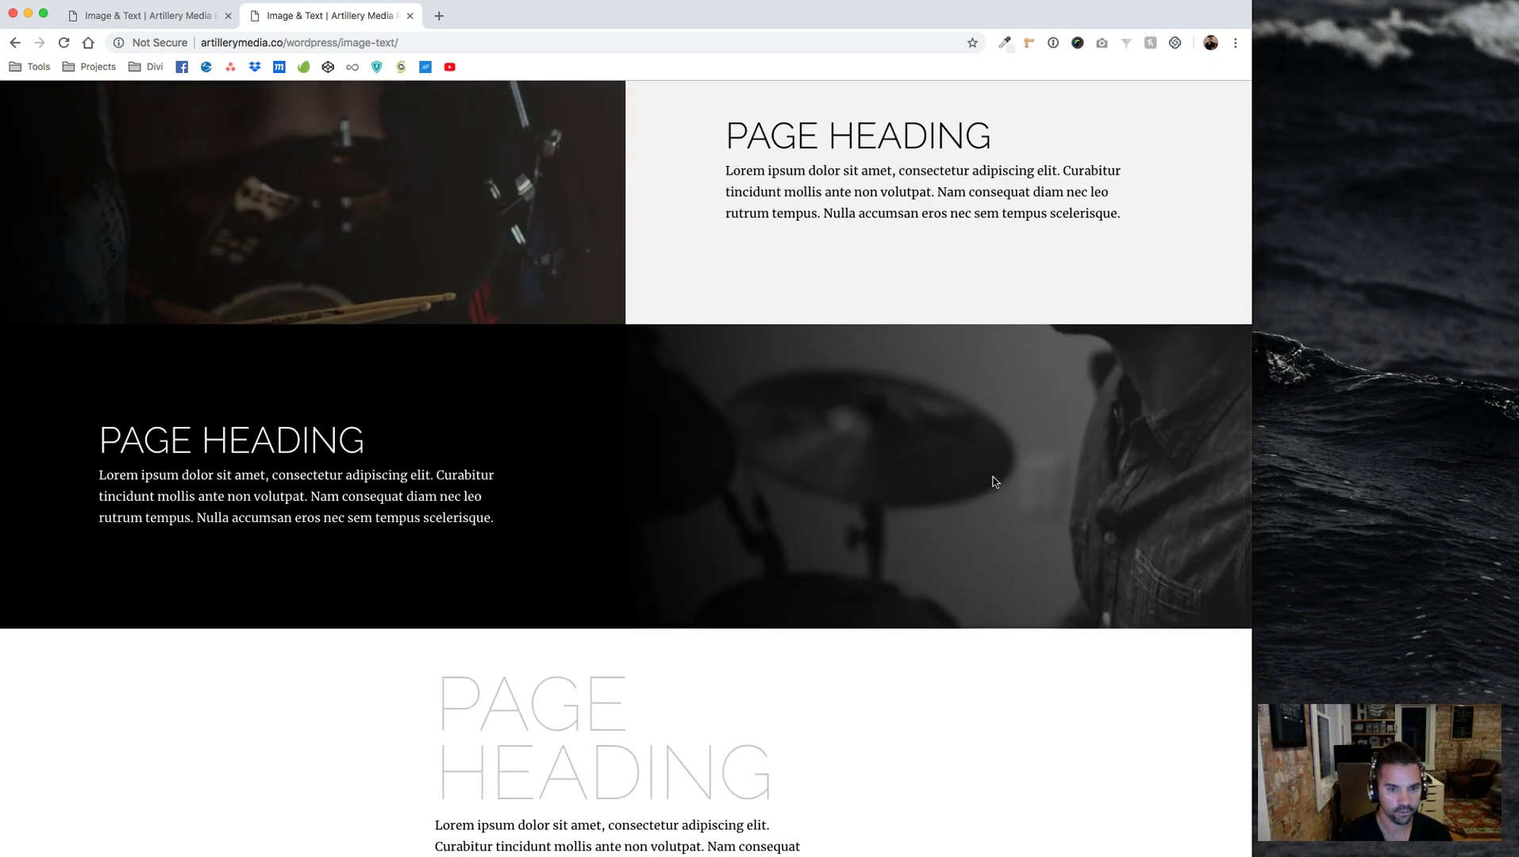
scroll(993, 481, up, 2)
Narrow the browser window slightly and review the overlaid image rows at that width
drag(1255, 228, 1210, 218)
scroll(984, 389, down, 2)
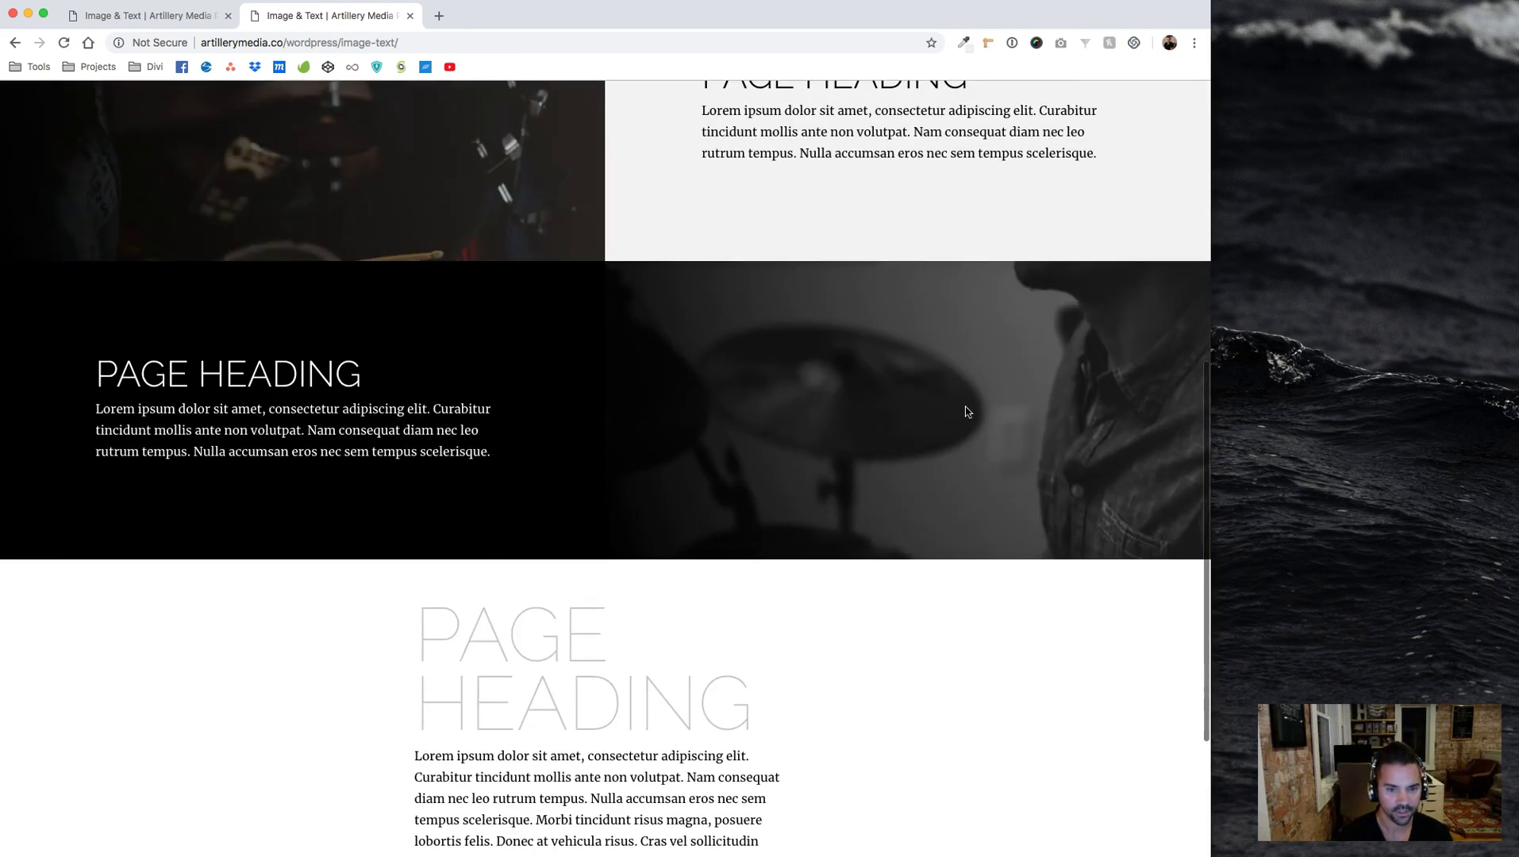
scroll(966, 410, up, 4)
scroll(966, 410, down, 1)
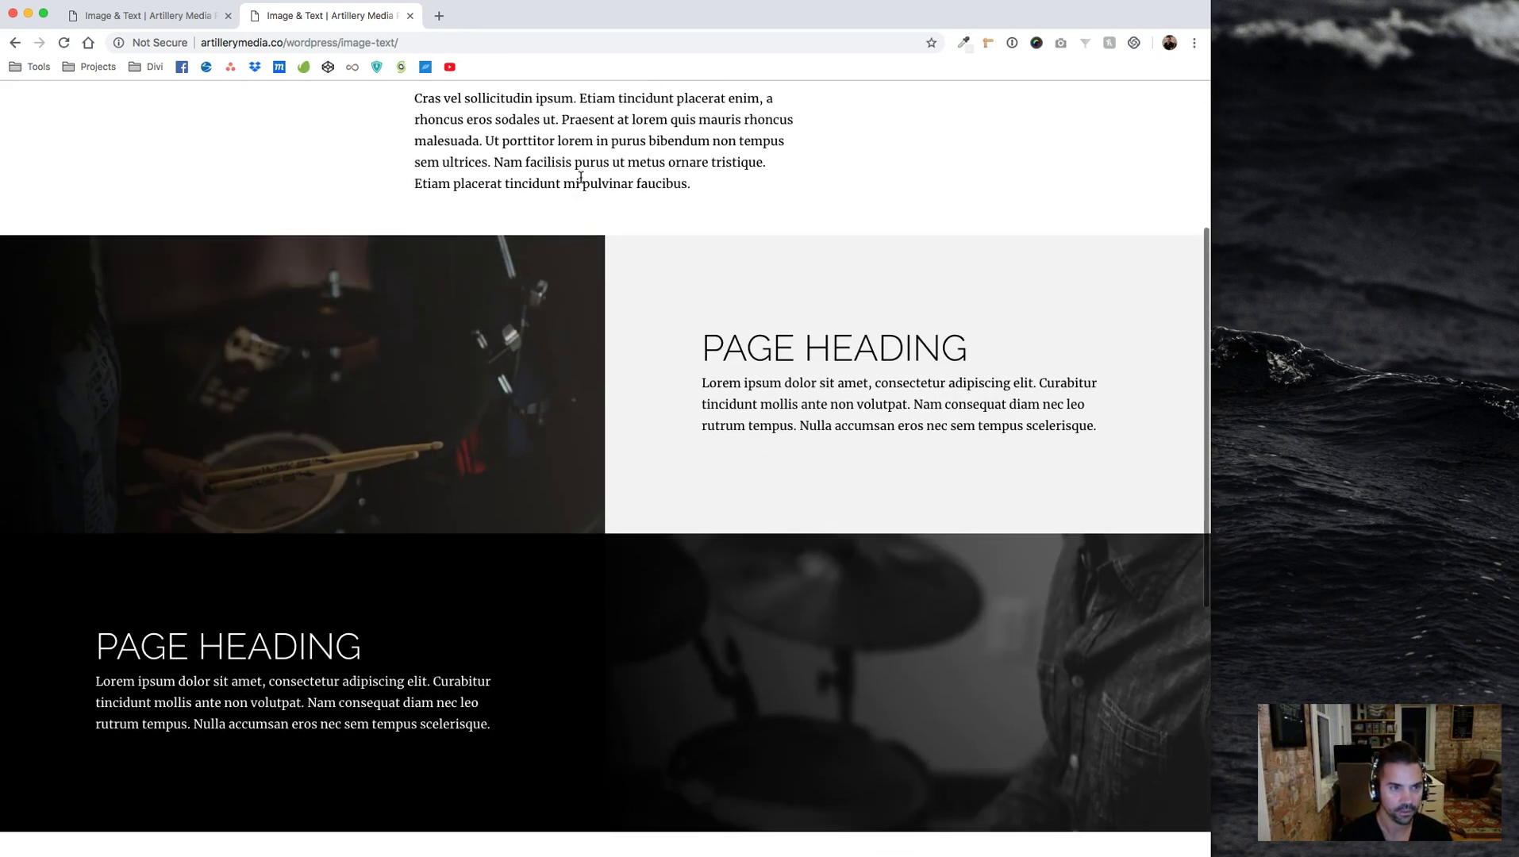
Delete the Background Plus module from the second row's image column in the builder and save the page
click(185, 16)
scroll(429, 291, up, 3)
scroll(635, 396, down, 1)
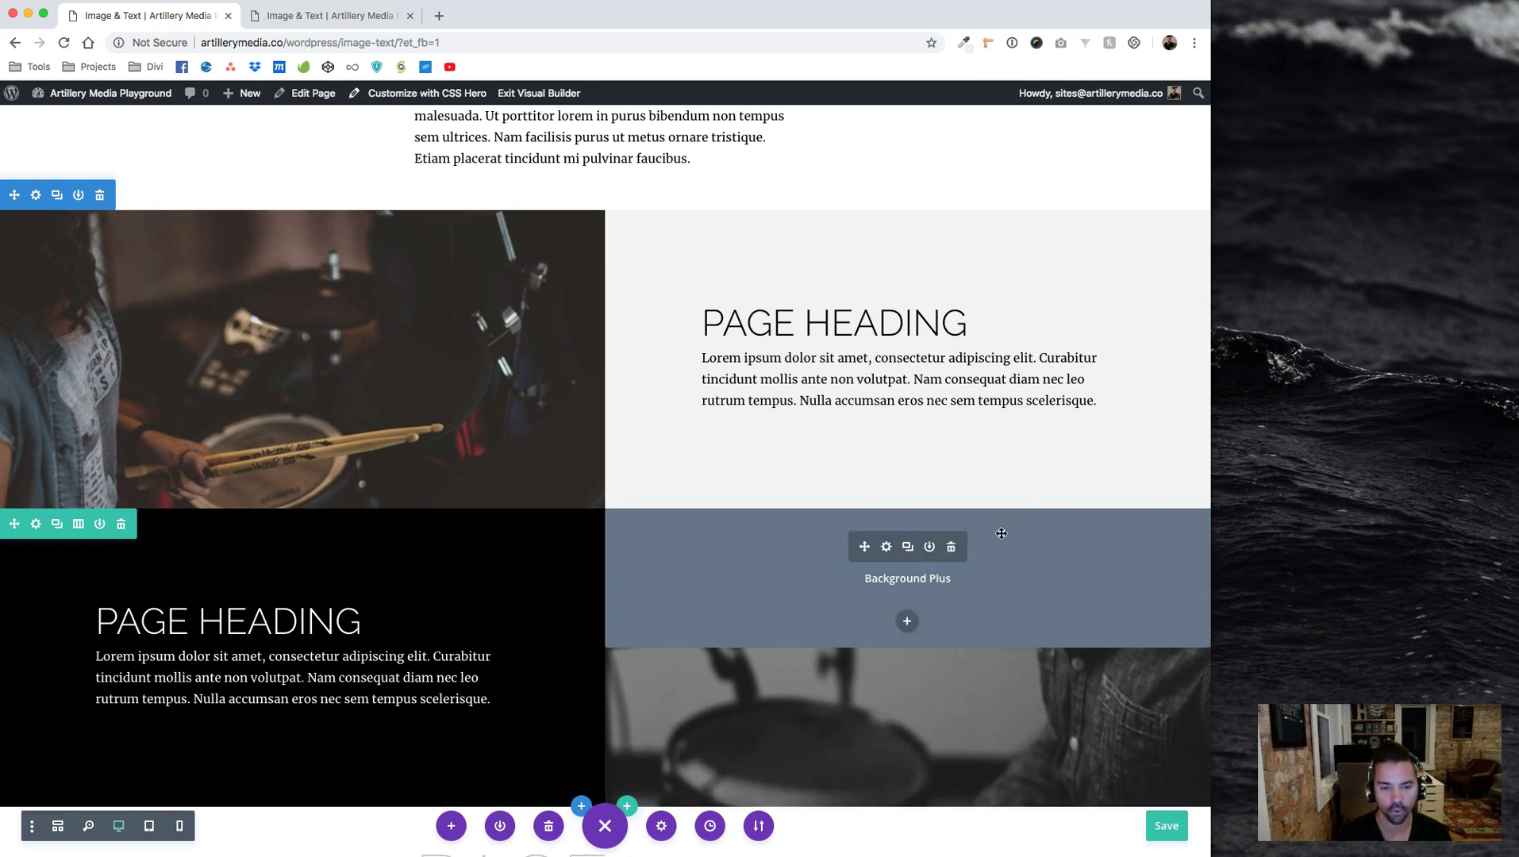
mouse_move(888, 557)
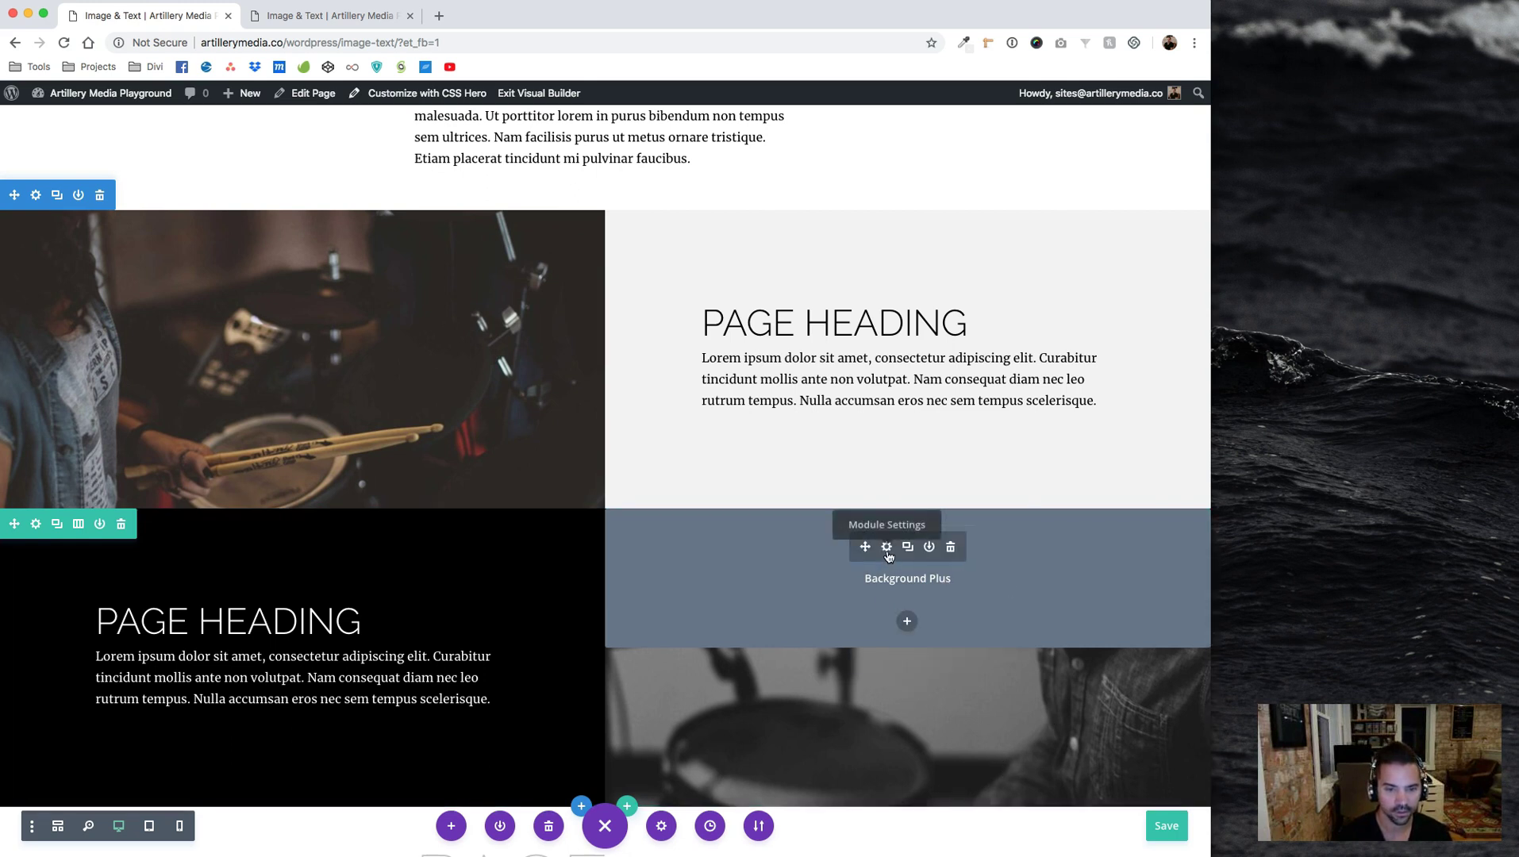
click(950, 548)
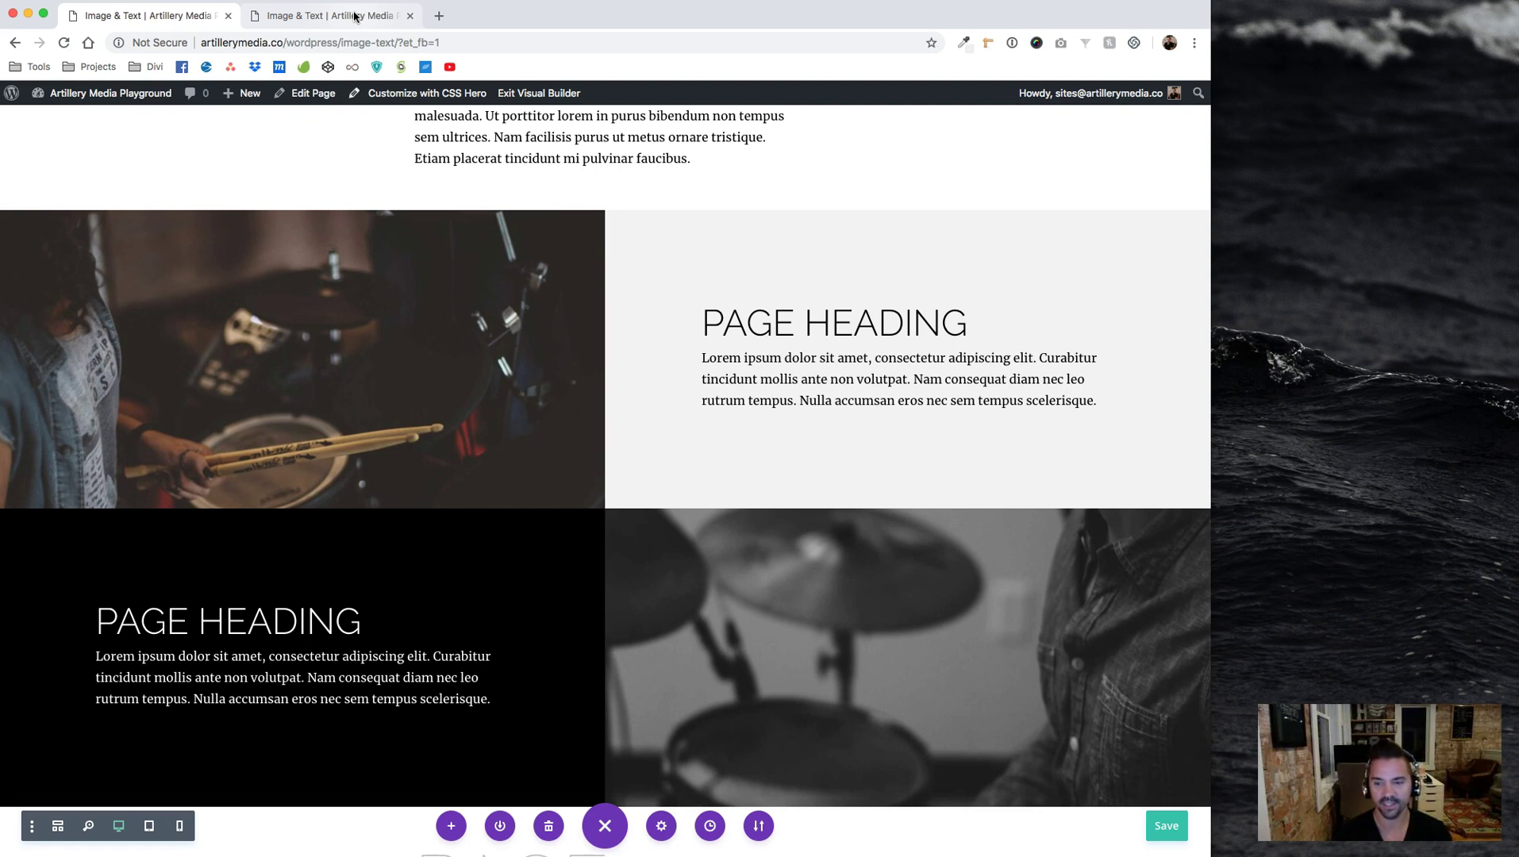
key(super+s)
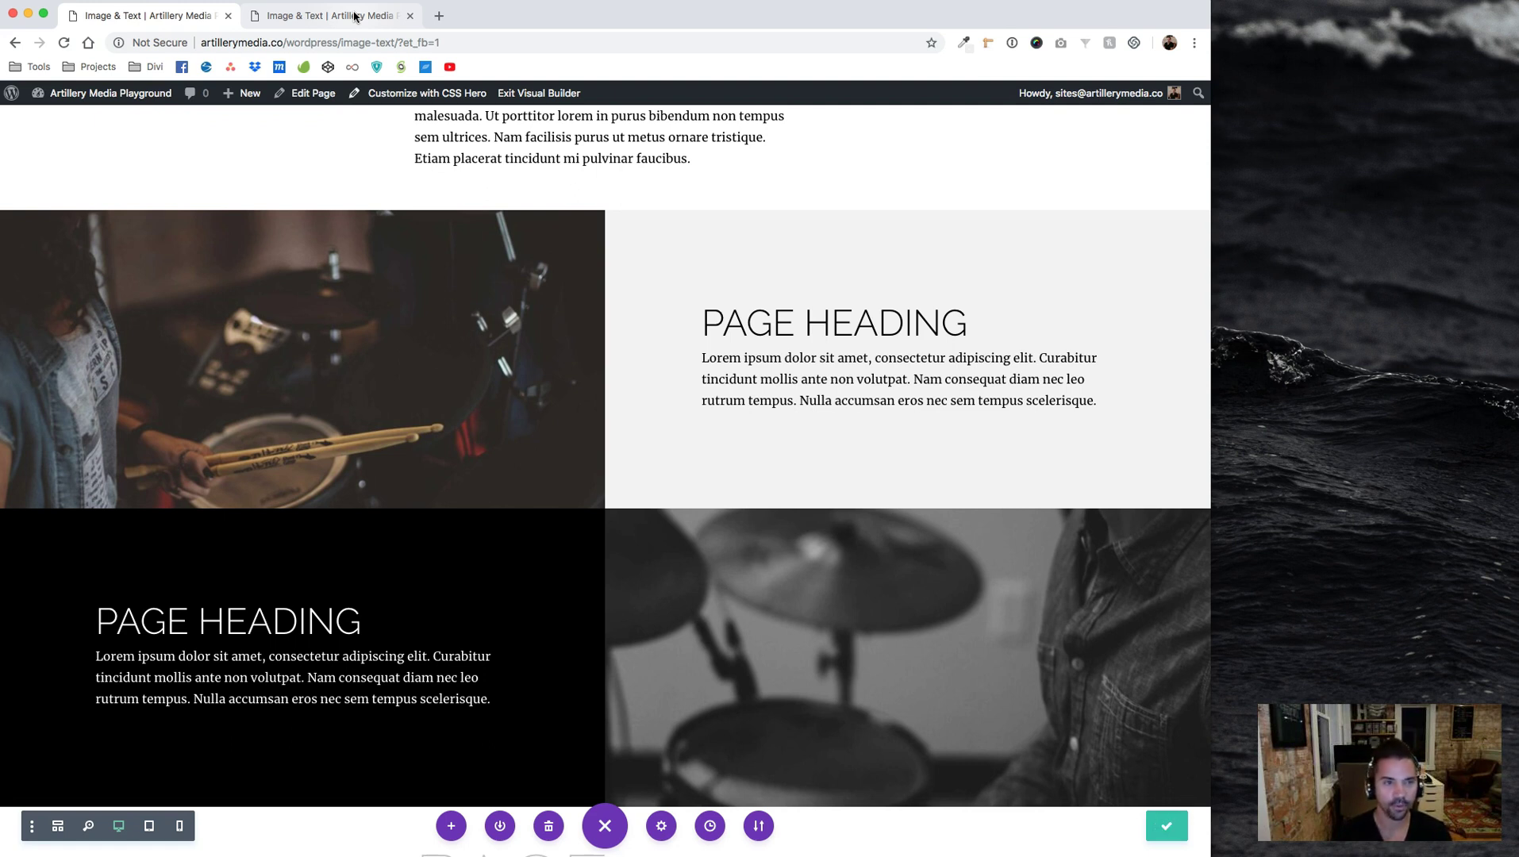
Return to the live page, view the image rows and reload it to check them without the overlay
click(355, 16)
scroll(476, 255, down, 2)
scroll(476, 256, up, 1)
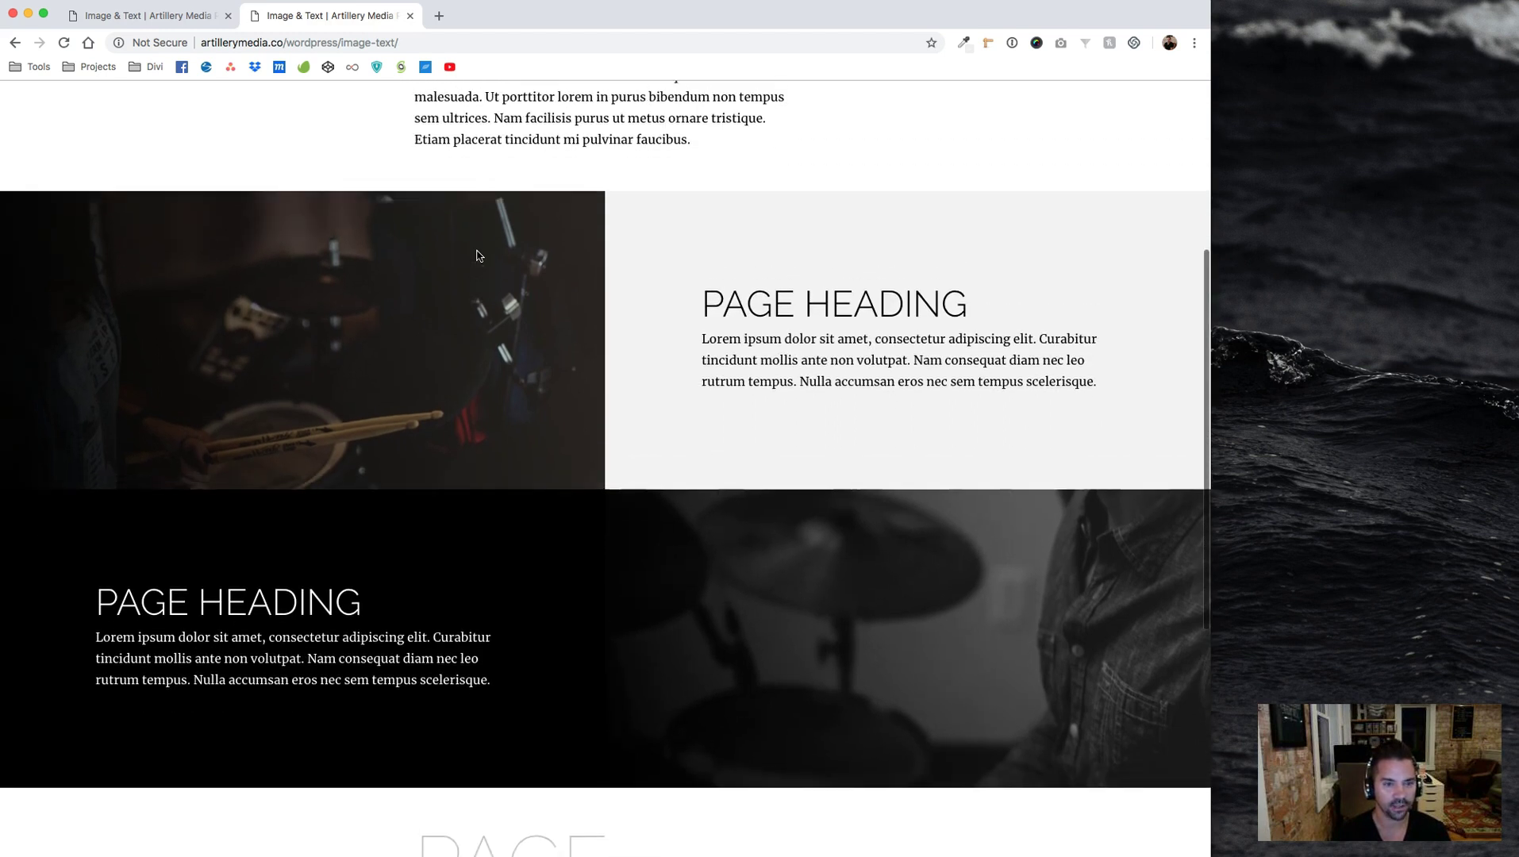
click(64, 43)
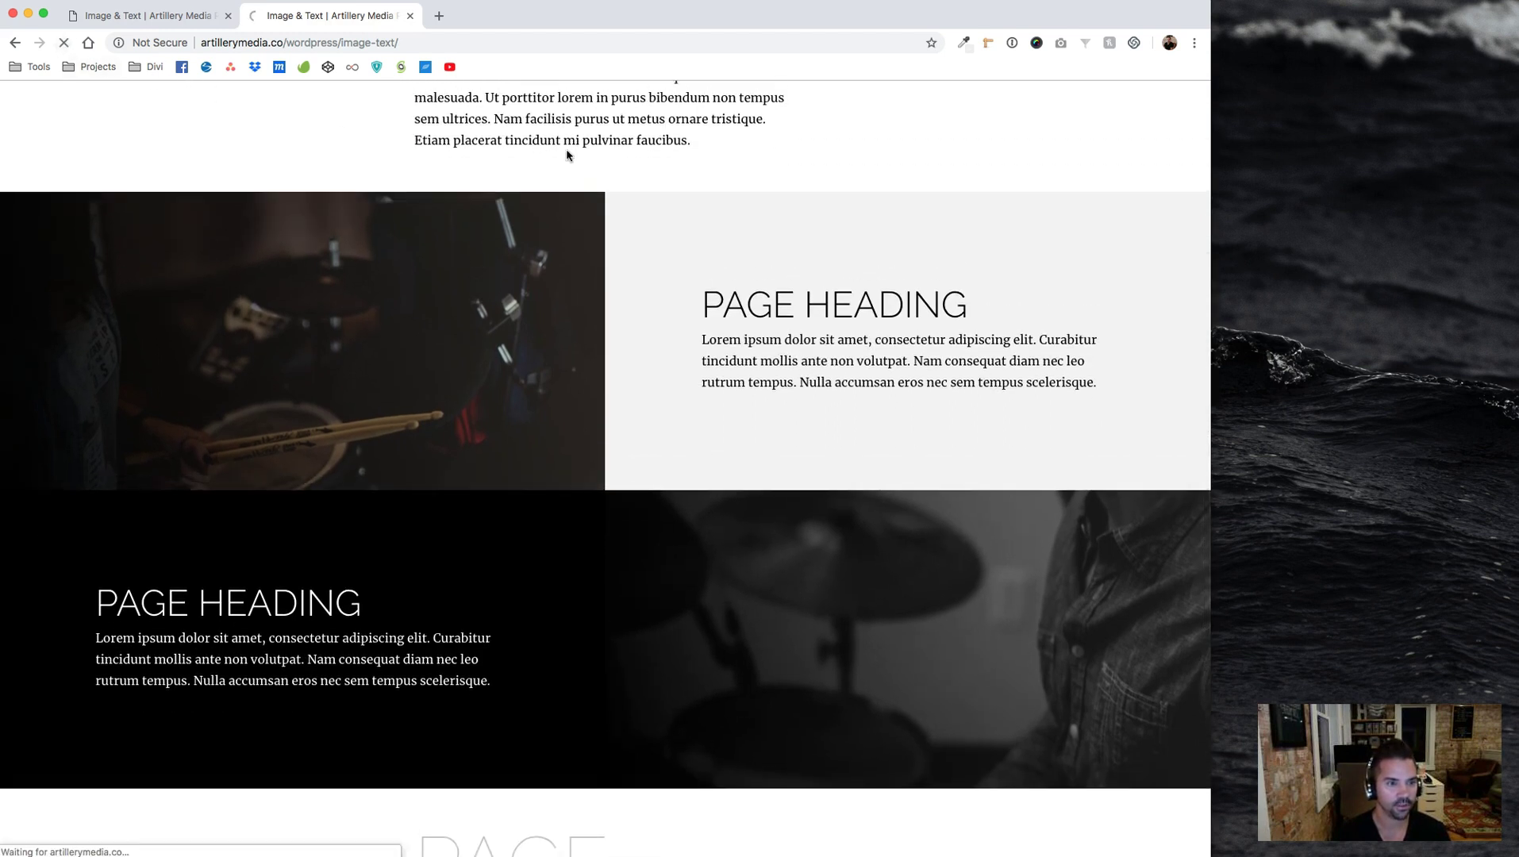